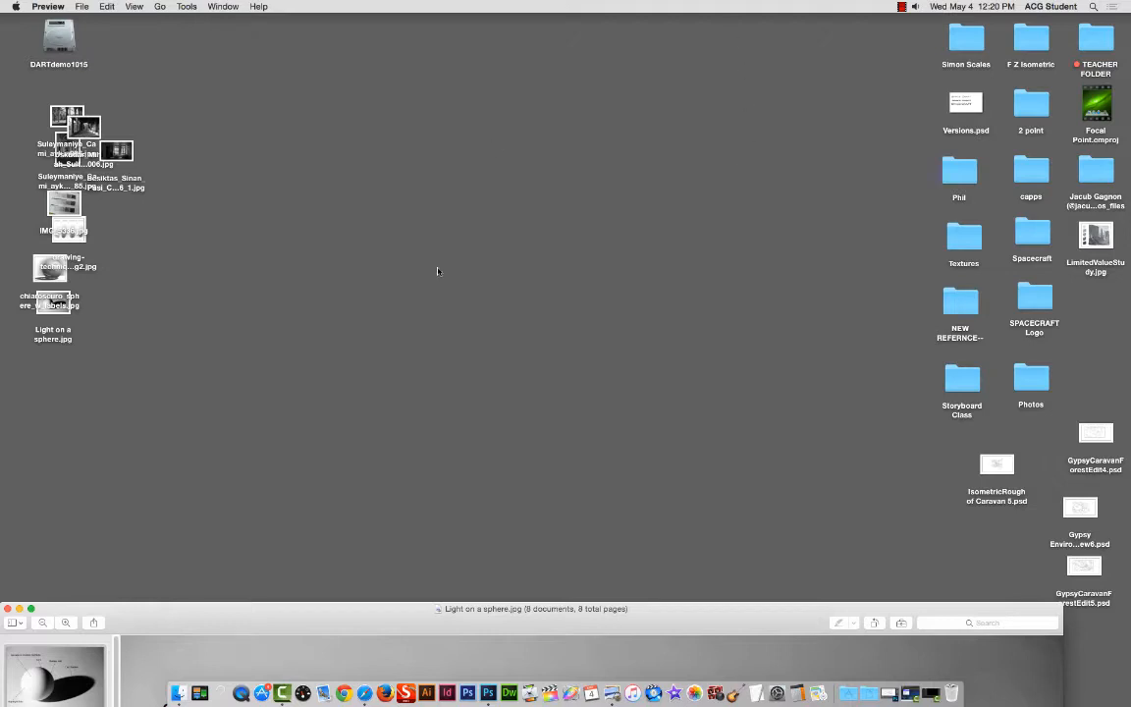
# Step: Restore the caravan forest drawing in Photoshop and compare it with Layer 2 and Layer 3 hidden and shown, leaving both visible
pyautogui.click(886, 695)
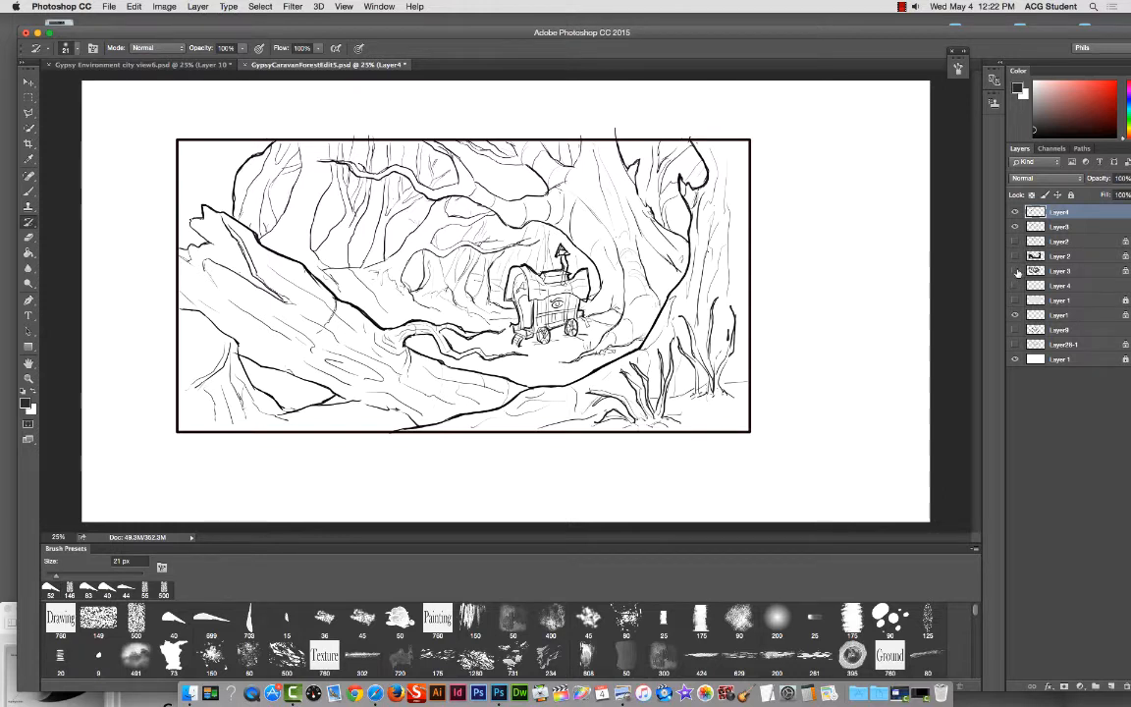
pyautogui.click(1015, 271)
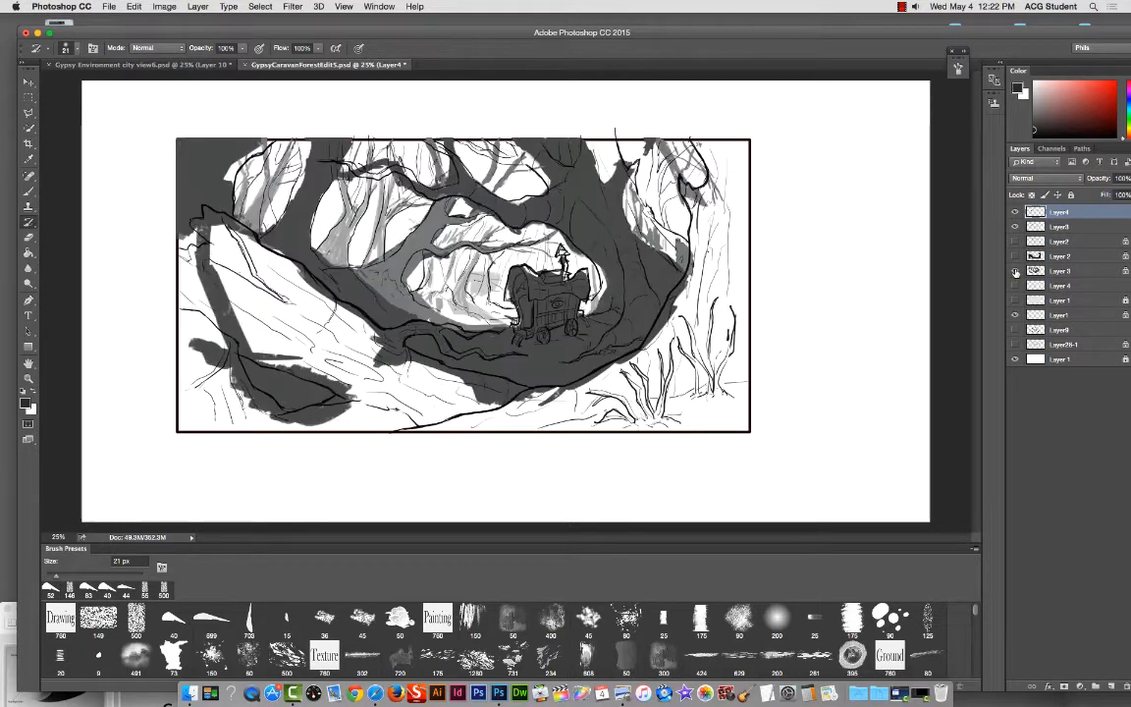
pyautogui.click(1015, 256)
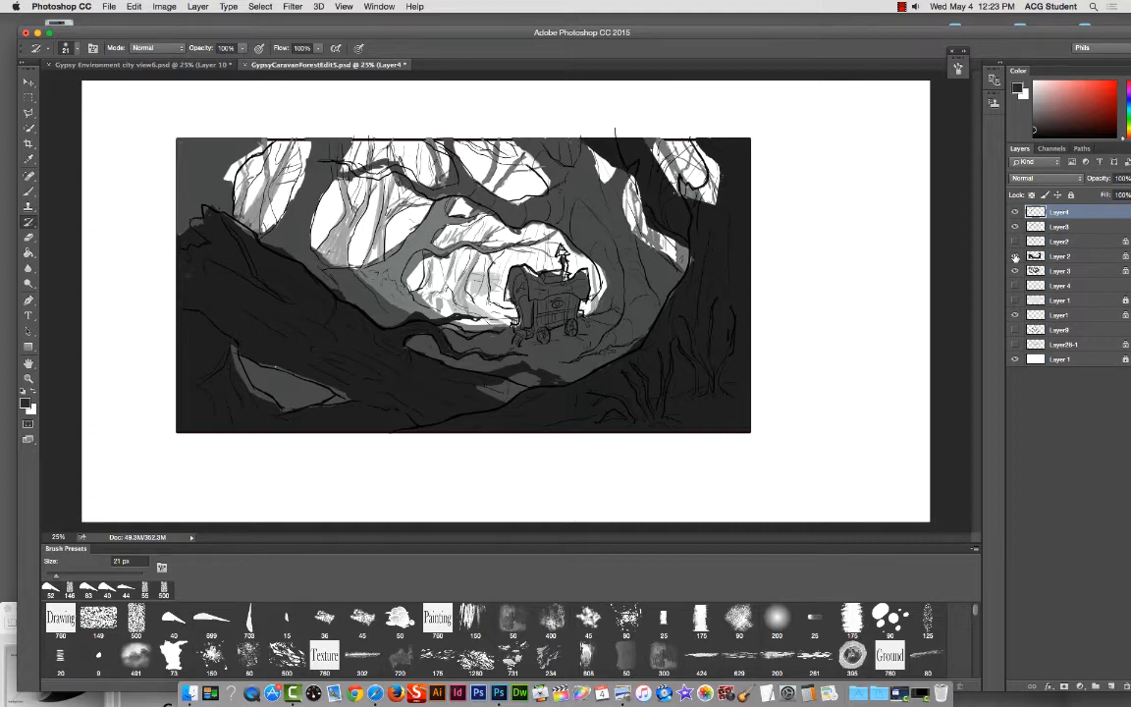
pyautogui.click(1015, 256)
pyautogui.click(1016, 270)
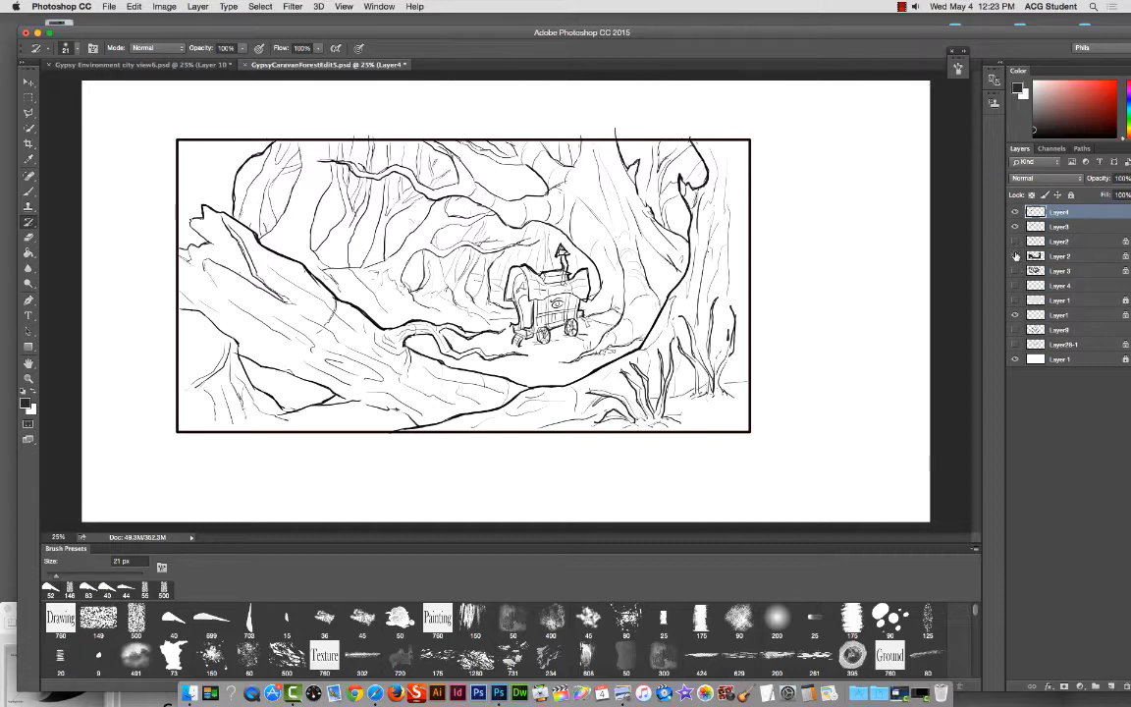
pyautogui.click(1016, 255)
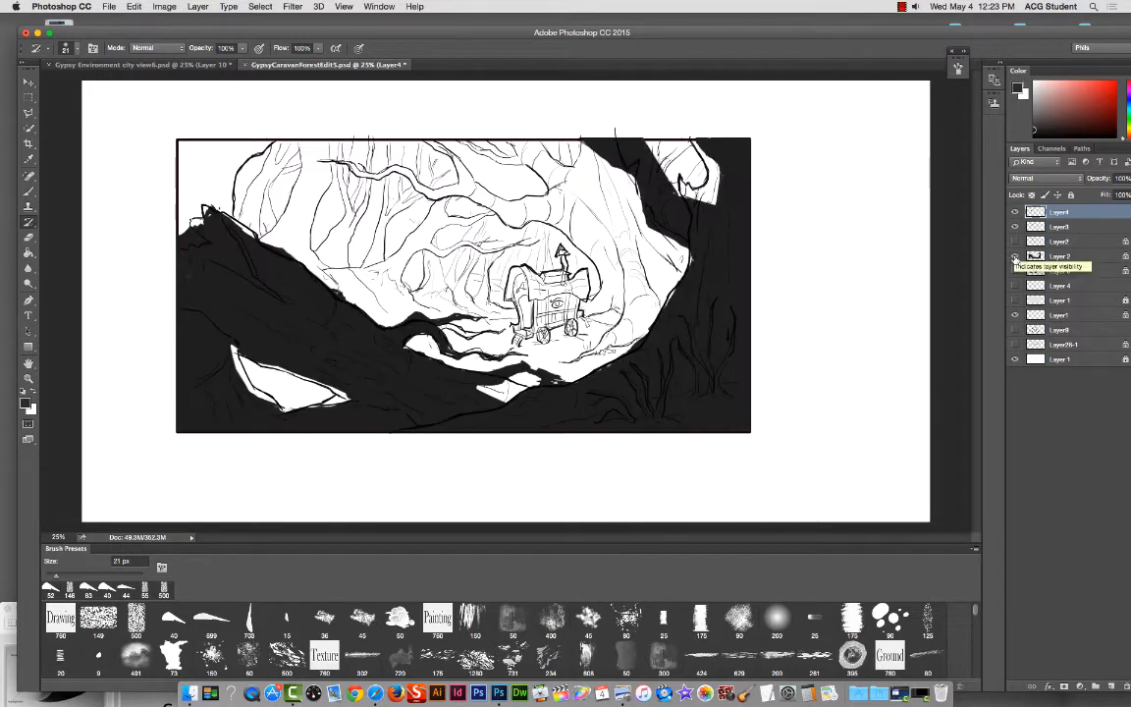
pyautogui.click(1015, 270)
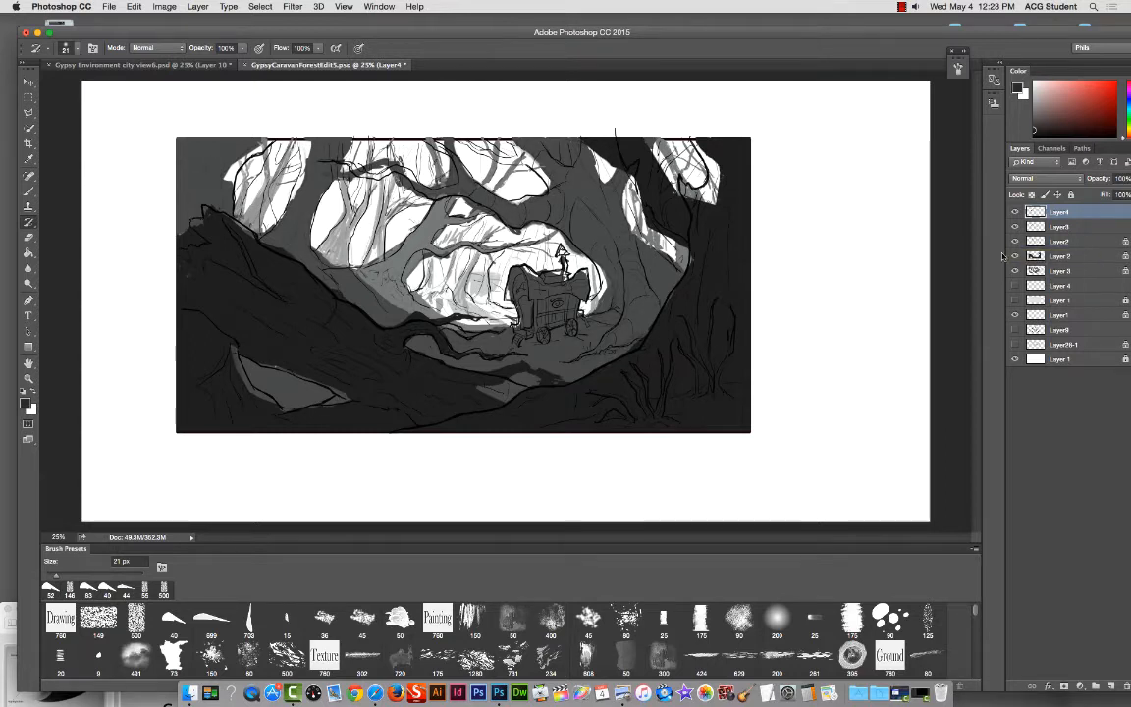
# Step: Compare the image with and without Layer4's line work, and hide both Layer4 and Layer3 so only the value shapes show
pyautogui.click(1014, 212)
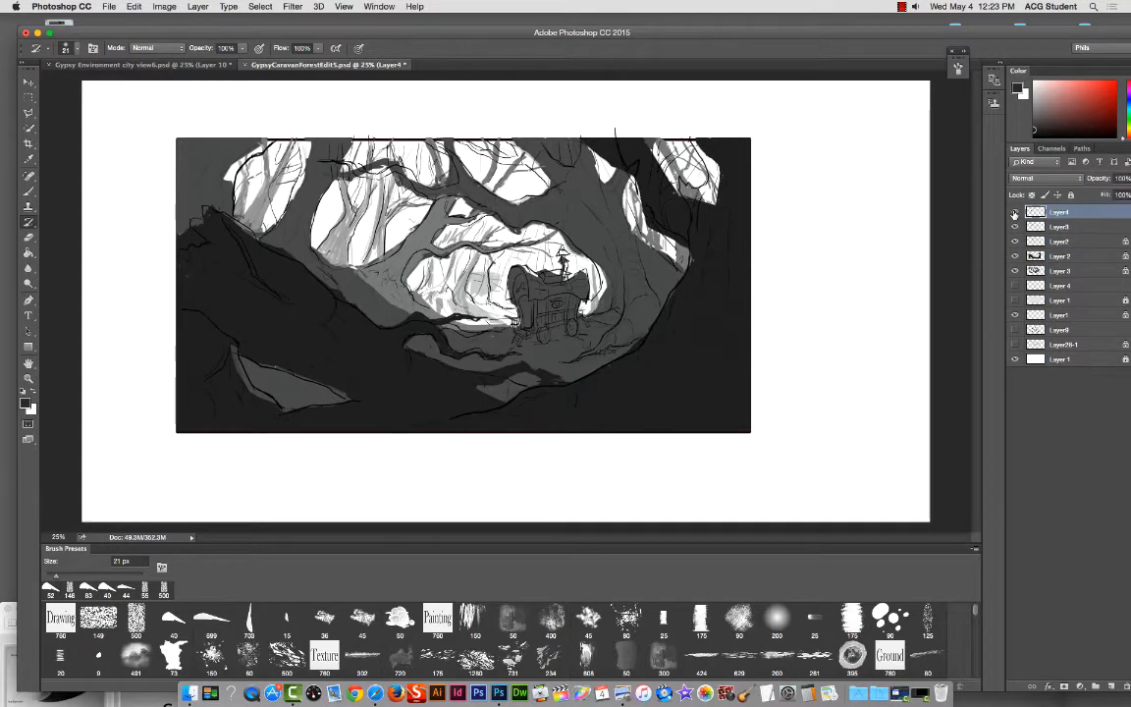
pyautogui.click(1014, 212)
pyautogui.click(1014, 212)
pyautogui.click(1014, 212)
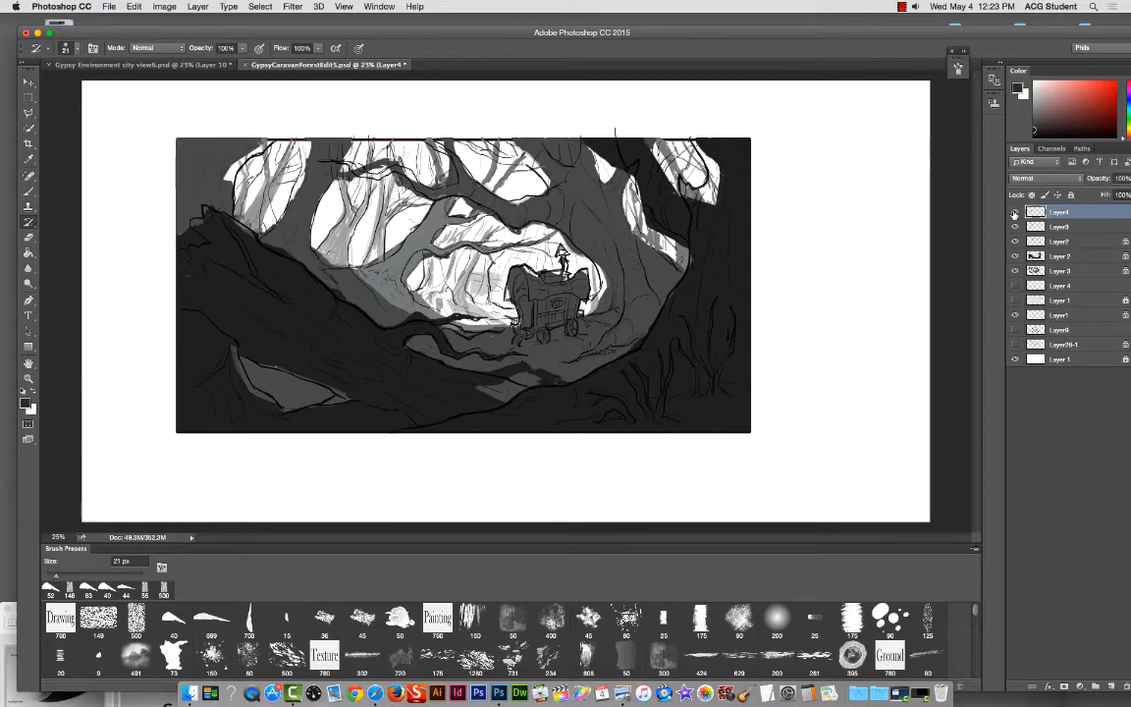
pyautogui.click(1014, 212)
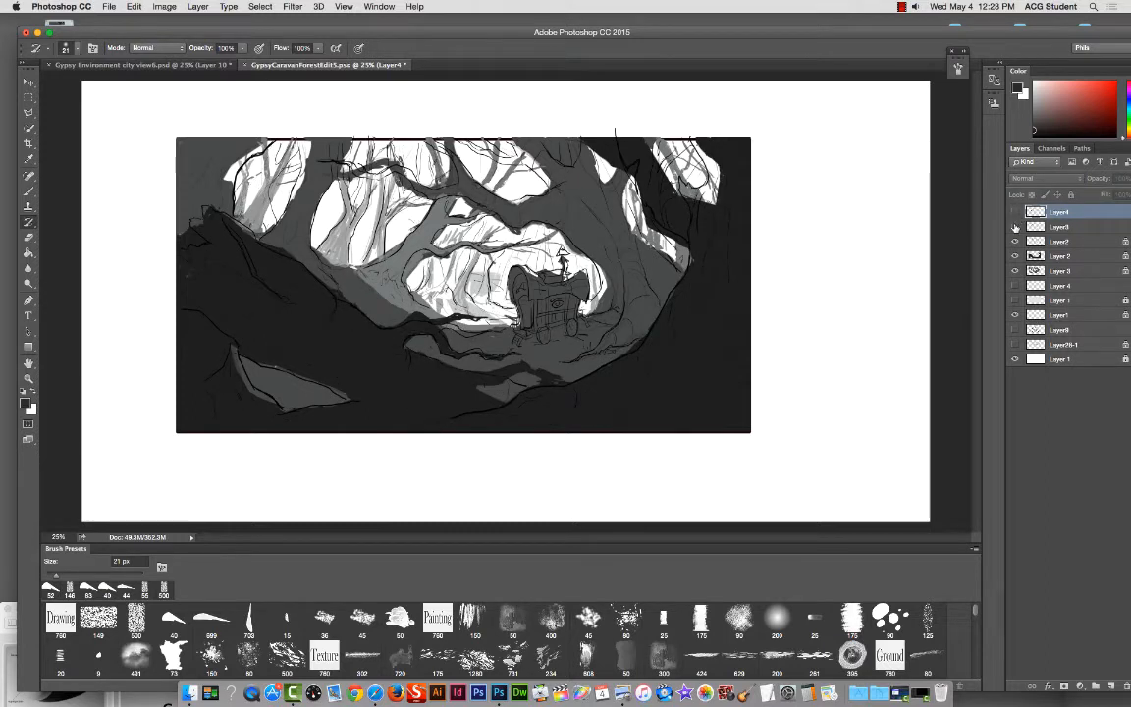
pyautogui.click(1015, 226)
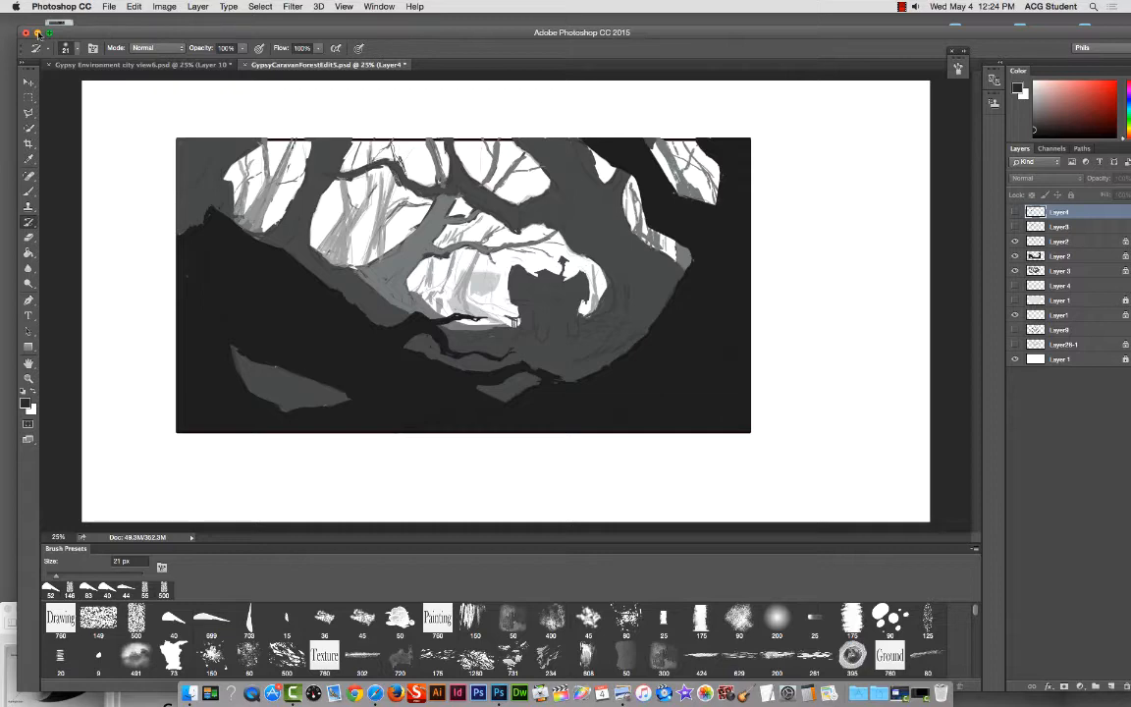
# Step: Minimize the Photoshop window, open the 64GB external drive in Finder, and move and enlarge its window
pyautogui.click(37, 32)
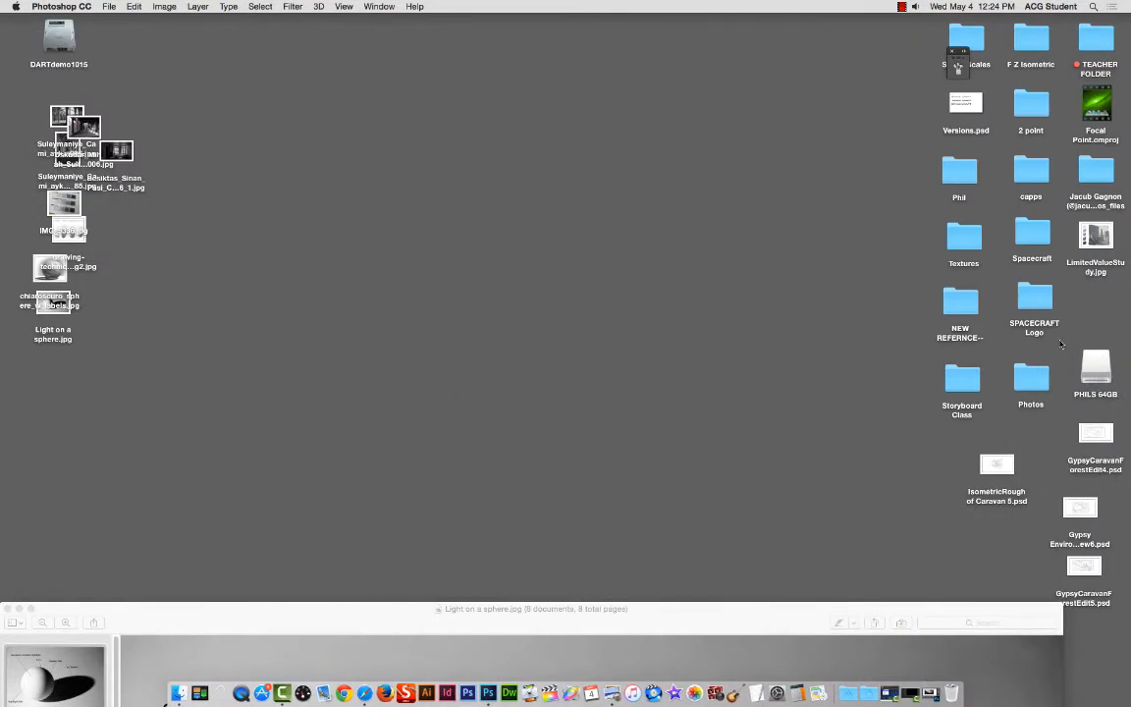
pyautogui.doubleClick(1095, 368)
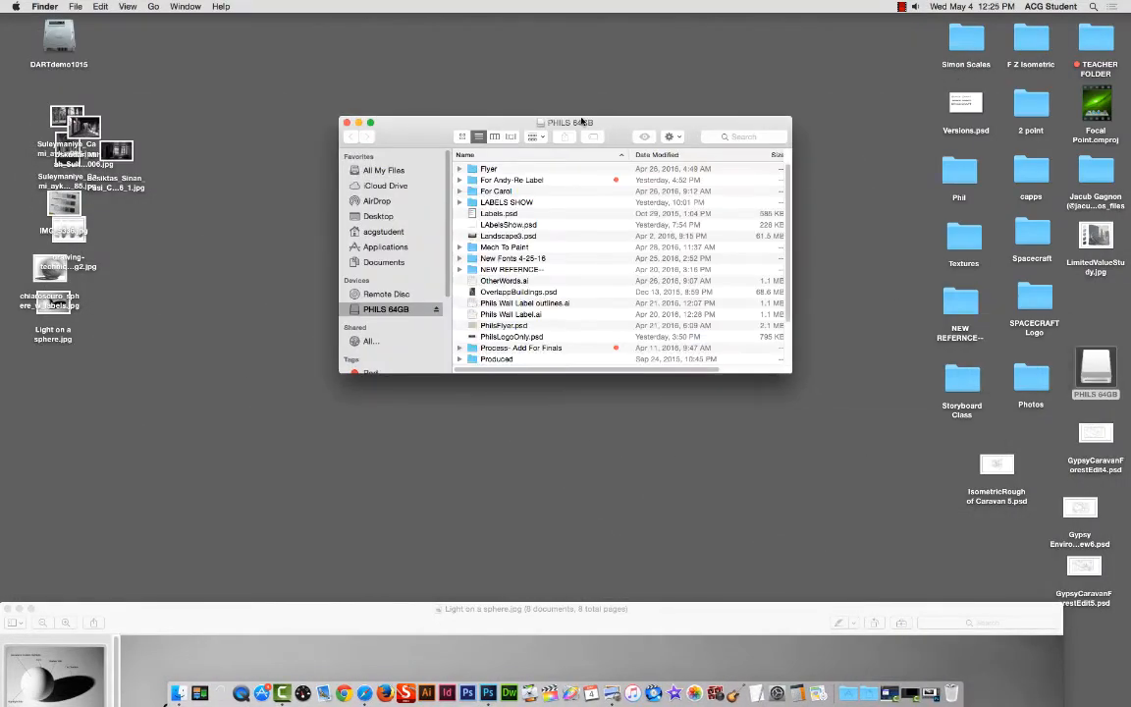
pyautogui.moveTo(558, 121); pyautogui.dragTo(400, 19)
pyautogui.moveTo(627, 266); pyautogui.dragTo(796, 551)
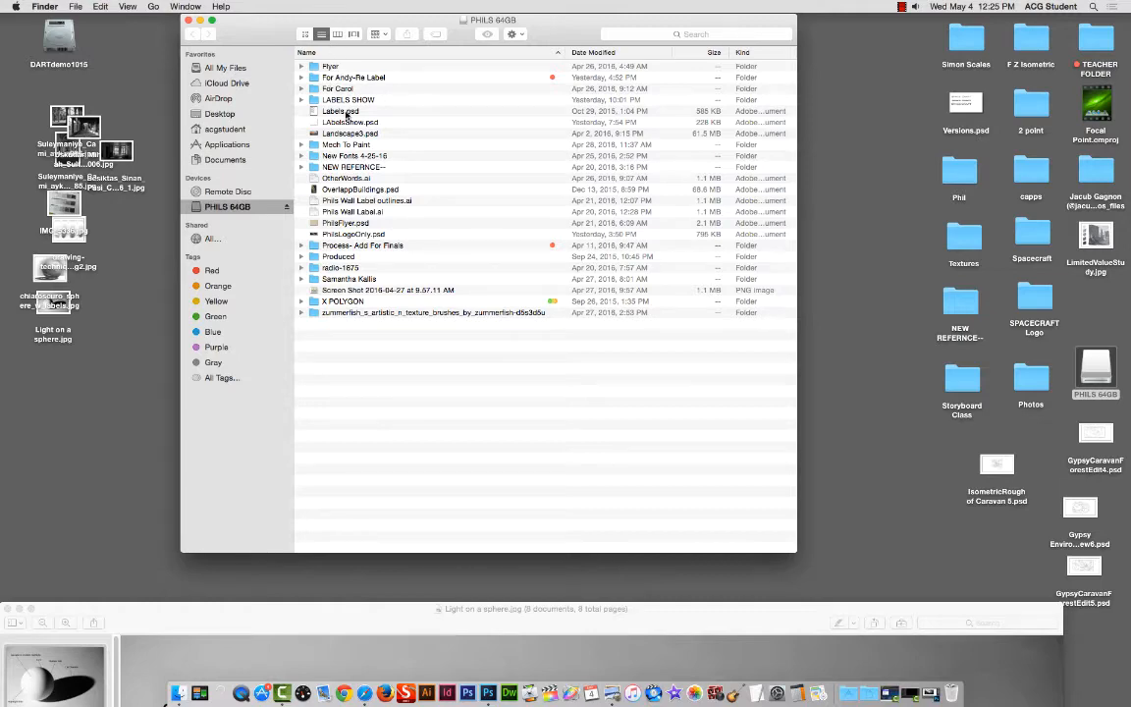
pyautogui.click(346, 146)
pyautogui.doubleClick(348, 147)
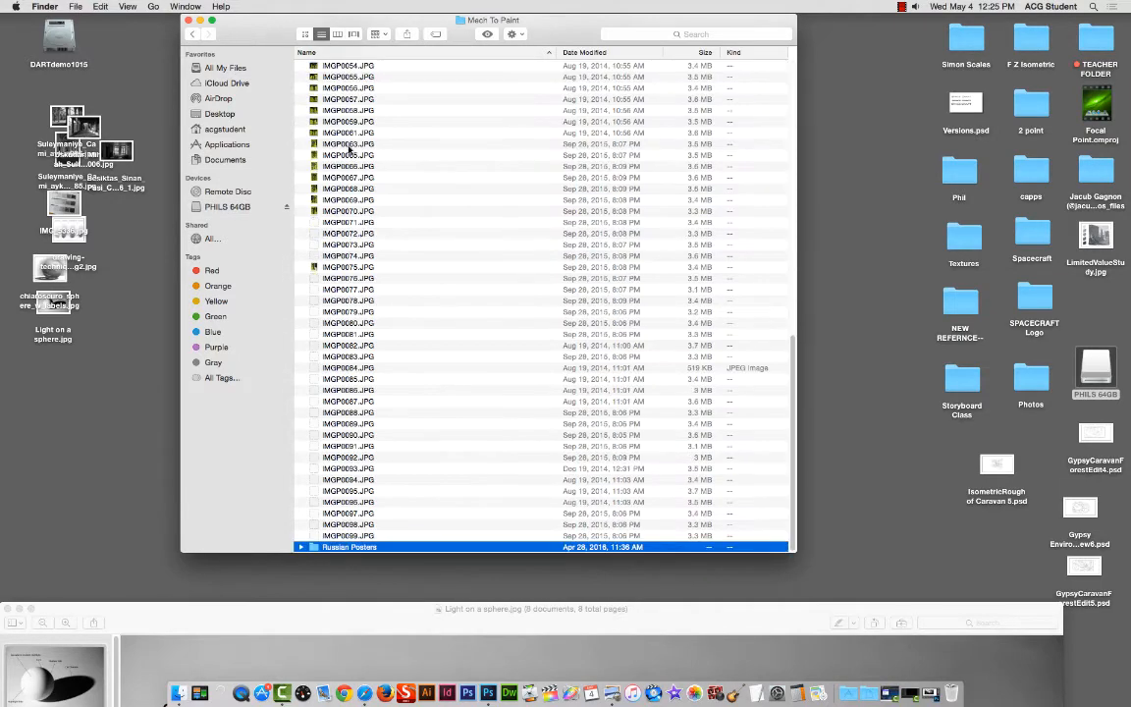
pyautogui.click(194, 35)
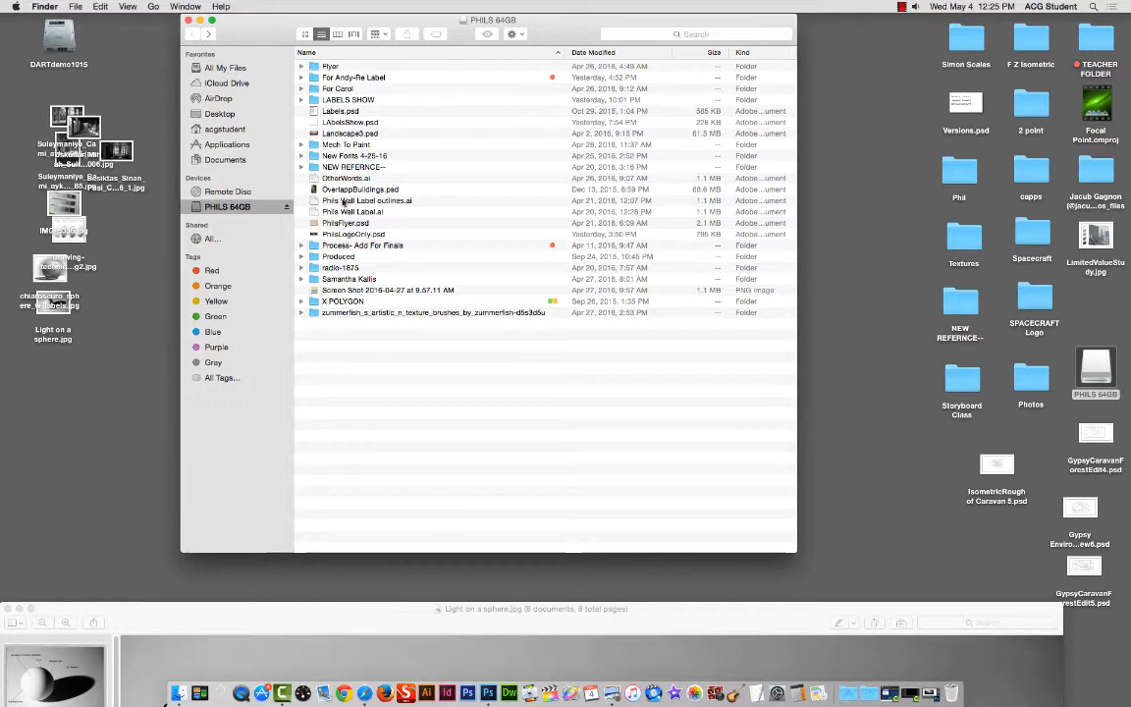
# Step: Show the drive's contents as icons, open the red-tagged Re Label folder, and widen the window to reveal all its images
pyautogui.click(305, 34)
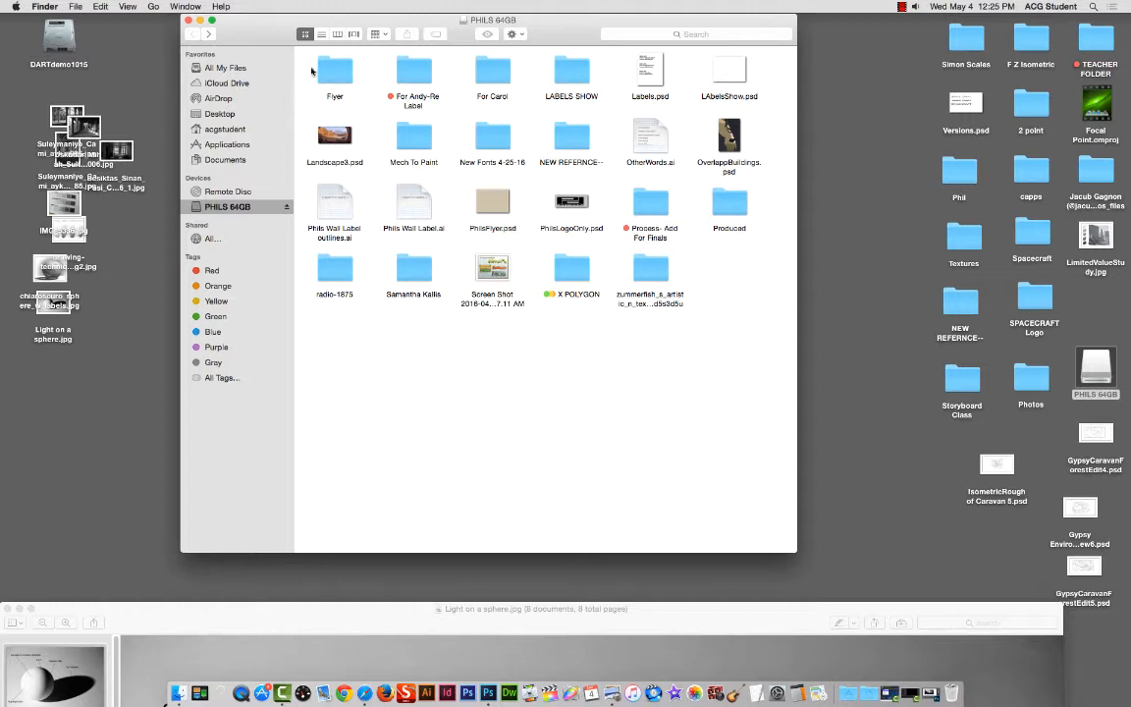
pyautogui.click(414, 75)
pyautogui.doubleClick(414, 74)
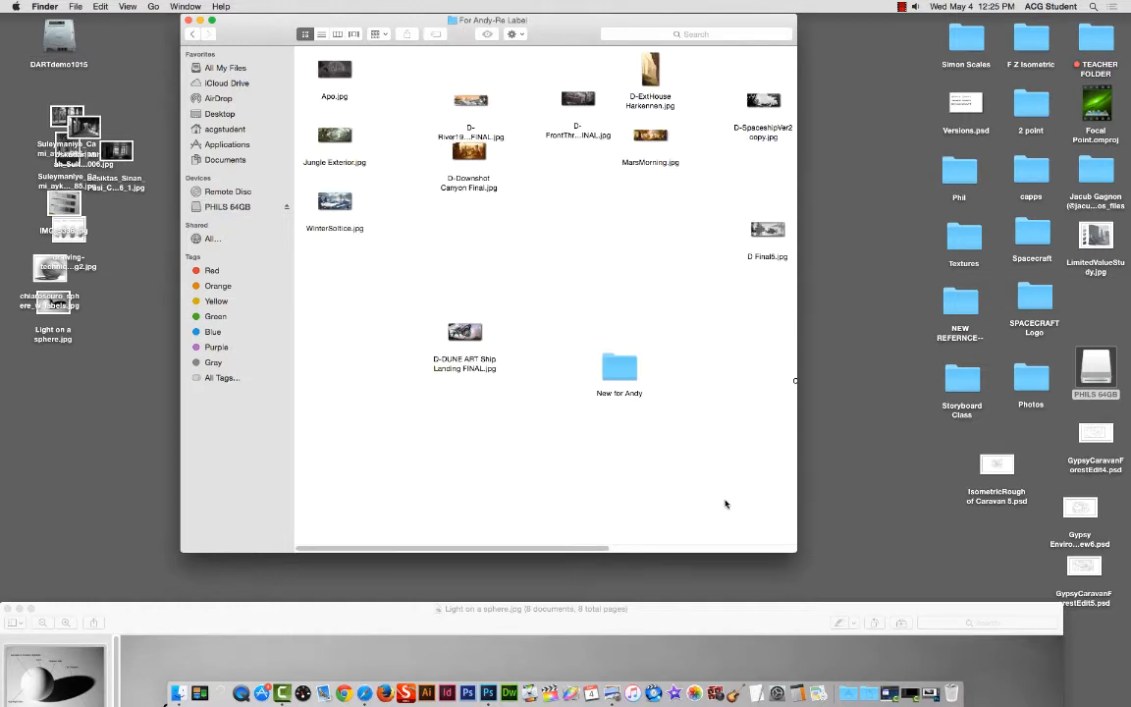
pyautogui.moveTo(796, 552); pyautogui.dragTo(1106, 503)
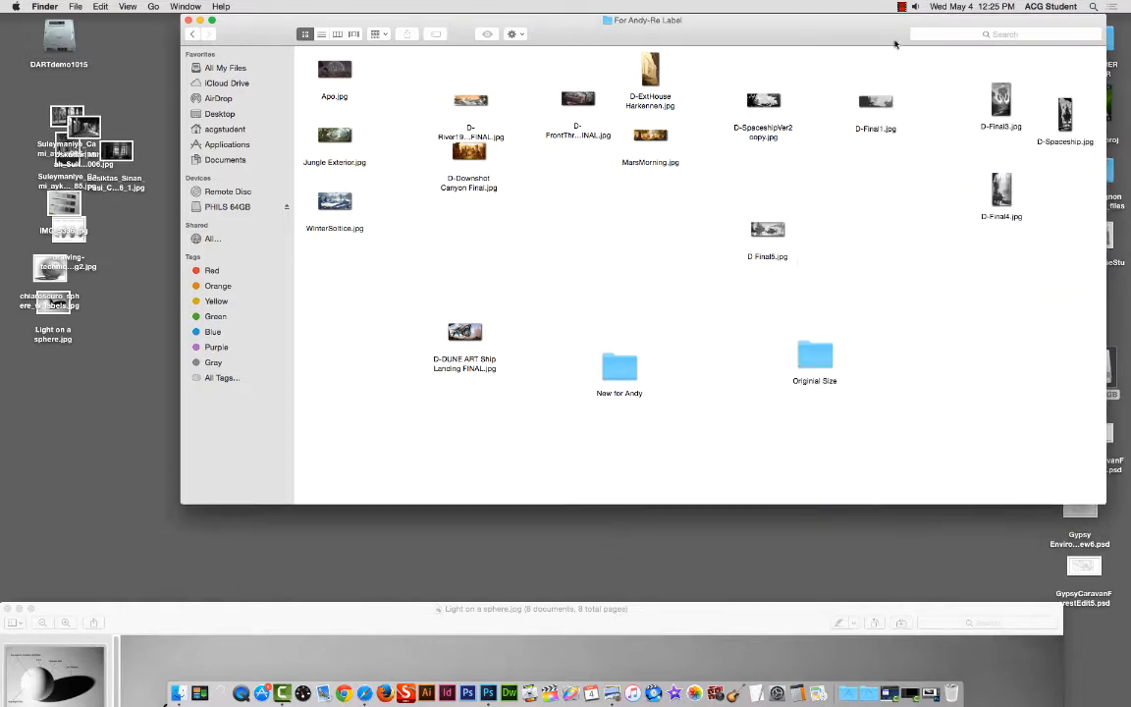
# Step: Open D-Final1.jpg in Preview, examine its foreground, middle-ground and background values, and close the image
pyautogui.doubleClick(871, 100)
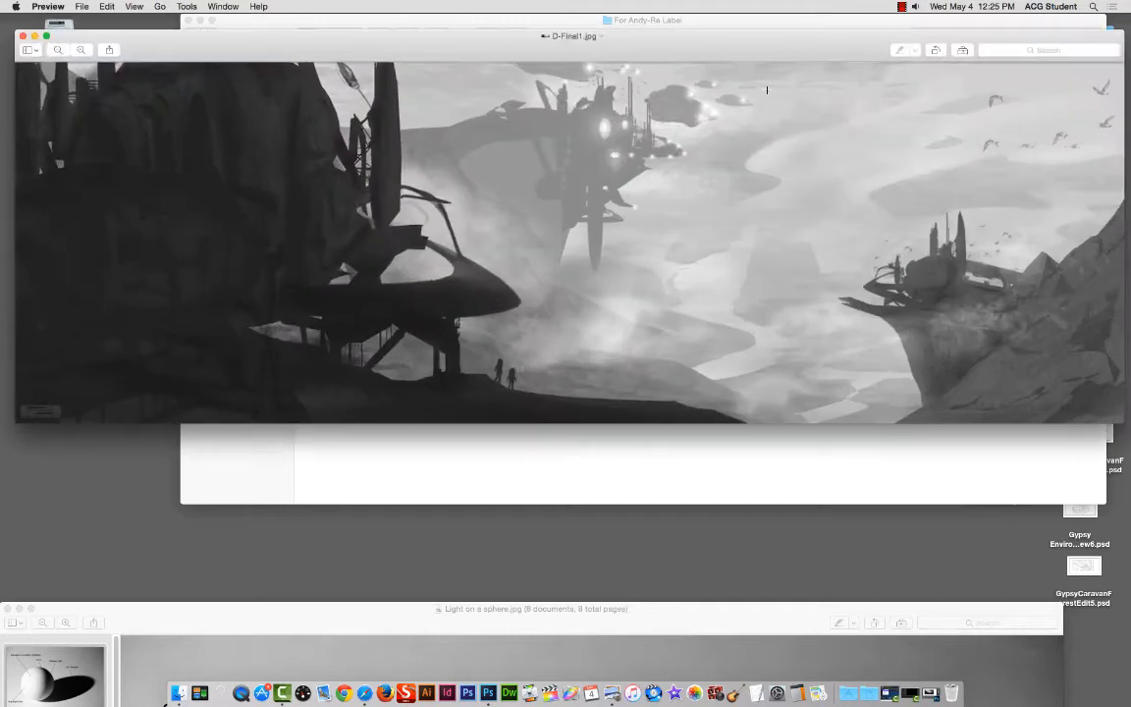
pyautogui.click(717, 22)
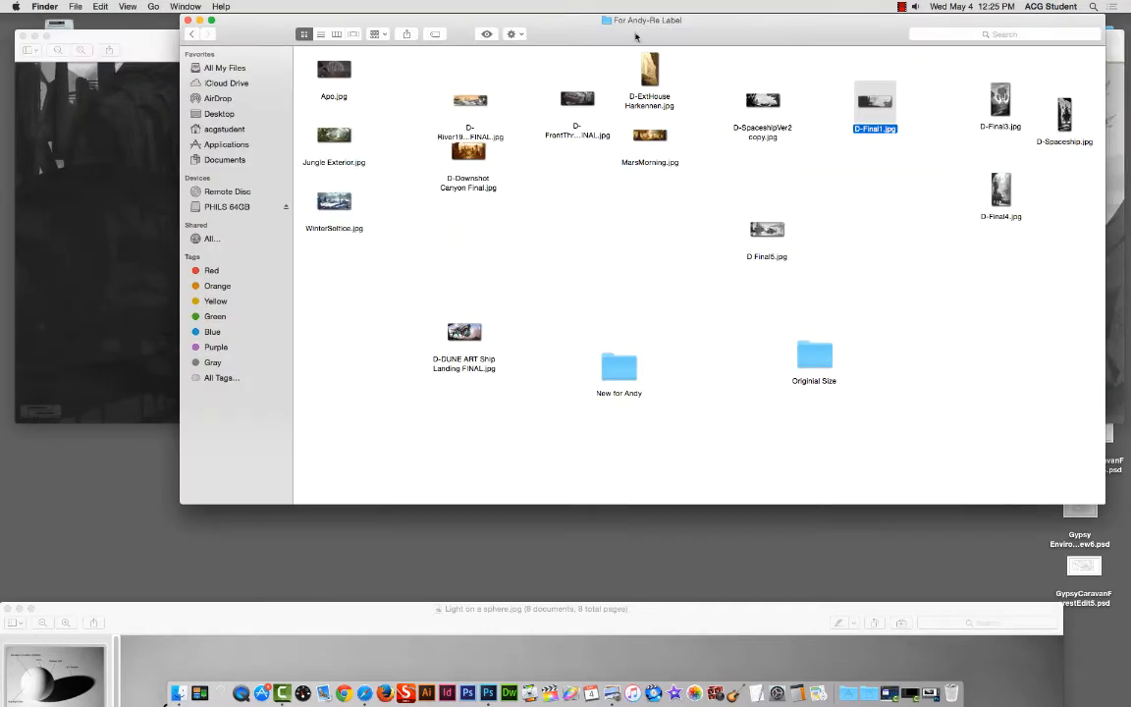
pyautogui.click(145, 37)
pyautogui.moveTo(239, 50)
pyautogui.mouseDown()
pyautogui.moveTo(218, 52)
pyautogui.moveTo(230, 55)
pyautogui.mouseUp()
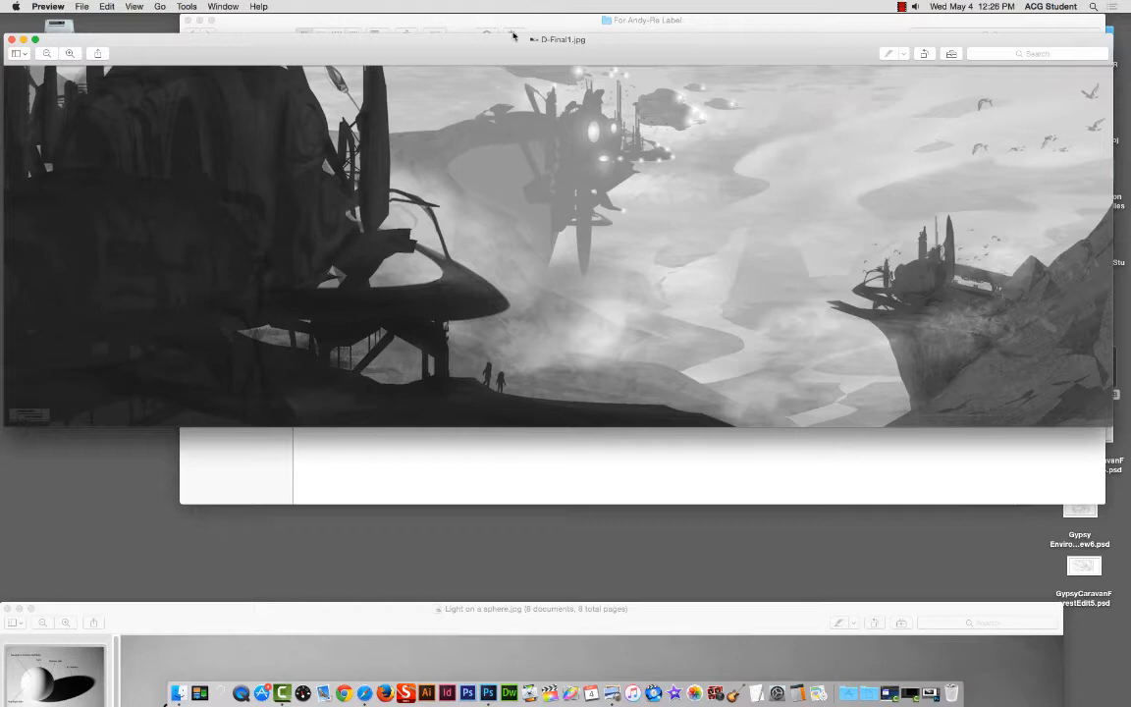
pyautogui.moveTo(447, 44); pyautogui.dragTo(441, 43)
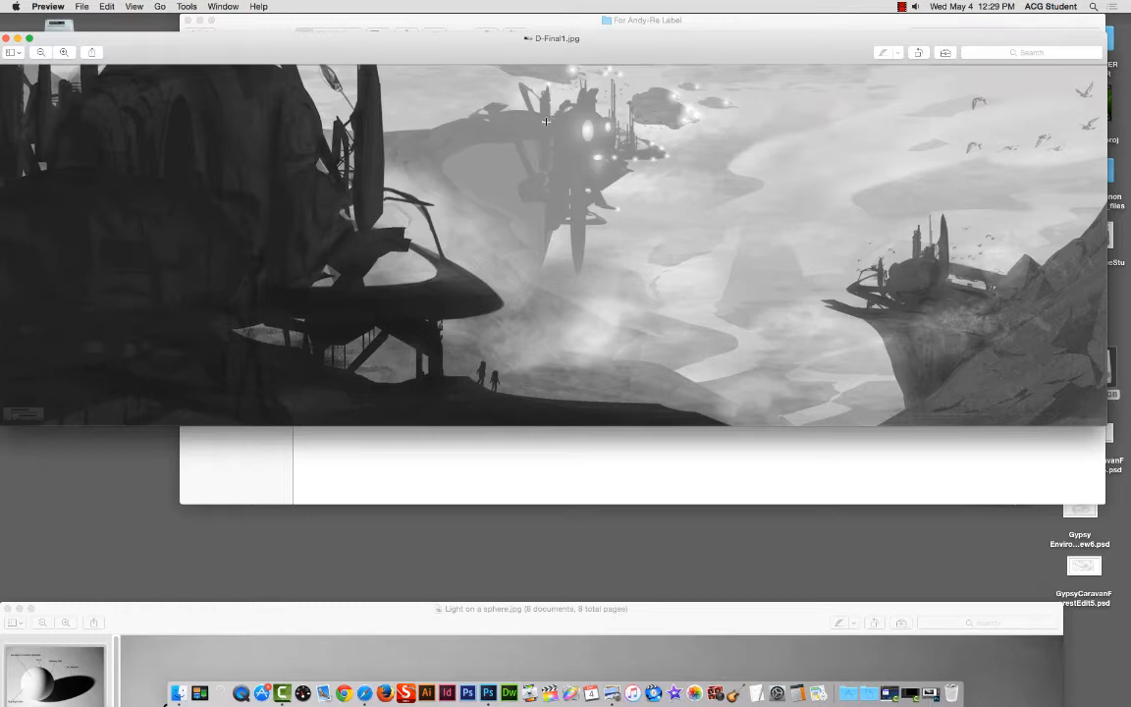
pyautogui.click(5, 39)
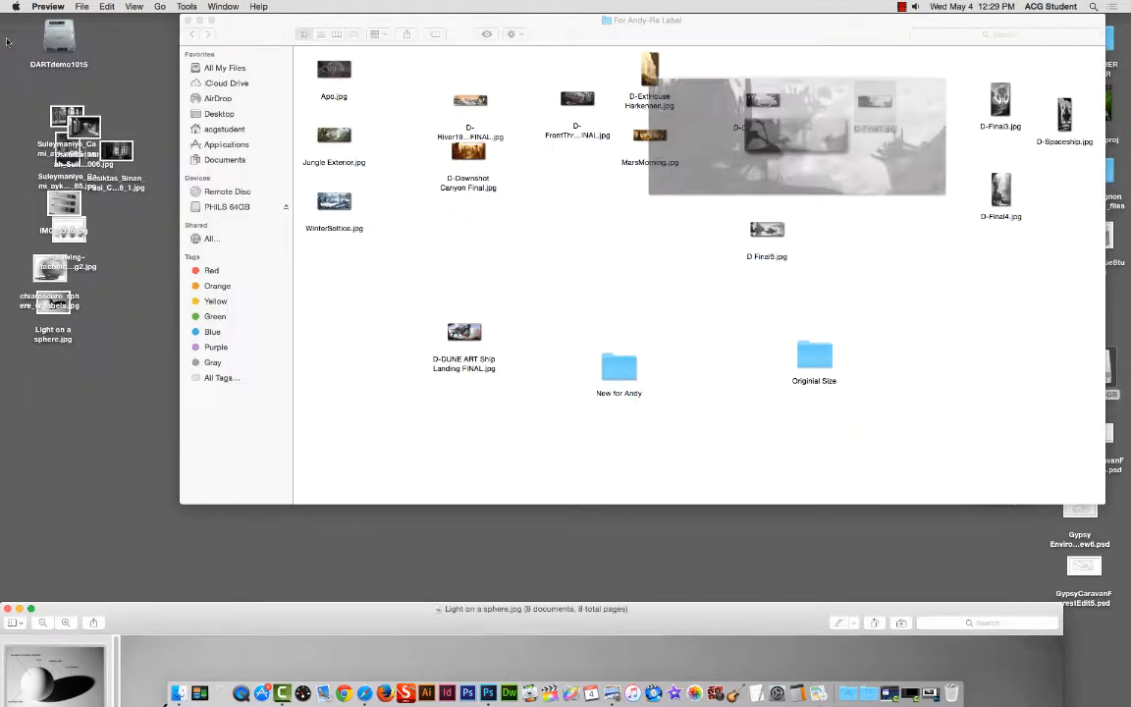
# Step: Open all the reference images grouped on the desktop together in Preview and move the window fully into view
pyautogui.moveTo(25, 96); pyautogui.dragTo(132, 331)
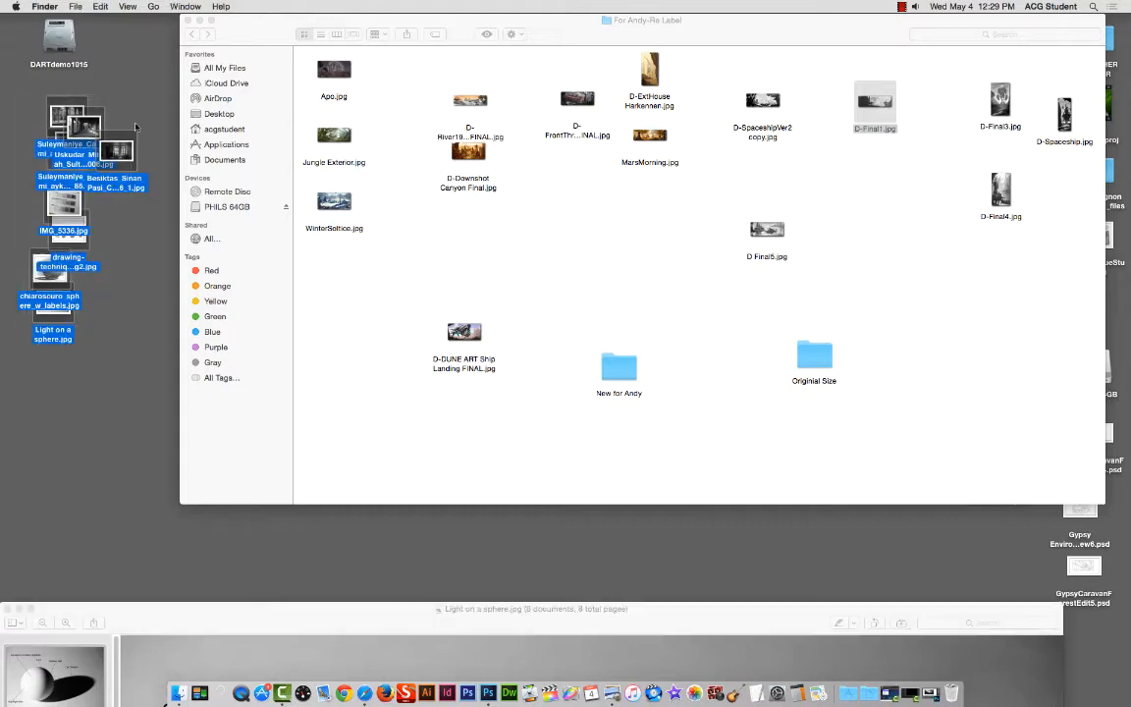
pyautogui.doubleClick(122, 150)
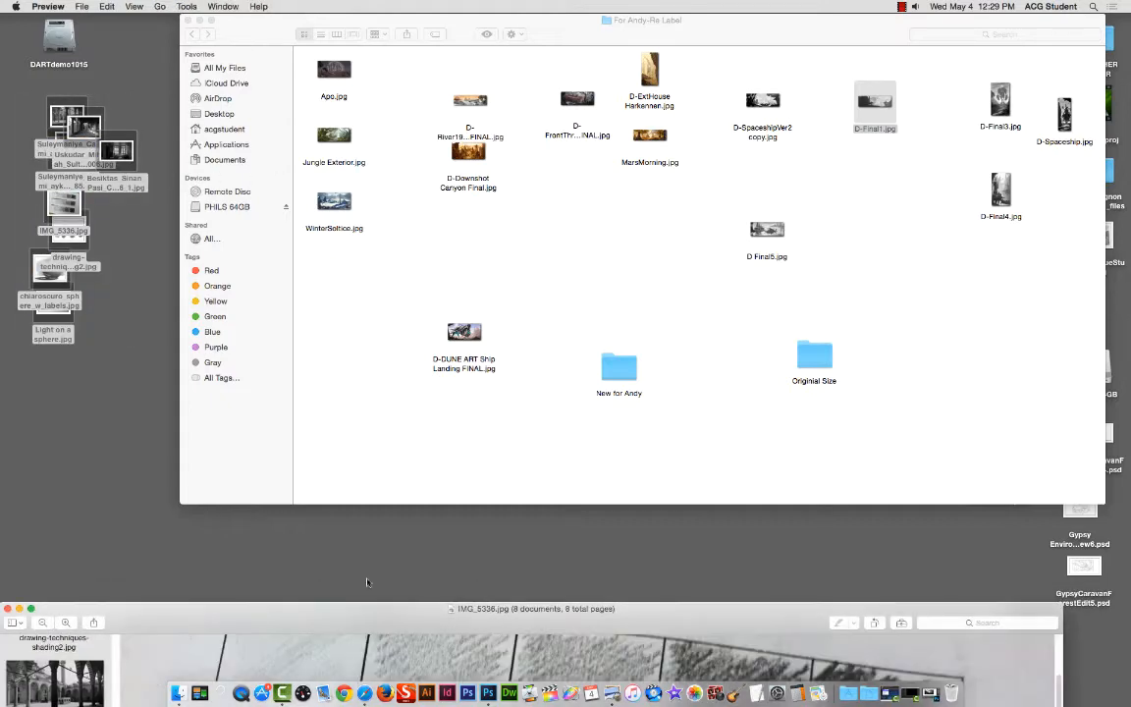
pyautogui.moveTo(373, 607); pyautogui.dragTo(405, 16)
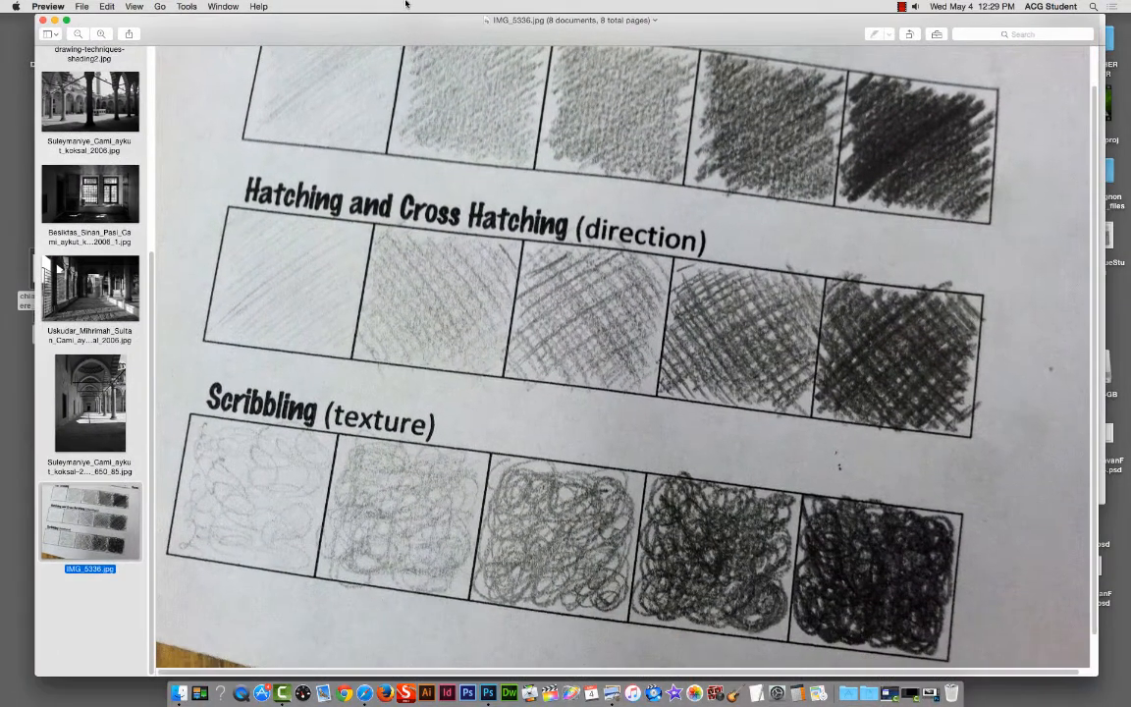
# Step: View the Suleymaniye courtyard photo with the dark central column, enlarging it to study its light and shadow values
pyautogui.click(98, 114)
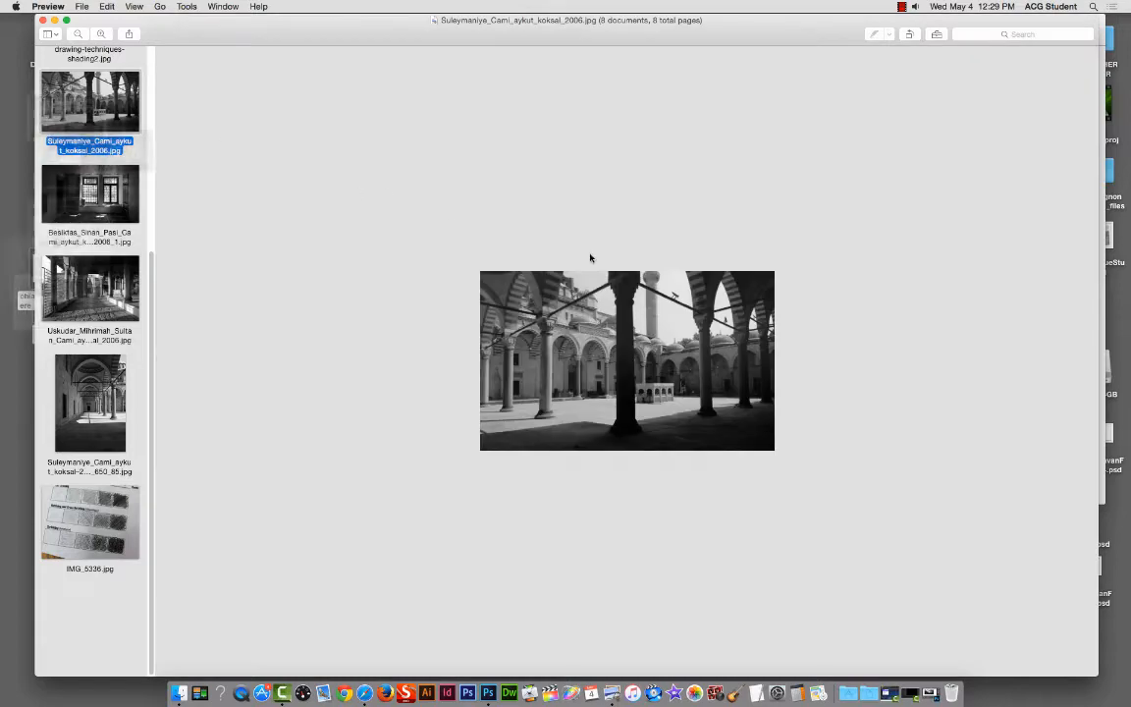
pyautogui.press('super+equal')
pyautogui.press('super+equal')
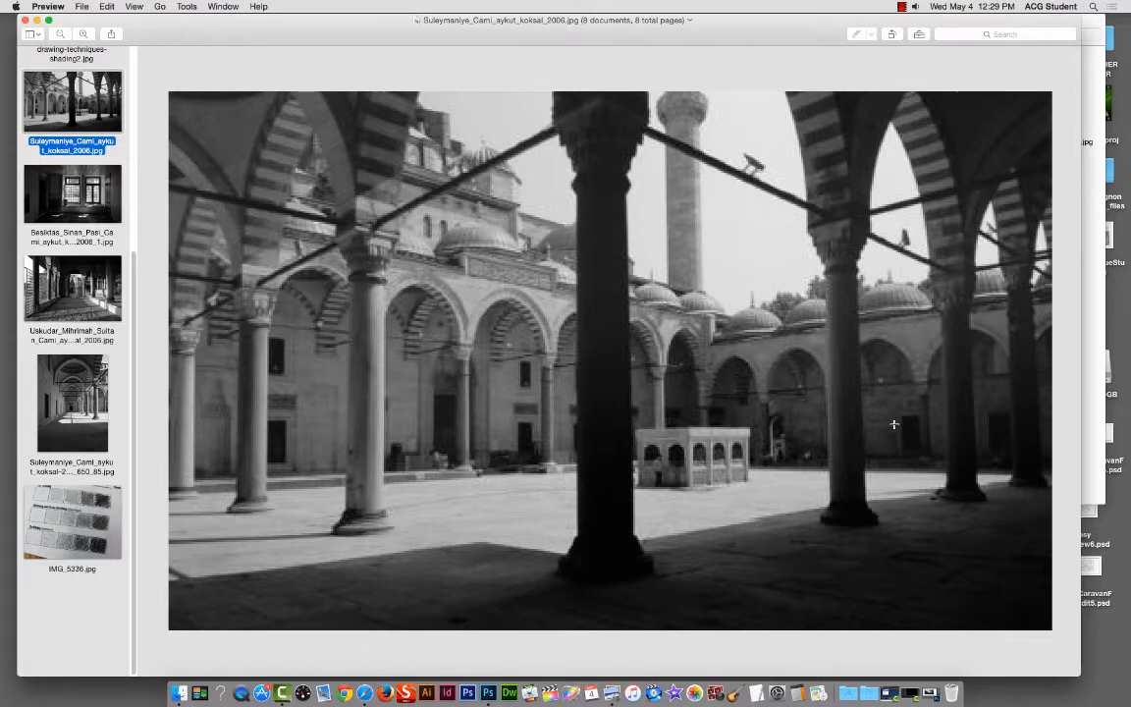
pyautogui.press('super+minus')
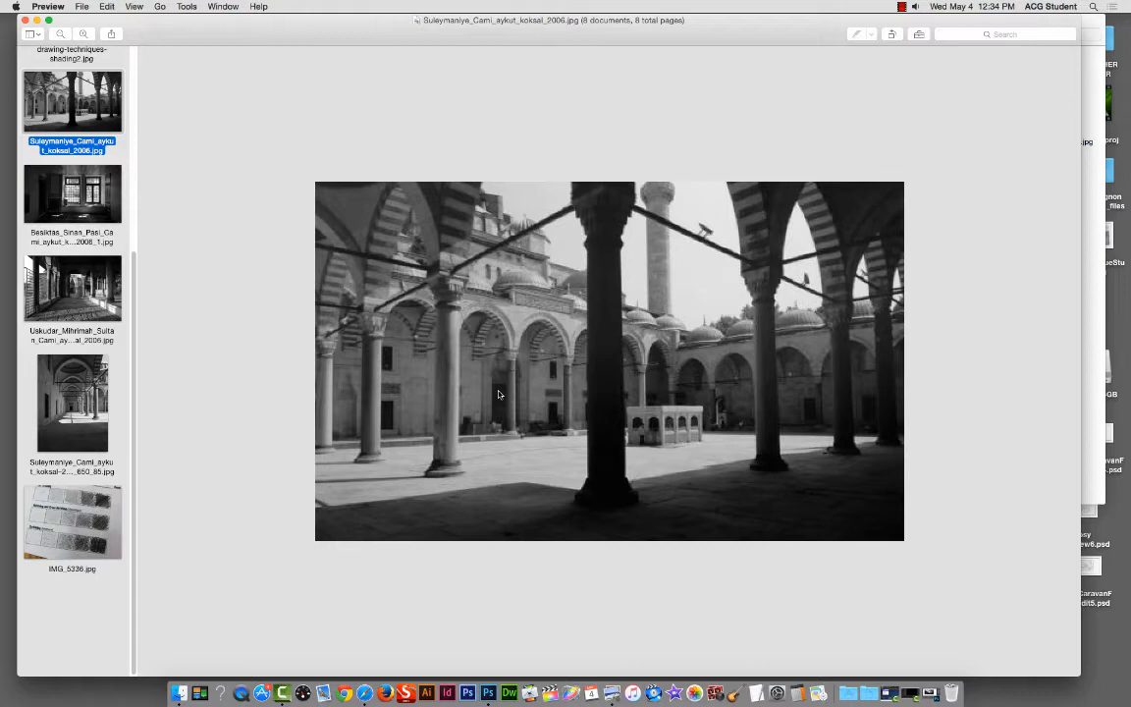
# Step: View the Uskudar Mihrimah Sultan arcade photo enlarged to study its lighting, and minimize the Preview window
pyautogui.click(88, 268)
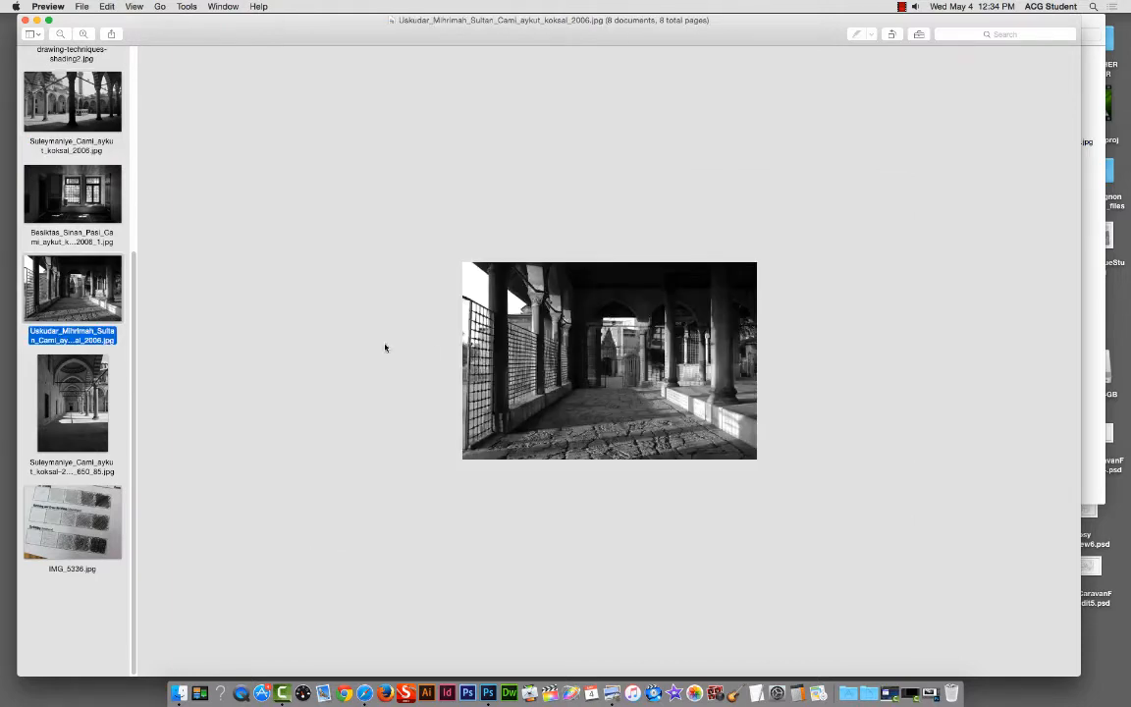
pyautogui.press('super+plus')
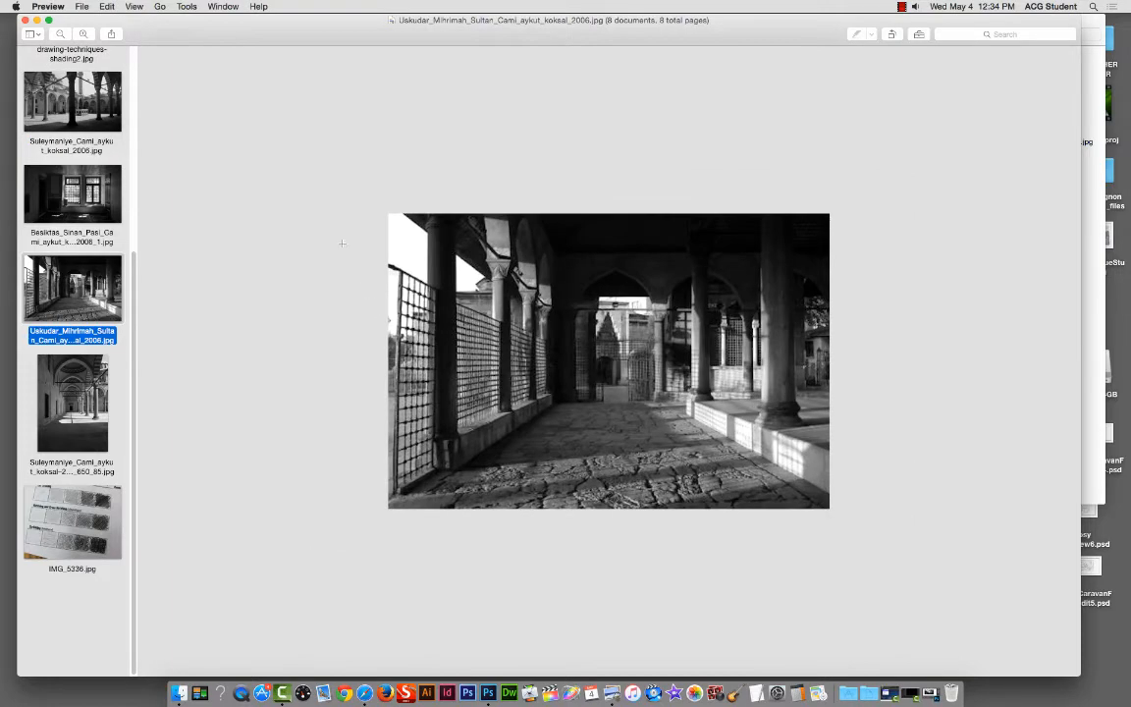
pyautogui.press('super+plus')
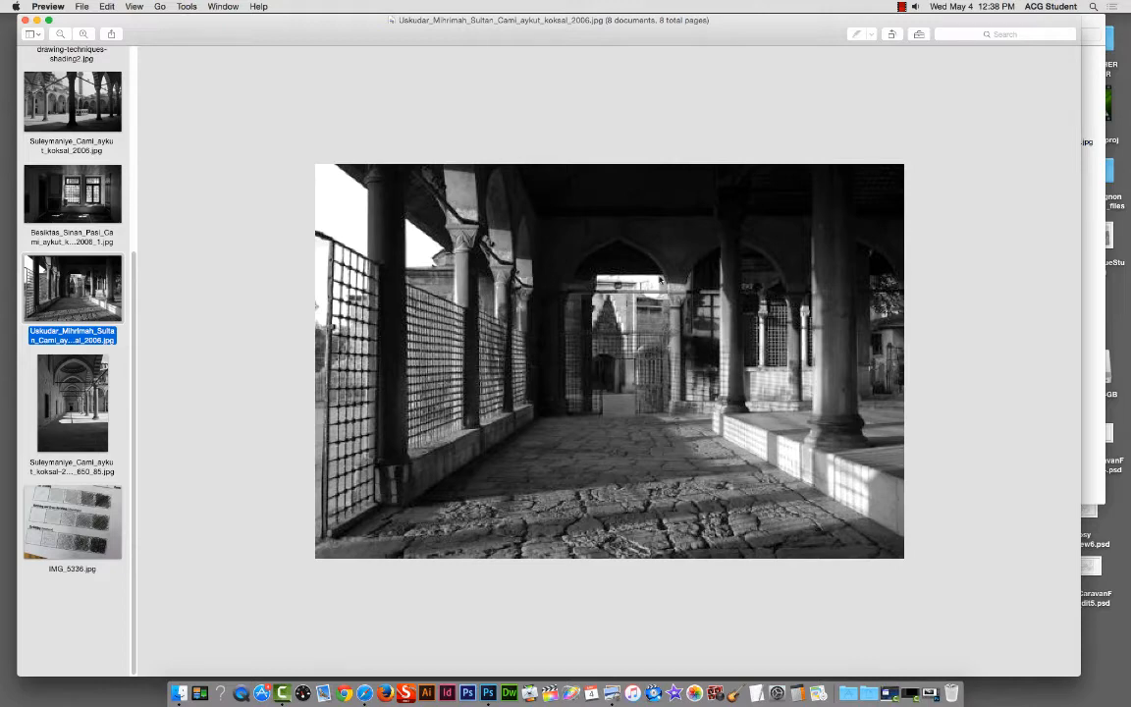
pyautogui.scroll(5, 69, 466)
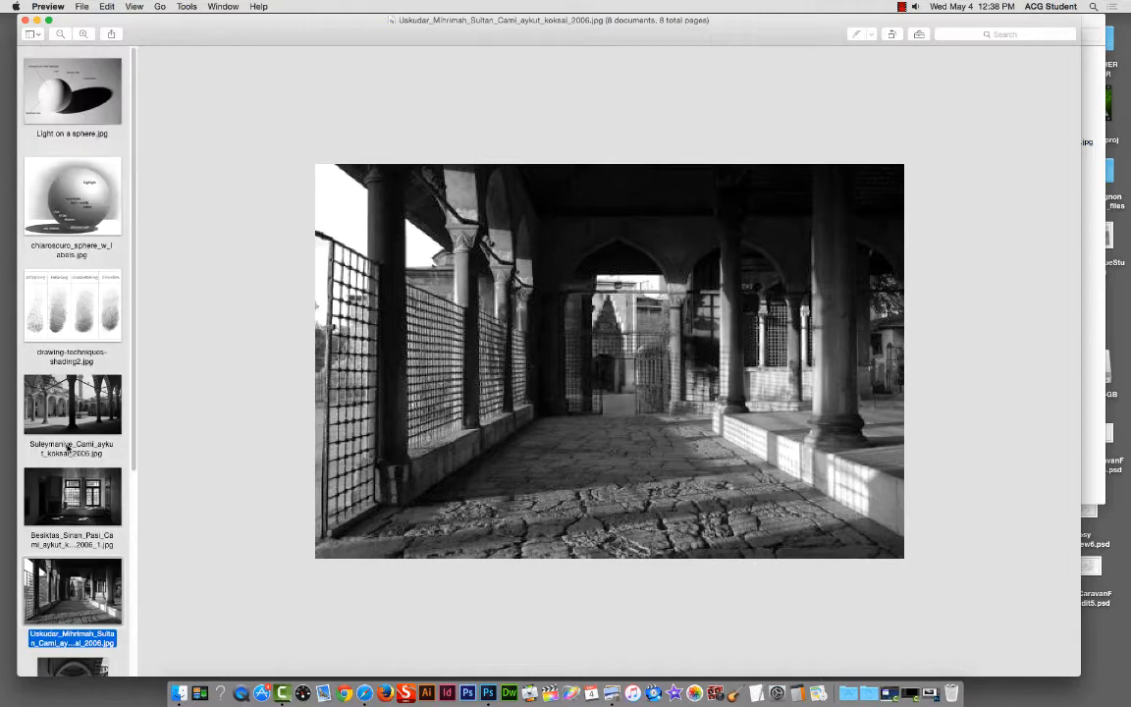
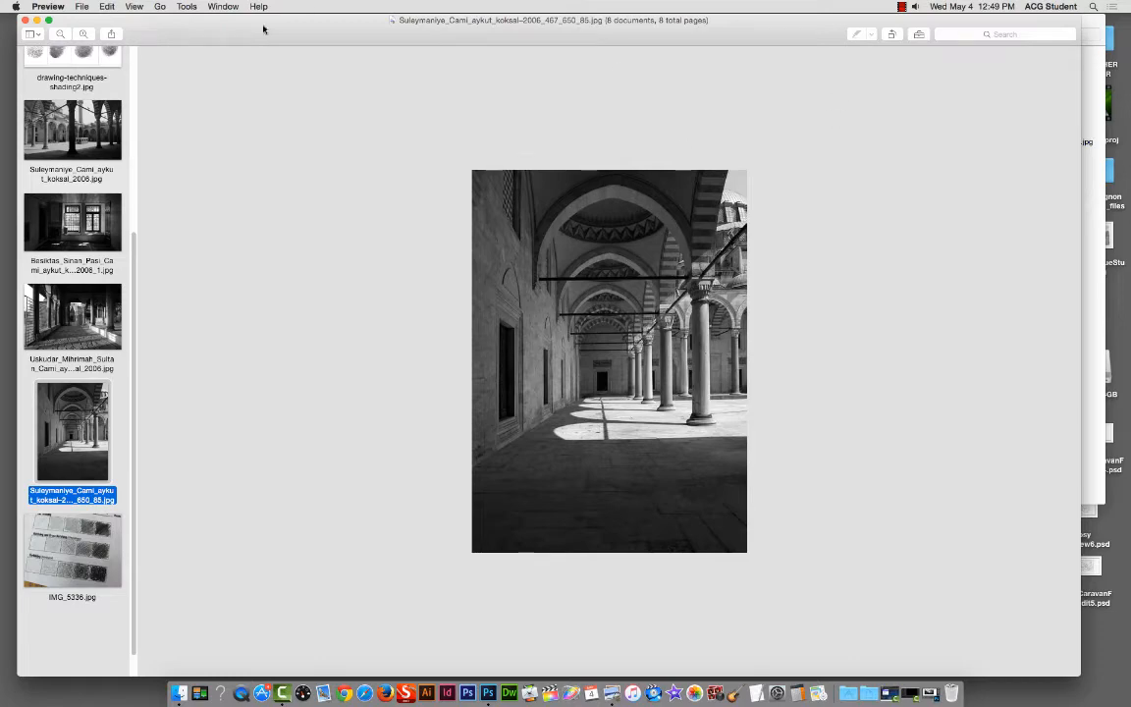
pyautogui.click(36, 22)
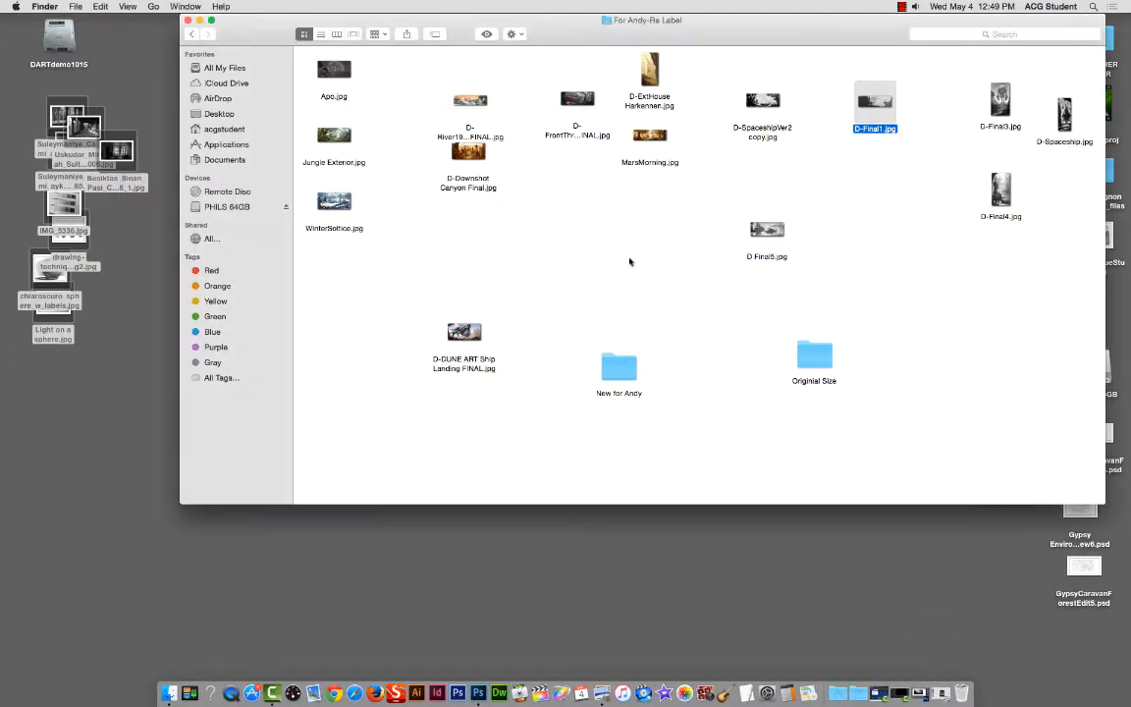
# Step: Close the For Andy-Re Label folder window and restore the minimized Preview window of reference images, moving it fully into view
pyautogui.click(188, 20)
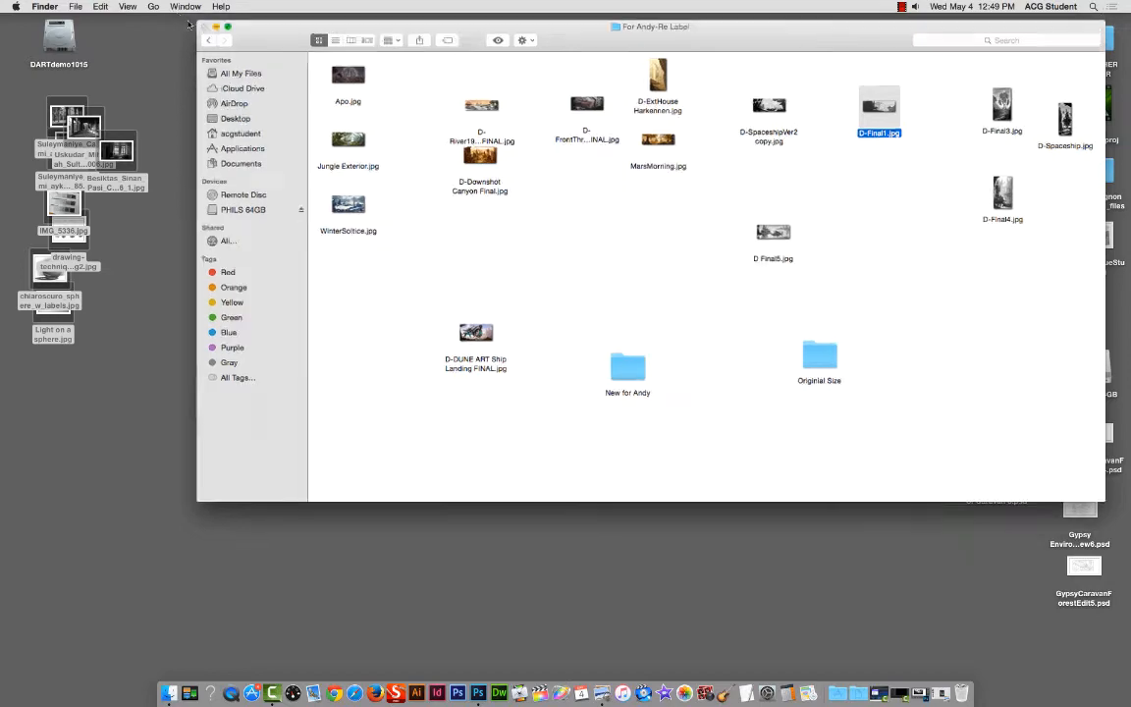
pyautogui.moveTo(571, 518); pyautogui.dragTo(799, 628)
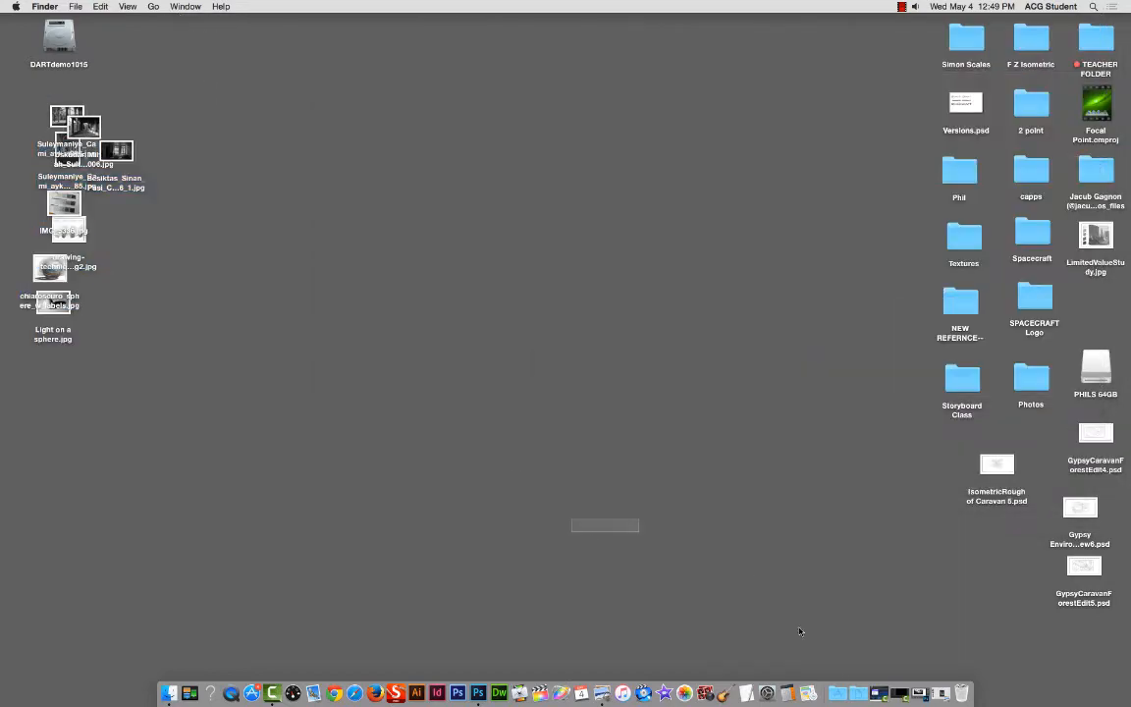
pyautogui.click(939, 694)
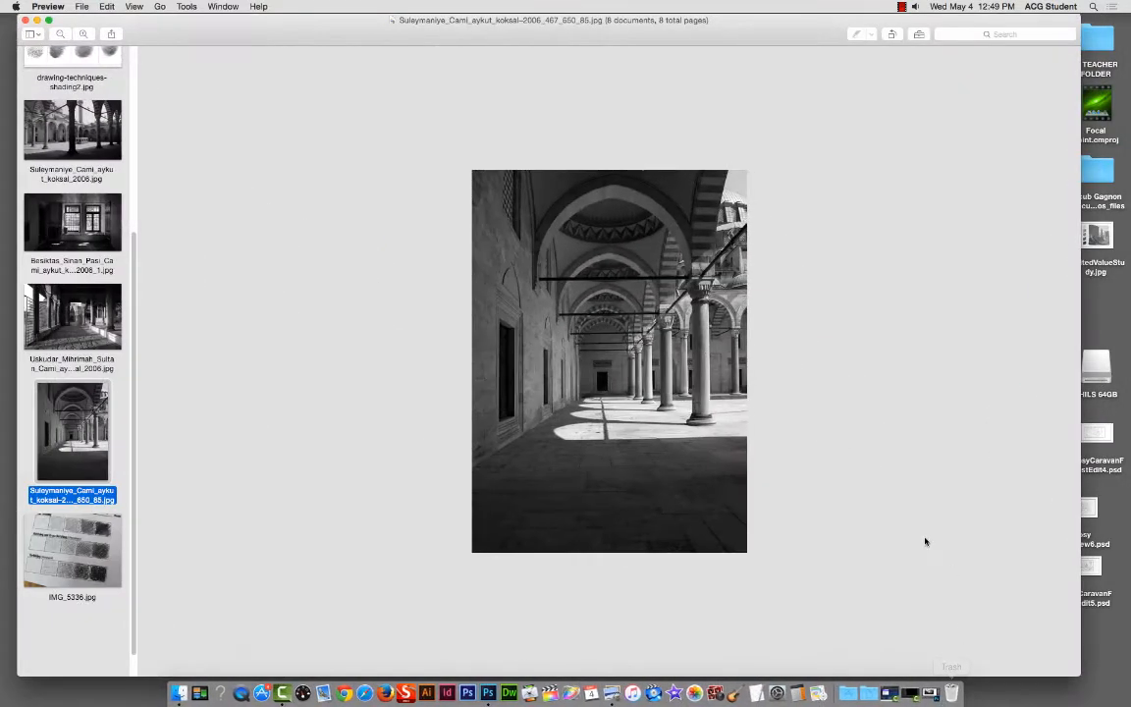
pyautogui.moveTo(774, 24); pyautogui.dragTo(797, 8)
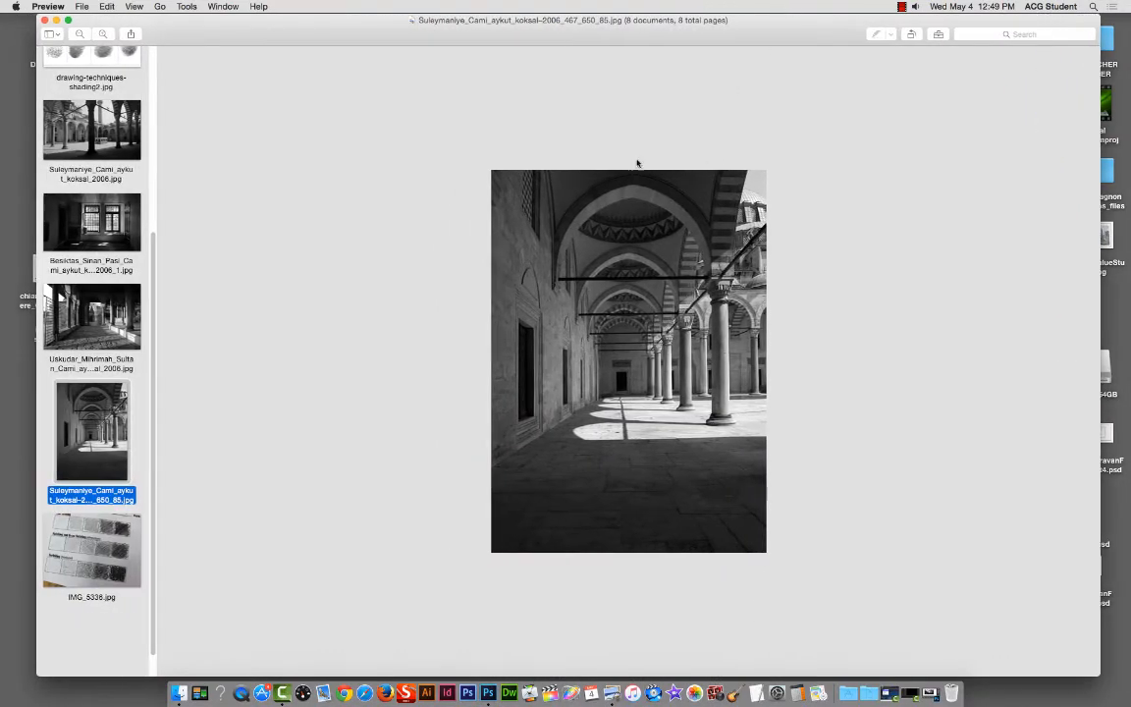
# Step: View the shading techniques sheet IMG_5336.jpg, covering flat shading, hatching and scribbling, and close the reference images
pyautogui.click(365, 304)
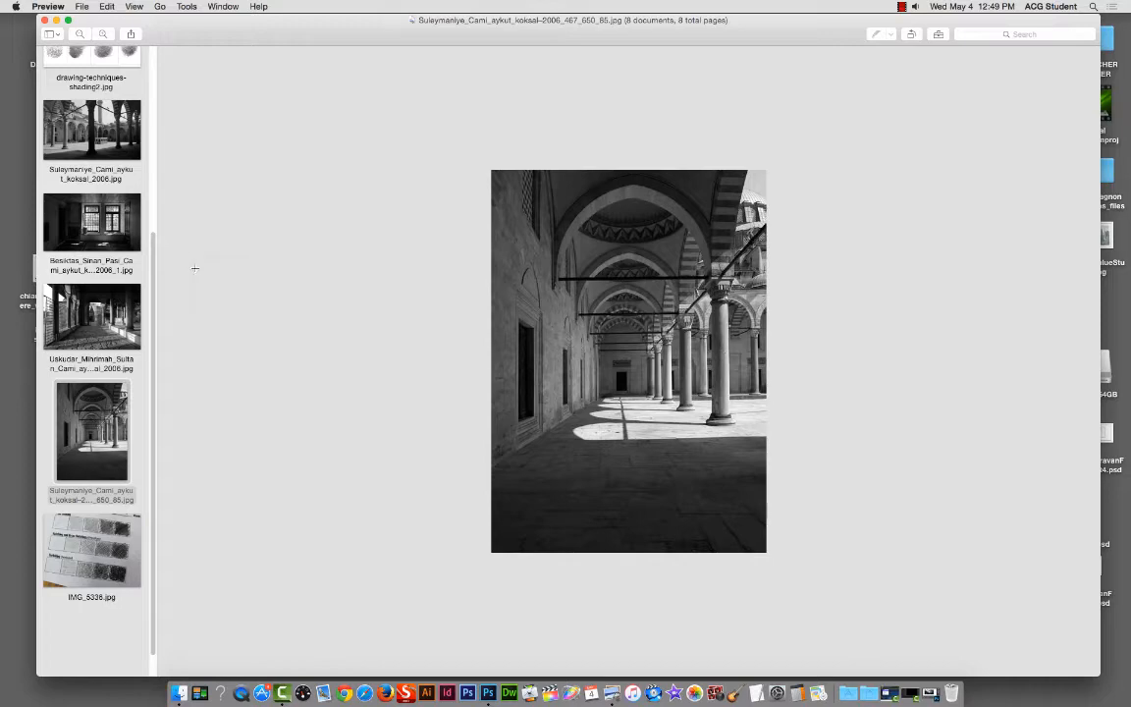
pyautogui.press('Down')
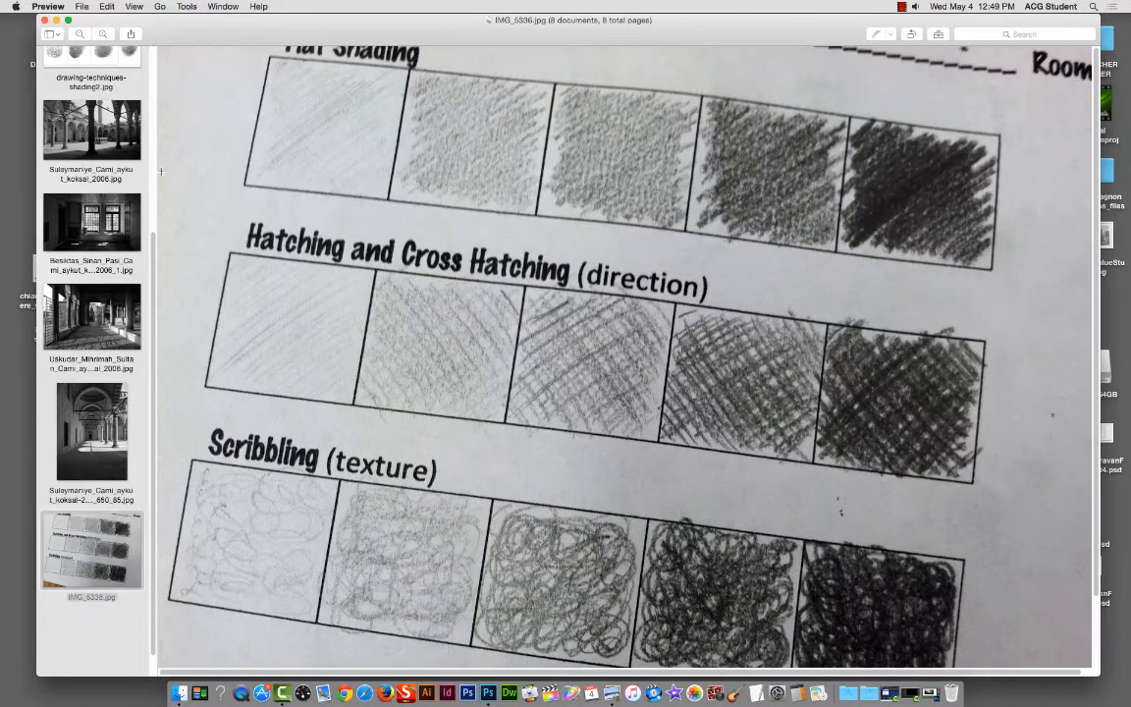
pyautogui.click(45, 21)
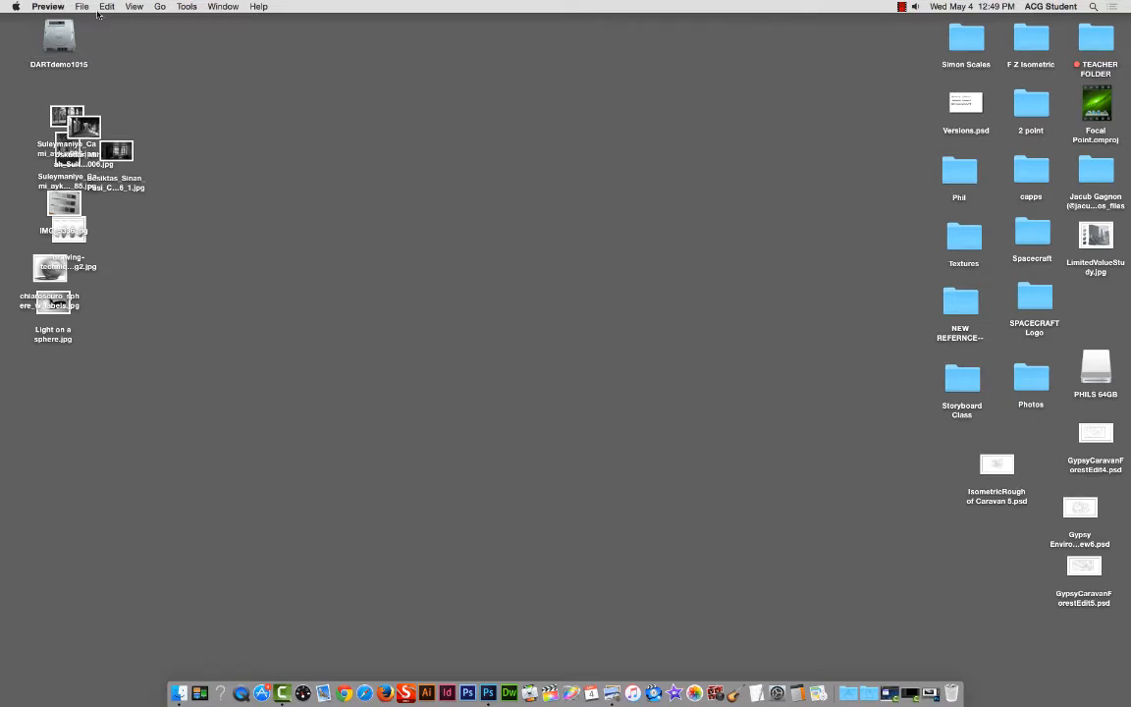
pyautogui.click(357, 285)
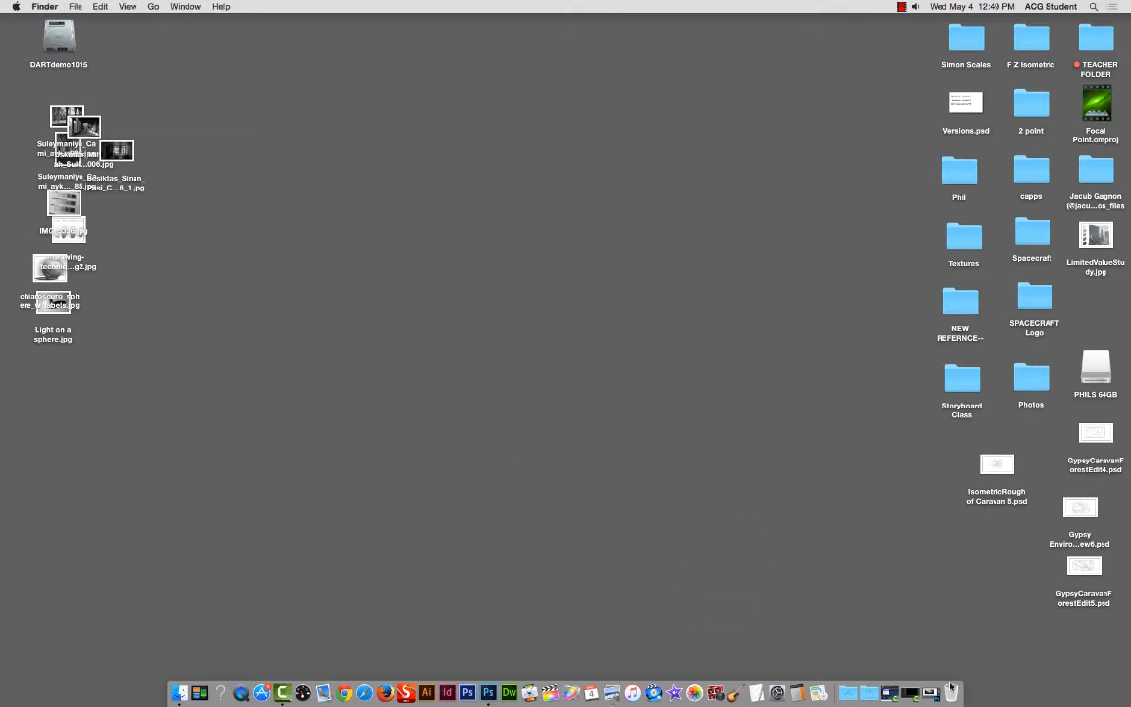
# Step: Switch to GypsyCaravanForestEdit5.psd in Photoshop, hide the gray value layers and show the line drawing on Layer4 and Layer3
pyautogui.click(888, 693)
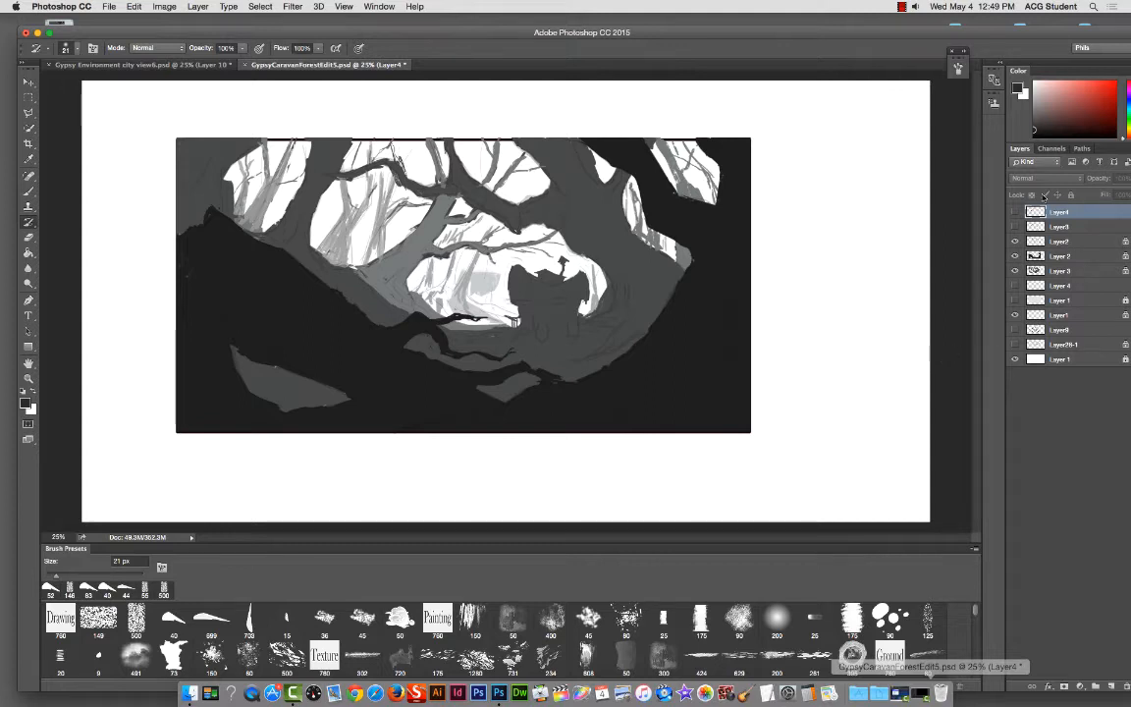
pyautogui.click(1014, 256)
pyautogui.click(1015, 271)
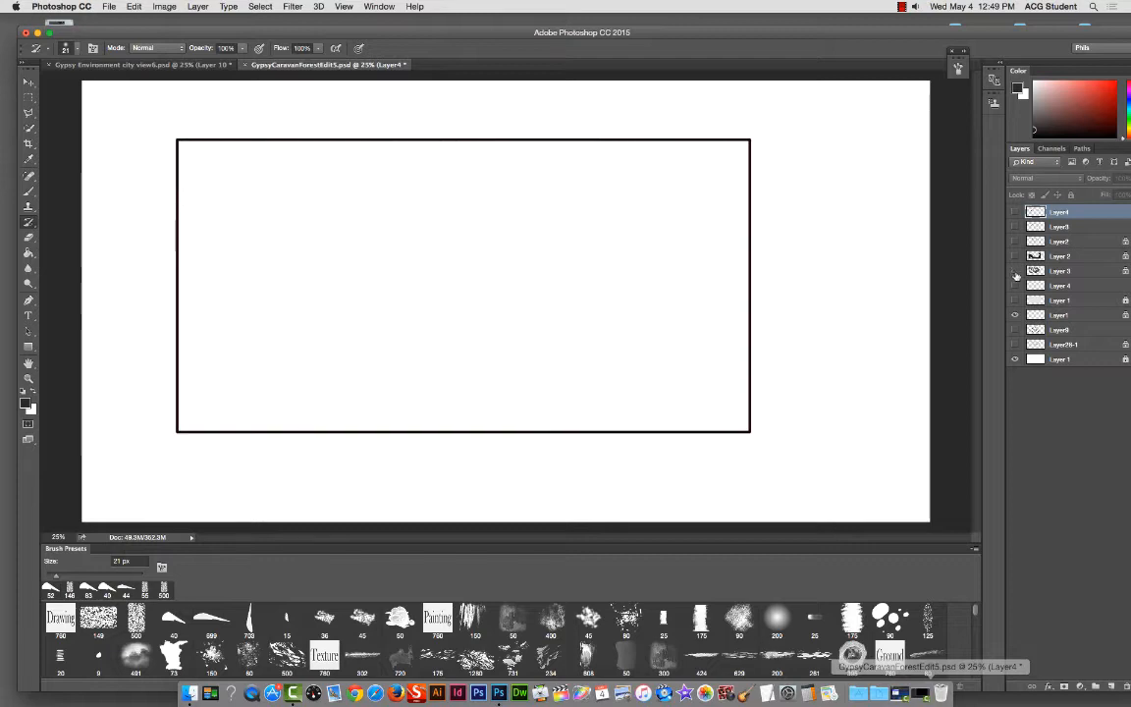
pyautogui.click(1015, 212)
pyautogui.click(1015, 227)
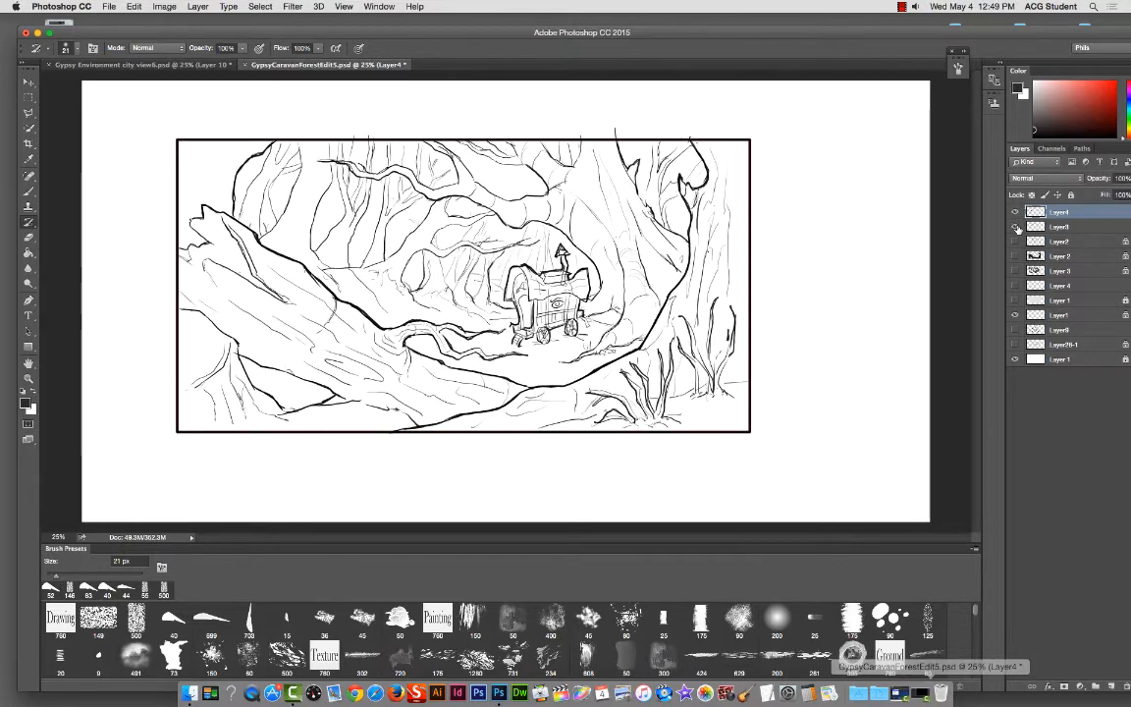
# Step: Add a new layer beneath the border layer Layer1 and set the foreground color to a medium gray
pyautogui.click(1111, 686)
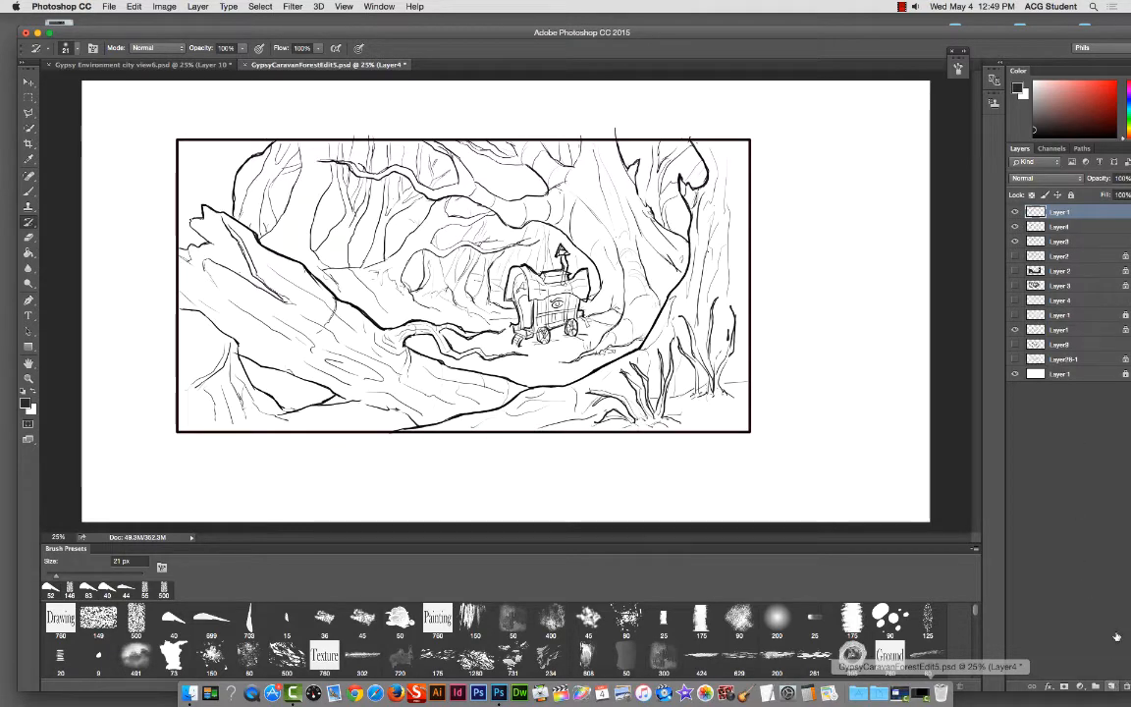
pyautogui.moveTo(1083, 212); pyautogui.dragTo(1072, 343)
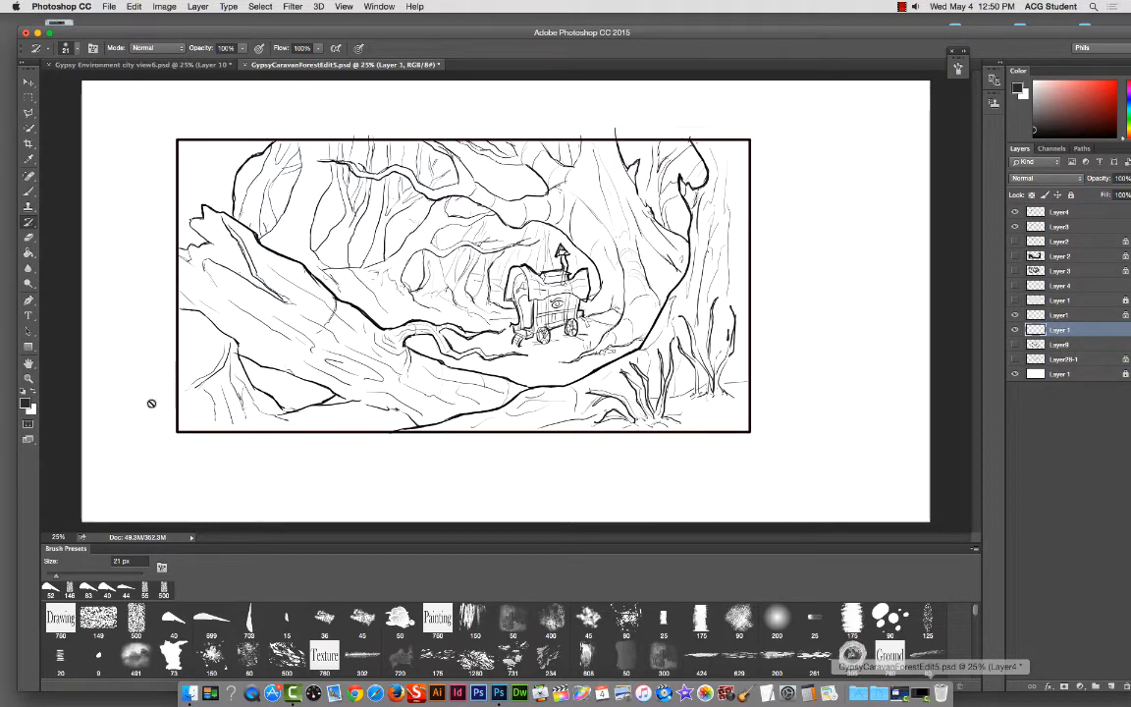
pyautogui.click(25, 403)
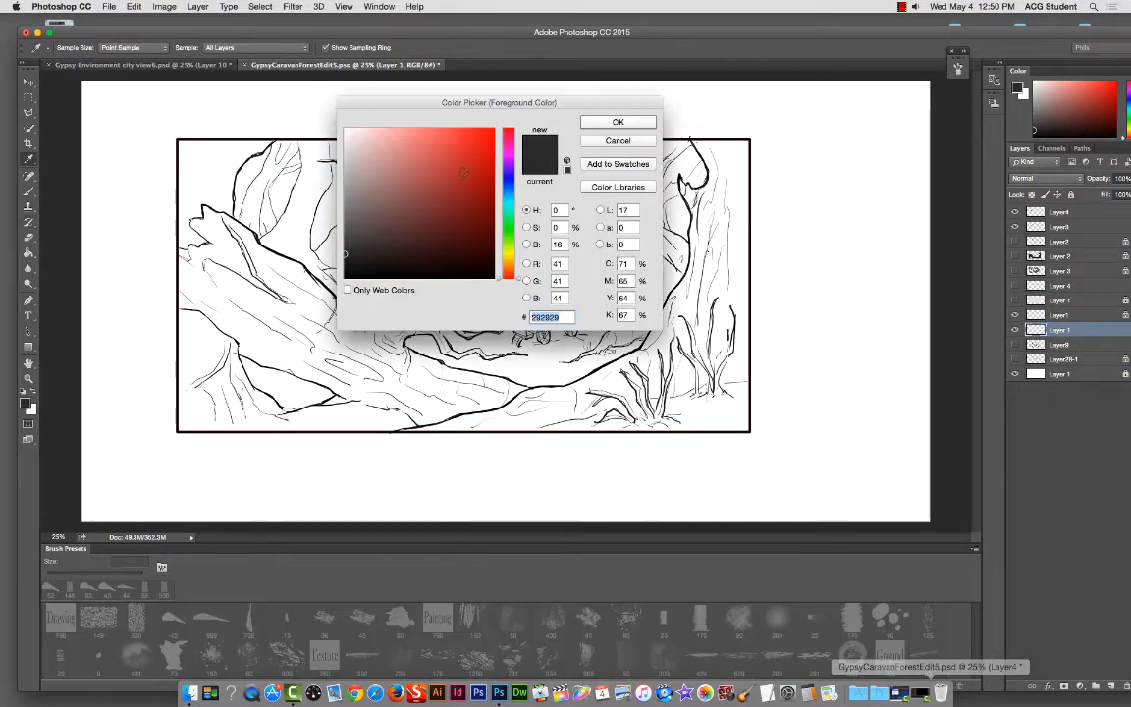
pyautogui.click(310, 171)
pyautogui.click(619, 121)
pyautogui.press('b')
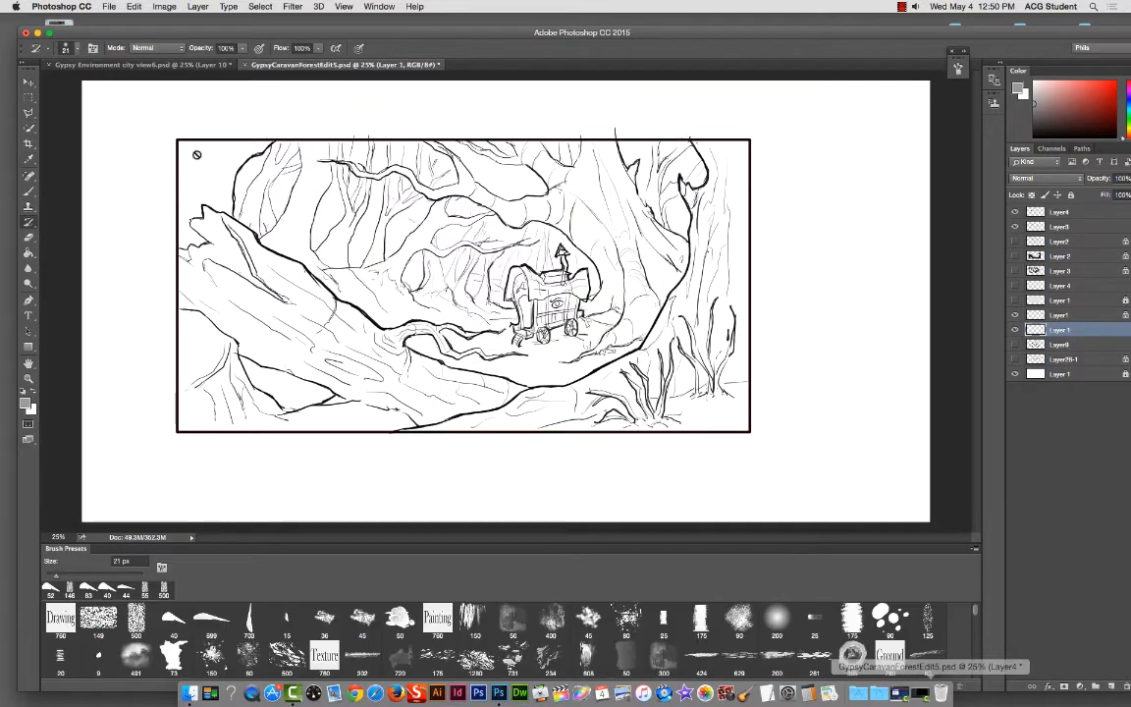
# Step: Select the whole framed drawing area with the Rectangular Marquee and fill it with the foreground color at 100% opacity
pyautogui.press('m')
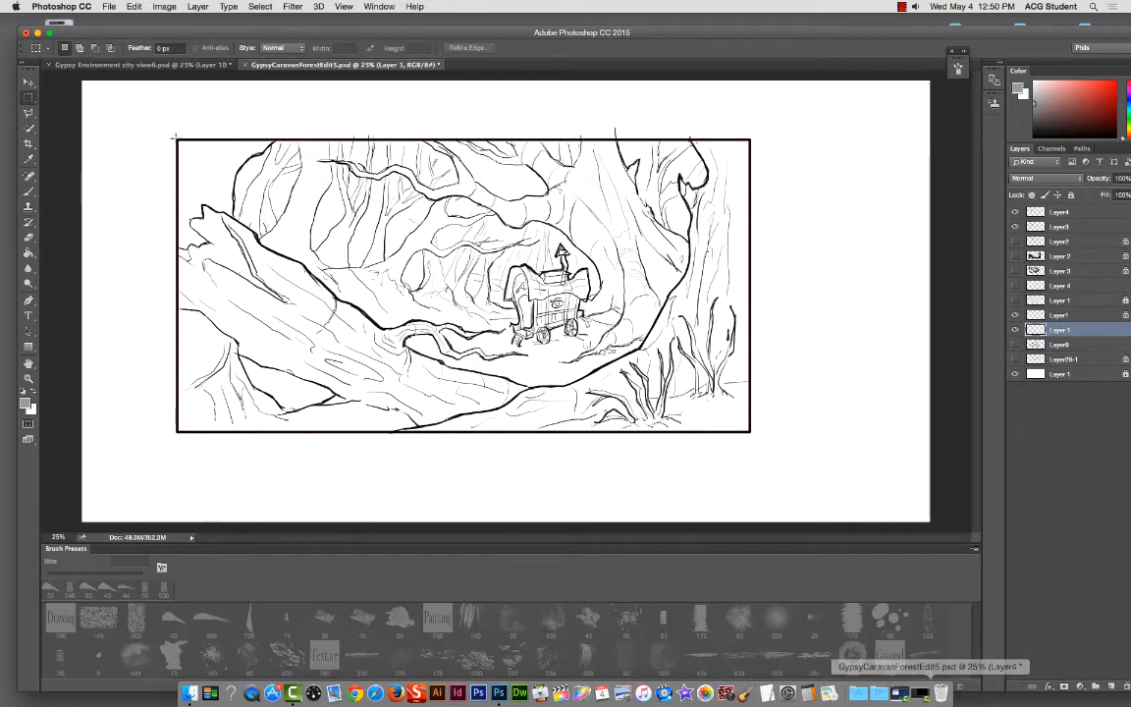
pyautogui.moveTo(174, 138); pyautogui.dragTo(750, 432)
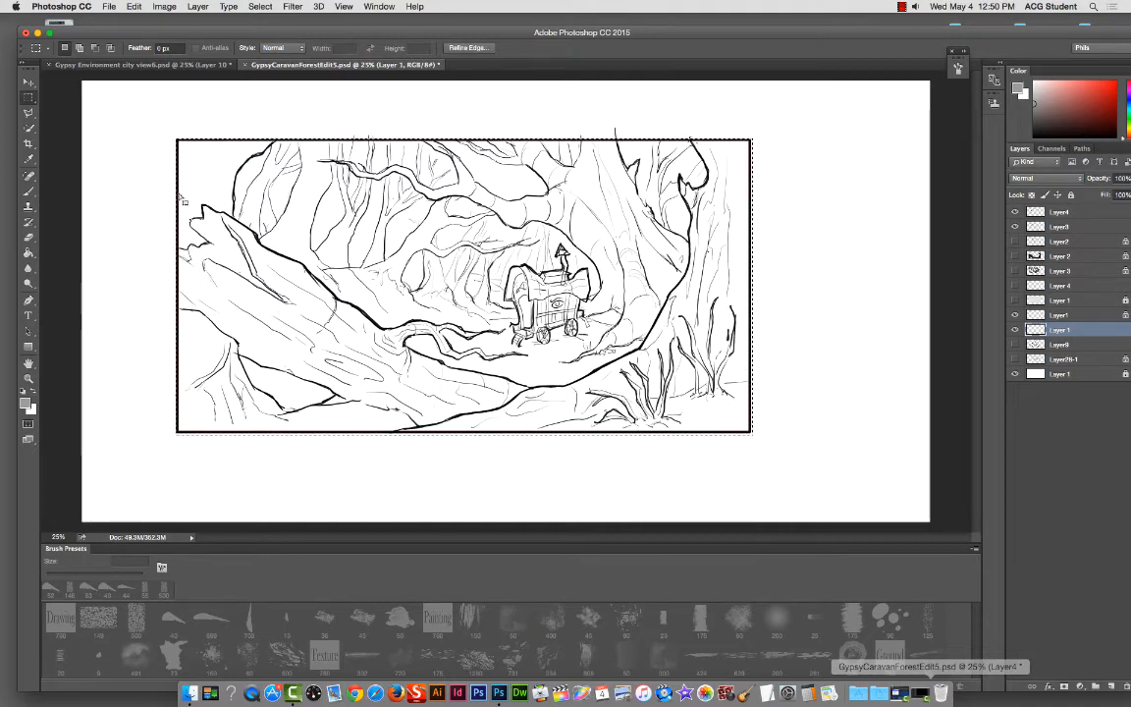
pyautogui.hotkey('shift', 'BackSpace')
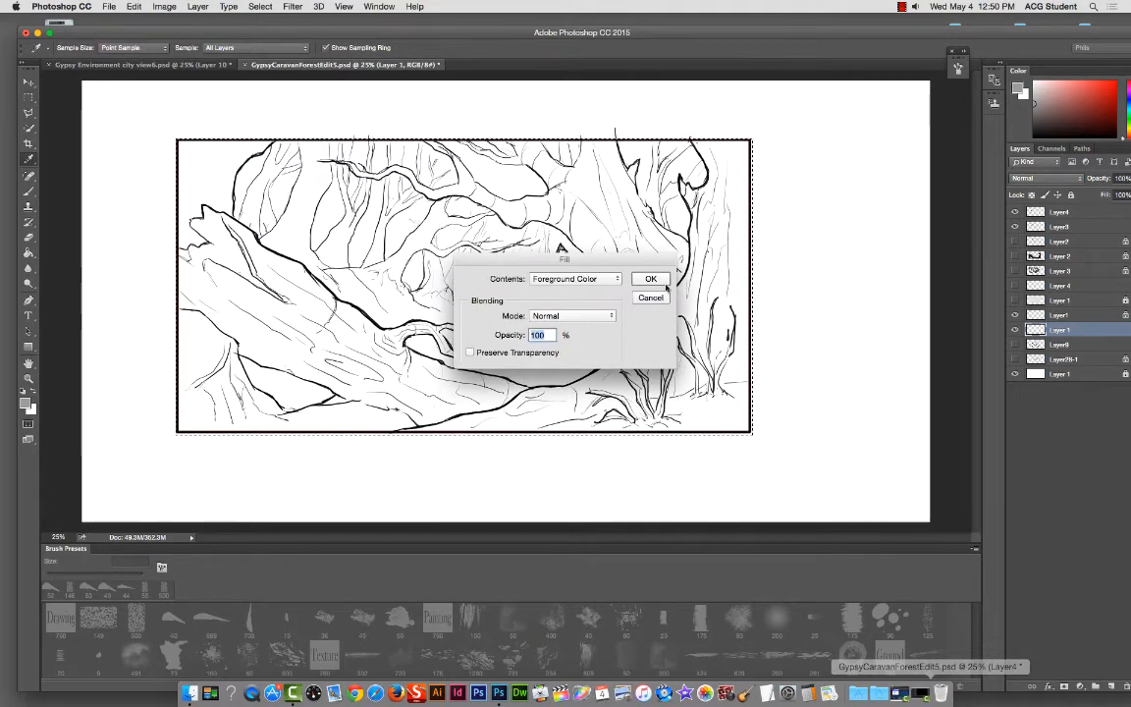
pyautogui.click(664, 283)
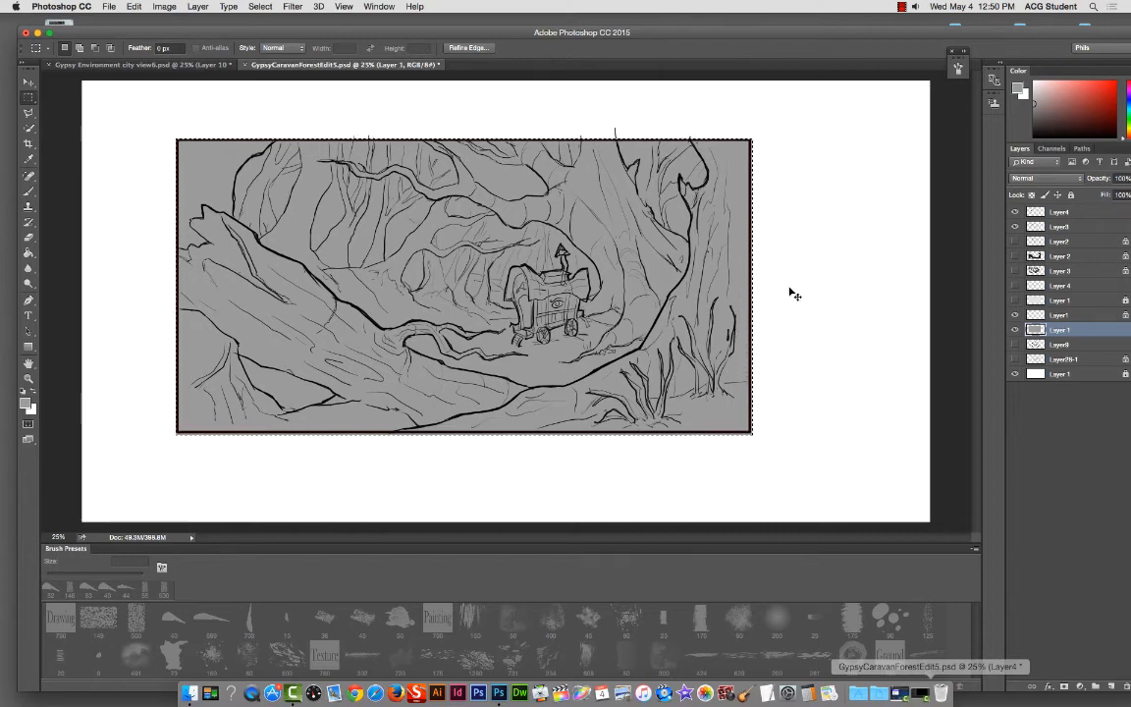
# Step: Try a very dark midtone Levels adjustment on the gray fill, and settle on a slightly darker gray
pyautogui.press('super+l')
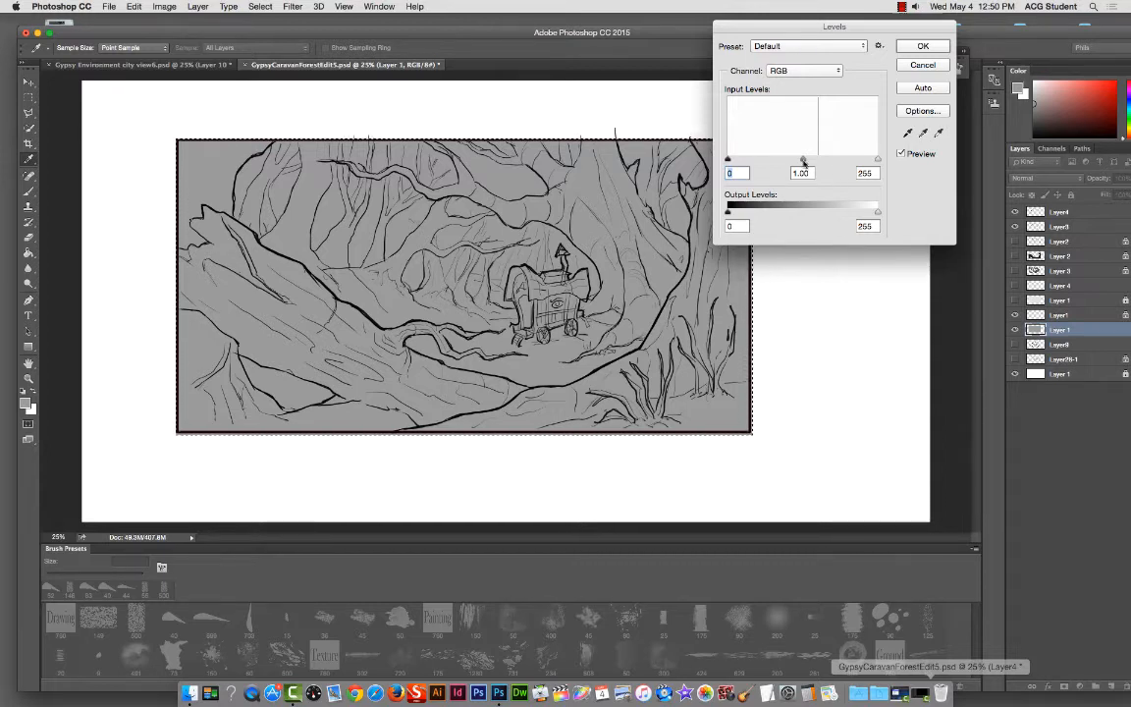
pyautogui.moveTo(803, 159); pyautogui.dragTo(852, 163)
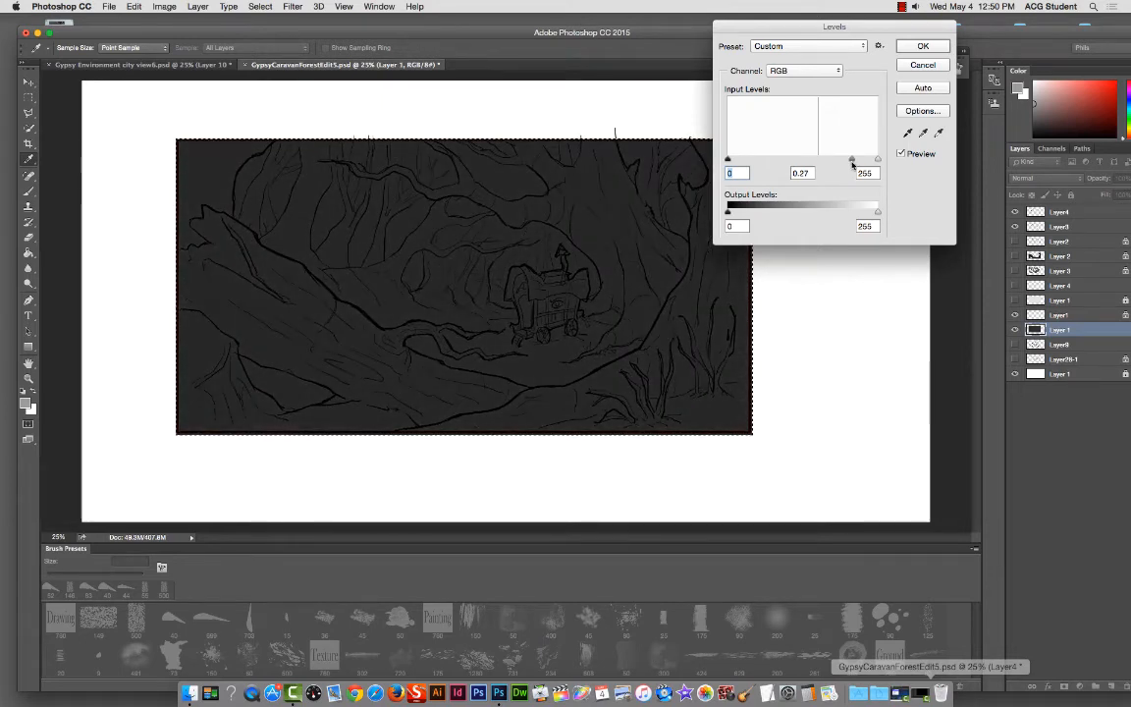
pyautogui.press('Tab')
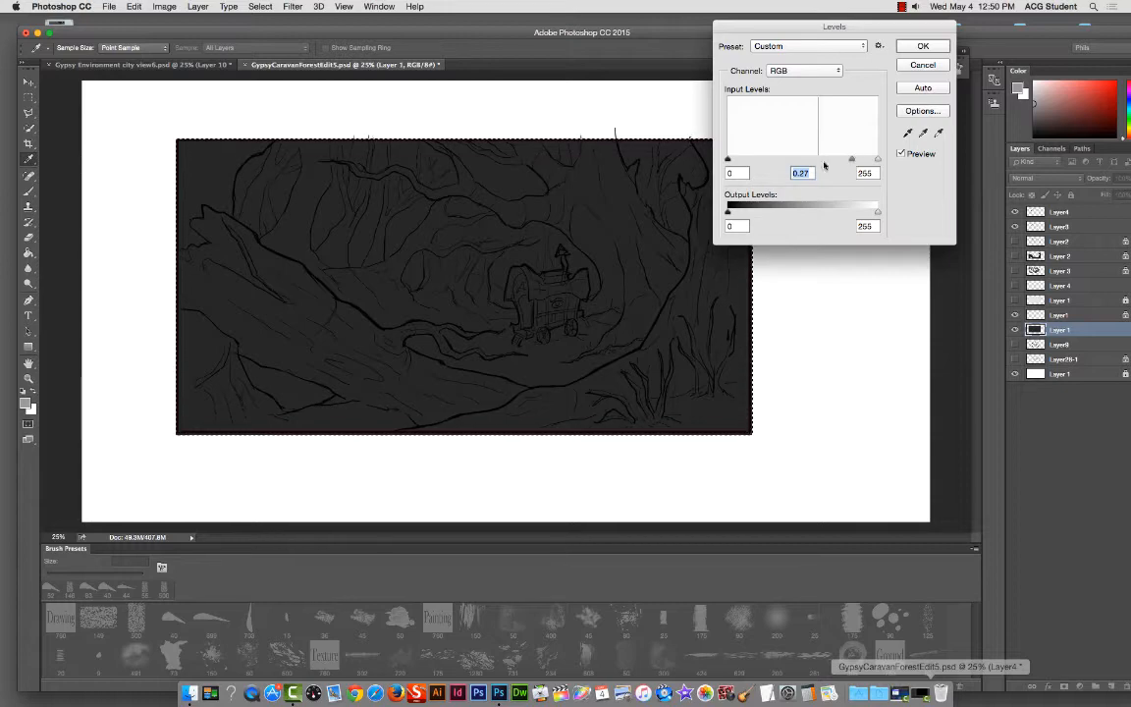
pyautogui.moveTo(851, 161); pyautogui.dragTo(812, 162)
pyautogui.click(923, 46)
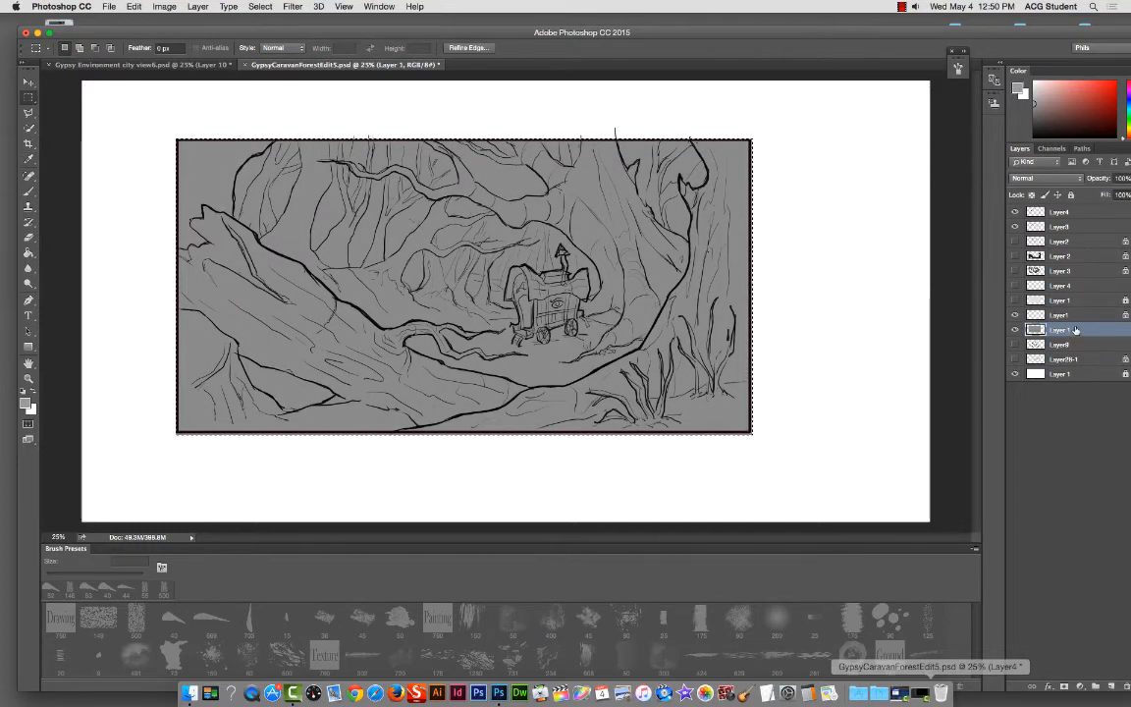
# Step: Compare the value layers Layer 2 and Layer 3 over the gray background, leaving Layer 3 shown and Layer 2 hidden
pyautogui.click(1014, 270)
pyautogui.click(1016, 271)
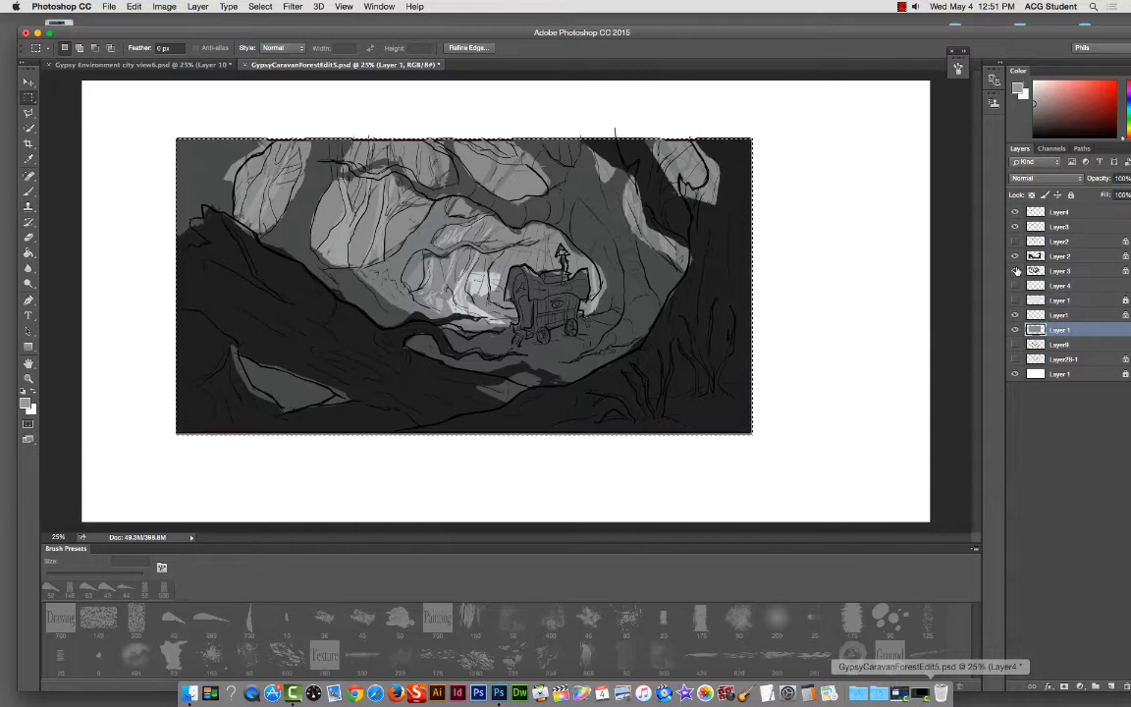
pyautogui.click(1014, 255)
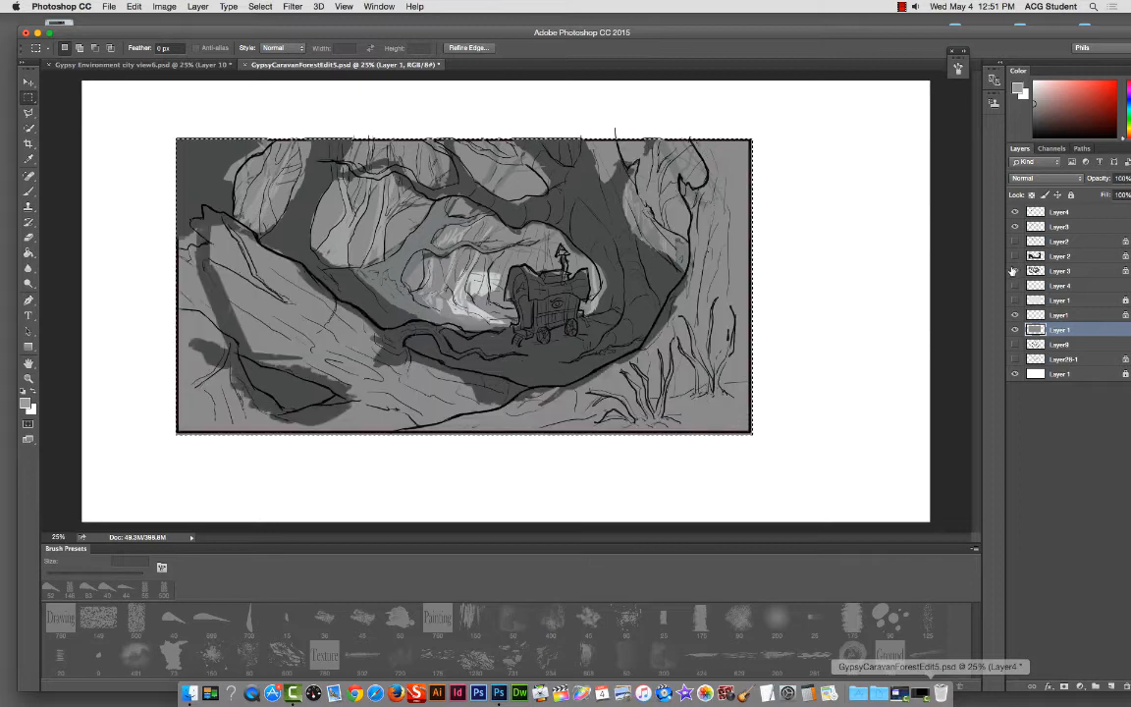
pyautogui.click(1014, 270)
pyautogui.click(1014, 270)
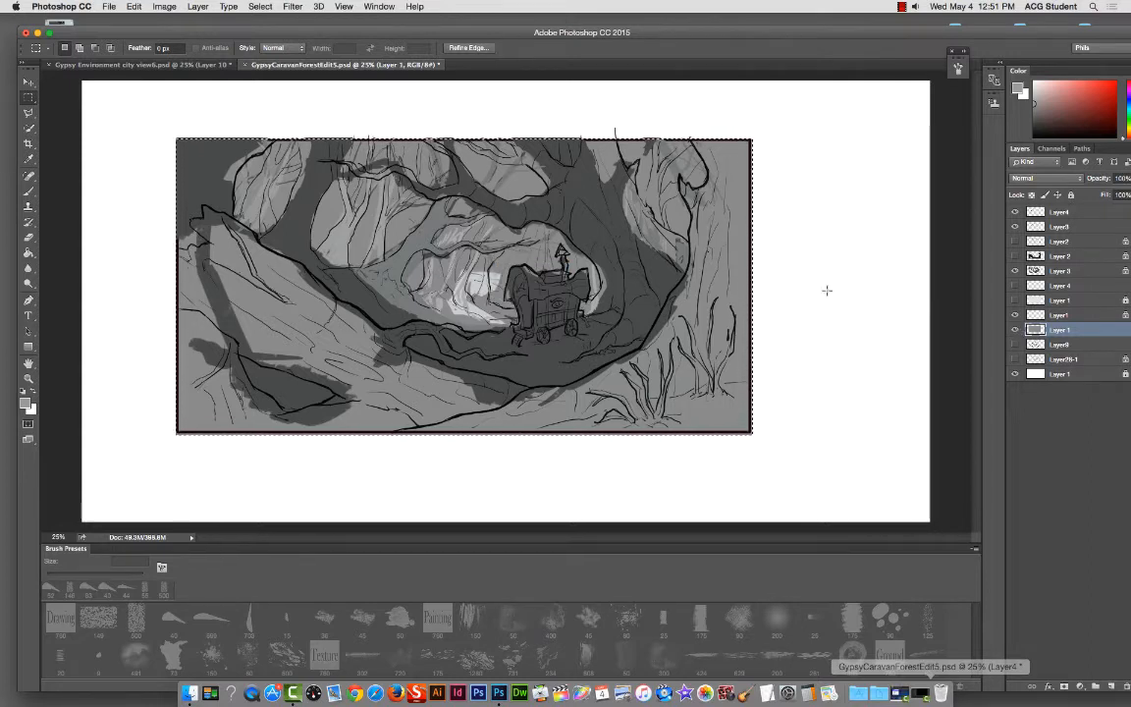
# Step: Rename the gray-filled background layer as BG
pyautogui.rightClick(502, 260)
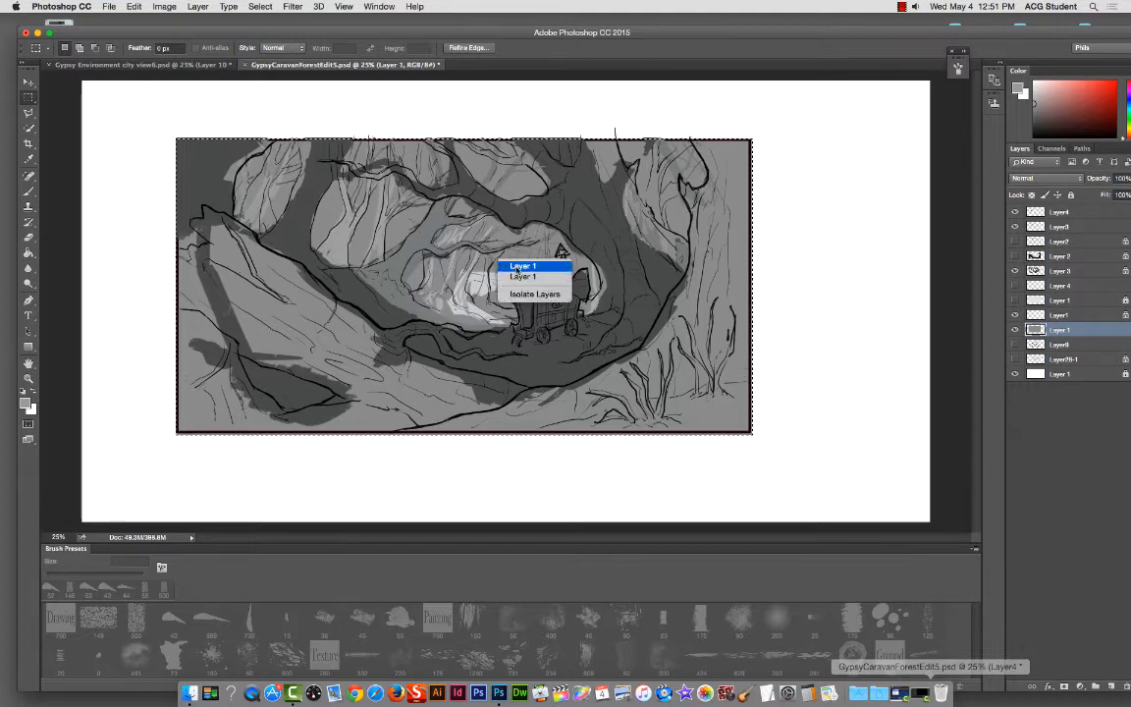
pyautogui.click(530, 276)
pyautogui.doubleClick(1061, 330)
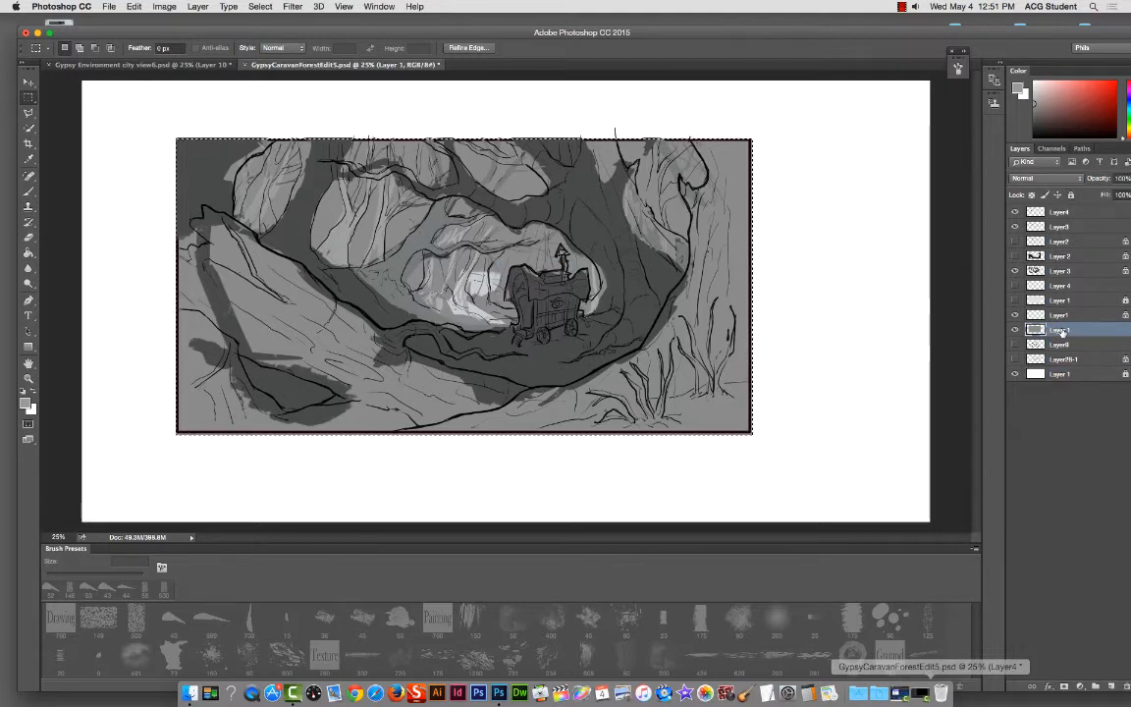
pyautogui.write('BG')
pyautogui.press('Return')
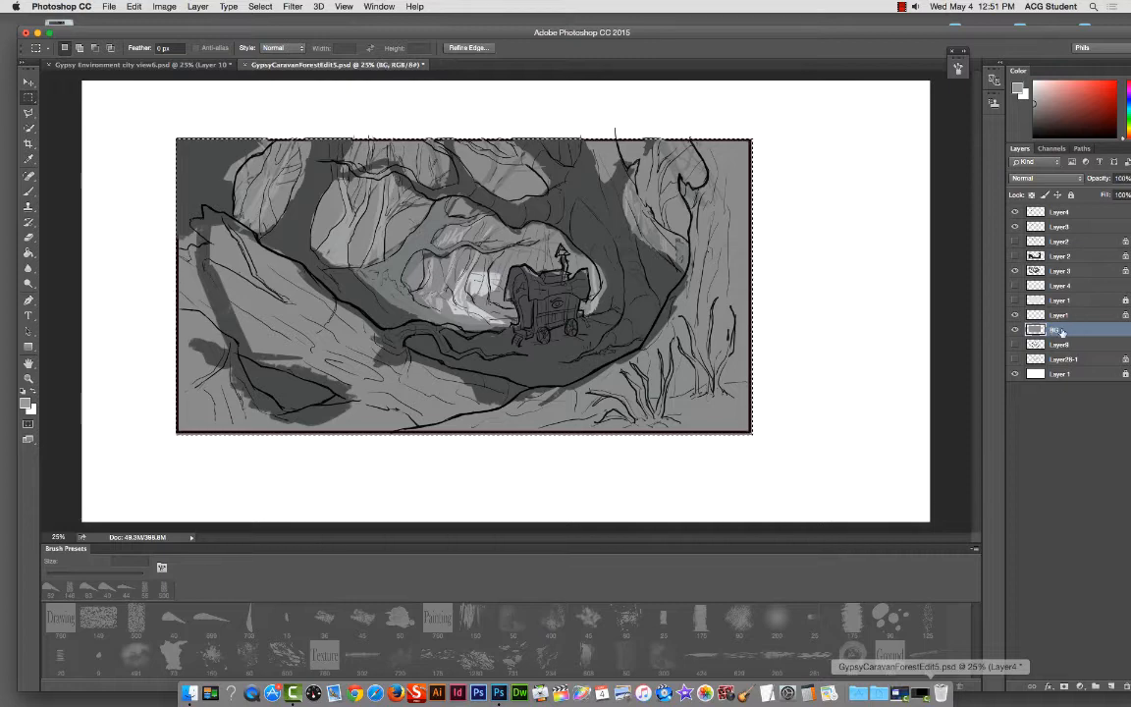
# Step: Toggle Layer1's visibility to check that it holds the black border around the drawing, and rename it Frame
pyautogui.click(1012, 303)
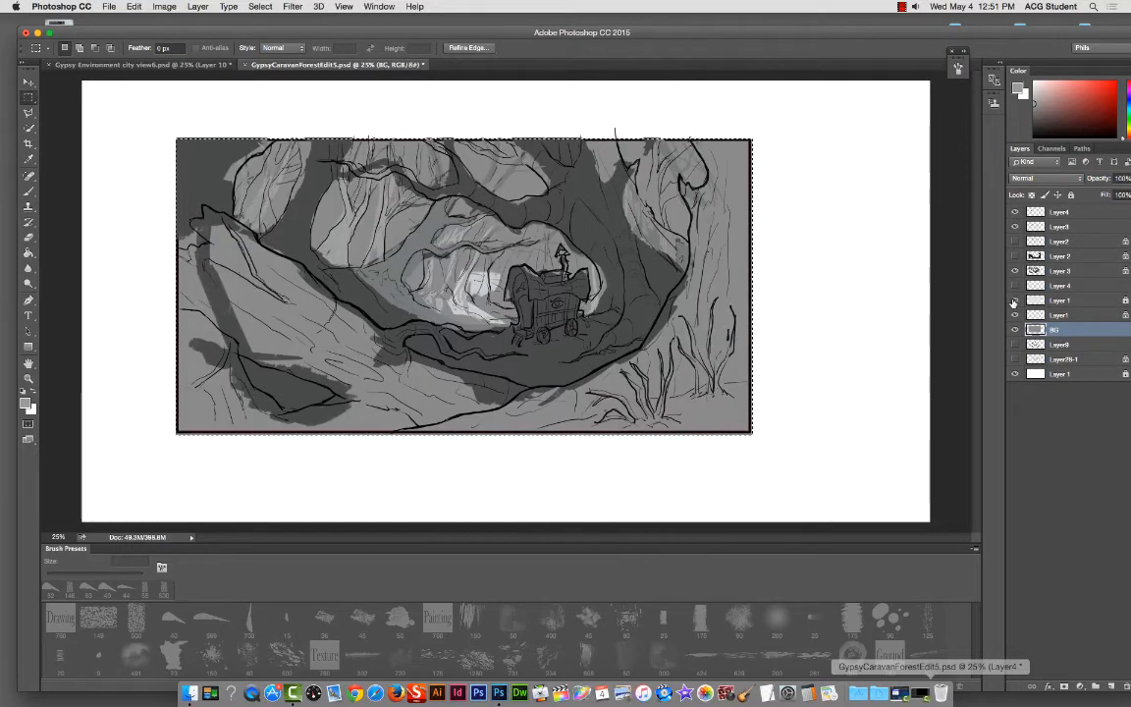
pyautogui.click(1068, 316)
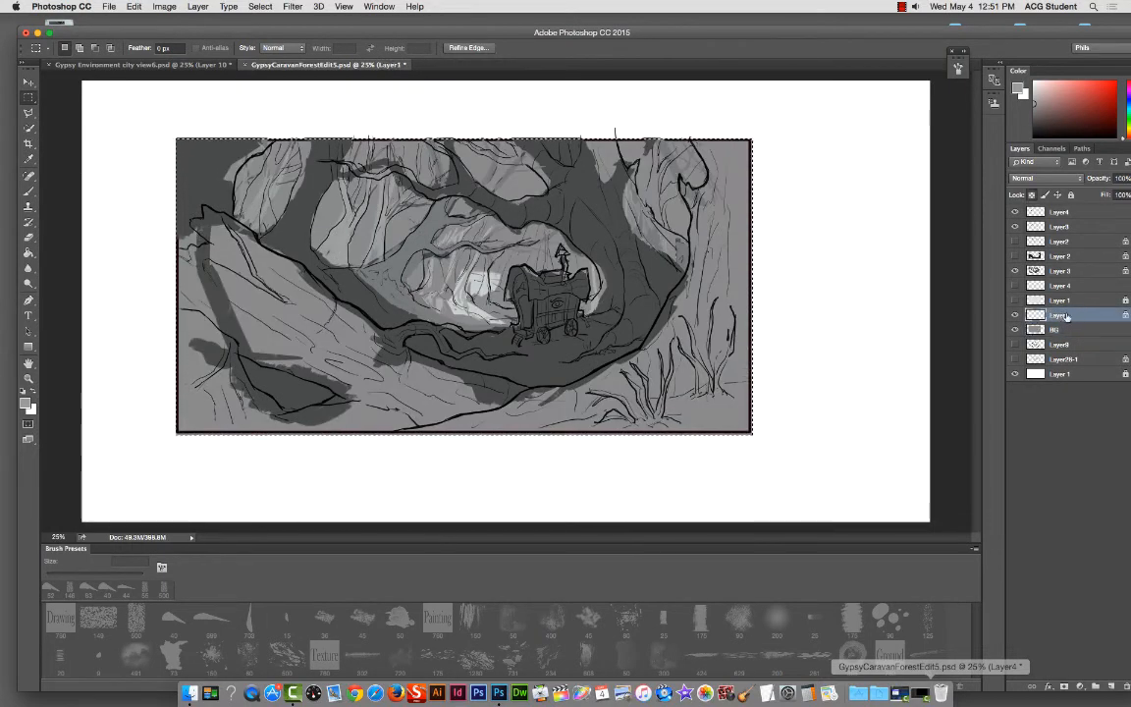
pyautogui.click(1015, 315)
pyautogui.click(1015, 315)
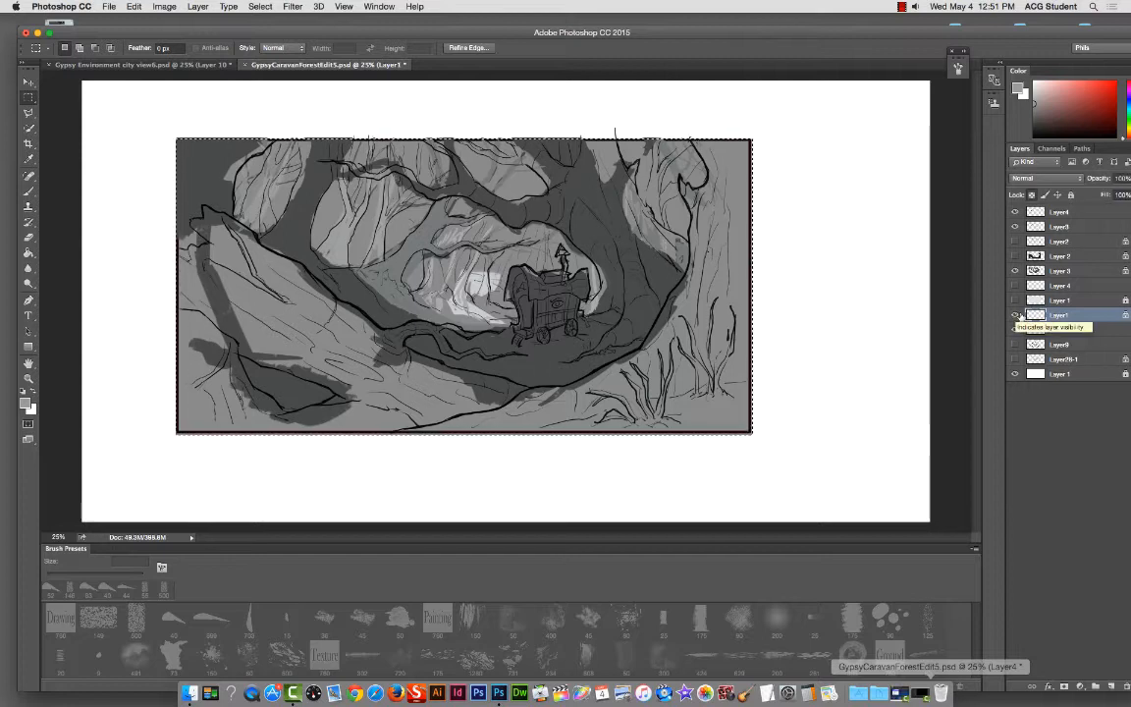
pyautogui.click(1015, 315)
pyautogui.click(1015, 315)
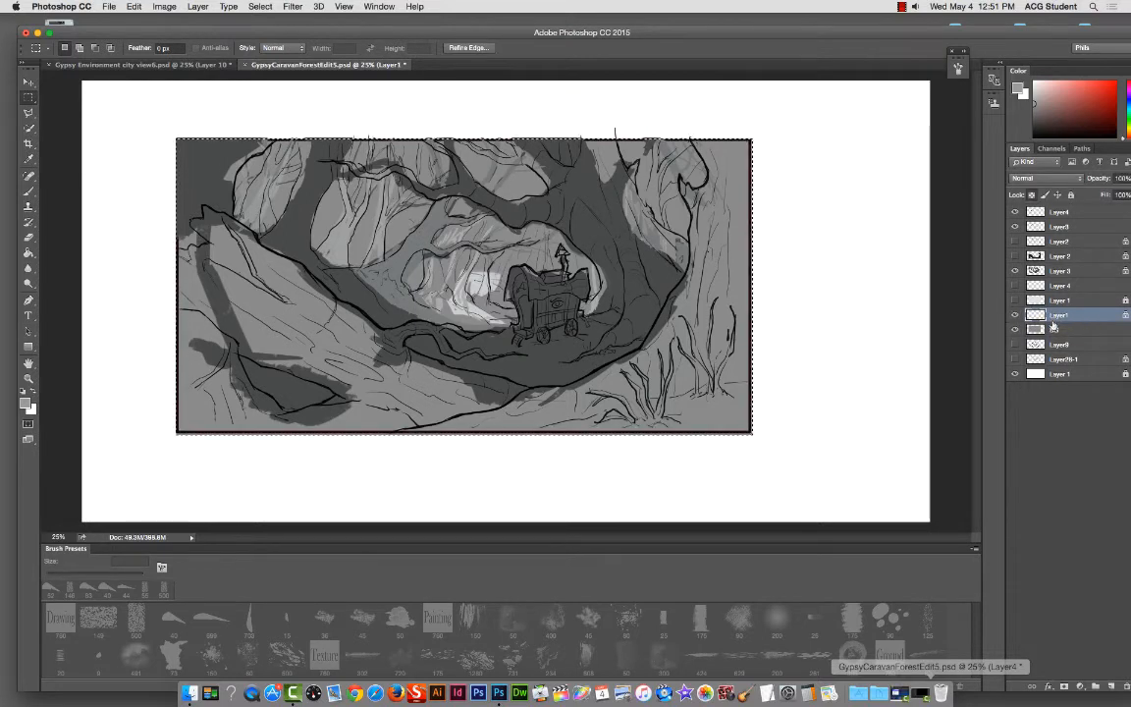
pyautogui.doubleClick(1060, 315)
pyautogui.write('Frame')
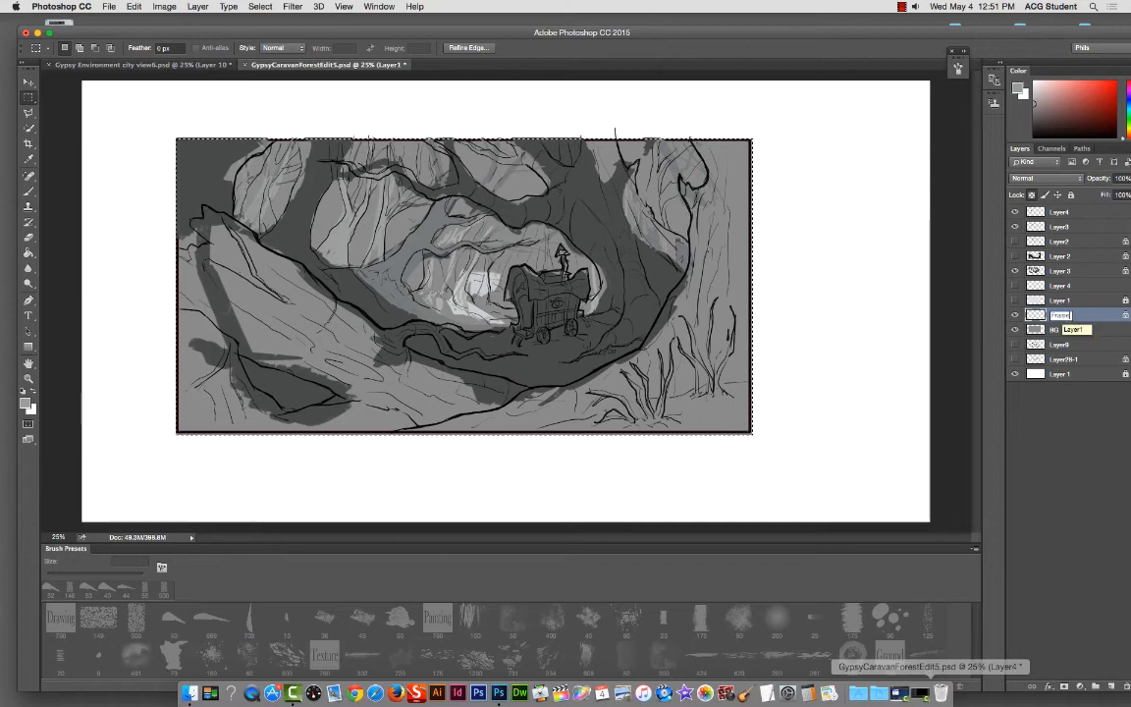
pyautogui.press('Return')
pyautogui.click(1015, 315)
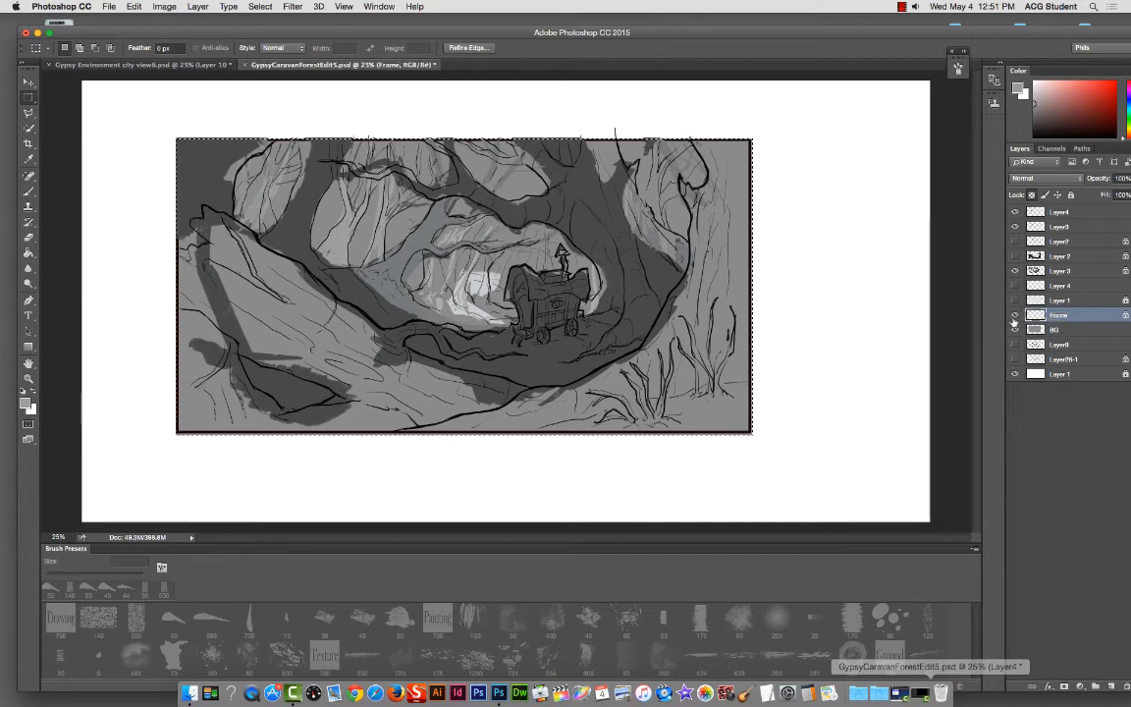
# Step: Move the Frame layer to the top of the layer stack, toggling its visibility to check the border
pyautogui.click(1015, 315)
pyautogui.click(1015, 315)
pyautogui.click(1015, 315)
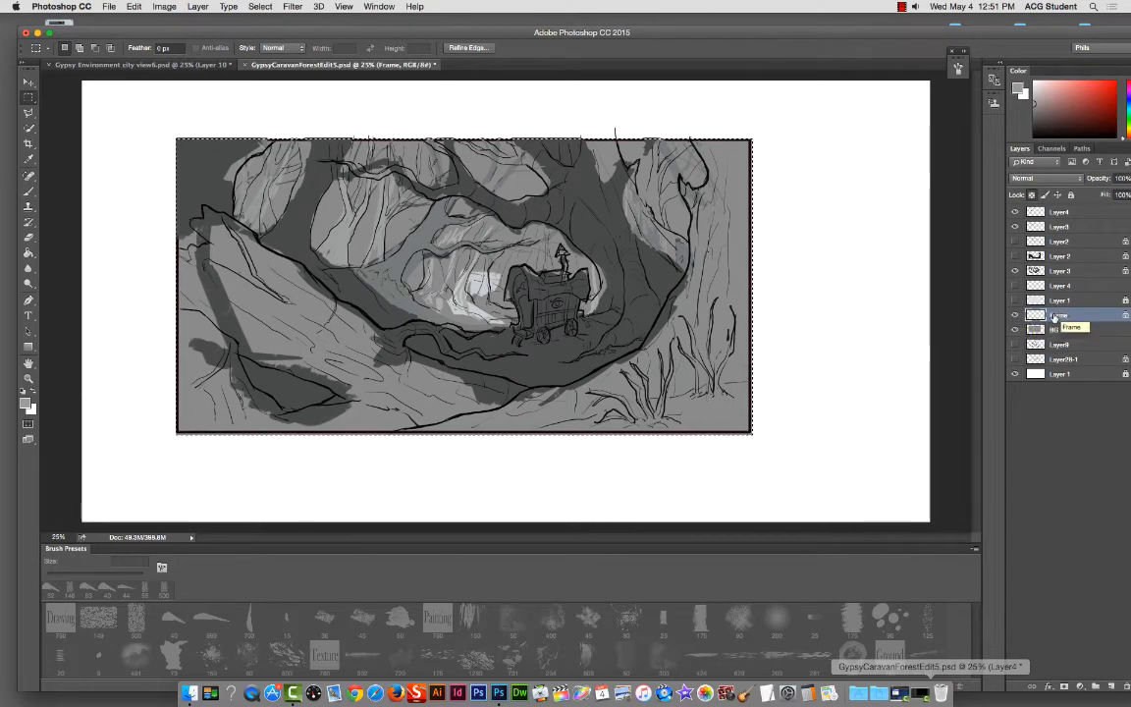
pyautogui.moveTo(1074, 316); pyautogui.dragTo(1060, 206)
pyautogui.click(1017, 212)
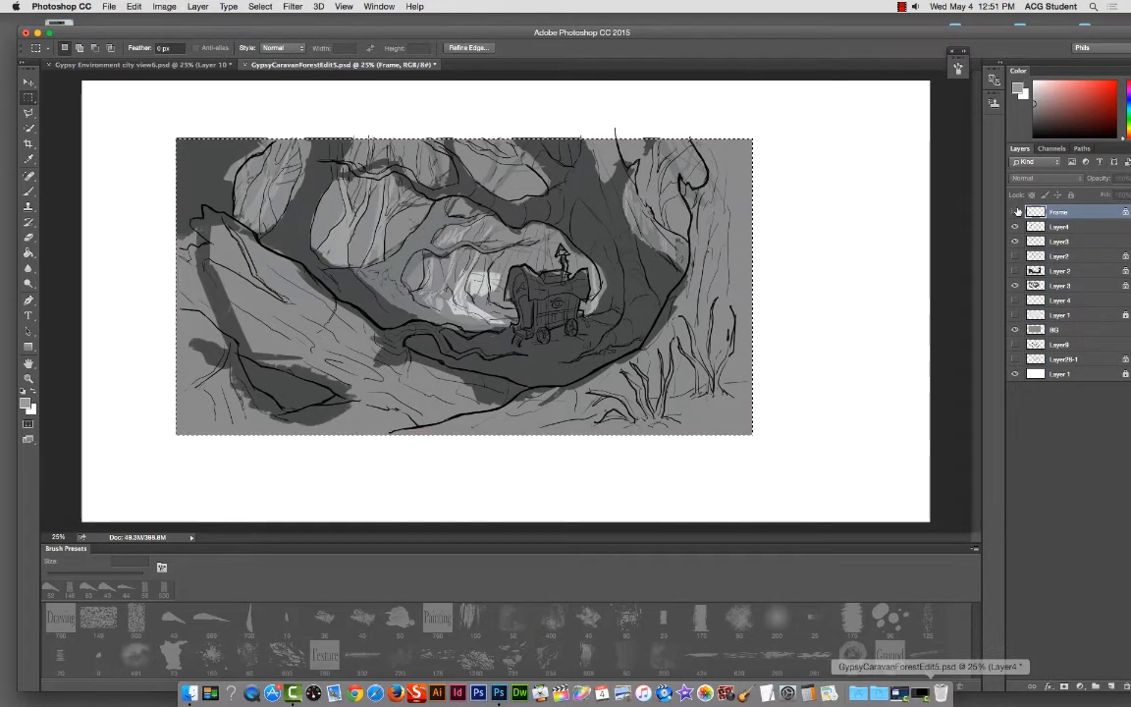
pyautogui.click(1016, 212)
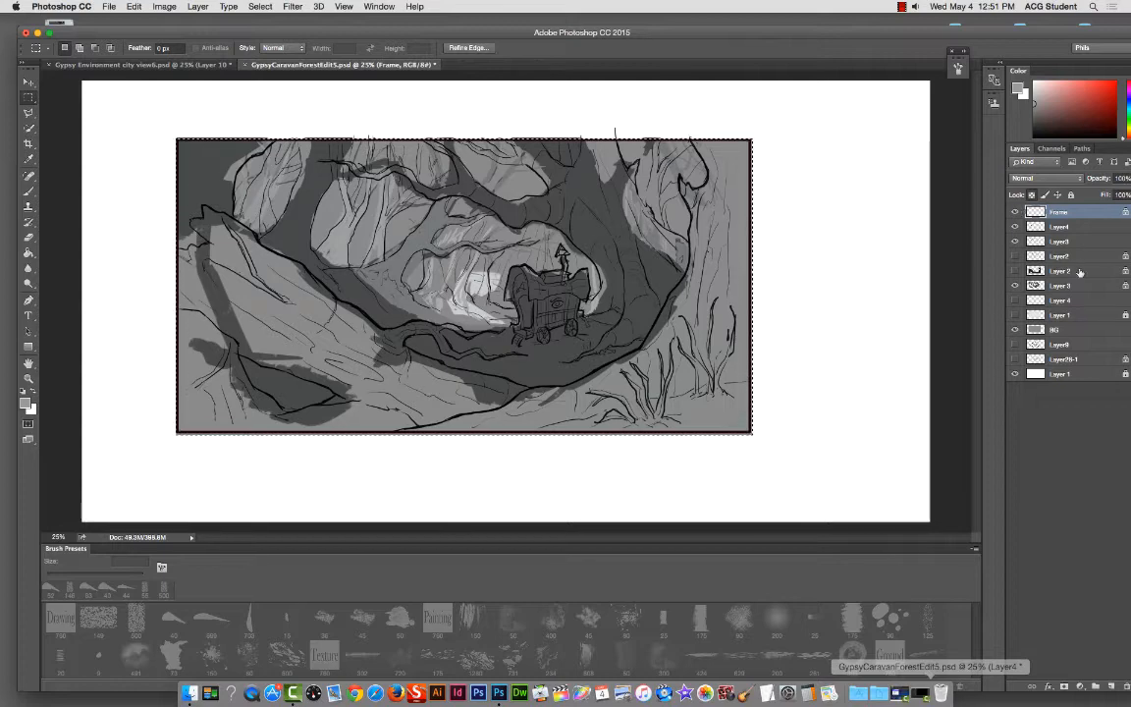
# Step: Show the dark foreground value layer, Layer 2, and rename it FG
pyautogui.click(1016, 271)
pyautogui.click(1015, 271)
pyautogui.click(1016, 271)
pyautogui.click(1062, 271)
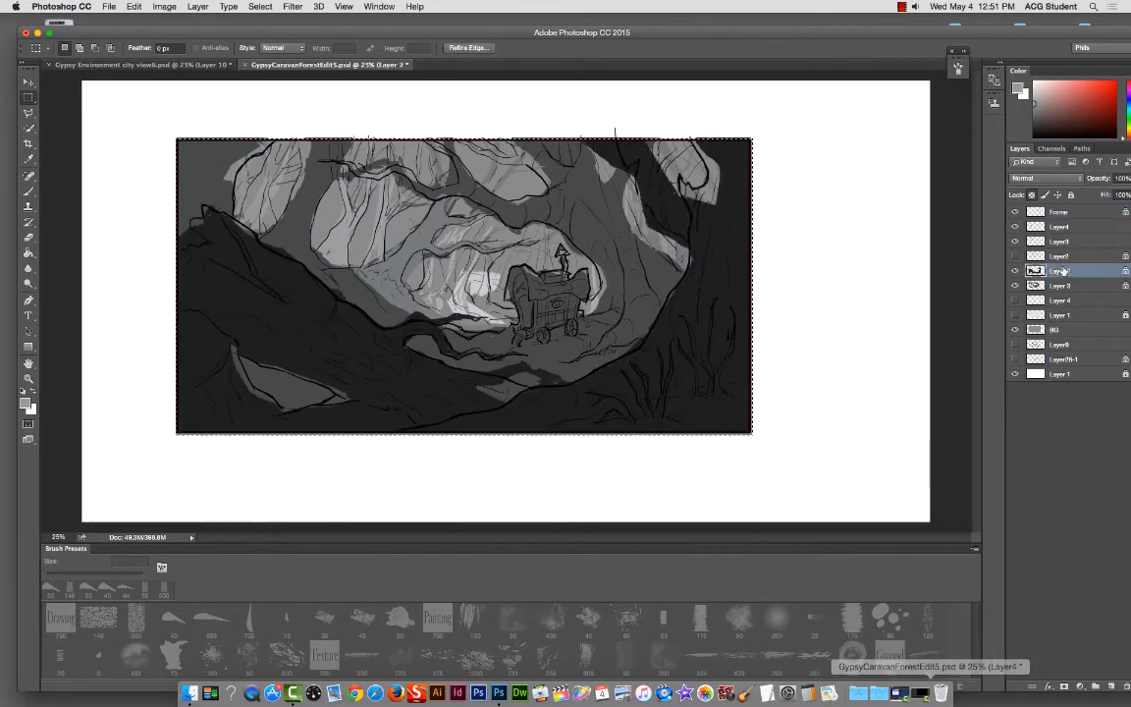
pyautogui.doubleClick(1063, 271)
pyautogui.write('FG')
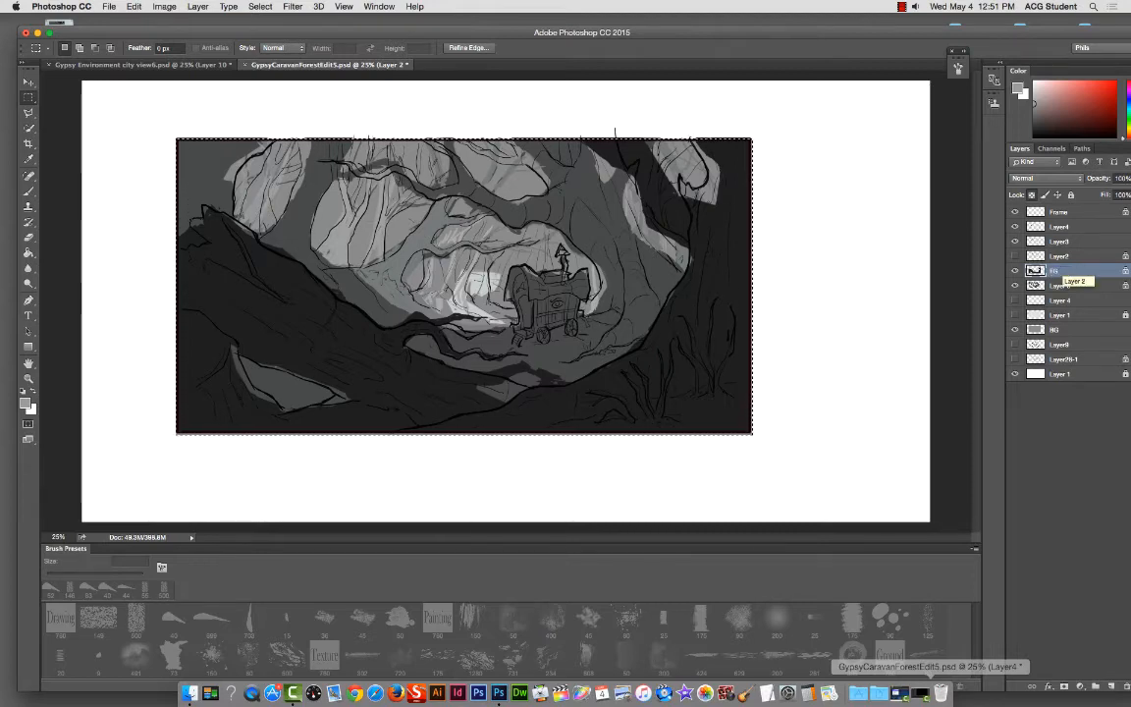
pyautogui.press('Return')
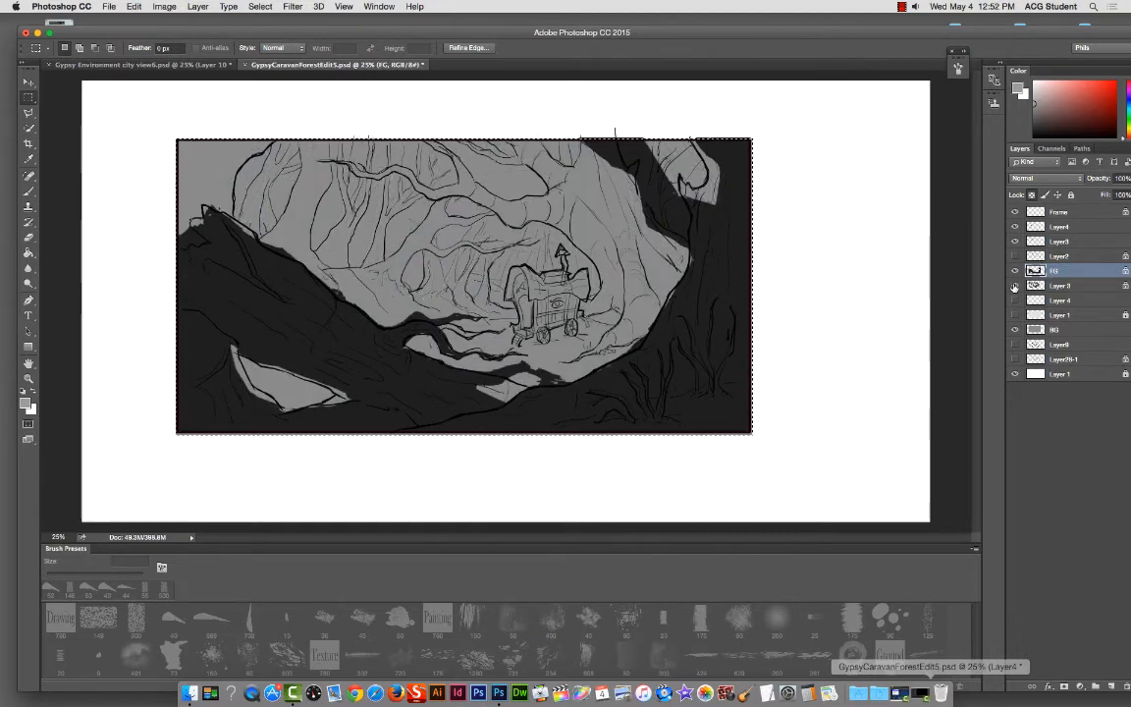
# Step: Toggle Layer 3 to check its midground values, leave it shown, and rename it MG
pyautogui.click(1014, 286)
pyautogui.doubleClick(1062, 285)
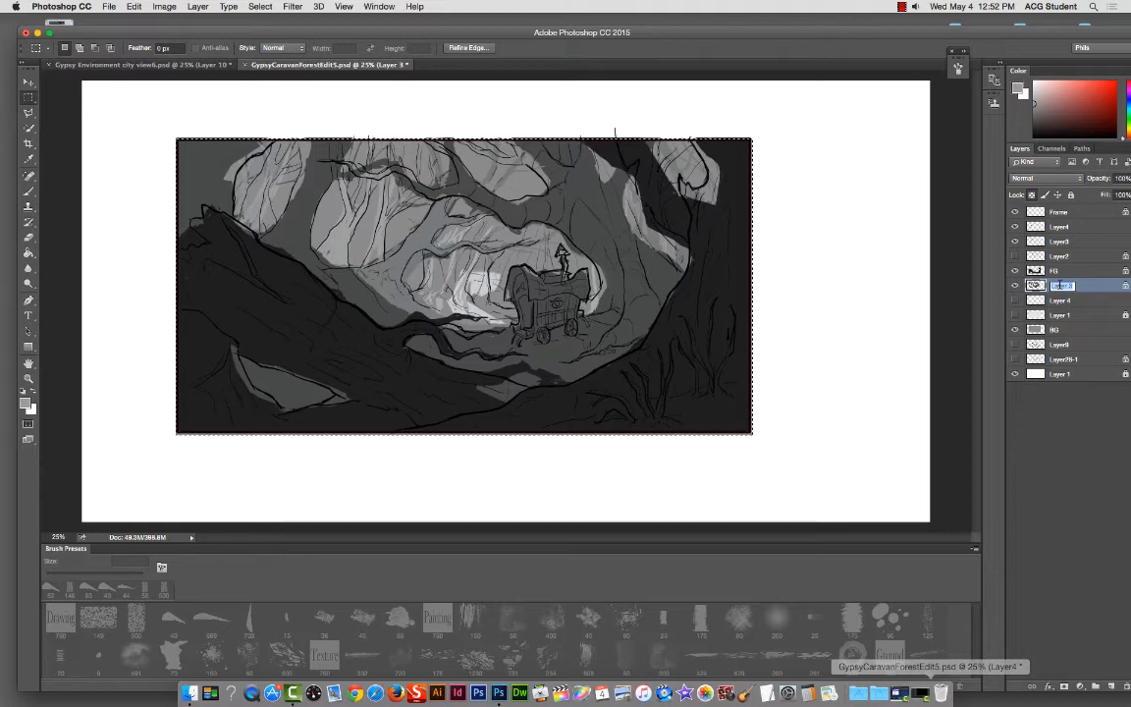
pyautogui.write('MG')
pyautogui.press('Return')
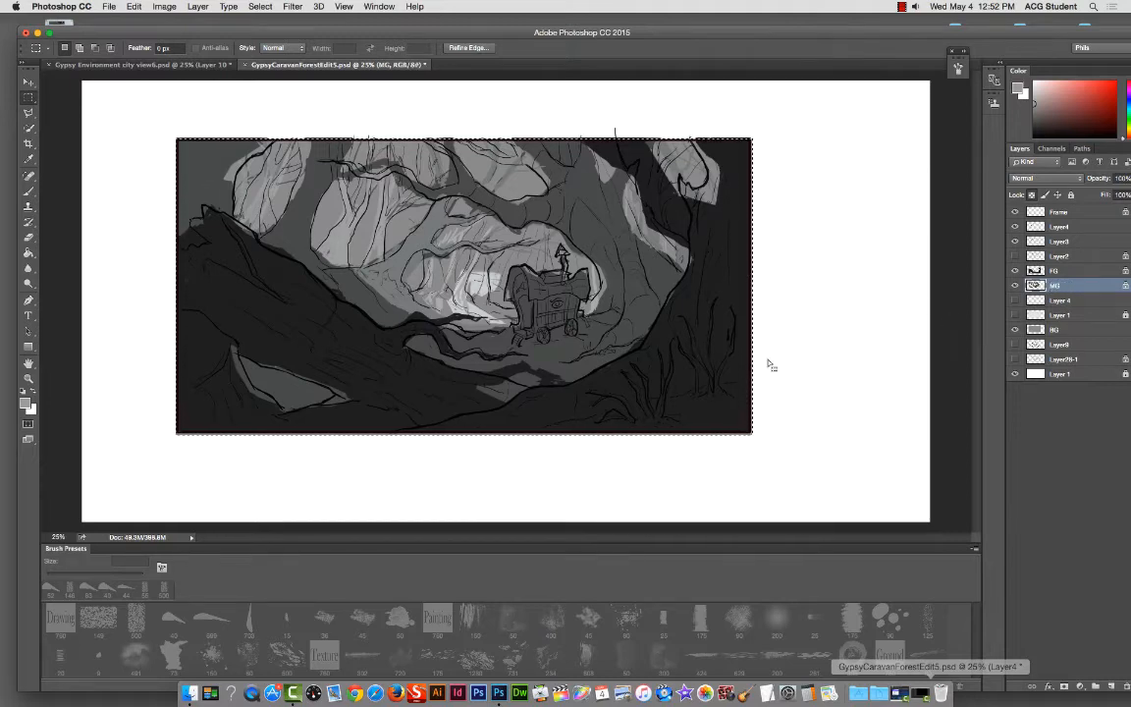
# Step: Toggle the white Layer 1 at the bottom of the stack to identify it, and rename it BA Main
pyautogui.press('super+equal')
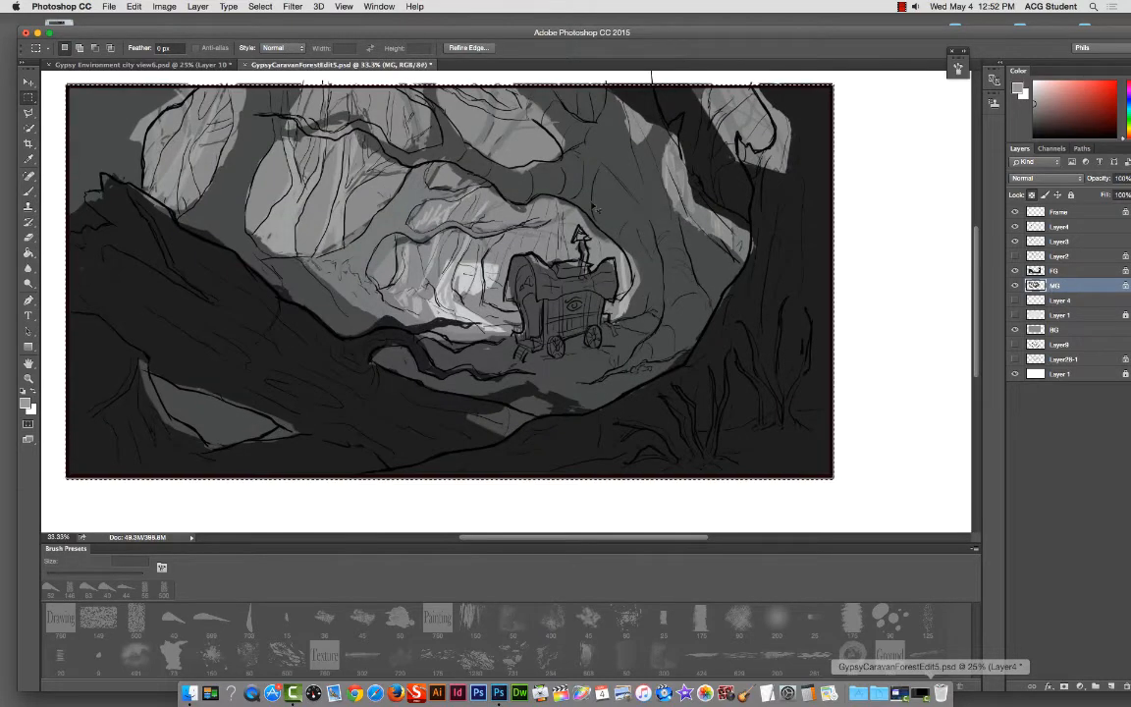
pyautogui.rightClick(592, 199)
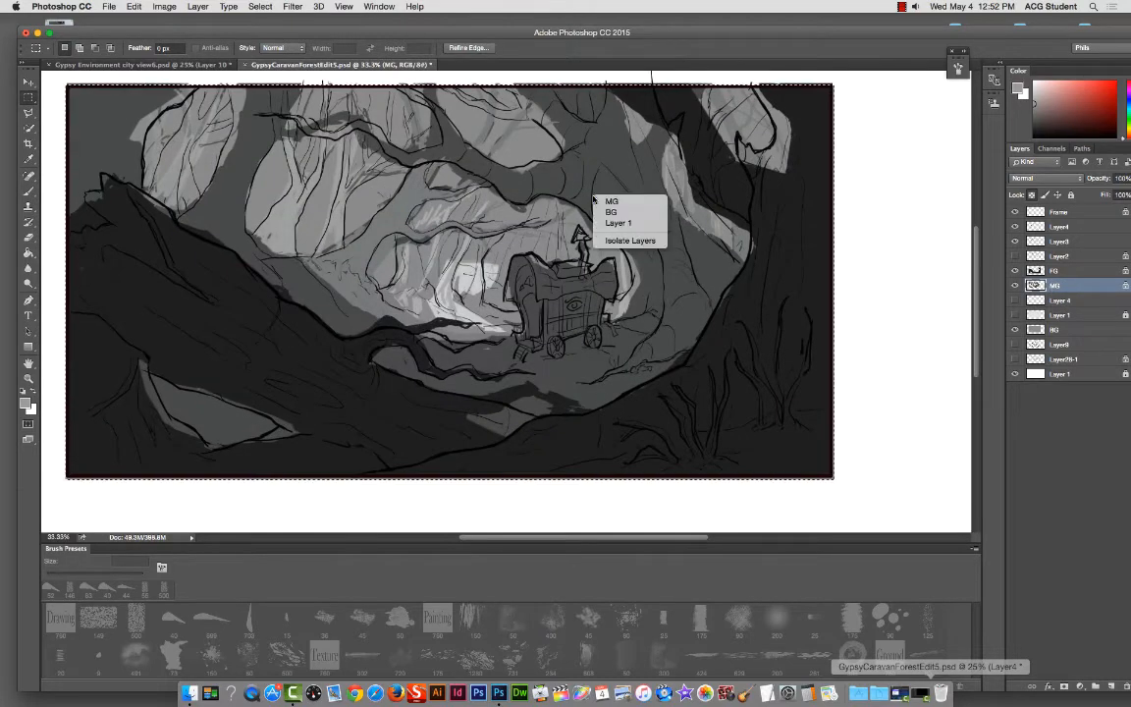
pyautogui.click(640, 223)
pyautogui.click(1014, 374)
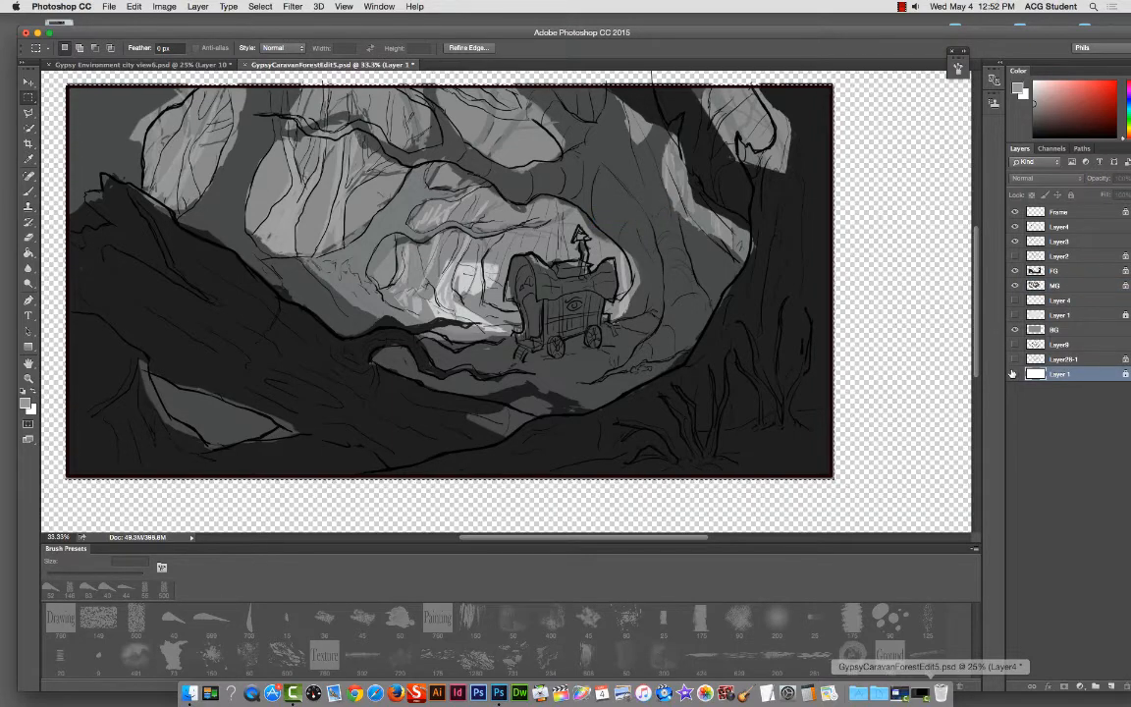
pyautogui.click(1015, 374)
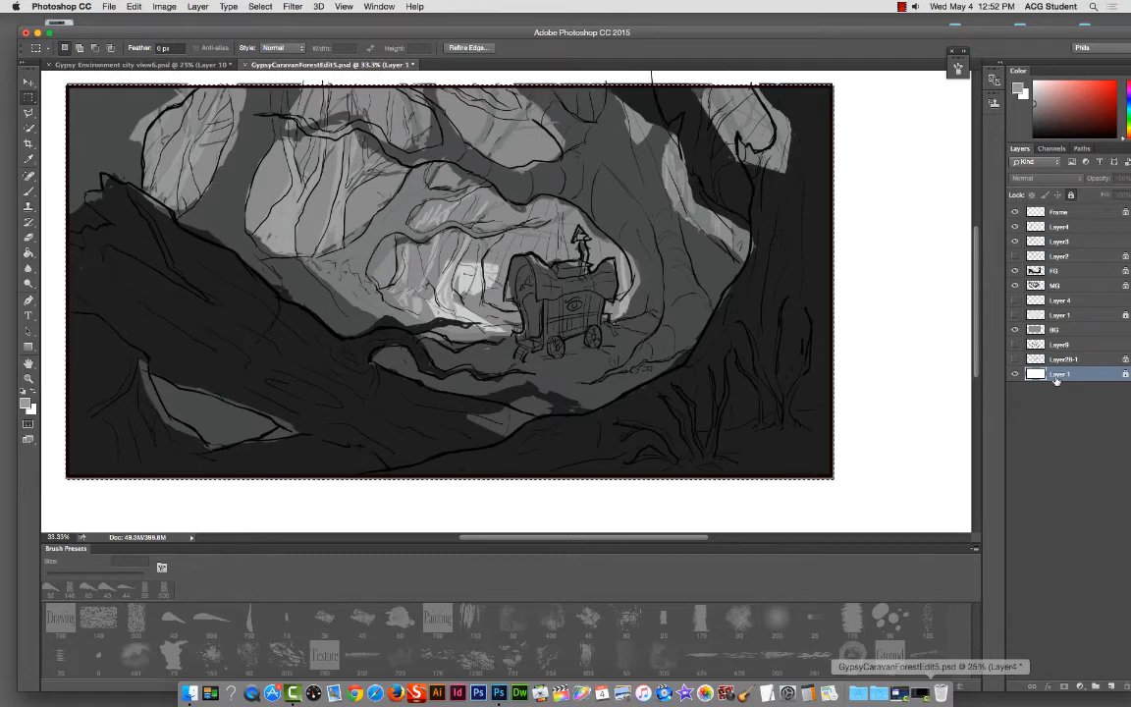
pyautogui.doubleClick(1058, 374)
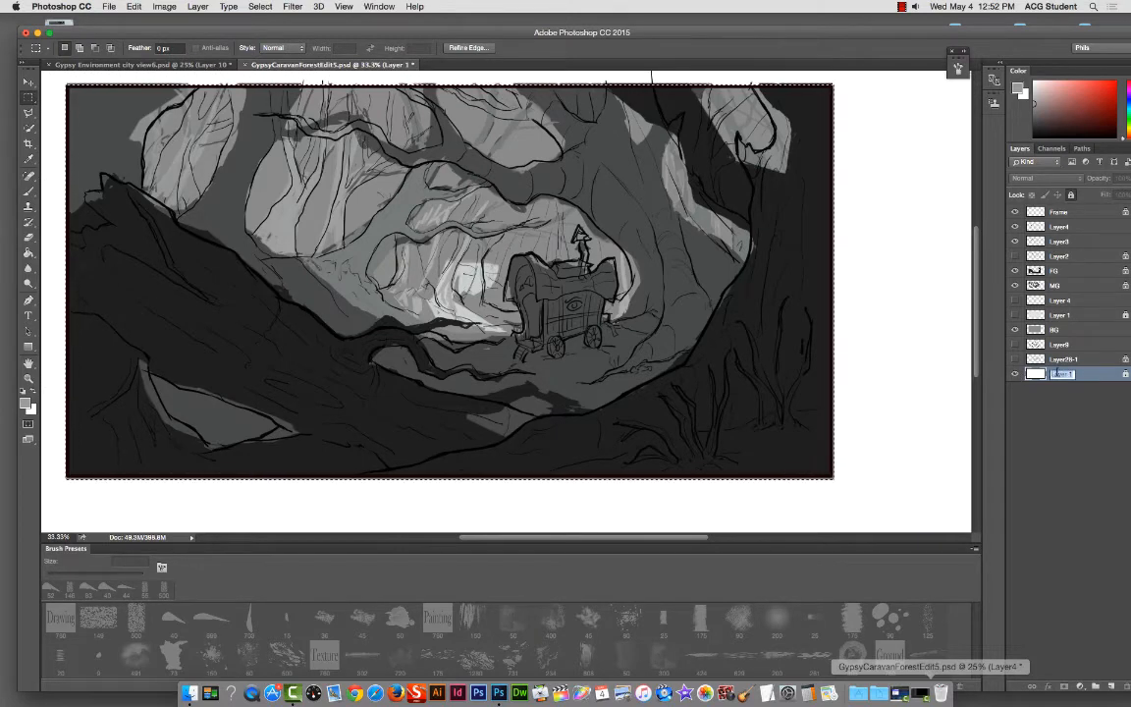
pyautogui.write('BA M')
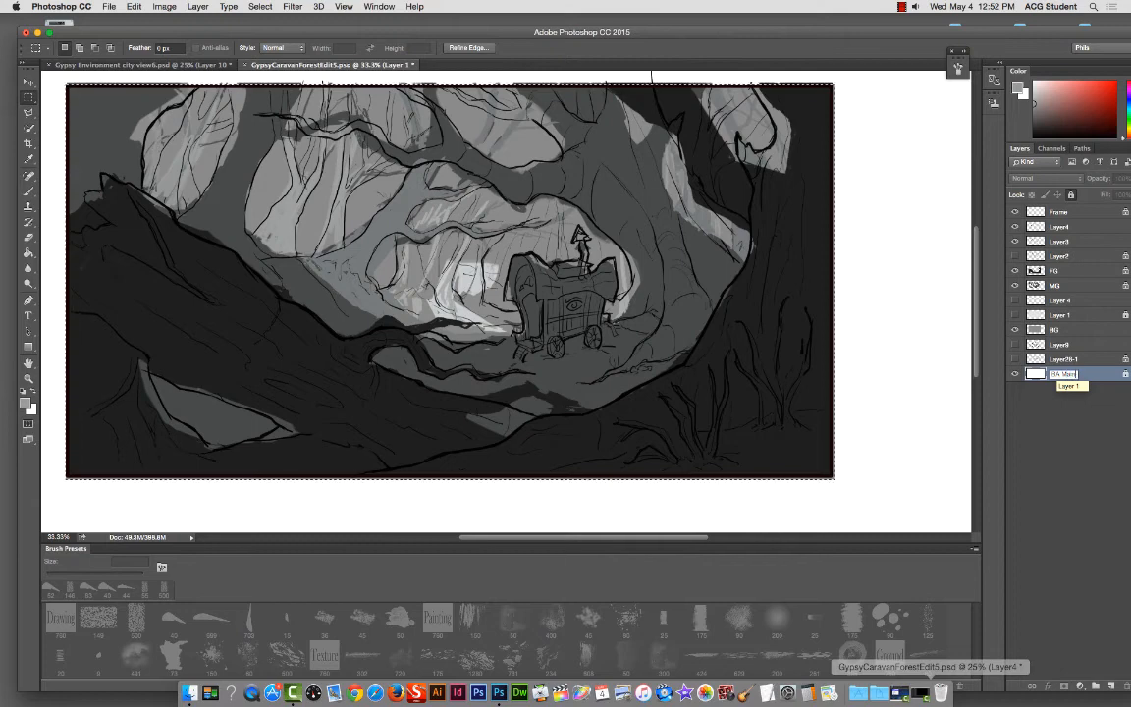
pyautogui.write('ain')
pyautogui.press('Return')
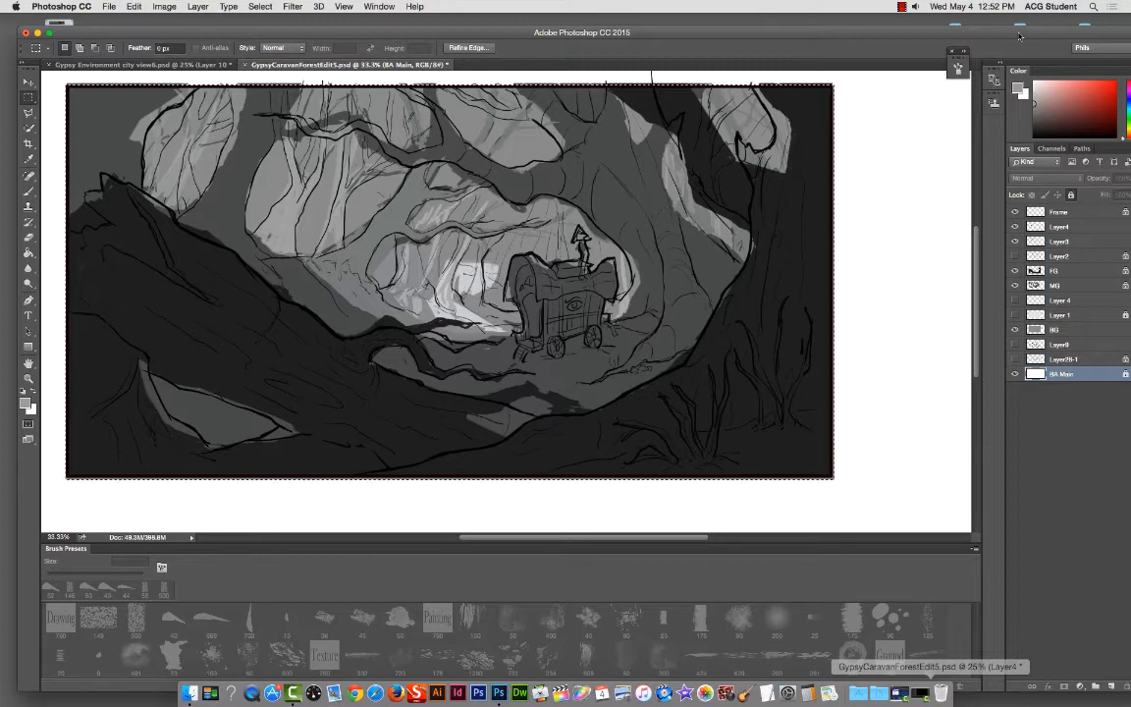
# Step: Unlock the BA Main layer, clear the selection, and fill the layer with light gray d2d2d2 at 100% opacity
pyautogui.moveTo(1018, 36); pyautogui.dragTo(979, 26)
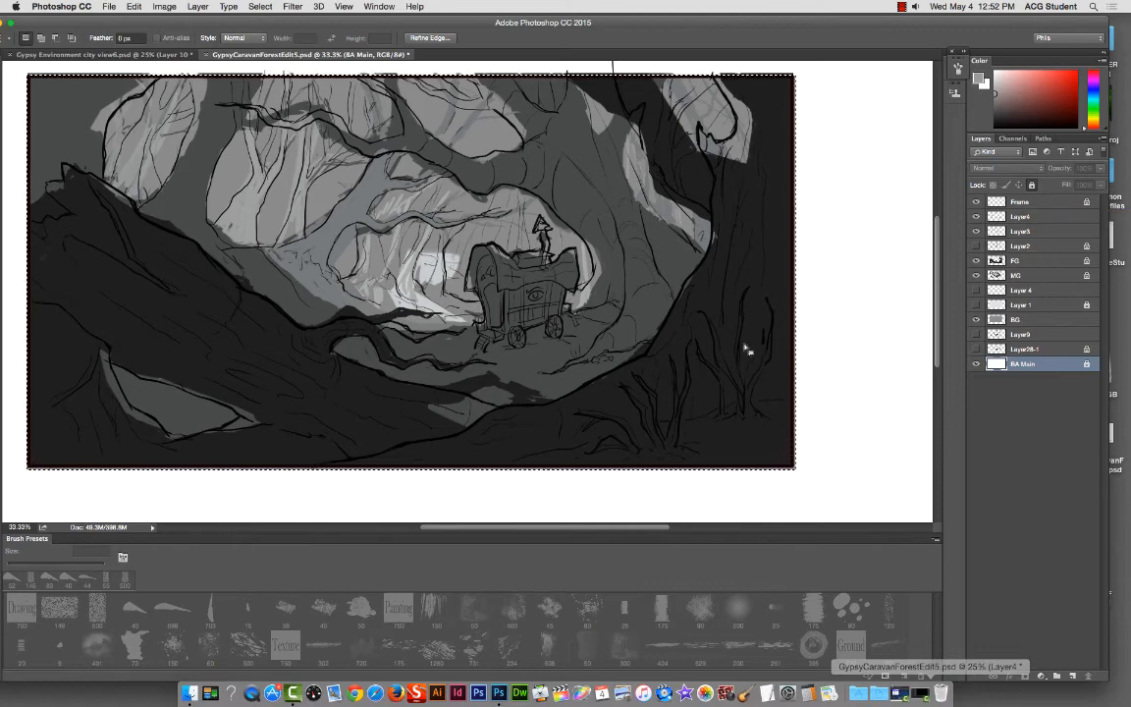
pyautogui.click(1086, 363)
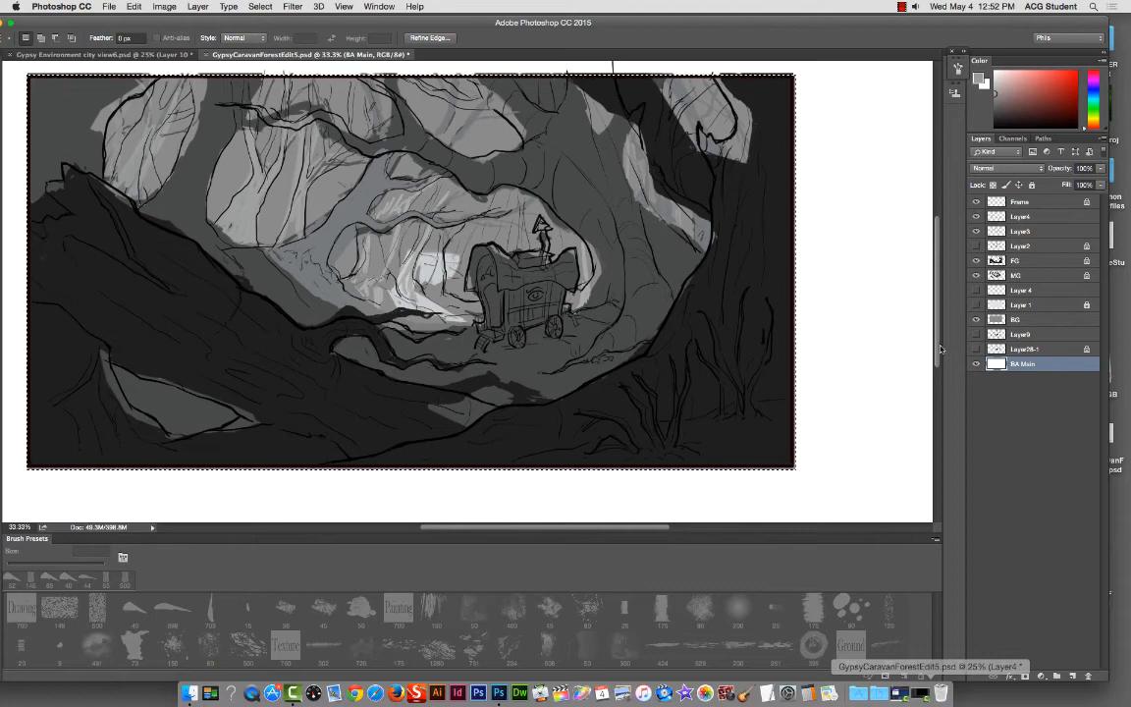
pyautogui.press('super+d')
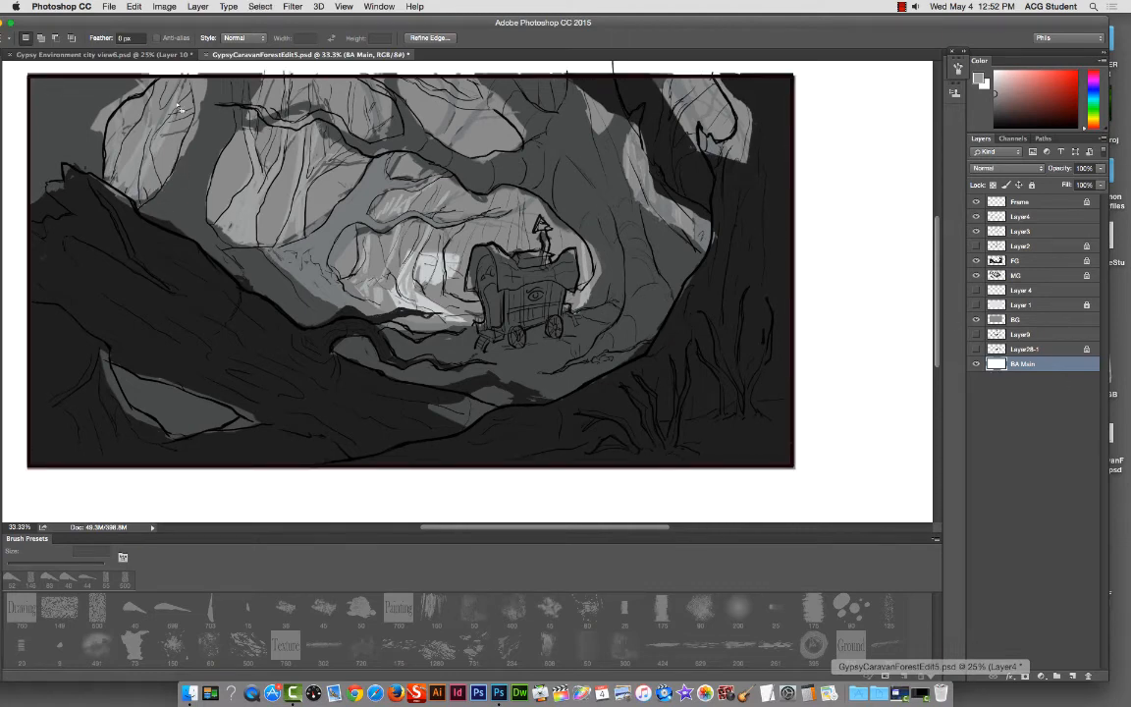
pyautogui.moveTo(152, 20); pyautogui.dragTo(287, 19)
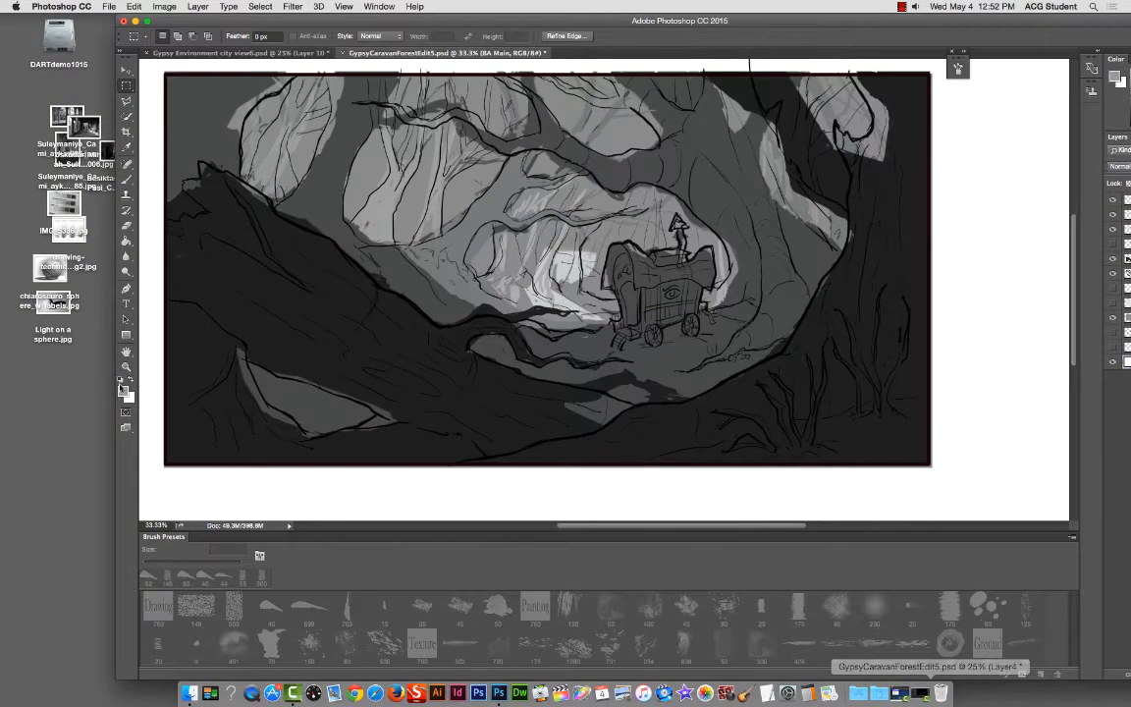
pyautogui.click(123, 390)
pyautogui.click(345, 129)
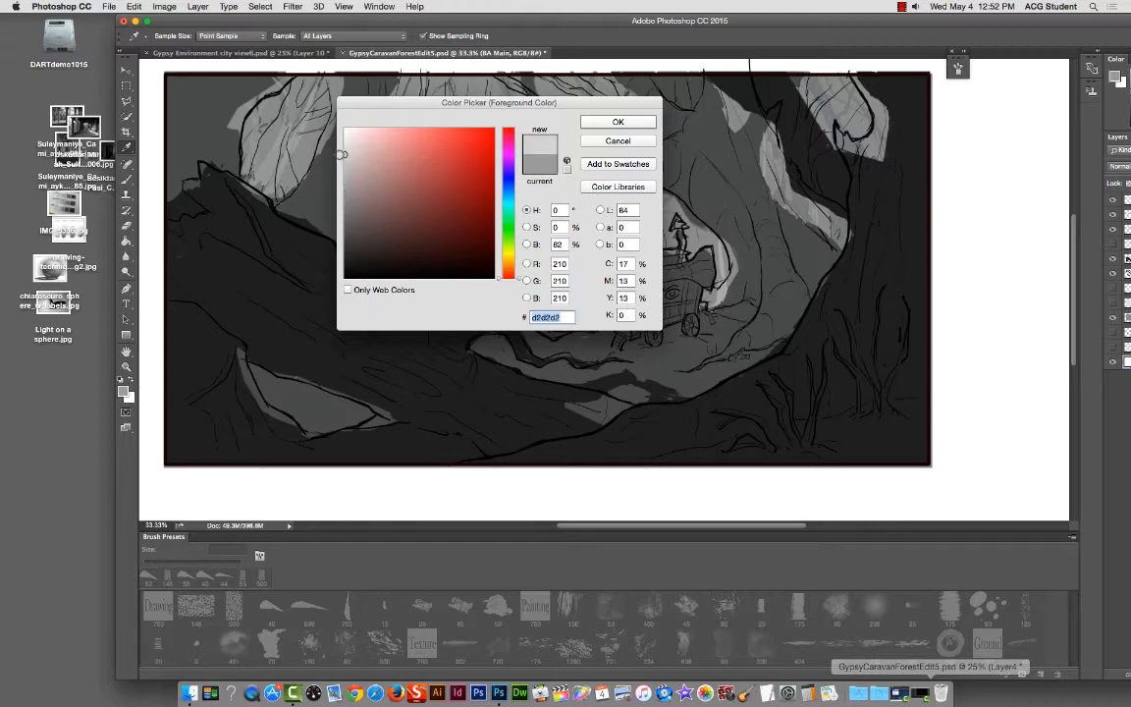
pyautogui.click(617, 121)
pyautogui.hotkey('shift', 'F5')
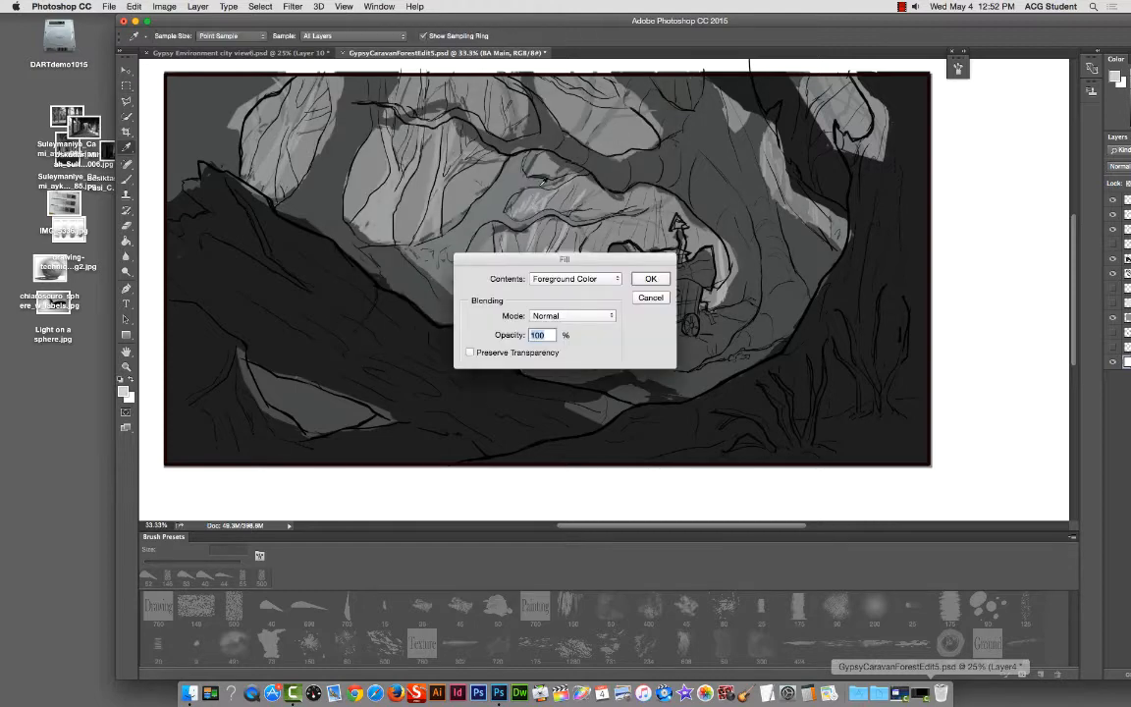
pyautogui.click(652, 278)
pyautogui.moveTo(667, 21); pyautogui.dragTo(587, 21)
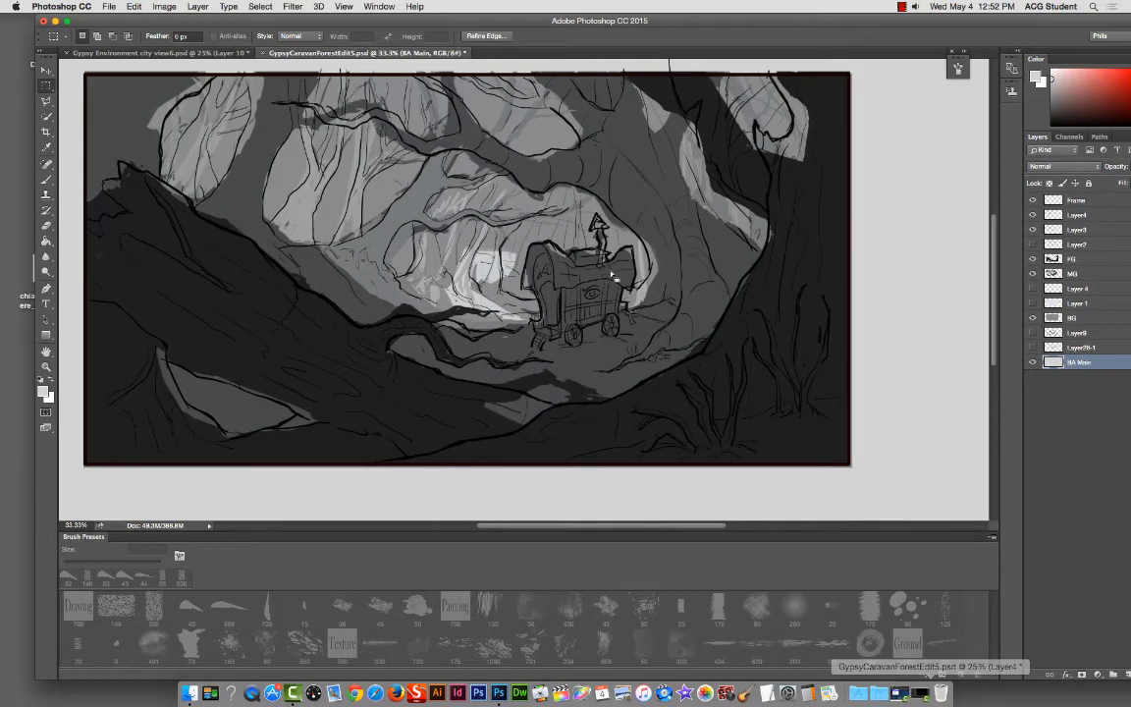
# Step: Select the drawing area along the outer edge of the black frame and crop the image to it
pyautogui.scroll(2, 610, 275)
pyautogui.hscroll(-2, 589, 285)
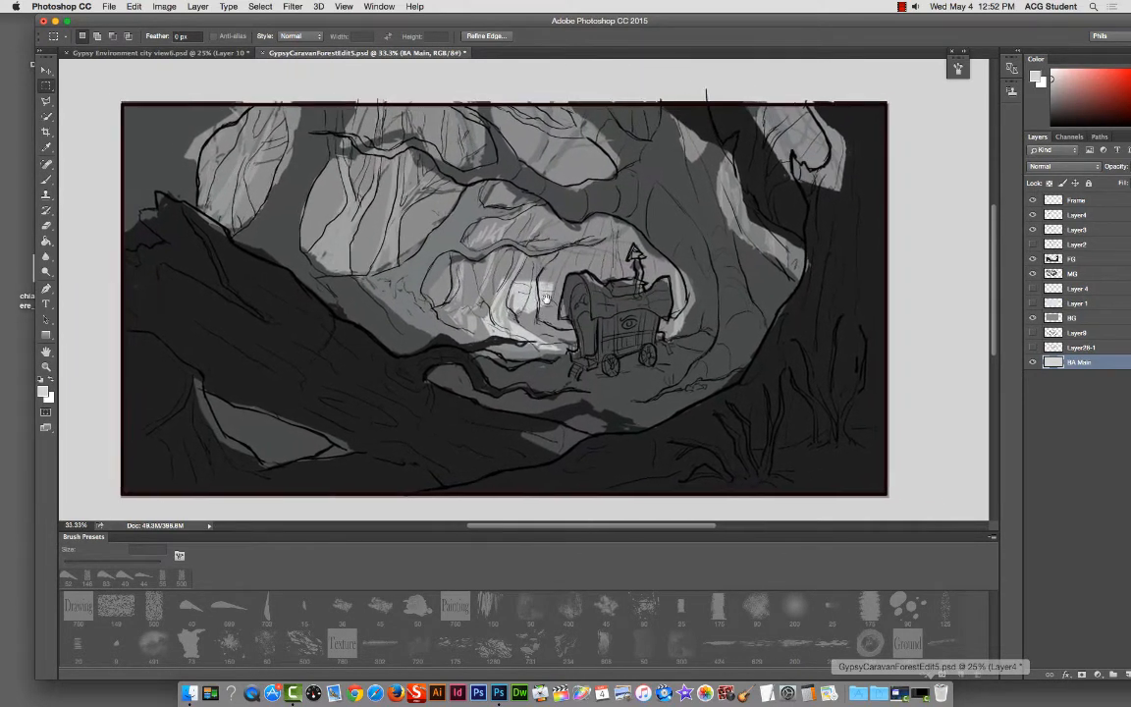
pyautogui.press('super+plus')
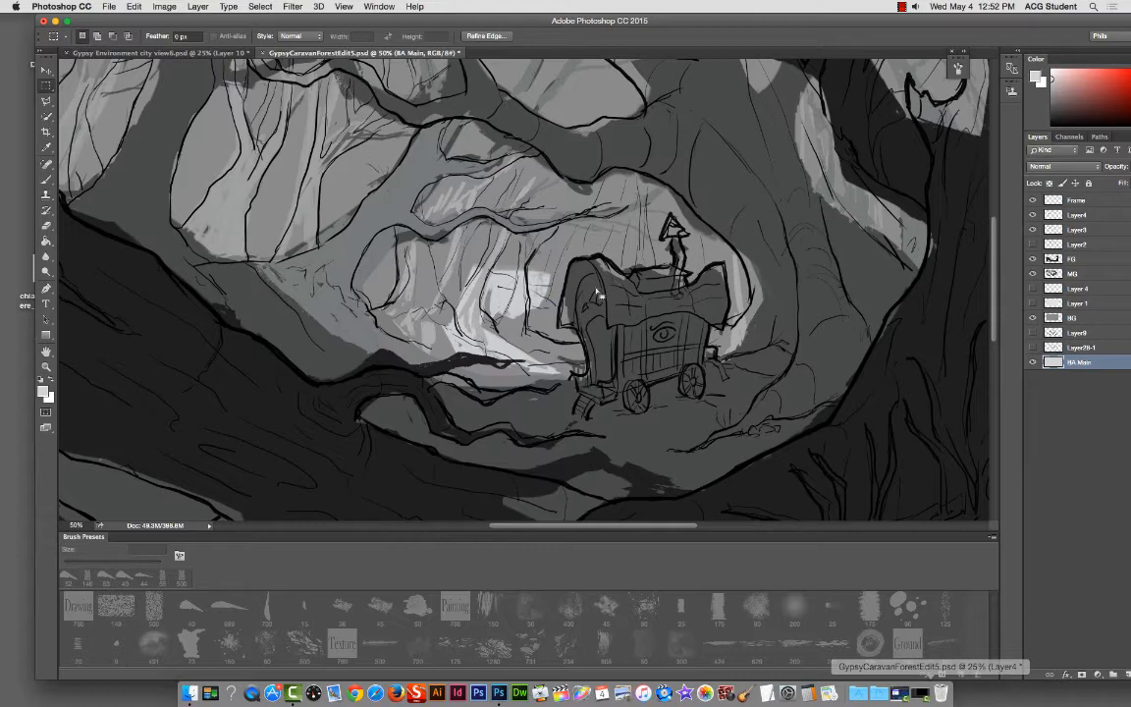
pyautogui.moveTo(589, 309); pyautogui.dragTo(621, 287)
pyautogui.press('super+minus')
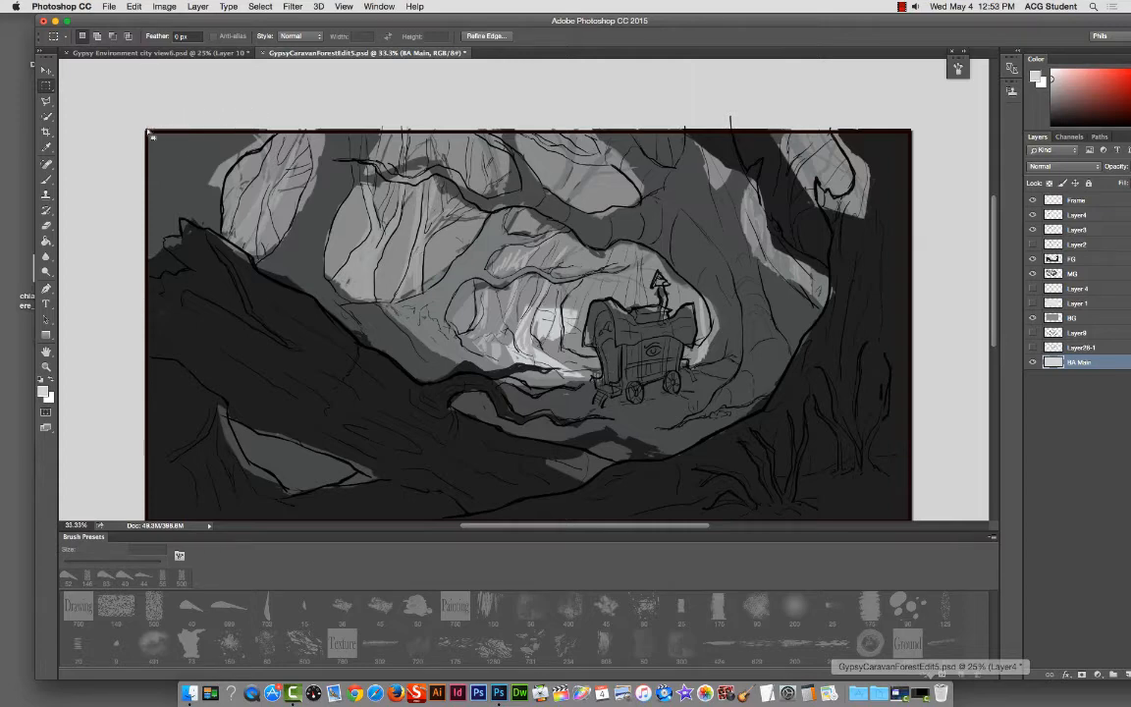
pyautogui.click(148, 133)
pyautogui.moveTo(147, 130); pyautogui.dragTo(913, 261)
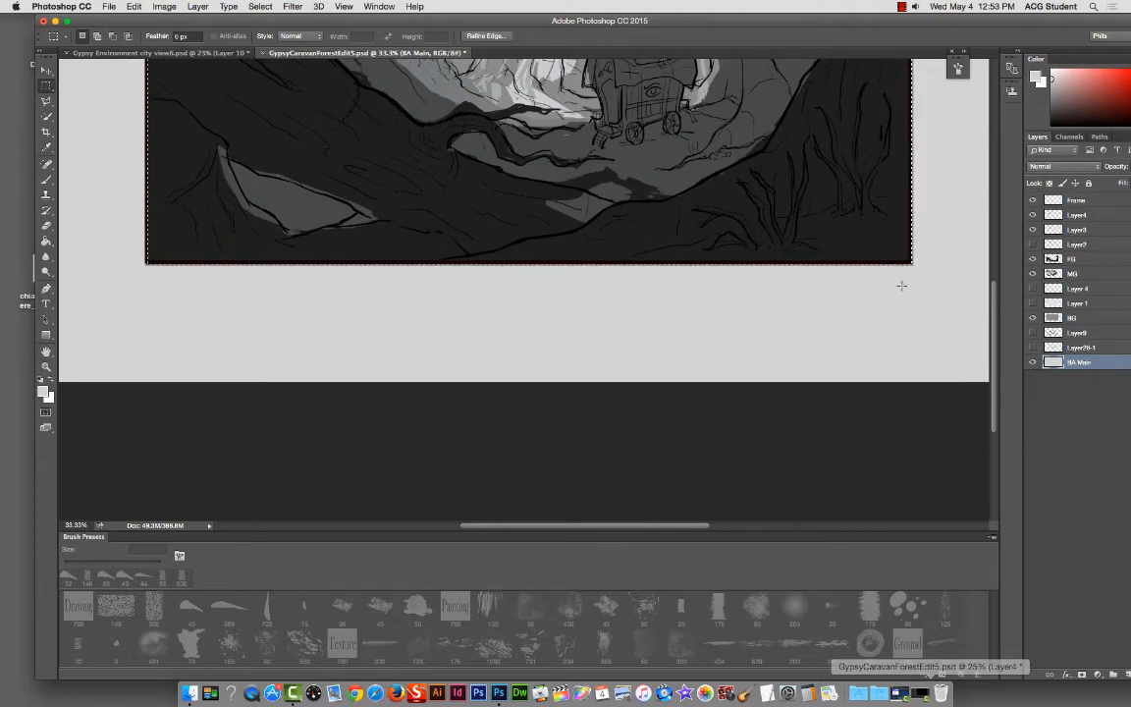
pyautogui.click(143, 7)
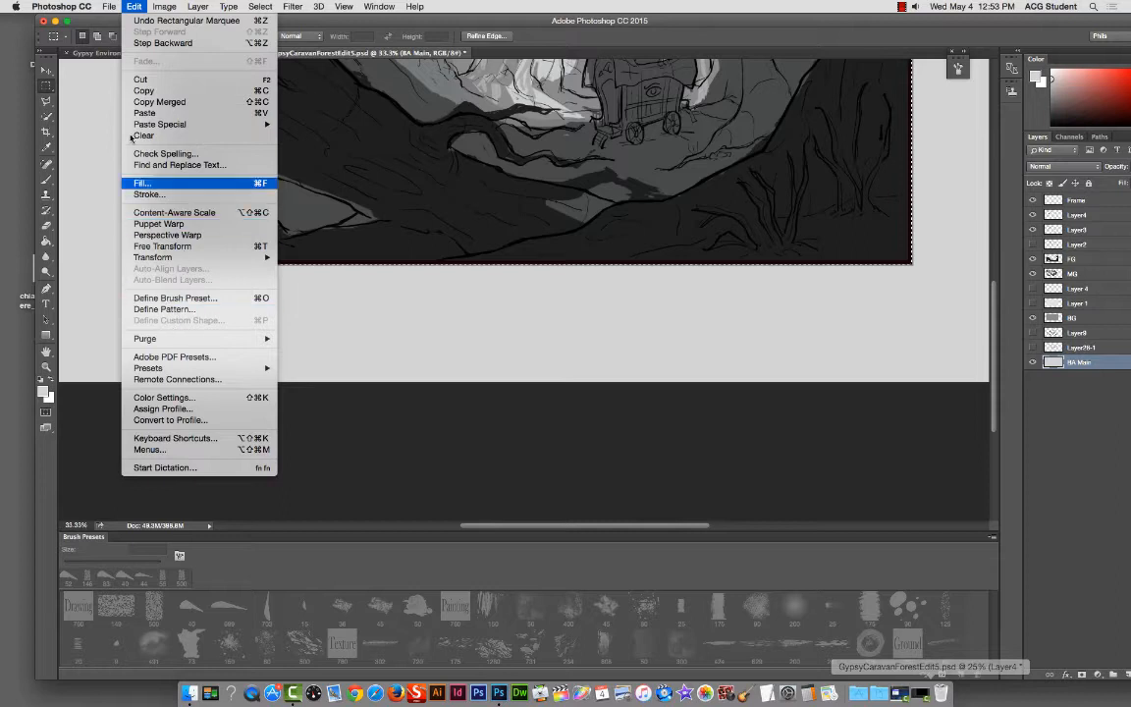
pyautogui.moveTo(154, 7)
pyautogui.click(168, 130)
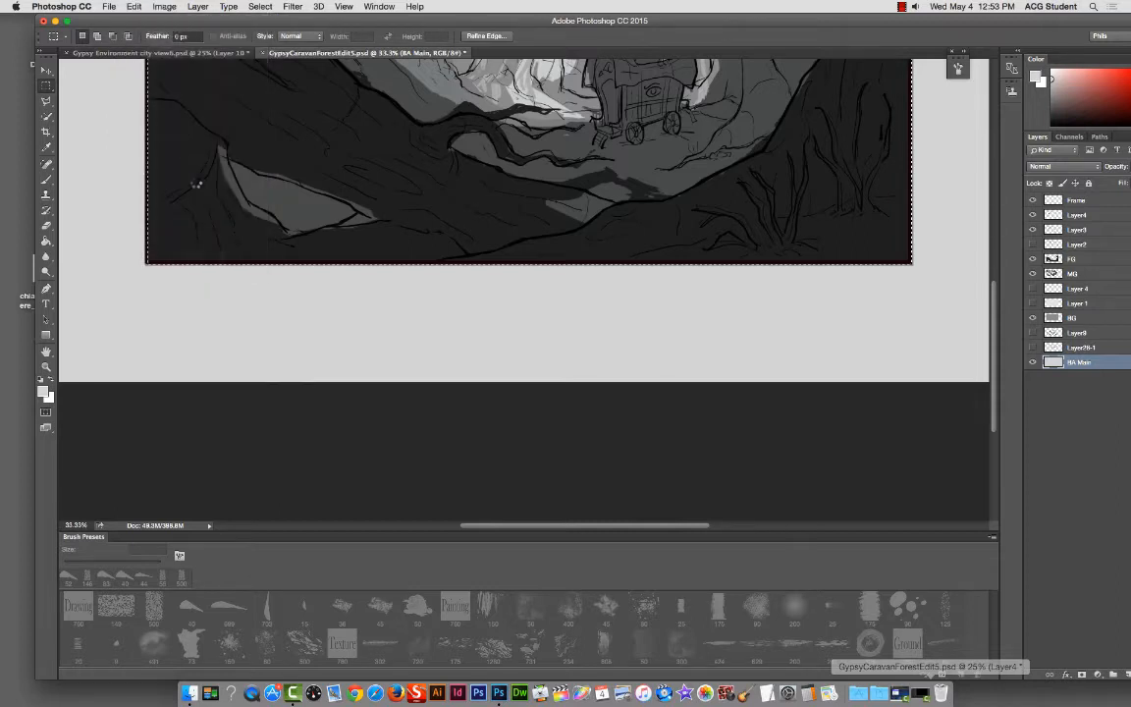
pyautogui.press('super+d')
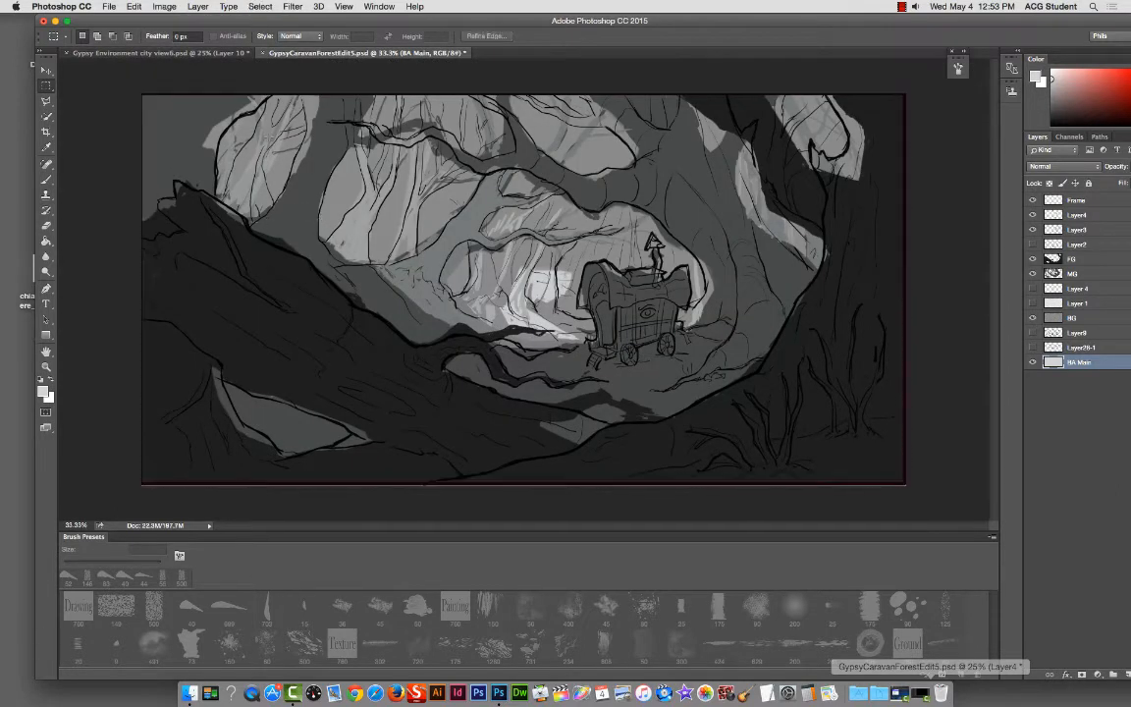
# Step: Try Black for the area around the canvas, set it to Dark Gray, and switch to full screen mode with the menu bar
pyautogui.rightClick(91, 85)
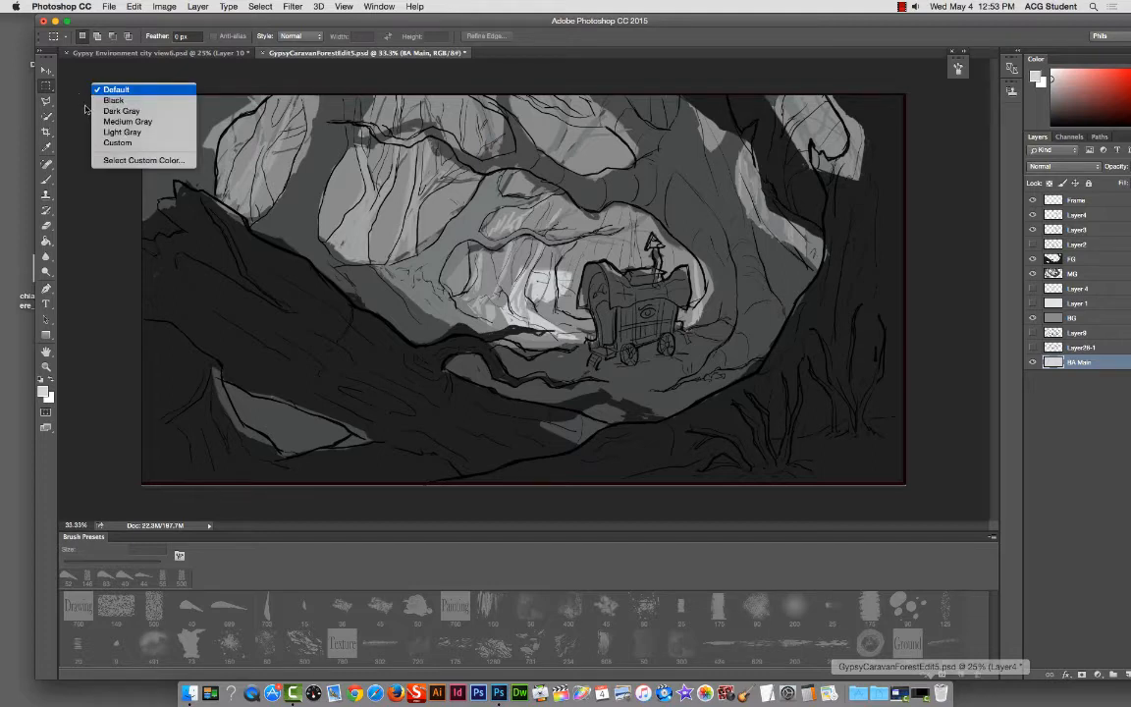
pyautogui.click(112, 100)
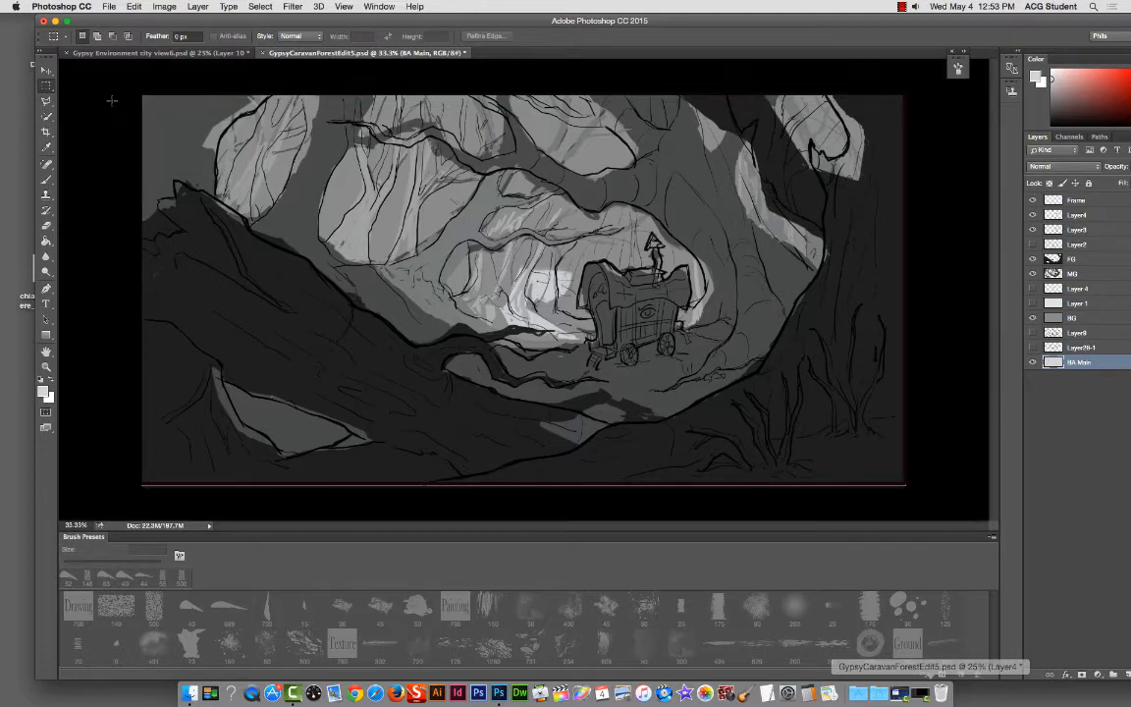
pyautogui.rightClick(110, 100)
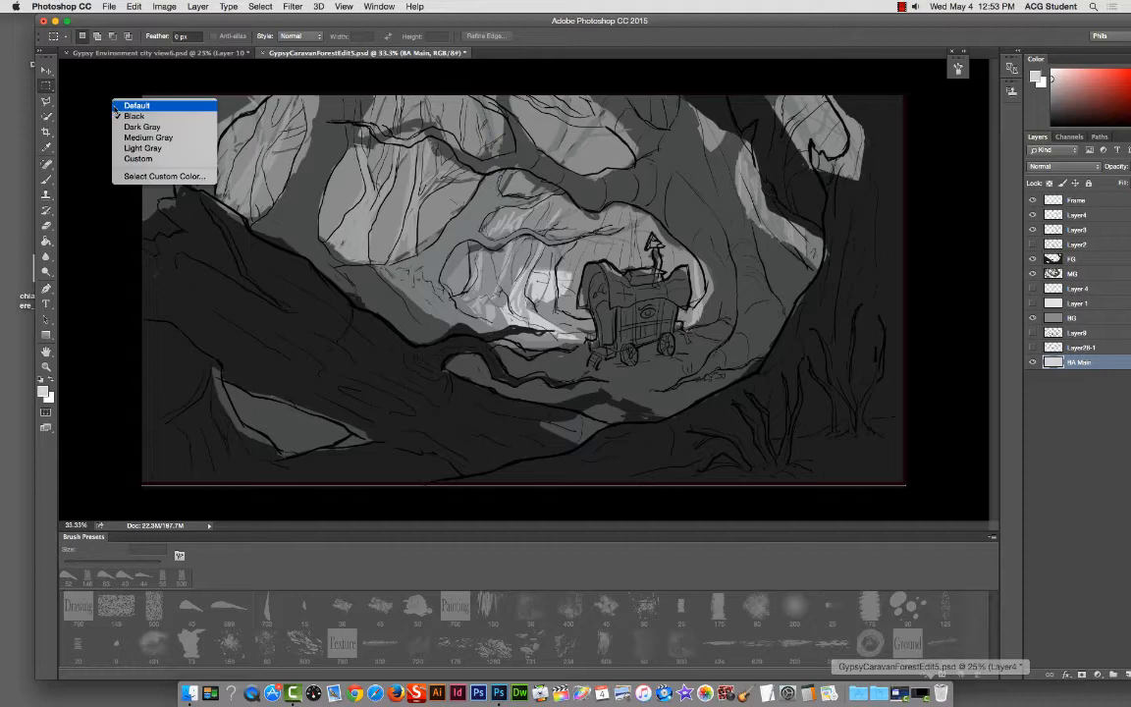
pyautogui.click(133, 126)
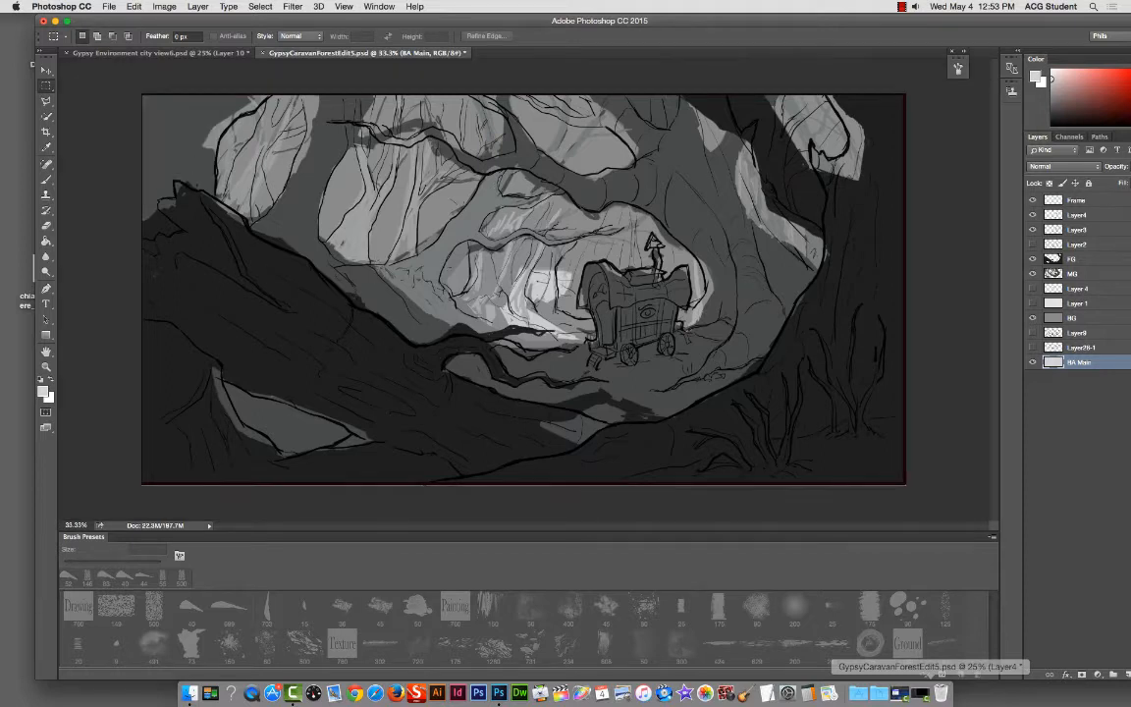
pyautogui.moveTo(474, 20); pyautogui.dragTo(439, 19)
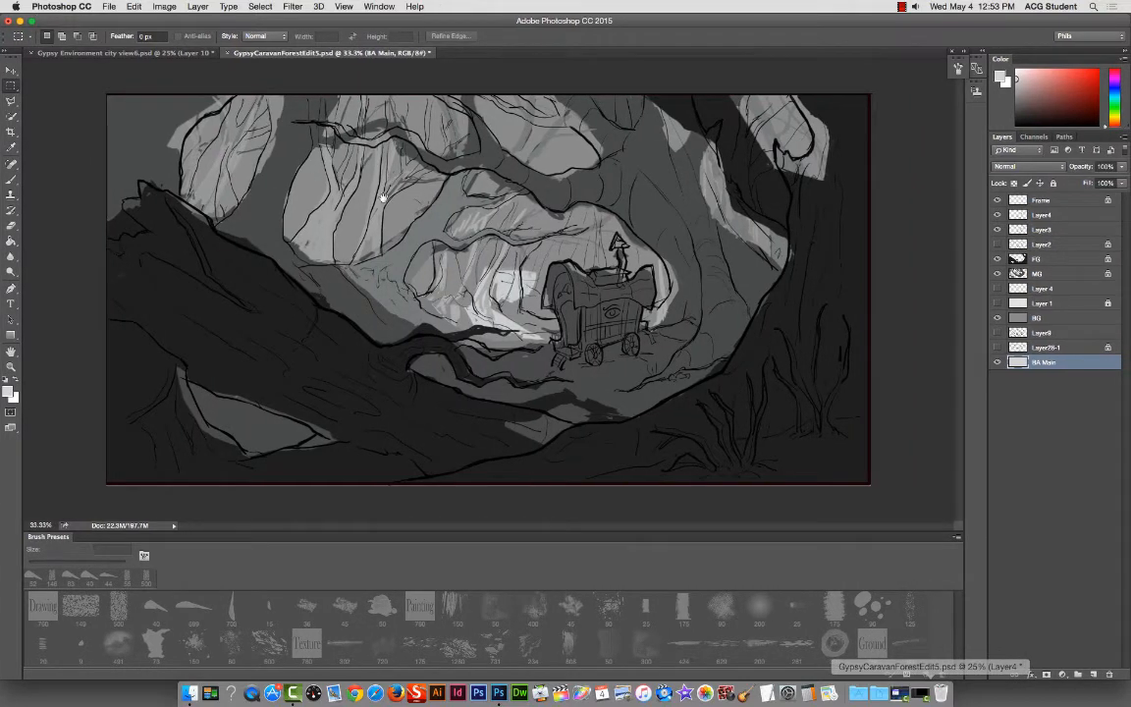
pyautogui.press('f')
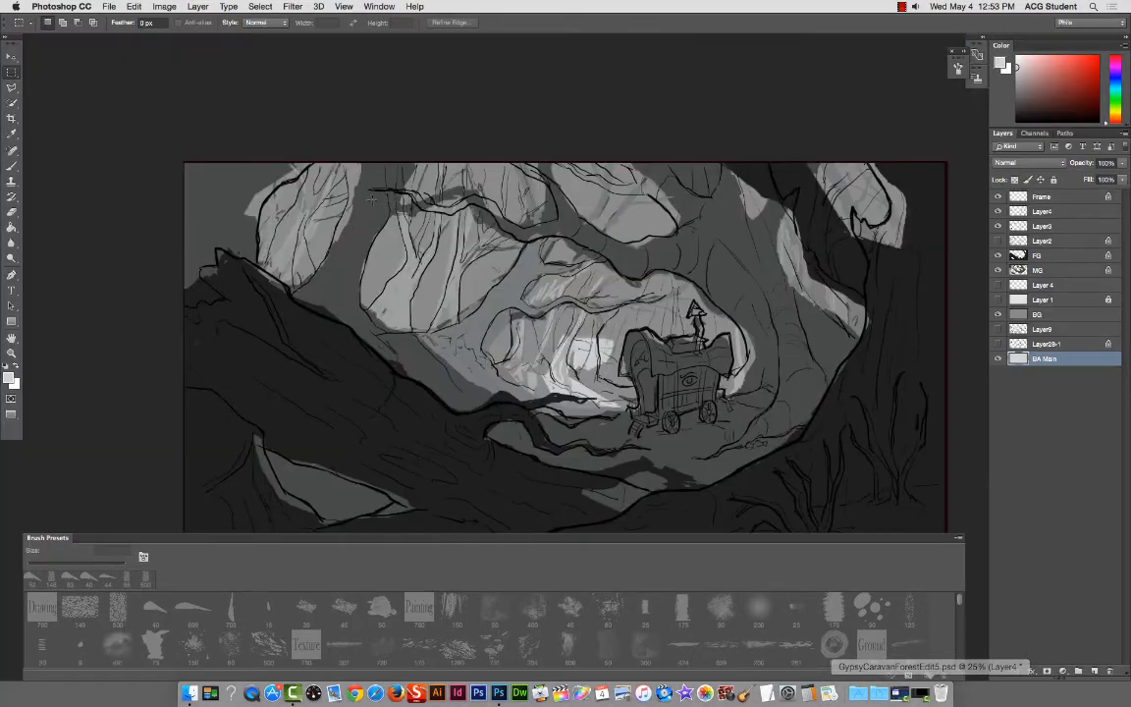
# Step: Compare moving around the drawing in the different screen modes, and return to full screen mode with the menu bar
pyautogui.moveTo(381, 227); pyautogui.dragTo(466, 220)
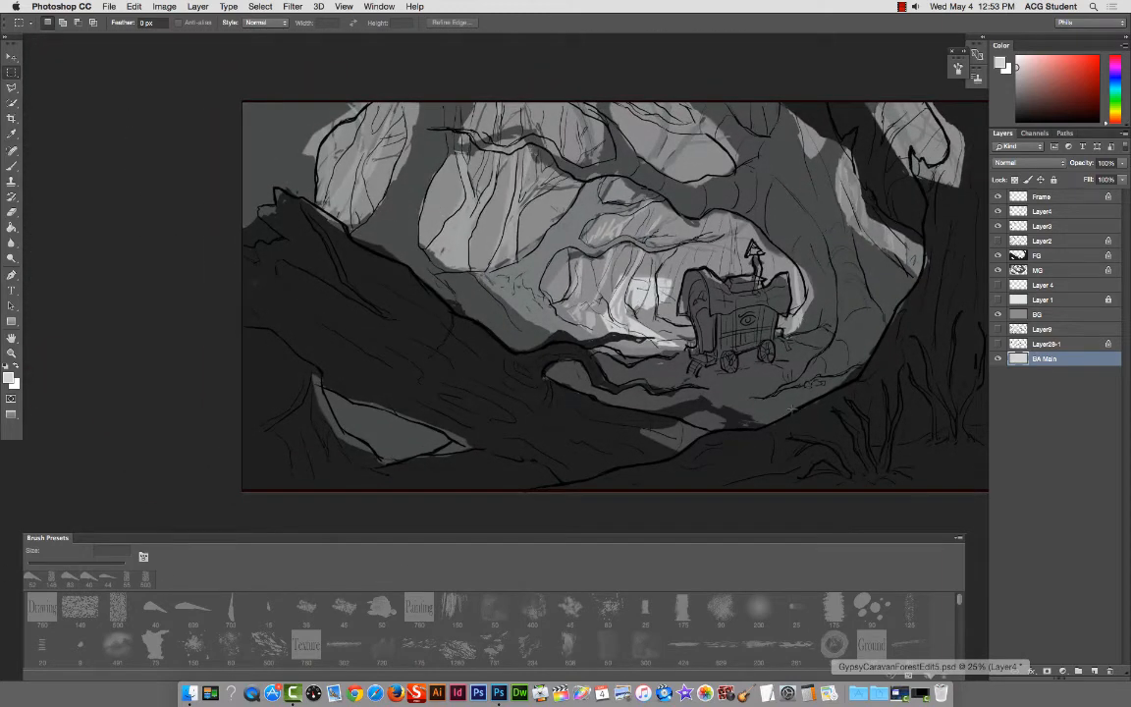
pyautogui.moveTo(669, 383); pyautogui.dragTo(606, 373)
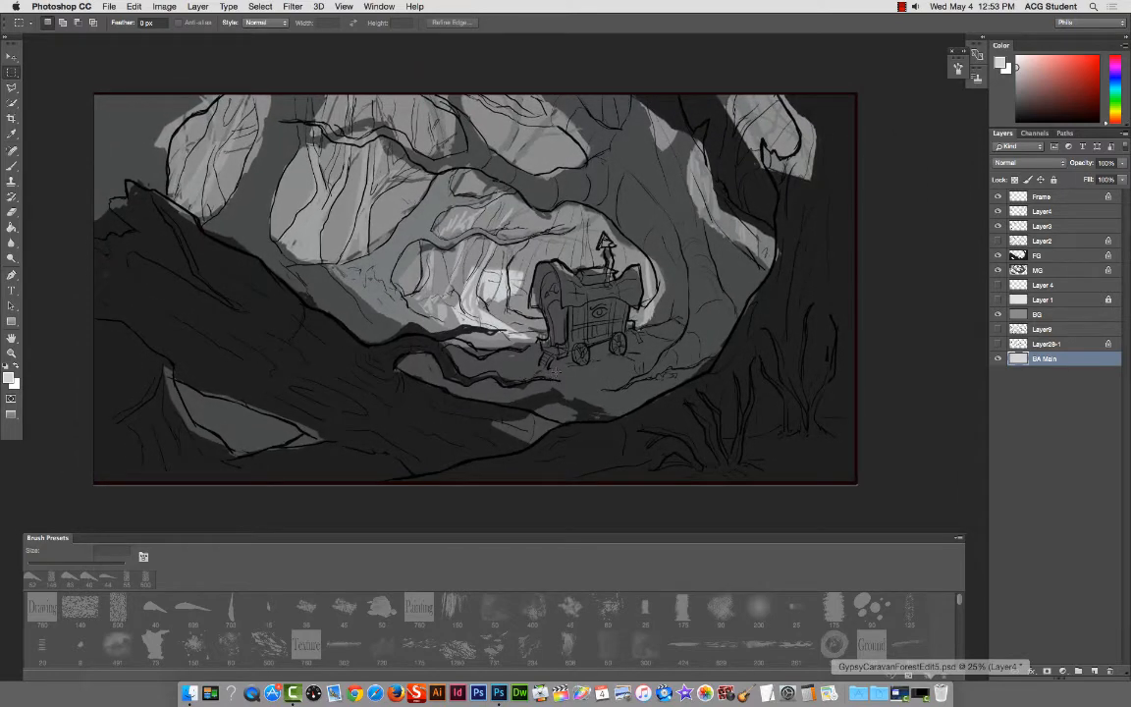
pyautogui.press('f')
pyautogui.press('f')
pyautogui.moveTo(450, 330); pyautogui.dragTo(403, 298)
pyautogui.press('f')
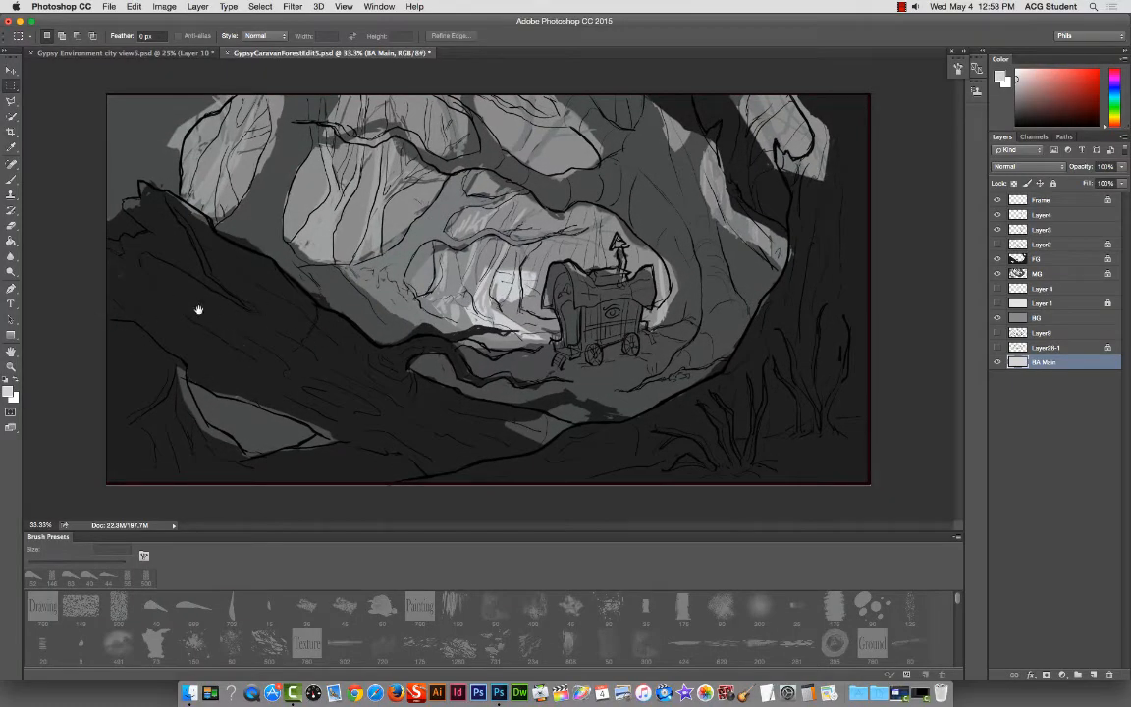
pyautogui.press('super+equal')
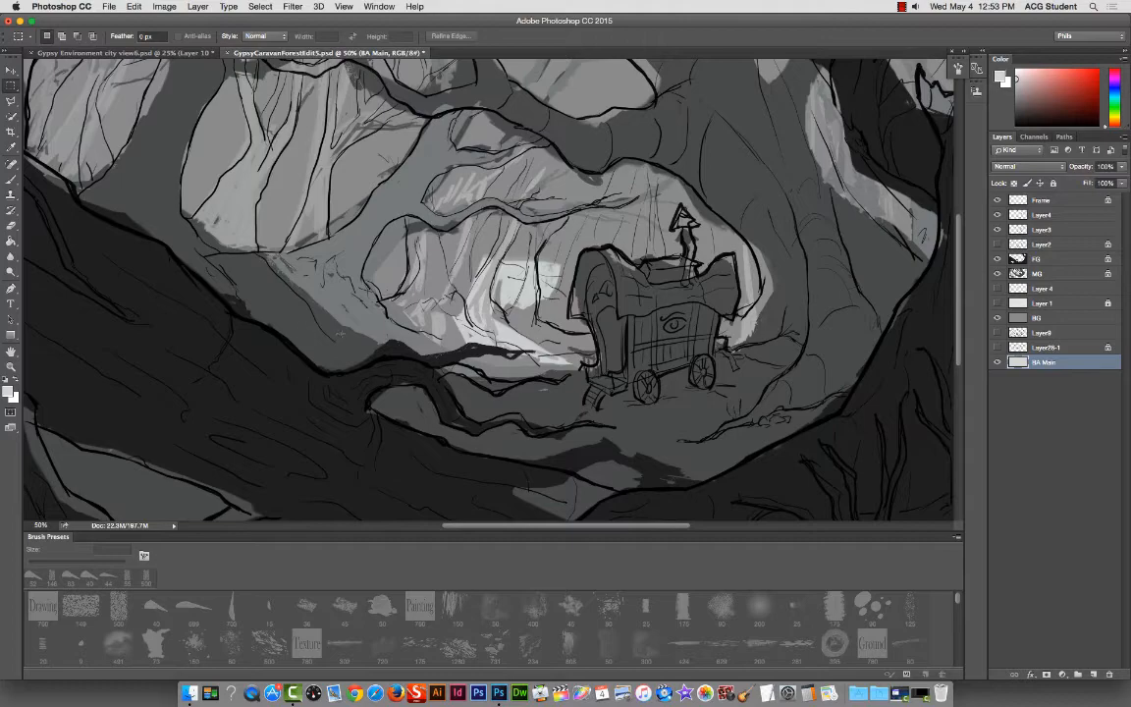
pyautogui.moveTo(341, 334); pyautogui.dragTo(493, 352)
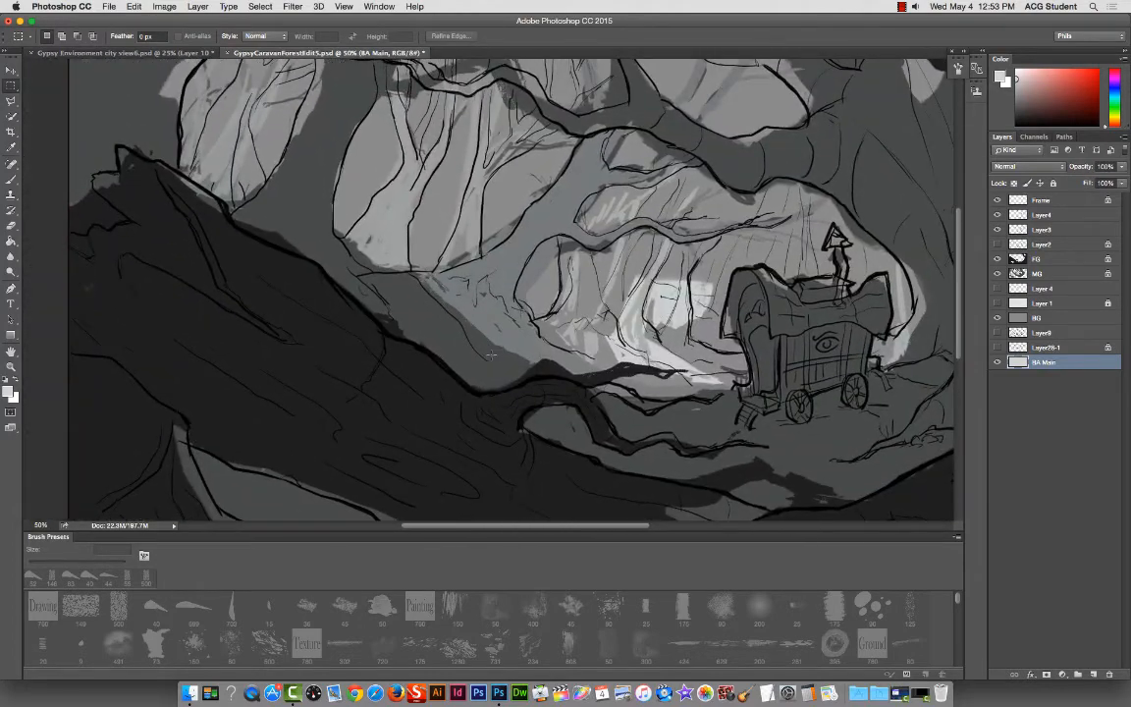
pyautogui.press('f')
pyautogui.moveTo(682, 424); pyautogui.dragTo(664, 365)
pyautogui.press('super+minus')
pyautogui.press('super+minus')
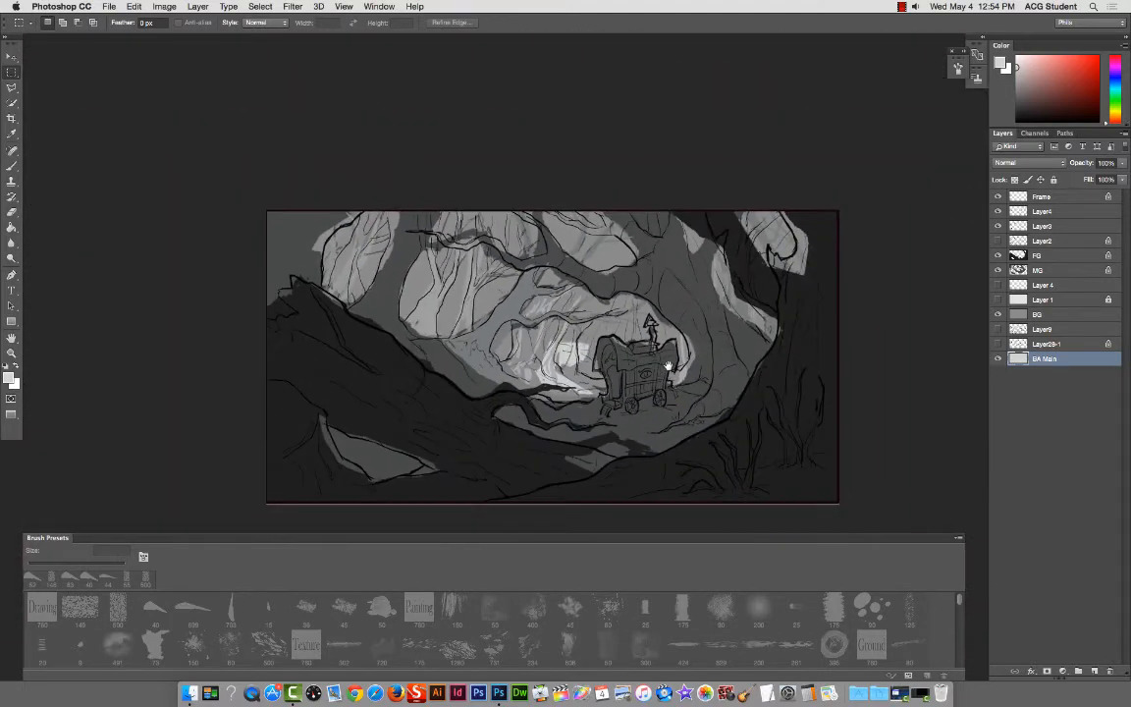
# Step: Select the BG layer from the pale area behind the caravan, and toggle its visibility to identify it
pyautogui.moveTo(740, 394); pyautogui.dragTo(559, 293)
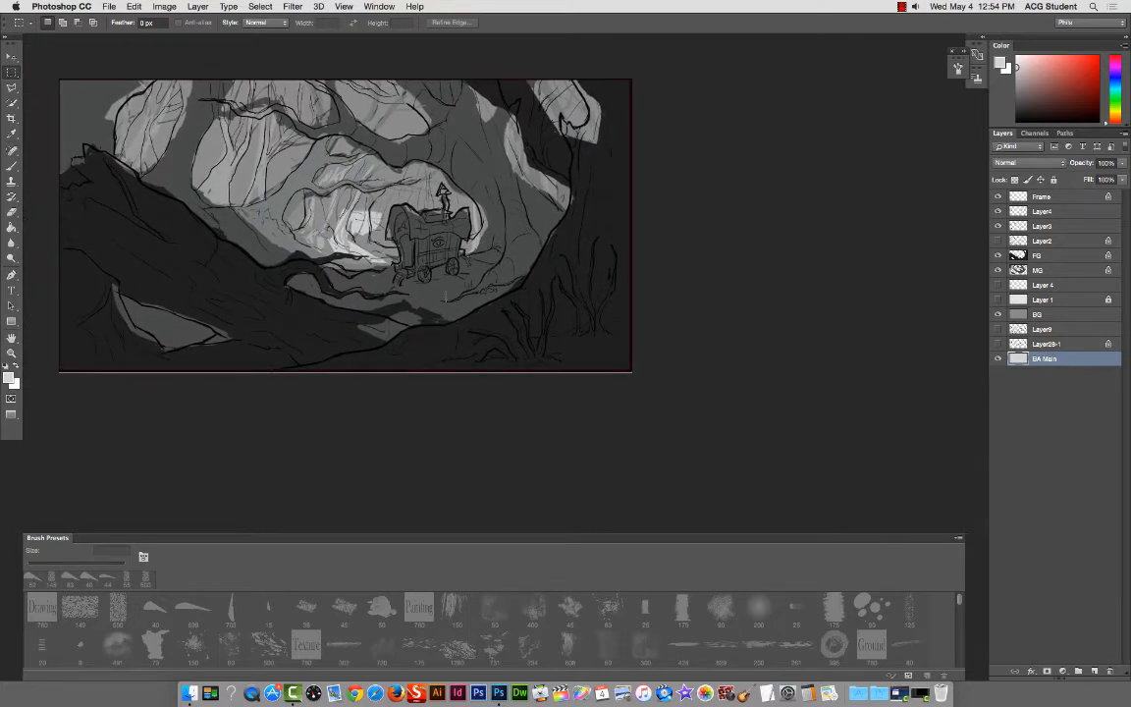
pyautogui.moveTo(444, 296); pyautogui.dragTo(469, 304)
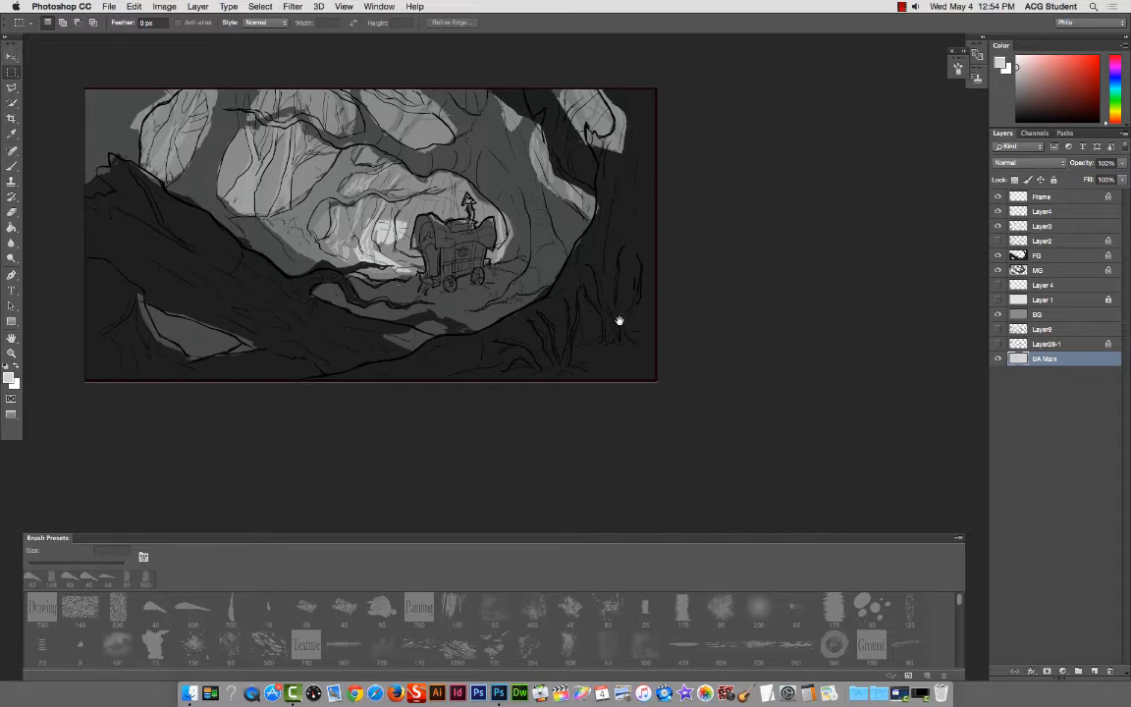
pyautogui.moveTo(554, 270); pyautogui.dragTo(640, 341)
pyautogui.press('super+plus')
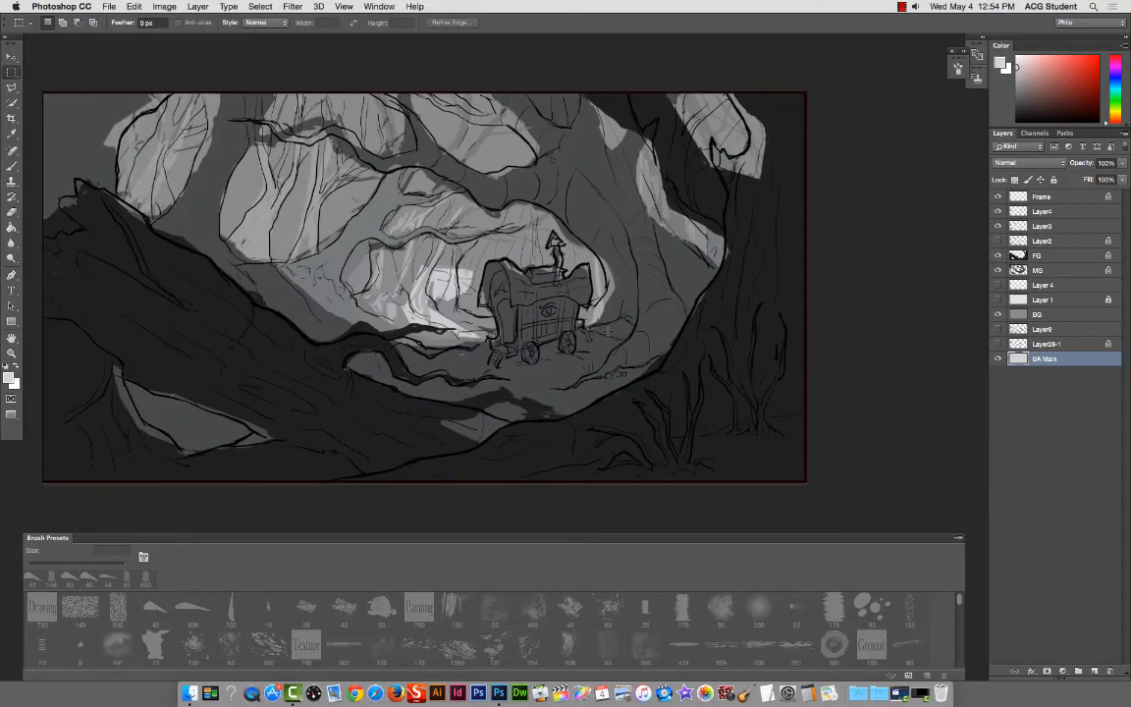
pyautogui.moveTo(566, 284); pyautogui.dragTo(585, 293)
pyautogui.rightClick(544, 265)
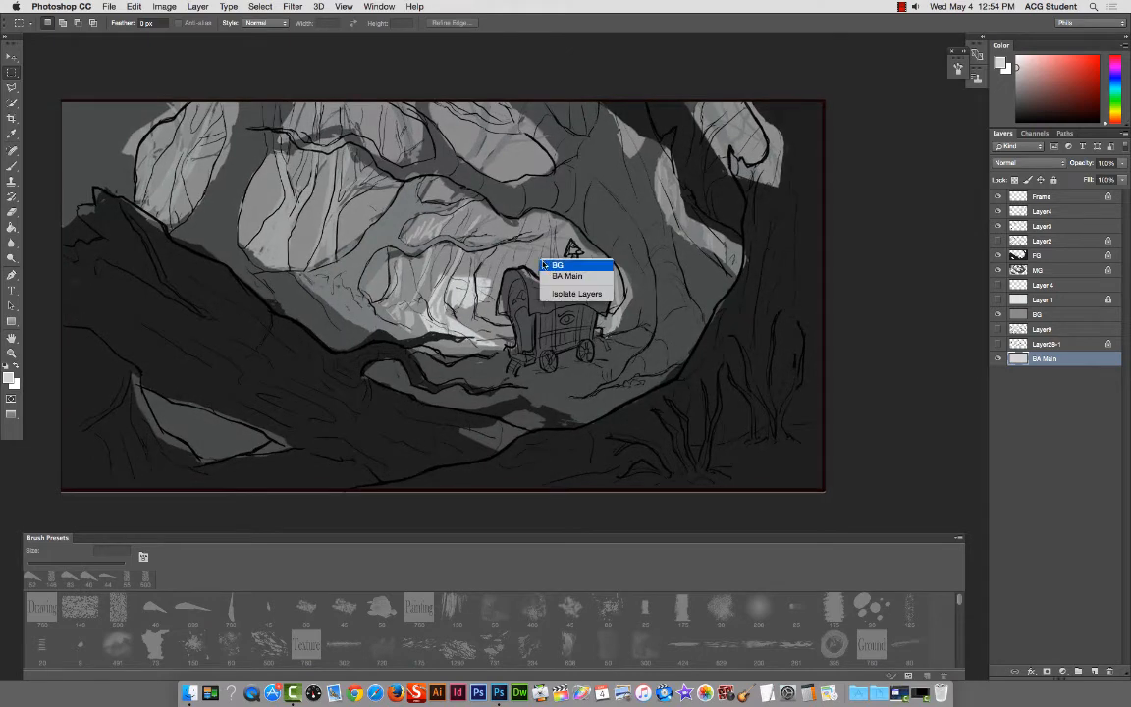
pyautogui.click(554, 267)
pyautogui.rightClick(539, 263)
pyautogui.click(550, 265)
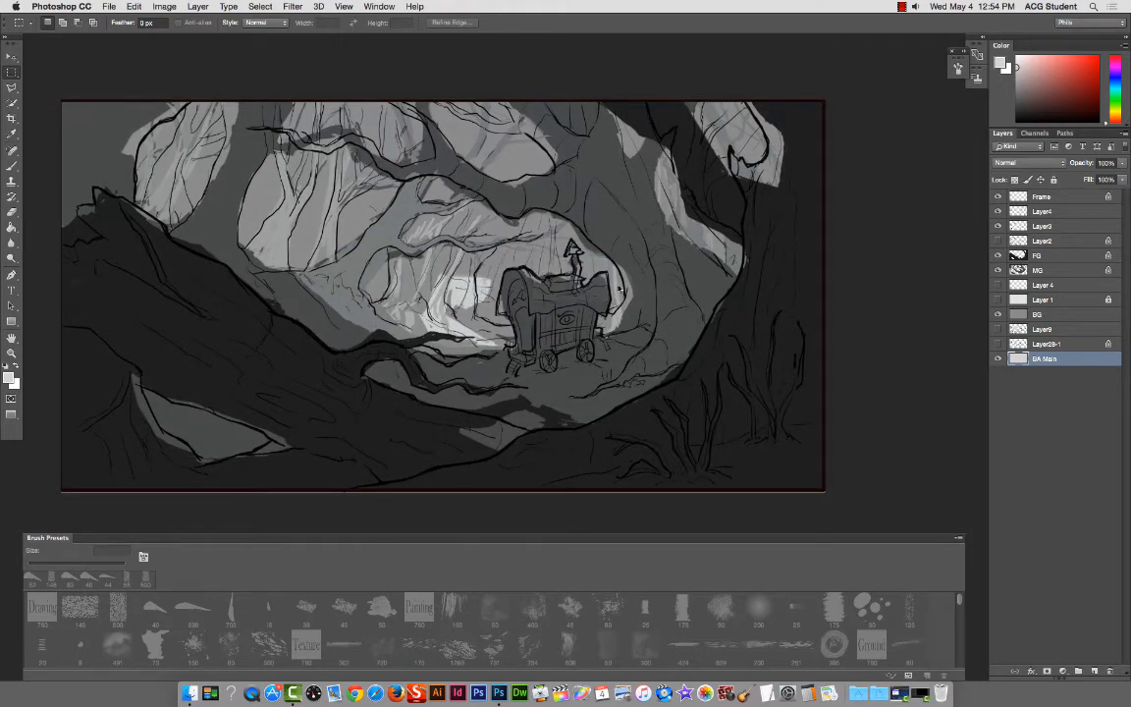
pyautogui.click(999, 314)
pyautogui.click(998, 314)
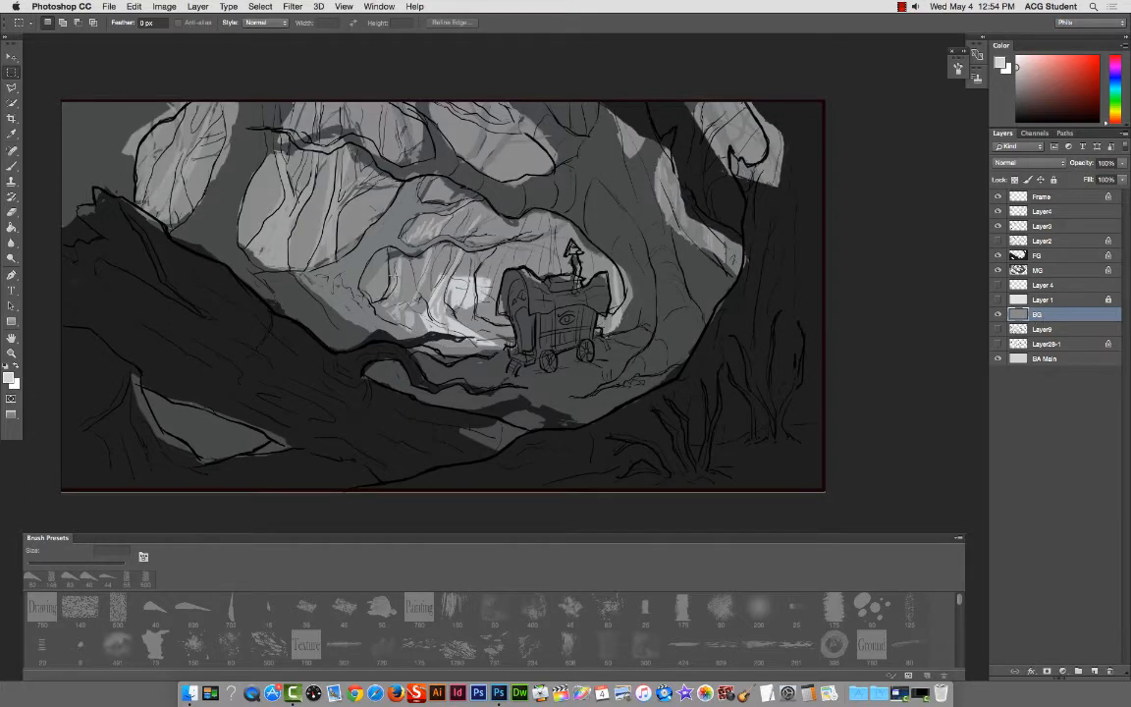
# Step: Select the whole canvas, sample gray 898989 from the drawing as the foreground color, and fill the BG layer with it
pyautogui.press('super+a')
pyautogui.click(9, 378)
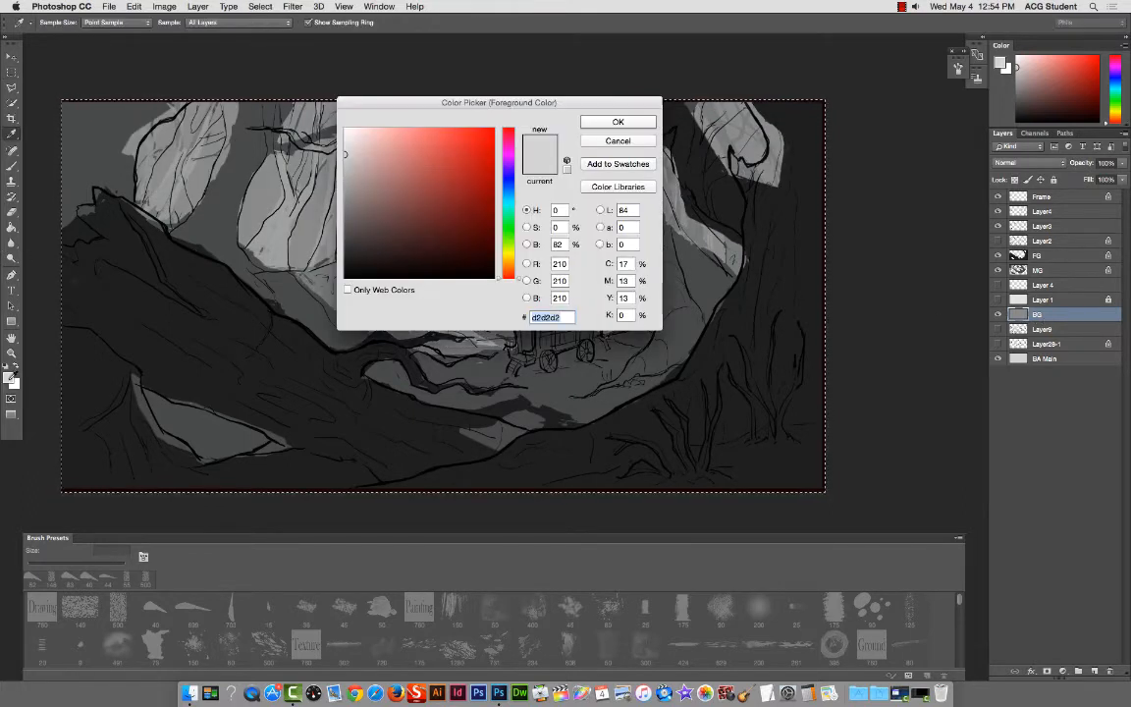
pyautogui.click(302, 216)
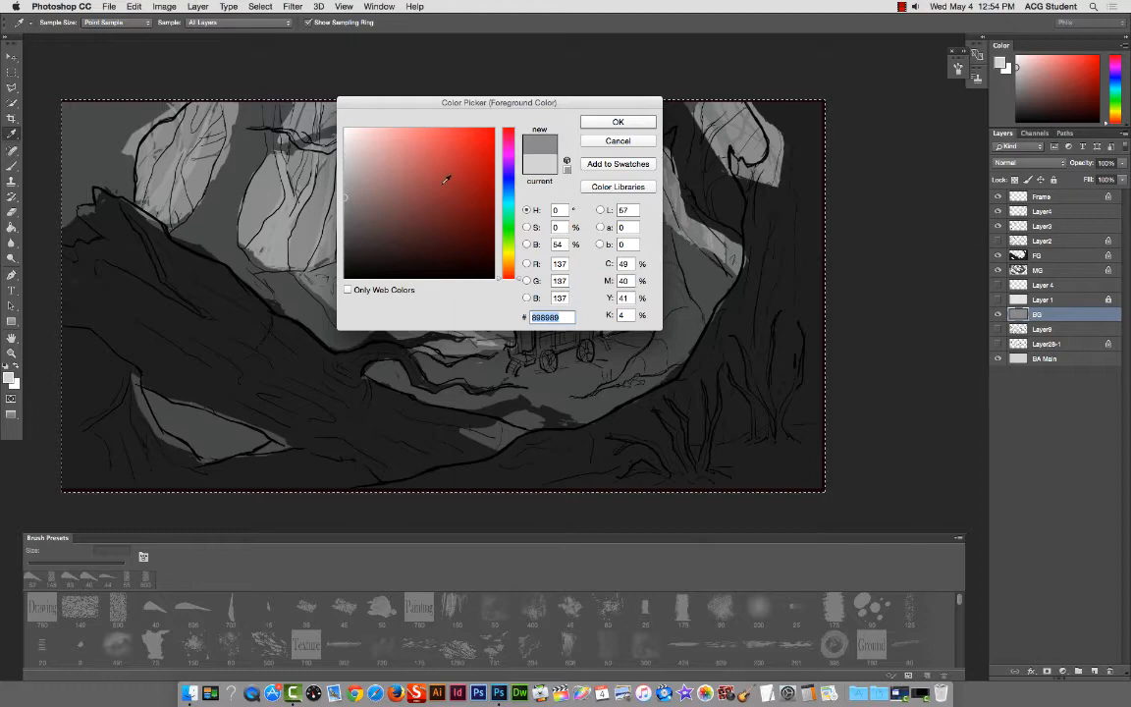
pyautogui.click(617, 122)
pyautogui.press('m')
pyautogui.click(131, 5)
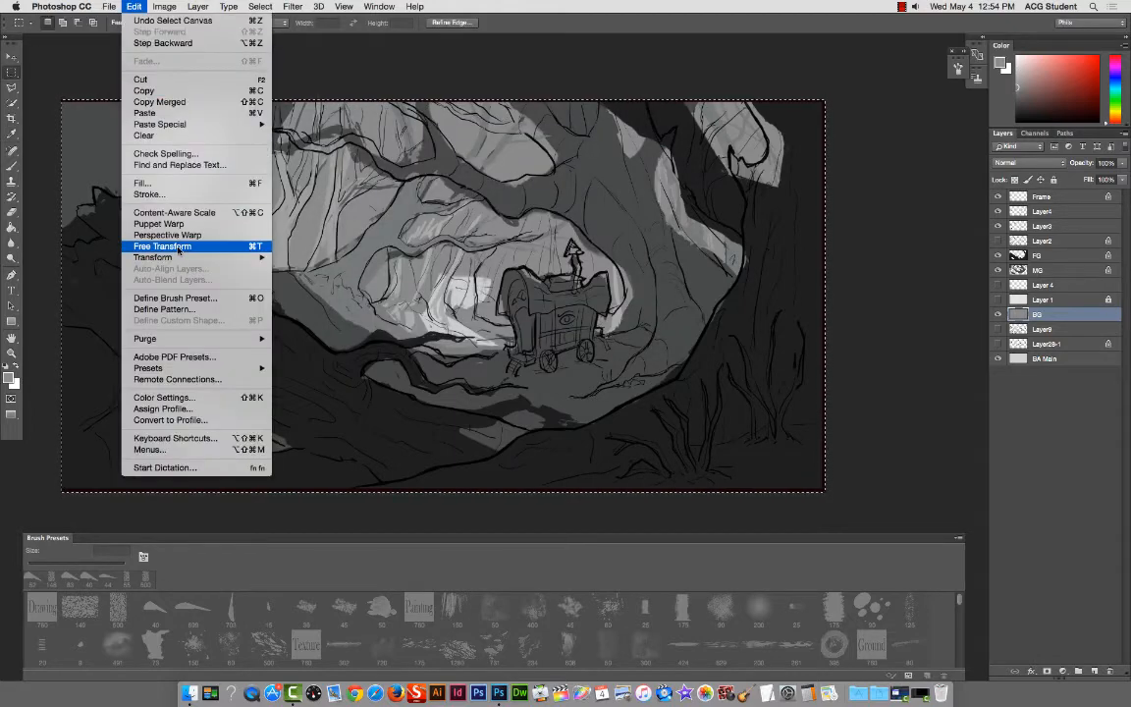
pyautogui.click(150, 164)
pyautogui.click(649, 279)
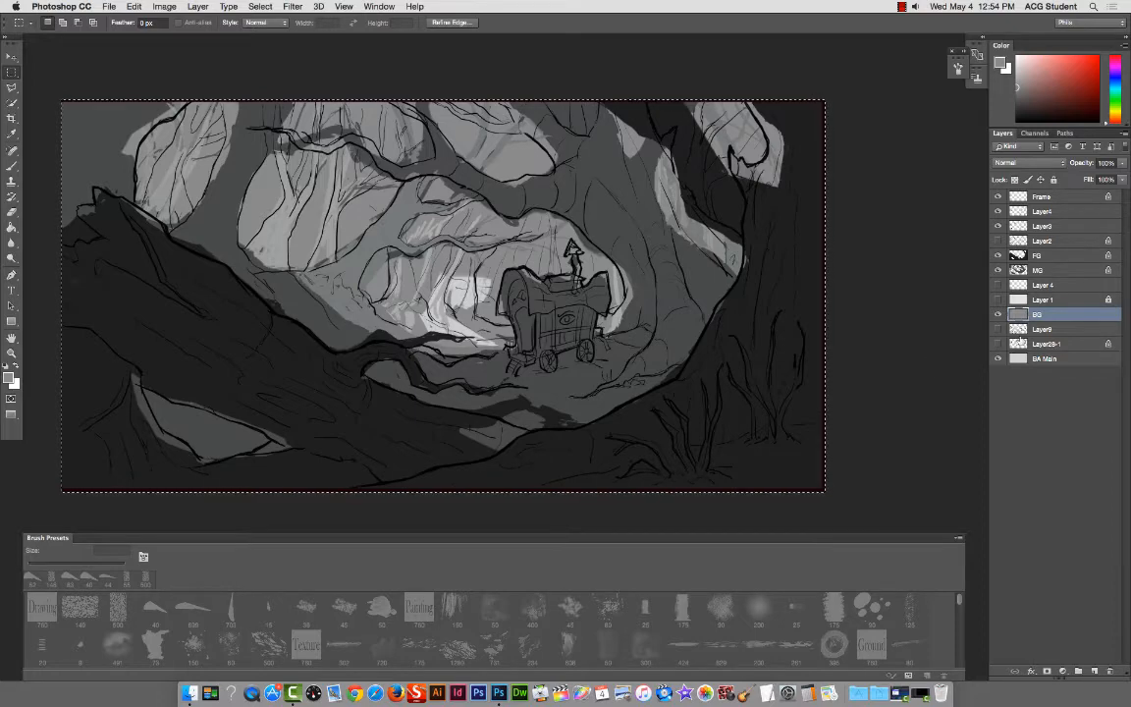
# Step: Compare the drawing with and without the BG layer, and leave BG hidden
pyautogui.click(998, 314)
pyautogui.click(998, 315)
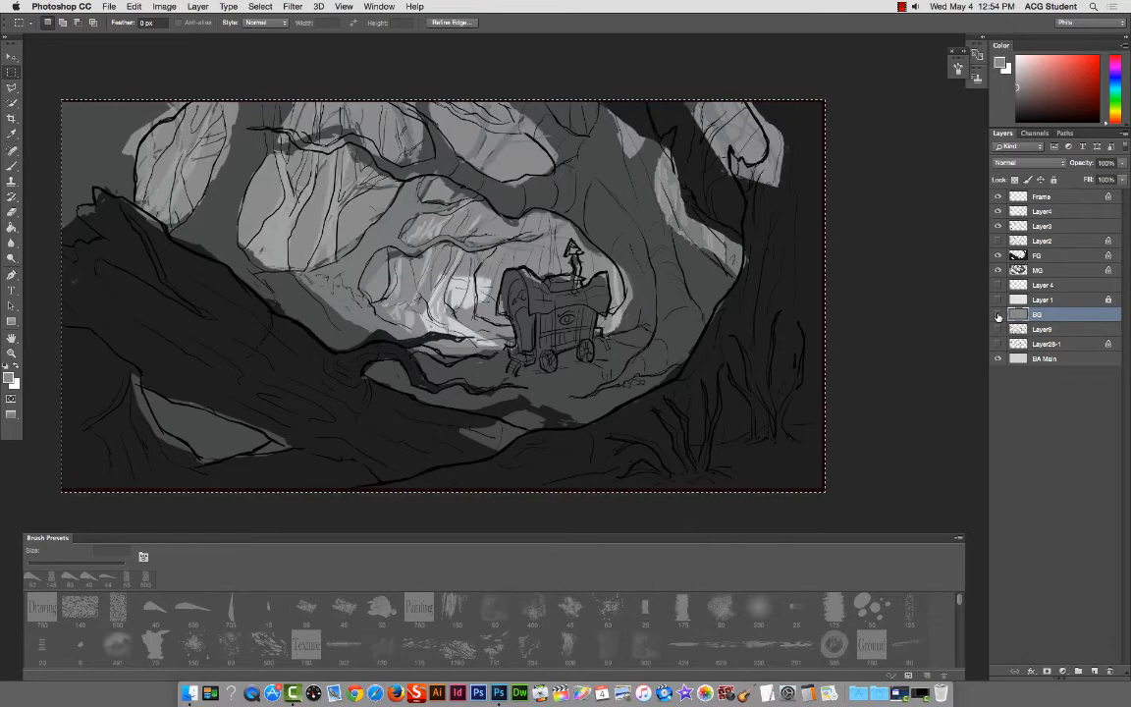
pyautogui.click(998, 314)
pyautogui.click(998, 314)
pyautogui.click(998, 314)
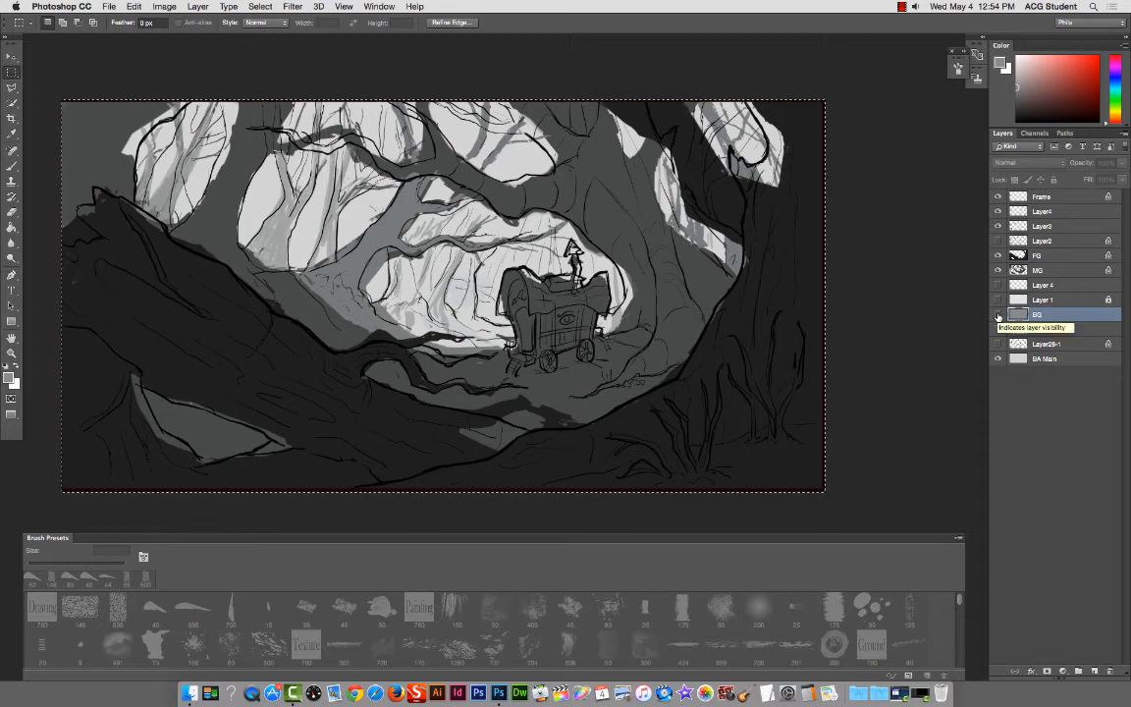
# Step: Toggle Layer4 to identify its line work, leave it hidden, and rename it Line
pyautogui.click(998, 211)
pyautogui.click(998, 211)
pyautogui.click(998, 211)
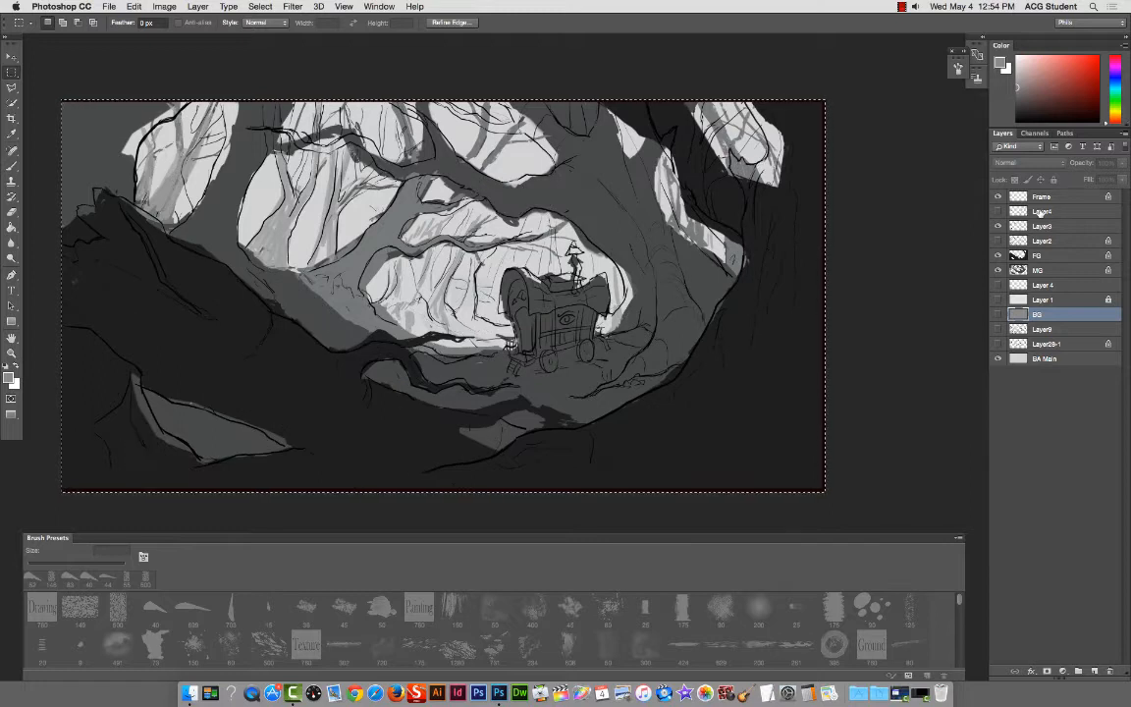
pyautogui.doubleClick(1040, 212)
pyautogui.write('Line')
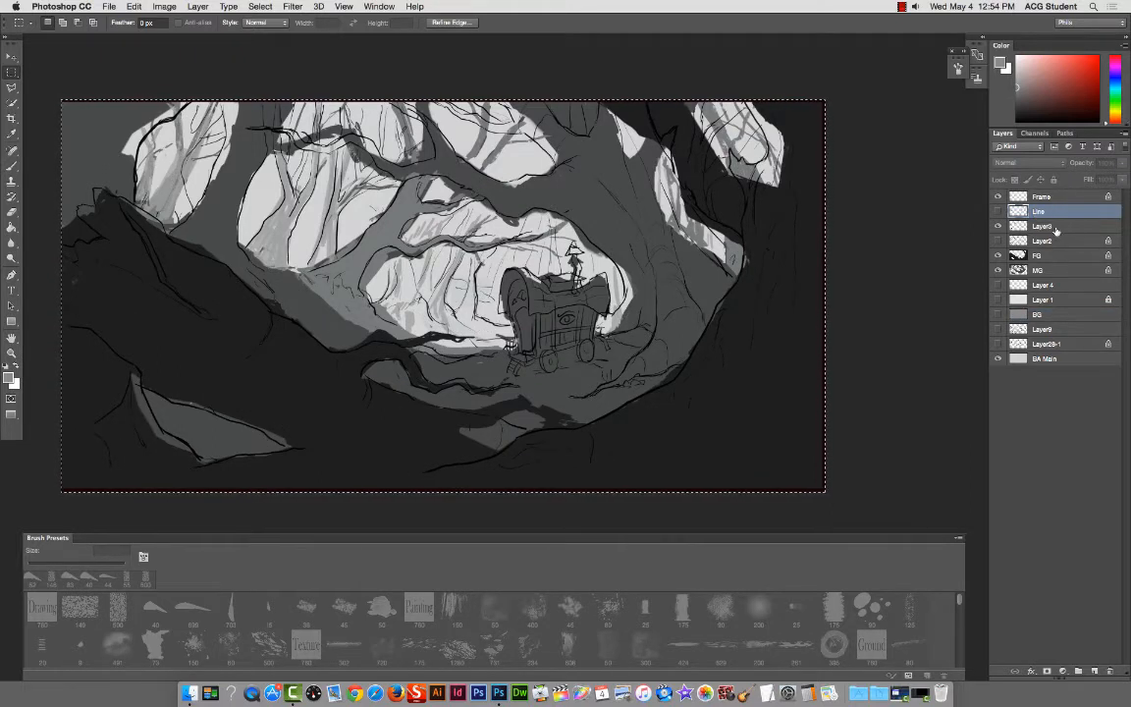
# Step: Toggle Layer3 to identify its line work, leave it visible, and rename it Line
pyautogui.click(998, 225)
pyautogui.click(998, 226)
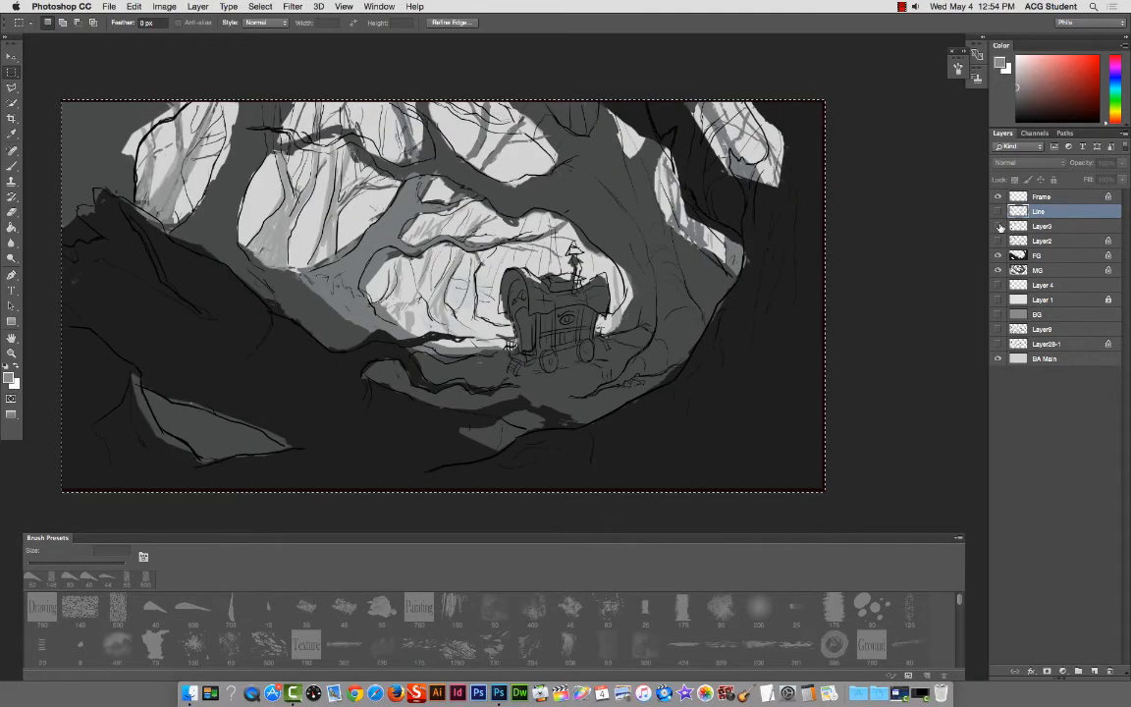
pyautogui.click(998, 226)
pyautogui.click(998, 226)
pyautogui.doubleClick(1039, 228)
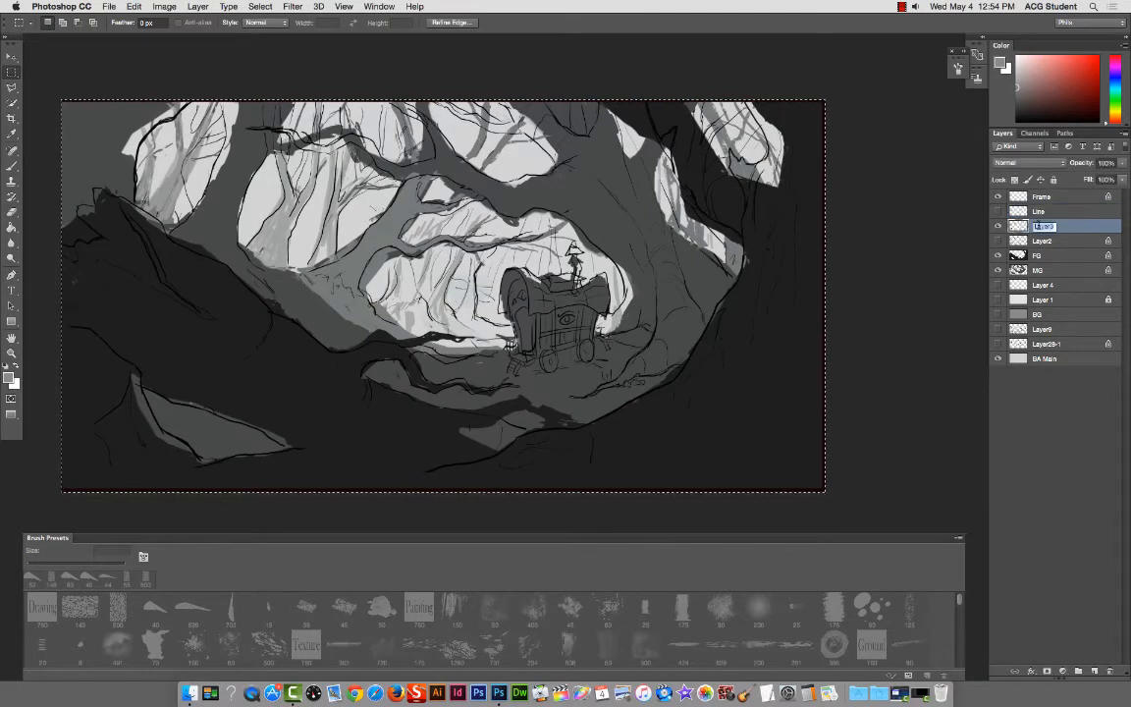
pyautogui.write('Line')
pyautogui.press('Return')
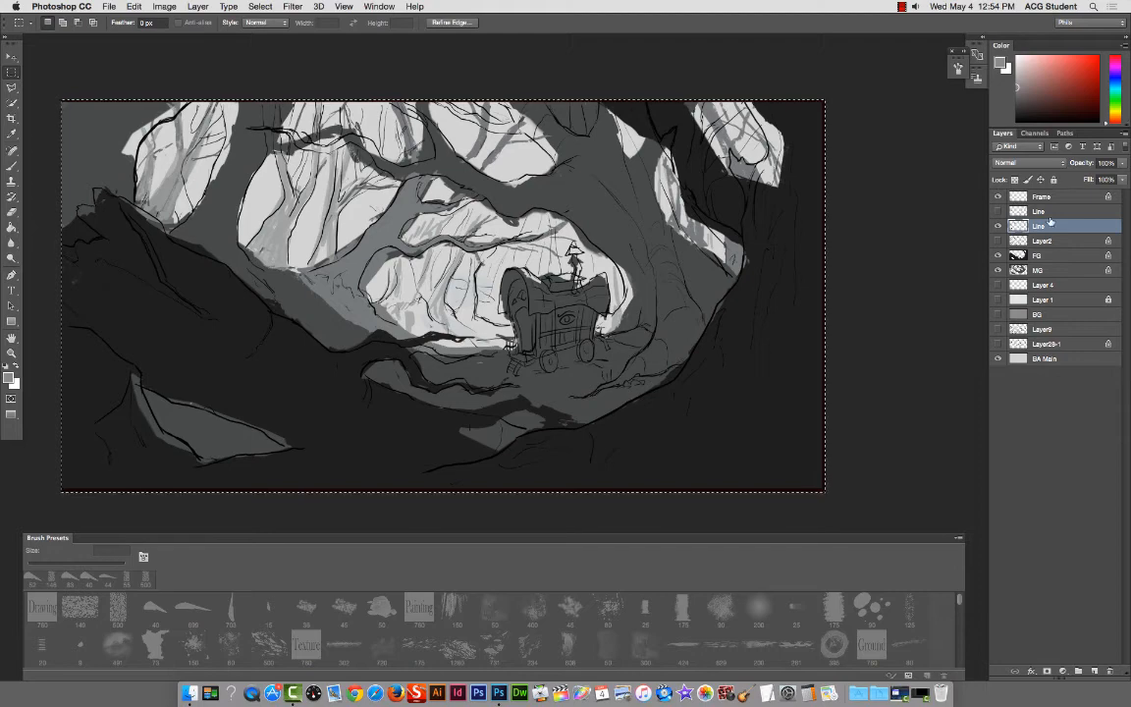
# Step: Hide the FG layer and toggle the MG layer repeatedly to compare its values with the line drawing, leaving MG visible
pyautogui.click(998, 256)
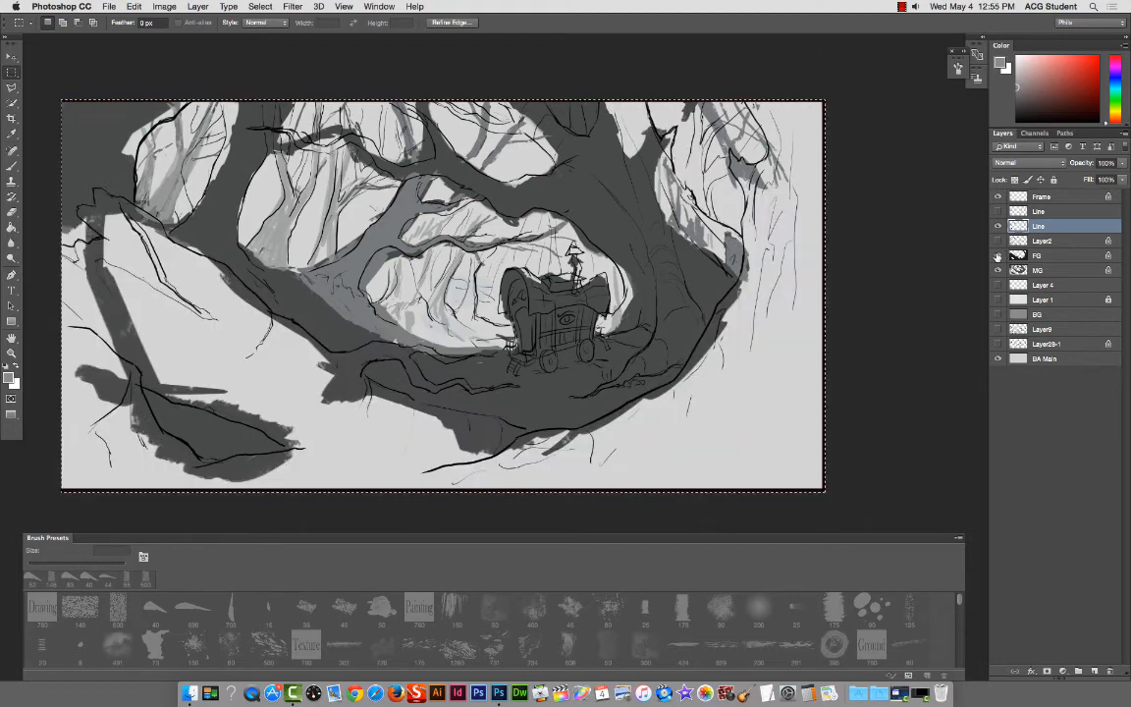
pyautogui.click(999, 255)
pyautogui.click(999, 255)
pyautogui.click(998, 270)
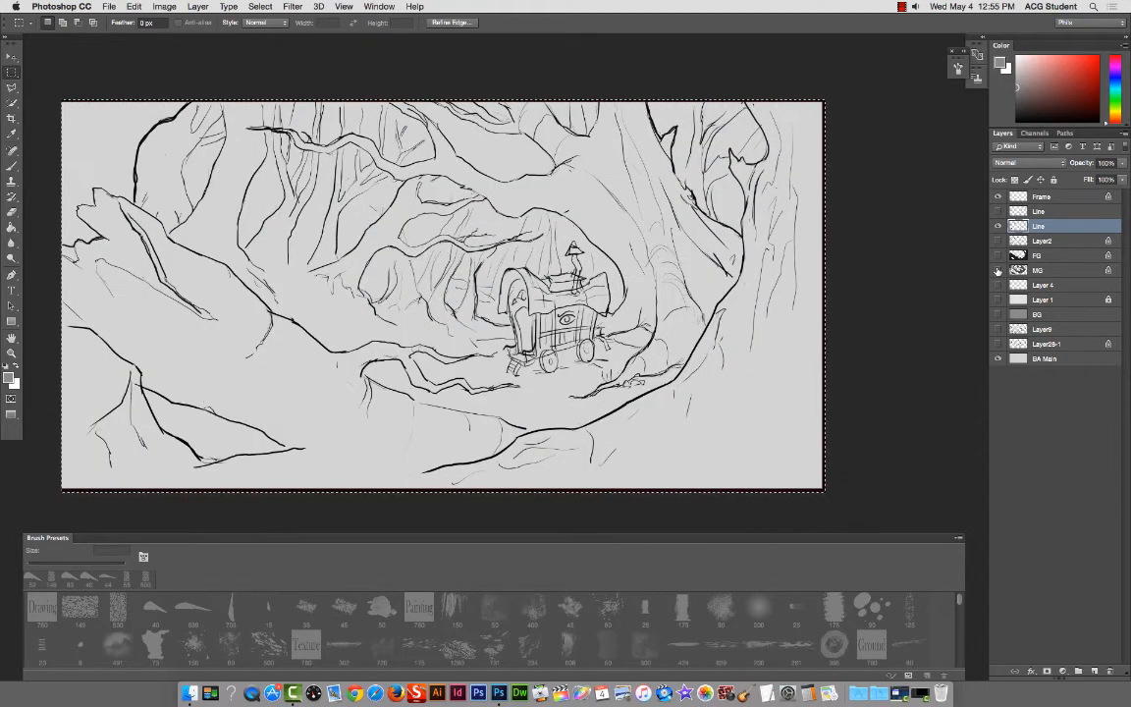
pyautogui.click(998, 270)
pyautogui.click(998, 270)
pyautogui.click(998, 270)
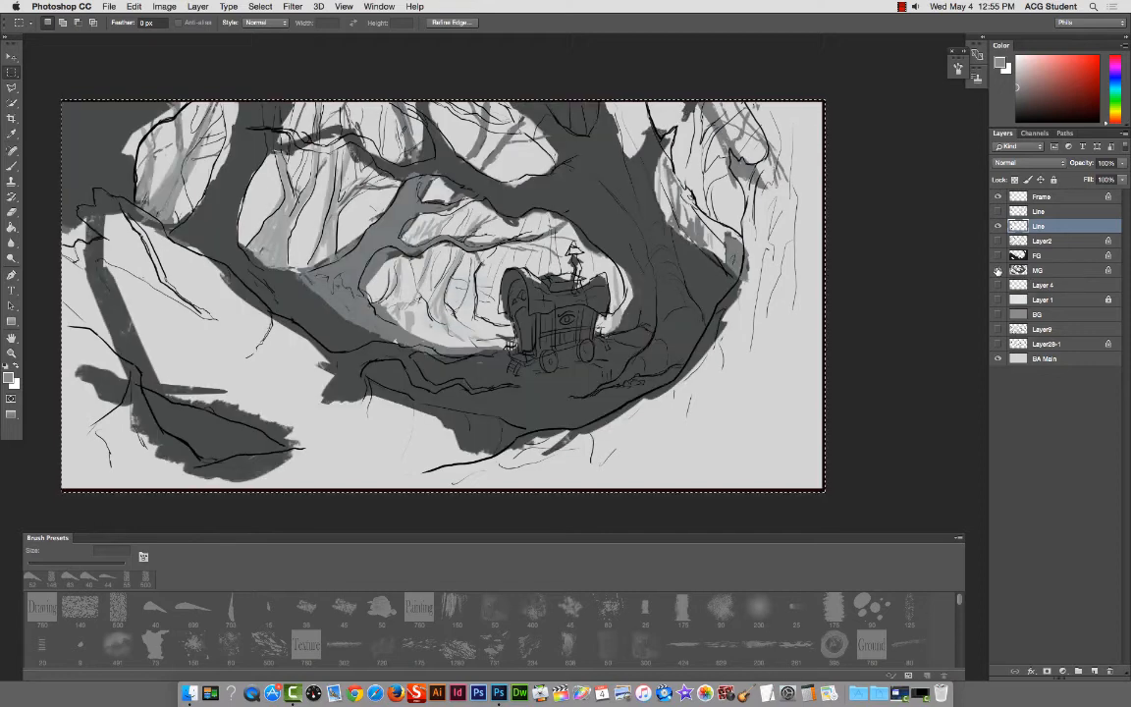
pyautogui.click(998, 270)
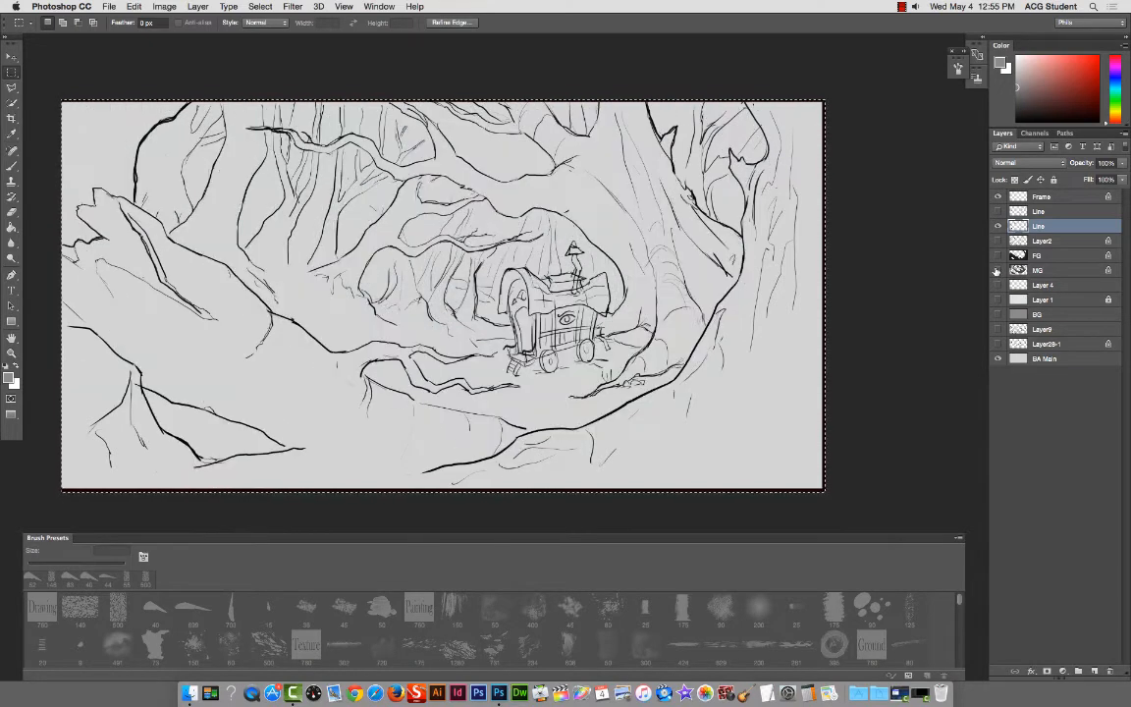
pyautogui.click(998, 270)
pyautogui.click(998, 270)
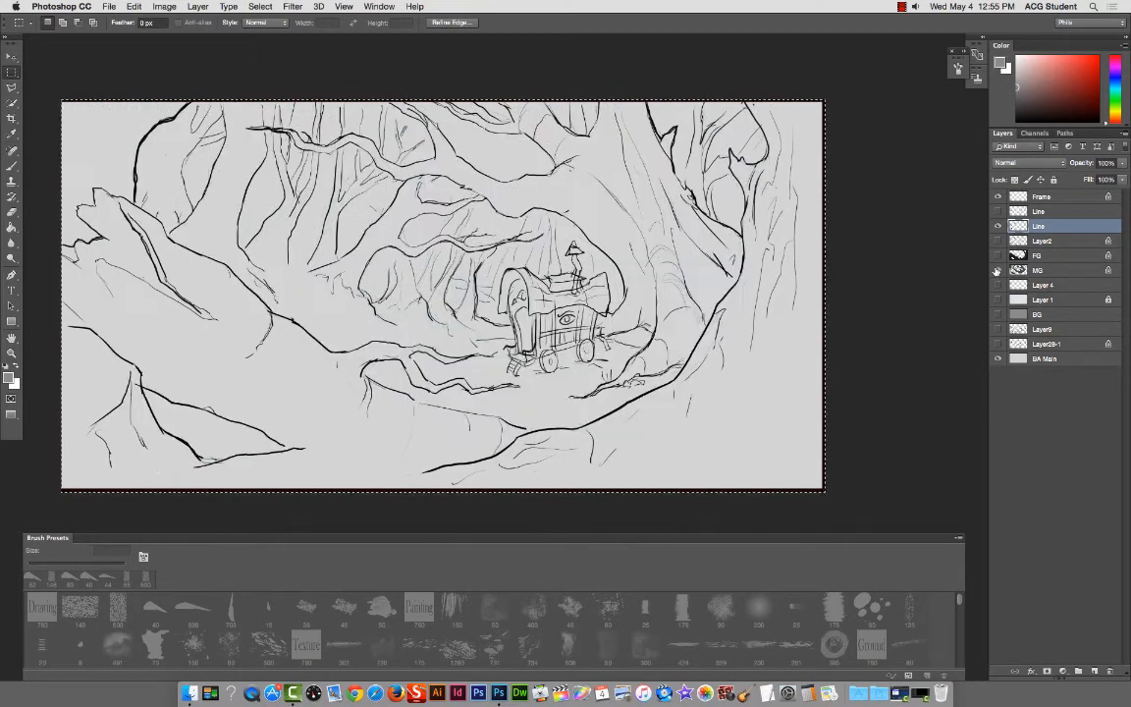
pyautogui.click(999, 270)
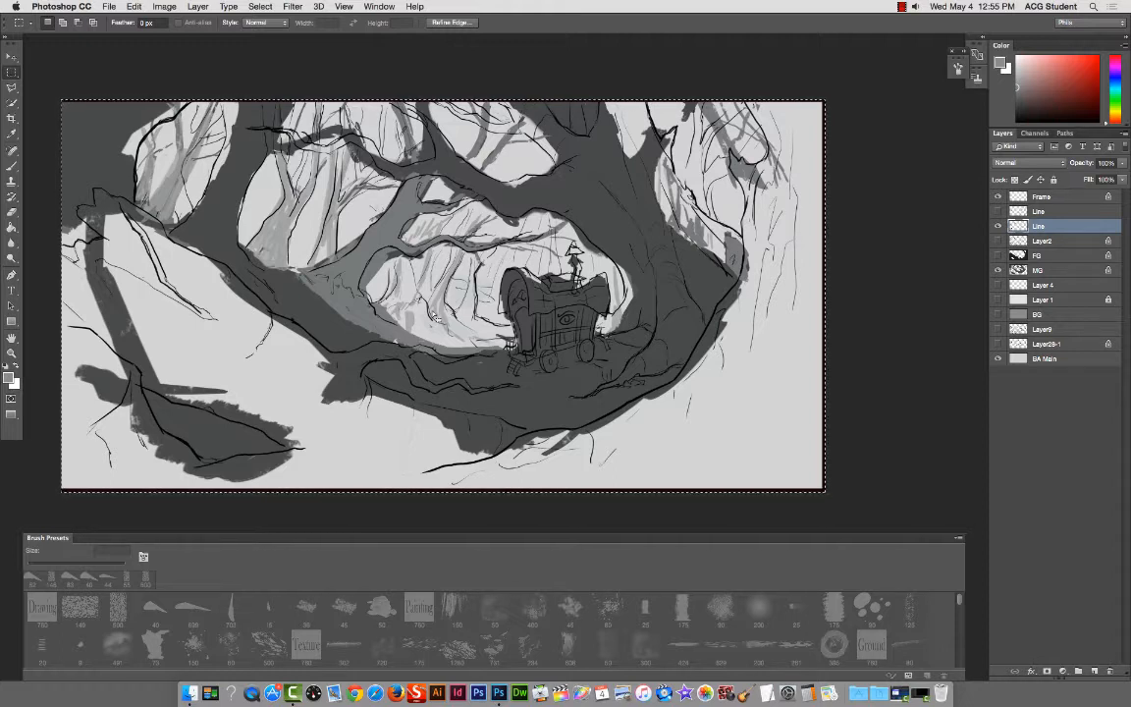
# Step: Try the Eraser on the lines beside the caravan, reduce it to 100 px, and step back through the last two changes
pyautogui.press('e')
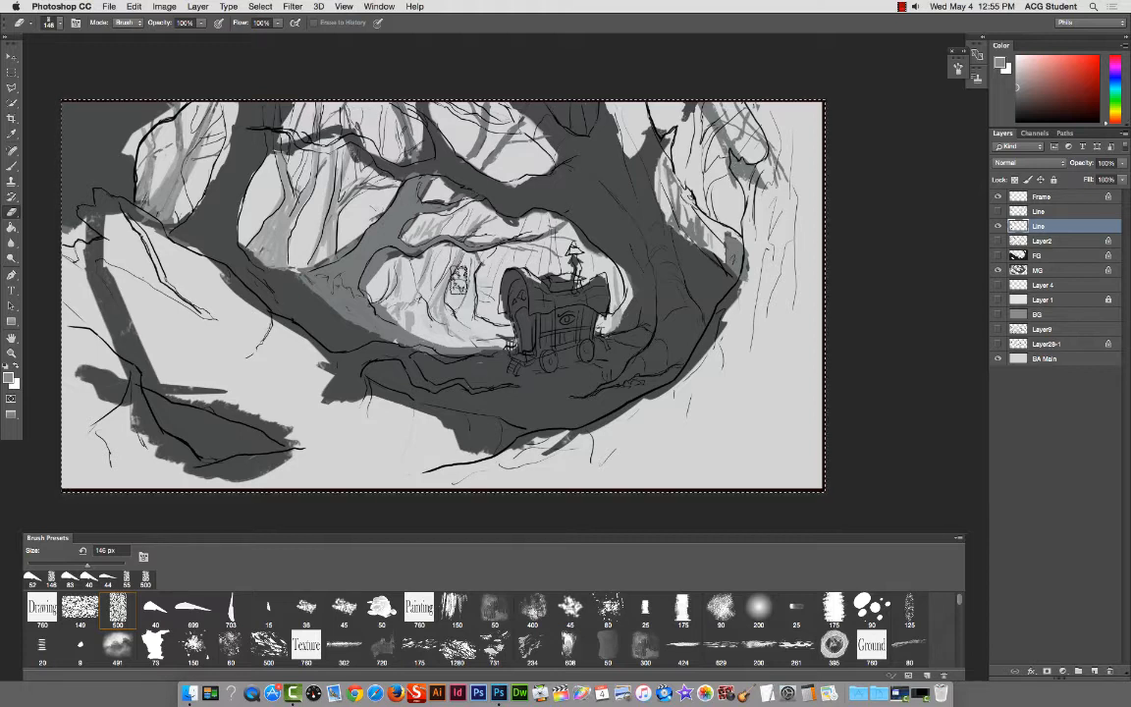
pyautogui.moveTo(449, 283)
pyautogui.mouseDown()
pyautogui.moveTo(437, 305)
pyautogui.moveTo(452, 289)
pyautogui.mouseUp()
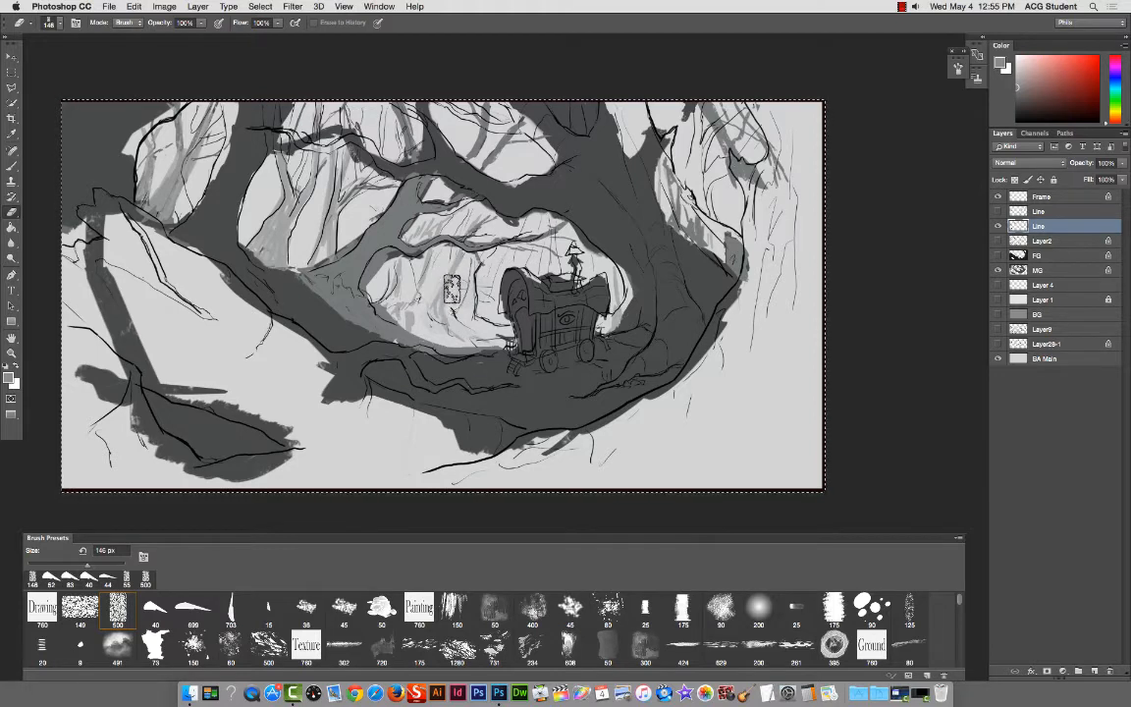
pyautogui.press('[')
pyautogui.press('[')
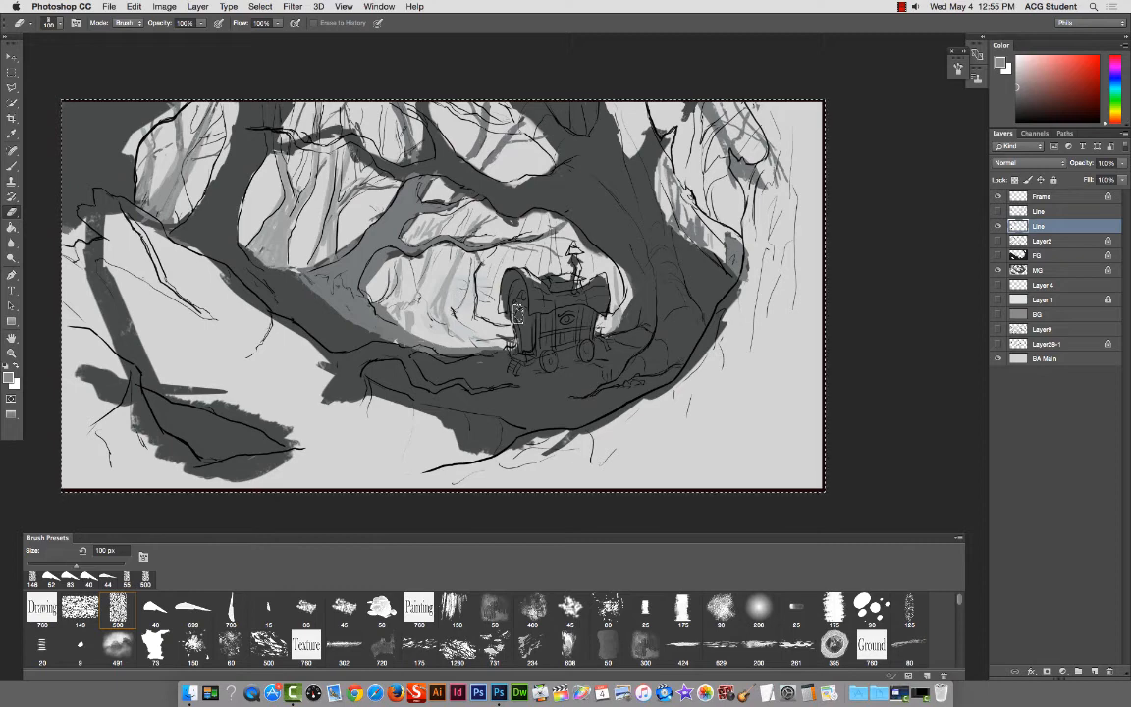
pyautogui.press('super+alt+z')
pyautogui.press('super+alt+z')
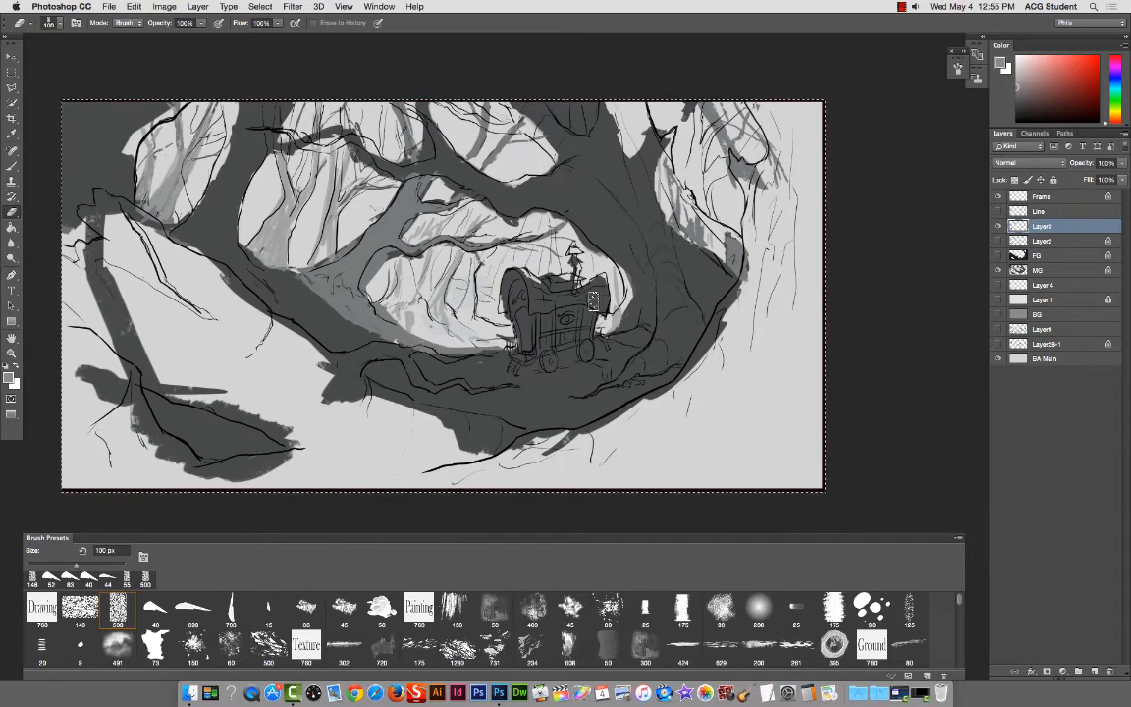
# Step: Select the MG layer and erase over the distant trees beside the caravan with the 100 px Eraser
pyautogui.keyDown('super'); pyautogui.rightClick(443, 295); pyautogui.keyUp('super')
pyautogui.click(462, 292)
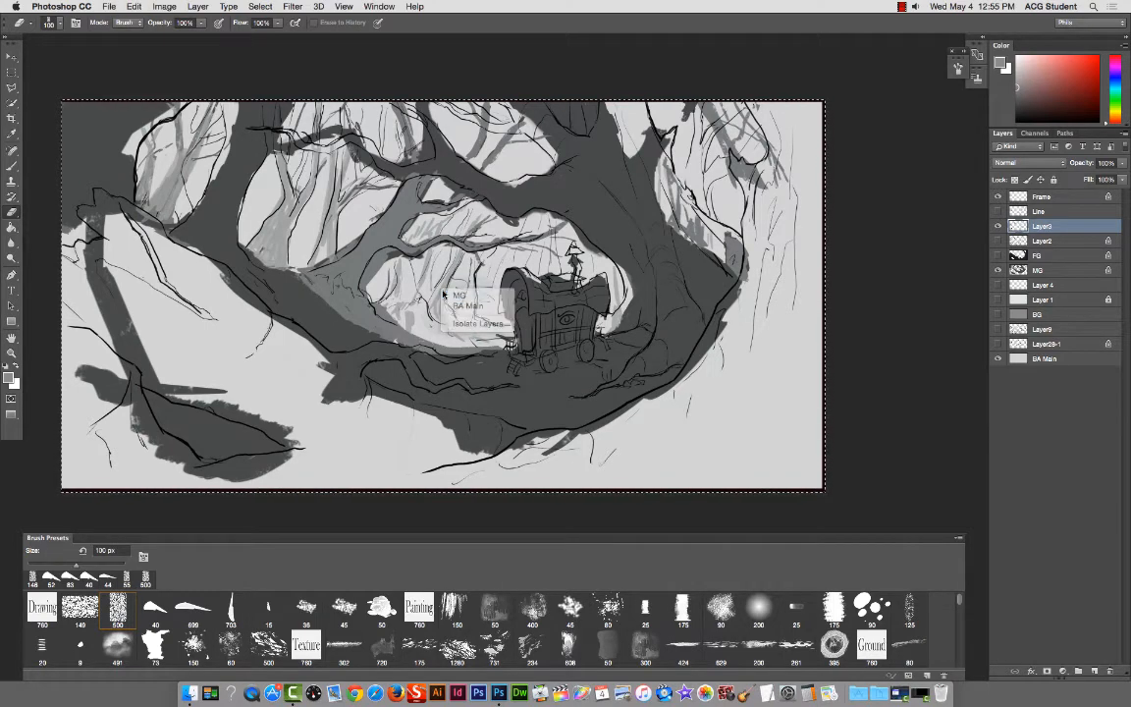
pyautogui.moveTo(451, 284)
pyautogui.mouseDown()
pyautogui.moveTo(425, 307)
pyautogui.moveTo(468, 299)
pyautogui.moveTo(432, 274)
pyautogui.moveTo(396, 278)
pyautogui.moveTo(412, 315)
pyautogui.moveTo(365, 282)
pyautogui.moveTo(383, 242)
pyautogui.moveTo(378, 200)
pyautogui.mouseUp()
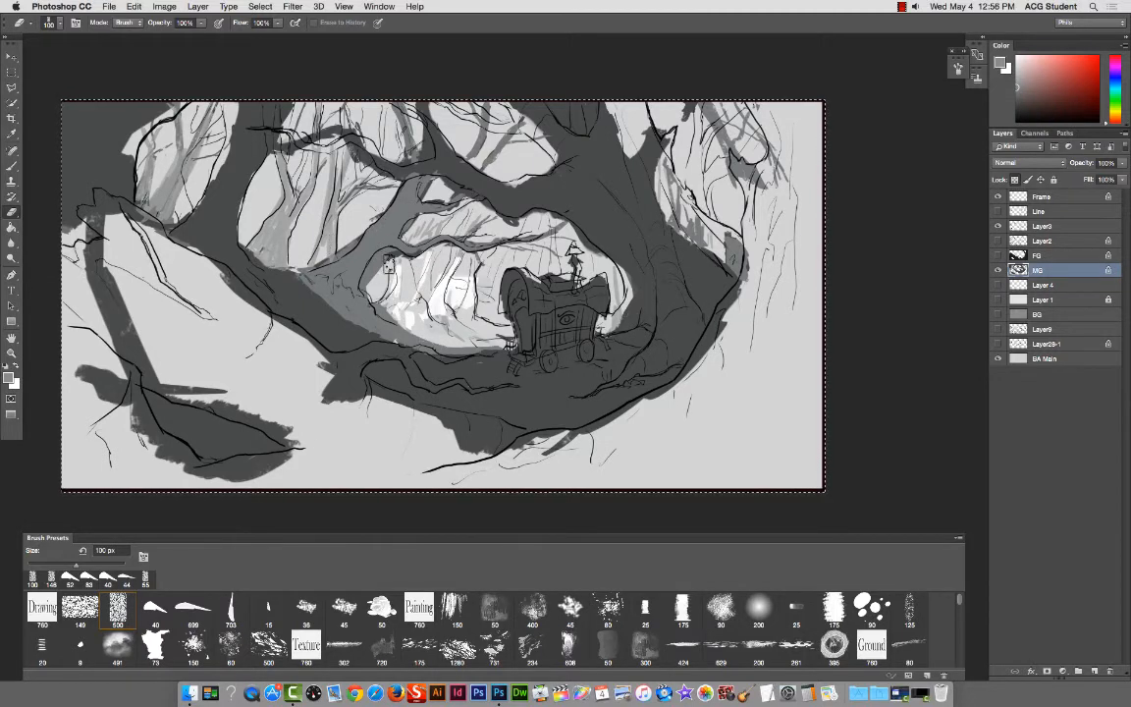
# Step: Reduce the Eraser to 80 px and erase the distant trees in the MG layer through the openings left of the caravan
pyautogui.press('[')
pyautogui.press('[')
pyautogui.press('[')
pyautogui.press('[')
pyautogui.moveTo(324, 179)
pyautogui.mouseDown()
pyautogui.moveTo(300, 210)
pyautogui.moveTo(320, 165)
pyautogui.moveTo(317, 187)
pyautogui.moveTo(260, 147)
pyautogui.moveTo(251, 218)
pyautogui.moveTo(238, 216)
pyautogui.moveTo(266, 254)
pyautogui.moveTo(251, 232)
pyautogui.moveTo(284, 206)
pyautogui.moveTo(294, 220)
pyautogui.mouseUp()
pyautogui.moveTo(330, 154); pyautogui.dragTo(364, 179)
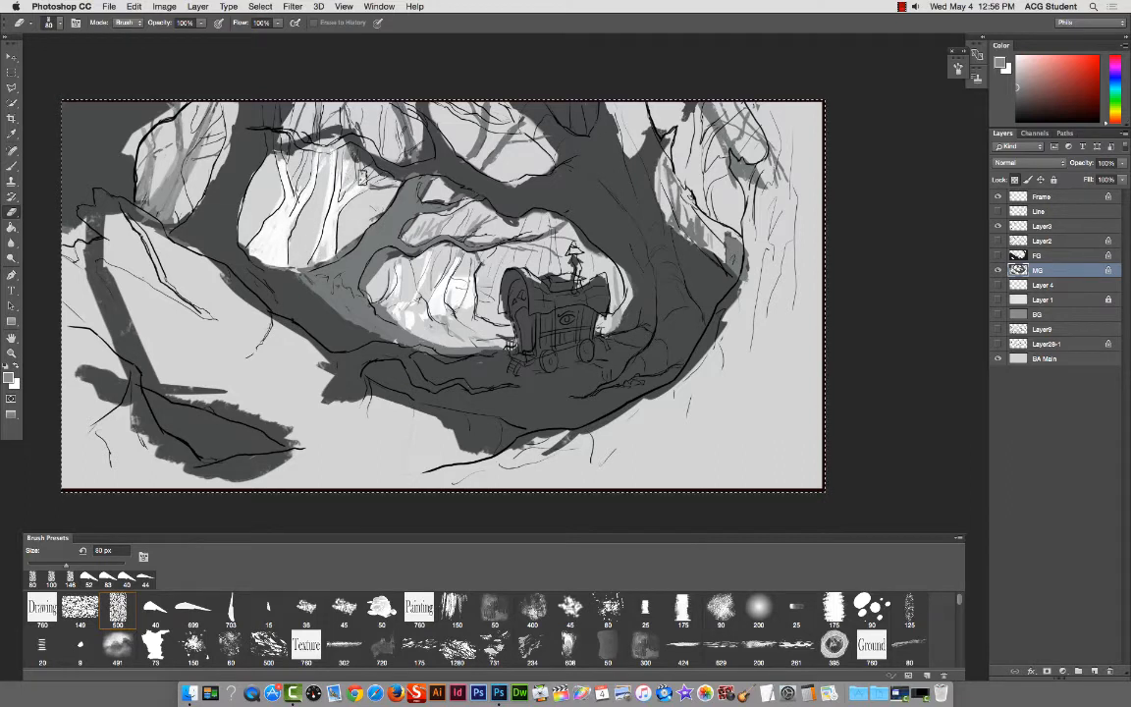
pyautogui.moveTo(201, 149)
pyautogui.mouseDown()
pyautogui.moveTo(178, 174)
pyautogui.moveTo(187, 119)
pyautogui.moveTo(160, 153)
pyautogui.moveTo(166, 128)
pyautogui.moveTo(151, 153)
pyautogui.moveTo(153, 200)
pyautogui.moveTo(143, 191)
pyautogui.moveTo(173, 210)
pyautogui.mouseUp()
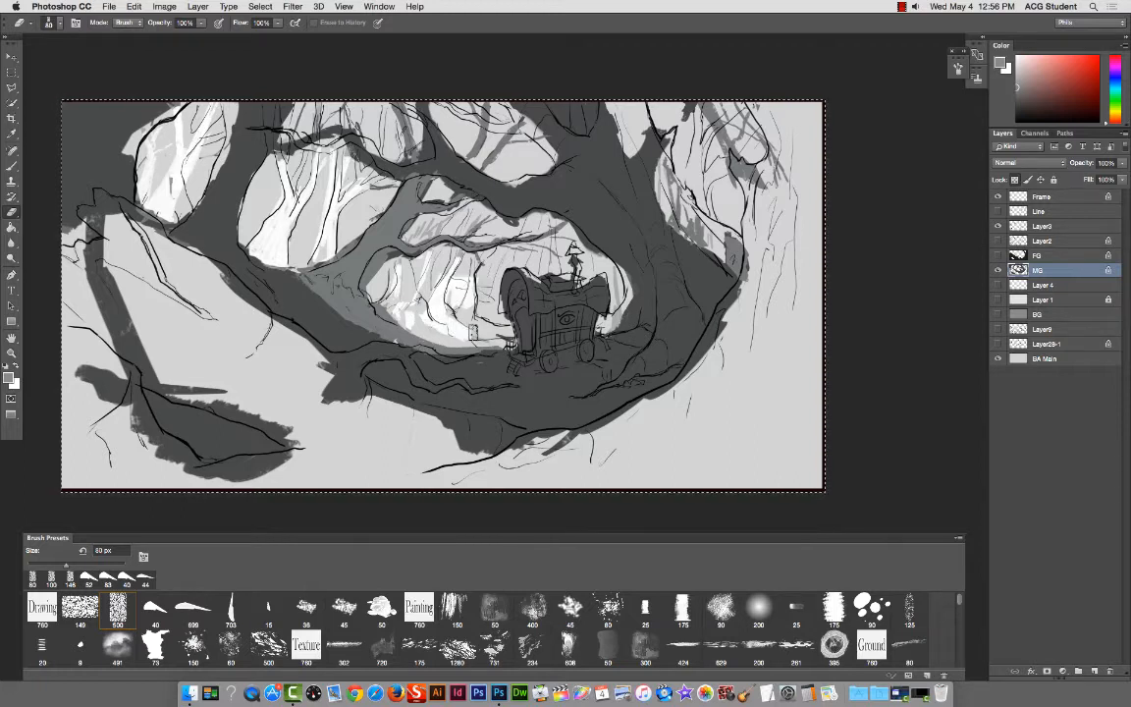
pyautogui.moveTo(438, 297); pyautogui.dragTo(494, 337)
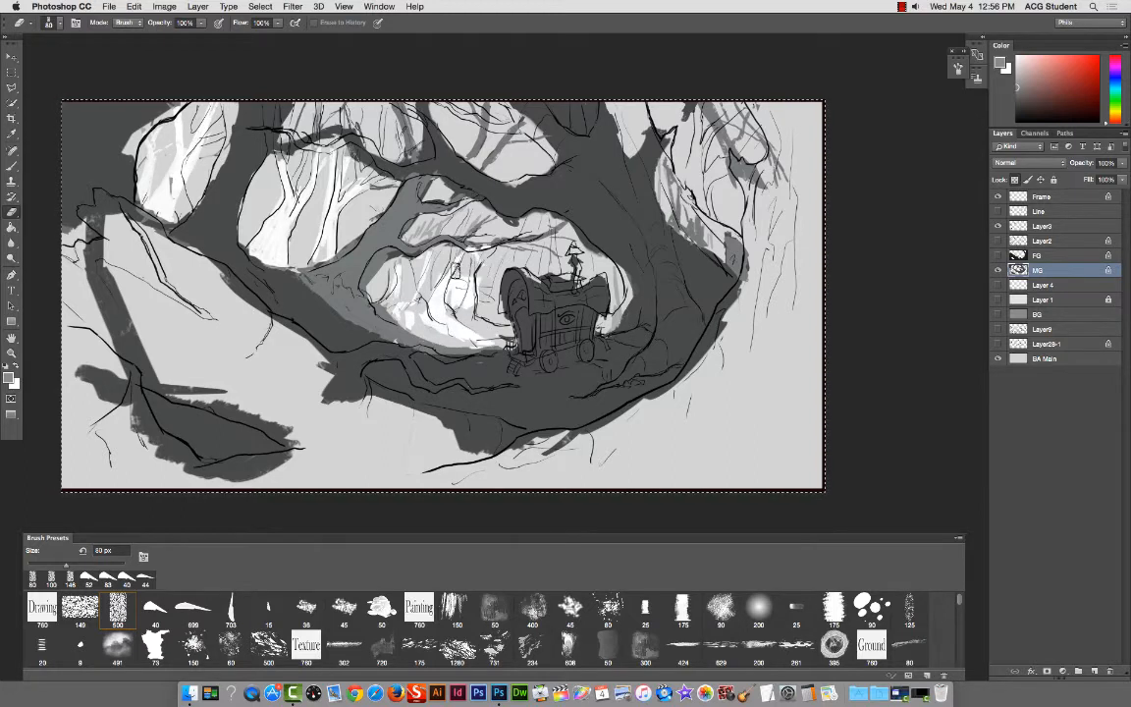
# Step: Erase the distant branches above the caravan on the MG layer, stepping back two changes before redoing the strokes
pyautogui.moveTo(427, 207)
pyautogui.mouseDown()
pyautogui.moveTo(471, 202)
pyautogui.moveTo(429, 191)
pyautogui.moveTo(382, 213)
pyautogui.moveTo(503, 205)
pyautogui.mouseUp()
pyautogui.press('super+alt+z')
pyautogui.press('super+alt+z')
pyautogui.moveTo(565, 231)
pyautogui.mouseDown()
pyautogui.moveTo(614, 287)
pyautogui.moveTo(612, 320)
pyautogui.moveTo(623, 293)
pyautogui.moveTo(535, 234)
pyautogui.moveTo(479, 249)
pyautogui.moveTo(432, 238)
pyautogui.moveTo(407, 180)
pyautogui.mouseUp()
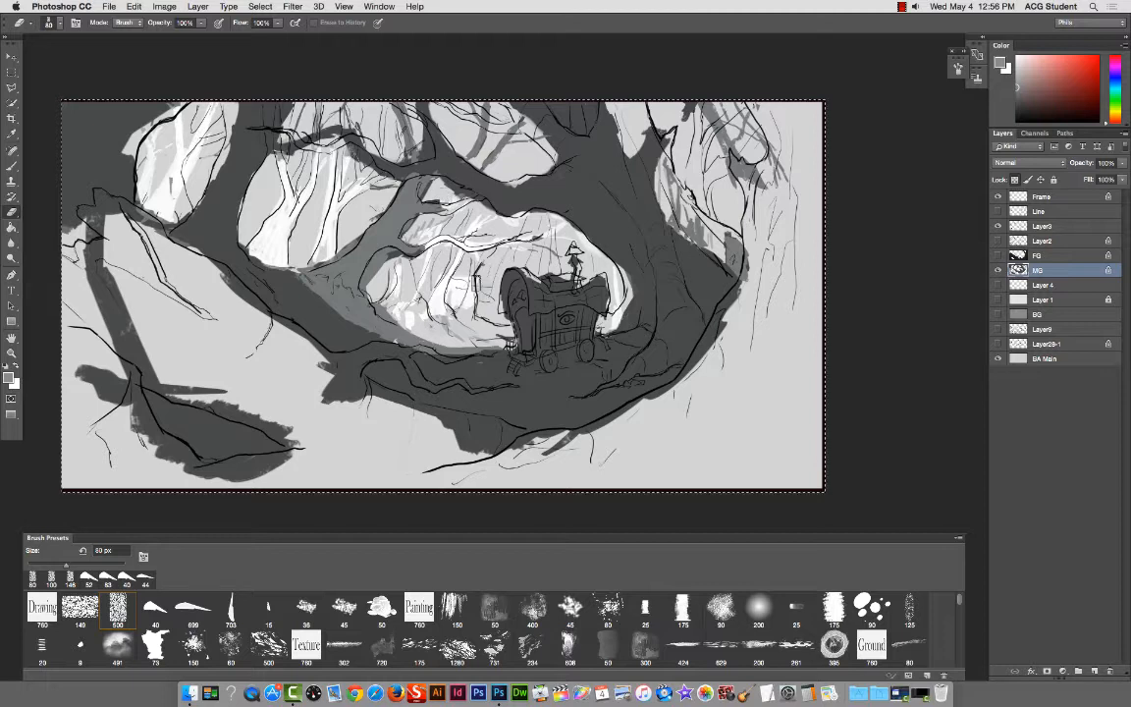
pyautogui.moveTo(439, 243); pyautogui.dragTo(423, 282)
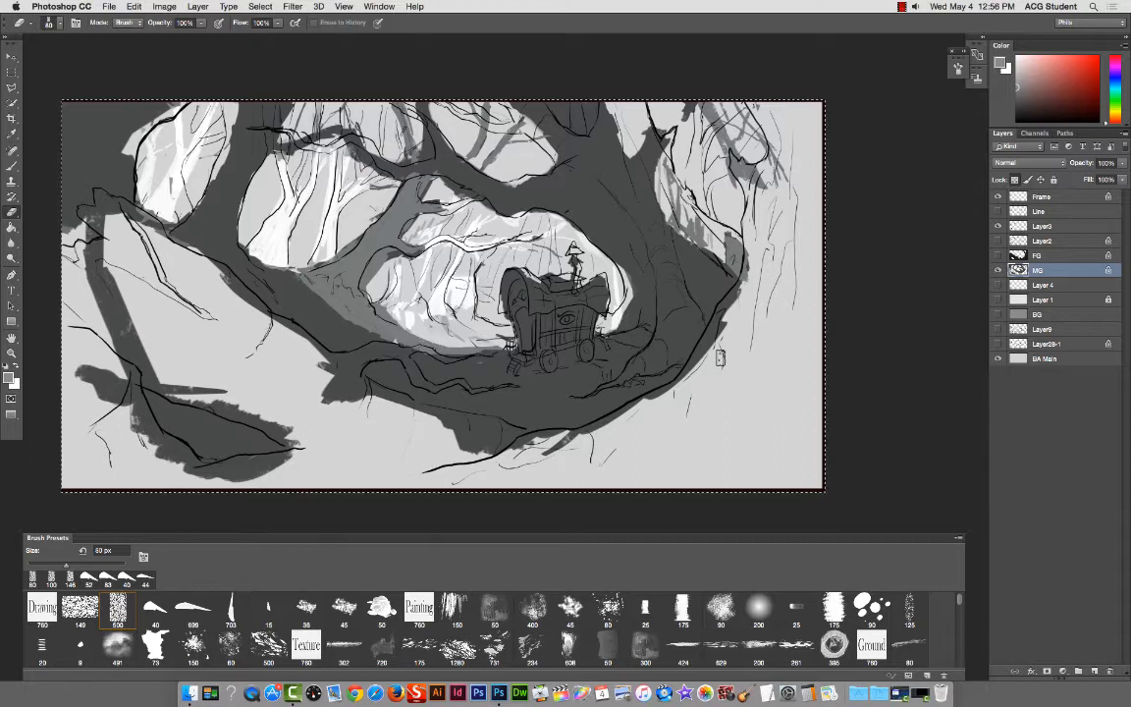
# Step: Clear the whole-canvas selection and outline a small area at the top of the mid-gray tree with the freehand Lasso
pyautogui.press('l')
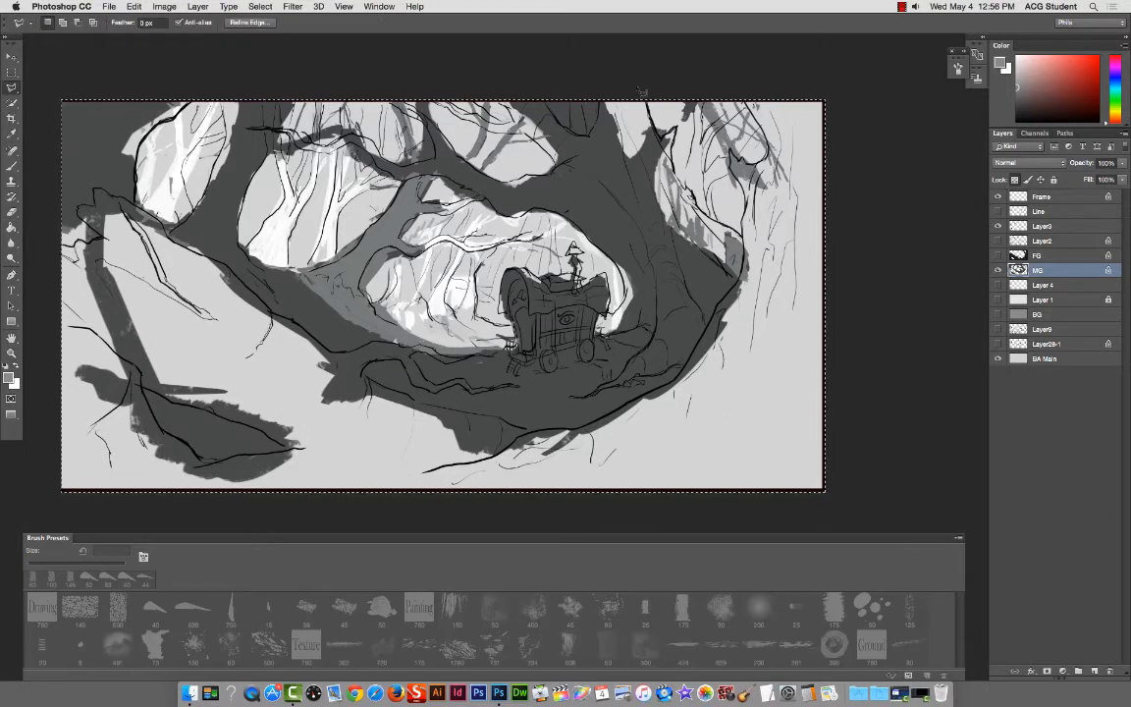
pyautogui.press('super+d')
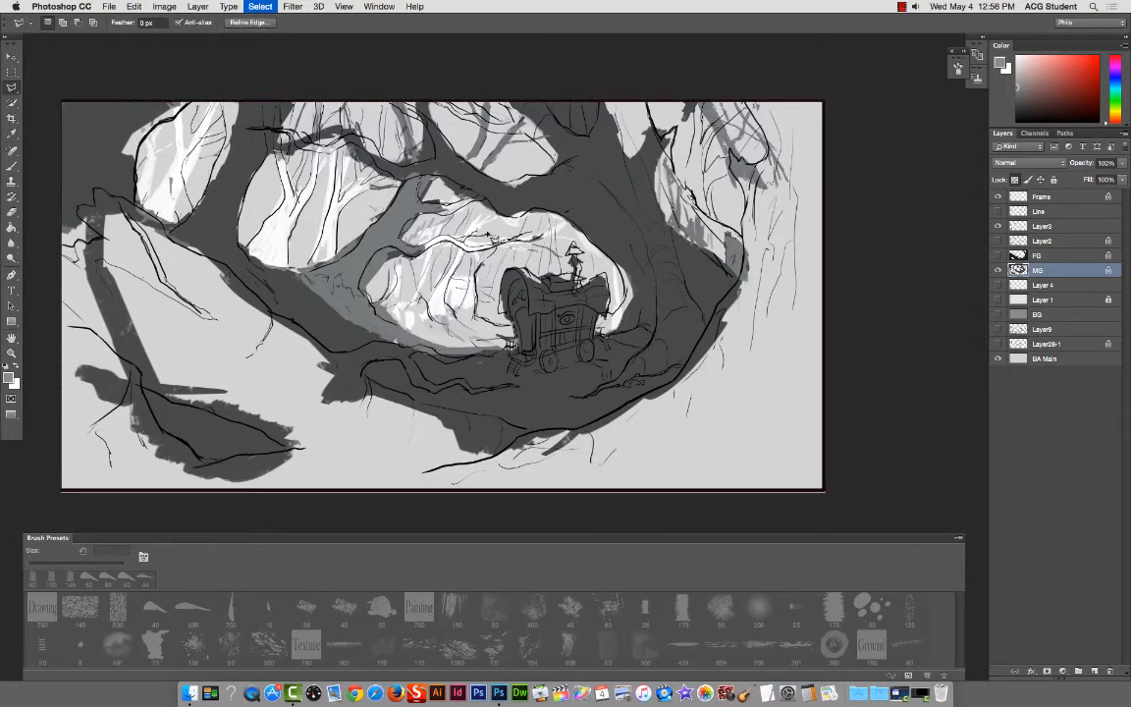
pyautogui.rightClick(18, 87)
pyautogui.click(44, 78)
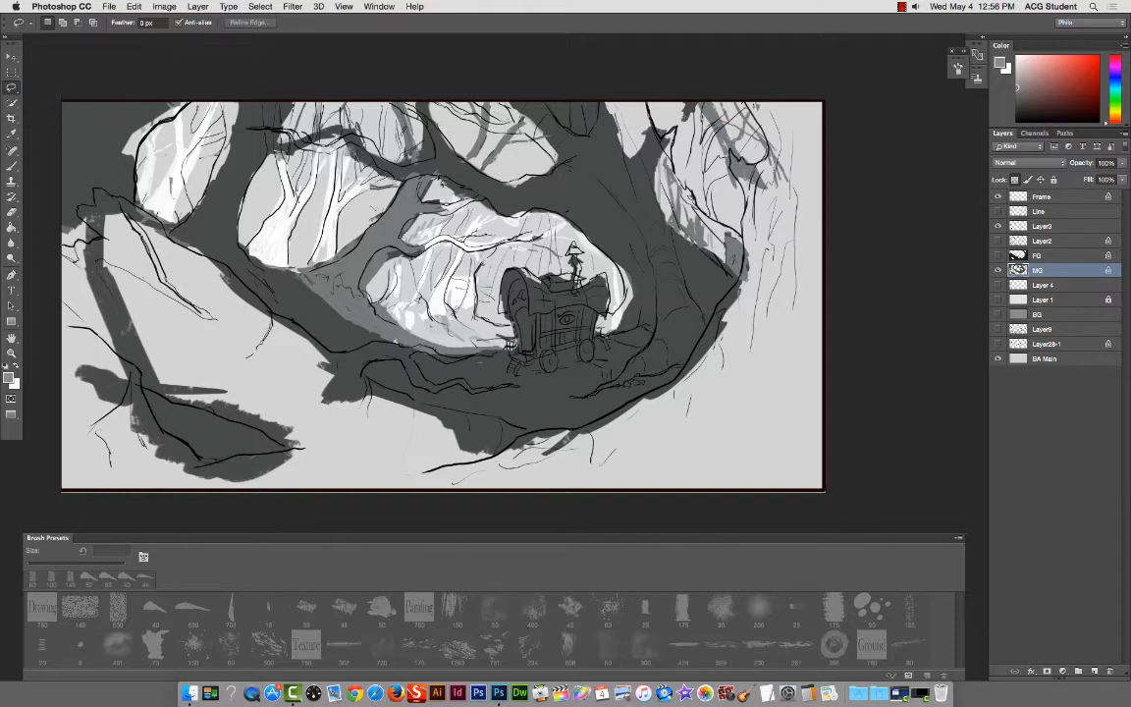
pyautogui.moveTo(419, 185); pyautogui.dragTo(439, 179)
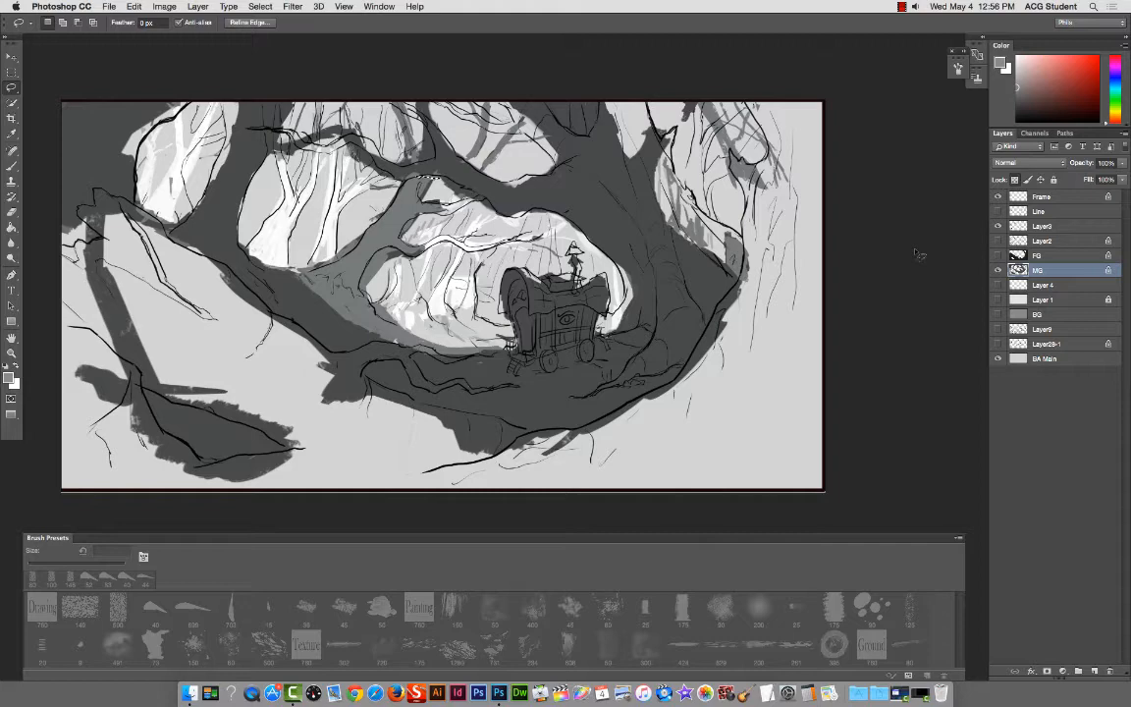
# Step: Toggle MG to check its content, unlock the MG, FG and Layer2 layers, and show Layer2
pyautogui.click(997, 271)
pyautogui.click(997, 271)
pyautogui.click(996, 269)
pyautogui.click(996, 270)
pyautogui.click(1053, 180)
pyautogui.click(1053, 181)
pyautogui.click(1094, 255)
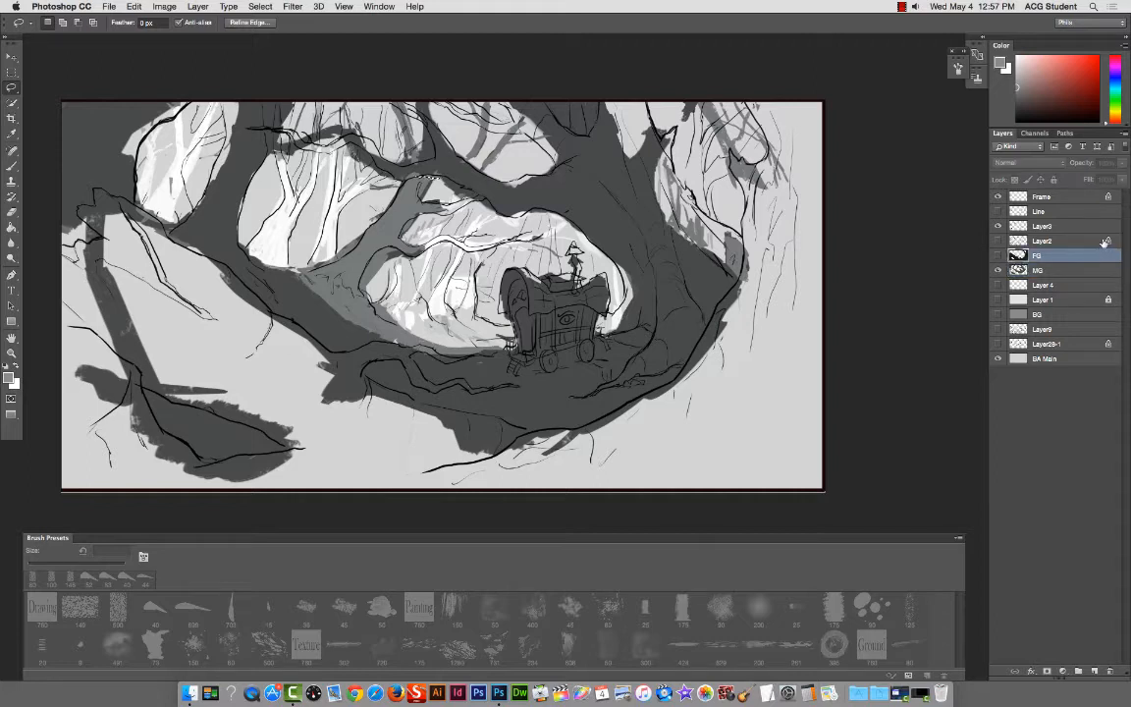
pyautogui.click(1076, 242)
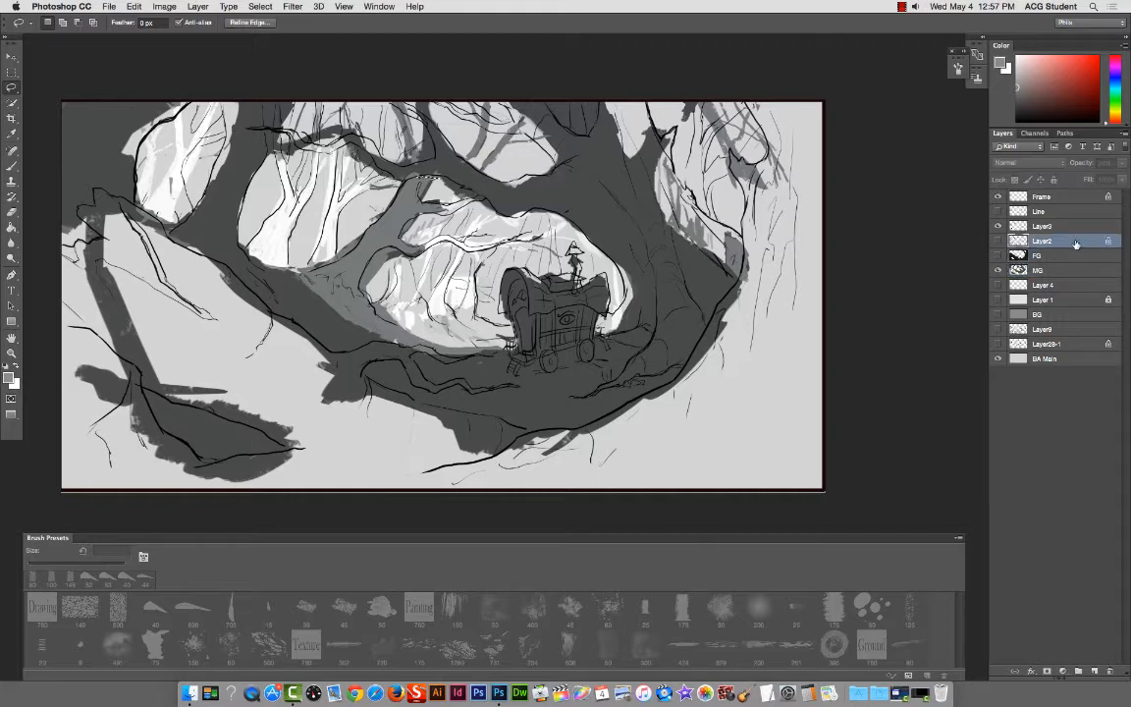
pyautogui.click(997, 241)
# Step: Toggle the FG and MG layers repeatedly to compare their value groups, clearing the Lasso selection and leaving MG visible
pyautogui.click(997, 257)
pyautogui.click(998, 256)
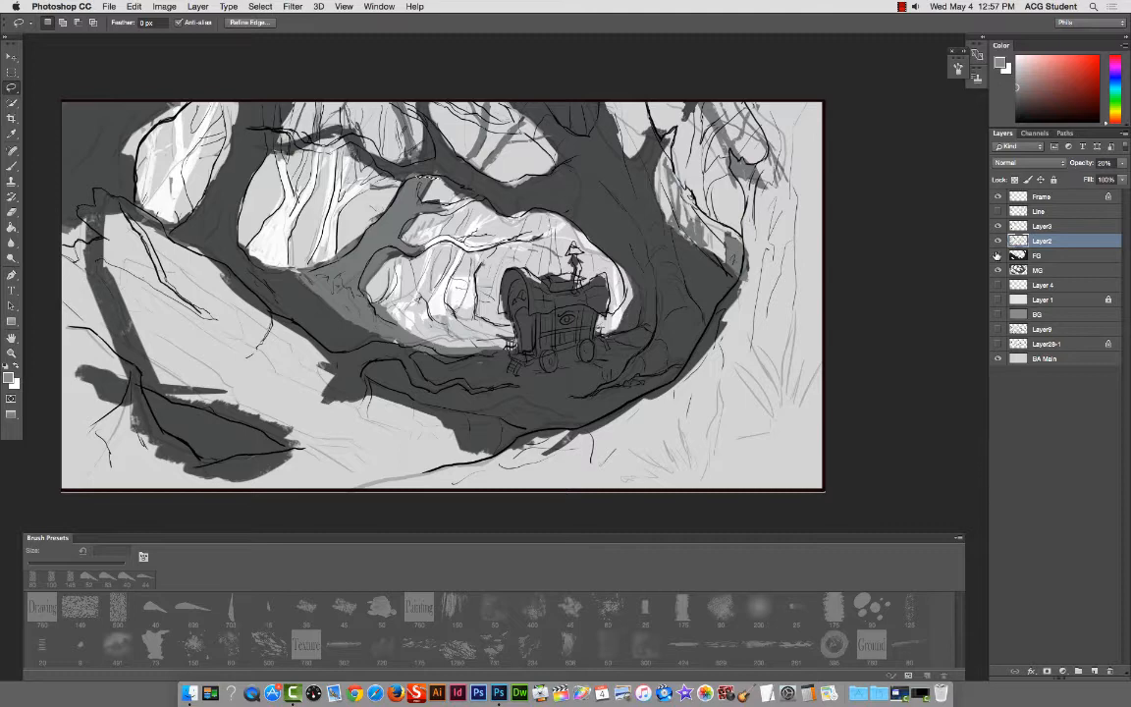
pyautogui.click(997, 256)
pyautogui.click(998, 256)
pyautogui.click(998, 257)
pyautogui.click(998, 256)
pyautogui.press('super+d')
pyautogui.click(998, 271)
pyautogui.click(997, 270)
pyautogui.click(997, 271)
pyautogui.click(997, 271)
pyautogui.click(998, 271)
pyautogui.click(998, 272)
# Step: Hide the BA Main layer, leave MG visible over transparency, and try to erase with the hidden FG layer selected
pyautogui.press('e')
pyautogui.click(1057, 255)
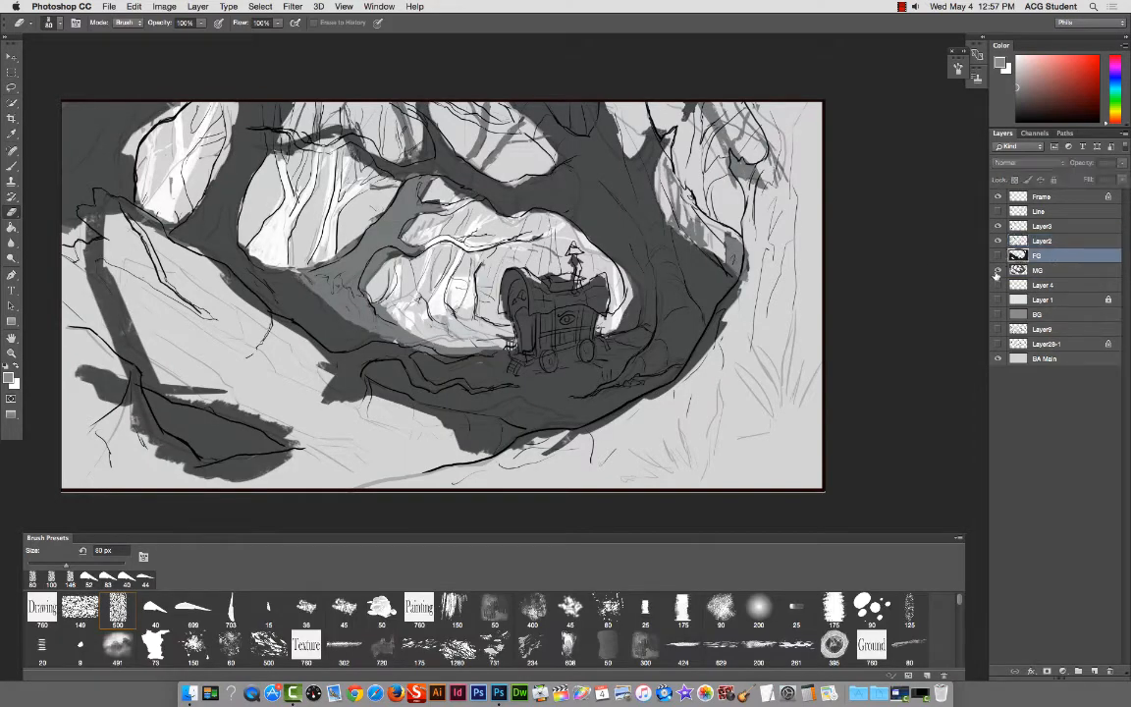
pyautogui.click(999, 271)
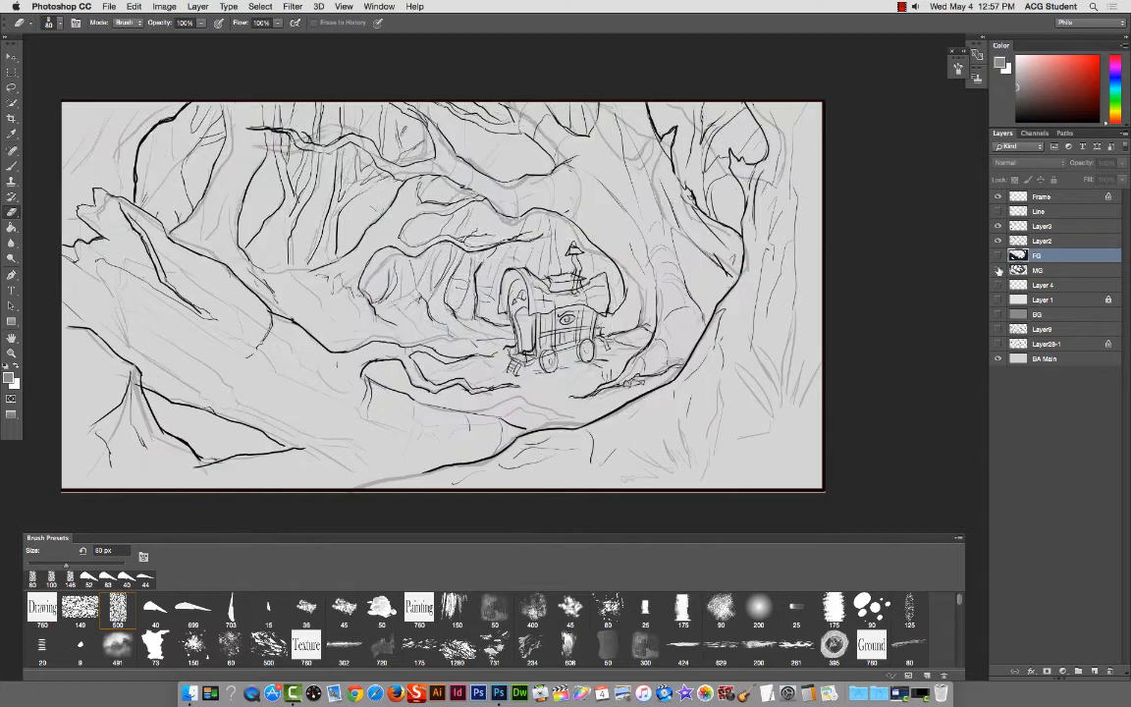
pyautogui.click(998, 359)
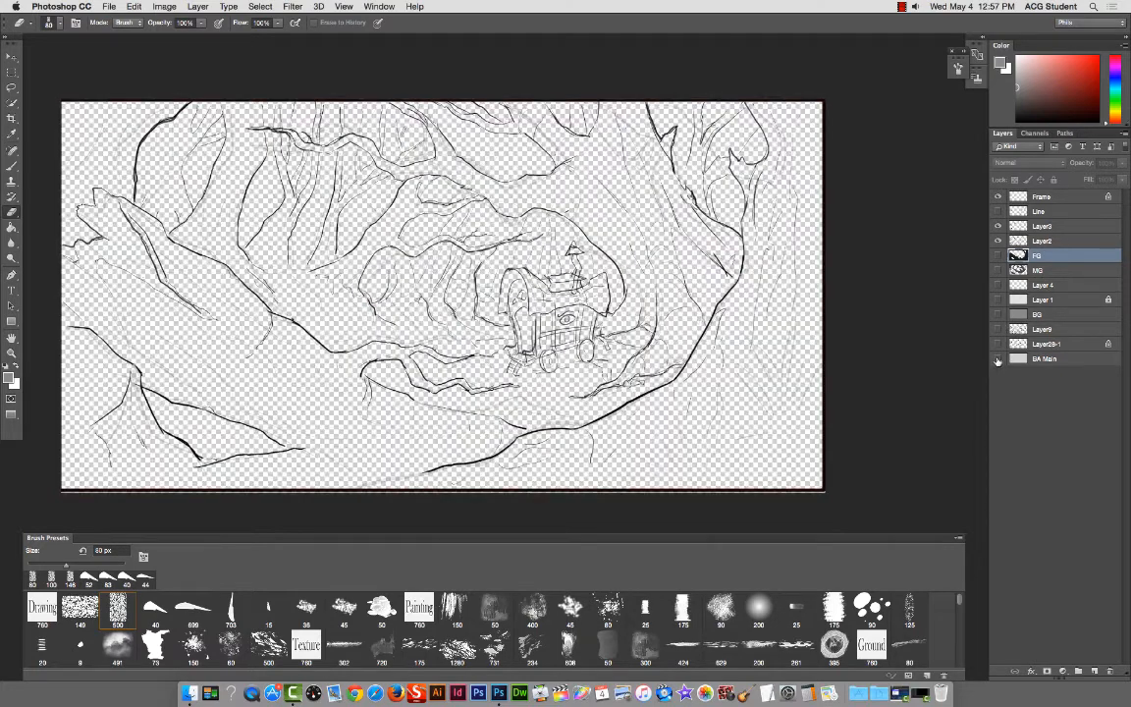
pyautogui.click(998, 271)
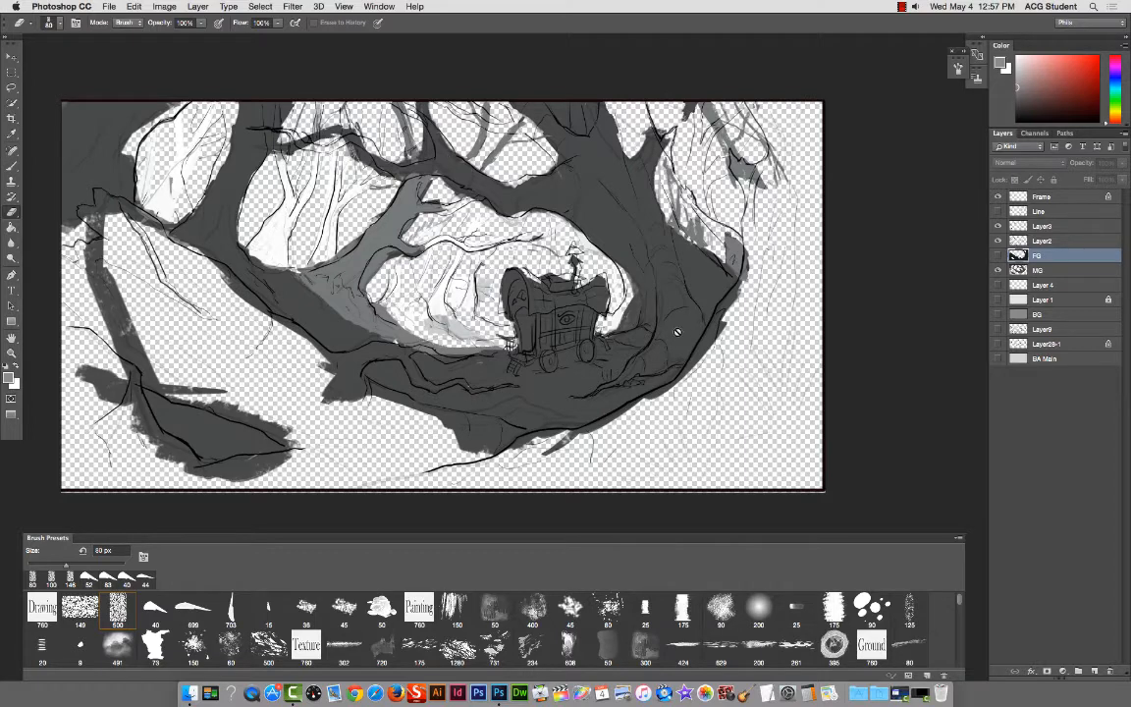
pyautogui.click(519, 258)
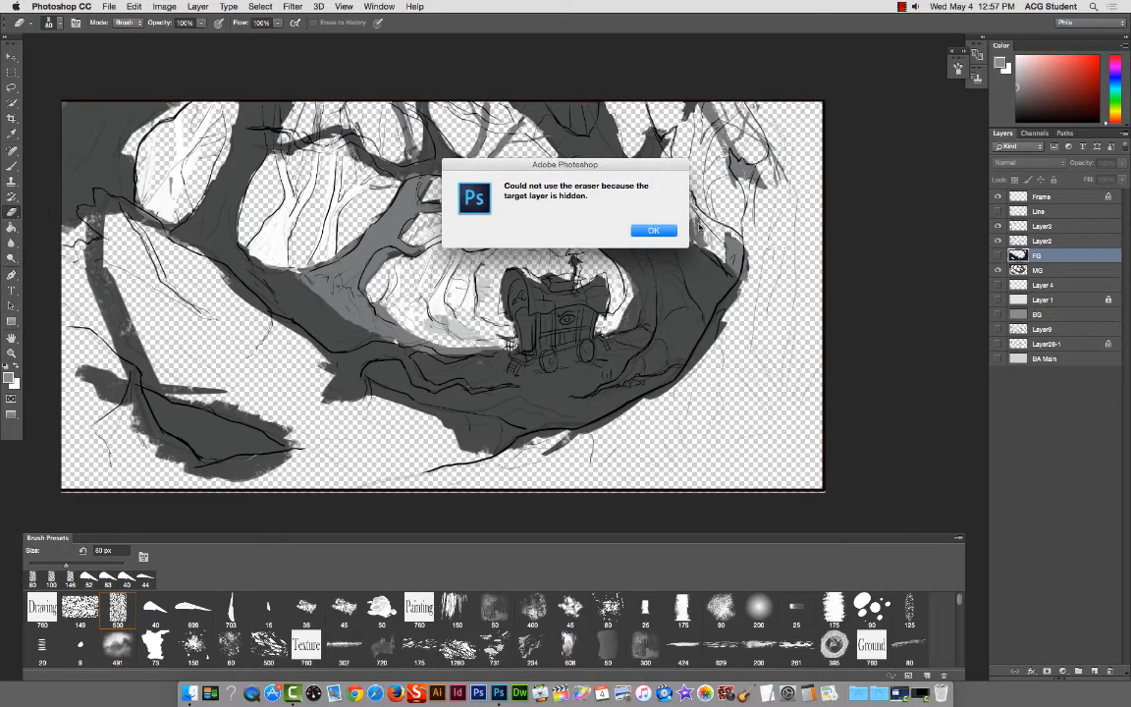
pyautogui.press('Return')
# Step: Select the MG layer and erase the remaining distant trees in the openings and around the caravan with the 80 px Eraser
pyautogui.click(1054, 271)
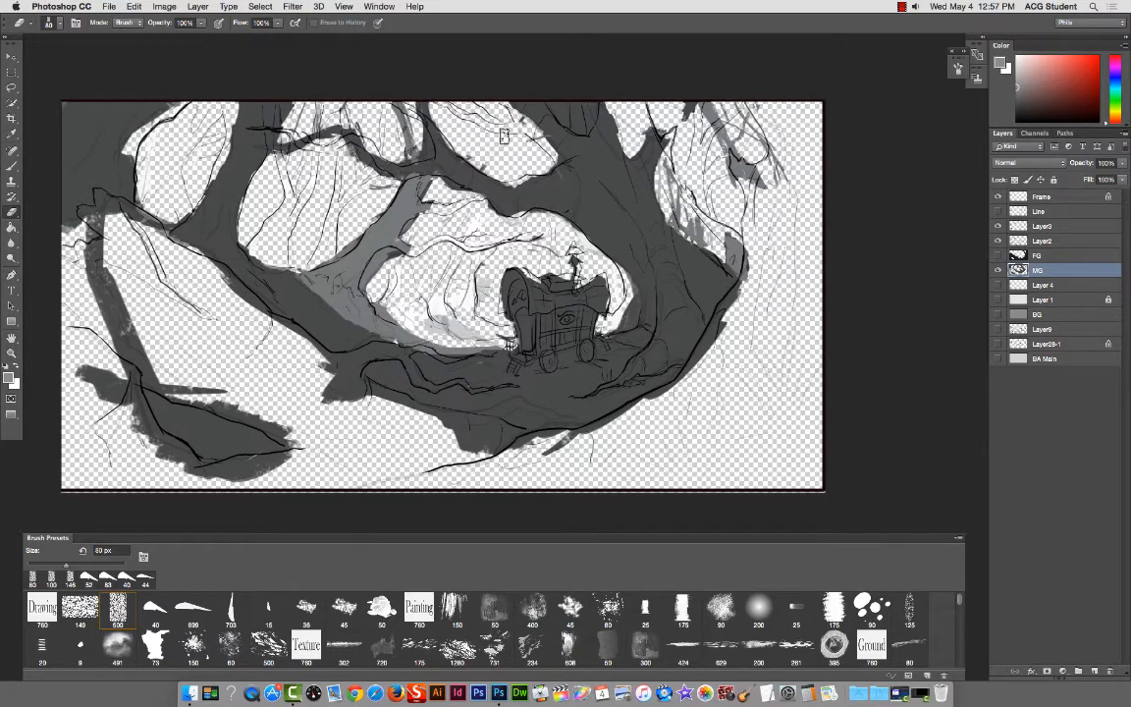
pyautogui.moveTo(603, 94); pyautogui.dragTo(762, 201)
pyautogui.moveTo(684, 195)
pyautogui.mouseDown()
pyautogui.moveTo(704, 226)
pyautogui.moveTo(738, 263)
pyautogui.mouseUp()
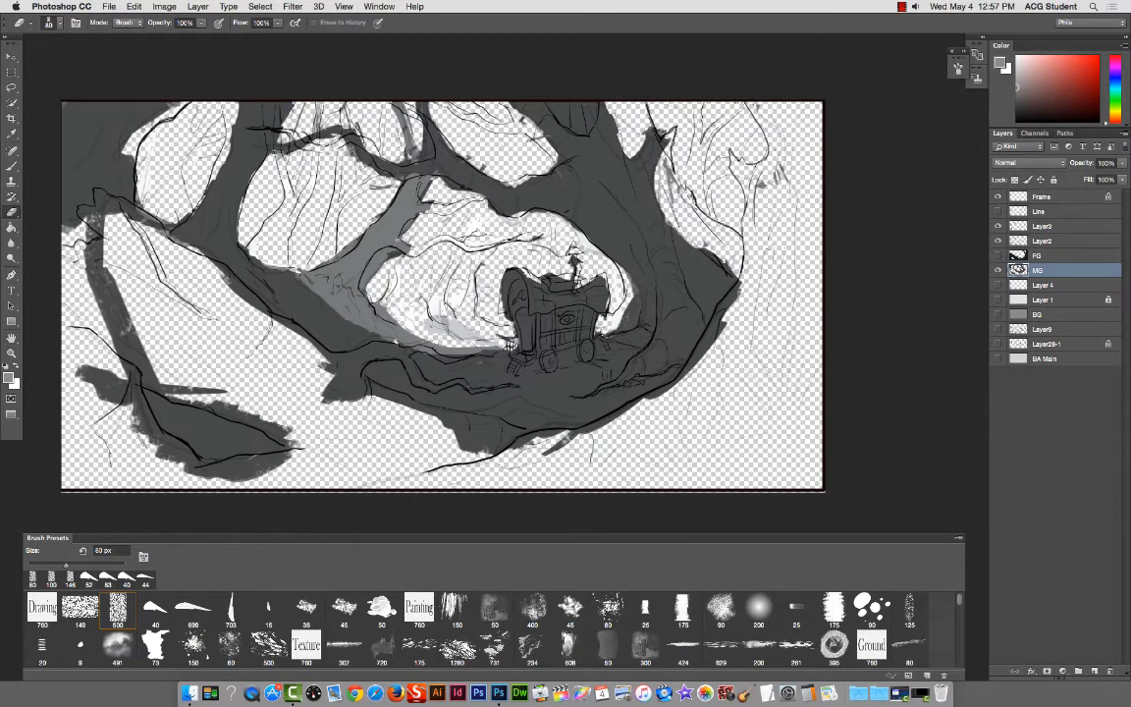
pyautogui.moveTo(383, 275)
pyautogui.mouseDown()
pyautogui.moveTo(388, 289)
pyautogui.moveTo(424, 295)
pyautogui.mouseUp()
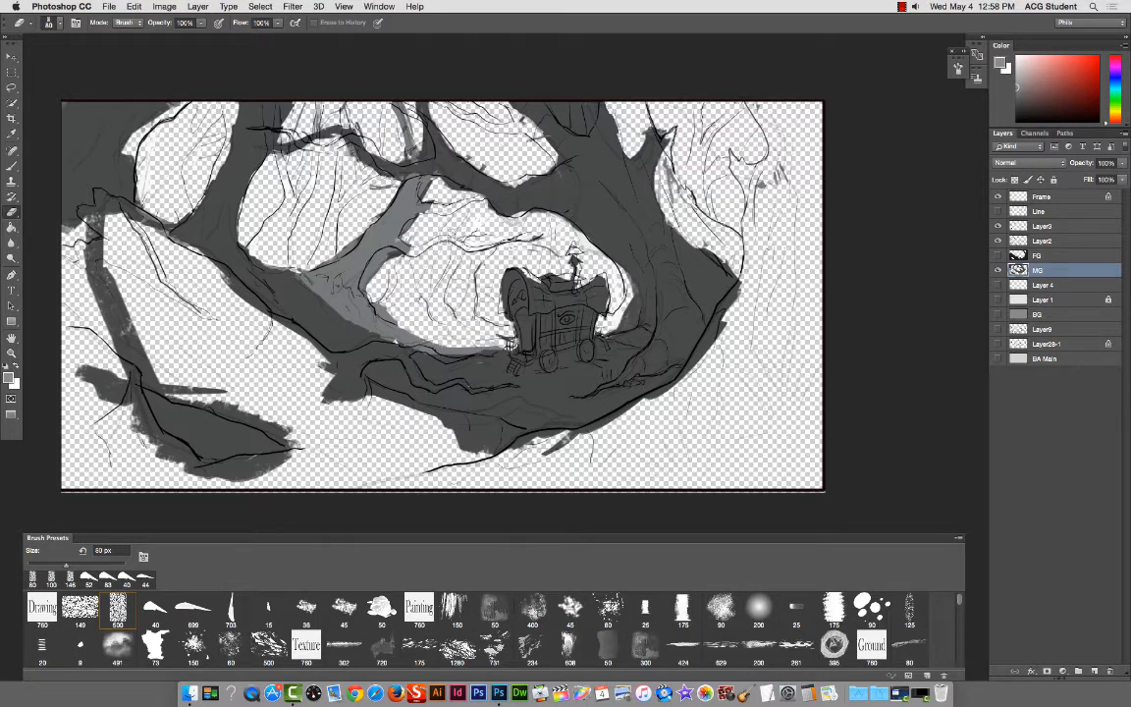
pyautogui.moveTo(481, 160); pyautogui.dragTo(470, 157)
pyautogui.moveTo(424, 201); pyautogui.dragTo(412, 192)
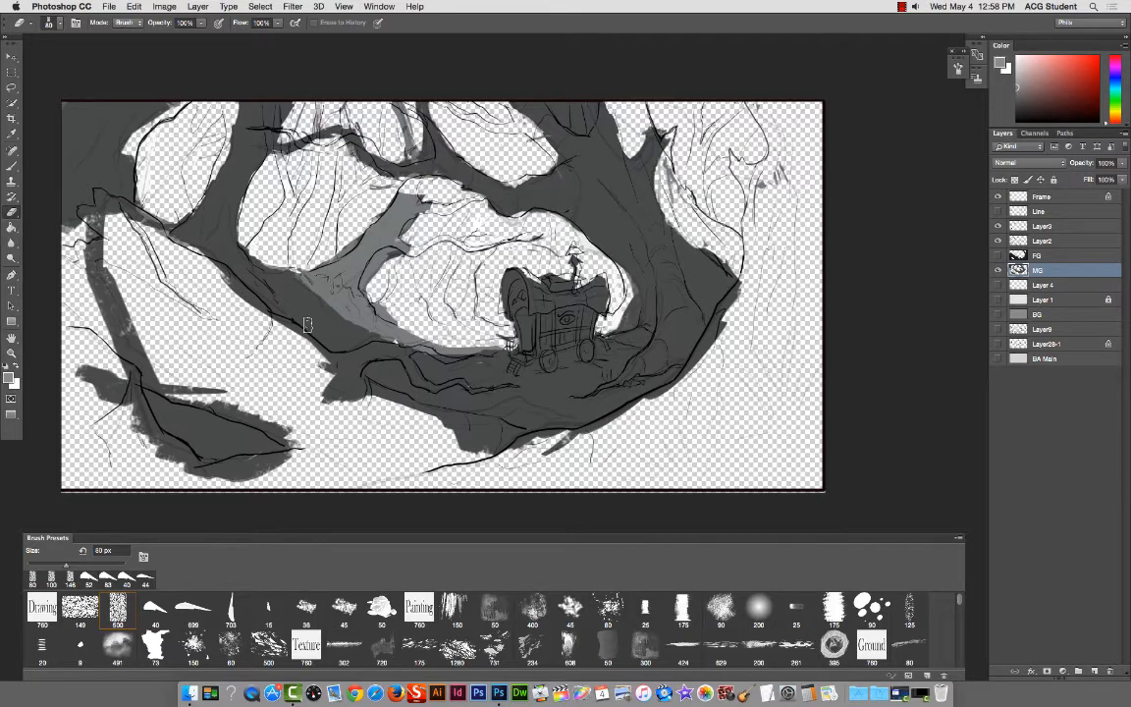
# Step: Sample the mid-gray tree's color (#757979) as the foreground color and erase that tree and the stray upper branches from MG
pyautogui.click(9, 378)
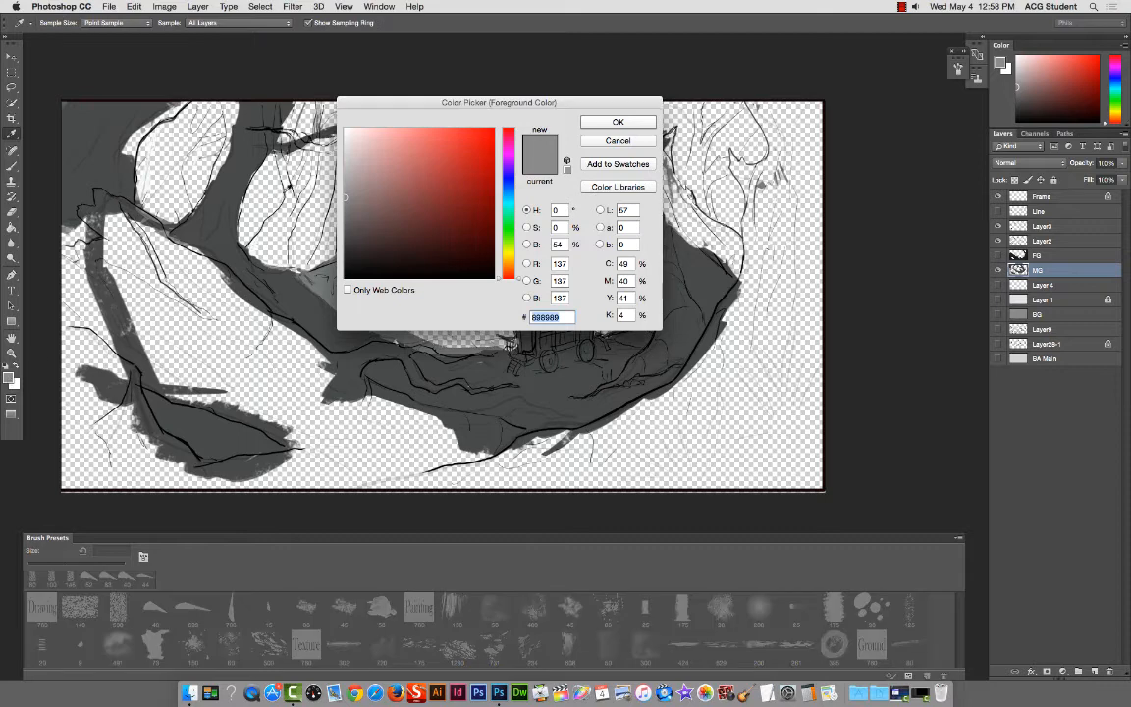
pyautogui.click(330, 281)
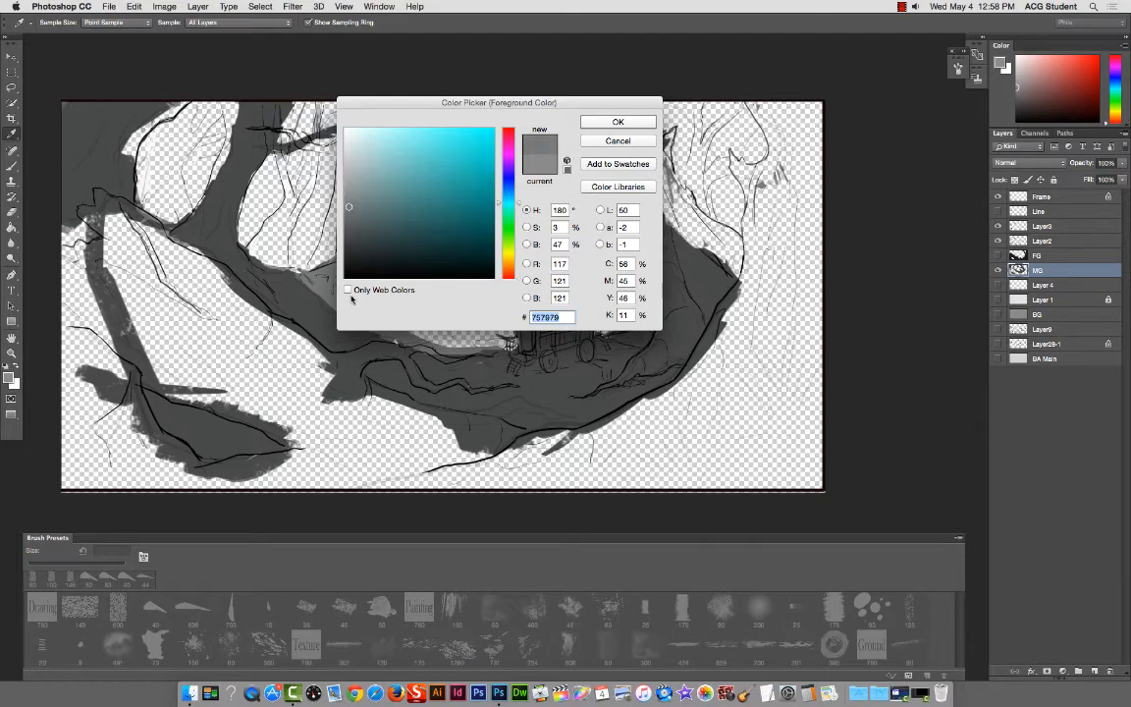
pyautogui.press('Return')
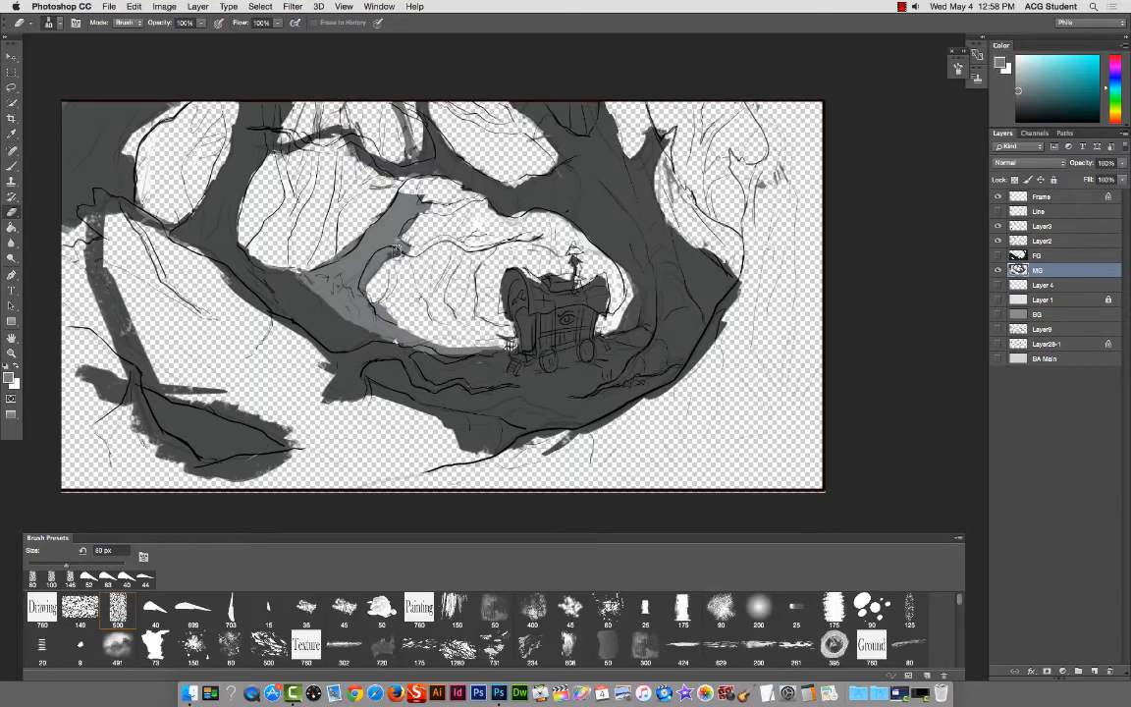
pyautogui.moveTo(412, 192)
pyautogui.mouseDown()
pyautogui.moveTo(438, 254)
pyautogui.moveTo(337, 240)
pyautogui.moveTo(333, 260)
pyautogui.moveTo(375, 287)
pyautogui.moveTo(305, 264)
pyautogui.moveTo(369, 313)
pyautogui.moveTo(297, 263)
pyautogui.moveTo(396, 328)
pyautogui.moveTo(485, 340)
pyautogui.moveTo(360, 315)
pyautogui.moveTo(320, 279)
pyautogui.mouseUp()
pyautogui.moveTo(351, 116)
pyautogui.mouseDown()
pyautogui.moveTo(372, 132)
pyautogui.moveTo(389, 93)
pyautogui.mouseUp()
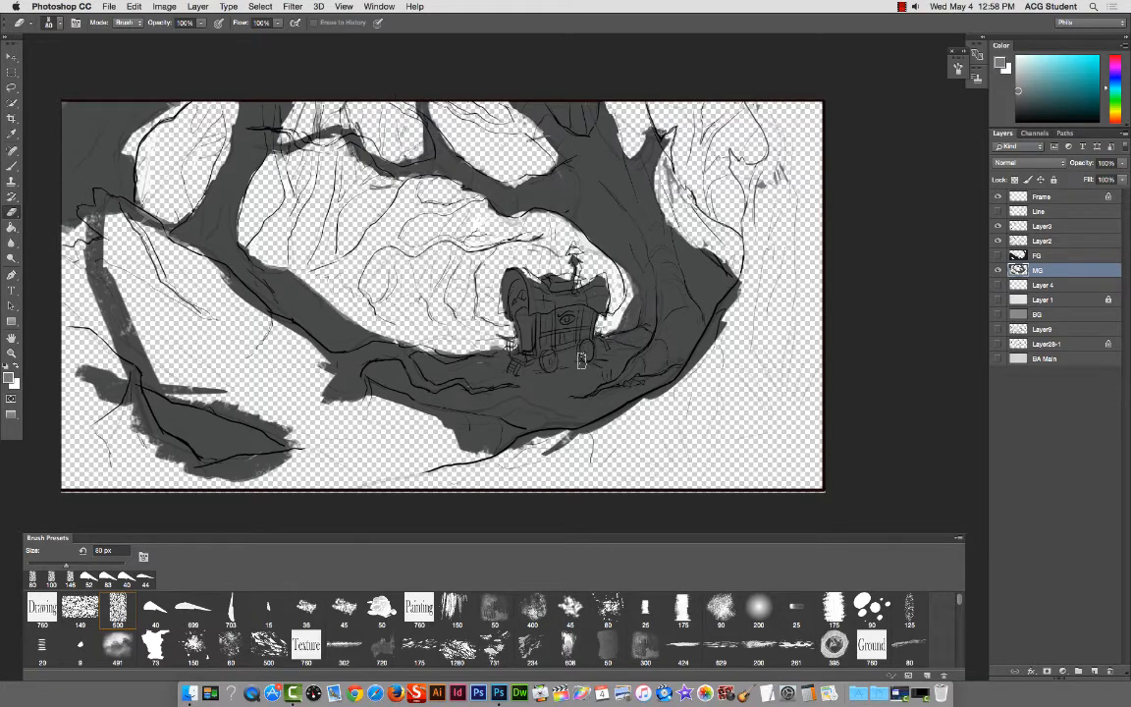
# Step: Show the FG layer and Layer 4, and rename Layer 4 as VBg1
pyautogui.click(997, 256)
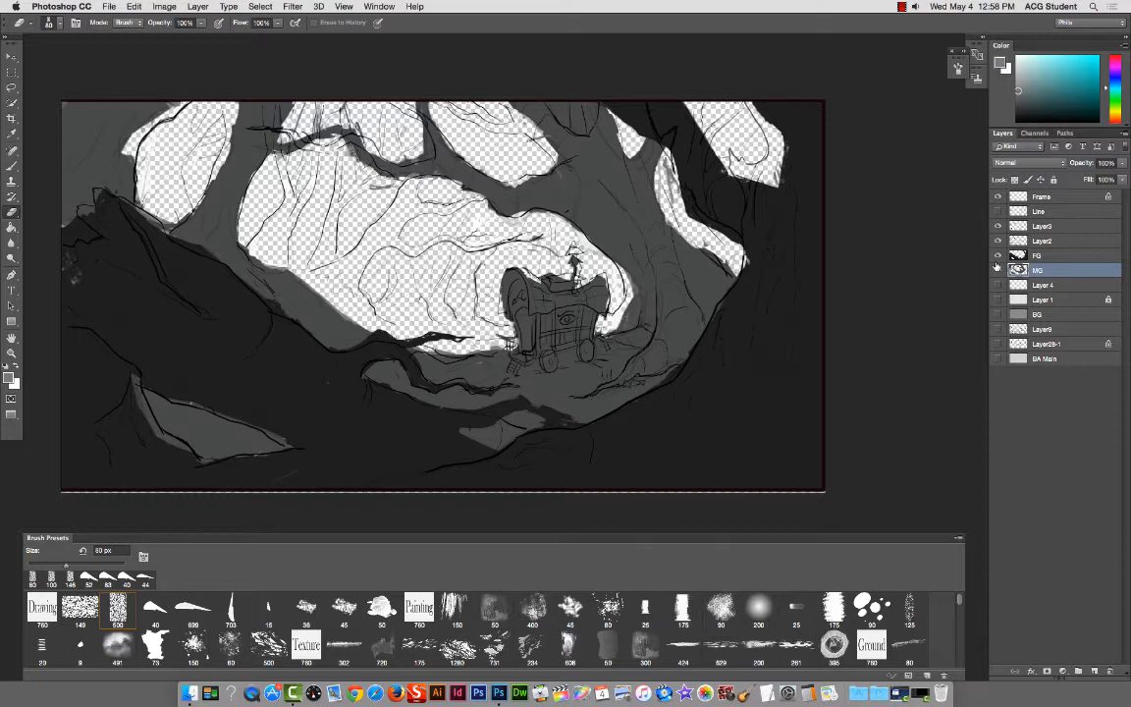
pyautogui.click(1043, 285)
pyautogui.click(998, 285)
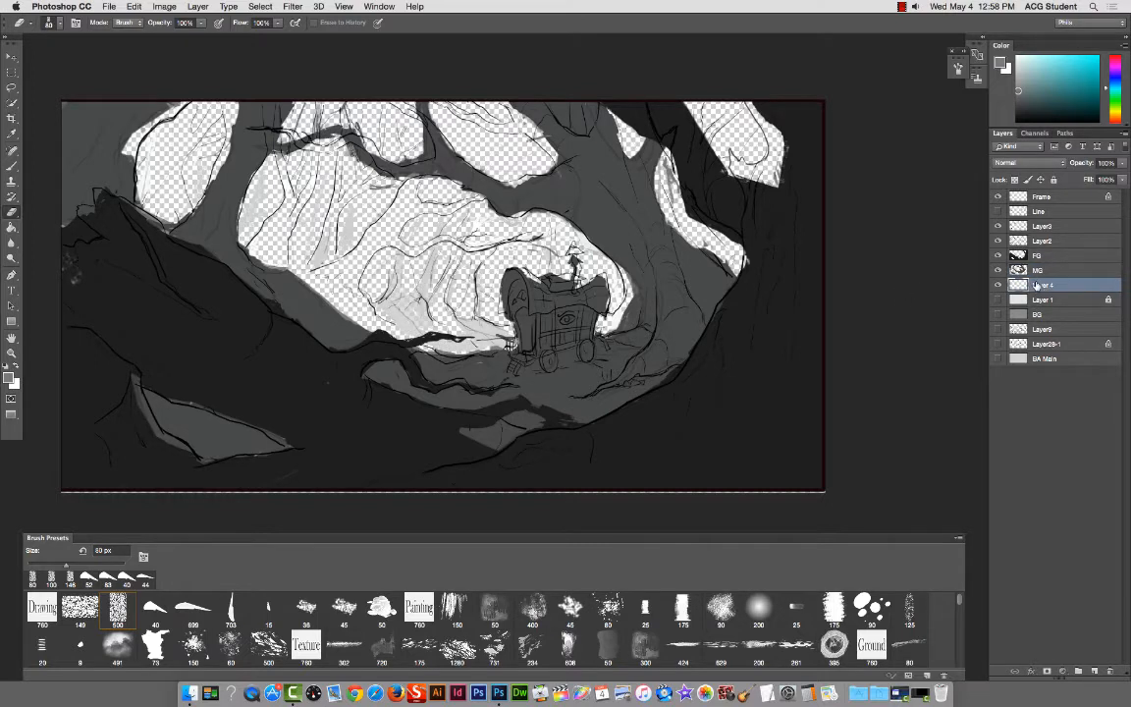
pyautogui.doubleClick(1036, 285)
# Step: Add a new layer above VBg1 and name it Bg 2
pyautogui.press('super+shift+n')
pyautogui.press('Return')
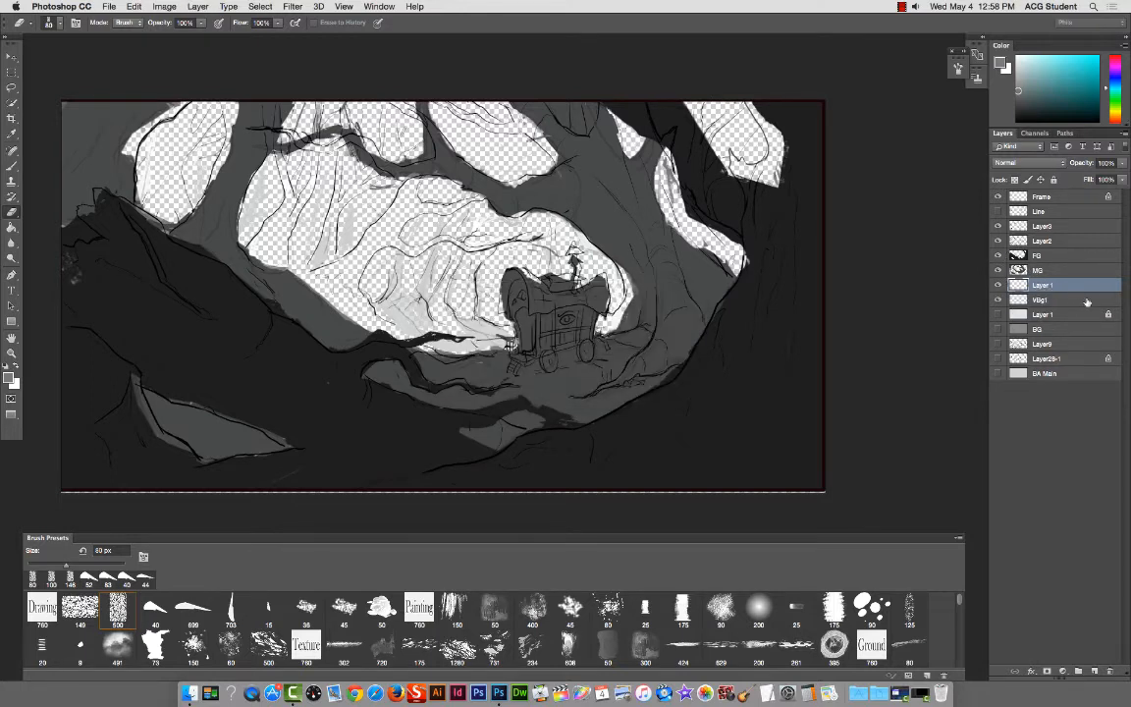
pyautogui.doubleClick(1040, 284)
# Step: Choose the 175 px brush preset, reduce it to 100 px, and paint a gray patch on Bg 2 at the mid-gray tree's base
pyautogui.press('b')
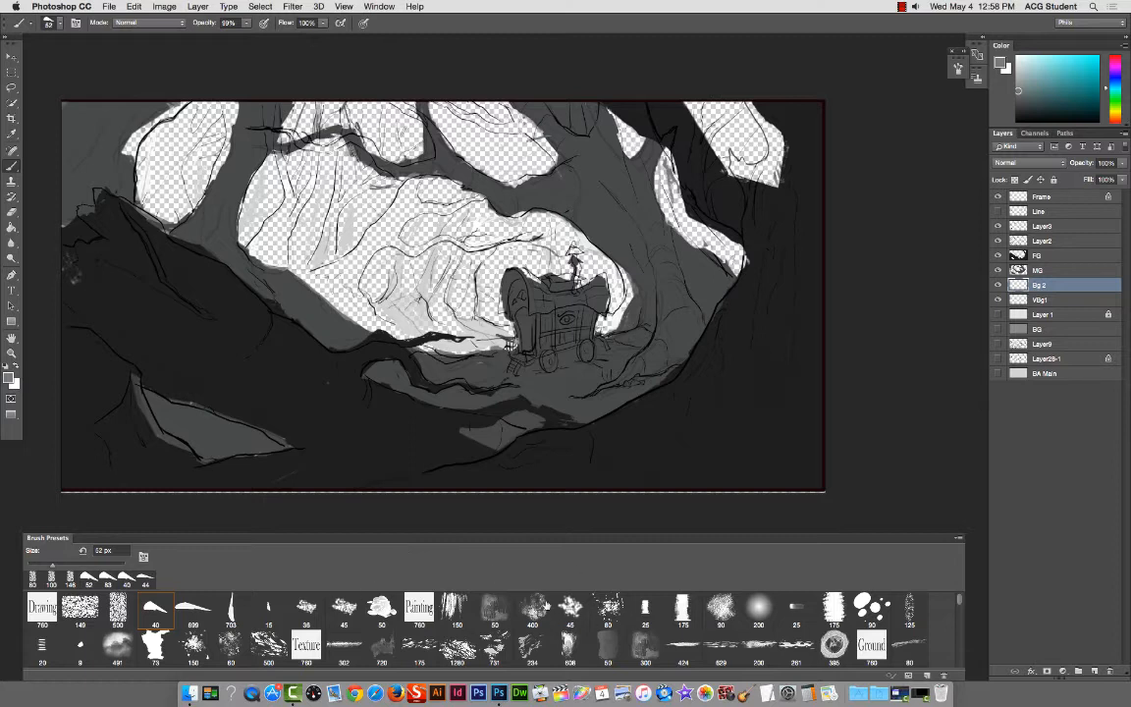
pyautogui.press('[')
pyautogui.press('[')
pyautogui.press('[')
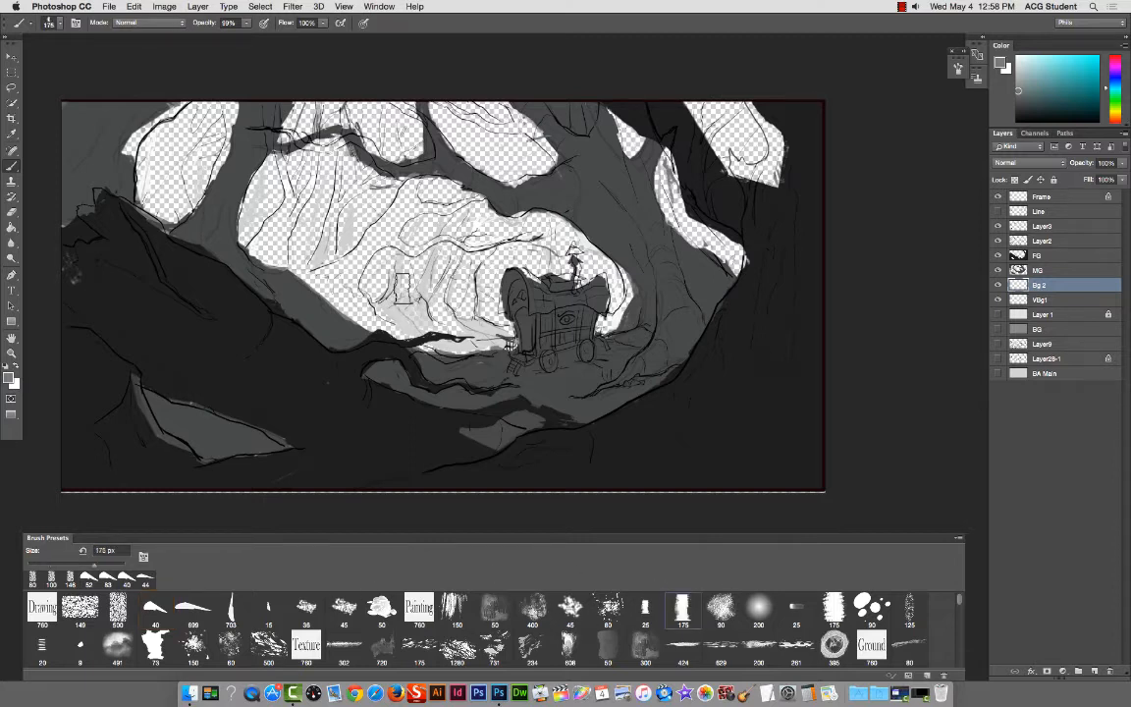
pyautogui.moveTo(344, 261)
pyautogui.mouseDown()
pyautogui.moveTo(347, 275)
pyautogui.moveTo(355, 262)
pyautogui.moveTo(346, 278)
pyautogui.moveTo(350, 258)
pyautogui.mouseUp()
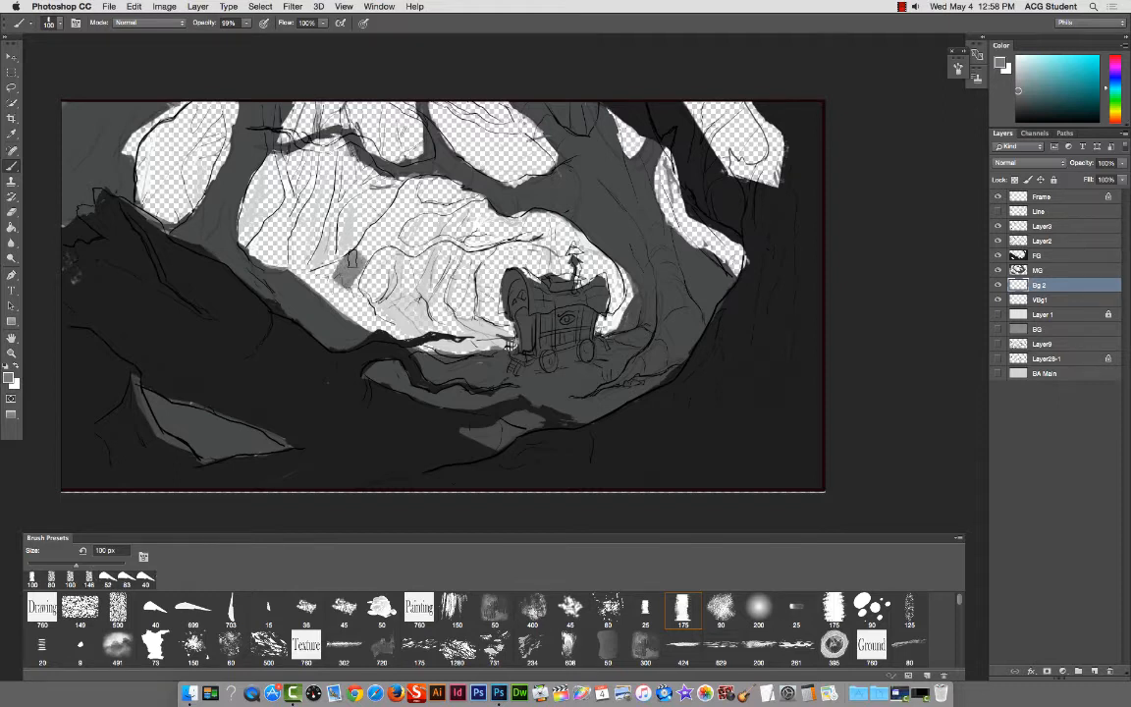
# Step: Reduce the brush to 80 px and paint the gray slope and a tree base in the large opening on Bg 2
pyautogui.press('[')
pyautogui.press('[')
pyautogui.press('[')
pyautogui.press('[')
pyautogui.press('[')
pyautogui.moveTo(391, 273)
pyautogui.mouseDown()
pyautogui.moveTo(316, 277)
pyautogui.moveTo(307, 288)
pyautogui.moveTo(319, 284)
pyautogui.moveTo(303, 260)
pyautogui.moveTo(359, 304)
pyautogui.mouseUp()
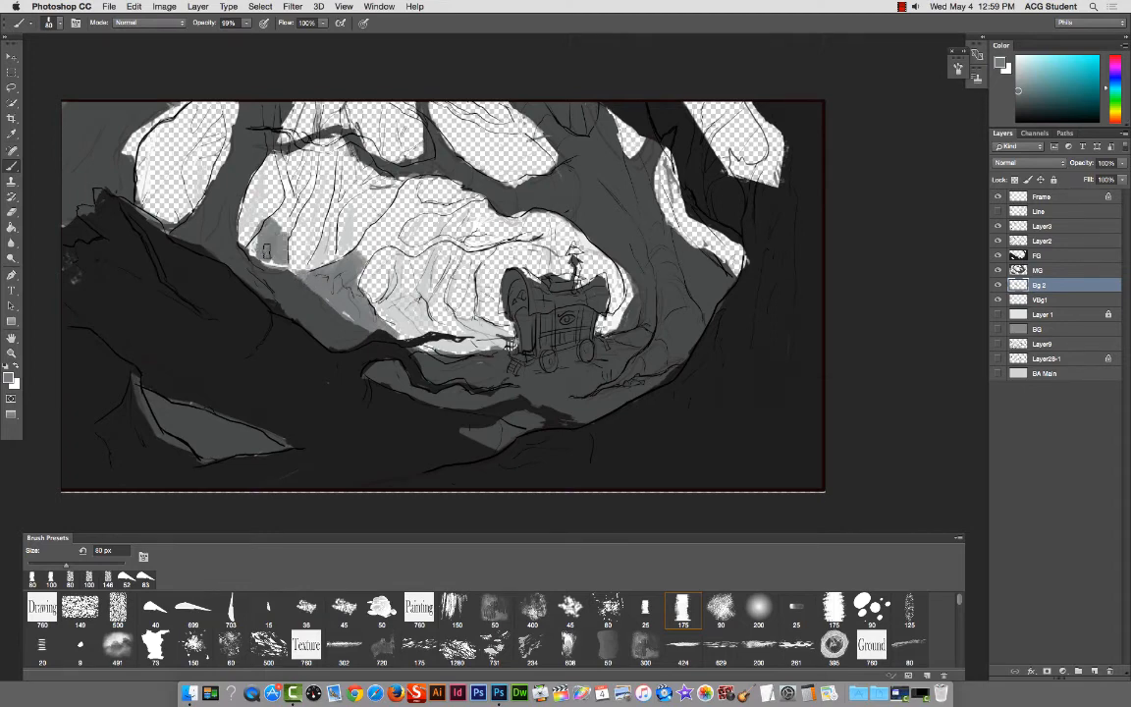
pyautogui.moveTo(270, 228)
pyautogui.mouseDown()
pyautogui.moveTo(267, 257)
pyautogui.moveTo(261, 247)
pyautogui.mouseUp()
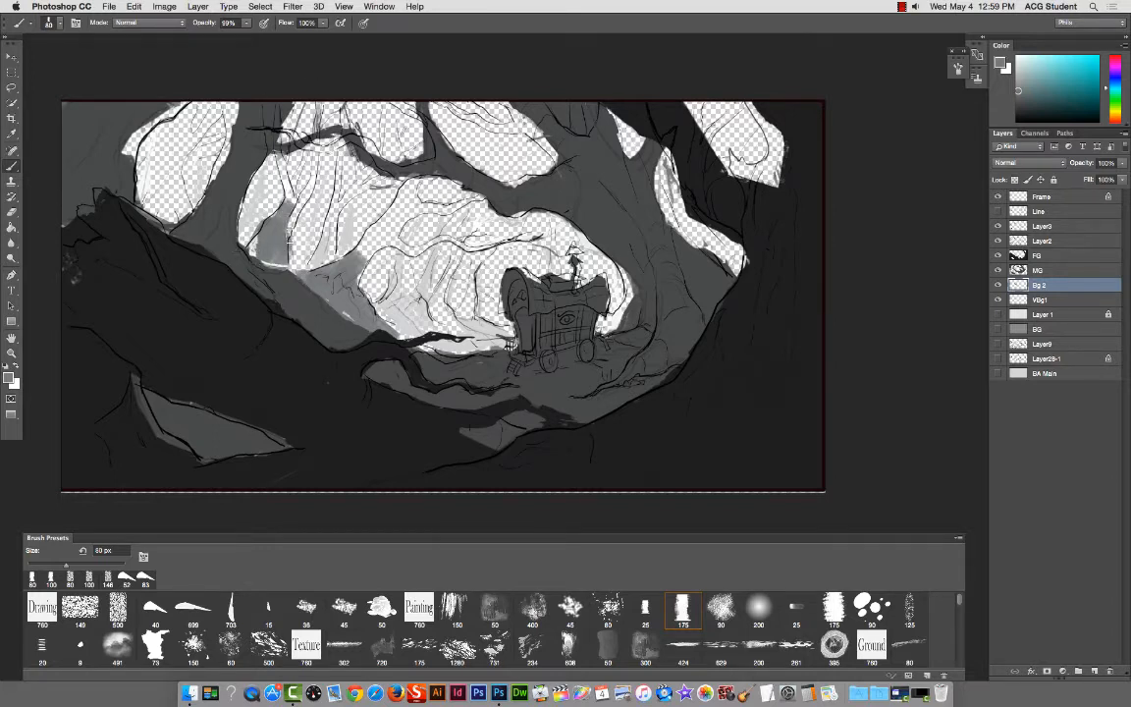
# Step: Make MG the active layer, erase its edge at the tree base beside the large opening, and sample the tree's dark gray
pyautogui.rightClick(252, 251)
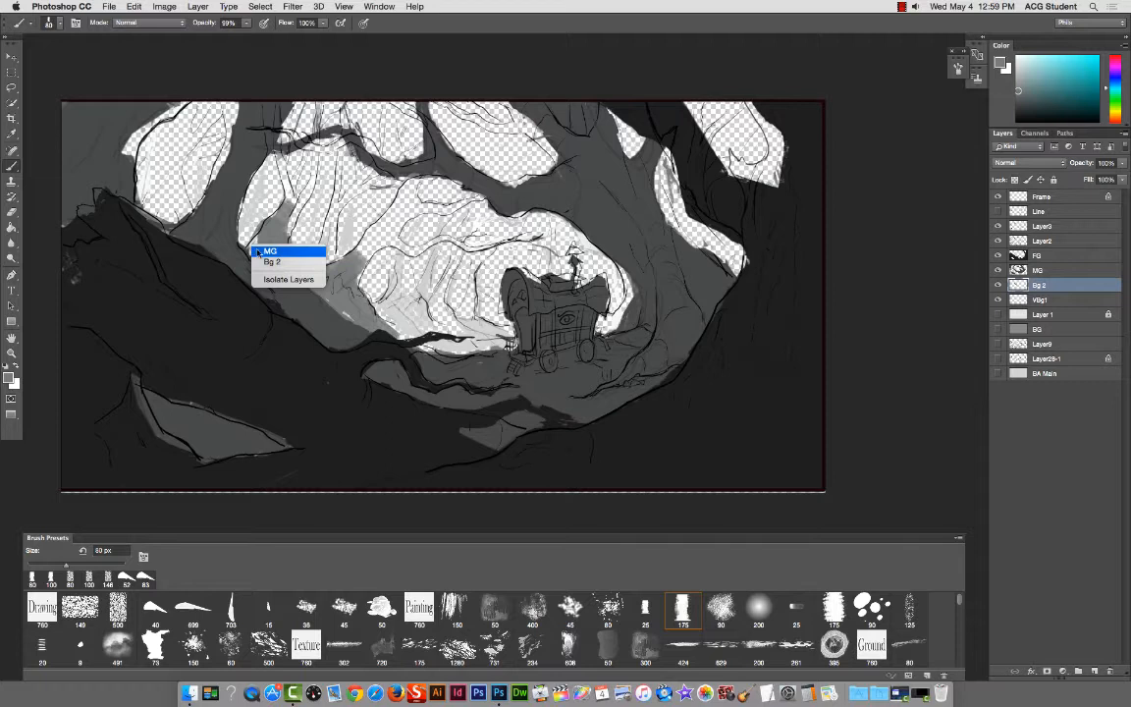
pyautogui.click(260, 251)
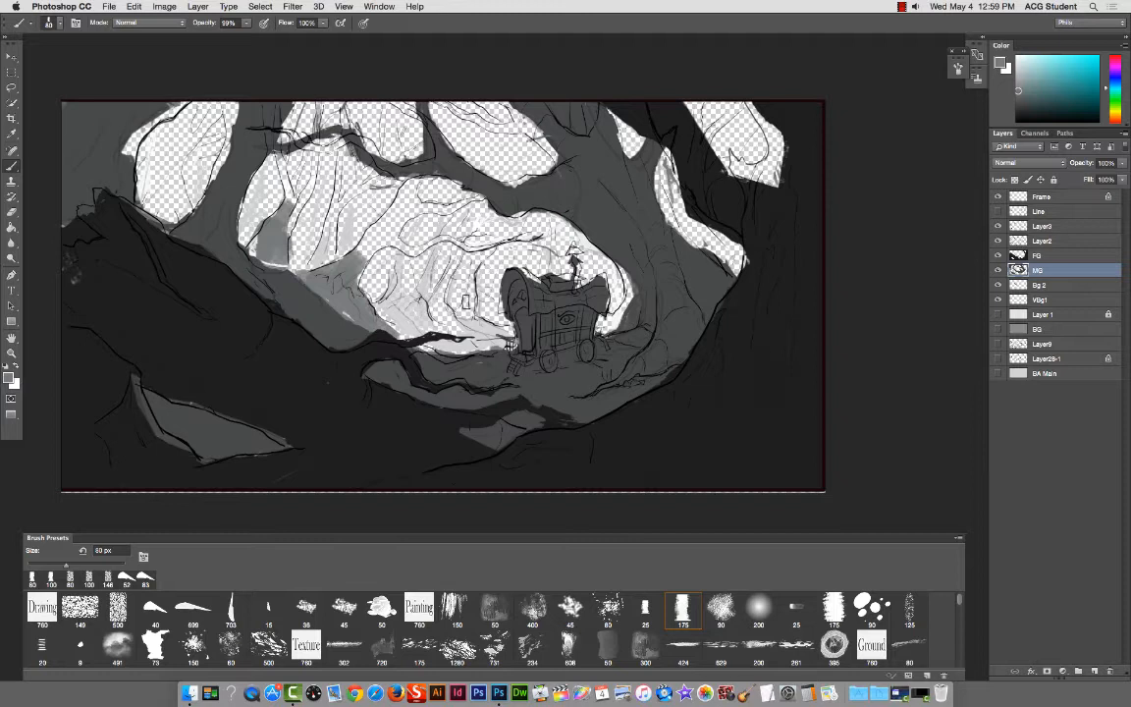
pyautogui.press('e')
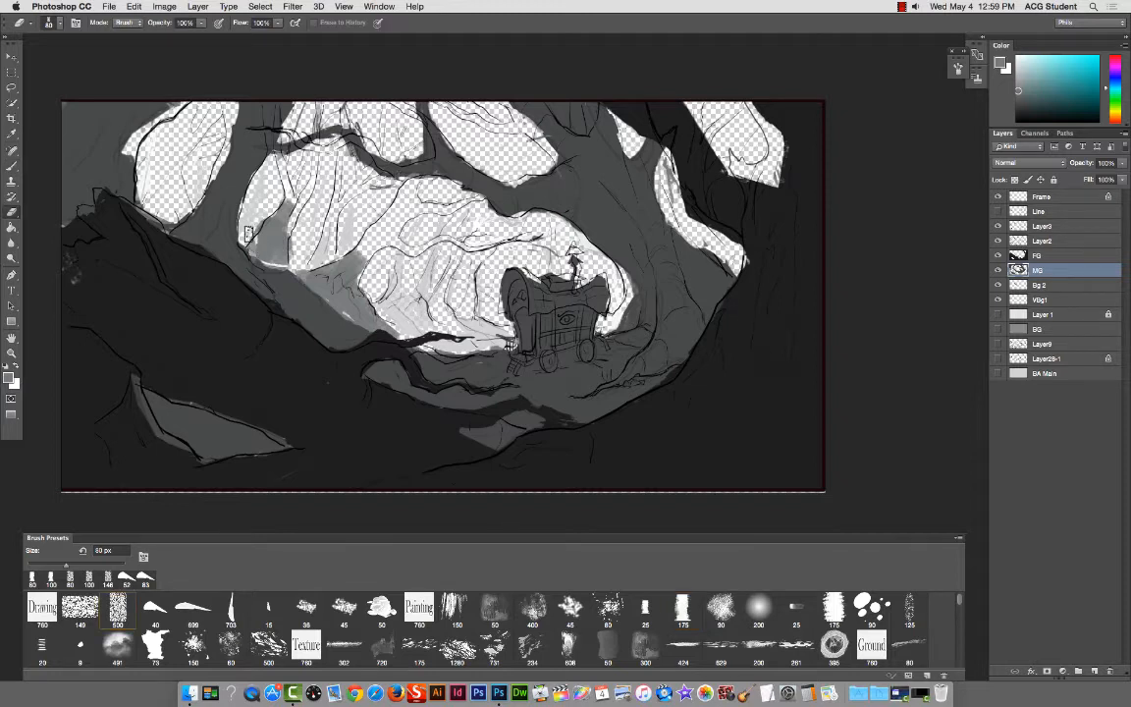
pyautogui.moveTo(252, 240)
pyautogui.mouseDown()
pyautogui.moveTo(261, 233)
pyautogui.moveTo(252, 248)
pyautogui.mouseUp()
pyautogui.press('b')
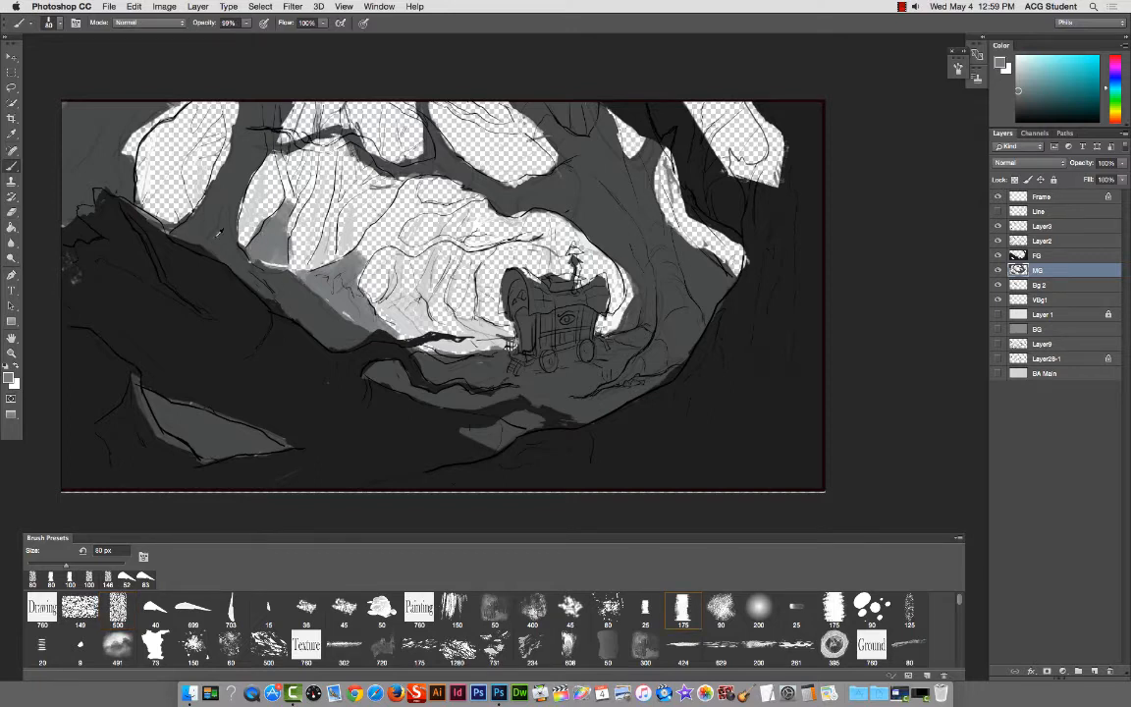
pyautogui.keyDown('alt'); pyautogui.click(220, 241); pyautogui.keyUp('alt')
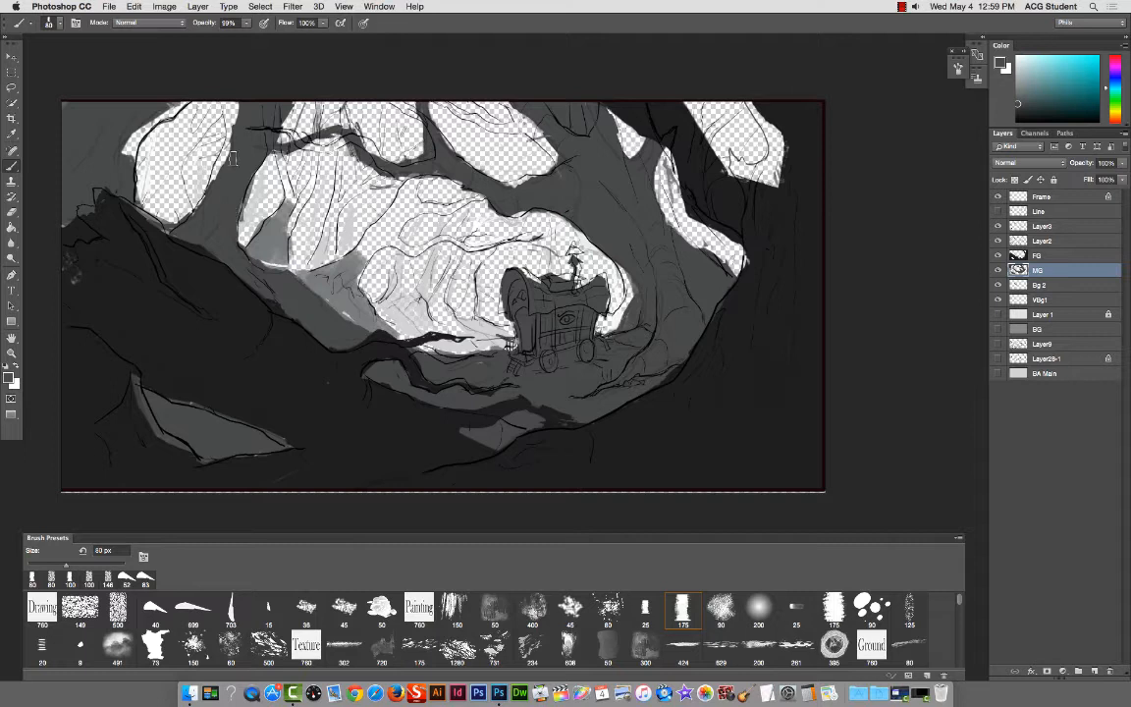
# Step: Make Bg 2 the active layer
pyautogui.press('e')
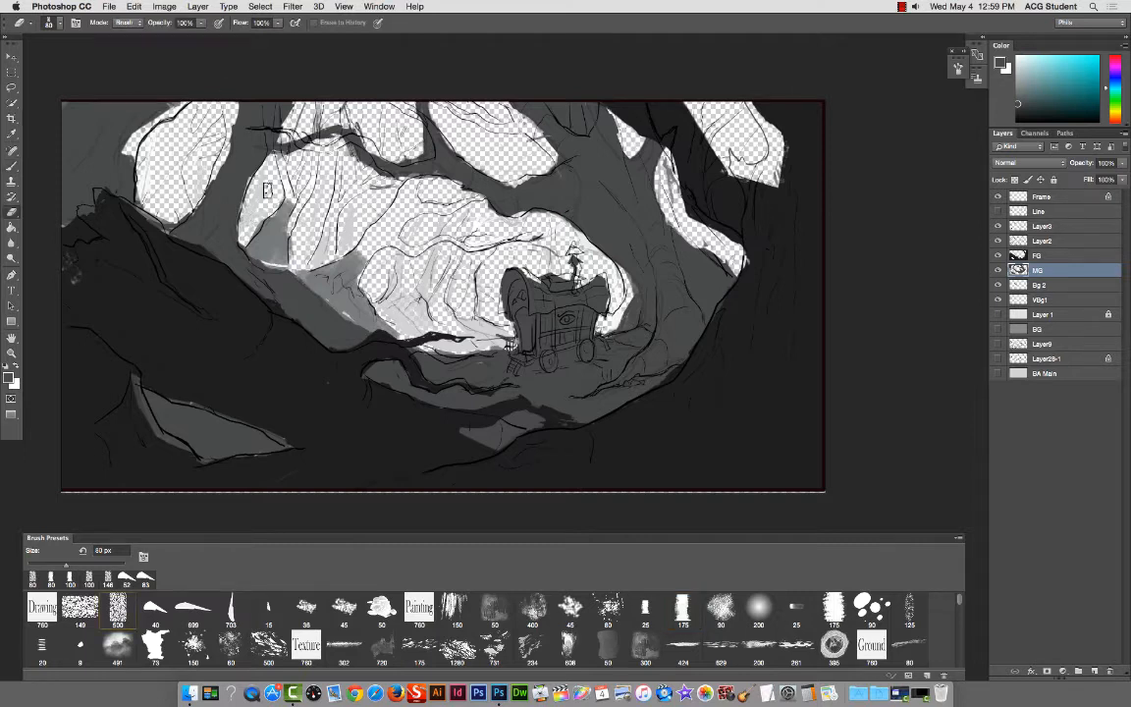
pyautogui.keyDown('super'); pyautogui.rightClick(232, 222); pyautogui.keyUp('super')
pyautogui.click(257, 225)
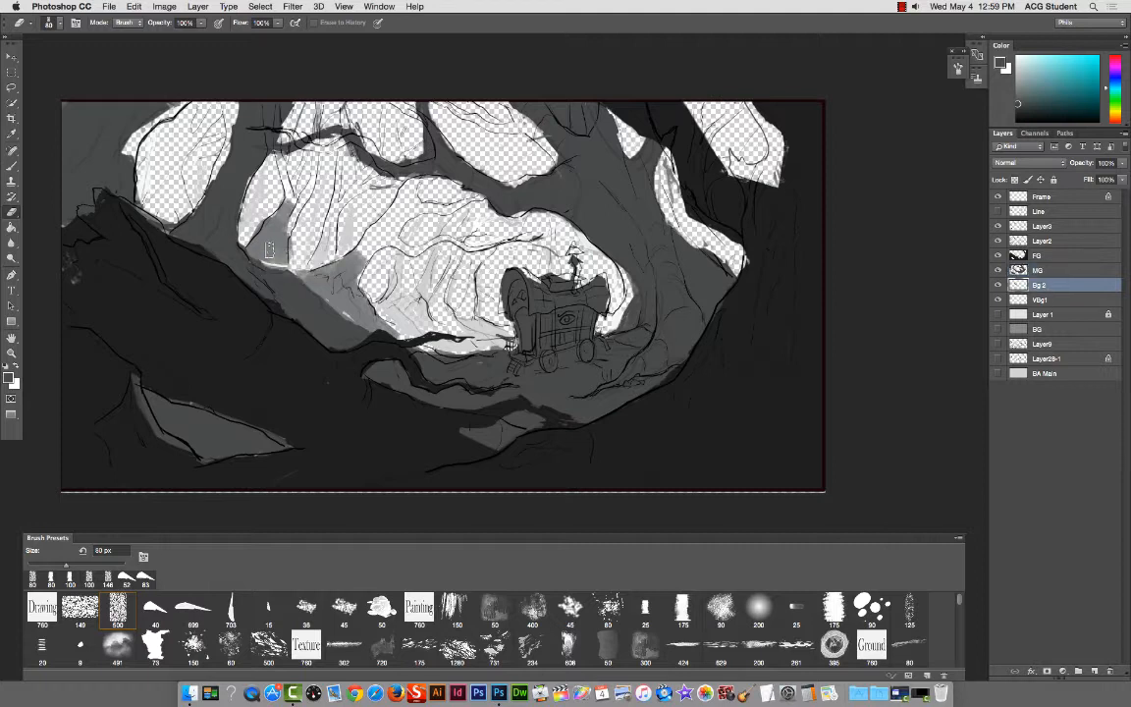
pyautogui.keyDown('alt'); pyautogui.click(254, 212); pyautogui.keyUp('alt')
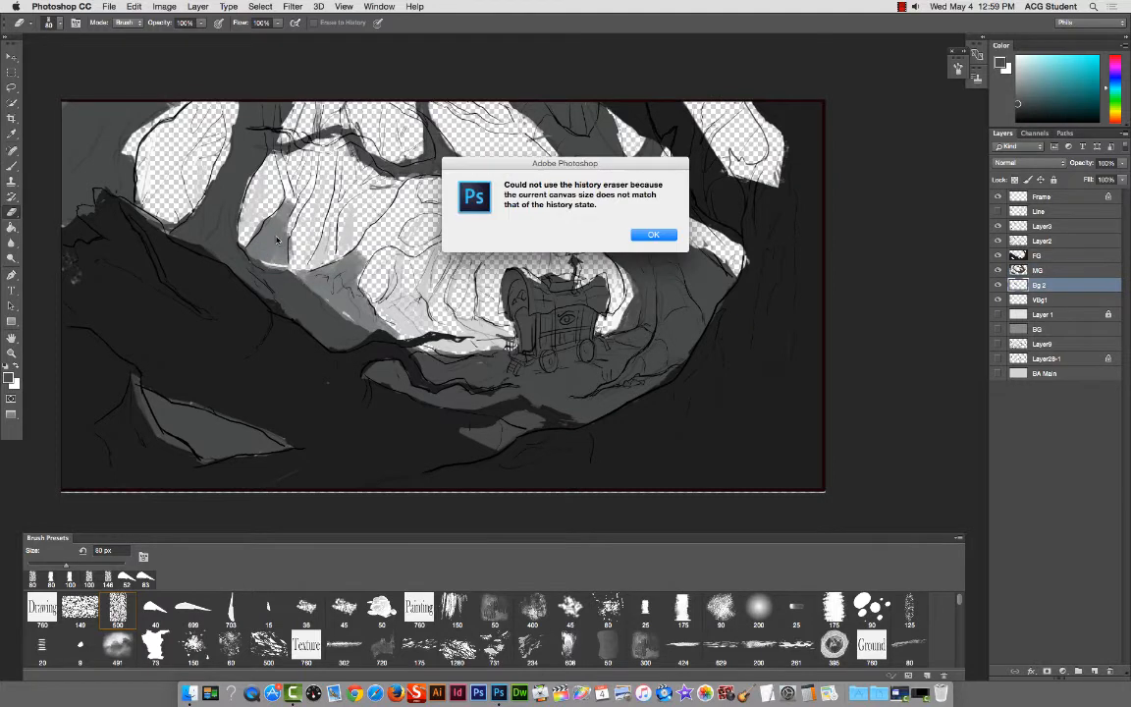
pyautogui.click(650, 233)
pyautogui.press('b')
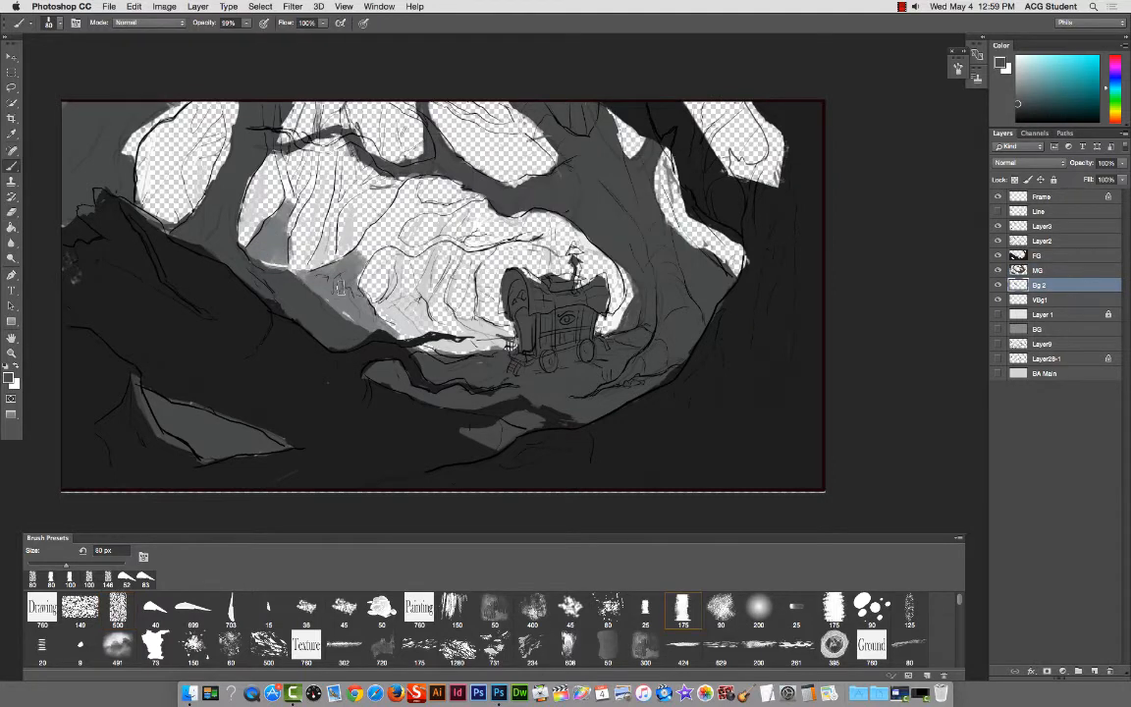
pyautogui.rightClick(270, 233)
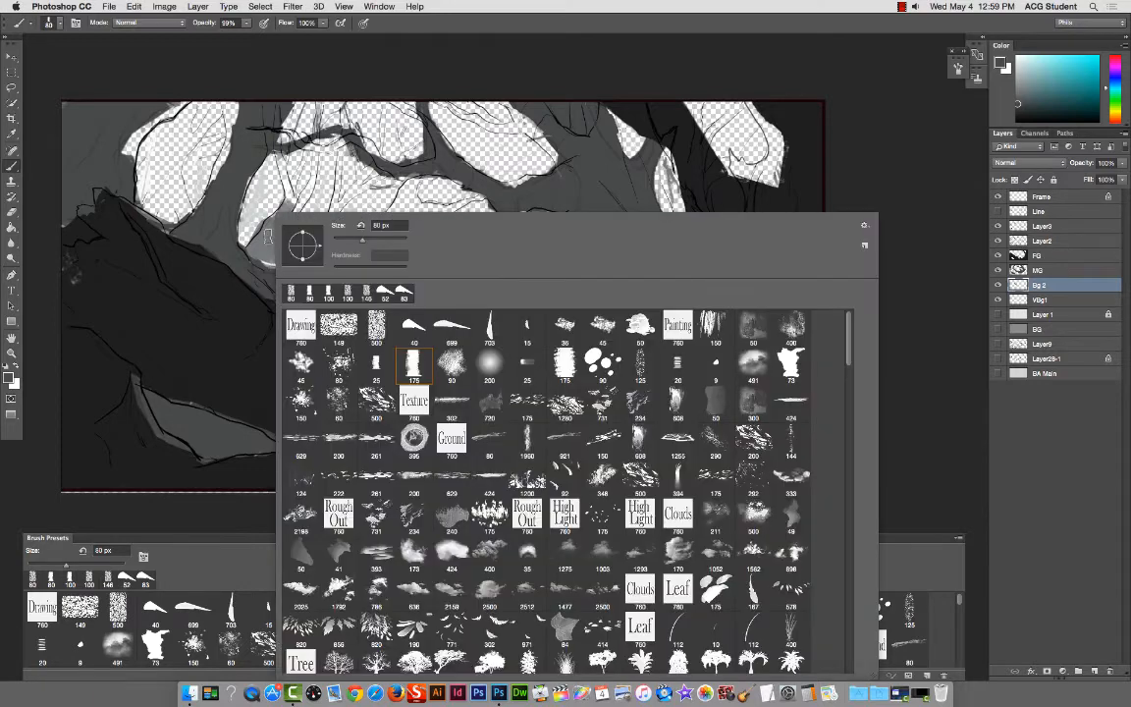
pyautogui.press('Escape')
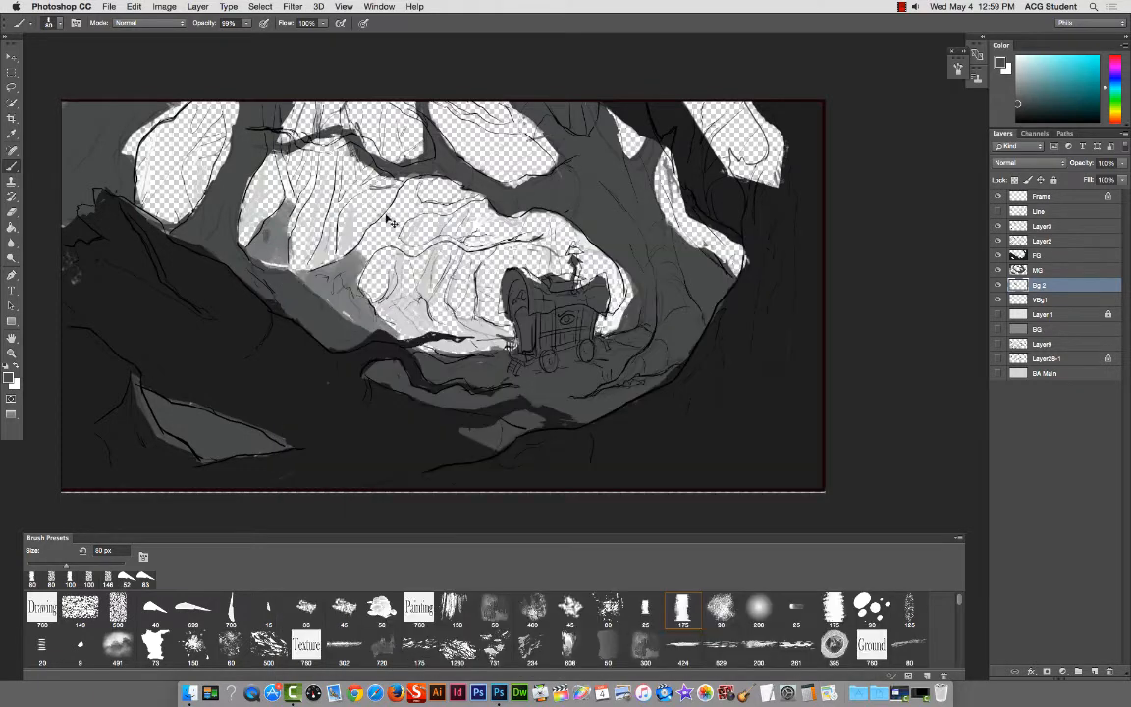
# Step: Sample the mid gray of the Bg 2 tree base and paint that gray down toward the slope's edge
pyautogui.keyDown('alt'); pyautogui.click(278, 240); pyautogui.keyUp('alt')
pyautogui.keyDown('alt'); pyautogui.click(277, 239); pyautogui.keyUp('alt')
pyautogui.moveTo(275, 235)
pyautogui.mouseDown()
pyautogui.moveTo(262, 243)
pyautogui.moveTo(276, 257)
pyautogui.mouseUp()
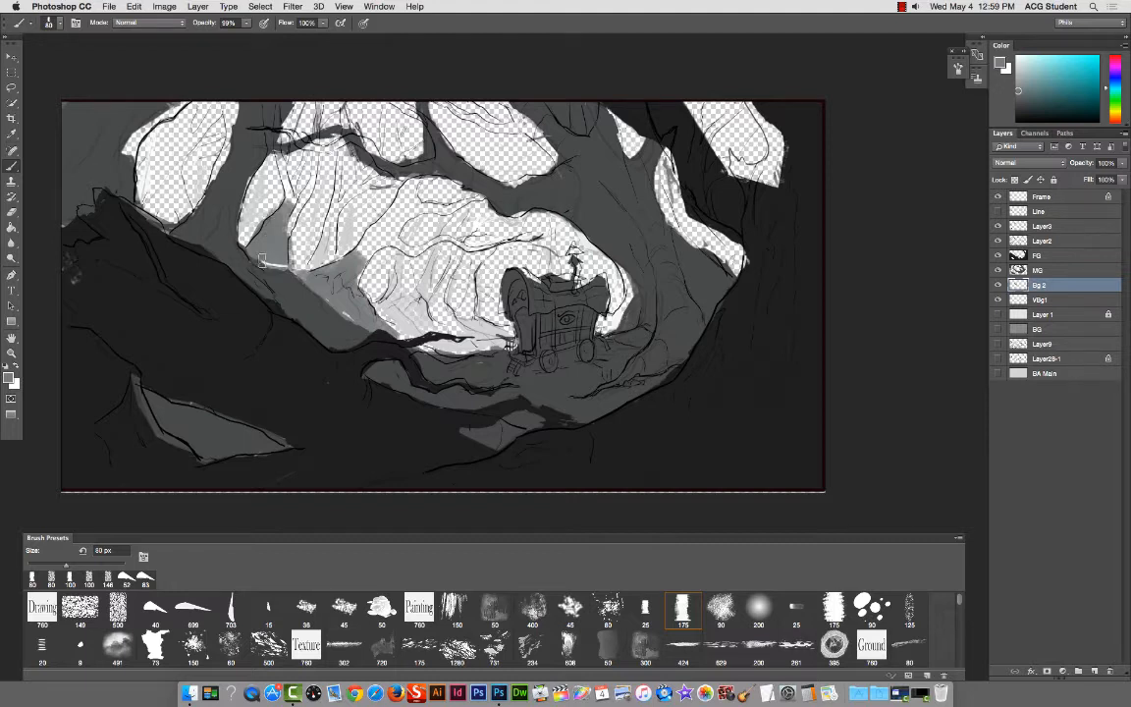
pyautogui.click(274, 265)
# Step: Activate MG, reduce the eraser to 40 px, and erase the light sliver beneath the mid-gray tree base
pyautogui.rightClick(275, 288)
pyautogui.click(286, 284)
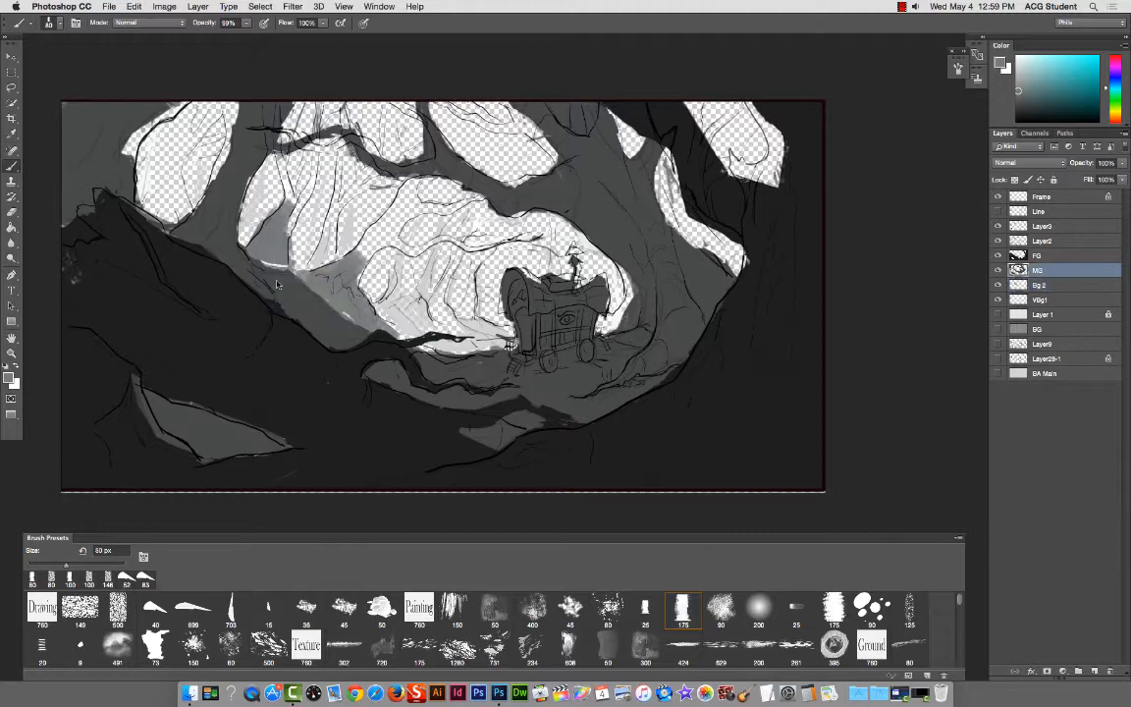
pyautogui.press('super+plus')
pyautogui.moveTo(348, 284); pyautogui.dragTo(635, 372)
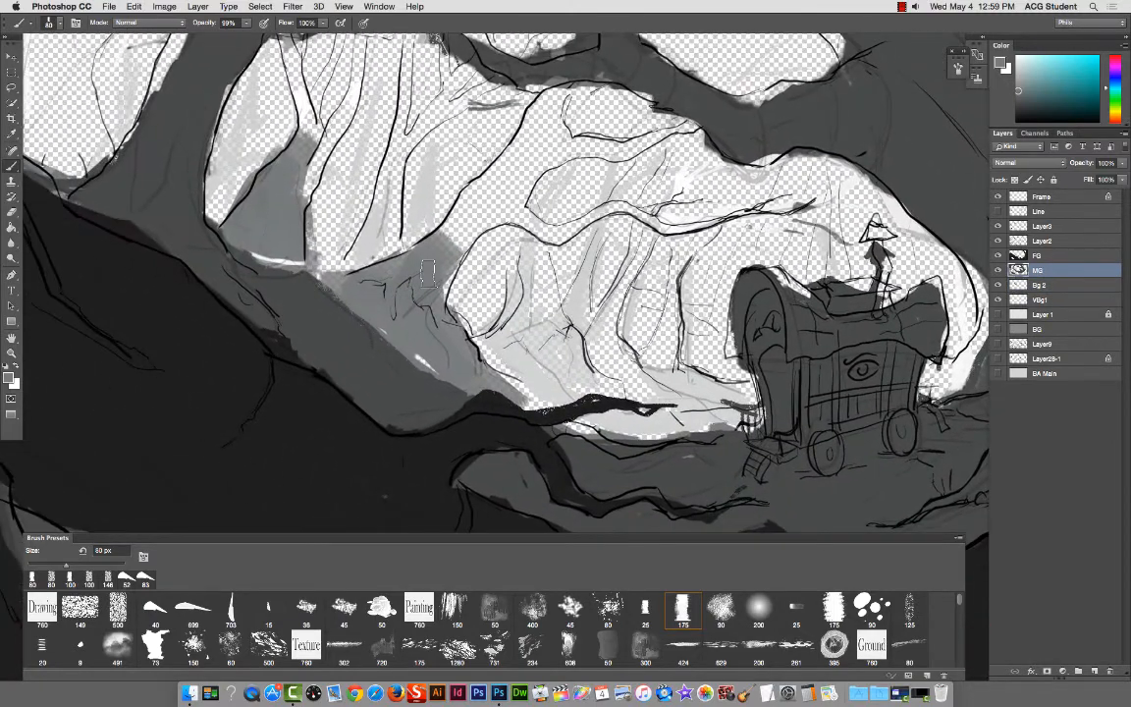
pyautogui.press('e')
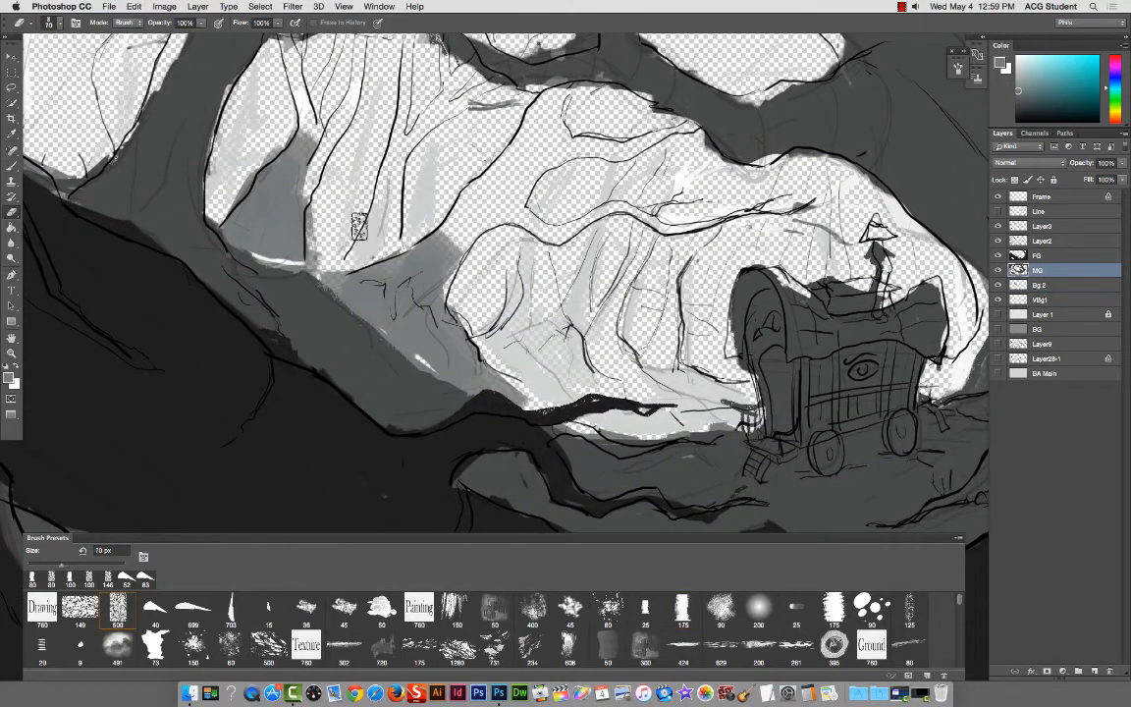
pyautogui.press('[')
pyautogui.press('[')
pyautogui.moveTo(263, 256); pyautogui.dragTo(297, 264)
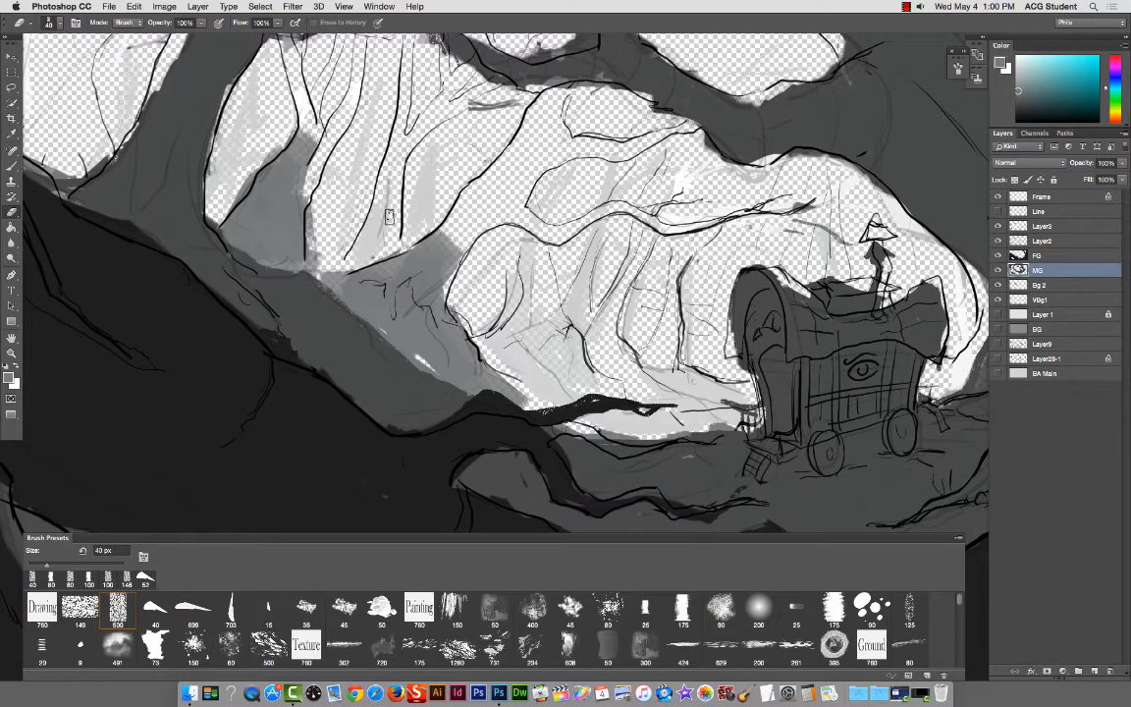
# Step: Switch the active layer to VBg1 and on to Bg 2
pyautogui.rightClick(236, 164)
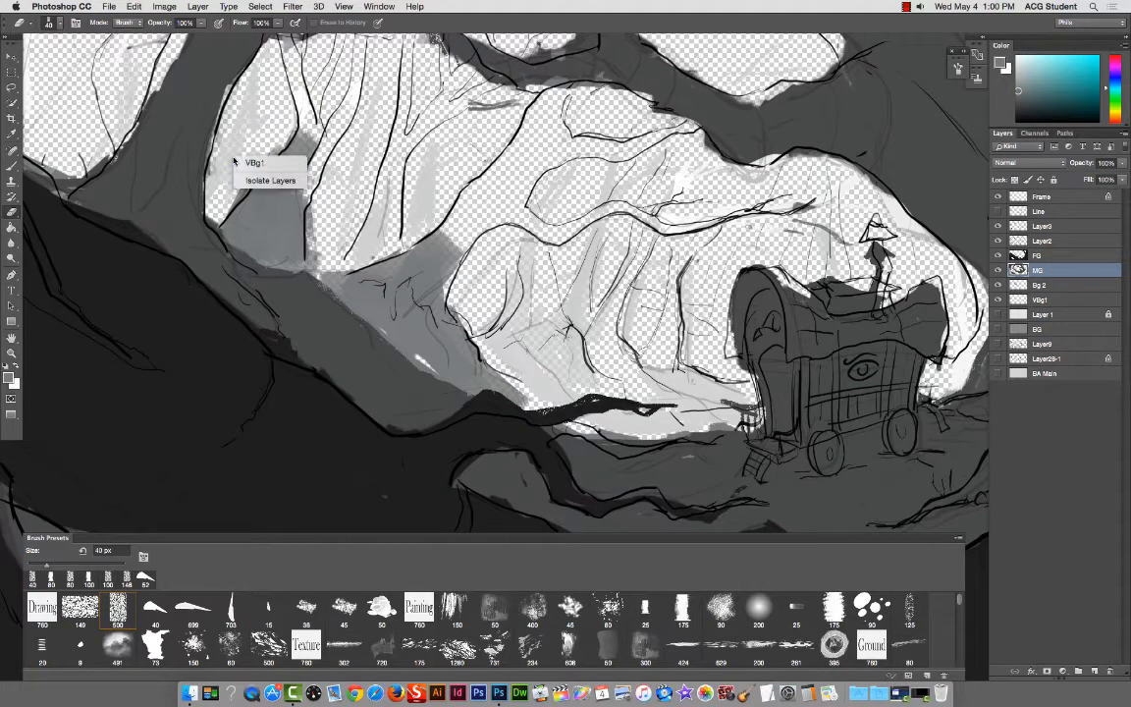
pyautogui.click(260, 176)
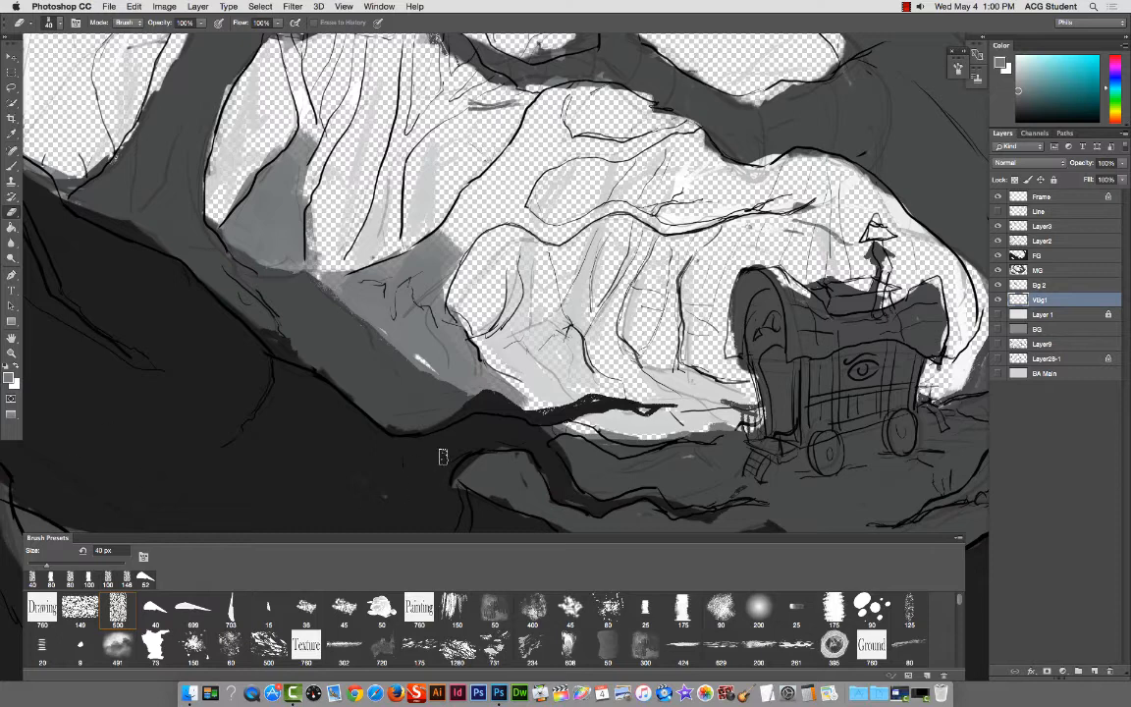
pyautogui.rightClick(414, 292)
pyautogui.click(429, 294)
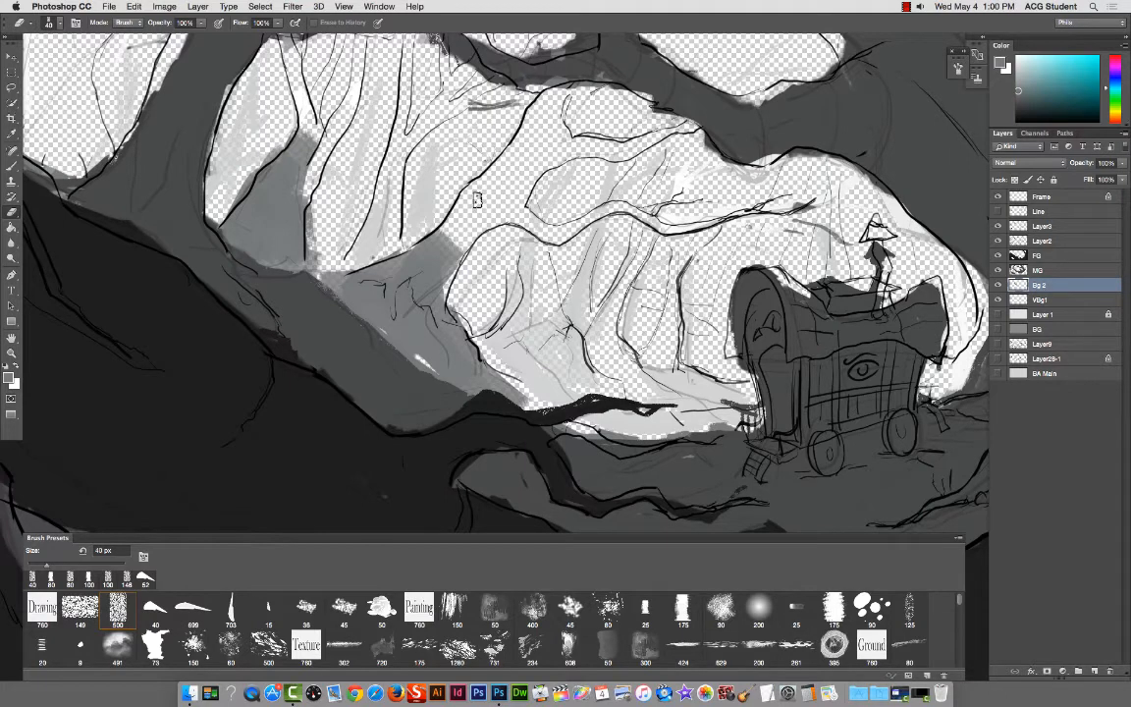
# Step: Show the Line layer, make it active, and try a Magic Wand selection in the large opening before clearing it
pyautogui.press('w')
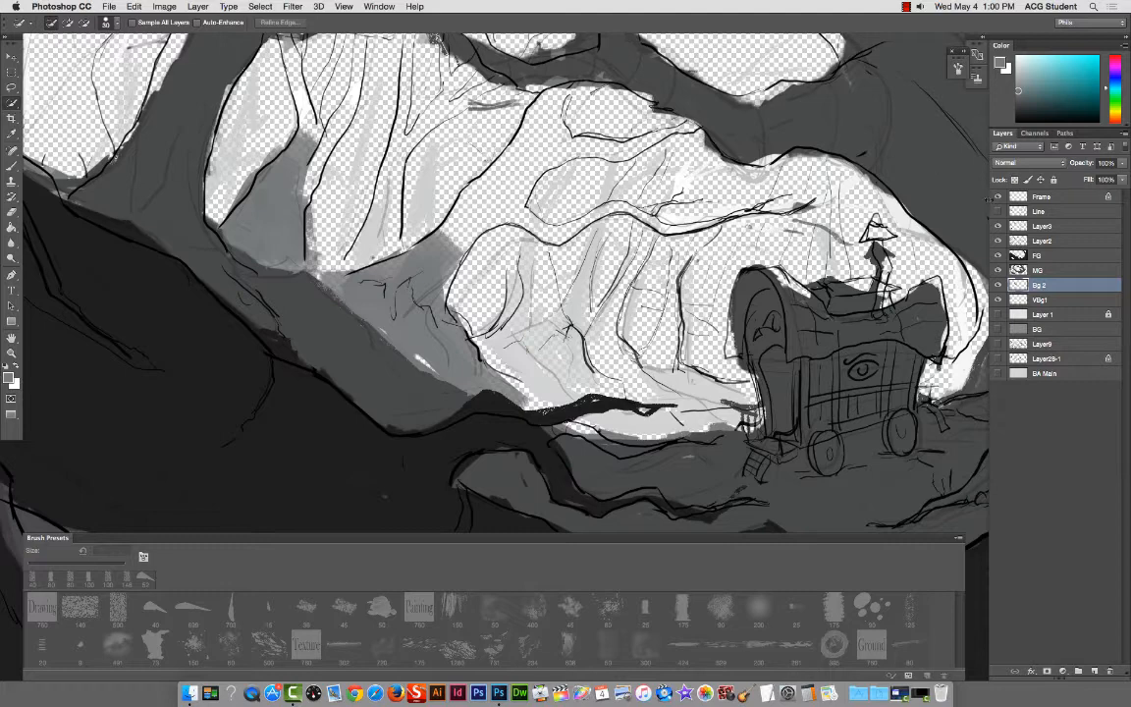
pyautogui.click(999, 211)
pyautogui.click(1069, 199)
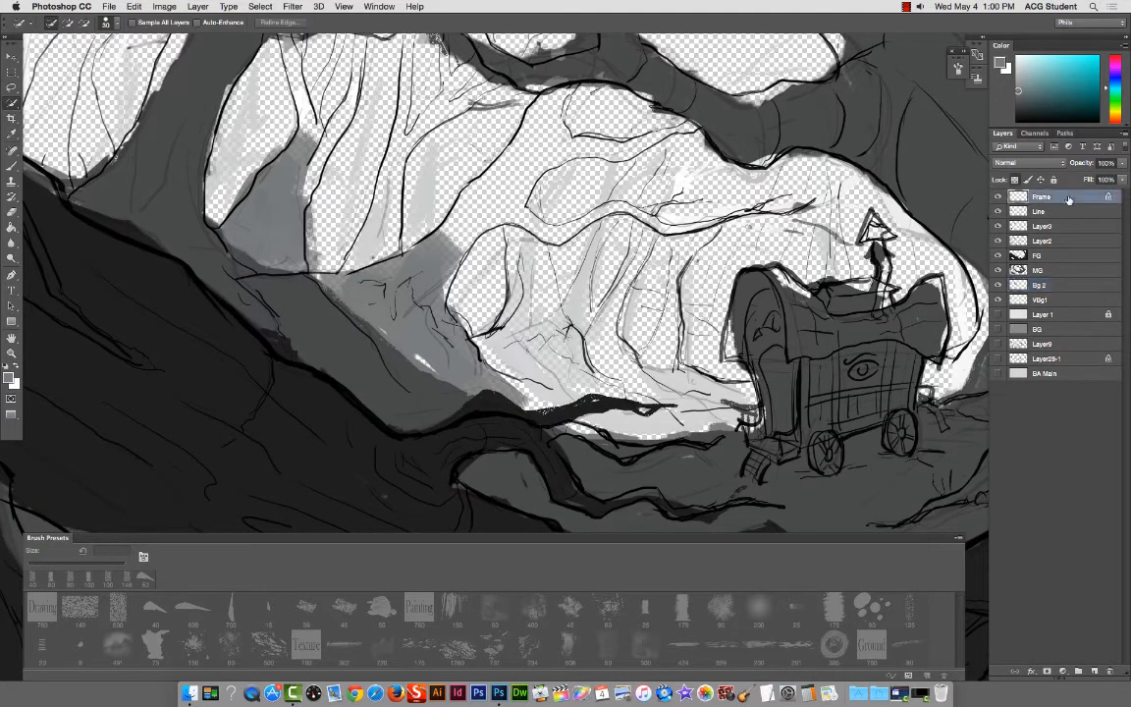
pyautogui.click(1081, 210)
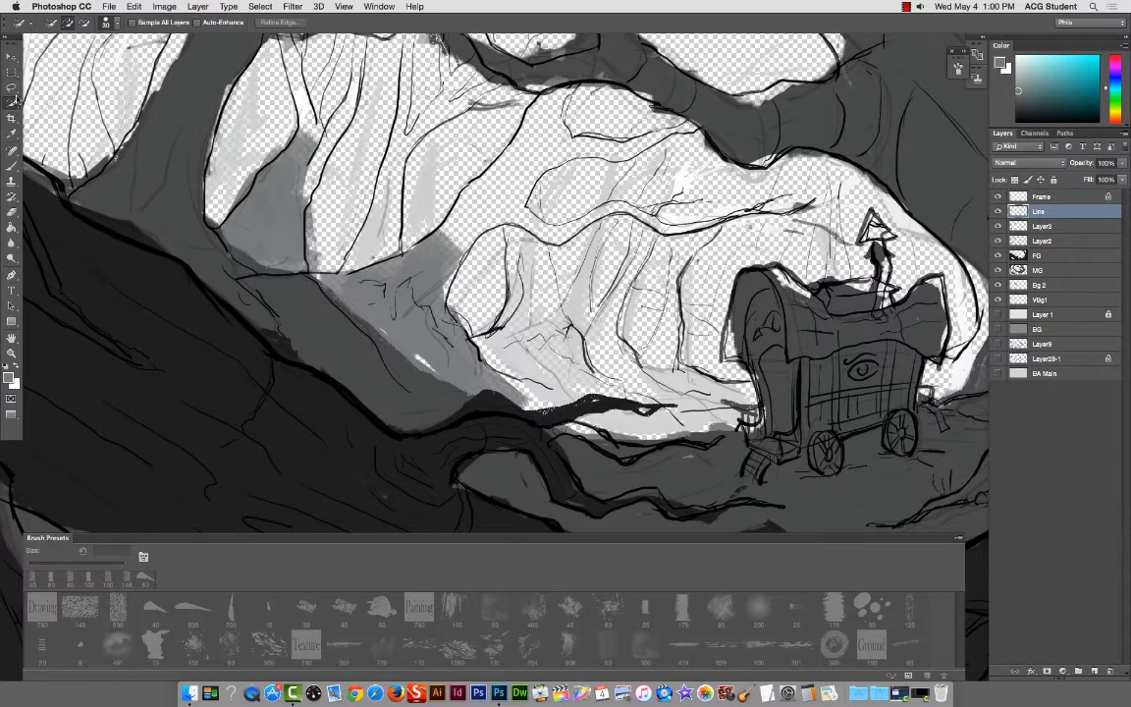
pyautogui.moveTo(13, 99); pyautogui.dragTo(54, 109)
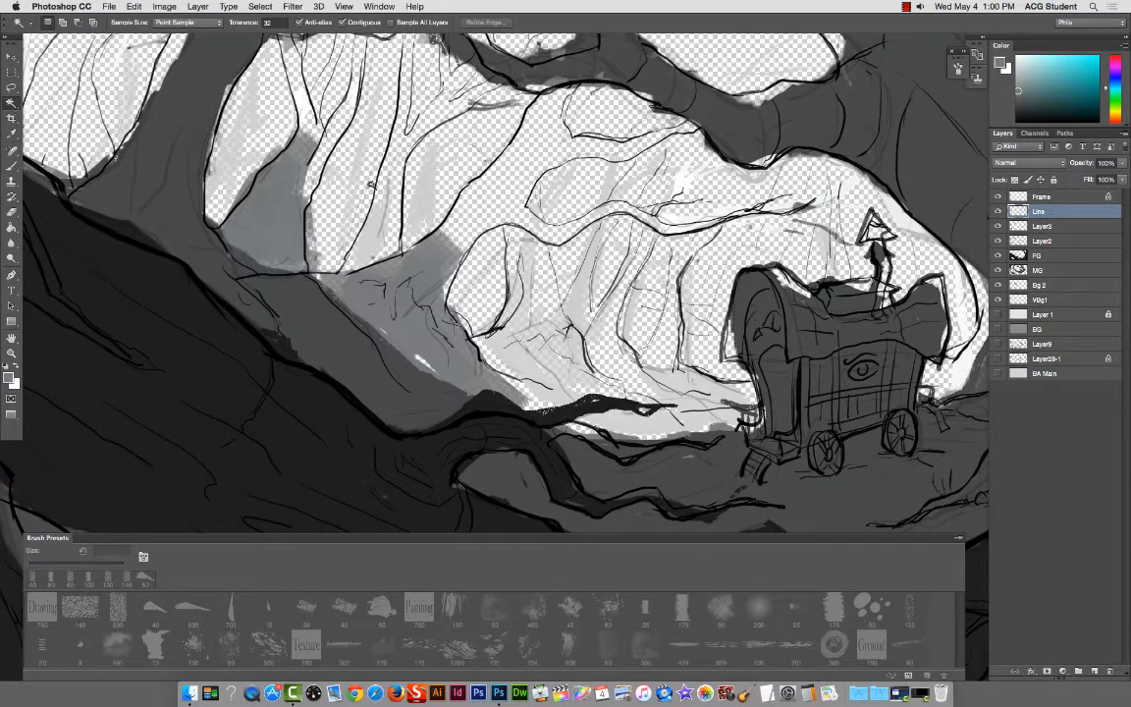
pyautogui.click(525, 165)
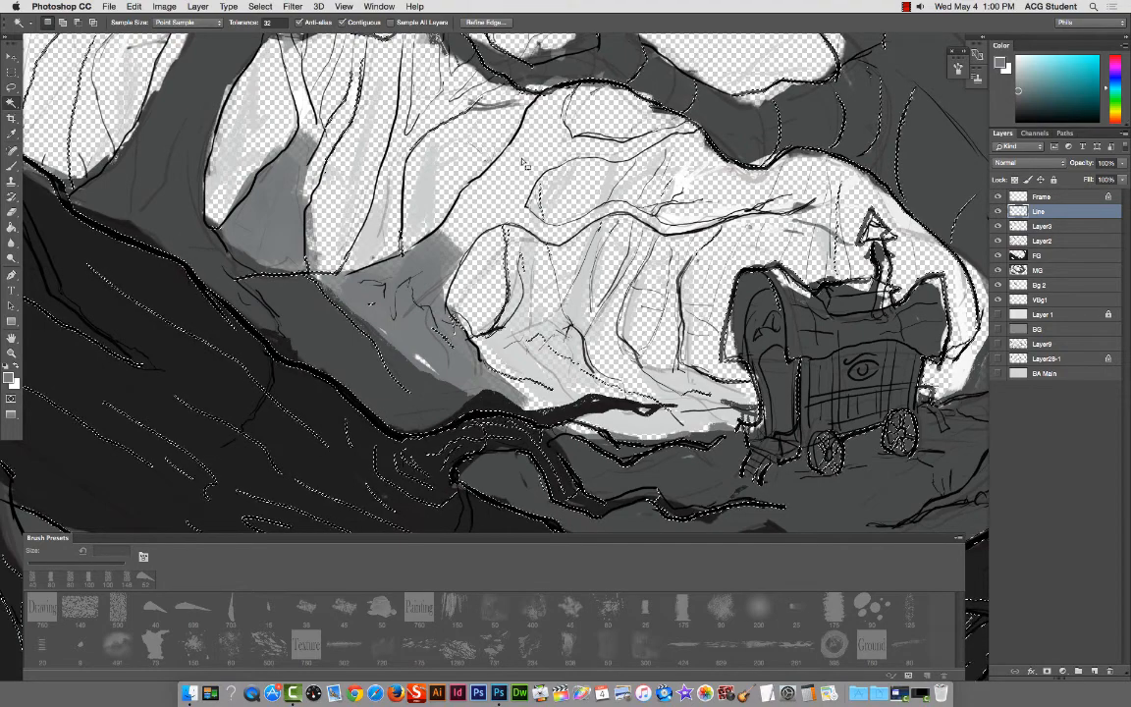
pyautogui.hotkey('ctrl', 'd')
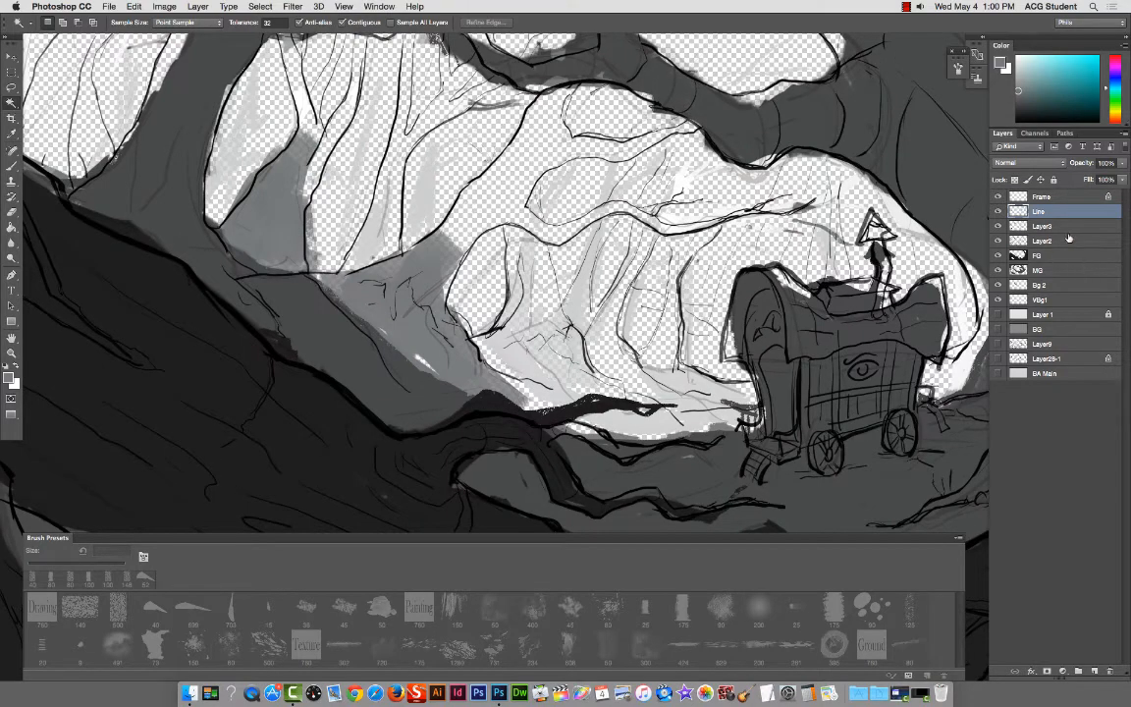
# Step: Toggle the visibility of Line and Layer3 to compare the linework on each, leaving both layers shown
pyautogui.click(998, 212)
pyautogui.click(998, 227)
pyautogui.click(998, 227)
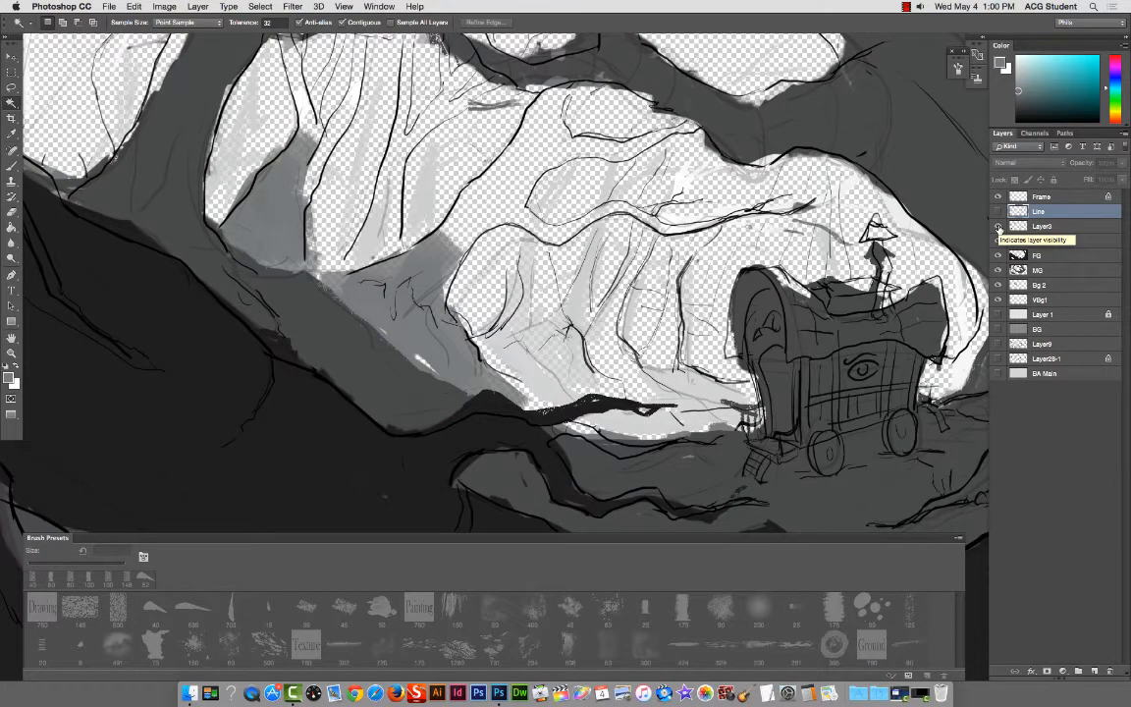
pyautogui.click(999, 227)
pyautogui.click(999, 227)
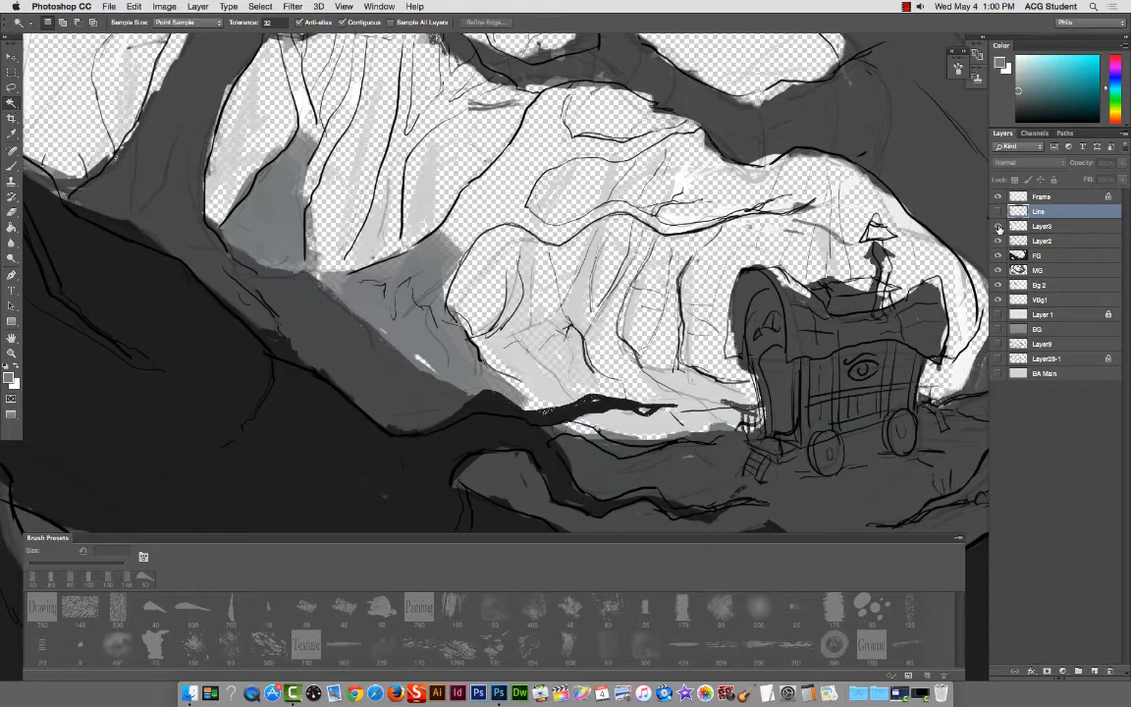
pyautogui.click(998, 227)
pyautogui.click(998, 212)
pyautogui.click(998, 212)
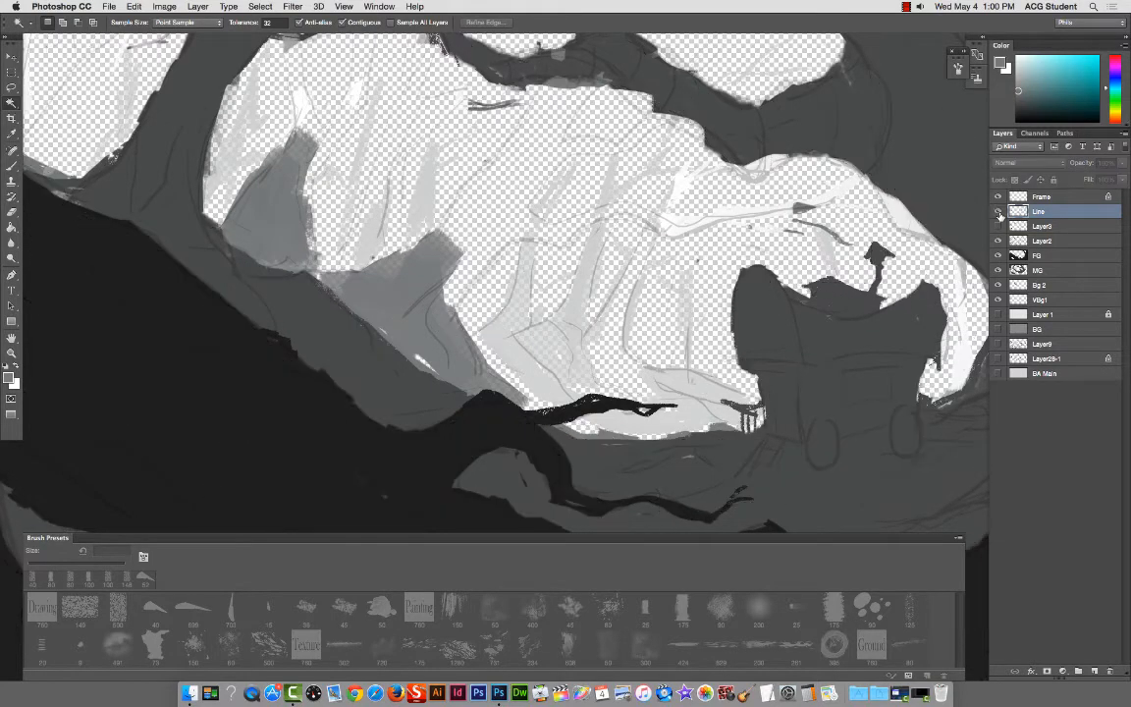
pyautogui.click(998, 212)
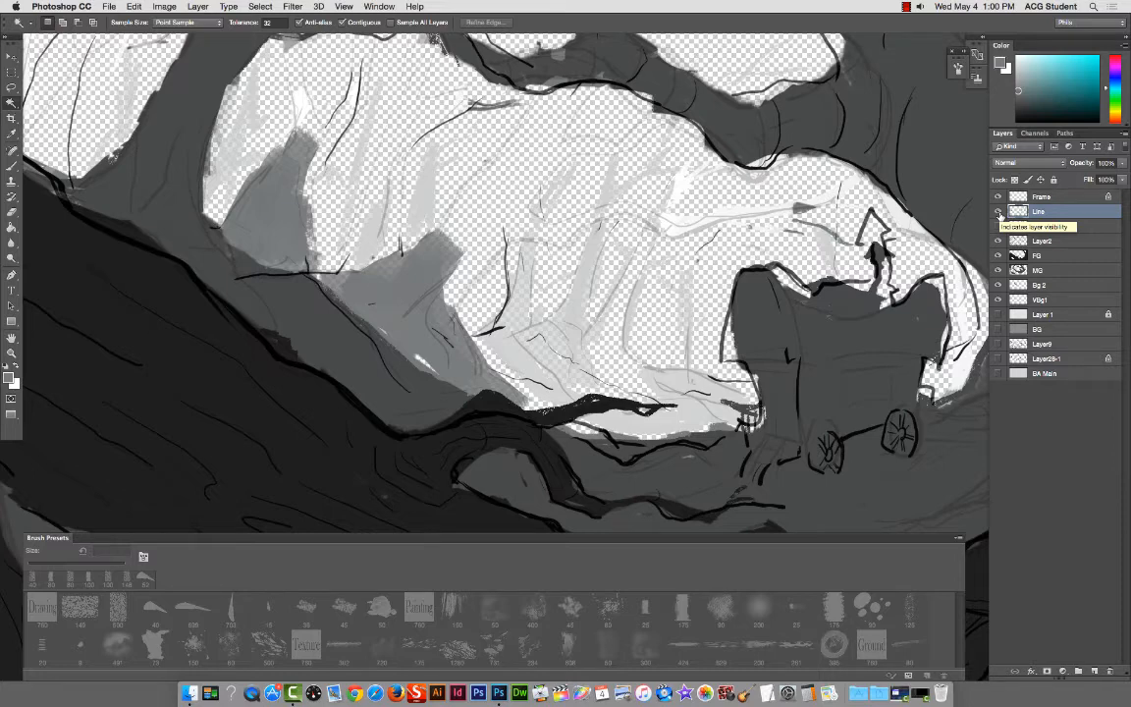
pyautogui.click(998, 227)
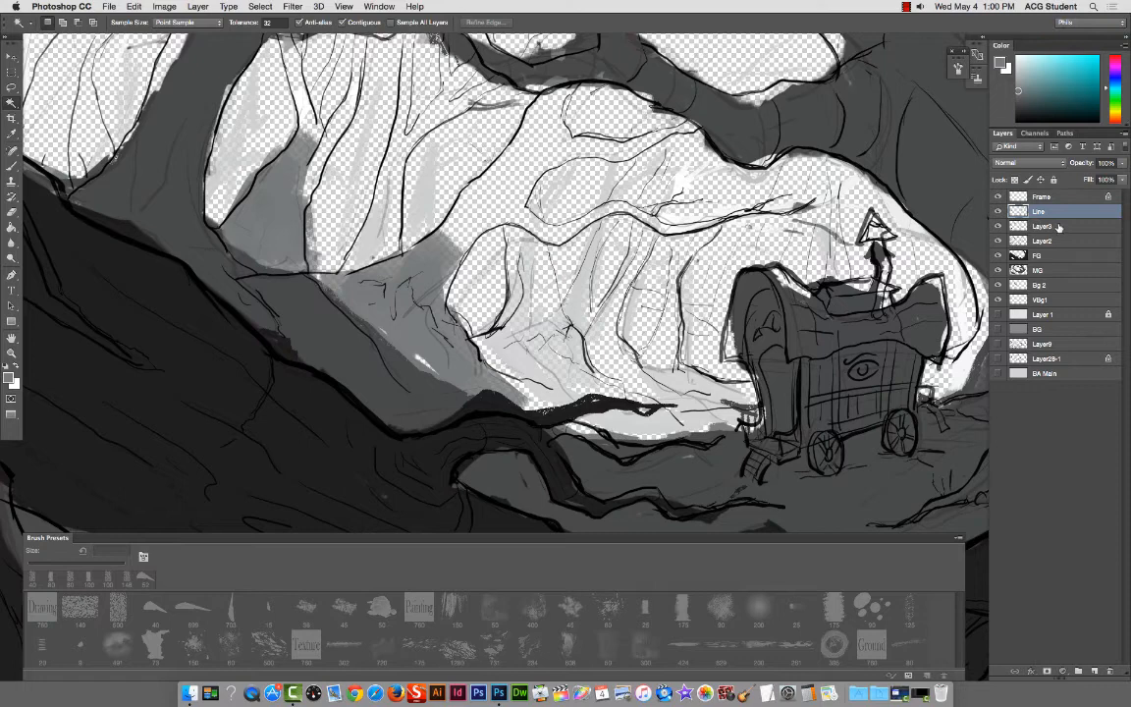
# Step: Merge Layer3 with the Line layer and toggle the merged layer's visibility to check its linework
pyautogui.keyDown('shift'); pyautogui.click(1059, 227); pyautogui.keyUp('shift')
pyautogui.press('super+e')
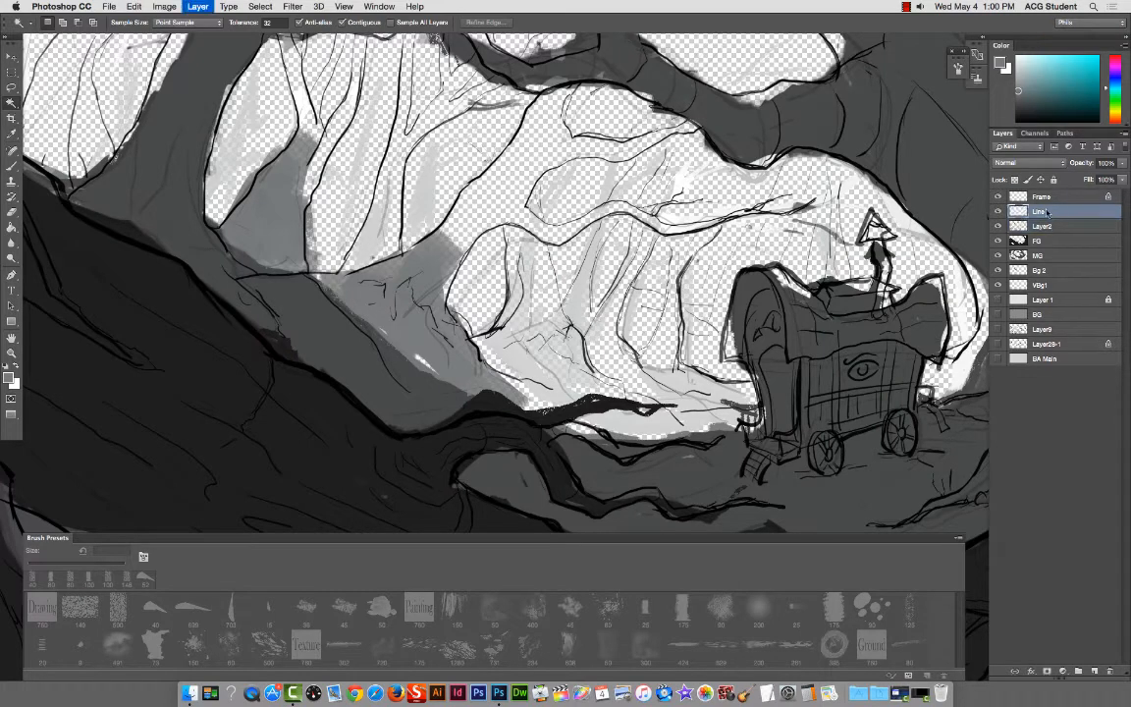
pyautogui.click(1000, 212)
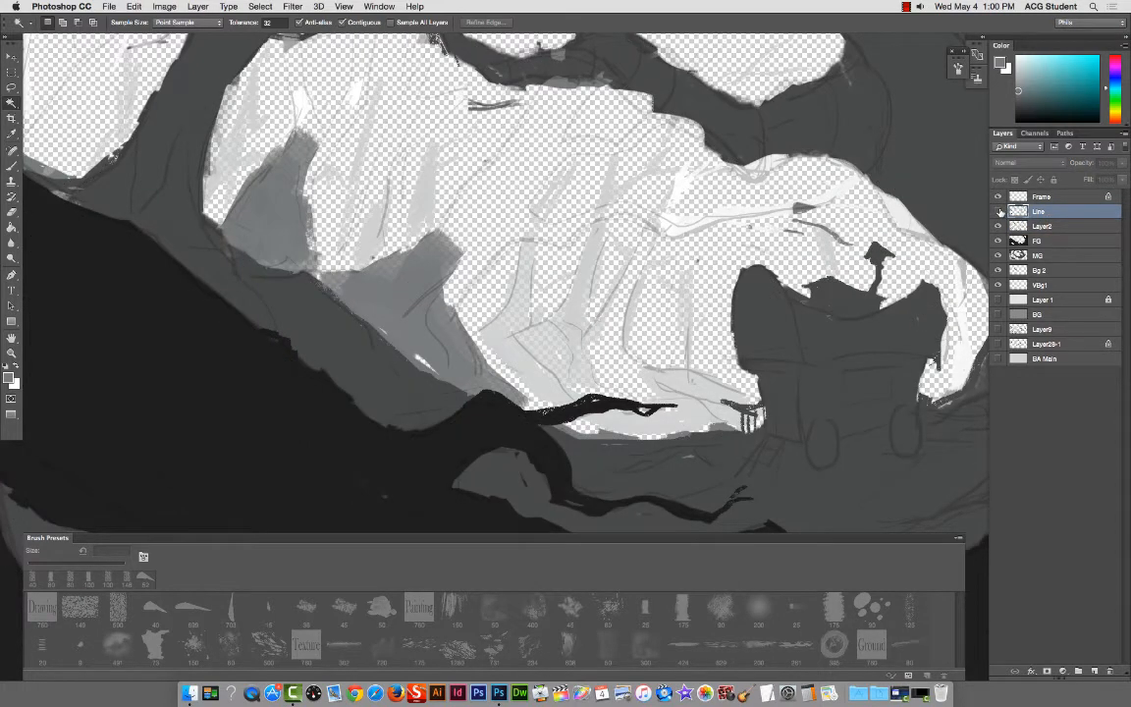
pyautogui.click(999, 212)
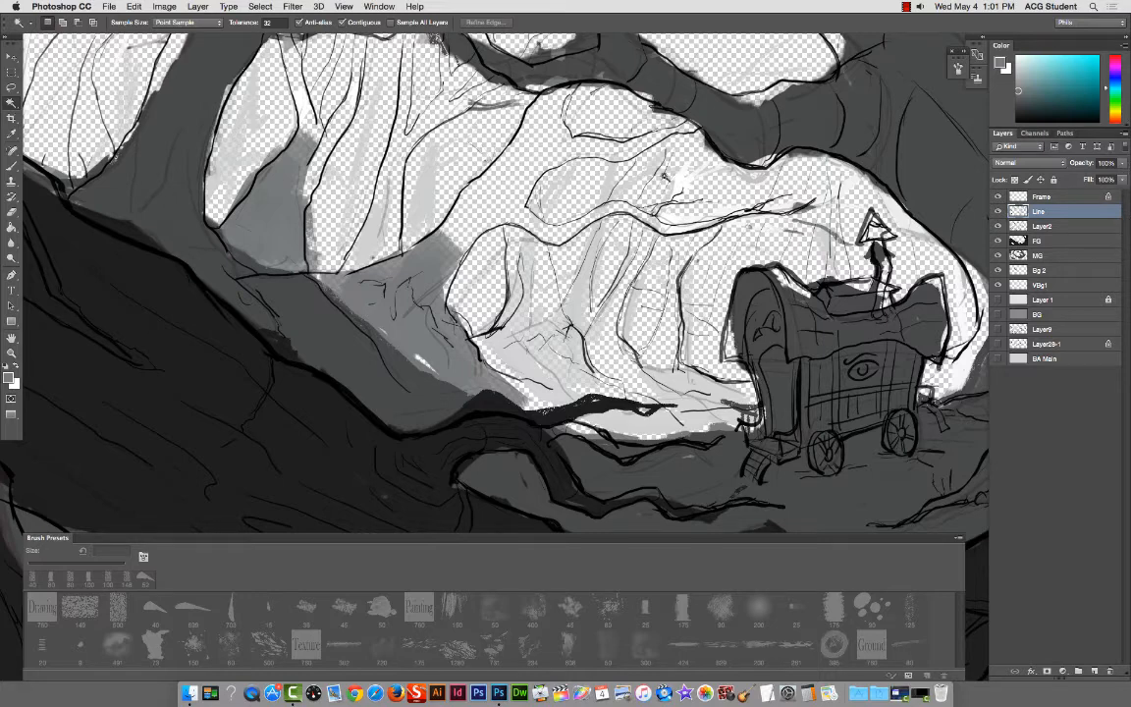
# Step: Try a Magic Wand selection on the Line layer, clear it, and toggle the layer off and on to inspect the values beneath
pyautogui.rightClick(383, 240)
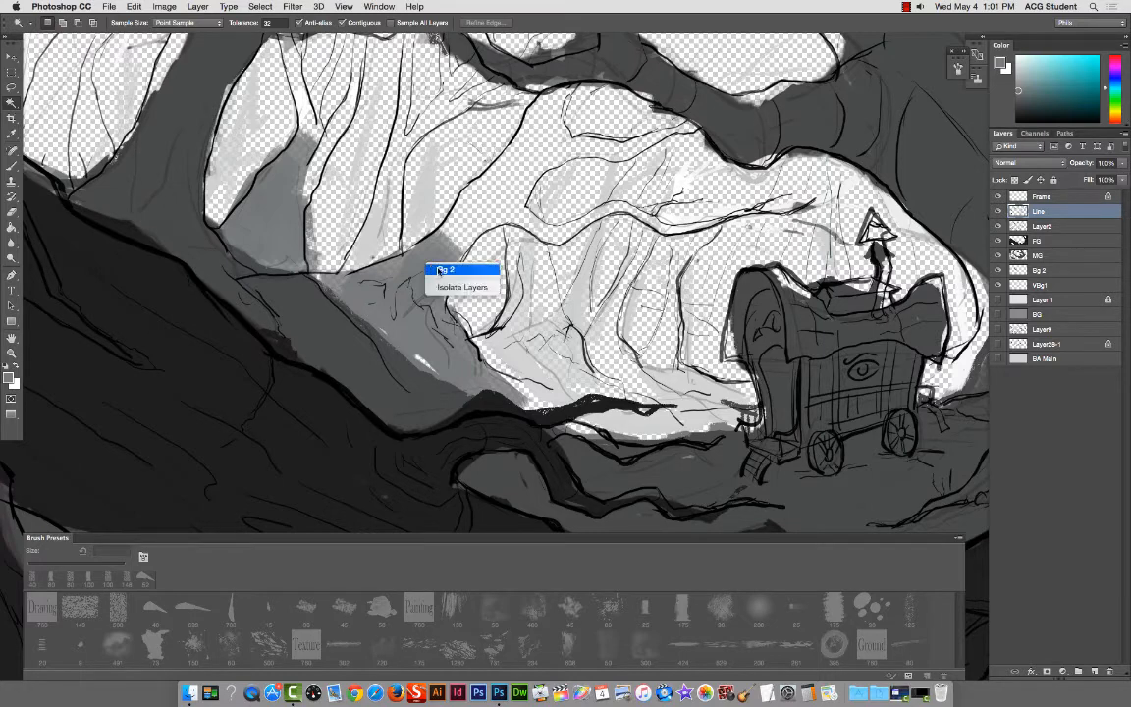
pyautogui.click(407, 244)
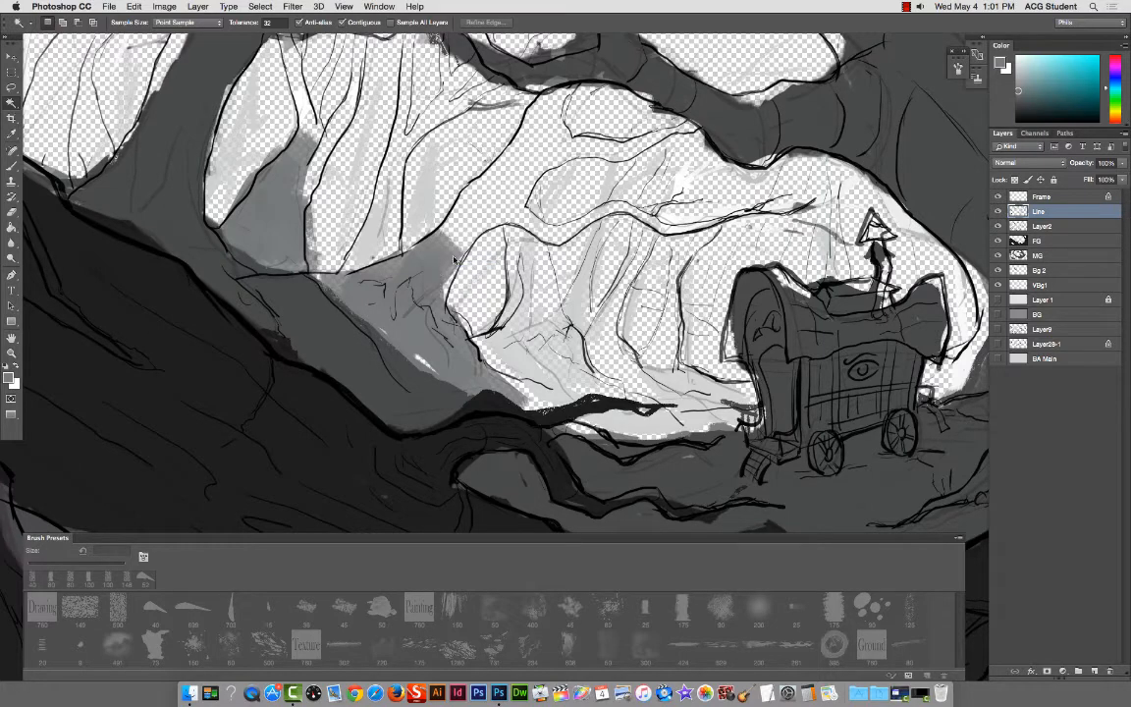
pyautogui.click(1046, 212)
pyautogui.click(492, 213)
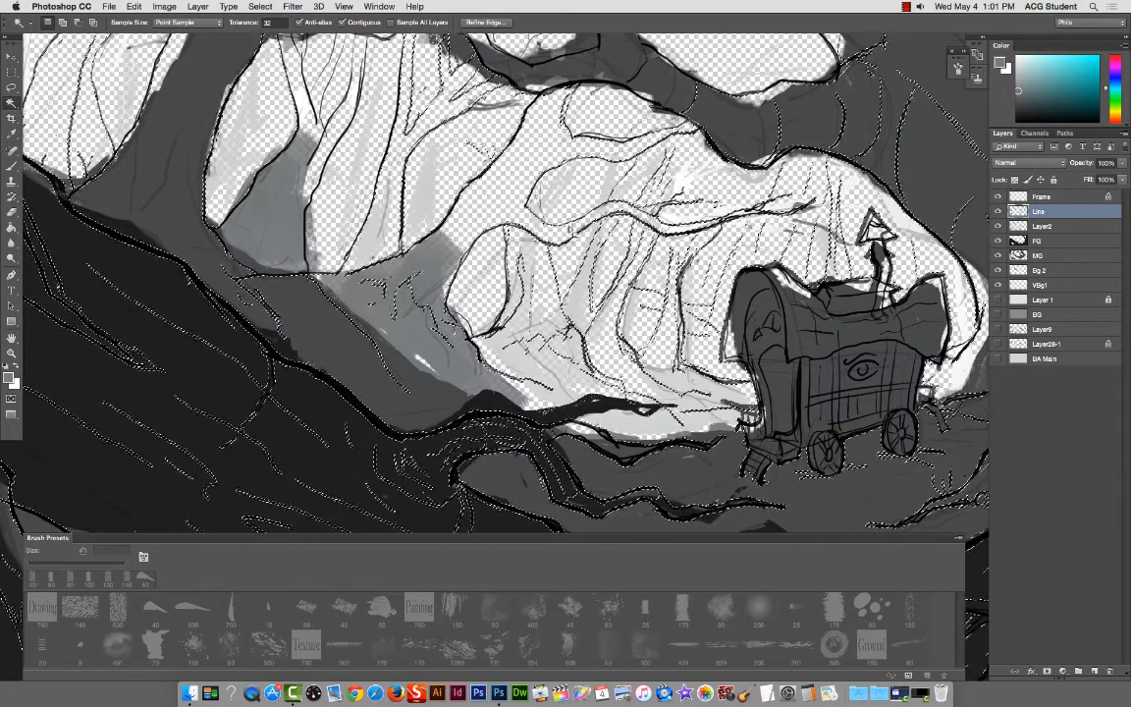
pyautogui.click(998, 212)
pyautogui.press('super+d')
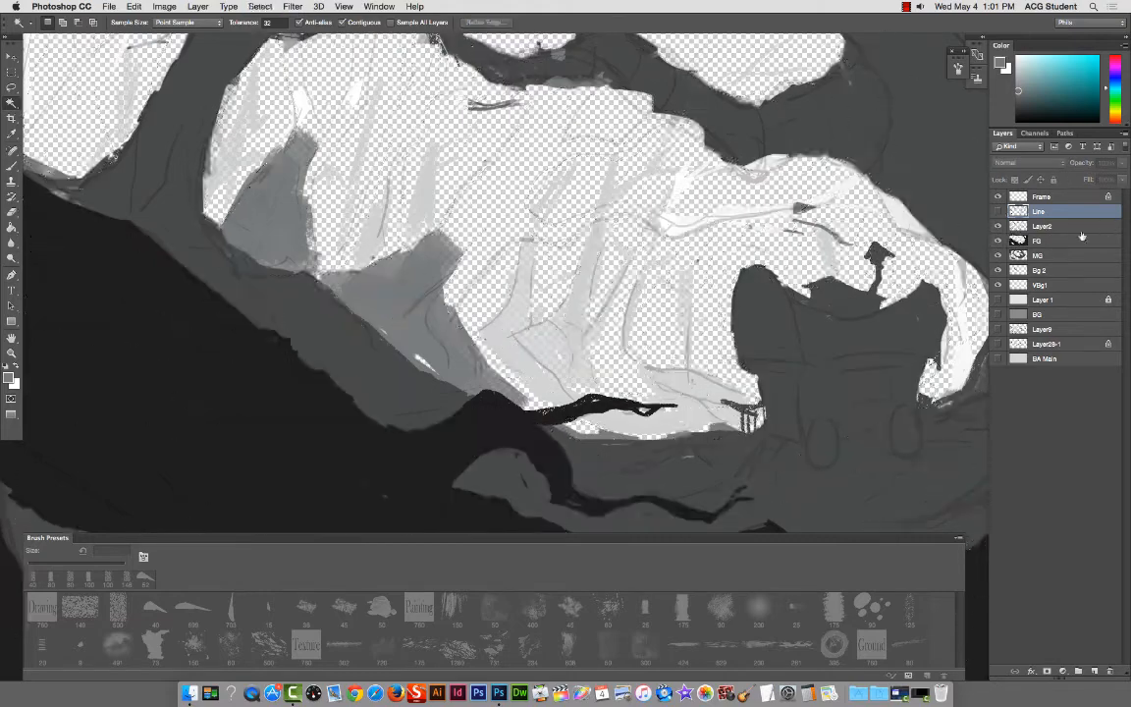
pyautogui.click(998, 212)
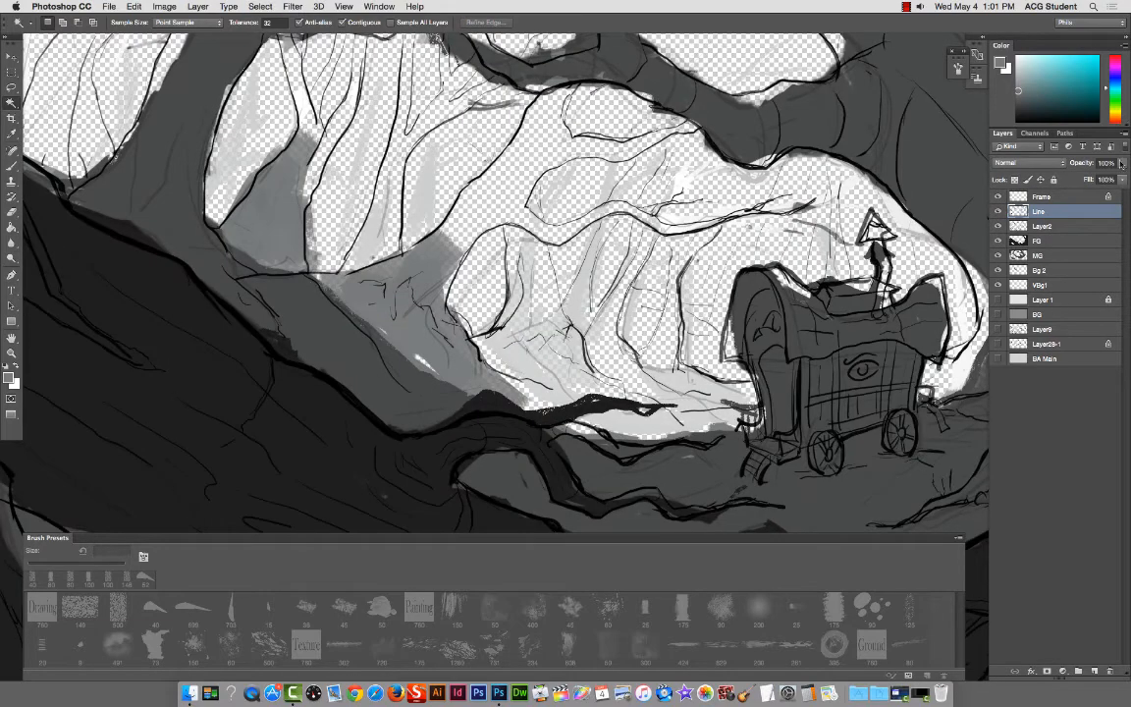
# Step: Lower the Line layer's opacity to 77%
pyautogui.click(1121, 162)
pyautogui.moveTo(1097, 178); pyautogui.dragTo(1112, 179)
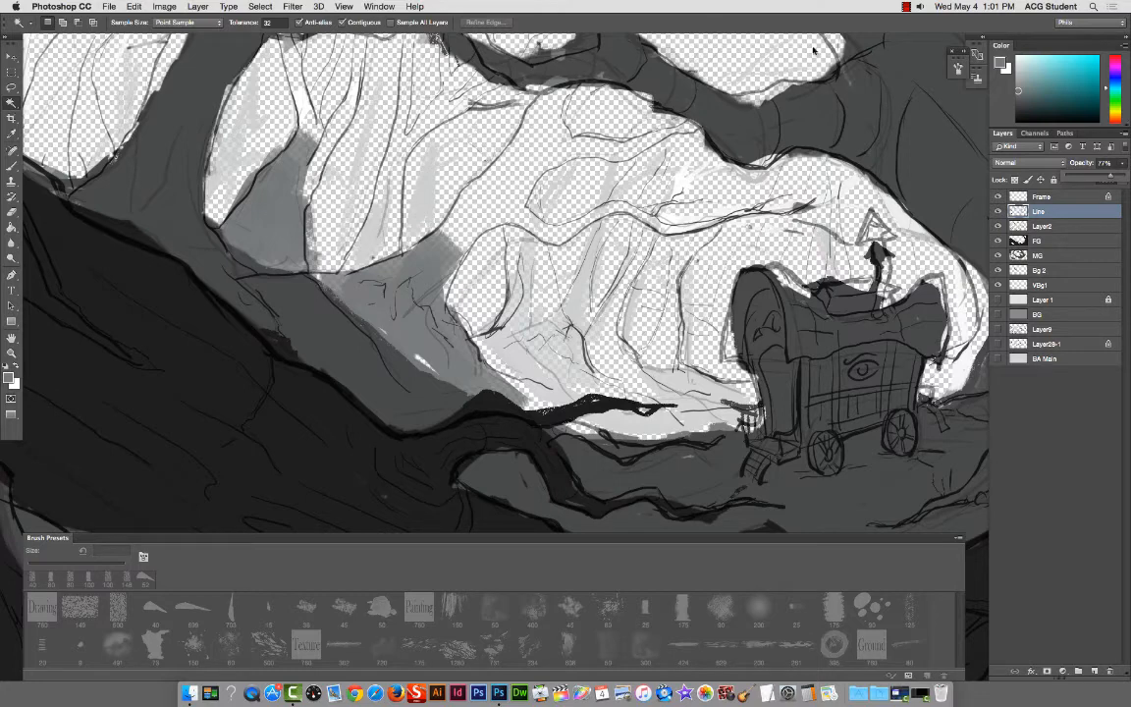
pyautogui.click(905, 7)
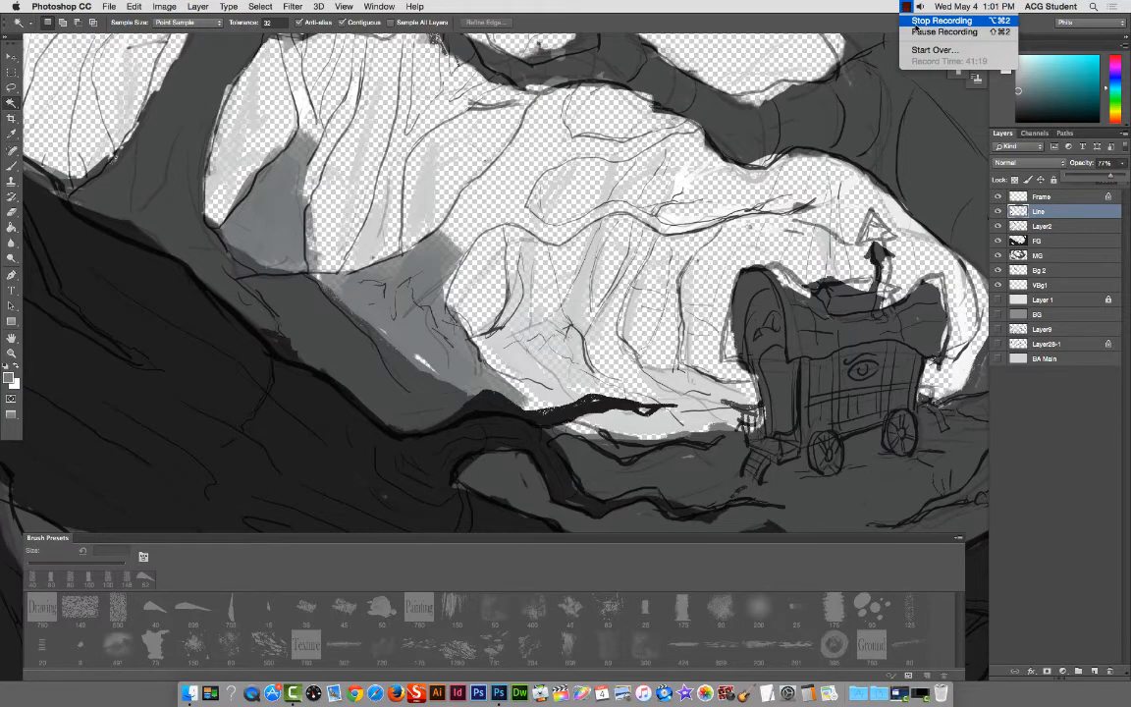
pyautogui.click(914, 20)
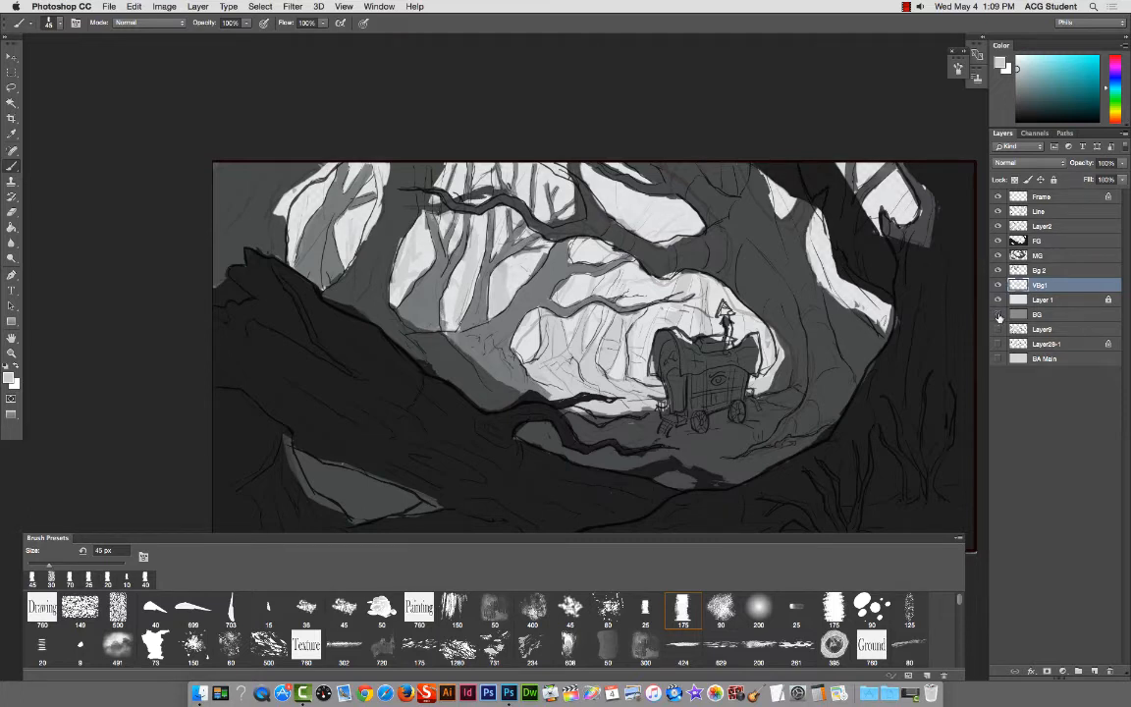
# Step: Toggle the FG layer's visibility several times to examine the foreground value group, leaving it hidden
pyautogui.click(998, 240)
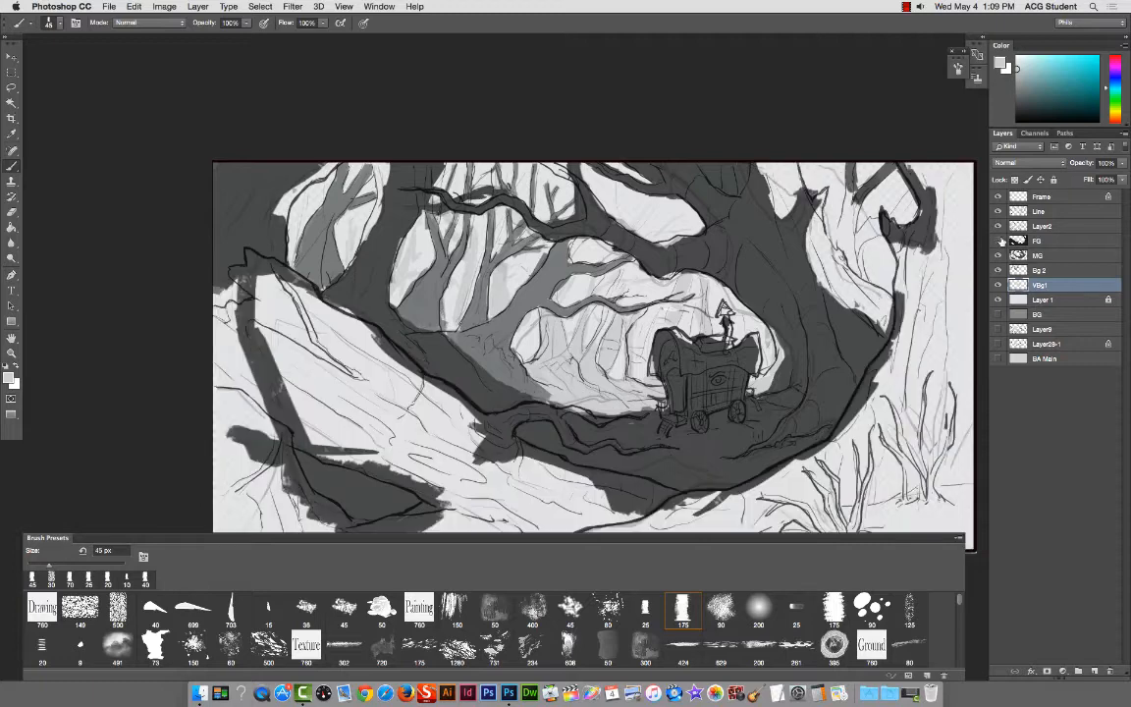
pyautogui.click(998, 241)
pyautogui.click(998, 241)
pyautogui.click(998, 240)
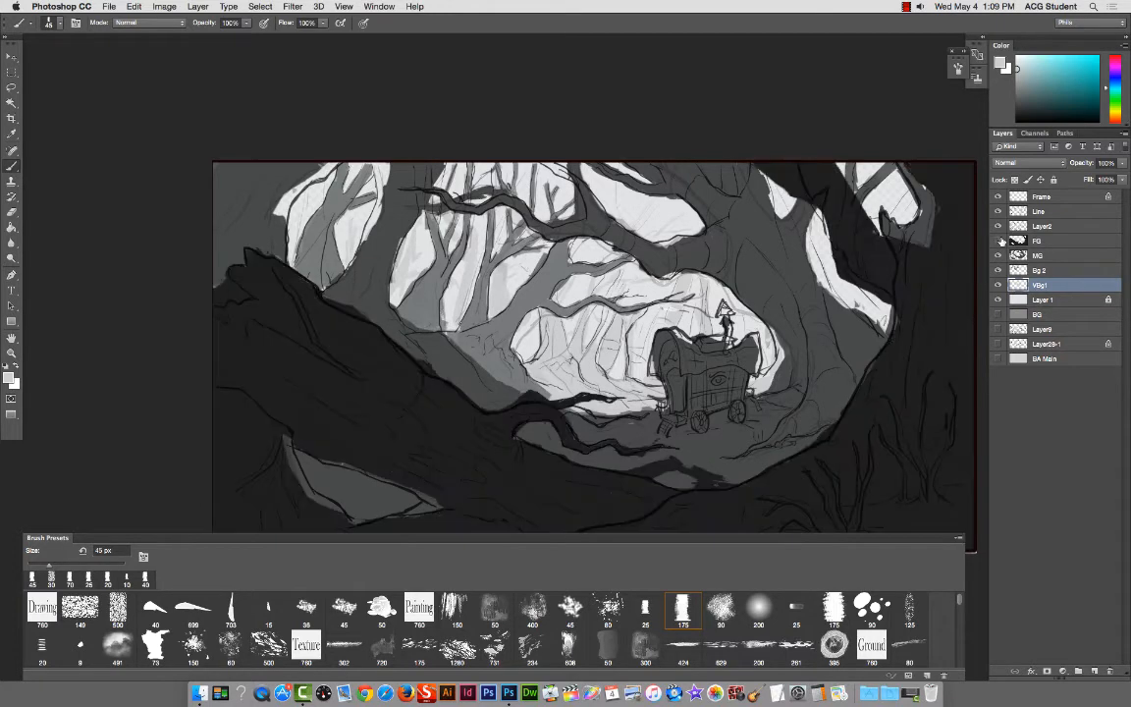
pyautogui.click(998, 241)
# Step: Toggle the MG layer's visibility repeatedly to examine the midground value group, leaving it hidden
pyautogui.click(998, 256)
pyautogui.click(998, 255)
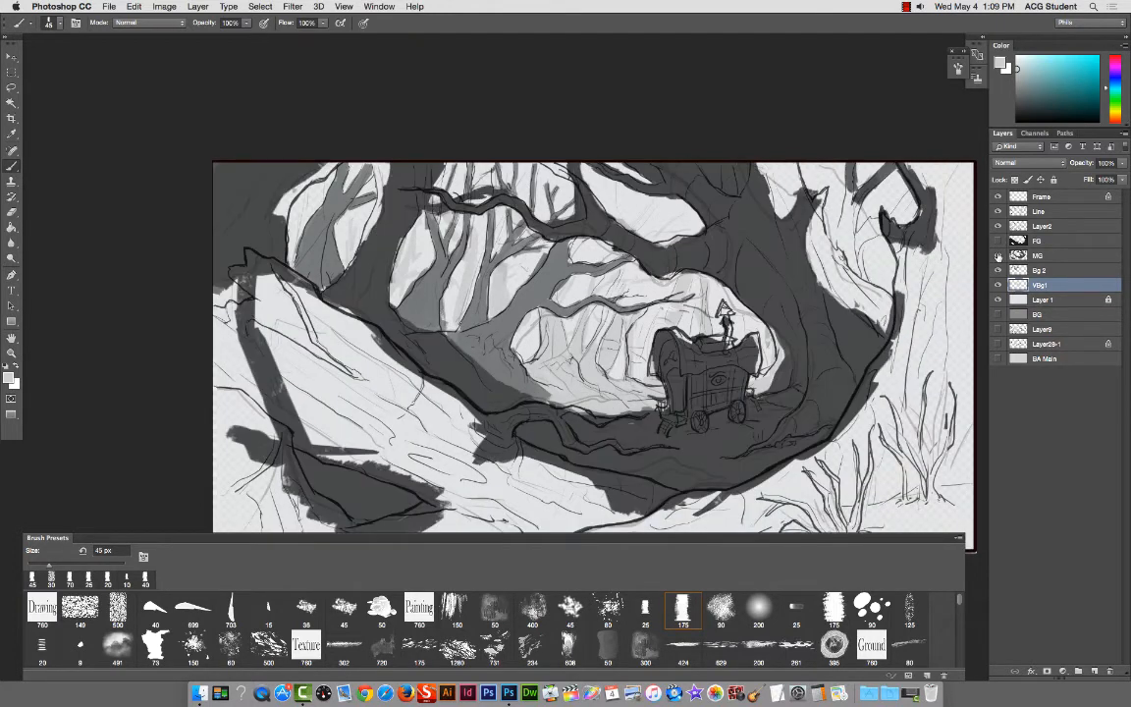
pyautogui.click(998, 256)
pyautogui.click(998, 255)
pyautogui.click(998, 255)
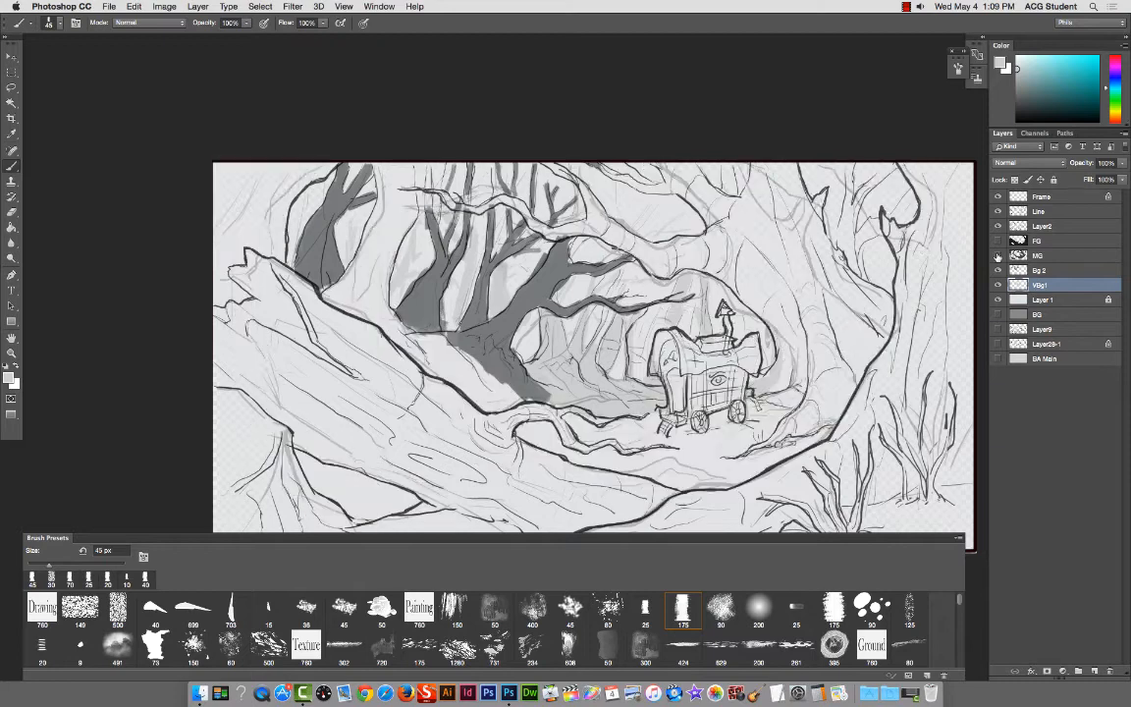
pyautogui.click(998, 255)
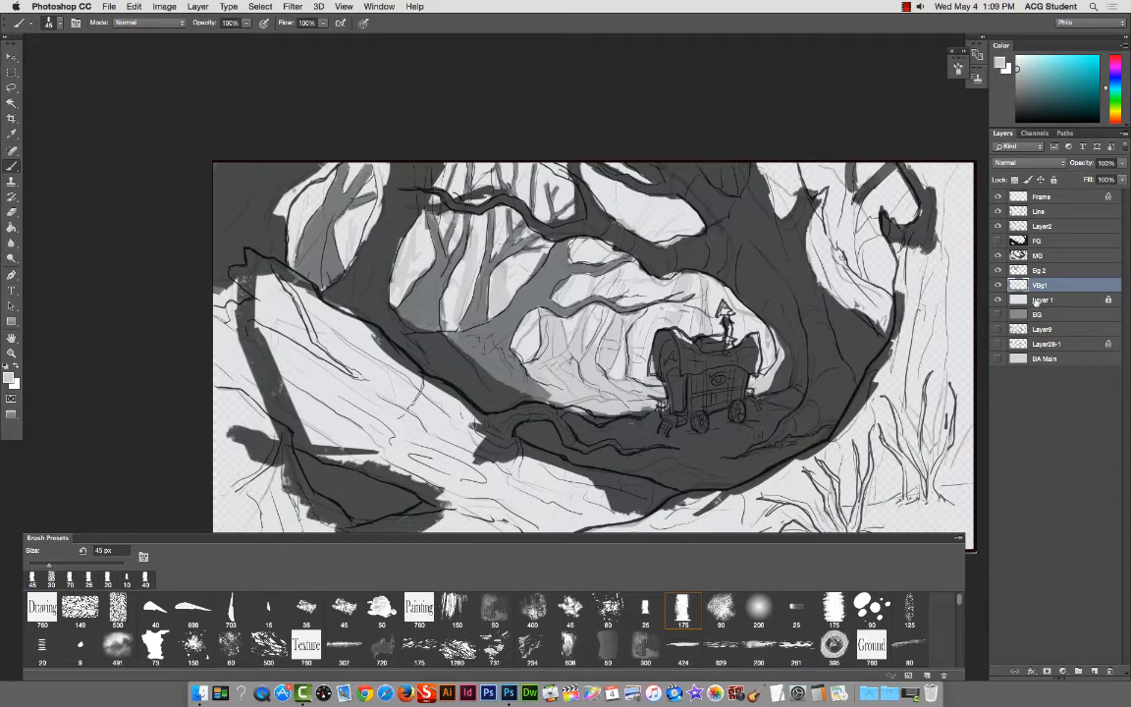
pyautogui.click(998, 256)
# Step: Toggle the Bg 2 layer's visibility to examine the background tree group, leaving it hidden
pyautogui.click(997, 269)
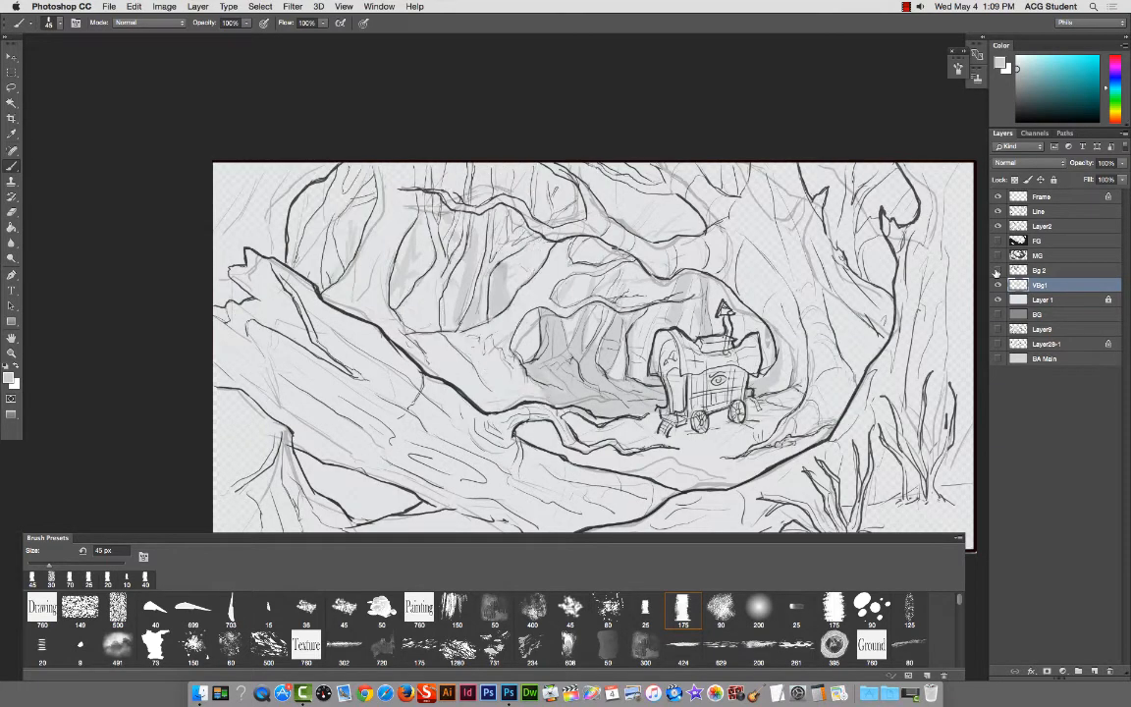
pyautogui.click(997, 270)
pyautogui.click(997, 269)
pyautogui.click(997, 270)
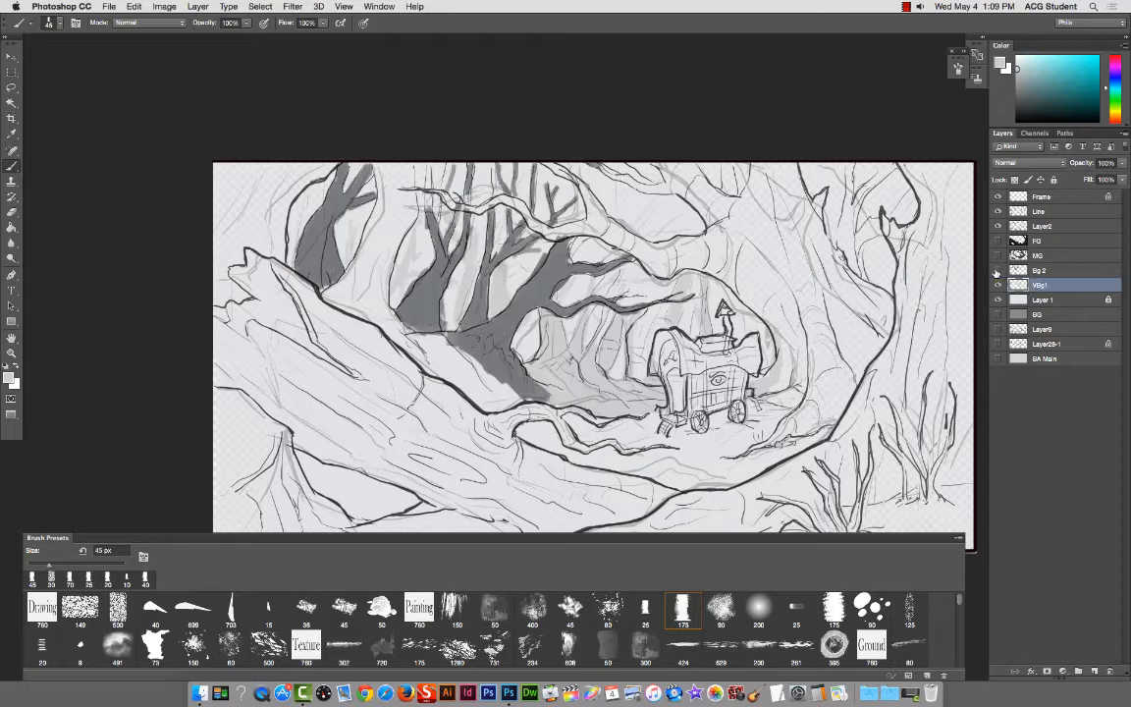
pyautogui.click(997, 270)
# Step: Toggle the VBg1 layer's visibility to examine the lightest, most distant tree group, leaving it shown
pyautogui.click(999, 284)
pyautogui.click(999, 284)
pyautogui.click(998, 285)
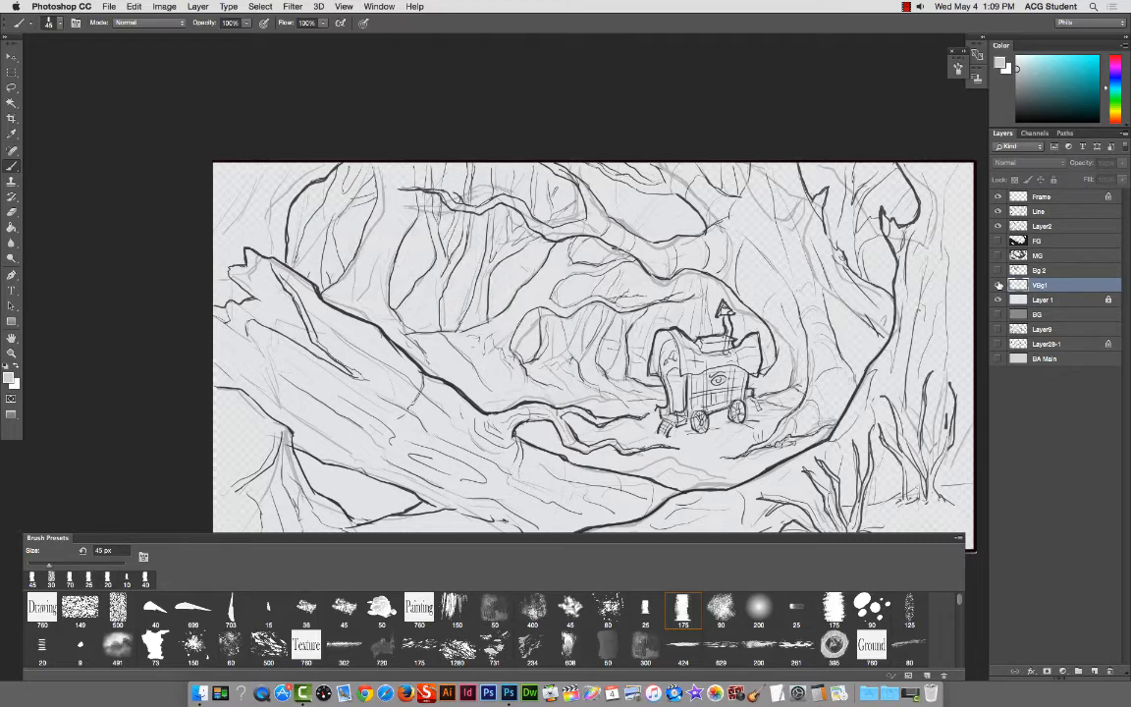
pyautogui.click(998, 284)
pyautogui.click(998, 285)
pyautogui.click(998, 285)
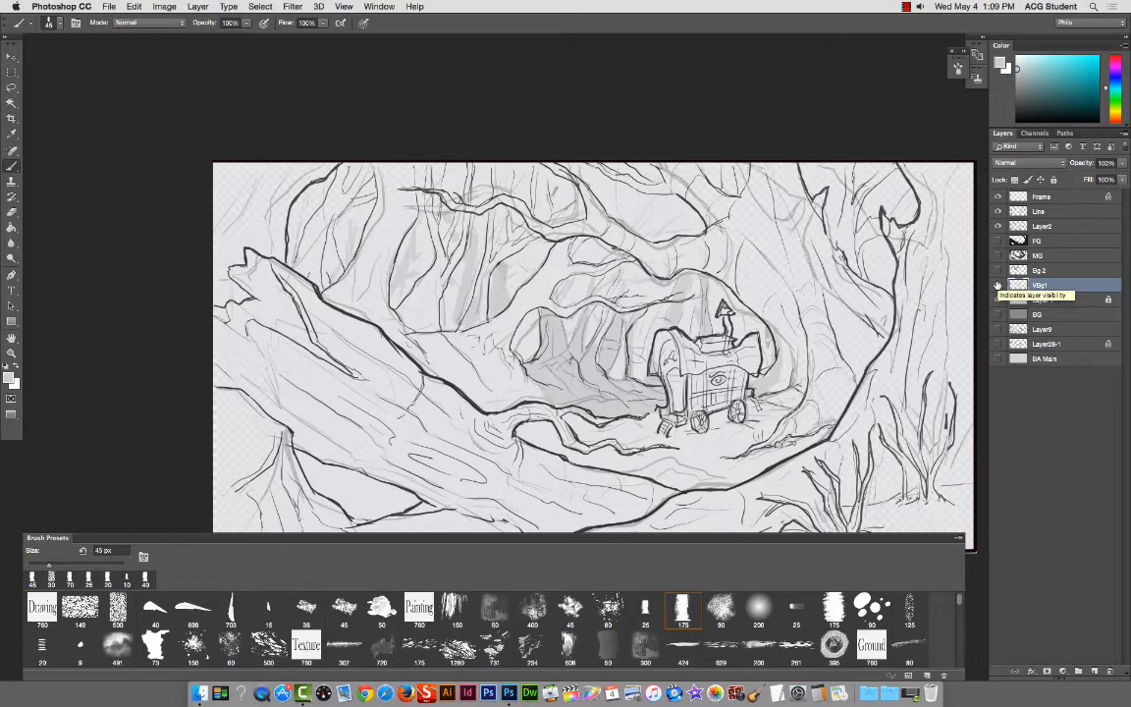
# Step: Show the FG, MG and Bg 2 layers again so that all value groups display together with VBg1
pyautogui.click(997, 240)
pyautogui.click(997, 255)
pyautogui.click(997, 270)
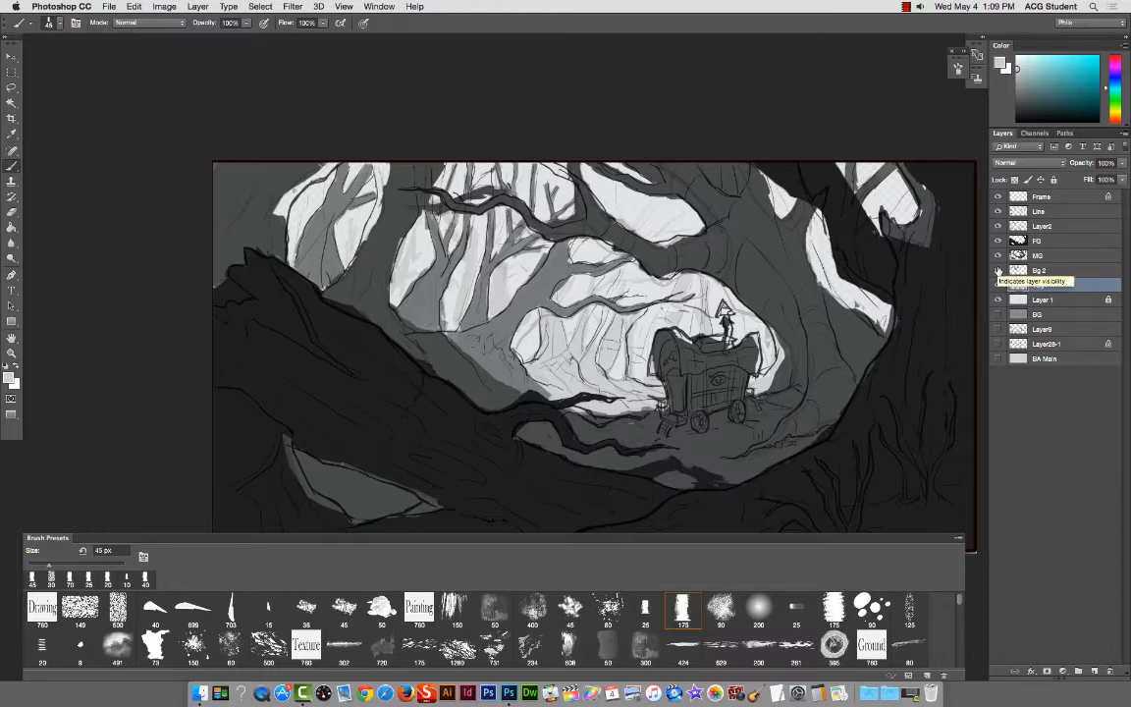
pyautogui.click(997, 284)
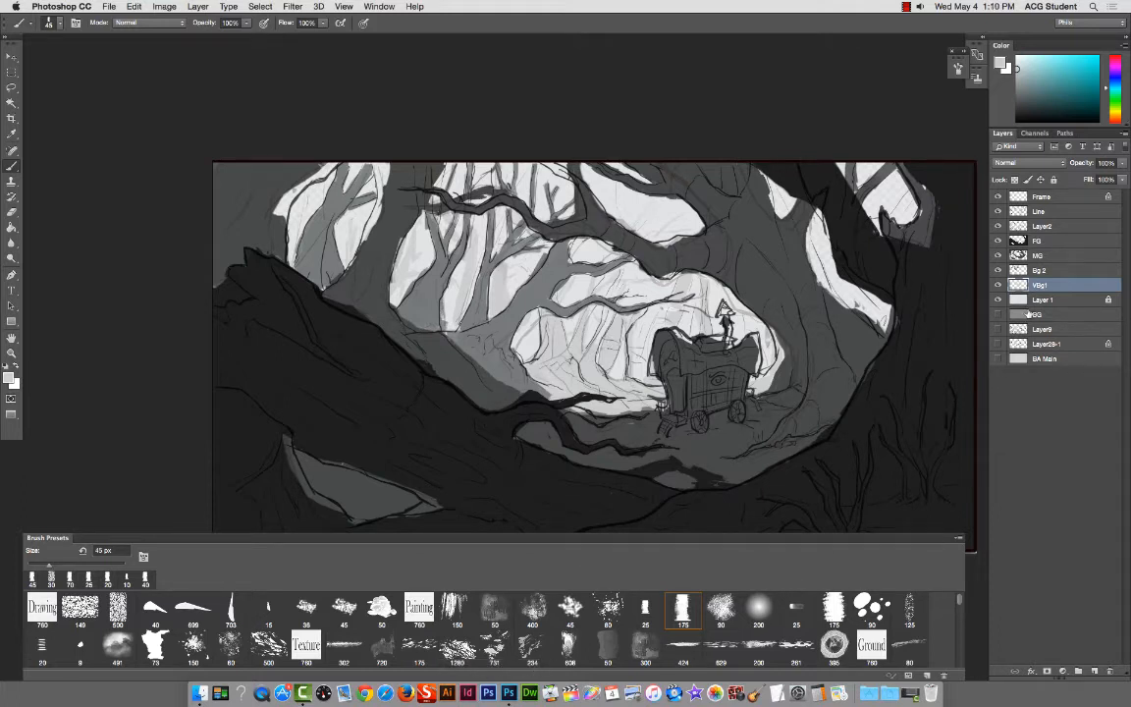
# Step: Make the locked Layer 1 active and toggle its visibility to check the light backdrop behind the trees
pyautogui.click(1062, 301)
pyautogui.click(997, 300)
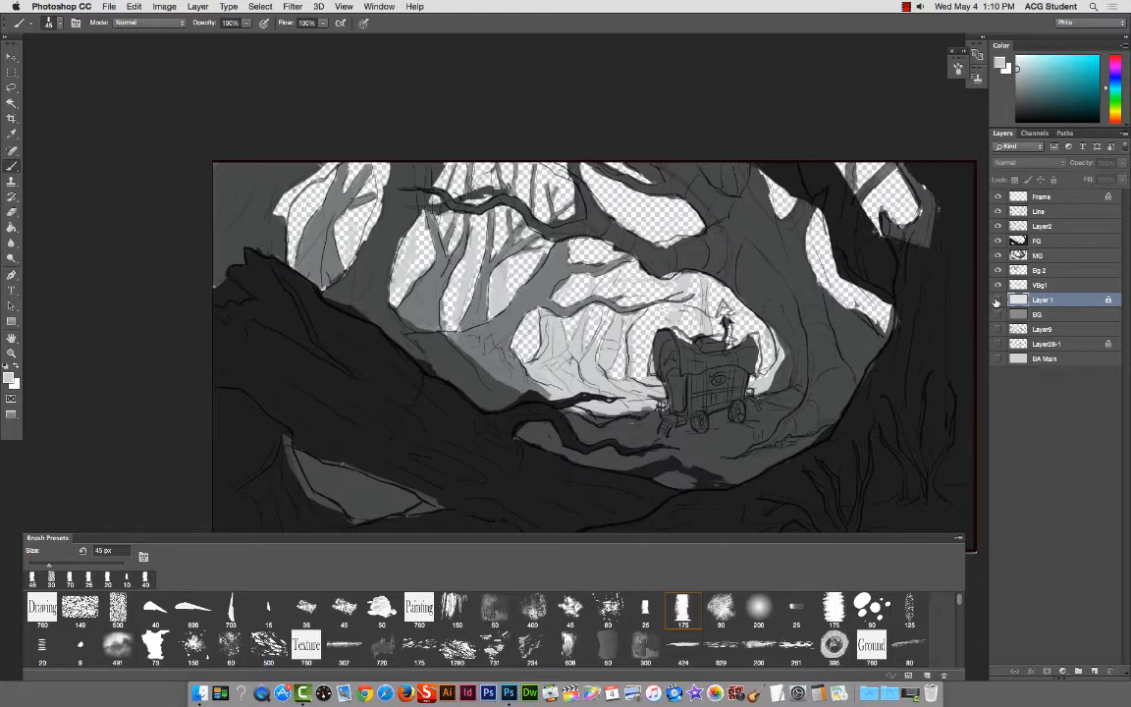
pyautogui.click(998, 301)
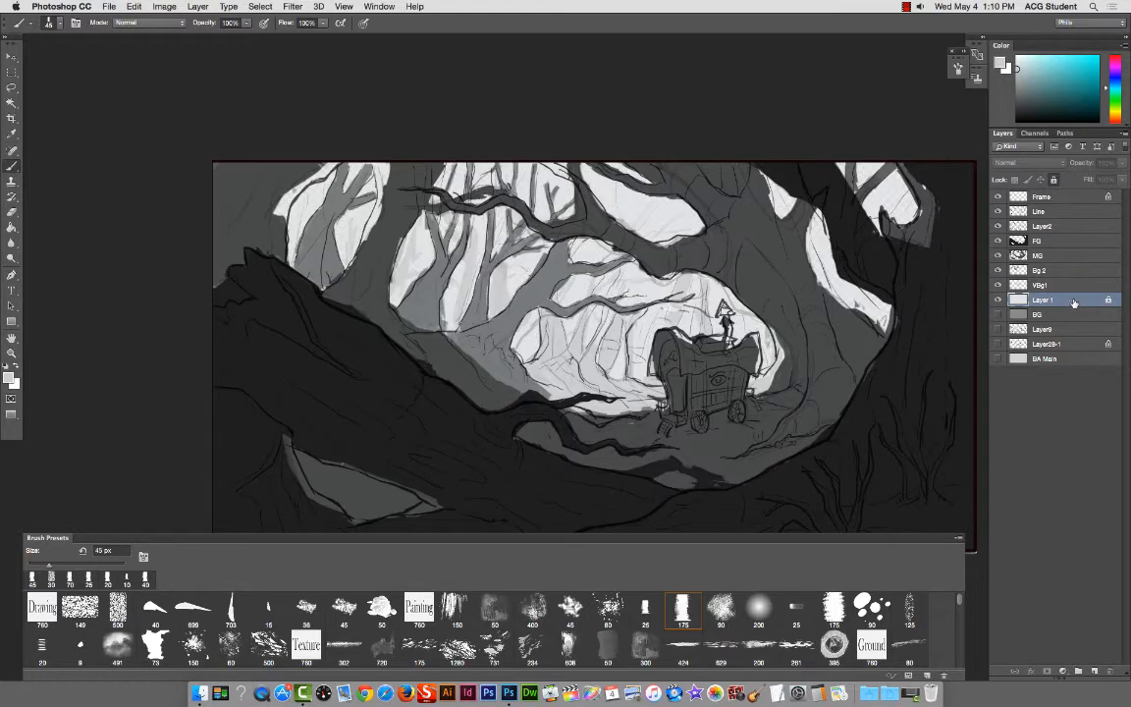
# Step: Unlock Layer 1 and darken it with Levels, setting the midtone input to 0.25
pyautogui.click(1073, 301)
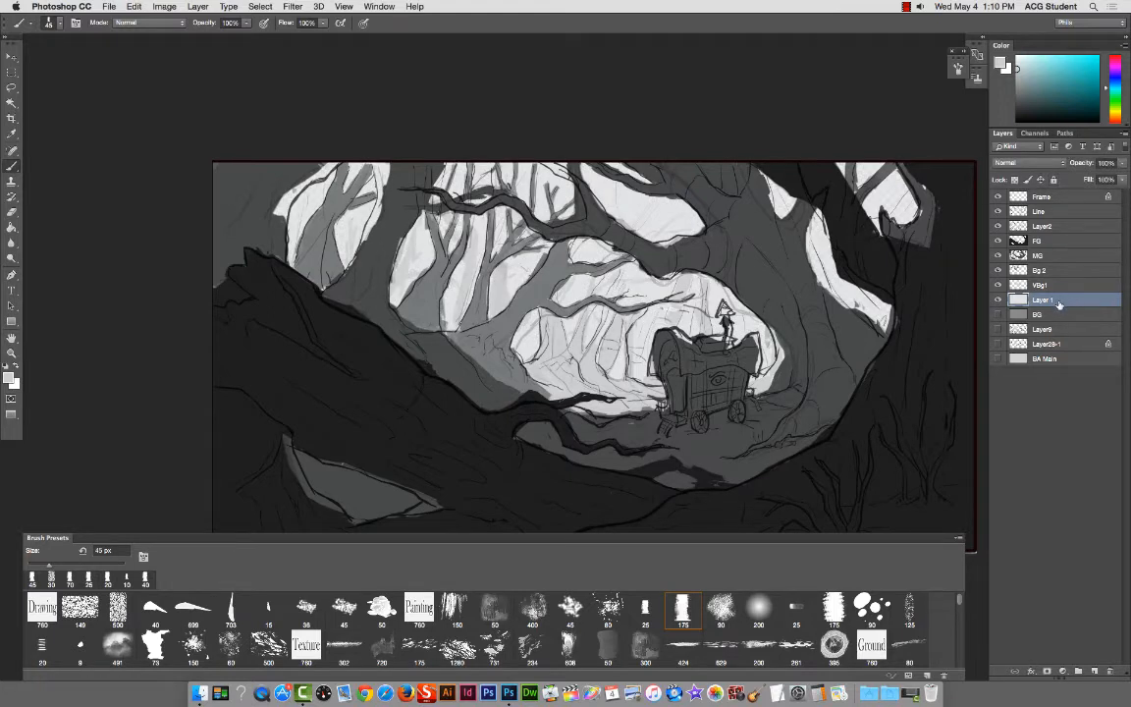
pyautogui.press('super+l')
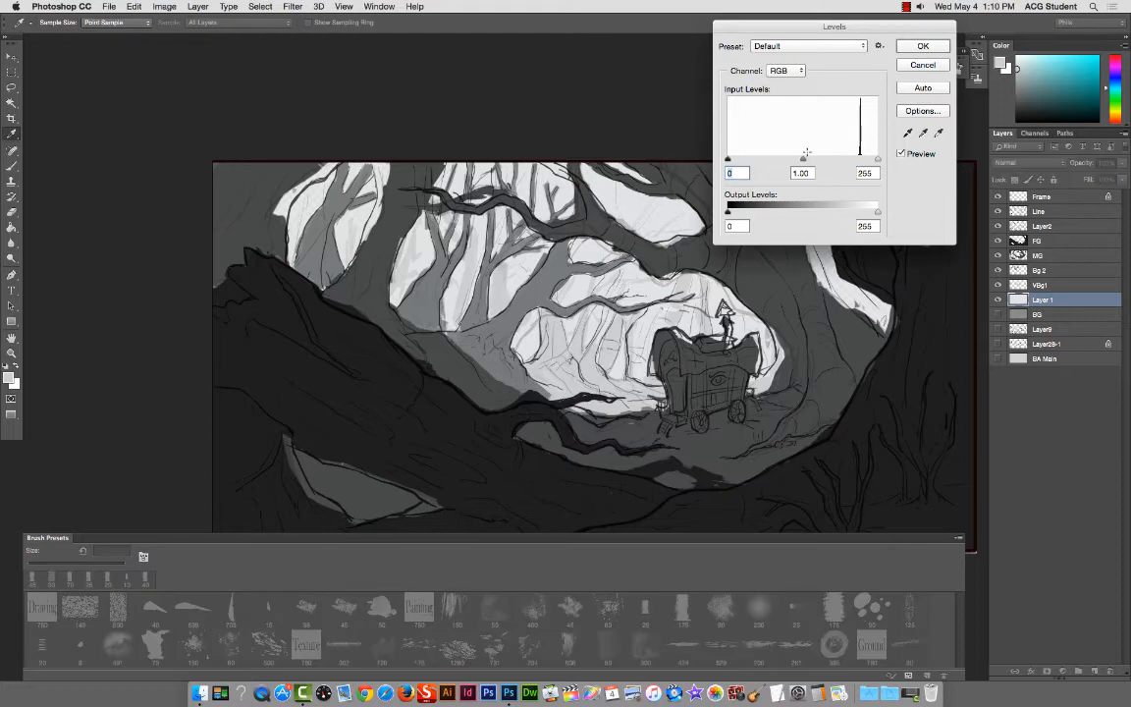
pyautogui.moveTo(805, 157); pyautogui.dragTo(856, 171)
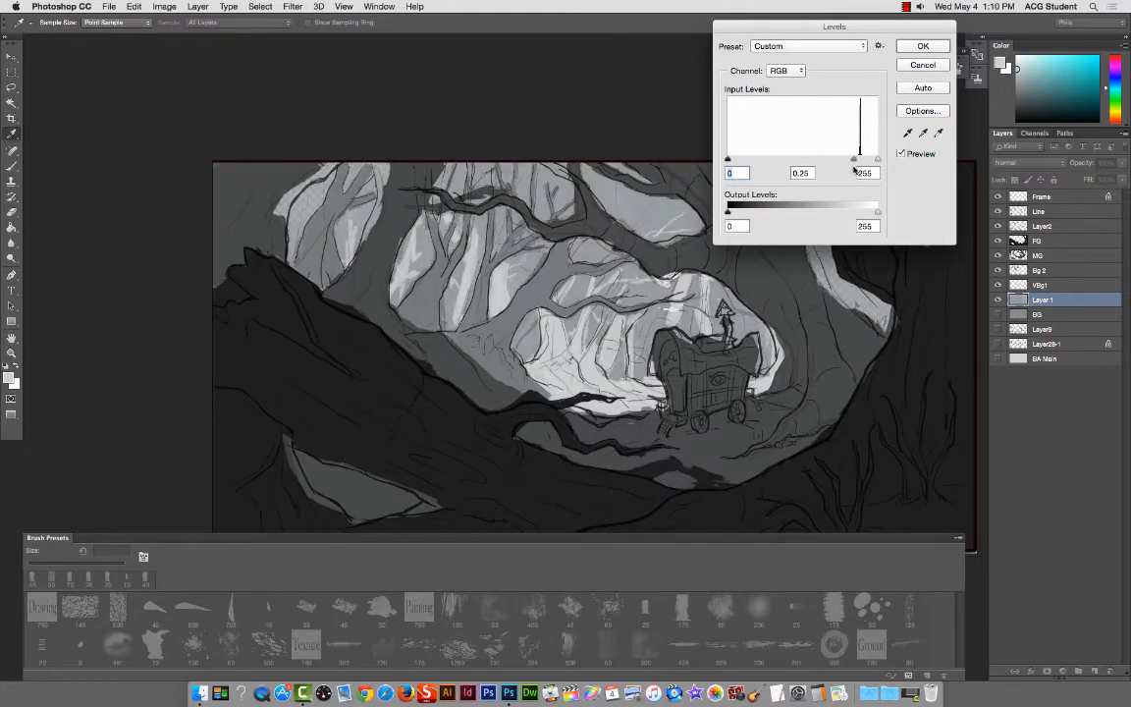
pyautogui.click(921, 46)
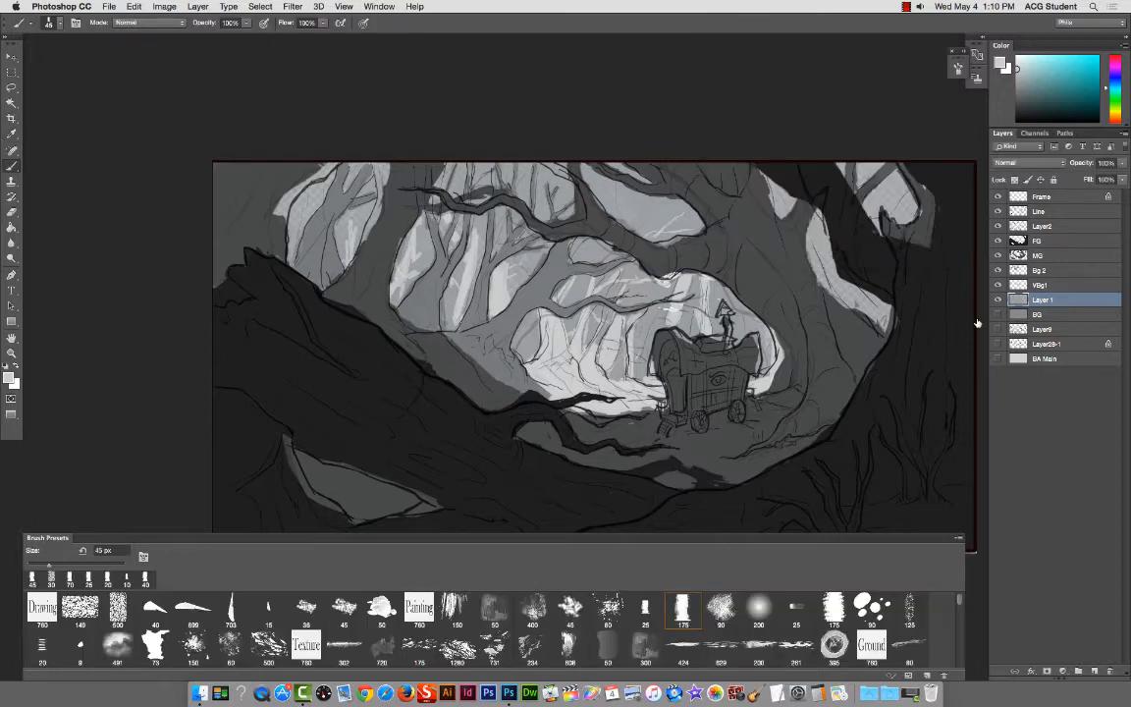
# Step: Darken the VBg1 layer with Levels, setting the midtone input to 0.32
pyautogui.click(1066, 285)
pyautogui.press('super+l')
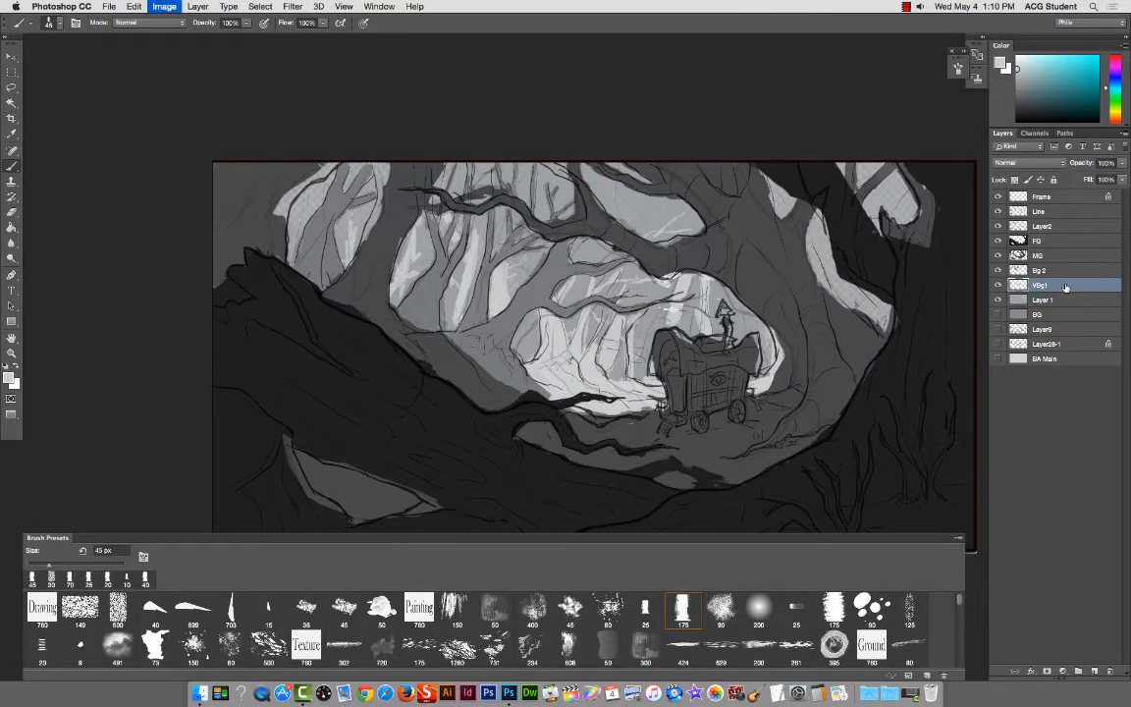
pyautogui.moveTo(802, 159); pyautogui.dragTo(847, 168)
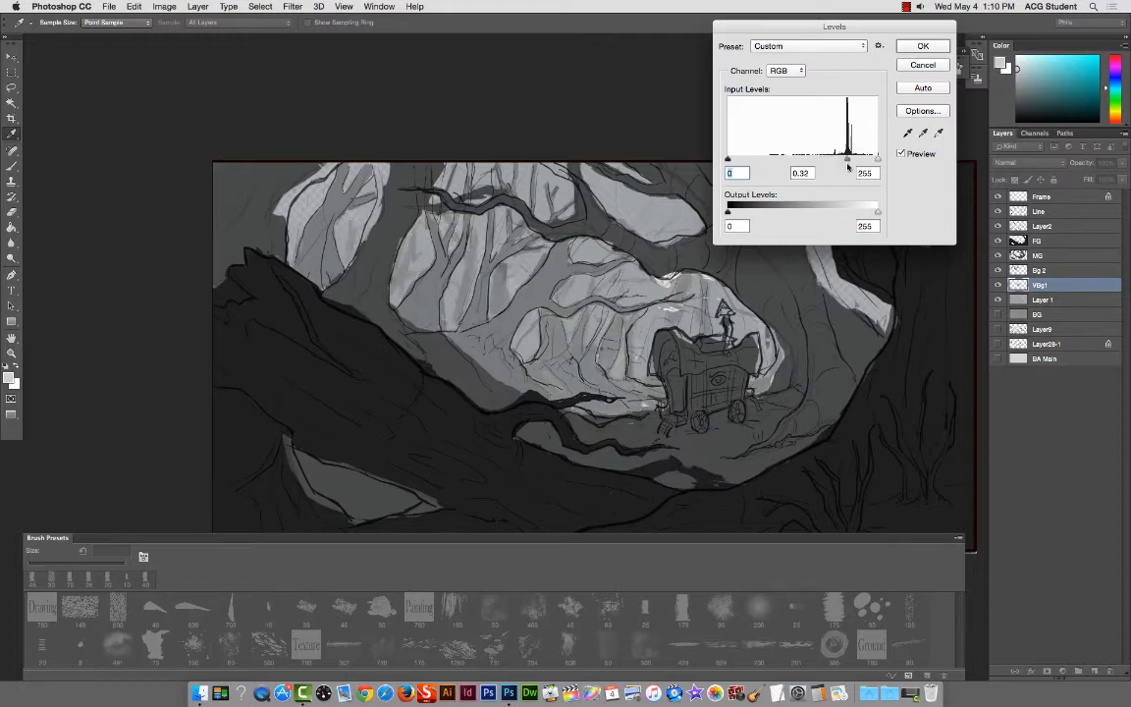
pyautogui.click(923, 46)
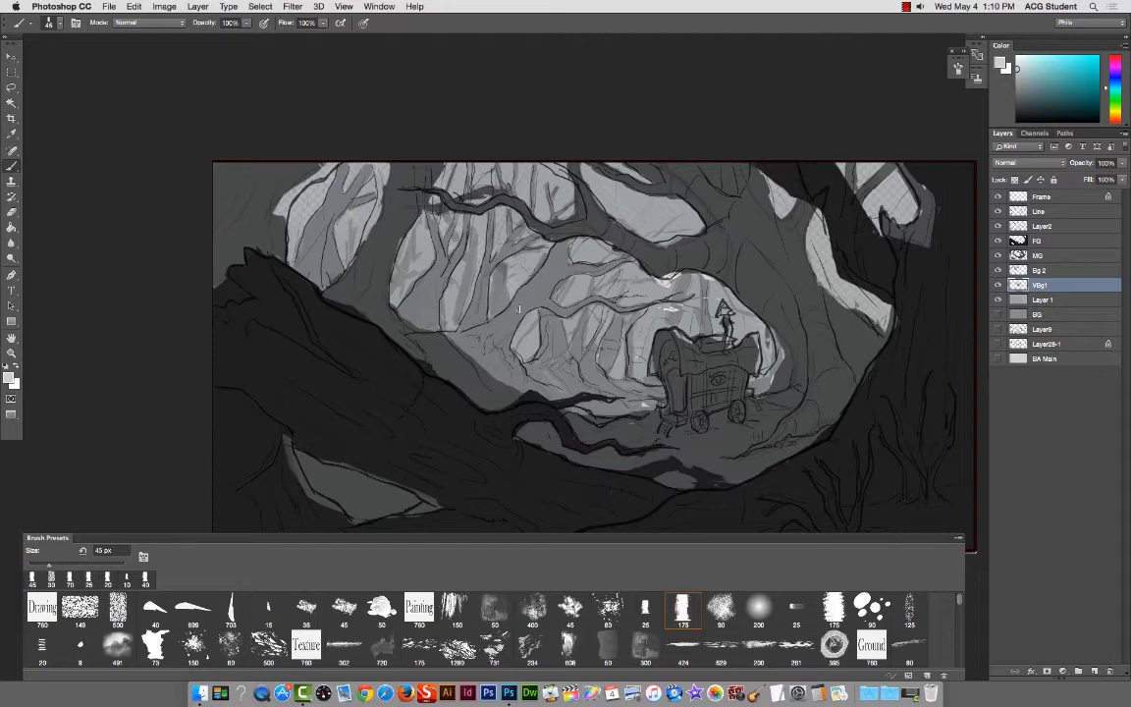
# Step: Make the Bg 2 layer active and darken its trees by shifting the Levels midtone
pyautogui.keyDown('super'); pyautogui.rightClick(536, 292); pyautogui.keyUp('super')
pyautogui.click(543, 297)
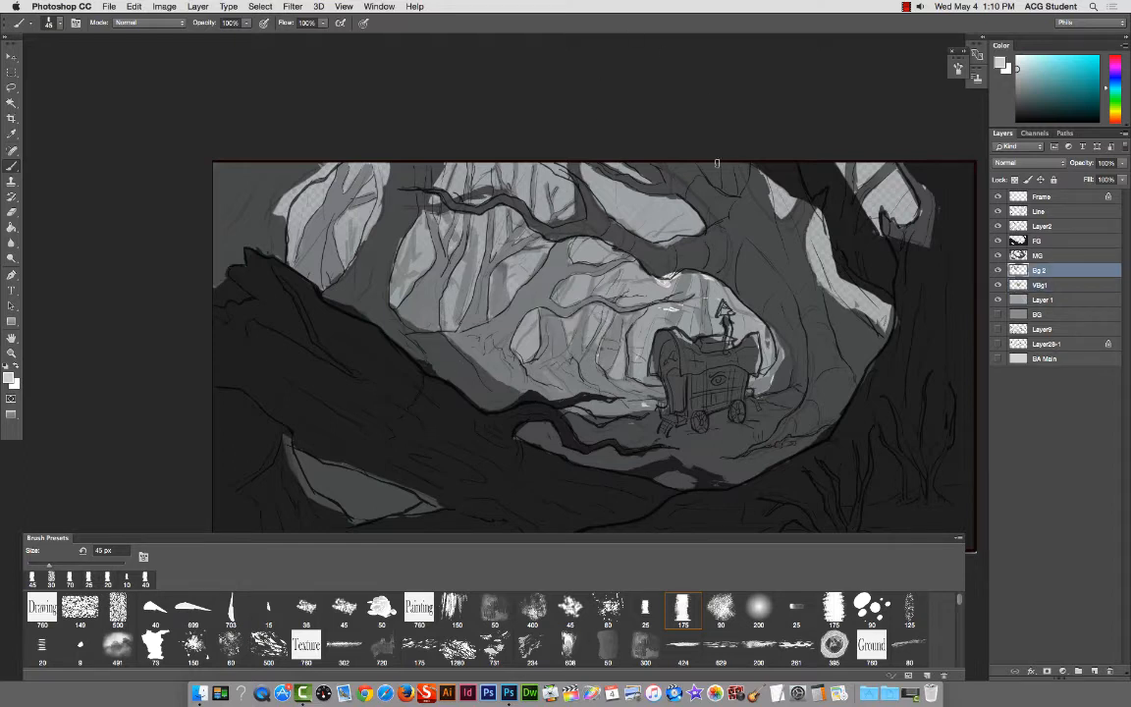
pyautogui.hotkey('ctrl', 'l')
pyautogui.moveTo(802, 160); pyautogui.dragTo(825, 163)
pyautogui.click(924, 49)
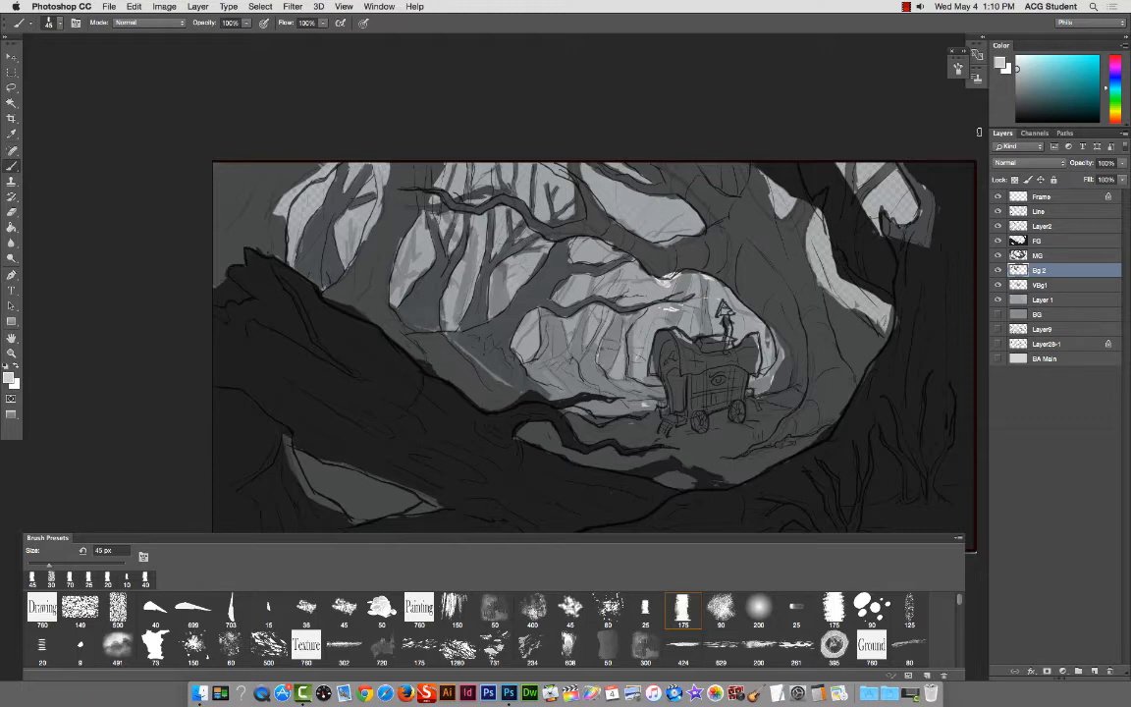
# Step: Undo the Levels adjustments on Bg 2, VBg1 and Layer 1, along with the unlocking of Layer 1
pyautogui.press('super+equal')
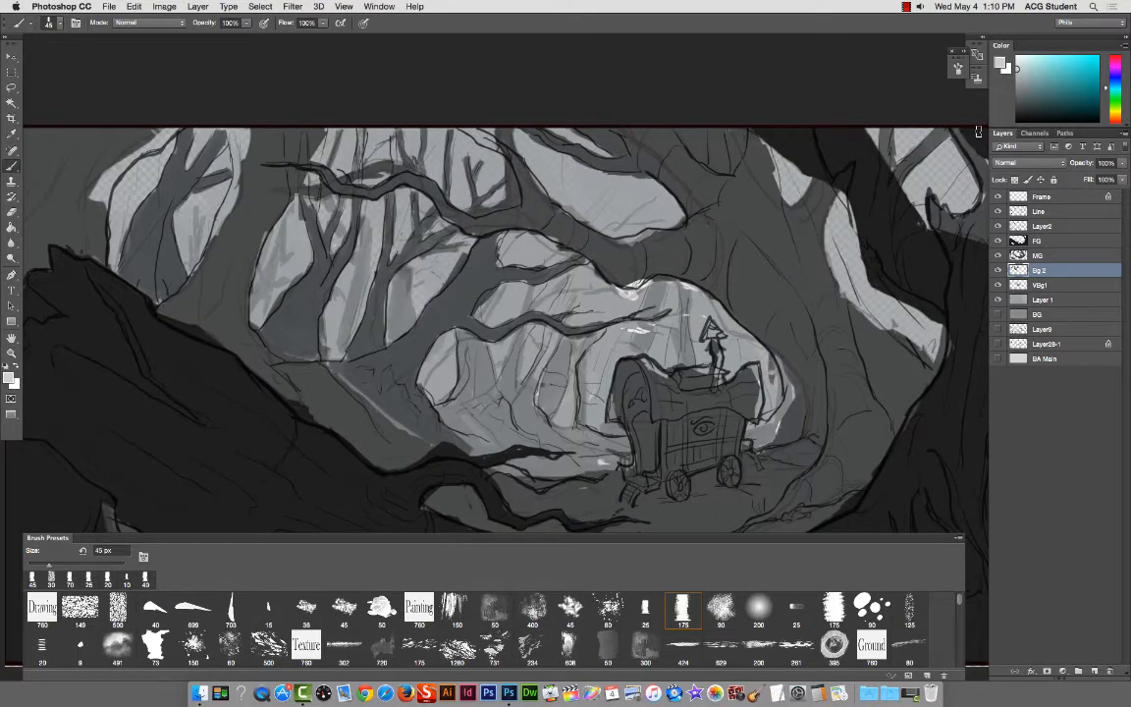
pyautogui.press('super+minus')
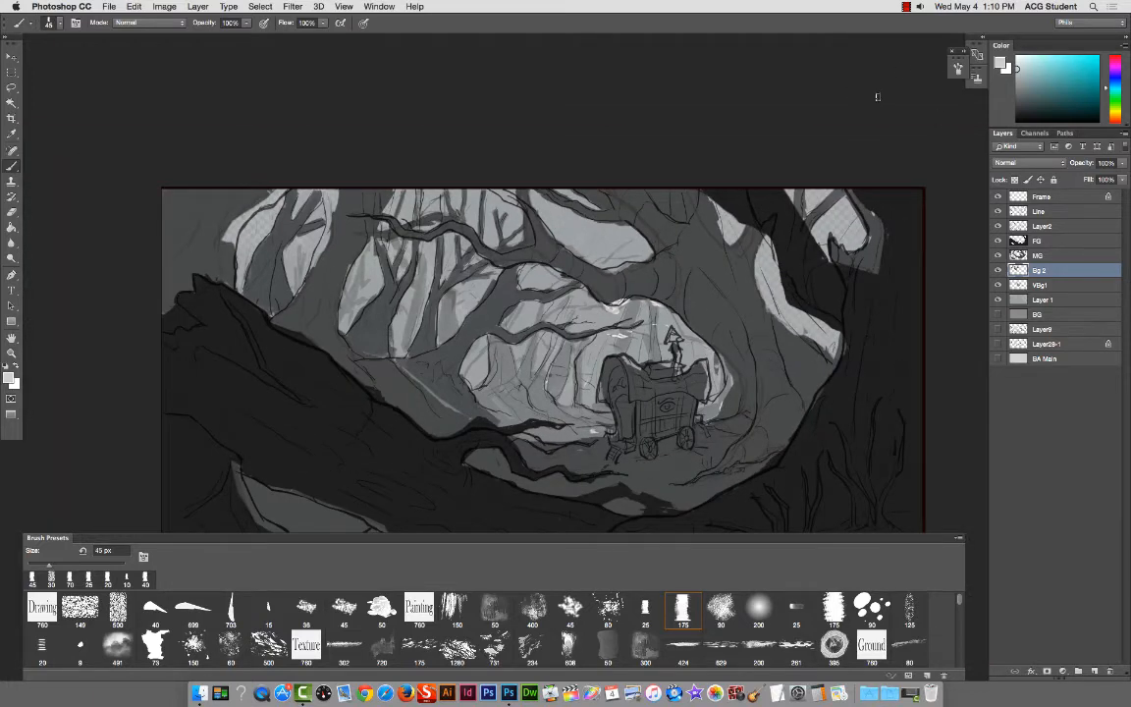
pyautogui.press('super+z')
pyautogui.press('super+z')
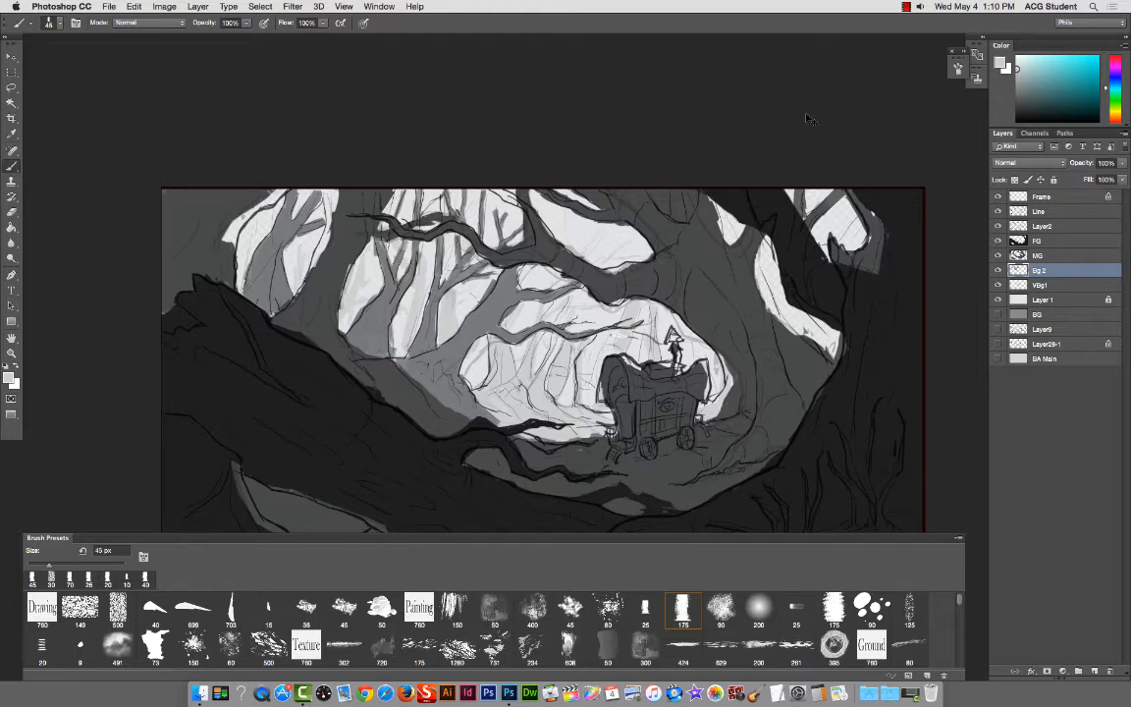
# Step: Copy the whole canvas merged, paste it as a new layer, and move that layer above Frame in the stack
pyautogui.press('super+a')
pyautogui.press('super+shift+c')
pyautogui.press('super+v')
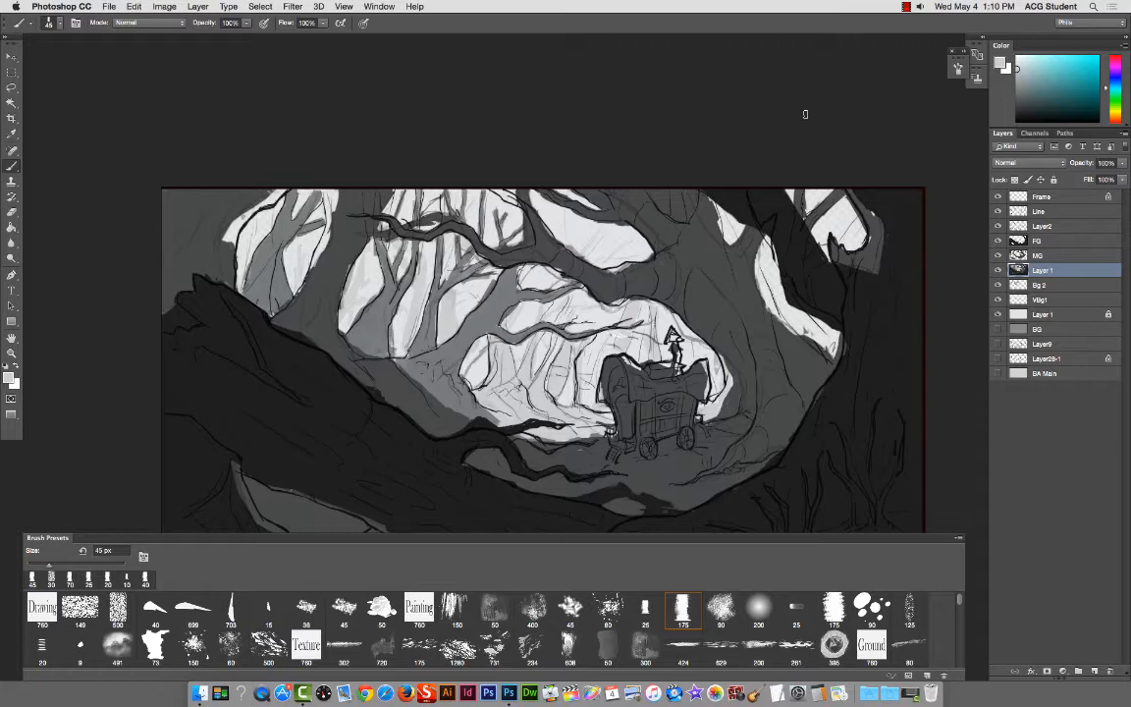
pyautogui.moveTo(1072, 278)
pyautogui.mouseDown()
pyautogui.moveTo(957, 177)
pyautogui.moveTo(1001, 197)
pyautogui.mouseUp()
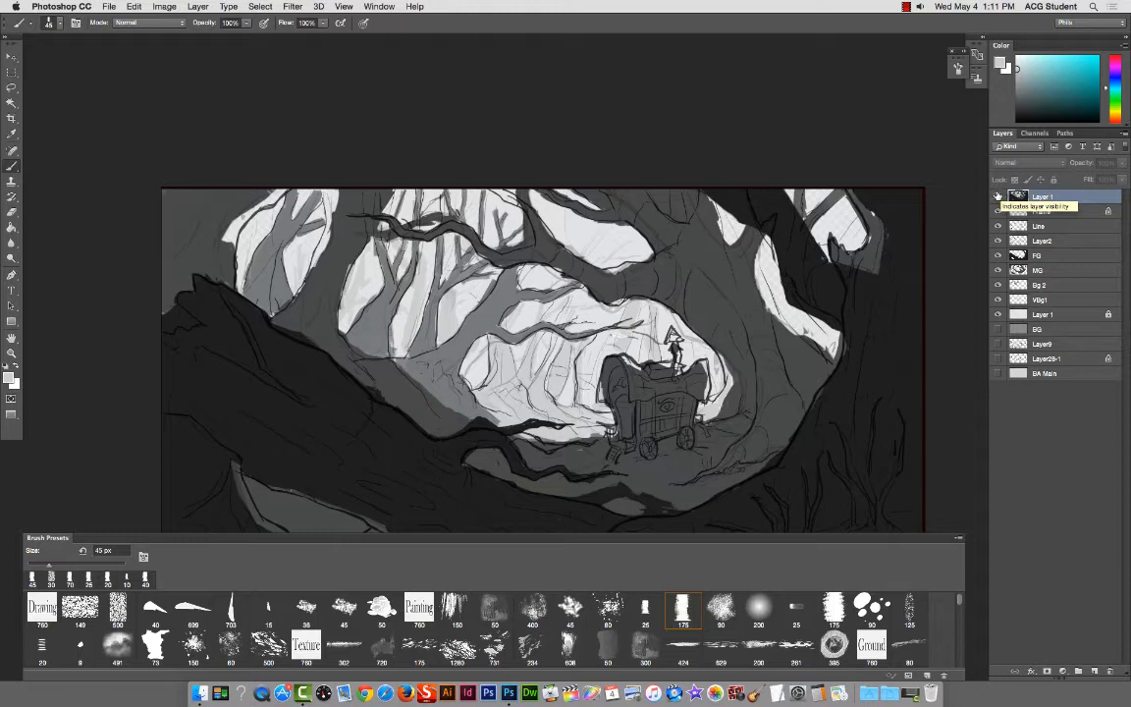
# Step: Hide the merged copy at the top of the stack and darken the VBg1 layer by shifting its Levels midtone
pyautogui.click(998, 196)
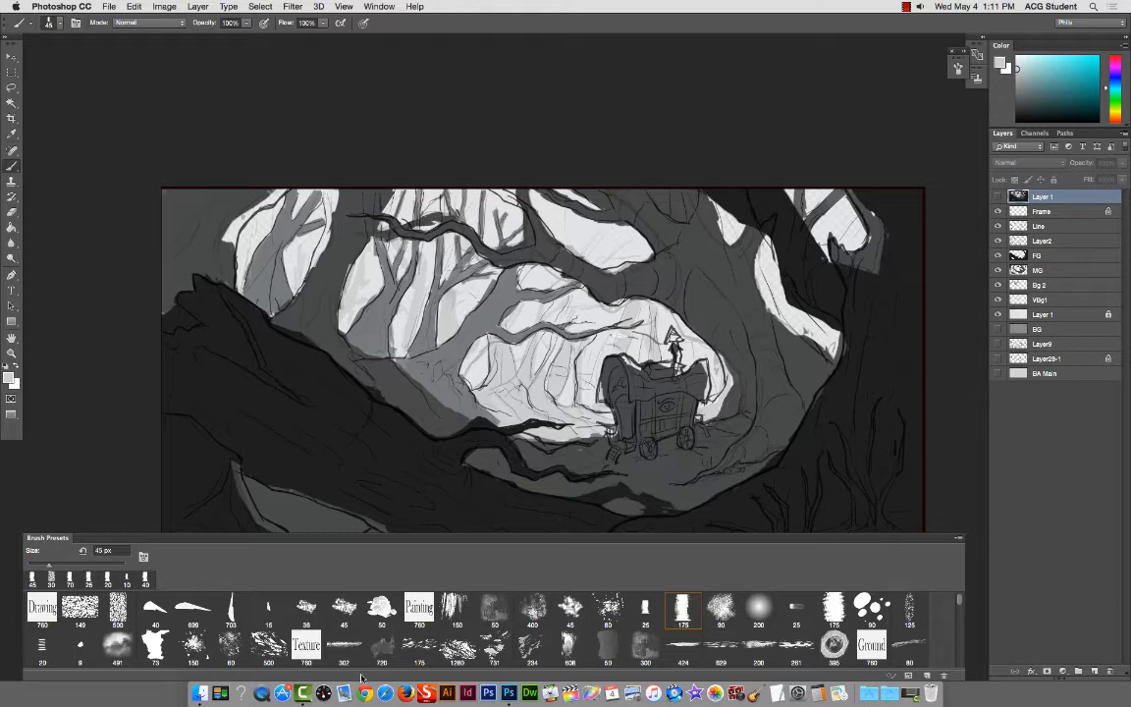
pyautogui.click(1045, 314)
pyautogui.click(1048, 300)
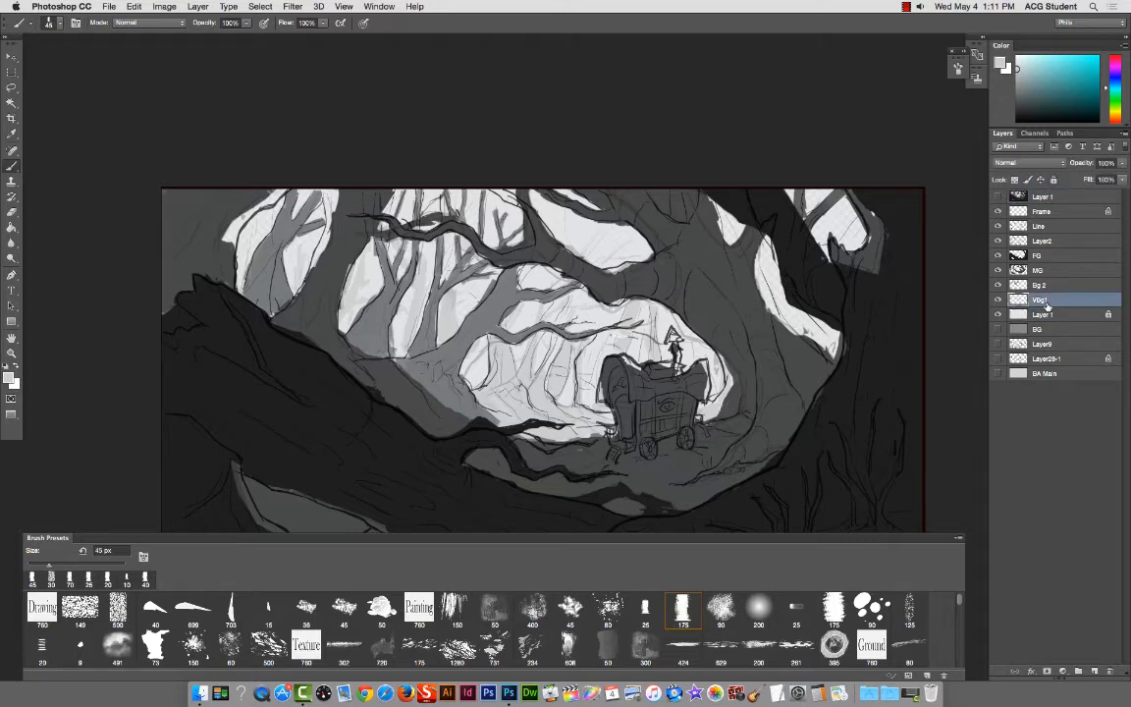
pyautogui.hotkey('ctrl', 'l')
pyautogui.moveTo(802, 160); pyautogui.dragTo(839, 161)
pyautogui.press('Return')
pyautogui.press('b')
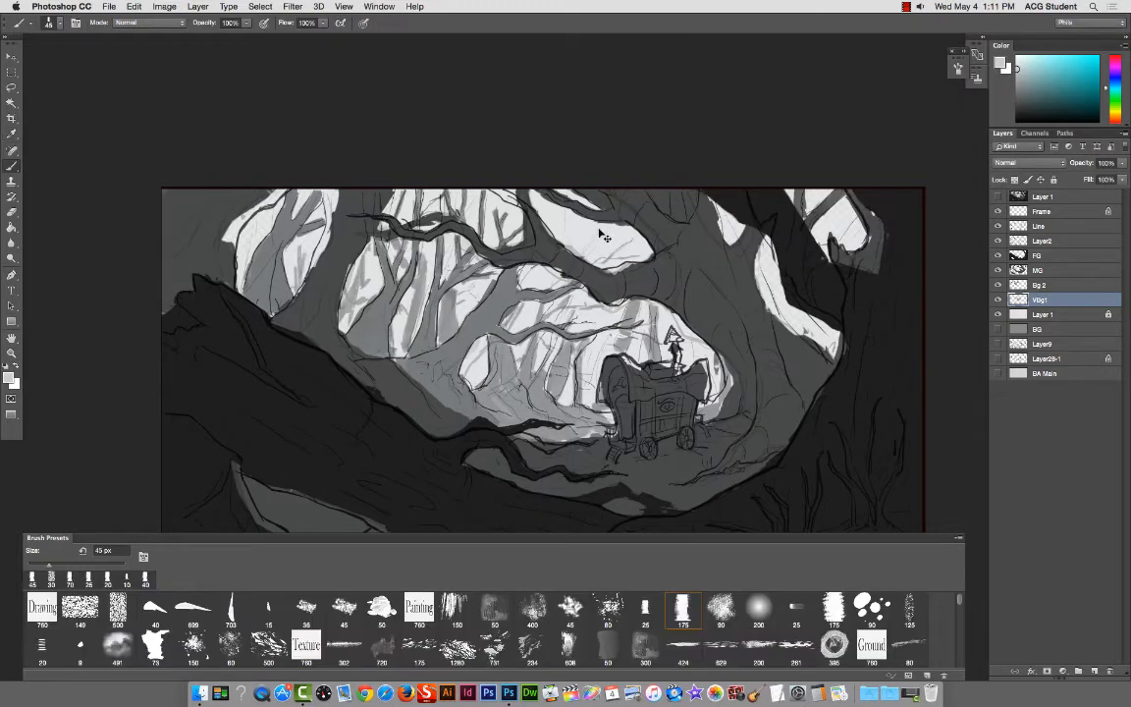
# Step: Rename the locked Layer 1 beneath VBg1 as BG Main
pyautogui.keyDown('super'); pyautogui.rightClick(616, 239); pyautogui.keyUp('super')
pyautogui.click(622, 235)
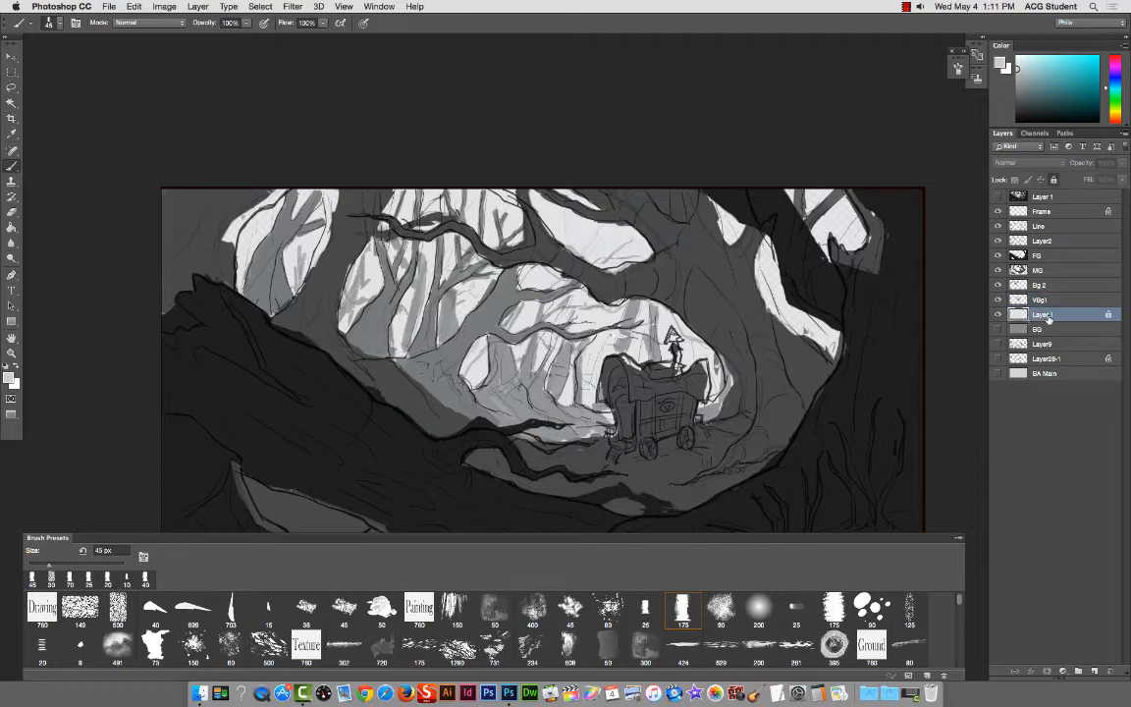
pyautogui.write('B')
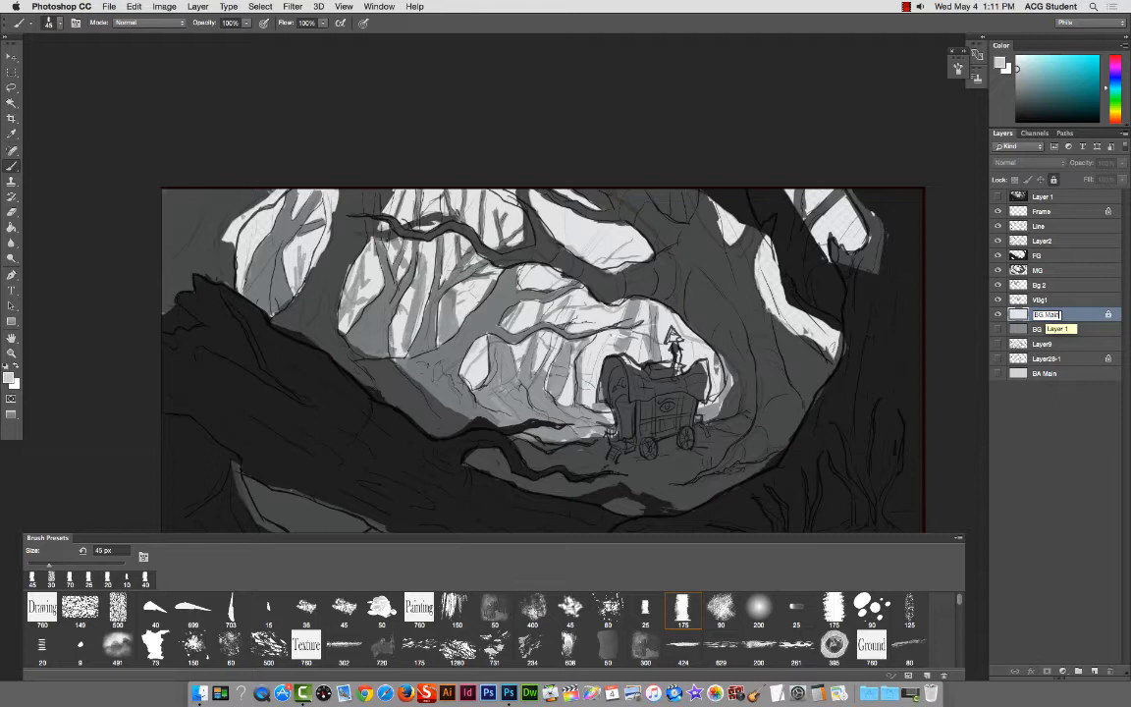
pyautogui.write('G Main')
pyautogui.press('Return')
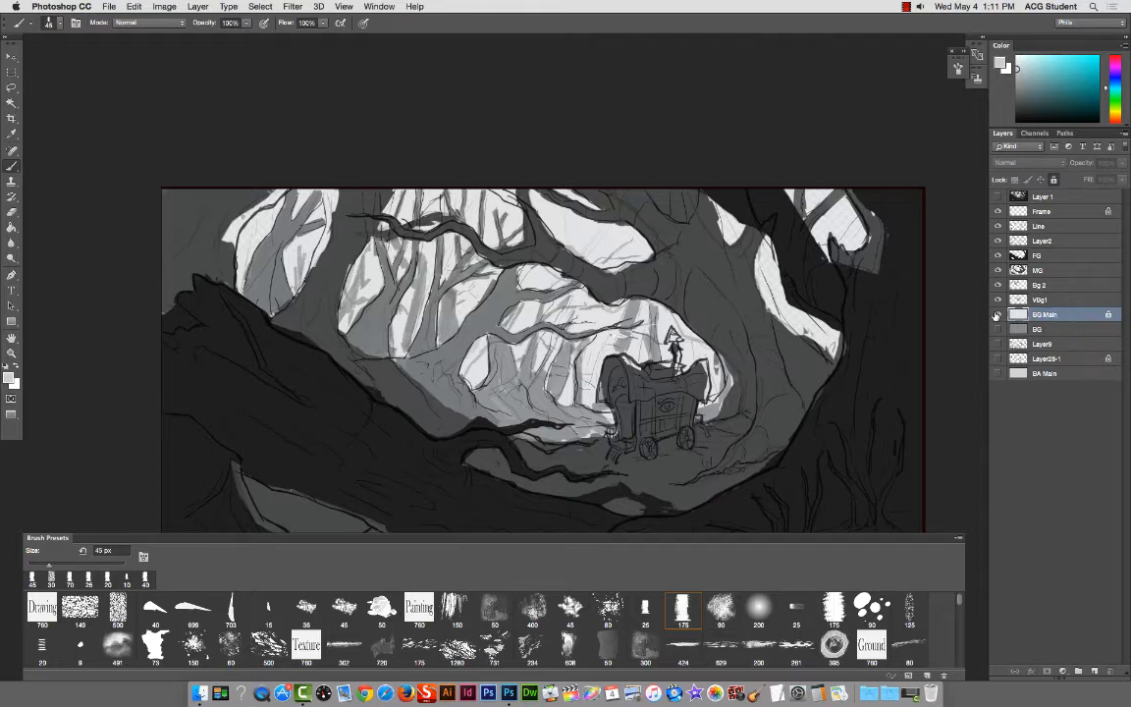
# Step: Compare the light BG Main background with the darker BG layer by switching their visibility
pyautogui.click(996, 315)
pyautogui.click(996, 315)
pyautogui.click(997, 330)
pyautogui.click(998, 316)
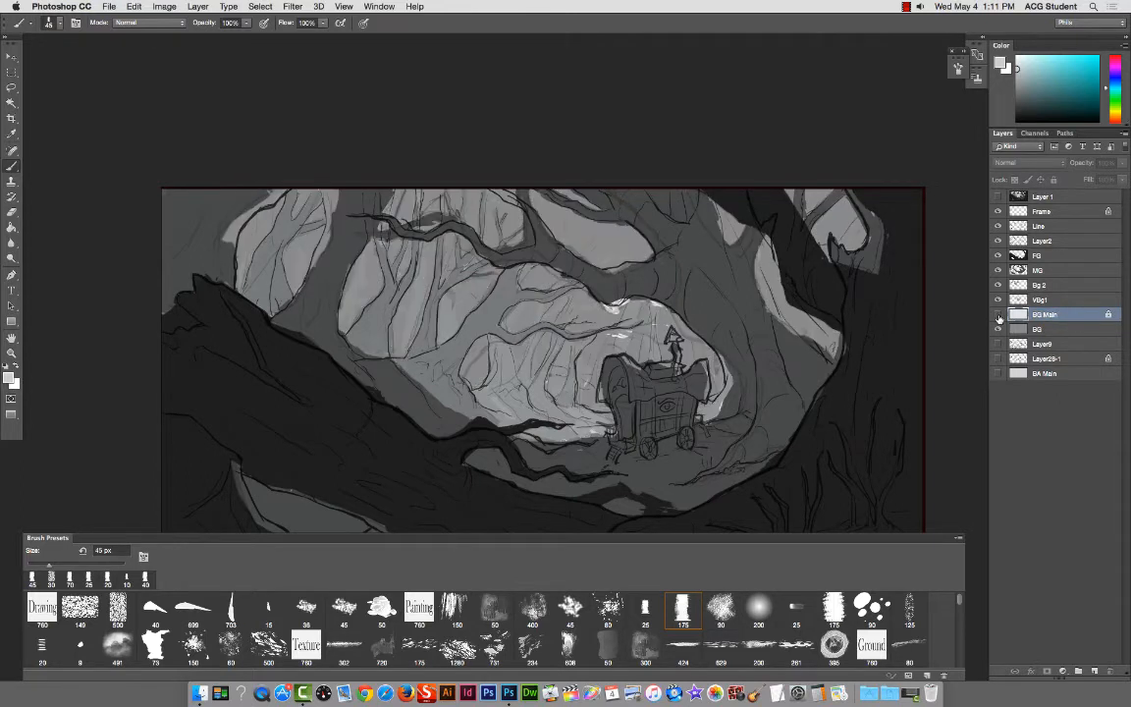
pyautogui.click(998, 315)
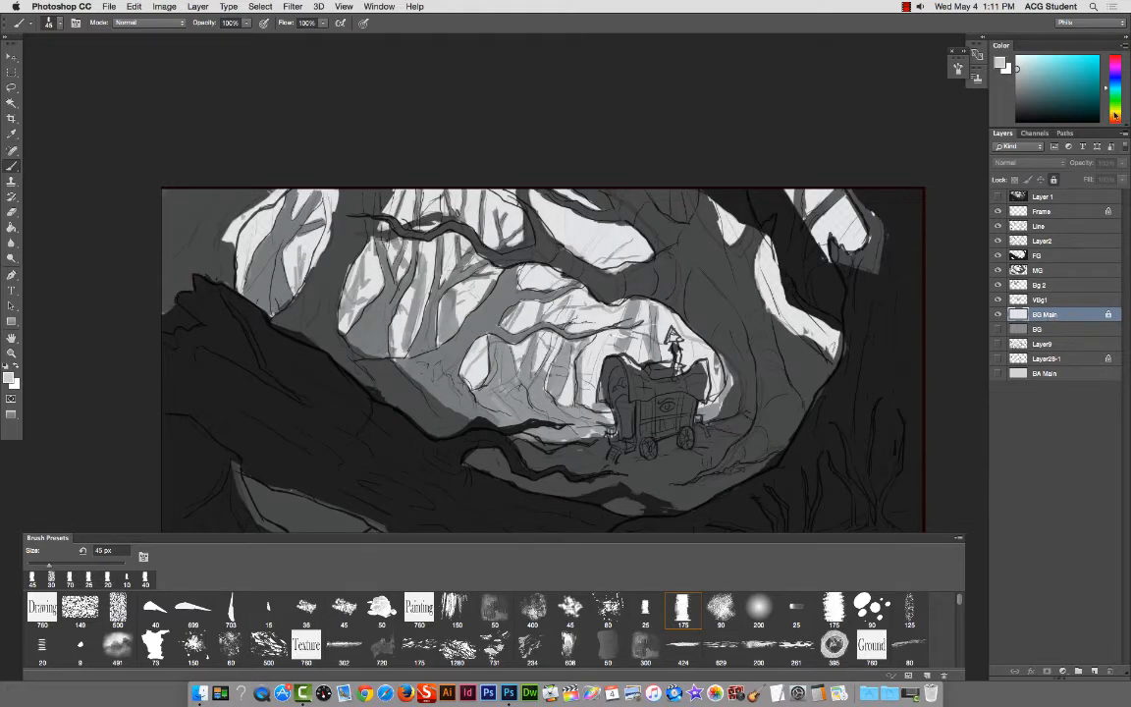
# Step: Unlock the BG Main and Layer28-1 layers
pyautogui.click(1108, 315)
pyautogui.click(1068, 197)
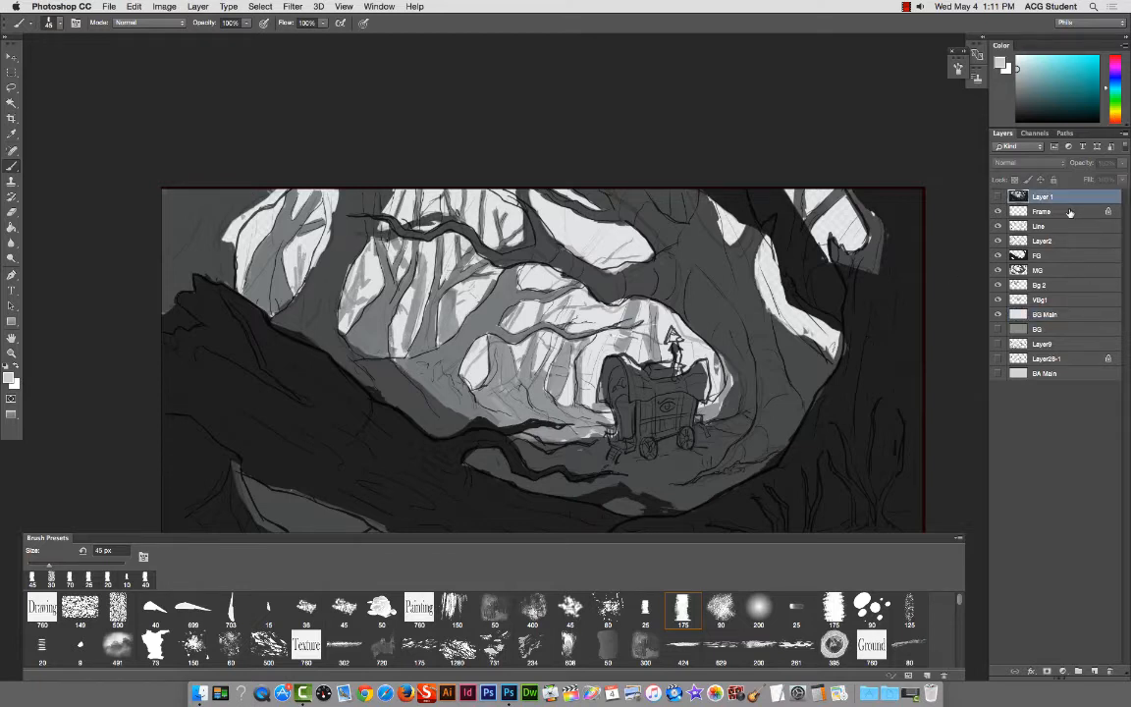
pyautogui.click(1068, 358)
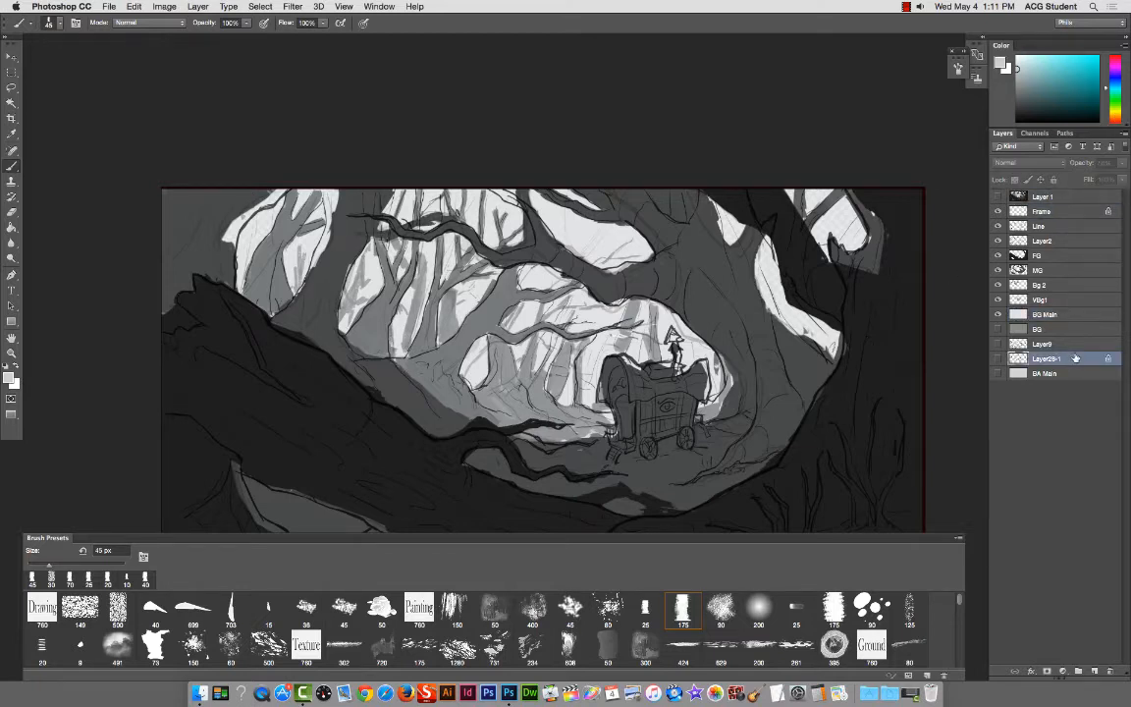
# Step: Darken the BG Main layer with Levels, setting the midtone input to 0.20
pyautogui.click(1053, 314)
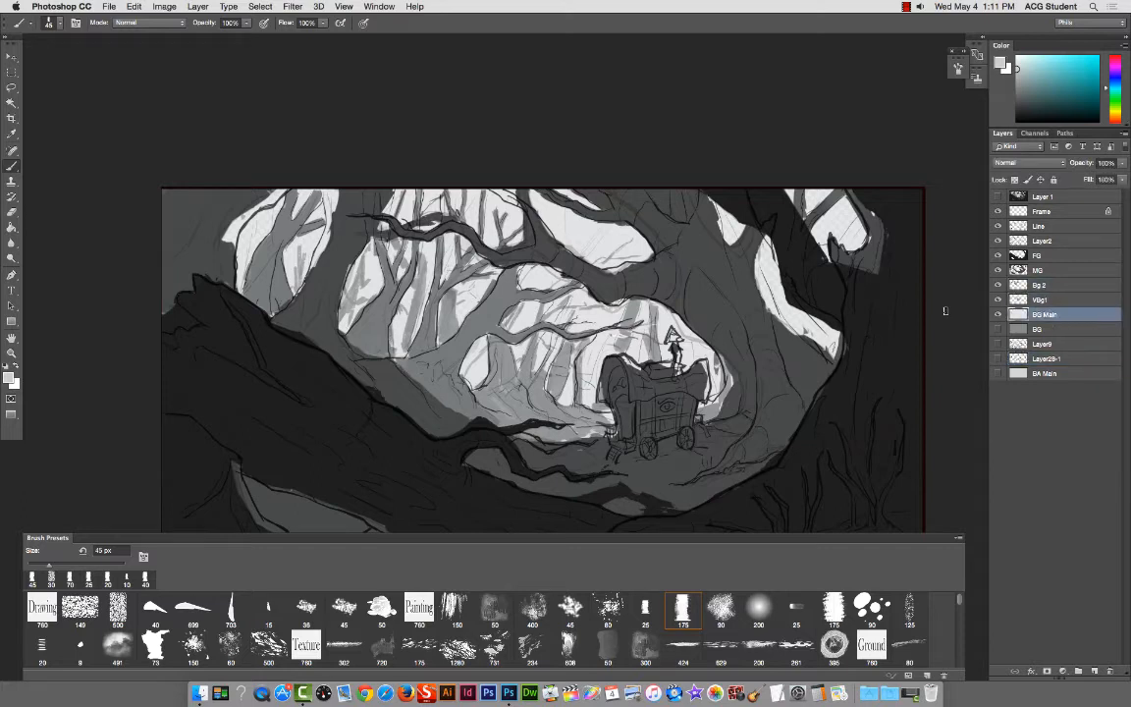
pyautogui.keyDown('super'); pyautogui.rightClick(629, 241); pyautogui.keyUp('super')
pyautogui.click(631, 244)
pyautogui.press('super+l')
pyautogui.moveTo(803, 162); pyautogui.dragTo(858, 169)
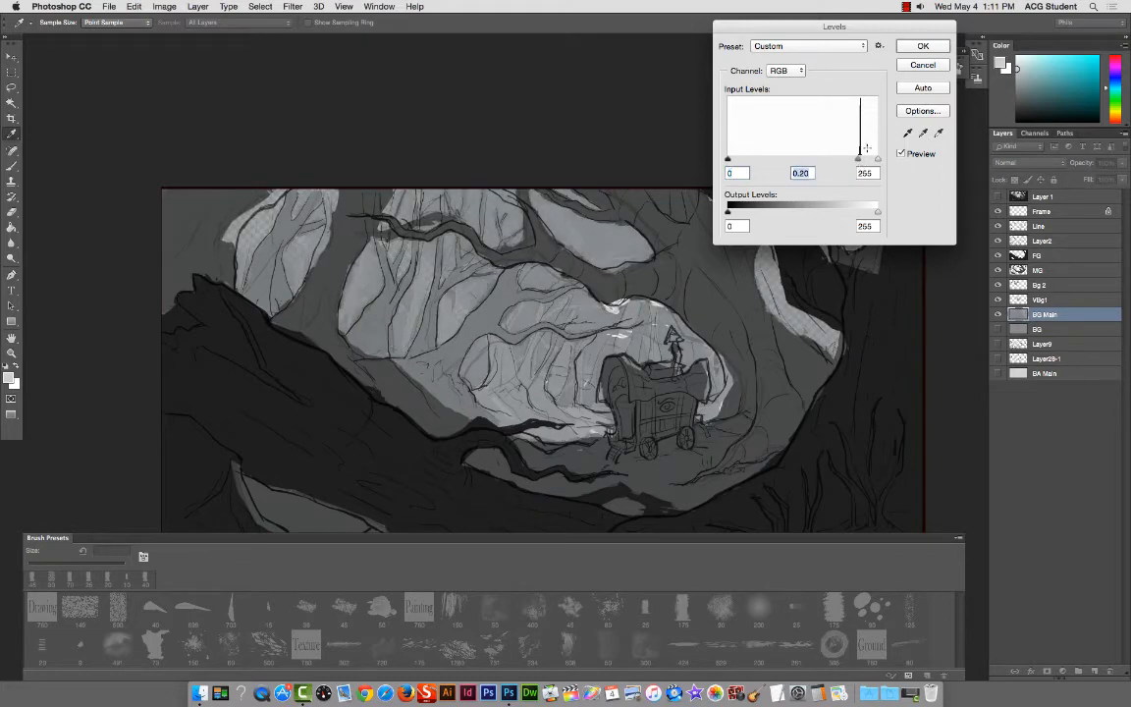
pyautogui.press('Return')
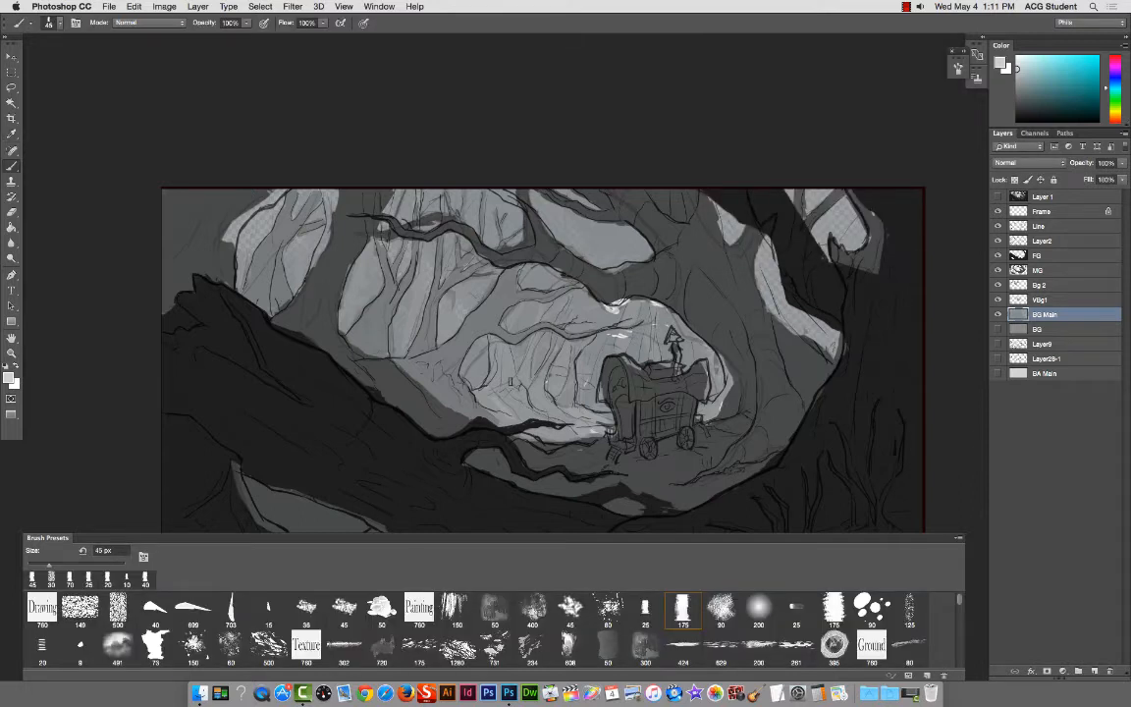
# Step: Make VBg1 the active layer and darken its distant trees with a Levels midtone input of 0.57
pyautogui.rightClick(508, 365)
pyautogui.click(540, 371)
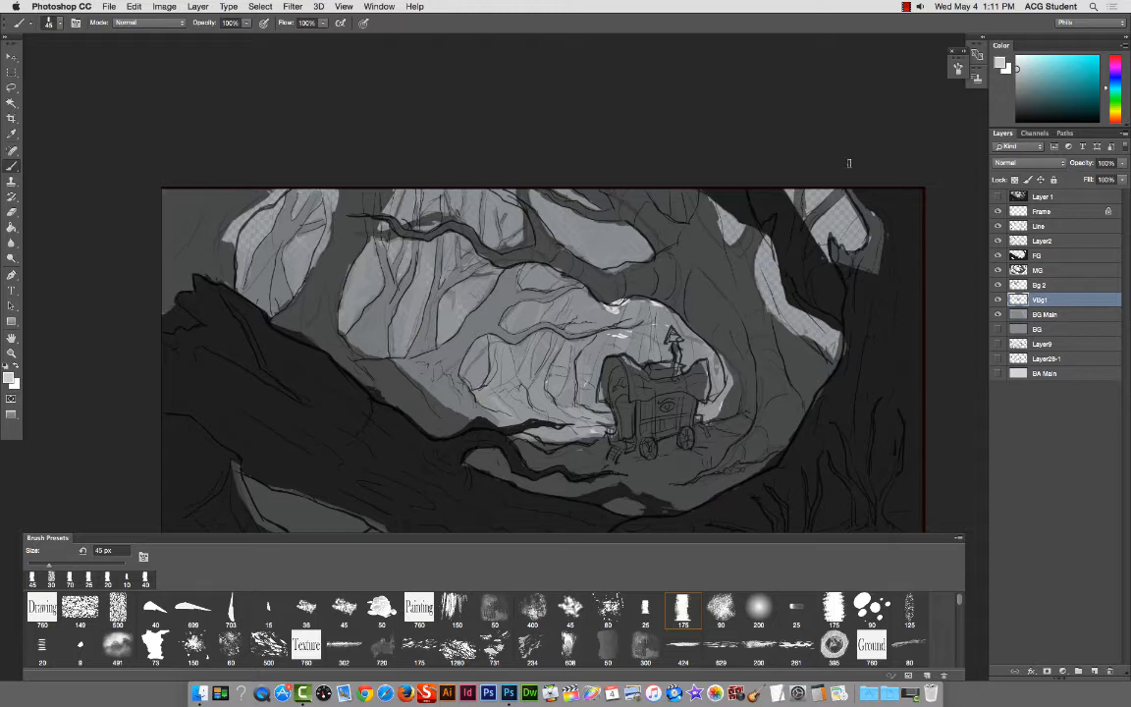
pyautogui.press('super+space')
pyautogui.press('Escape')
pyautogui.press('super+l')
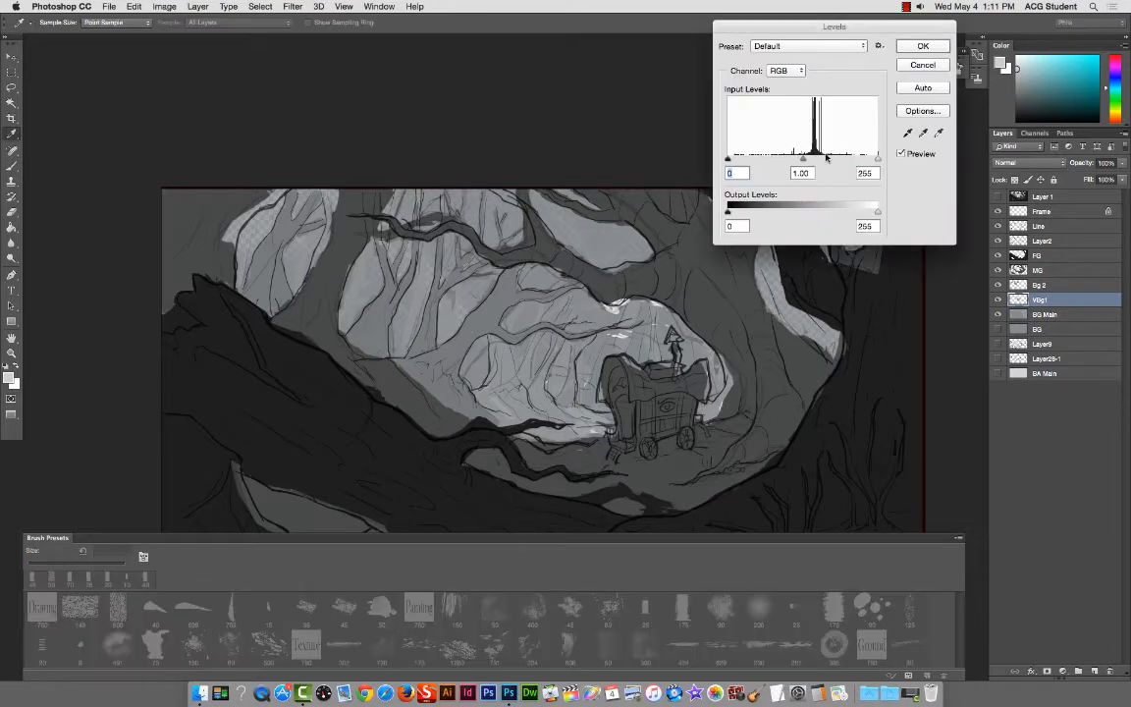
pyautogui.moveTo(803, 159); pyautogui.dragTo(829, 160)
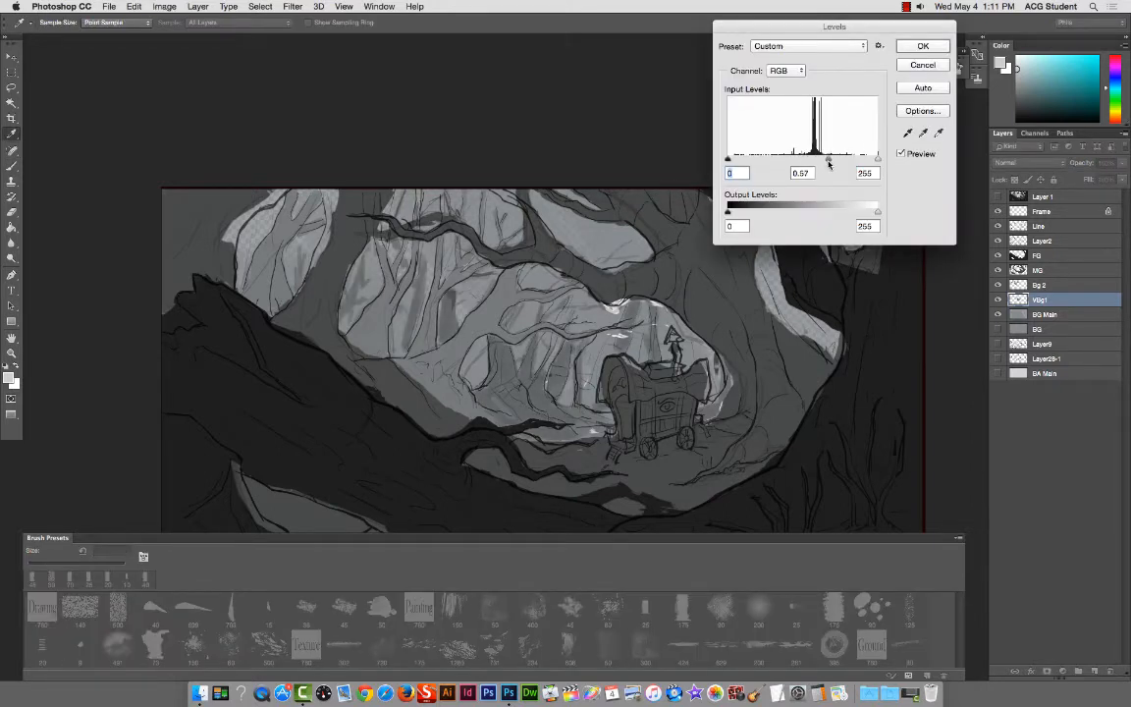
pyautogui.click(922, 47)
# Step: Make Bg 2 the active layer and darken its trees with a Levels midtone input of 0.68
pyautogui.rightClick(503, 308)
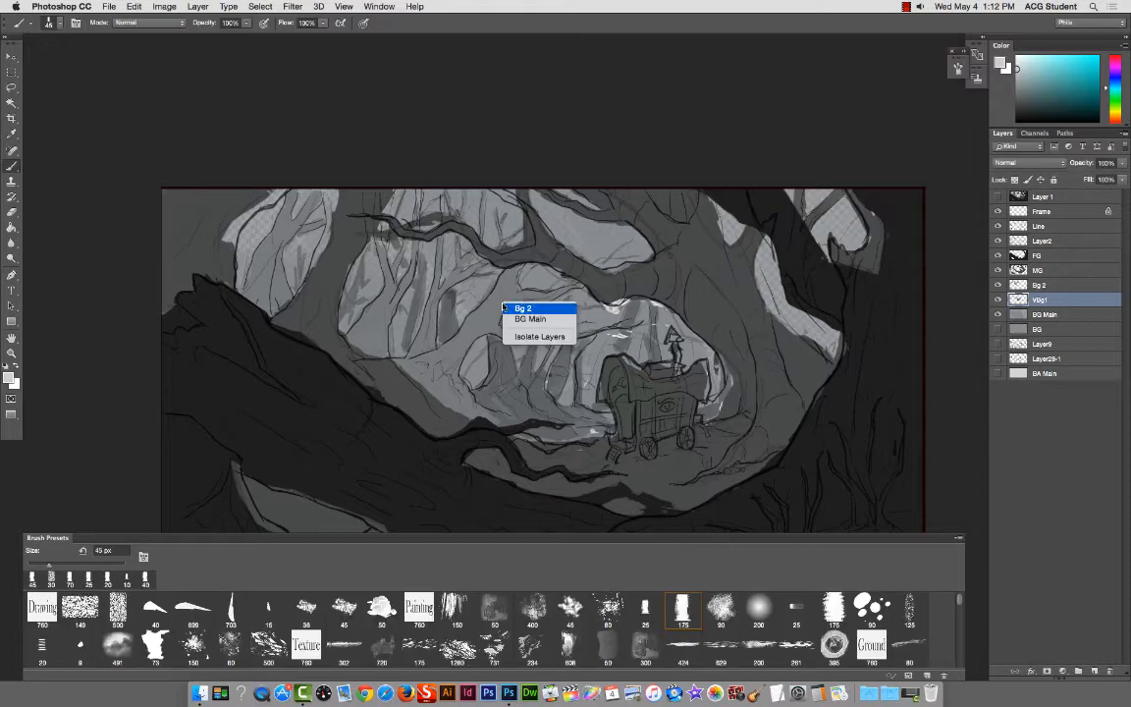
pyautogui.click(520, 308)
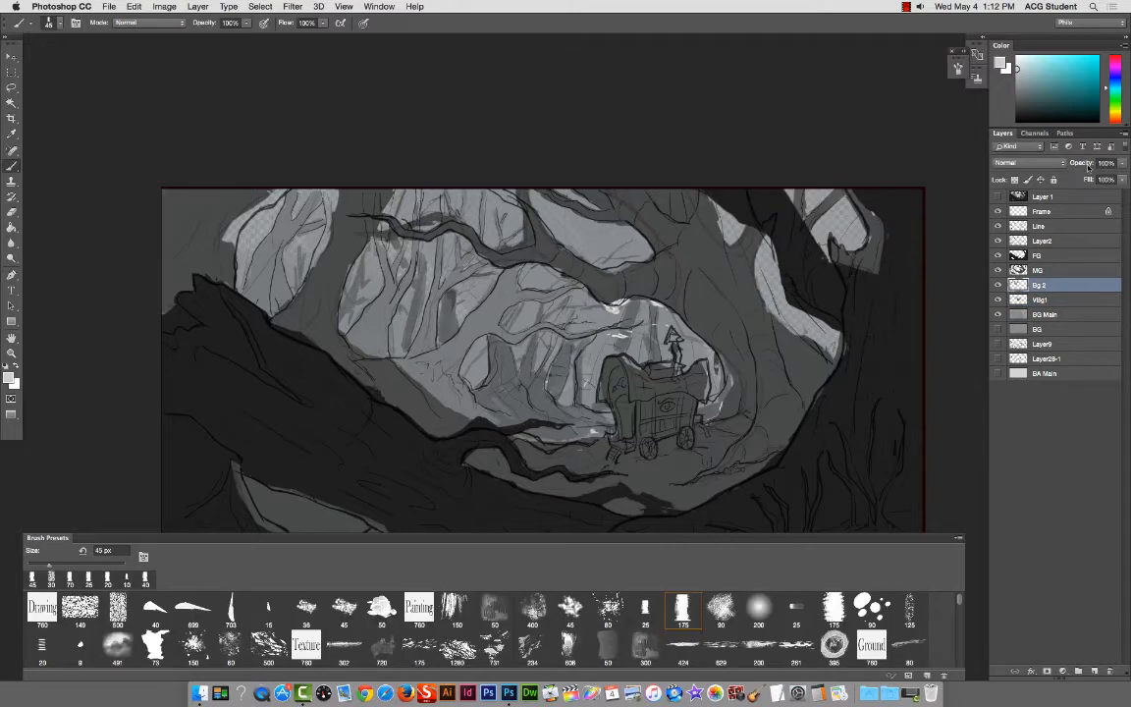
pyautogui.press('super+l')
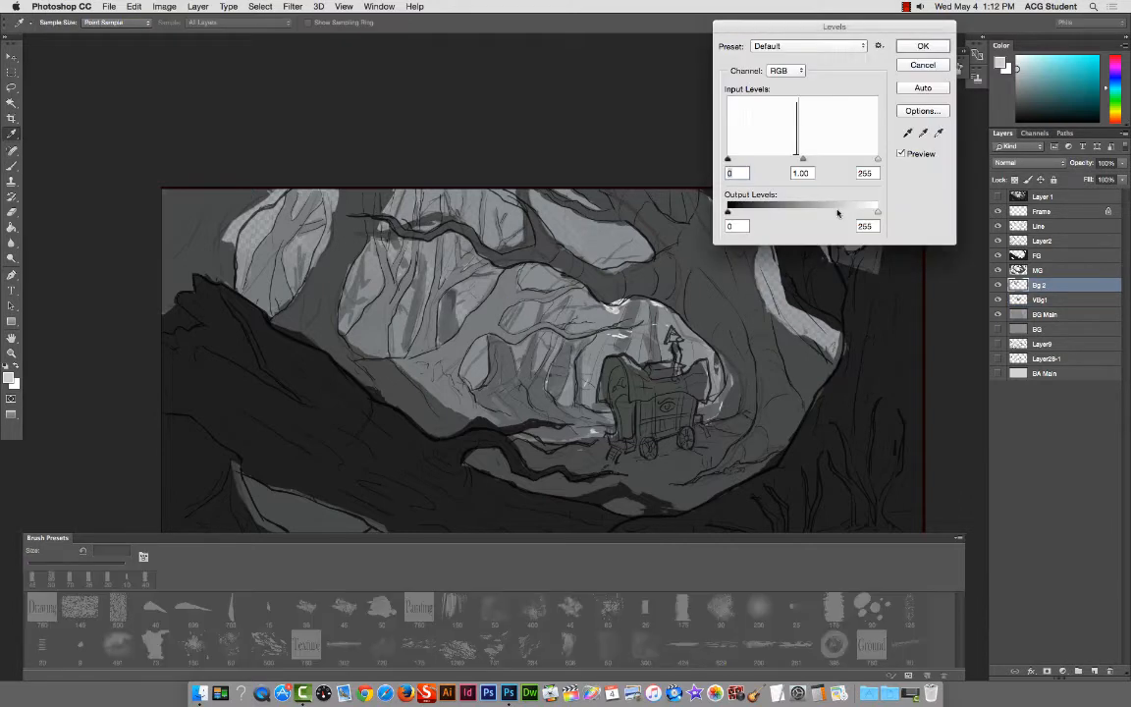
pyautogui.moveTo(803, 159); pyautogui.dragTo(821, 160)
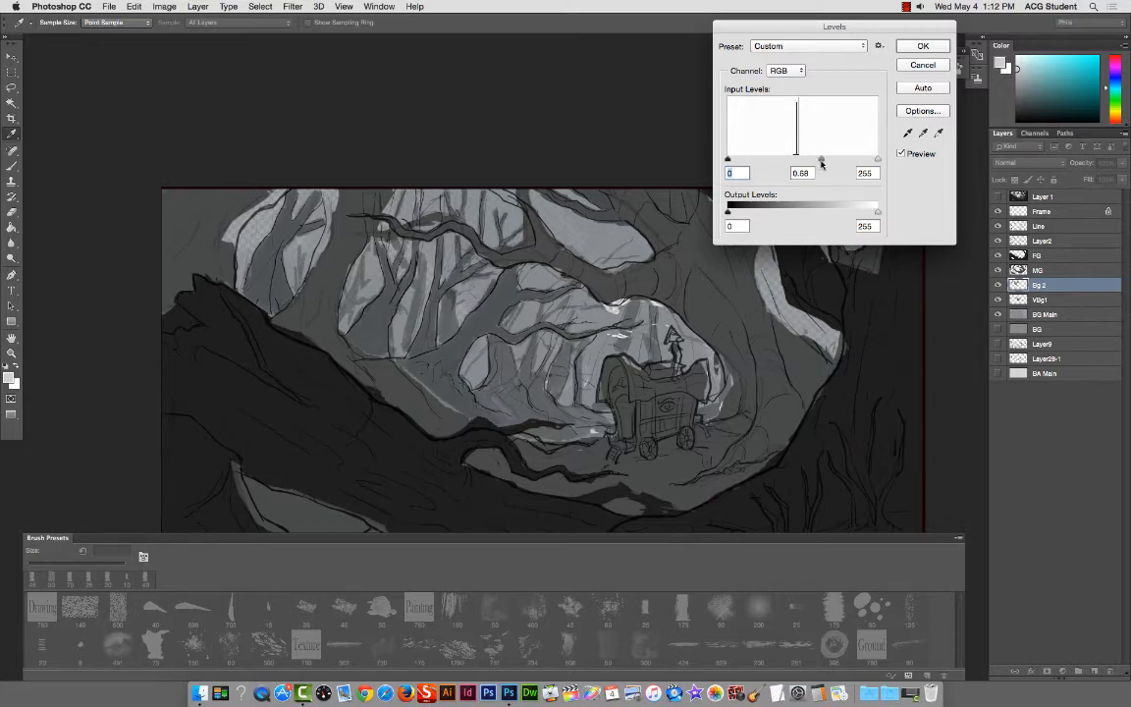
pyautogui.click(923, 46)
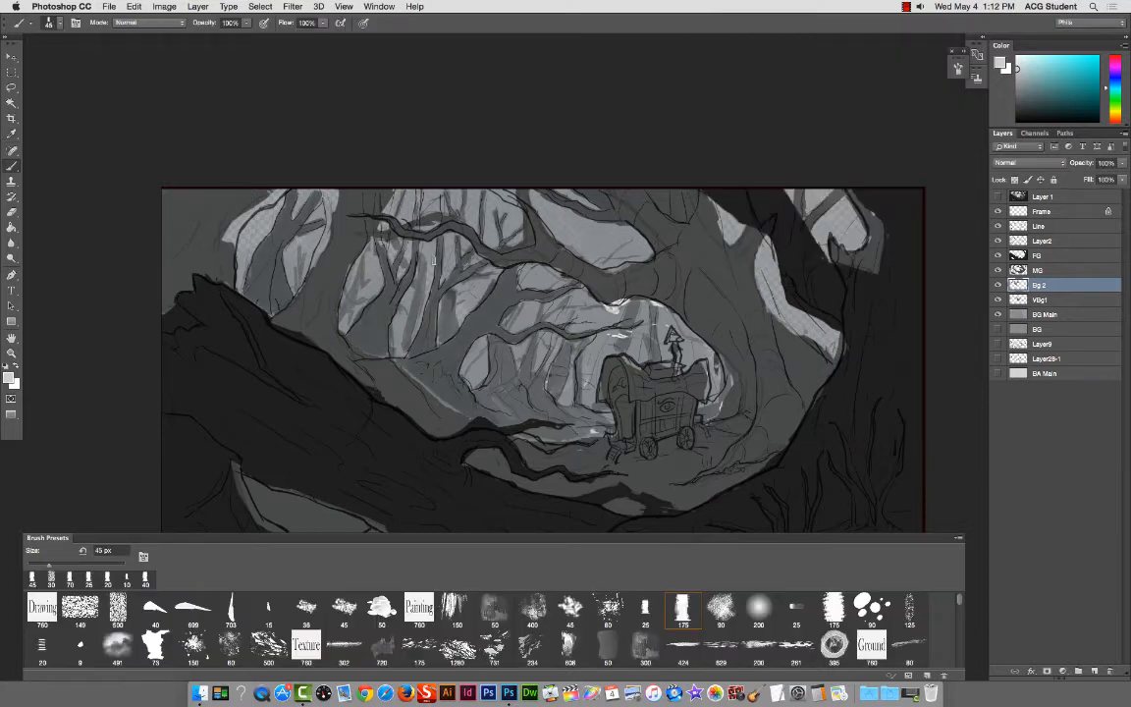
# Step: Make MG the active layer and darken the midground with a Levels midtone input of 0.81
pyautogui.keyDown('super'); pyautogui.rightClick(389, 384); pyautogui.keyUp('super')
pyautogui.click(406, 386)
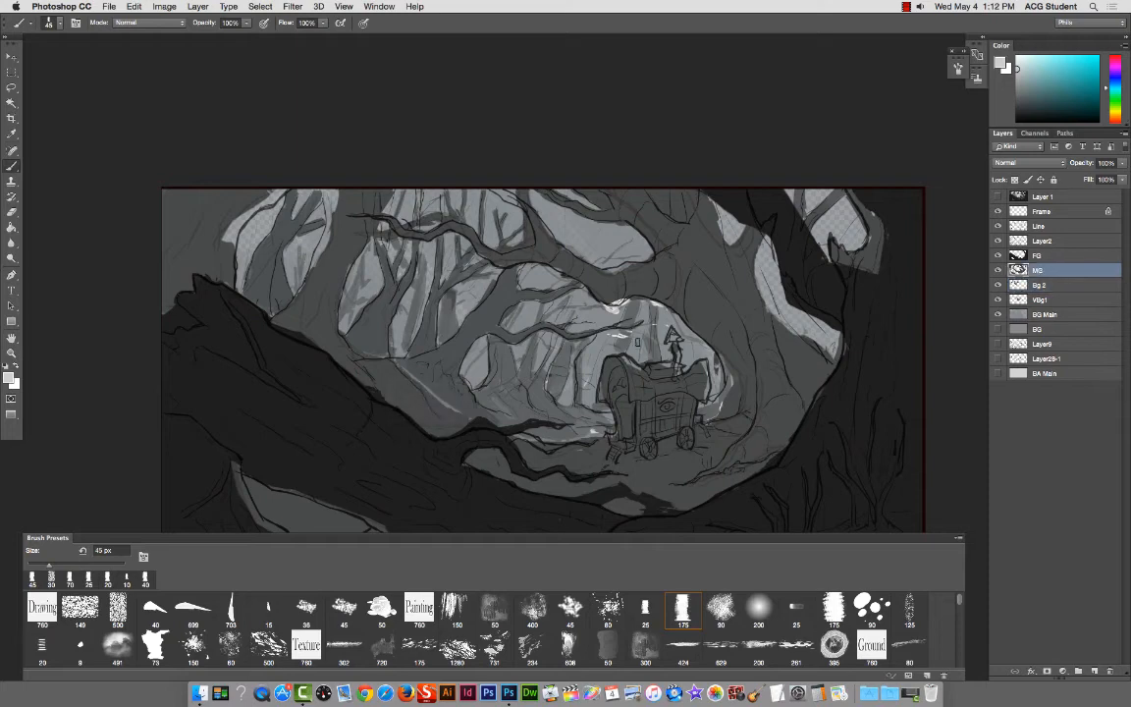
pyautogui.press('super+l')
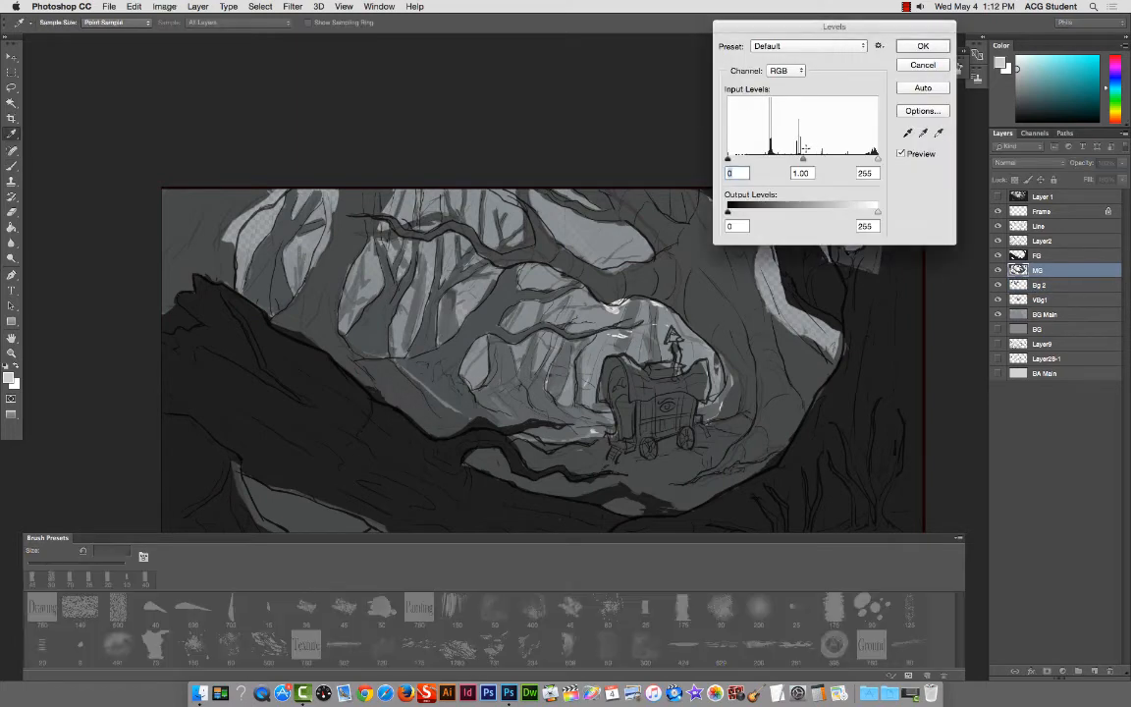
pyautogui.moveTo(806, 160); pyautogui.dragTo(811, 160)
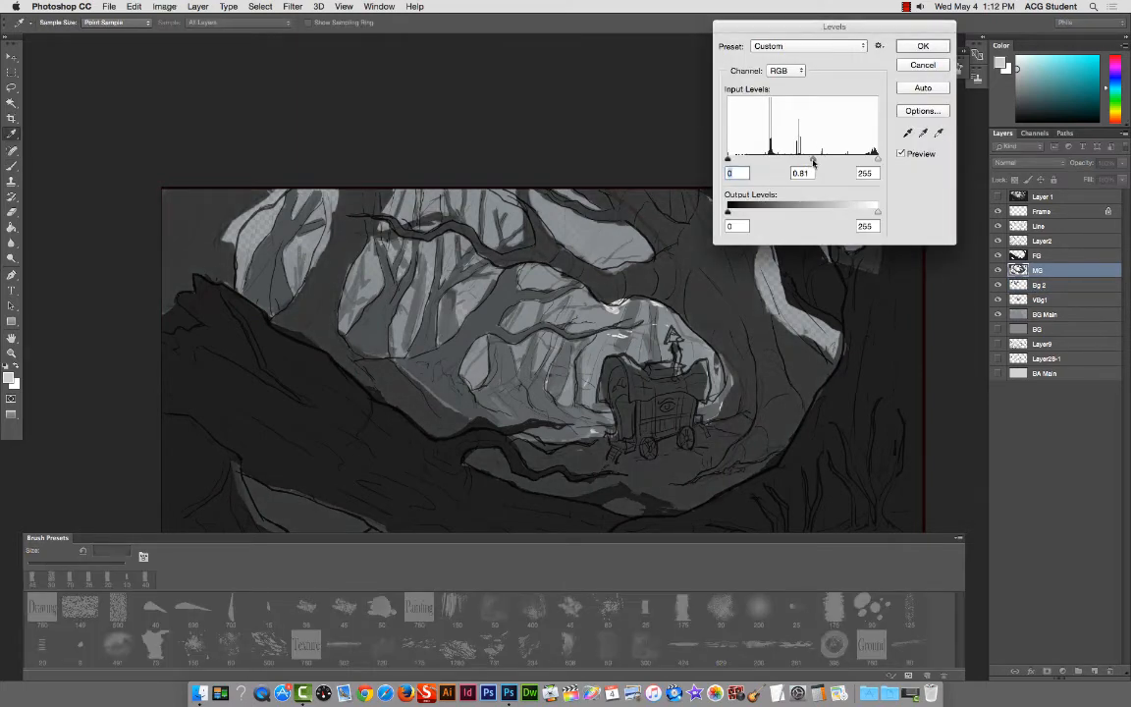
pyautogui.press('Tab')
pyautogui.click(941, 47)
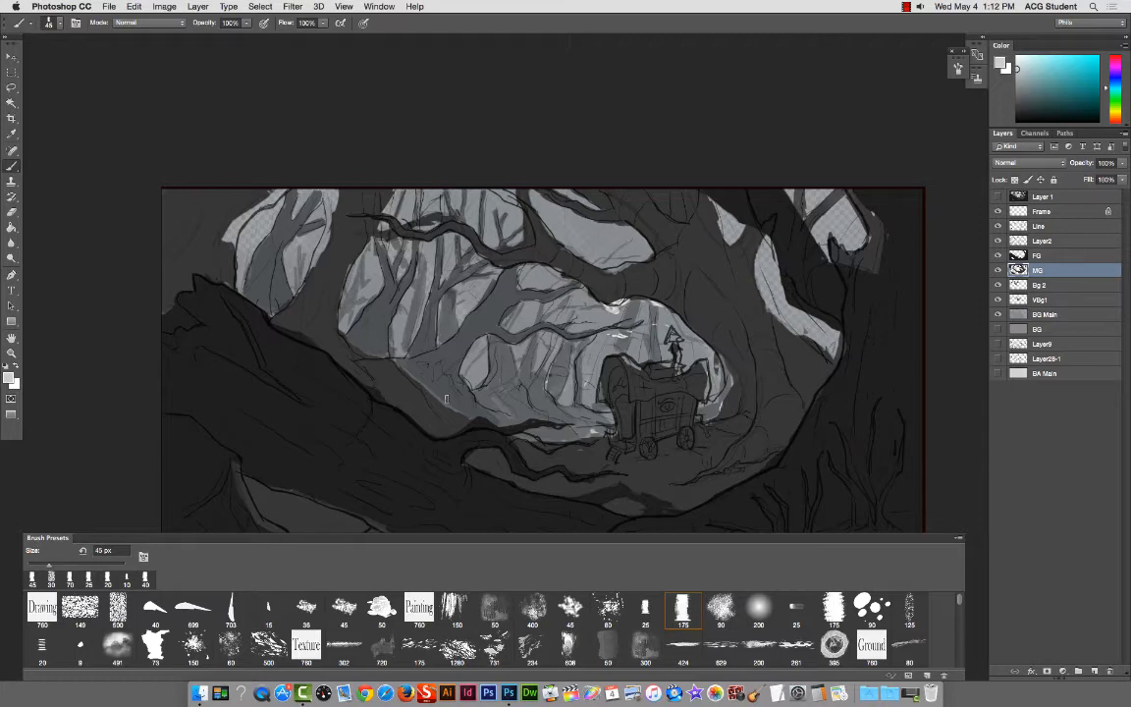
# Step: Examine the background gaps around the caravan up close by toggling the visibility of BG Main and BG
pyautogui.press('super+plus')
pyautogui.press('super+plus')
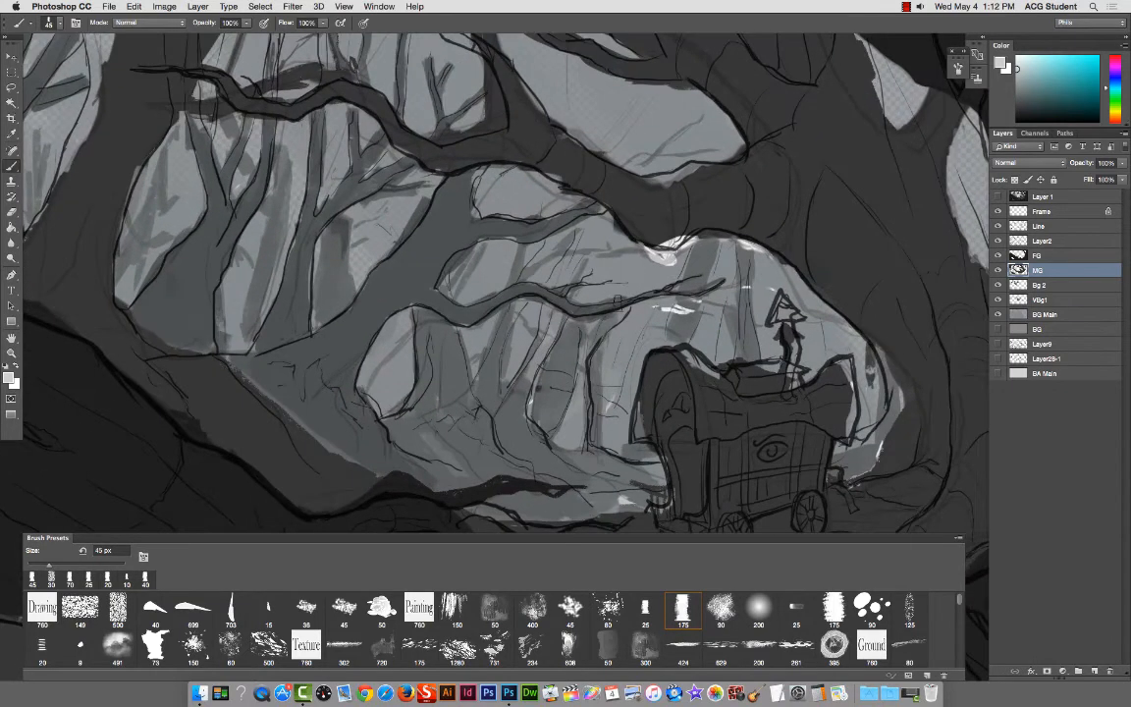
pyautogui.keyDown('super'); pyautogui.rightClick(636, 270); pyautogui.keyUp('super')
pyautogui.click(794, 295)
pyautogui.click(1075, 314)
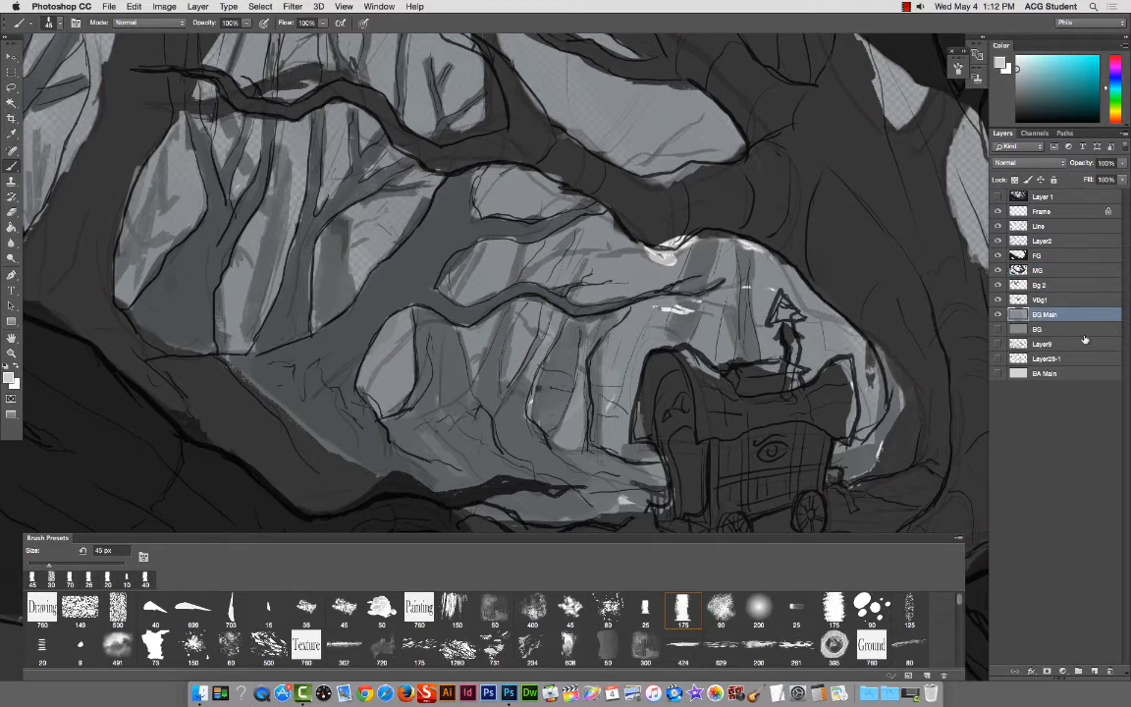
pyautogui.click(999, 315)
pyautogui.click(997, 314)
pyautogui.click(997, 314)
pyautogui.click(997, 314)
pyautogui.click(998, 329)
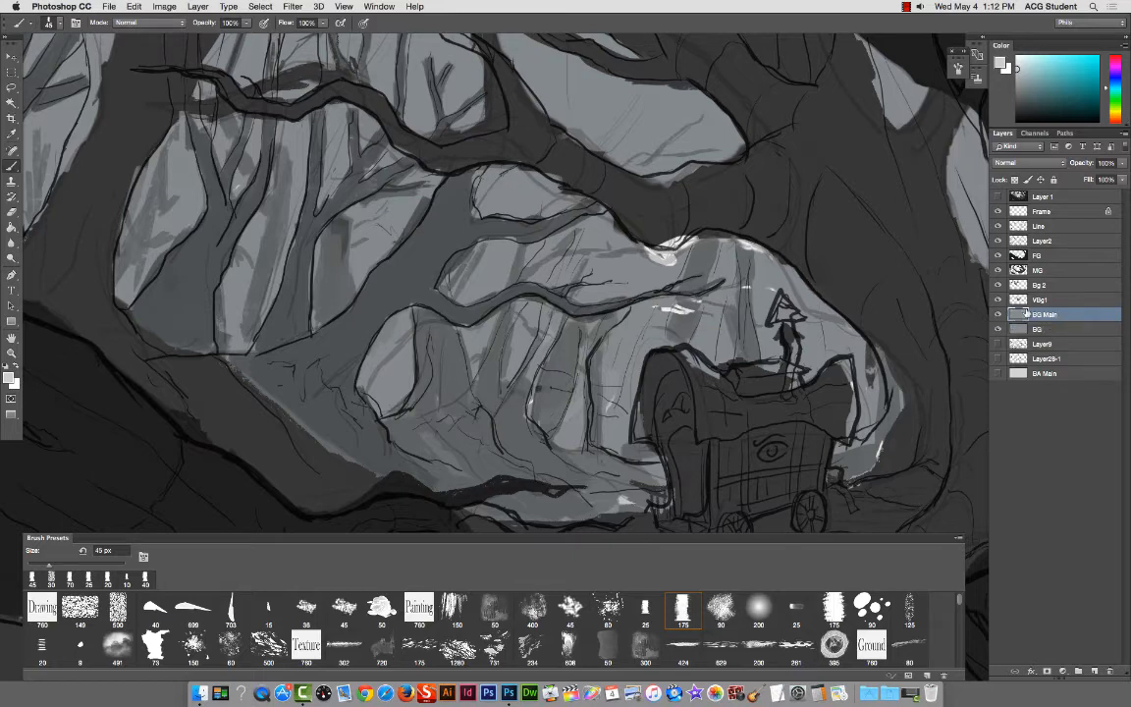
pyautogui.click(997, 329)
# Step: Duplicate the BG Main layer and merge the copy with the original to make the background more opaque
pyautogui.rightClick(1055, 316)
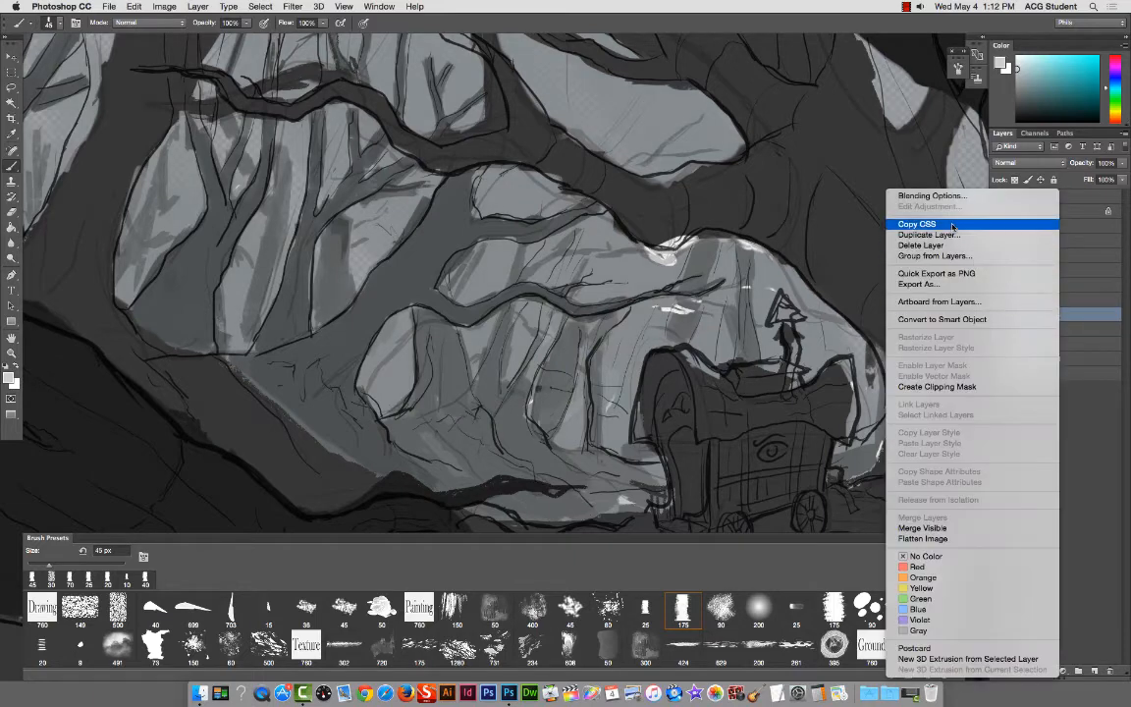
pyautogui.click(912, 233)
pyautogui.press('Return')
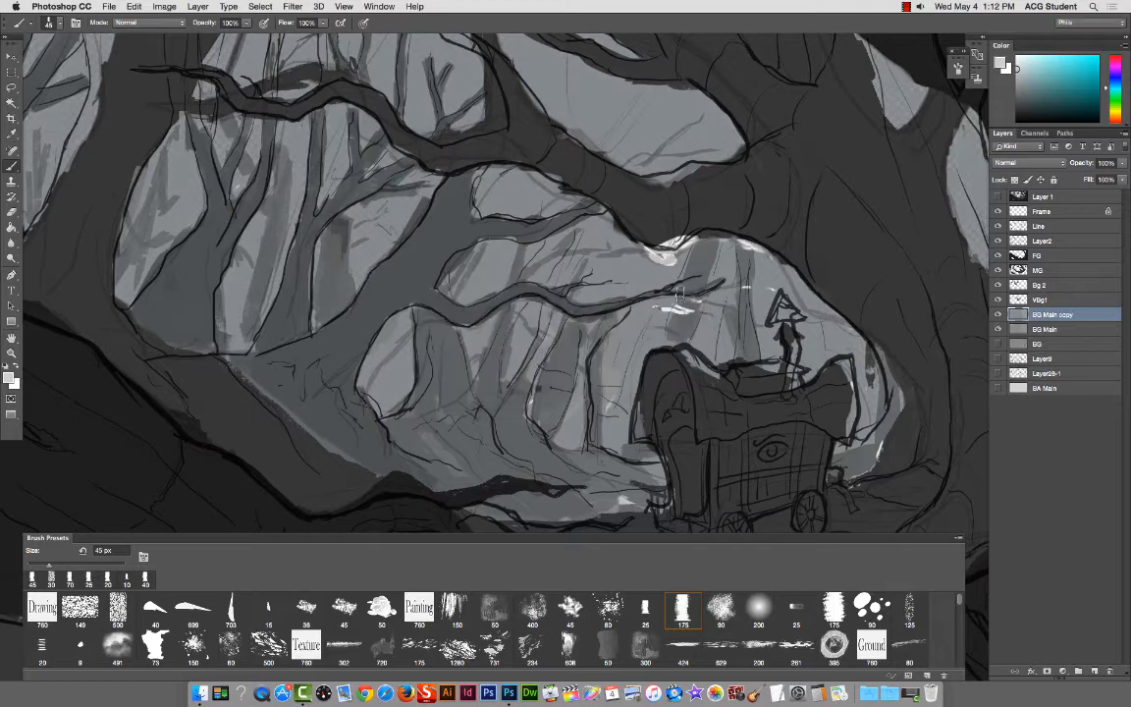
pyautogui.keyDown('shift'); pyautogui.click(1051, 329); pyautogui.keyUp('shift')
pyautogui.press('super+e')
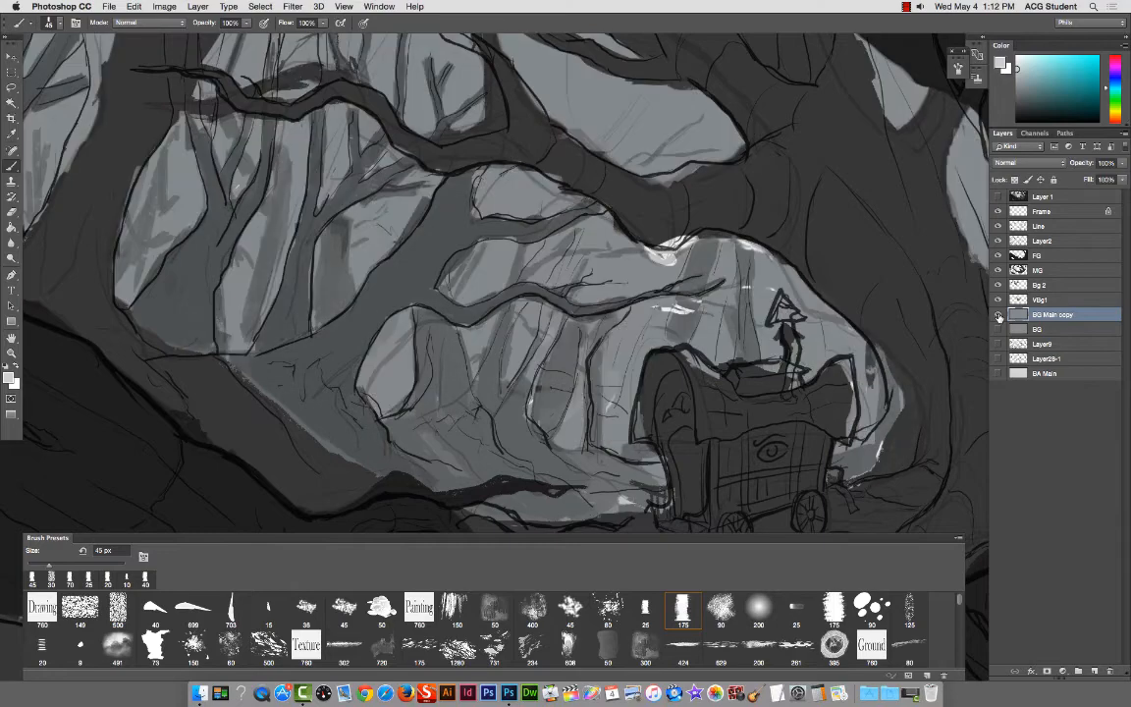
# Step: Make MG the active layer and toggle its visibility to examine the bright gap under the overhanging branch
pyautogui.keyDown('super'); pyautogui.rightClick(663, 260); pyautogui.keyUp('super')
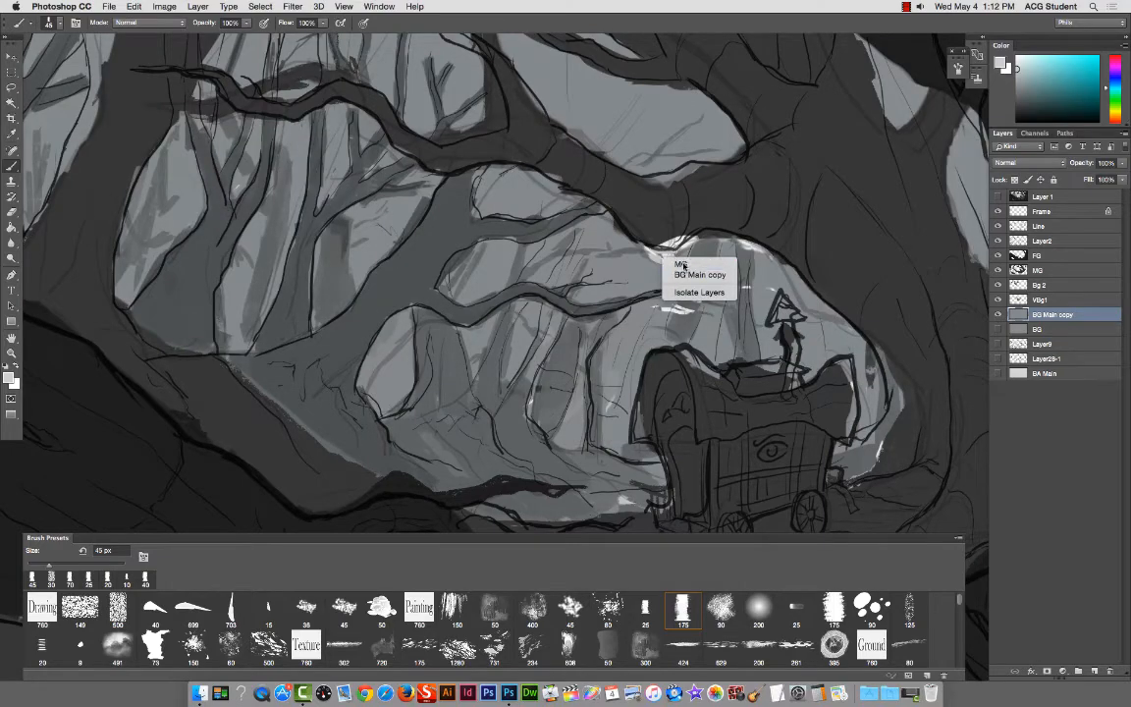
pyautogui.click(671, 256)
pyautogui.click(998, 270)
pyautogui.click(999, 270)
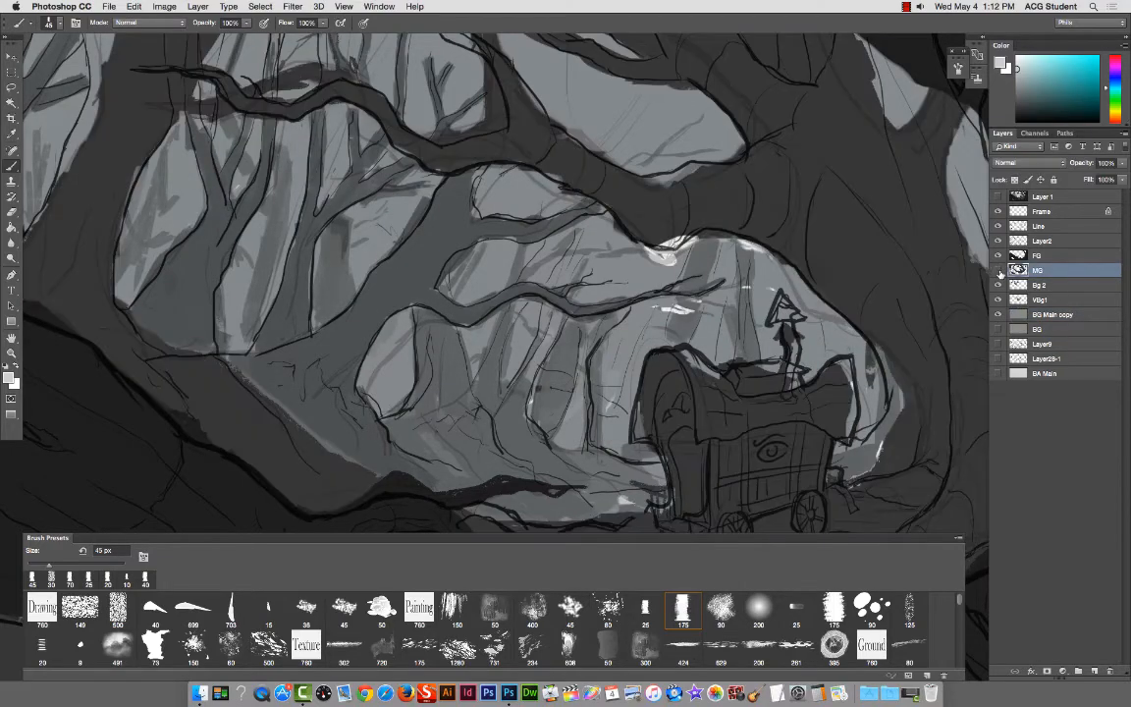
pyautogui.click(998, 270)
pyautogui.click(998, 270)
# Step: Try to erase the stray marks along the overhanging branch on the MG layer
pyautogui.press('e')
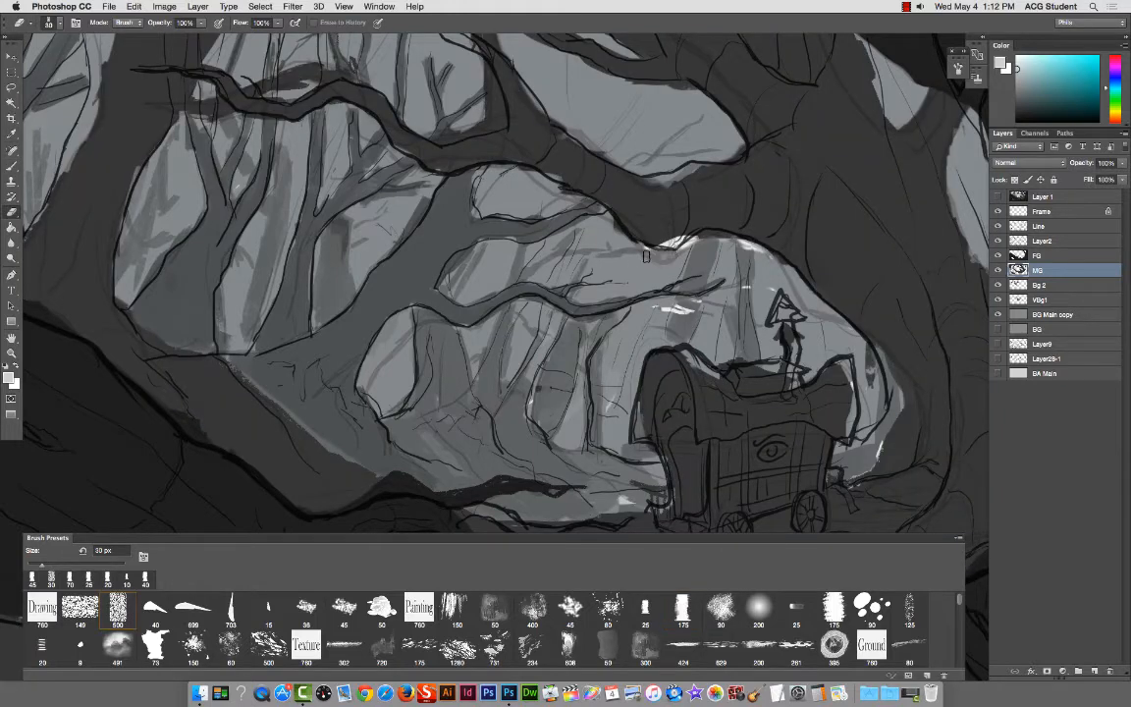
pyautogui.rightClick(643, 214)
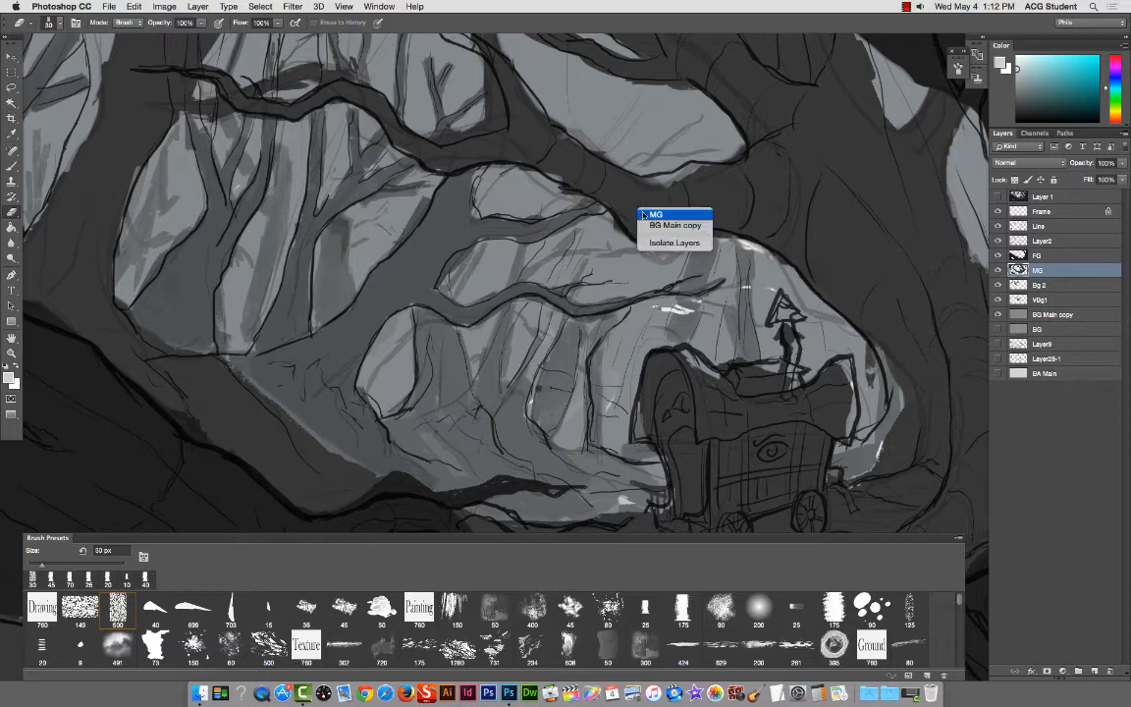
pyautogui.click(655, 214)
pyautogui.click(643, 187)
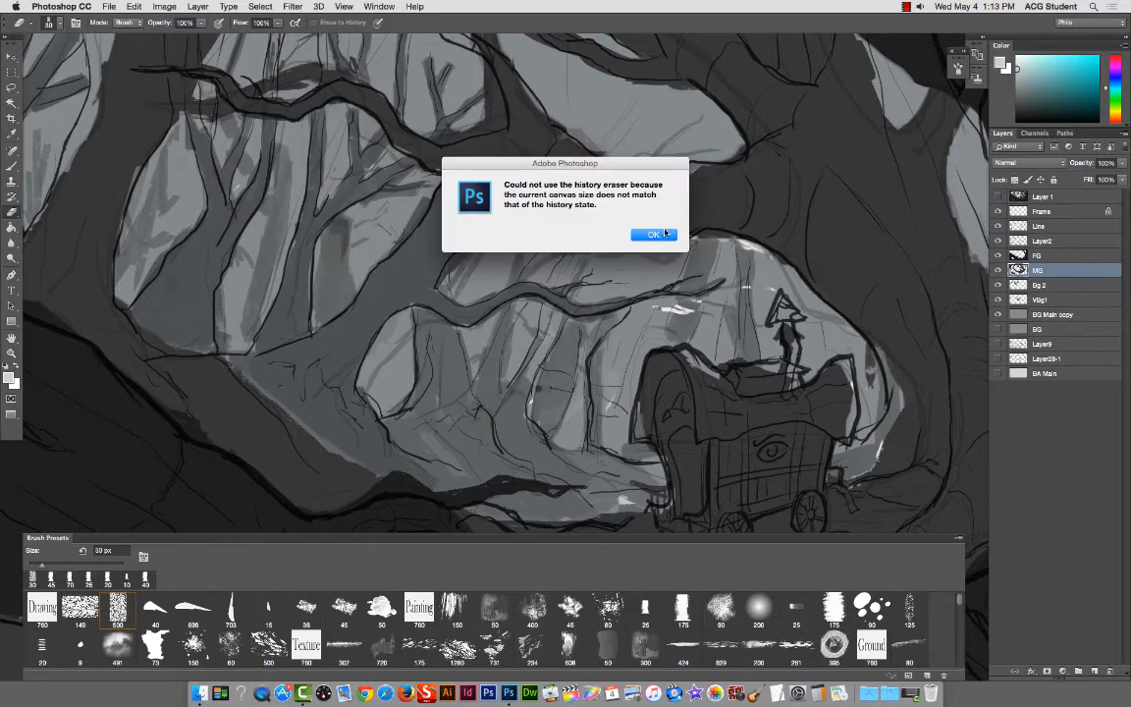
pyautogui.click(664, 233)
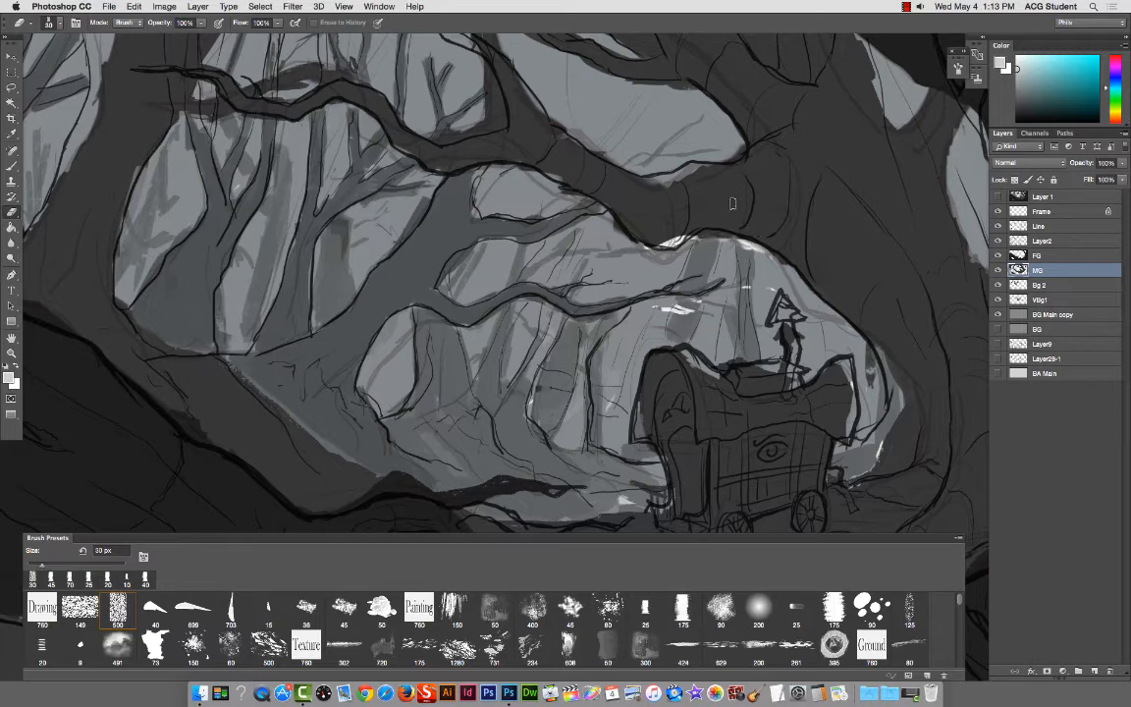
# Step: Sample the dark gray of the large tree and paint over the bright gap under the overhanging branch on MG with the 45 px brush
pyautogui.keyDown('super'); pyautogui.rightClick(830, 230); pyautogui.keyUp('super')
pyautogui.click(829, 222)
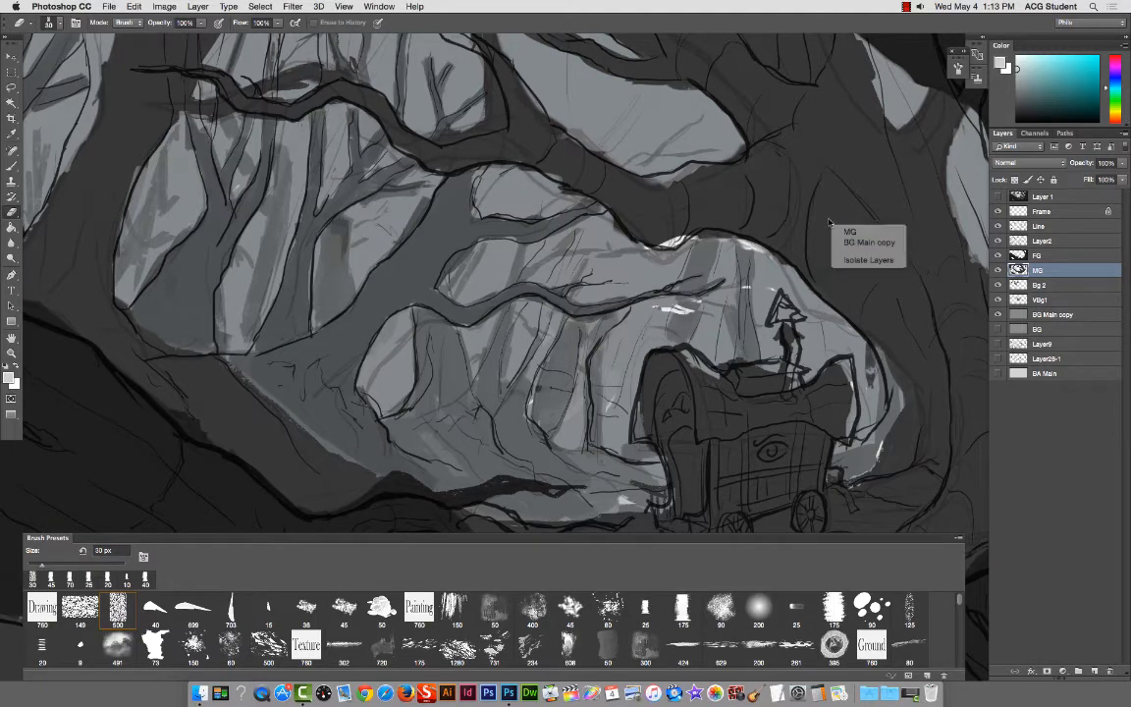
pyautogui.click(997, 270)
pyautogui.click(998, 270)
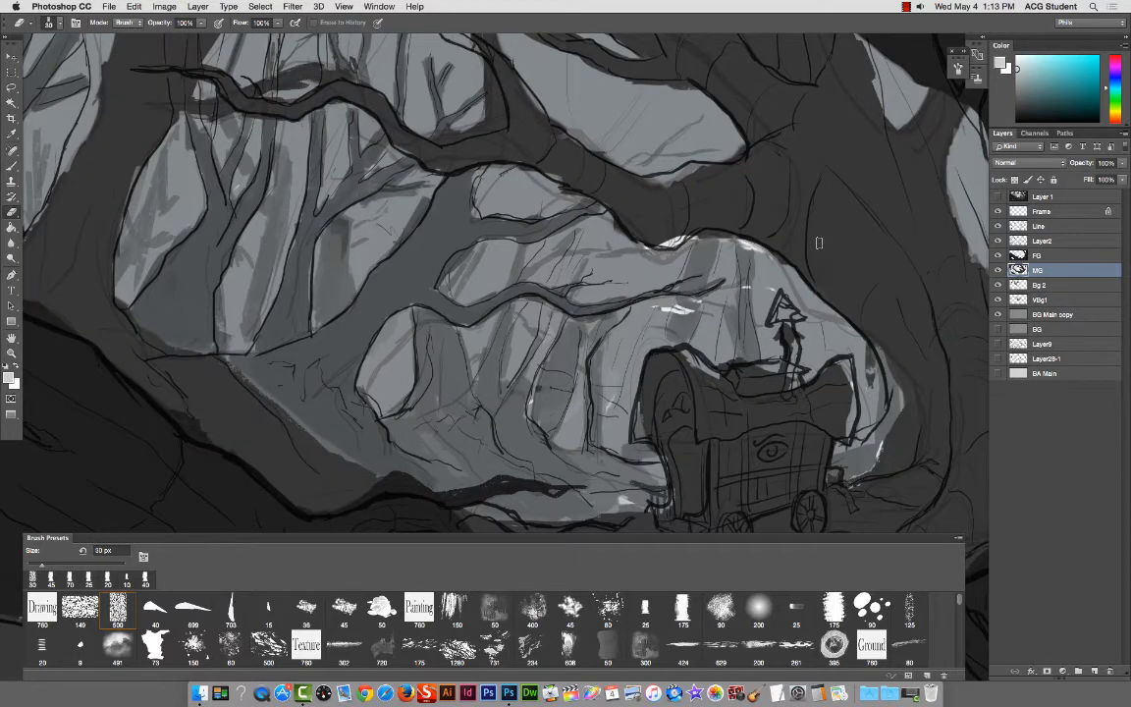
pyautogui.press('b')
pyautogui.rightClick(822, 213)
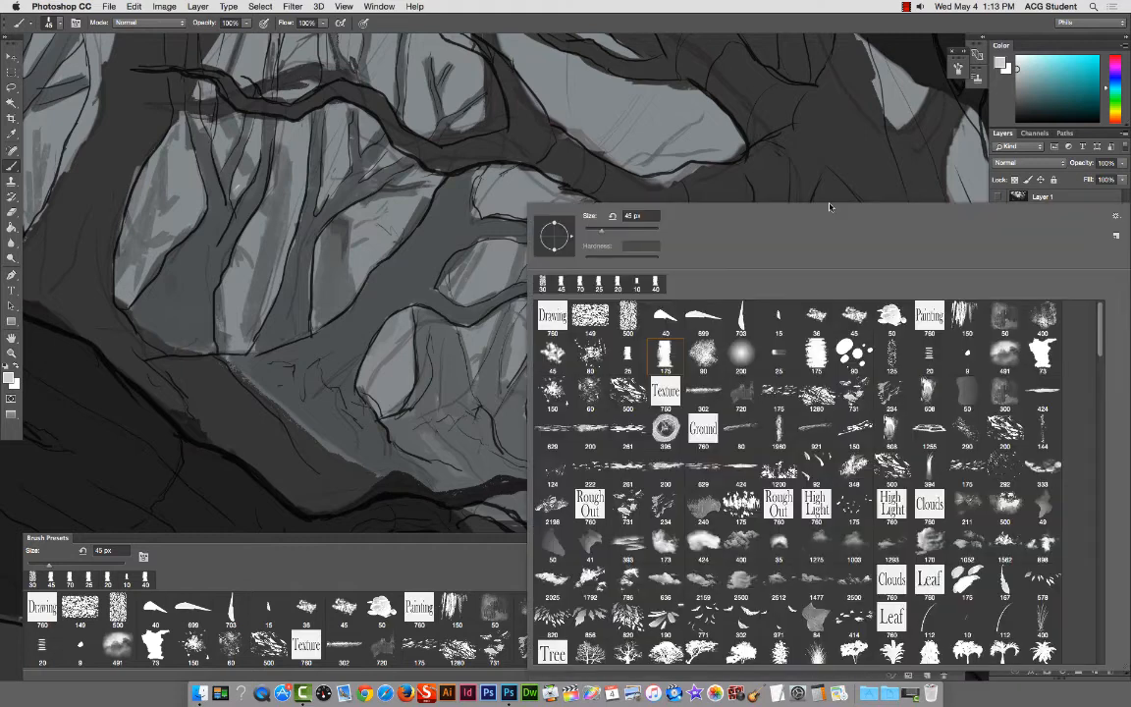
pyautogui.click(821, 197)
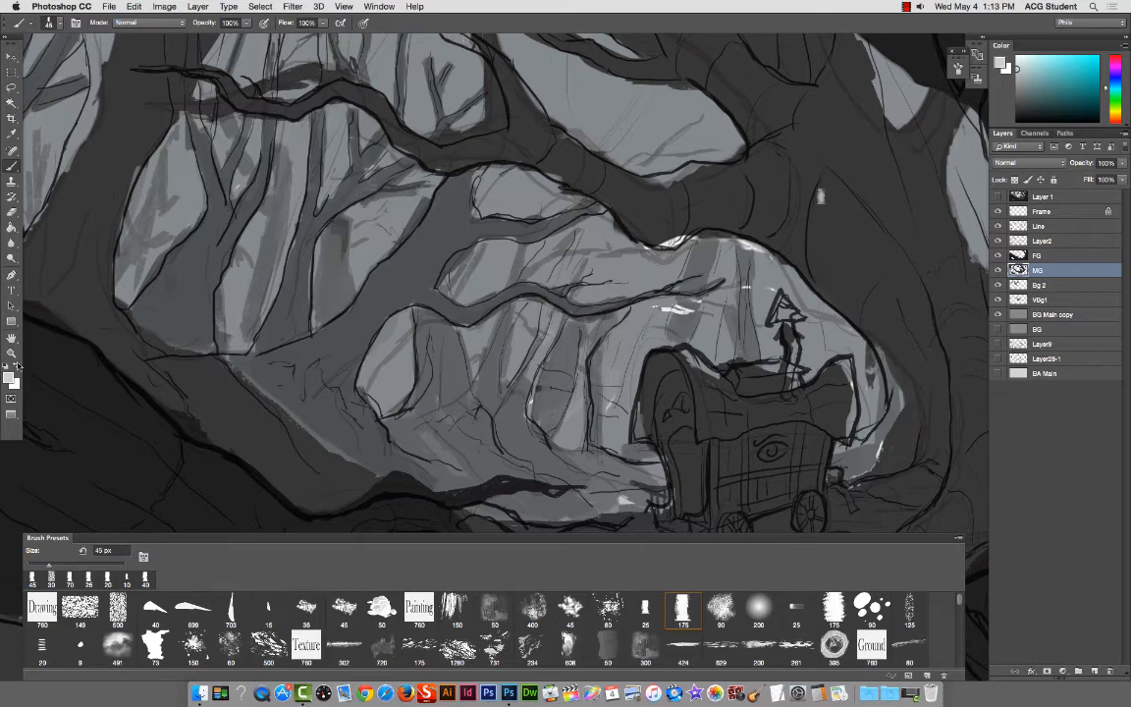
pyautogui.click(9, 377)
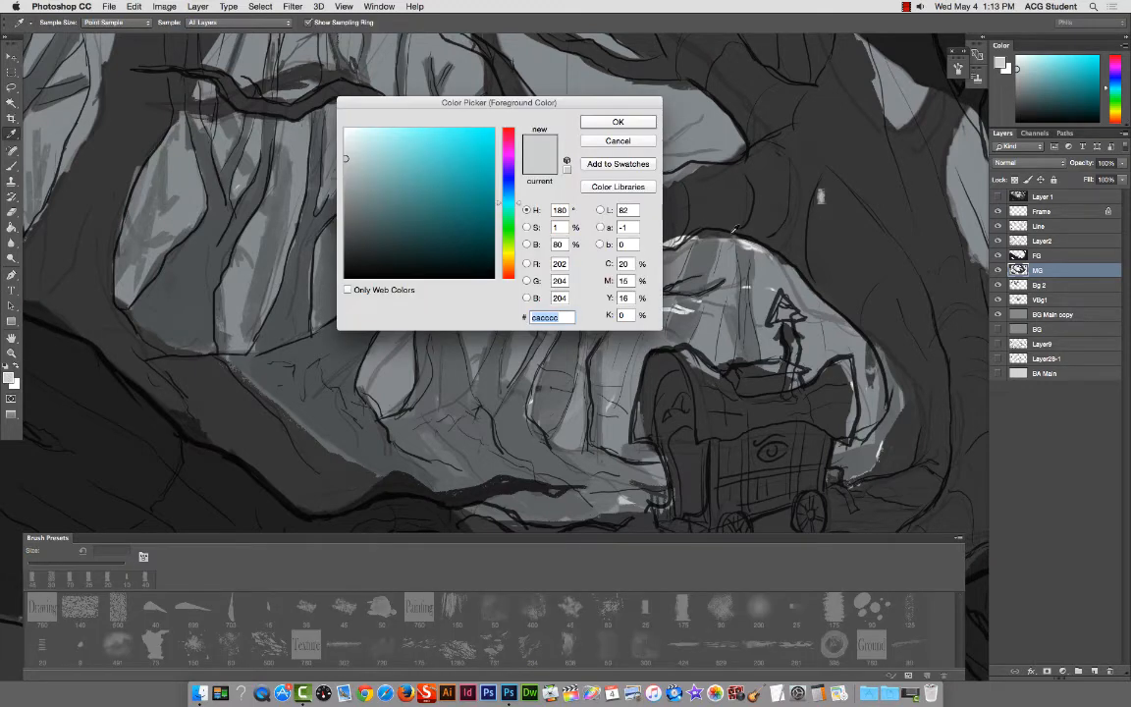
pyautogui.click(752, 196)
pyautogui.click(625, 127)
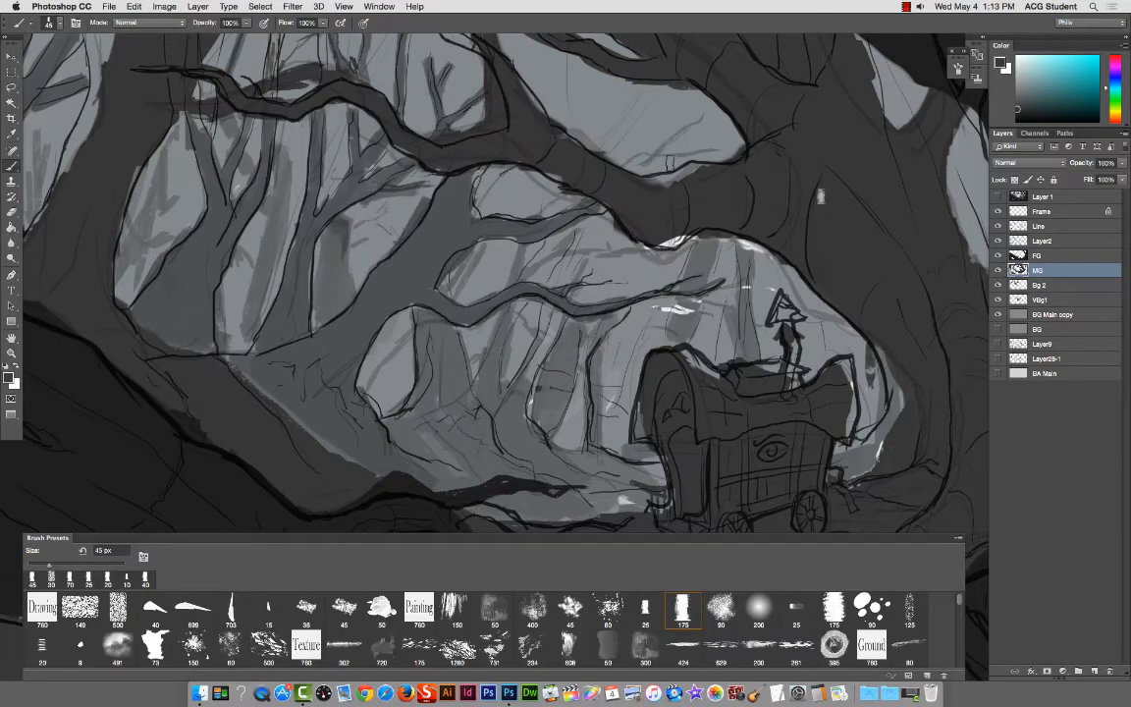
pyautogui.keyDown('super'); pyautogui.rightClick(842, 204); pyautogui.keyUp('super')
pyautogui.click(856, 211)
pyautogui.moveTo(657, 236); pyautogui.dragTo(688, 234)
# Step: Check the MG layer's coverage and erase its stray light flecks in the opening above the caravan
pyautogui.rightClick(762, 267)
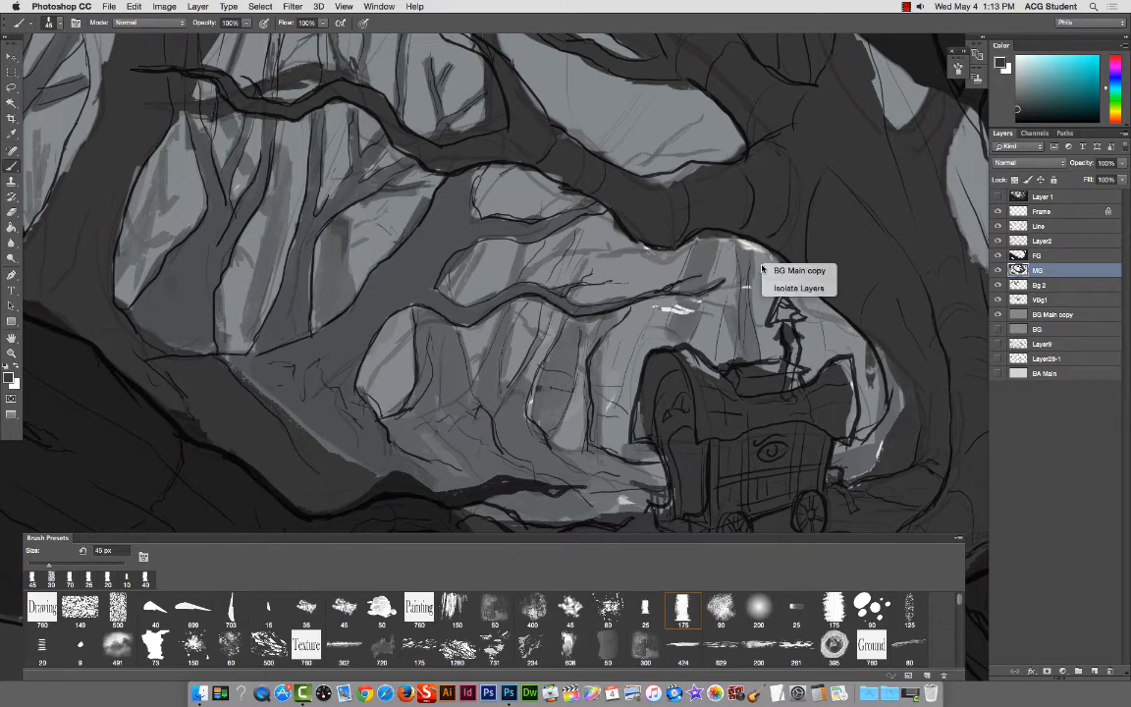
pyautogui.rightClick(827, 241)
pyautogui.click(836, 246)
pyautogui.click(999, 270)
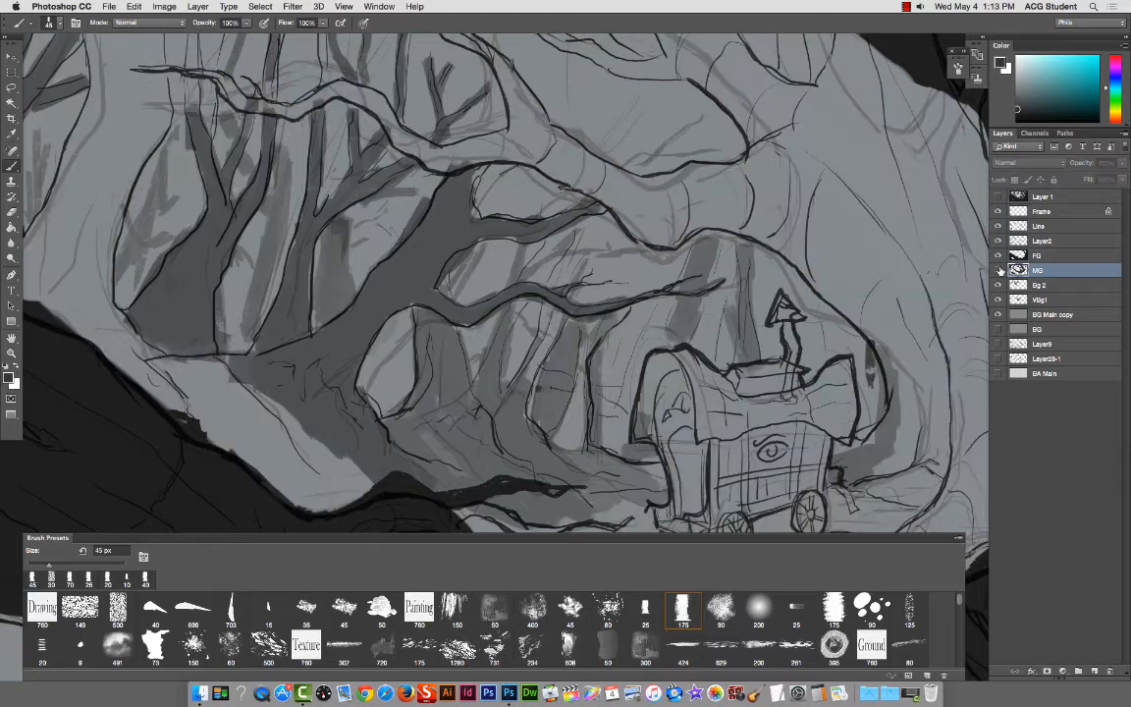
pyautogui.click(999, 270)
pyautogui.press('e')
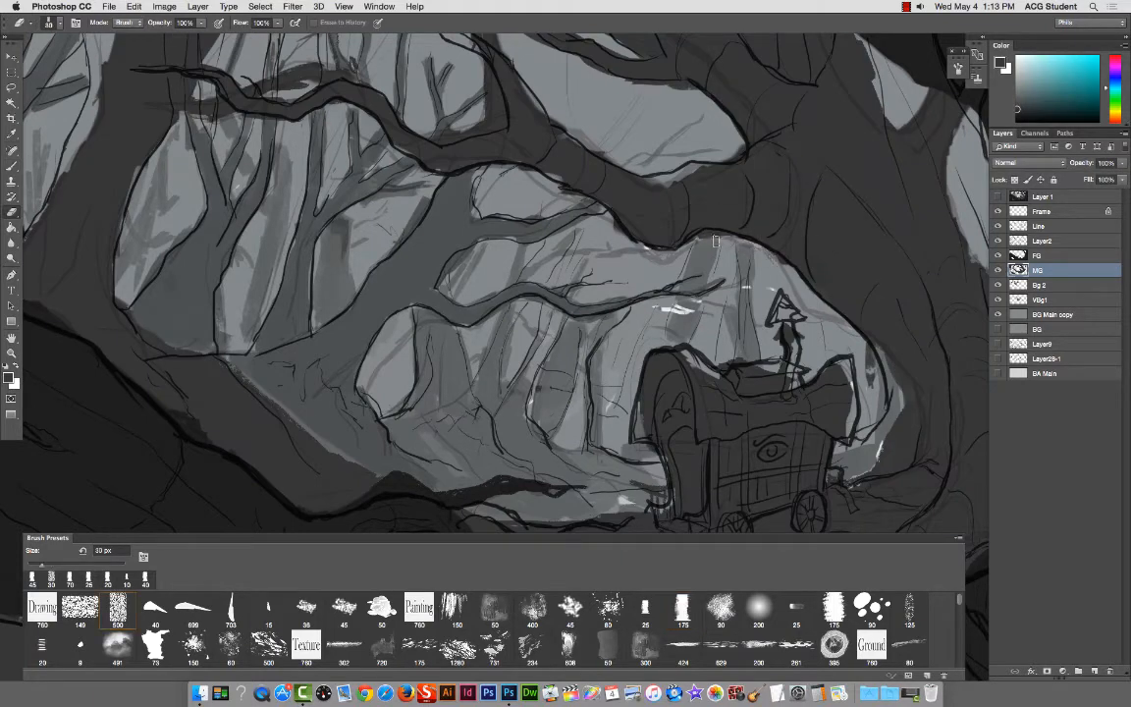
pyautogui.moveTo(668, 303)
pyautogui.mouseDown()
pyautogui.moveTo(663, 311)
pyautogui.moveTo(776, 288)
pyautogui.mouseUp()
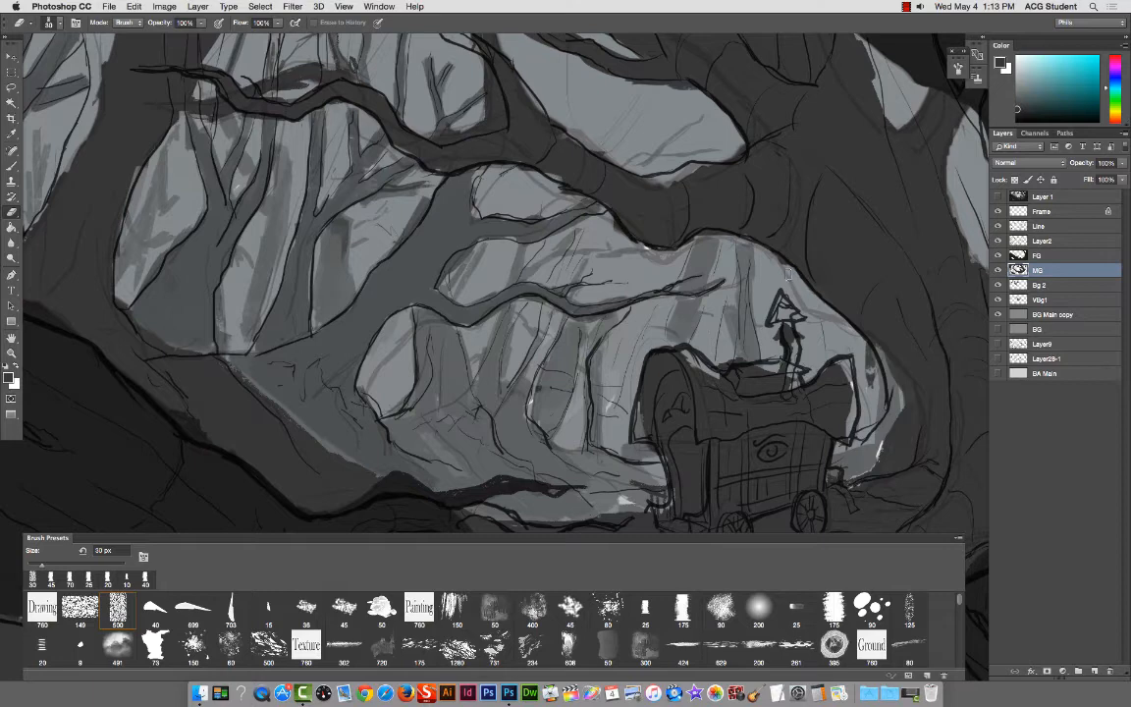
# Step: Make VBg1 the active layer and compare the drawing with the MG layer hidden and shown
pyautogui.rightClick(621, 233)
pyautogui.click(648, 239)
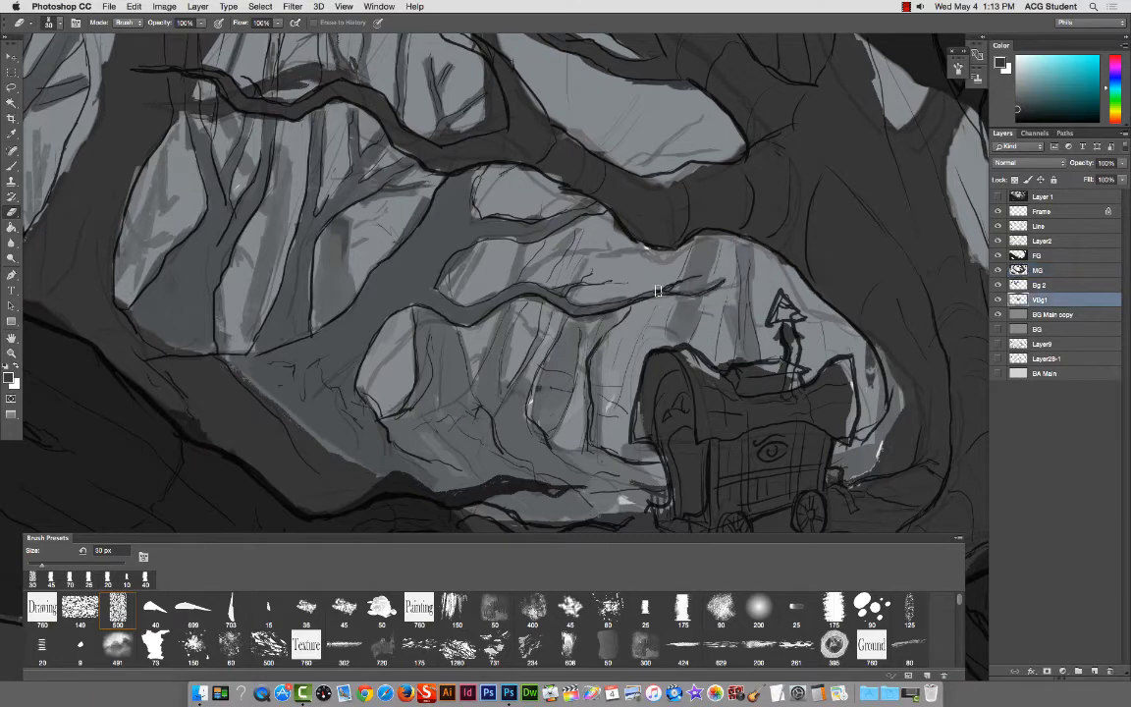
pyautogui.press('b')
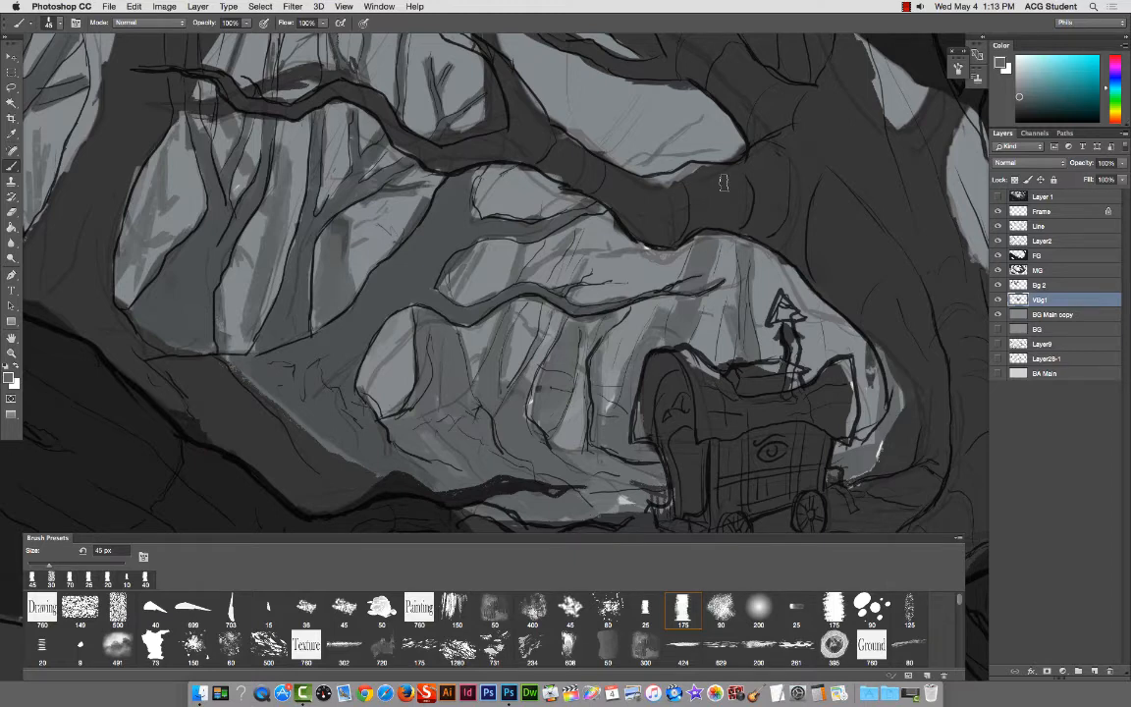
pyautogui.press('super+minus')
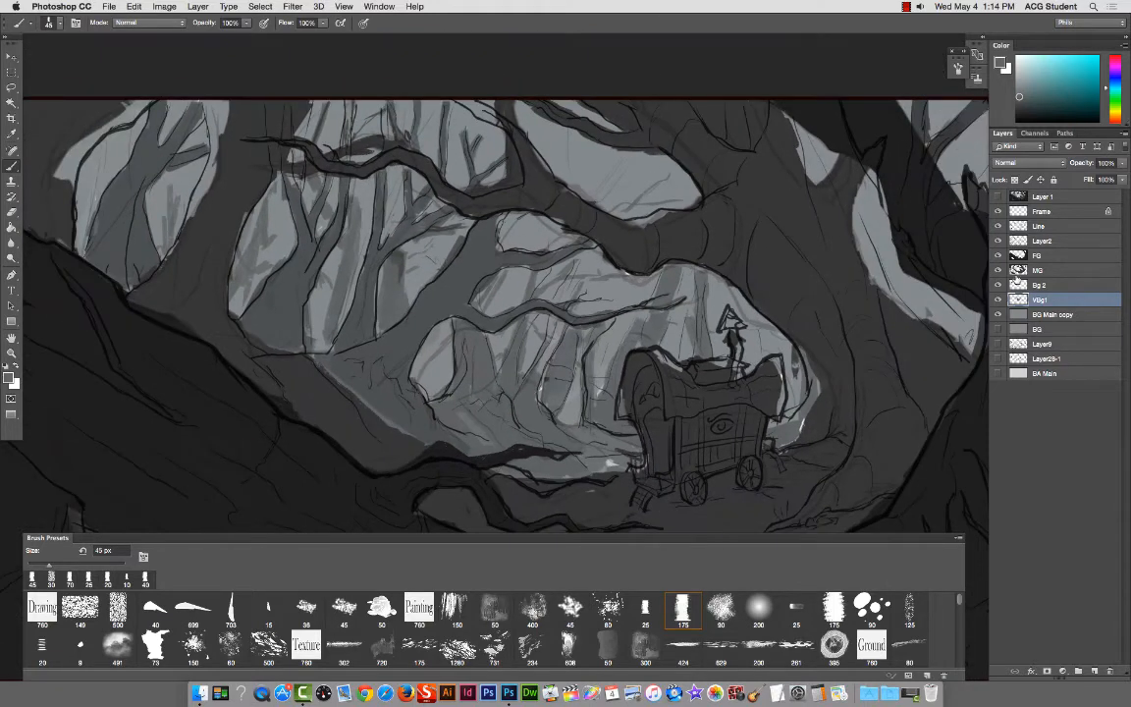
pyautogui.click(999, 270)
pyautogui.click(998, 270)
pyautogui.click(998, 270)
pyautogui.click(998, 270)
pyautogui.click(998, 270)
pyautogui.click(998, 270)
pyautogui.click(998, 270)
pyautogui.click(998, 270)
# Step: Toggle the visibility of VBg1 and Bg 2 to examine how the background trees separate in depth
pyautogui.press('e')
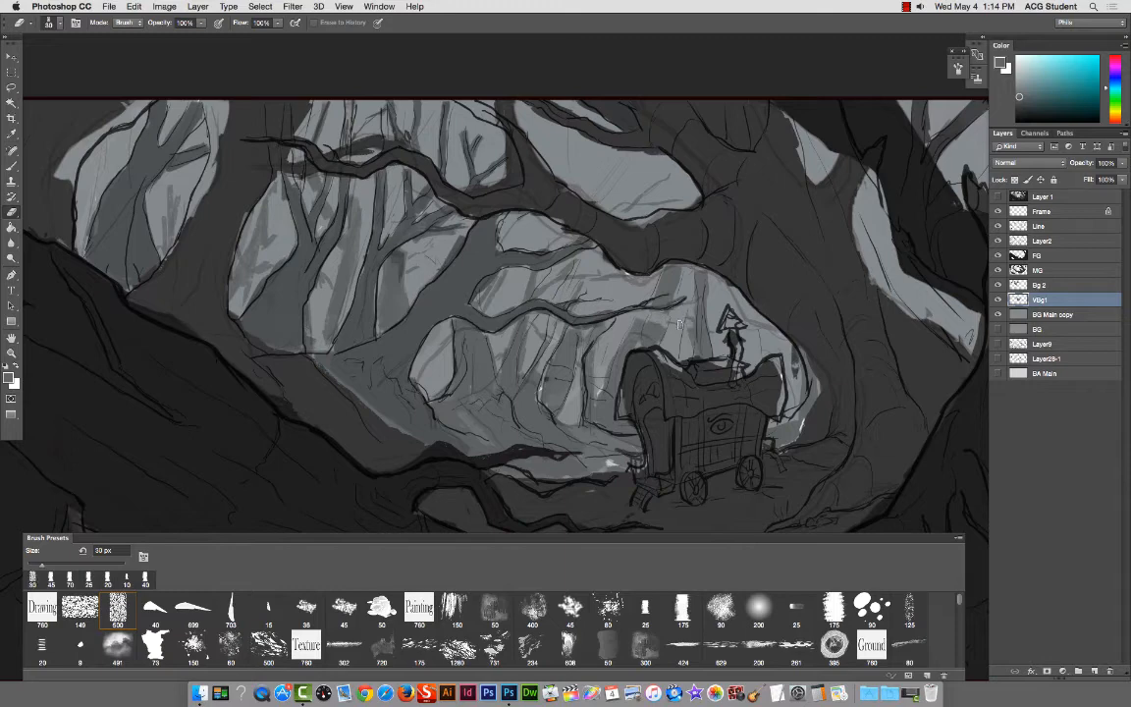
pyautogui.click(998, 300)
pyautogui.click(999, 301)
pyautogui.click(998, 300)
pyautogui.click(998, 300)
pyautogui.press('super+minus')
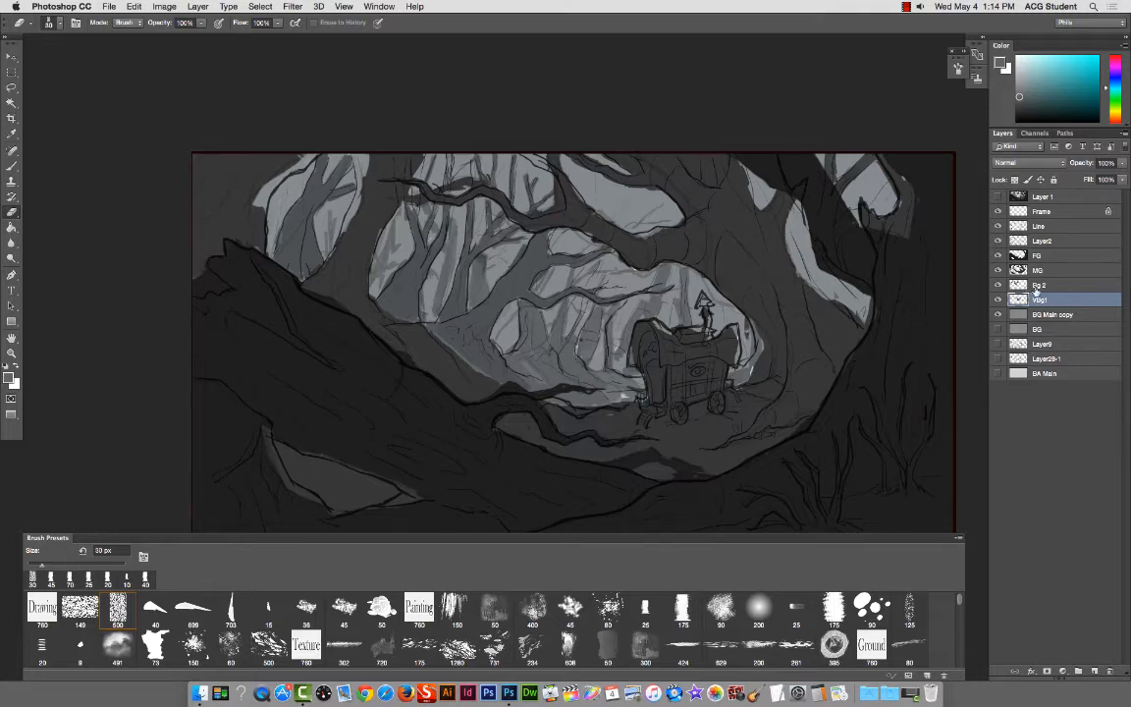
pyautogui.click(999, 285)
pyautogui.click(999, 285)
pyautogui.click(1000, 284)
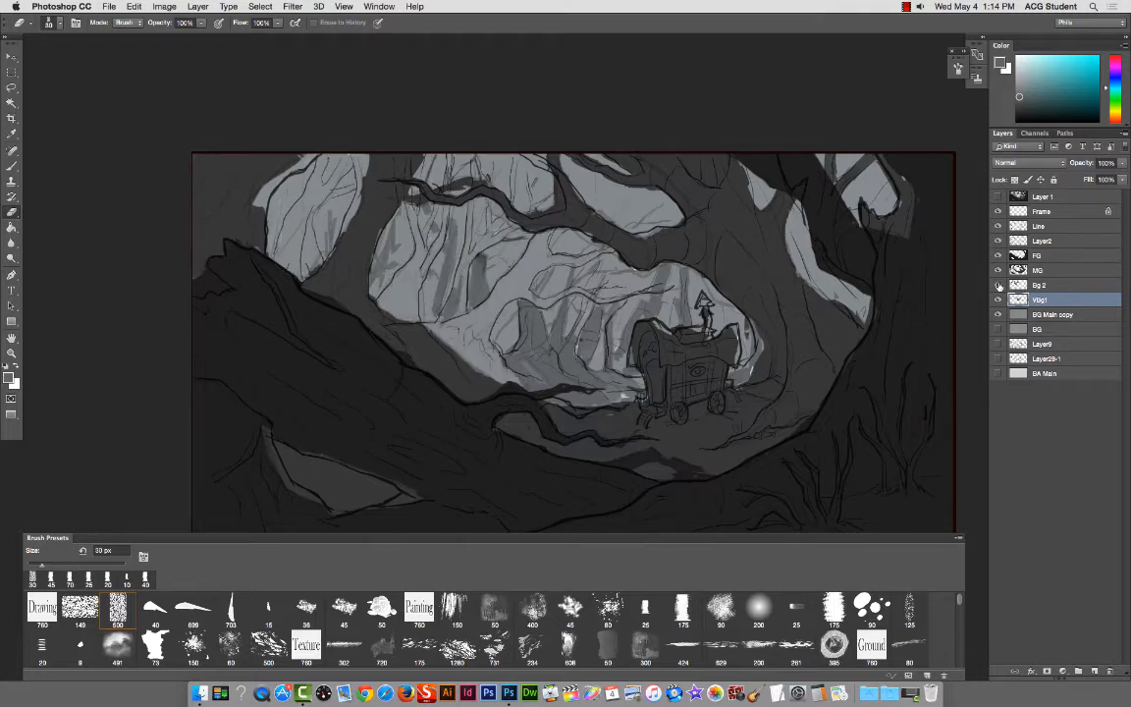
pyautogui.click(999, 285)
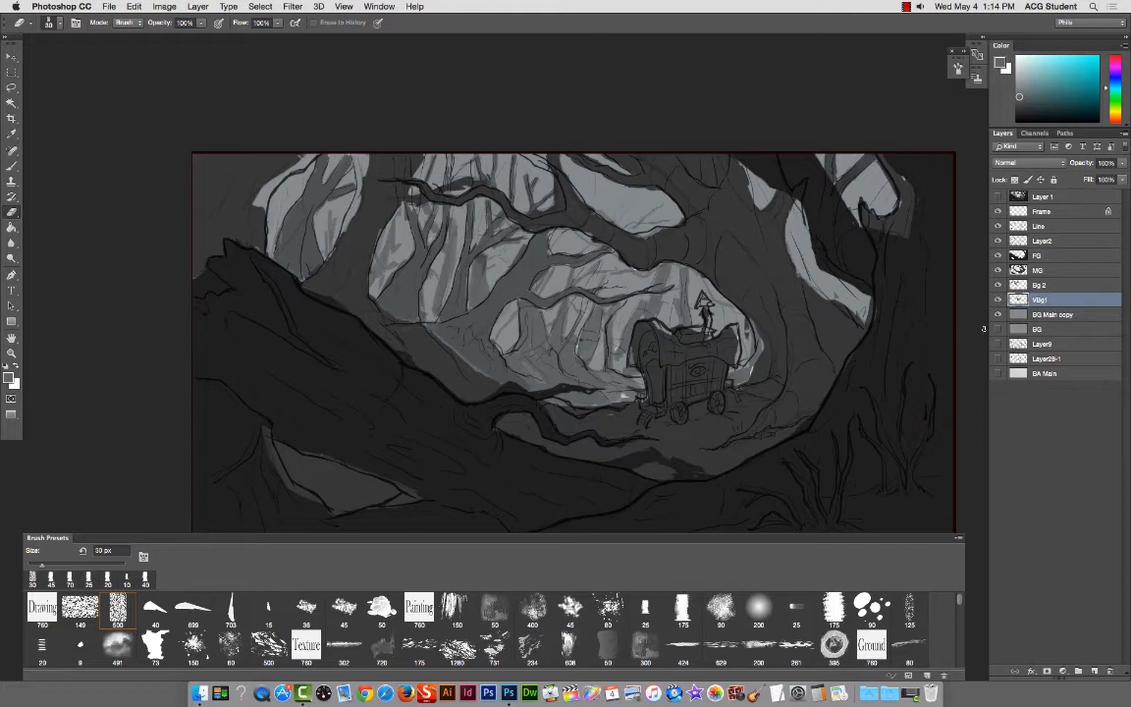
pyautogui.click(999, 300)
pyautogui.click(999, 300)
# Step: Hide and show the Bg 2 layer to examine which part of the sloping ground belongs to it
pyautogui.rightClick(477, 356)
pyautogui.click(484, 360)
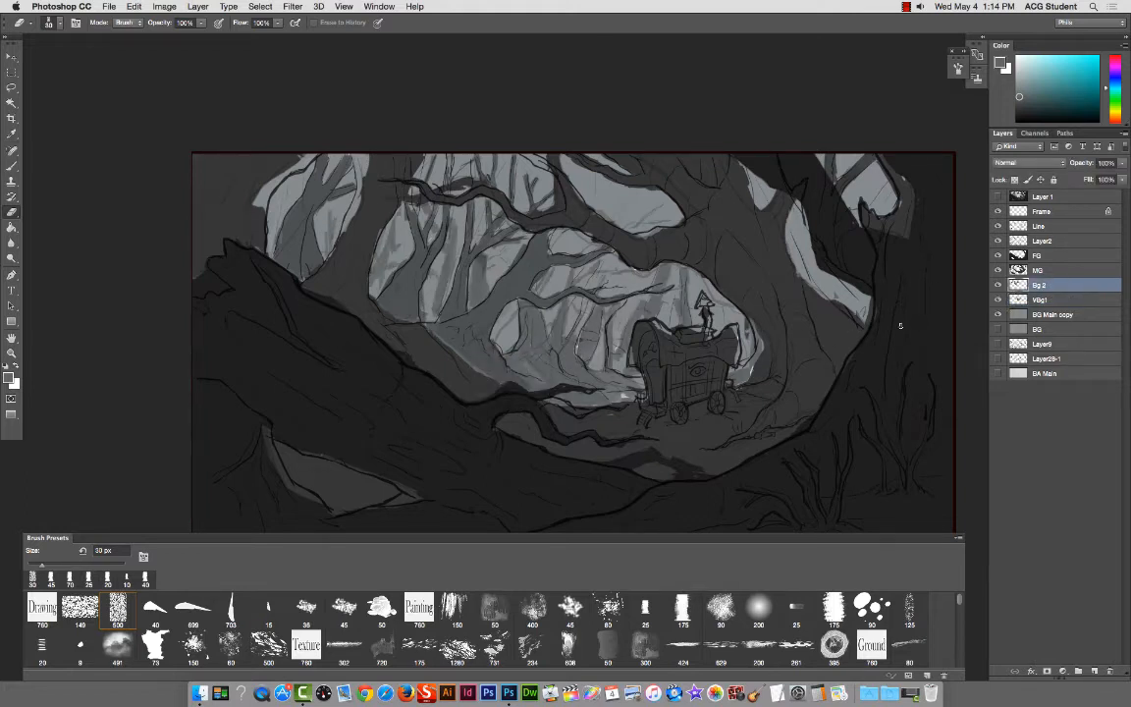
pyautogui.click(998, 285)
pyautogui.click(998, 285)
pyautogui.click(998, 285)
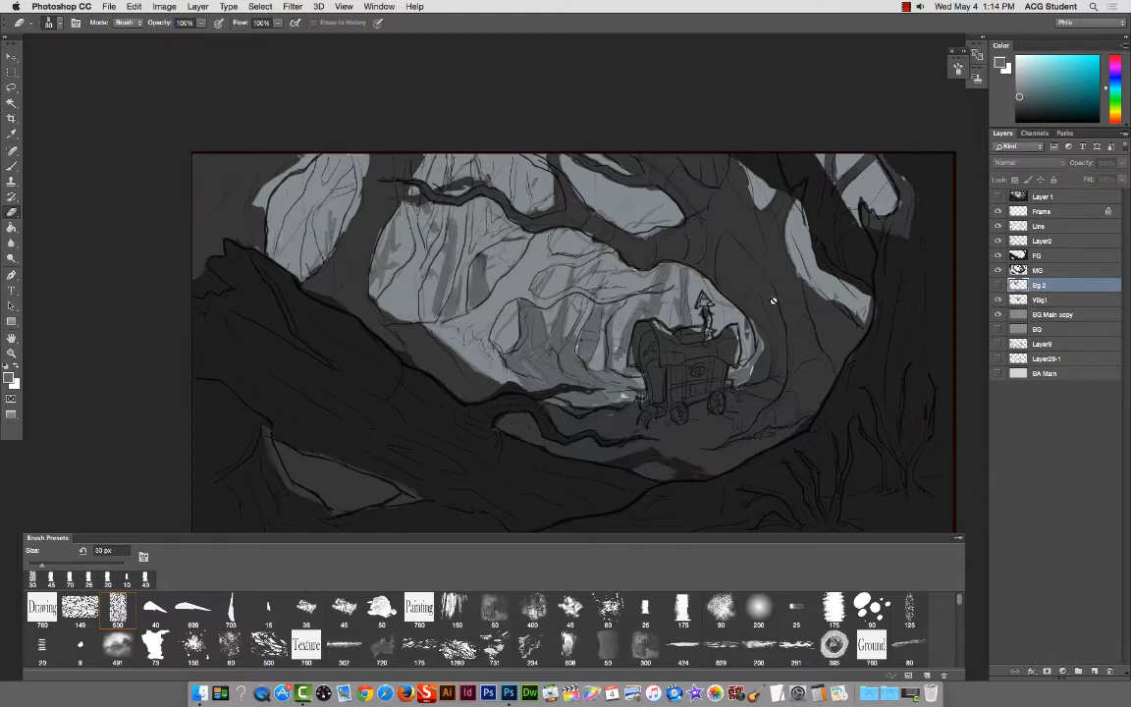
pyautogui.rightClick(432, 356)
pyautogui.click(449, 360)
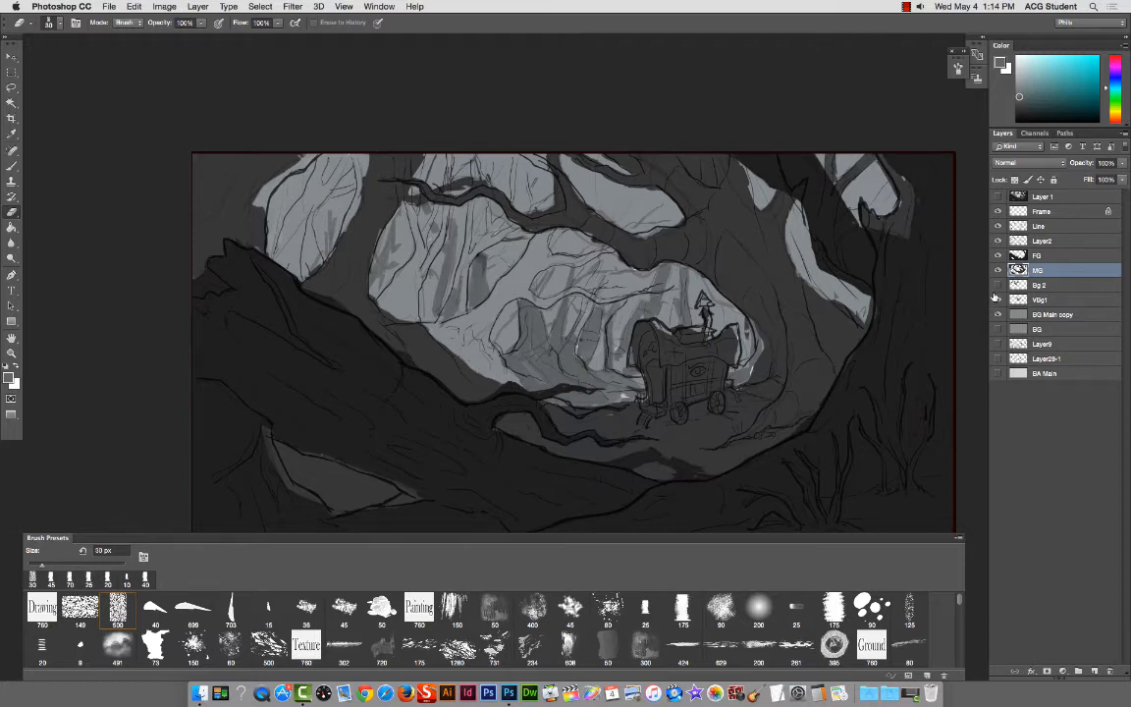
pyautogui.click(998, 286)
# Step: Make Bg 2 the active layer and brush its gray over the sloping ground beyond the foreground bank
pyautogui.rightClick(466, 349)
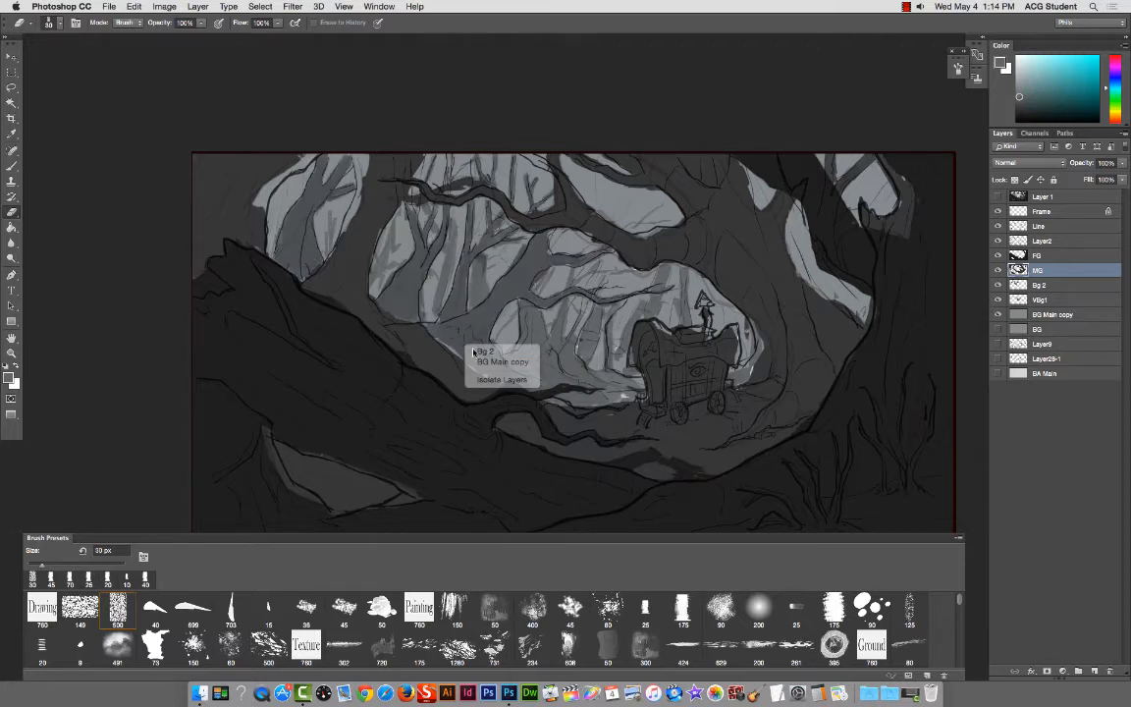
pyautogui.click(473, 350)
pyautogui.press('b')
pyautogui.moveTo(440, 337)
pyautogui.mouseDown()
pyautogui.moveTo(466, 359)
pyautogui.moveTo(437, 336)
pyautogui.mouseUp()
pyautogui.keyDown('alt'); pyautogui.click(478, 317); pyautogui.keyUp('alt')
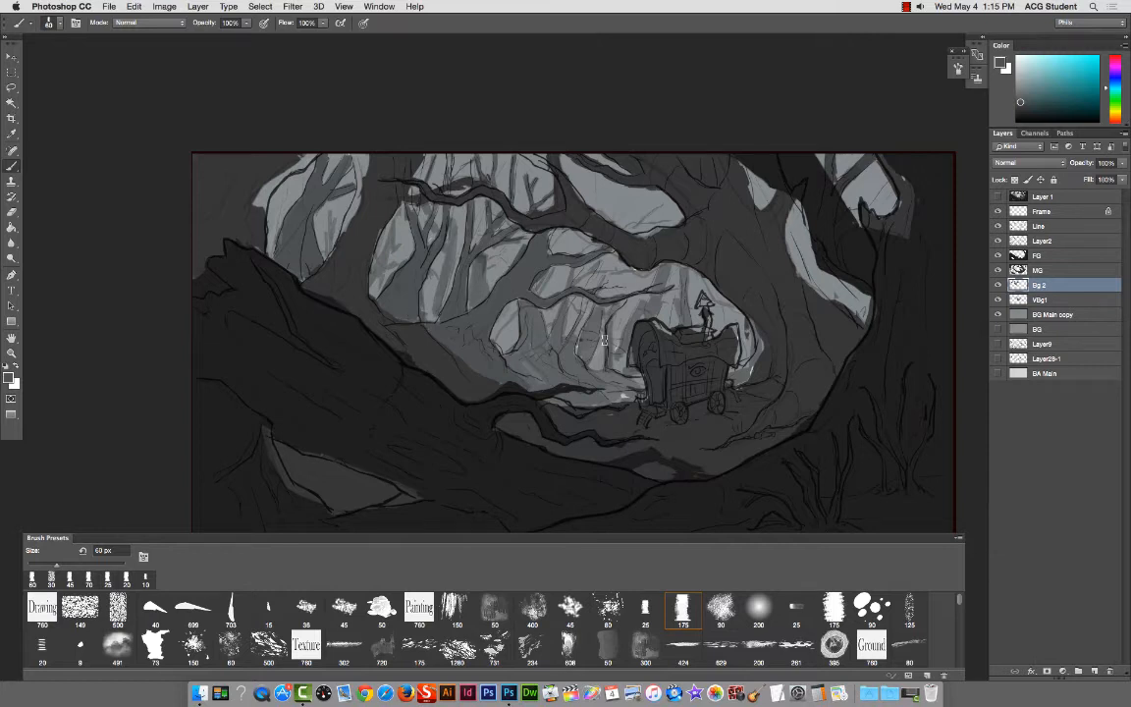
# Step: Rename the Bg 2 layer as MG 2 and the VBg1 layer as BG1
pyautogui.doubleClick(1038, 285)
pyautogui.write('MG 2')
pyautogui.press('Return')
pyautogui.doubleClick(1039, 299)
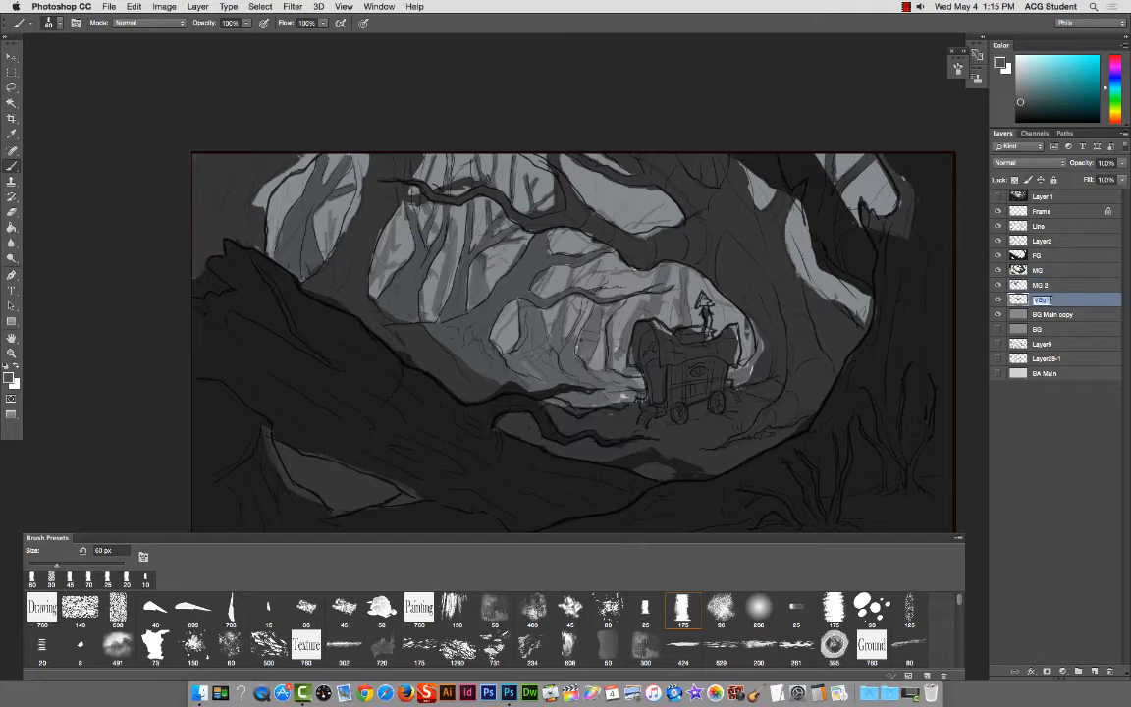
pyautogui.write('BG1')
pyautogui.press('Return')
# Step: Toggle the BG1 layer's visibility to examine the light ground beside the caravan
pyautogui.keyDown('super'); pyautogui.rightClick(596, 403); pyautogui.keyUp('super')
pyautogui.click(598, 404)
pyautogui.click(997, 301)
pyautogui.click(997, 301)
pyautogui.click(998, 301)
pyautogui.click(997, 301)
pyautogui.click(997, 302)
# Step: Make MG the active layer and erase the stray light marks on the ground around the caravan
pyautogui.keyDown('ctrl'); pyautogui.rightClick(624, 400); pyautogui.keyUp('ctrl')
pyautogui.click(636, 398)
pyautogui.press('e')
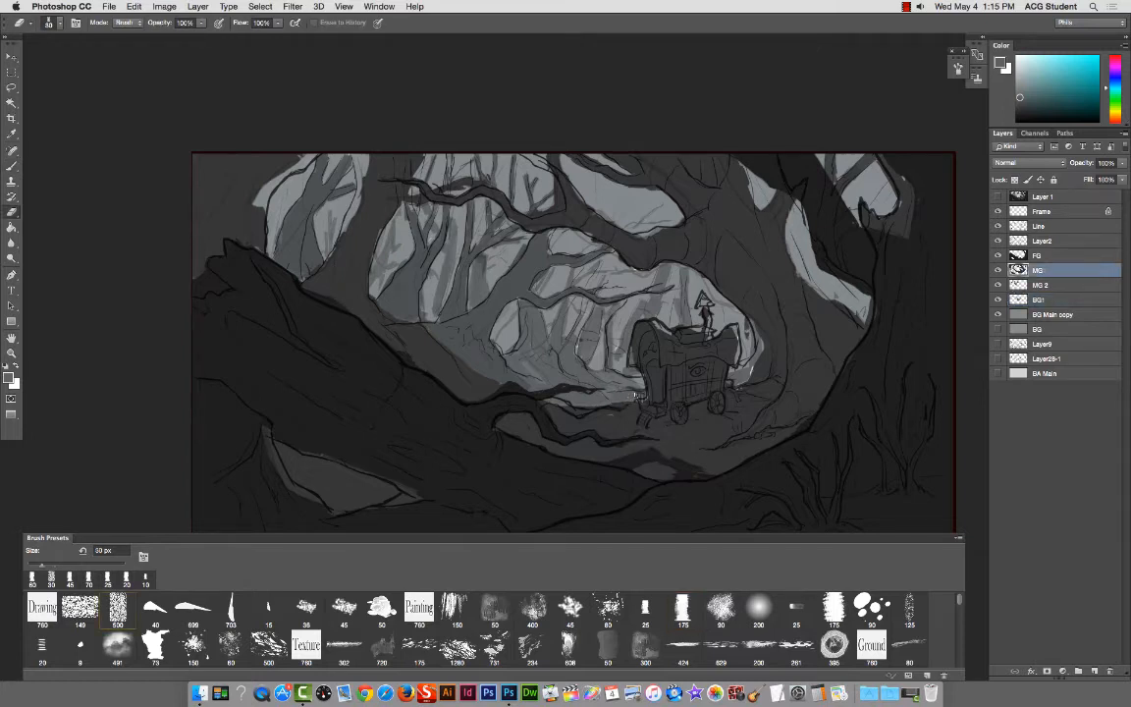
pyautogui.moveTo(725, 385); pyautogui.dragTo(712, 388)
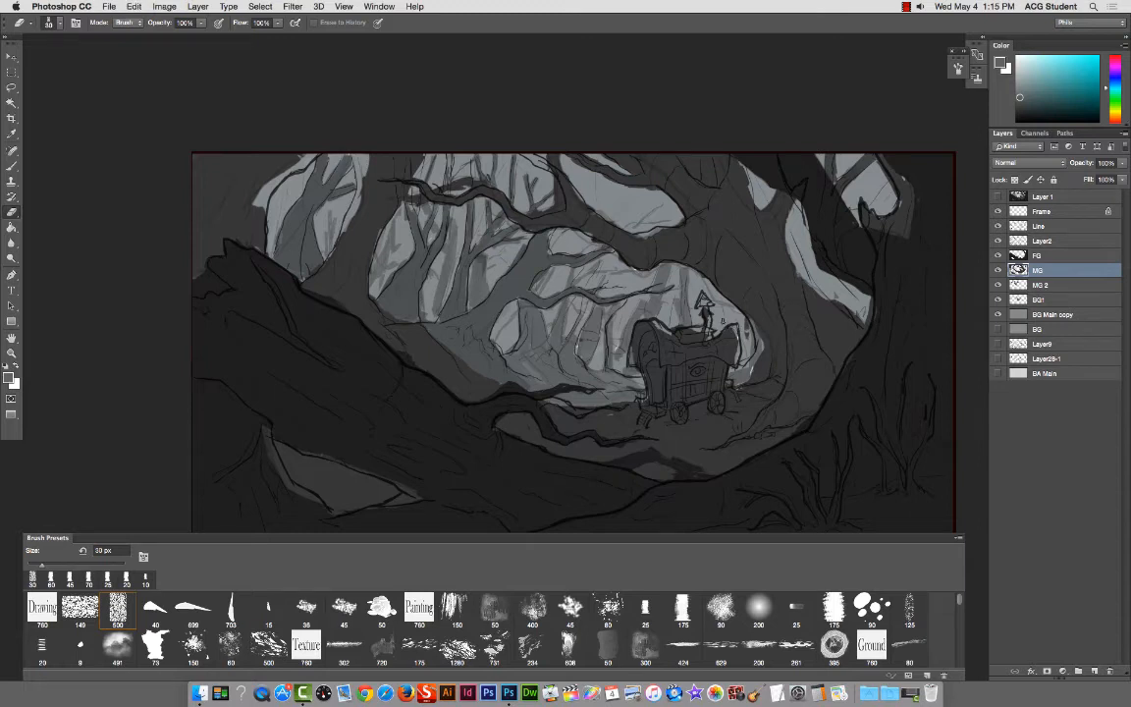
pyautogui.press('super+v')
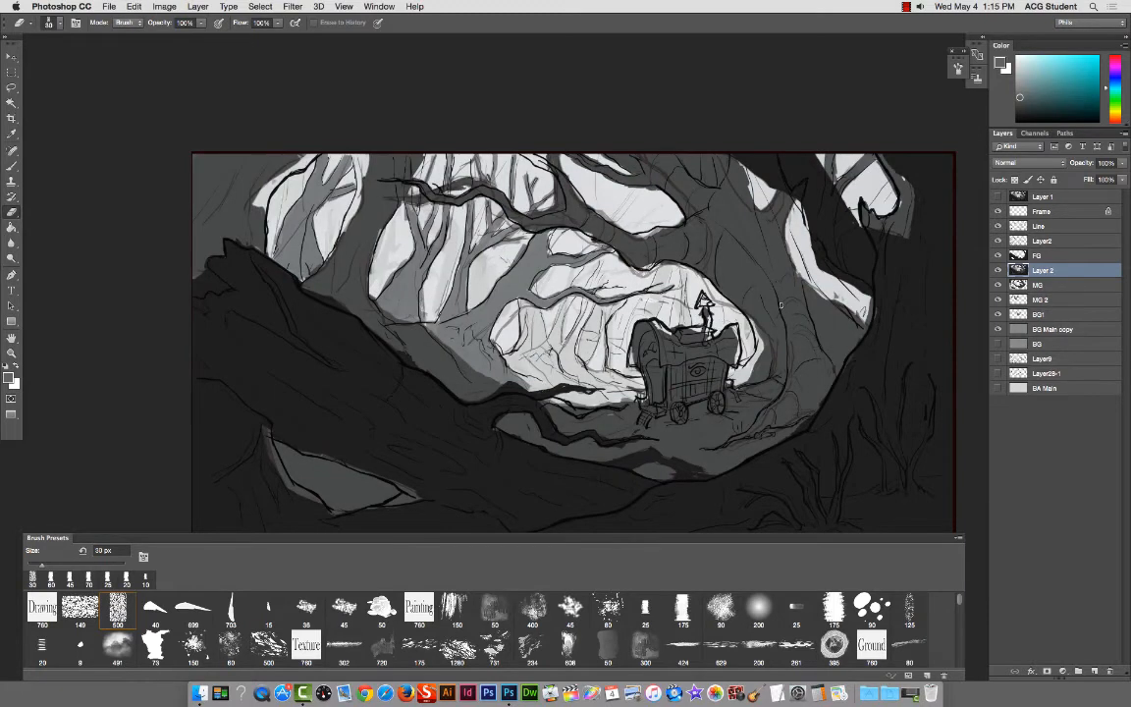
pyautogui.moveTo(1011, 270); pyautogui.dragTo(1008, 212)
pyautogui.click(998, 211)
pyautogui.click(998, 198)
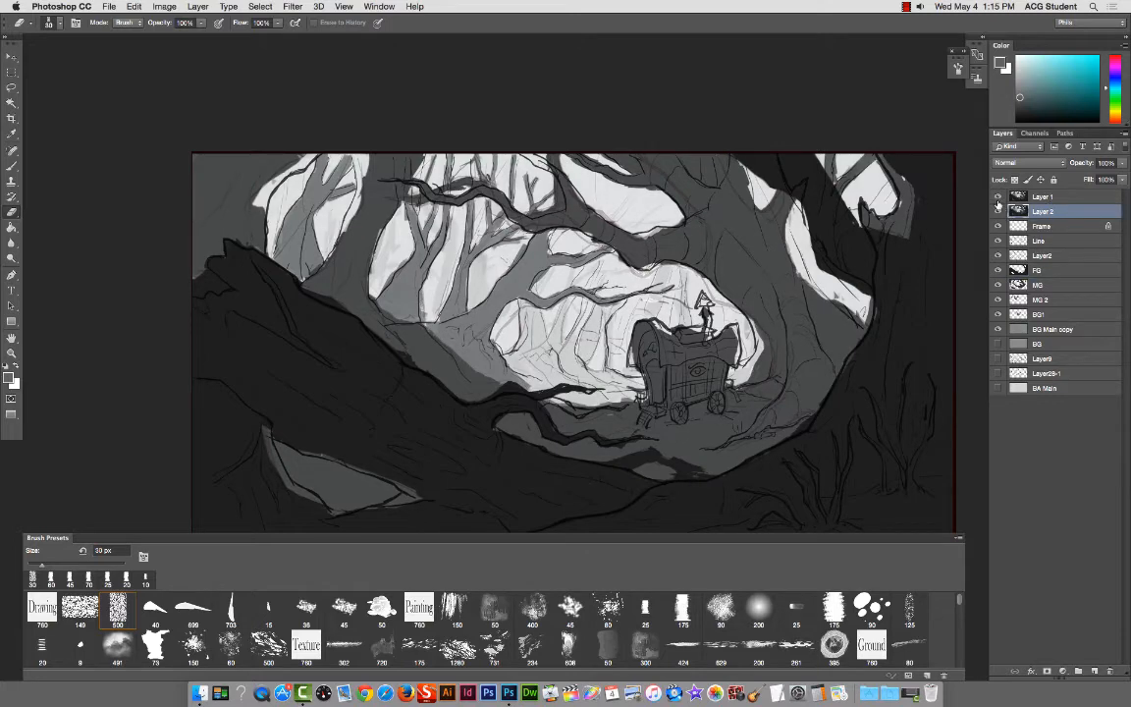
pyautogui.click(999, 198)
pyautogui.rightClick(1055, 211)
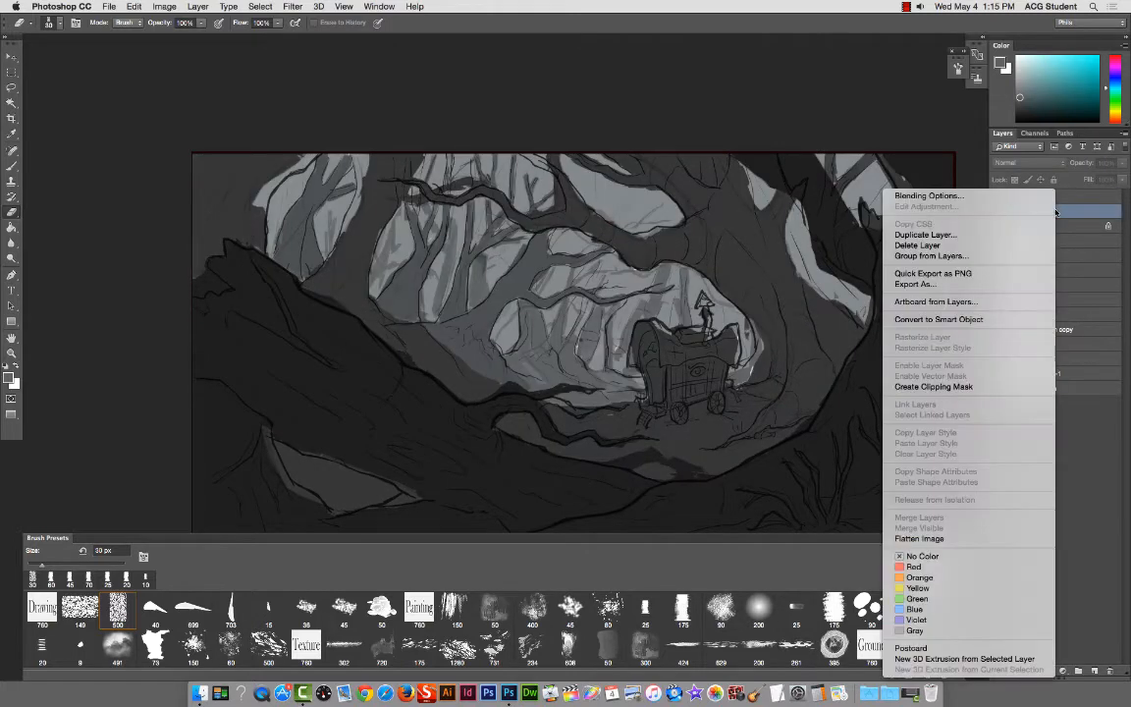
pyautogui.click(1065, 213)
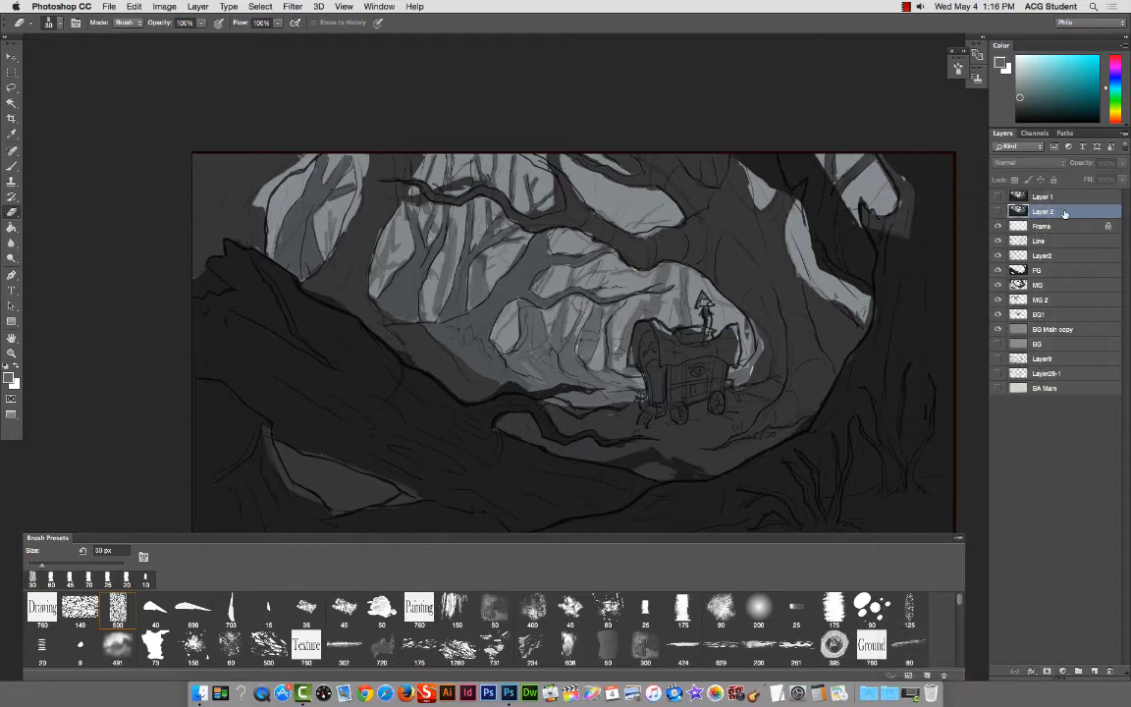
pyautogui.press('BackSpace')
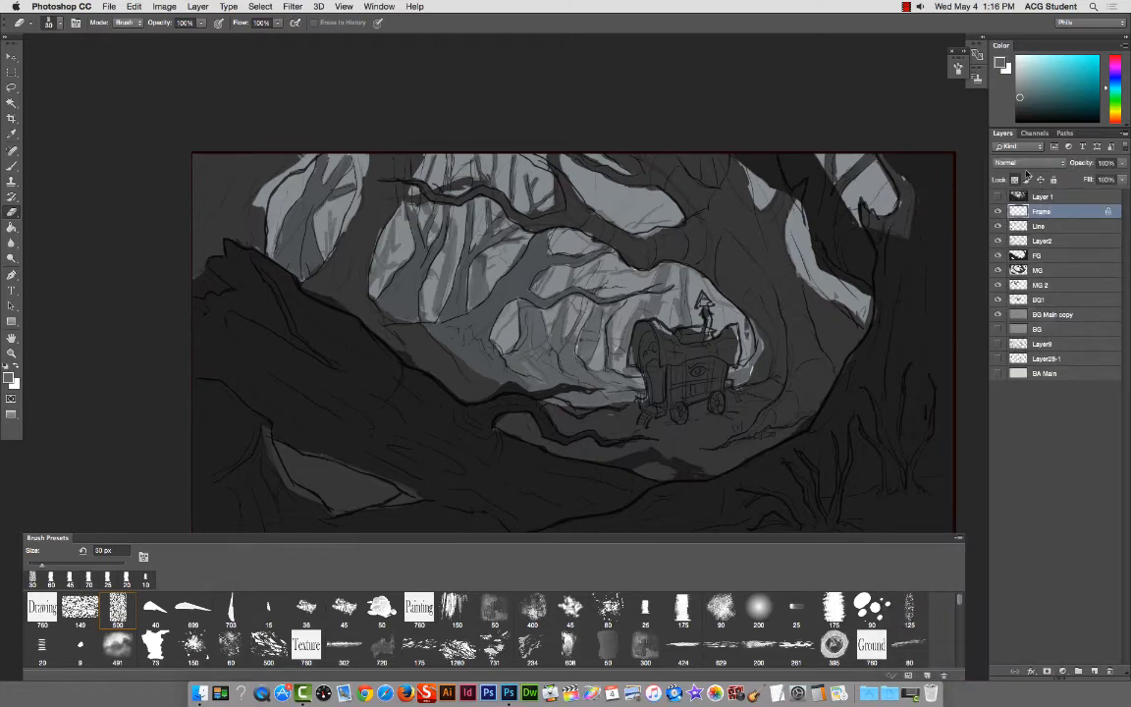
# Step: Check the first version in Layer 1, and paste a merged copy of the darker version as a new layer above Frame
pyautogui.click(998, 197)
pyautogui.click(998, 197)
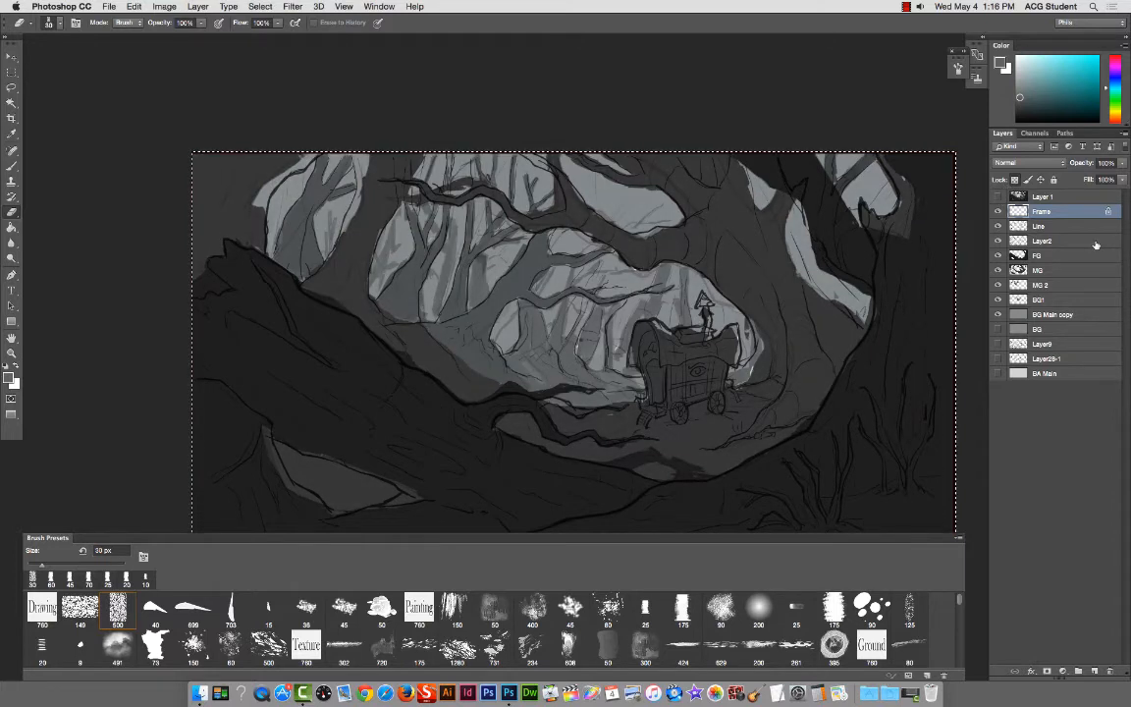
pyautogui.press('super+z')
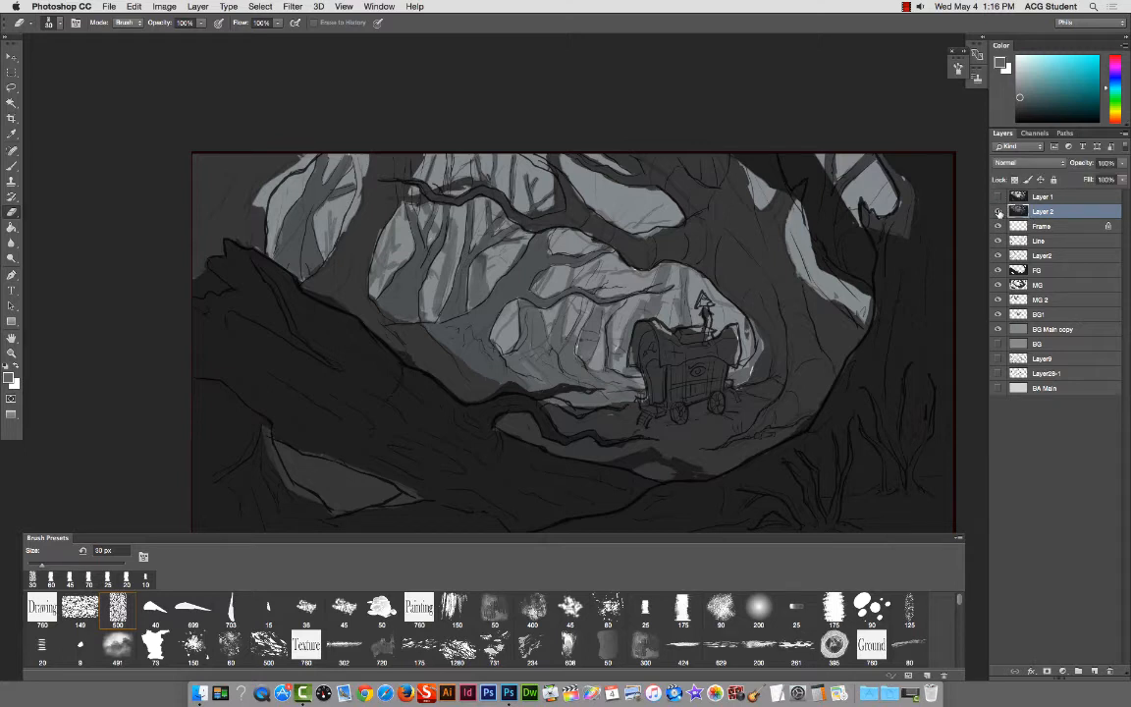
# Step: Compare the Layer 1 and Layer 2 value studies, hide both, and toggle Line and Layer2 to check their line art
pyautogui.click(998, 211)
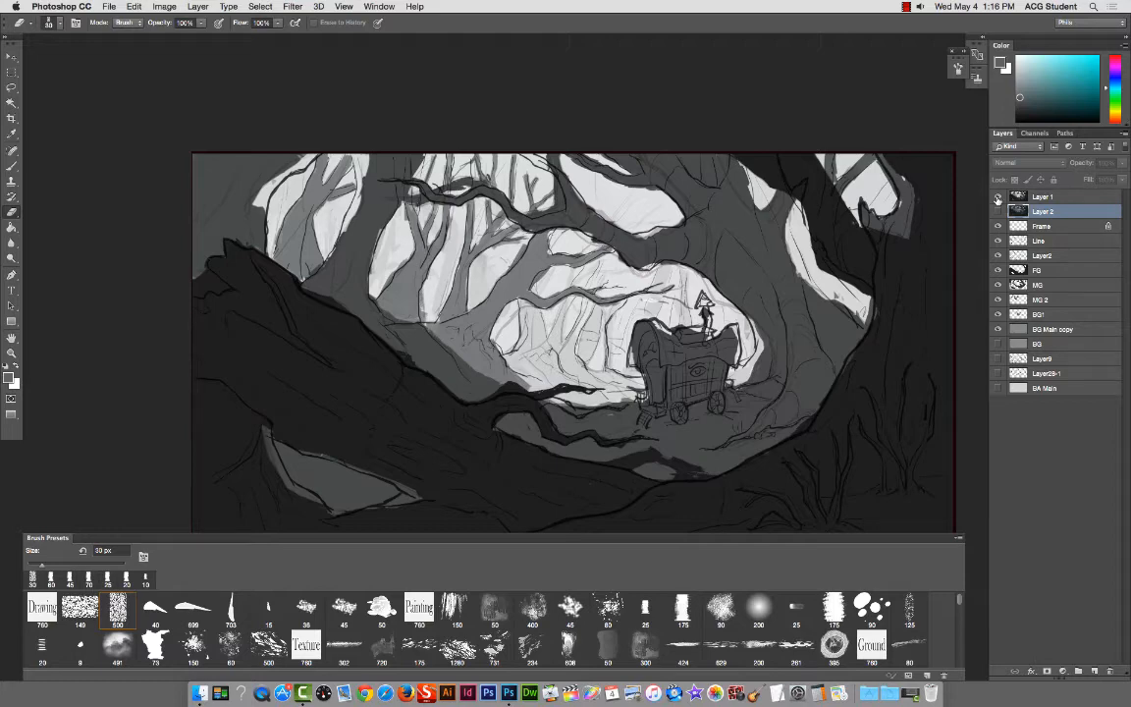
pyautogui.click(997, 211)
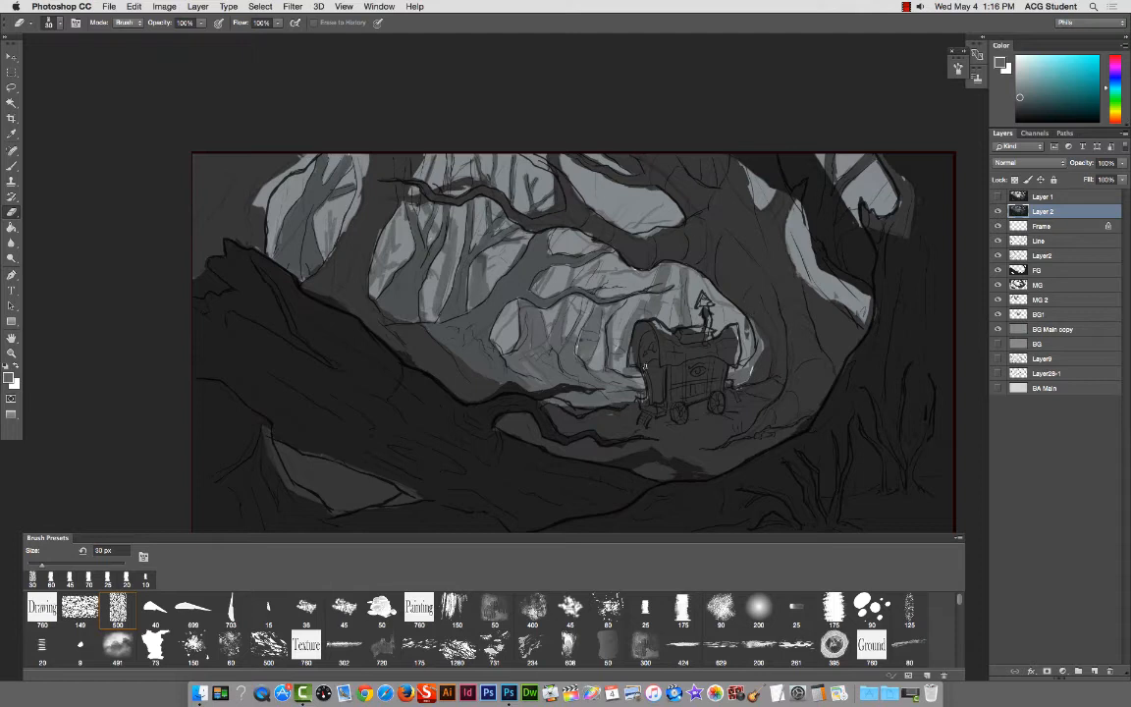
pyautogui.click(1018, 255)
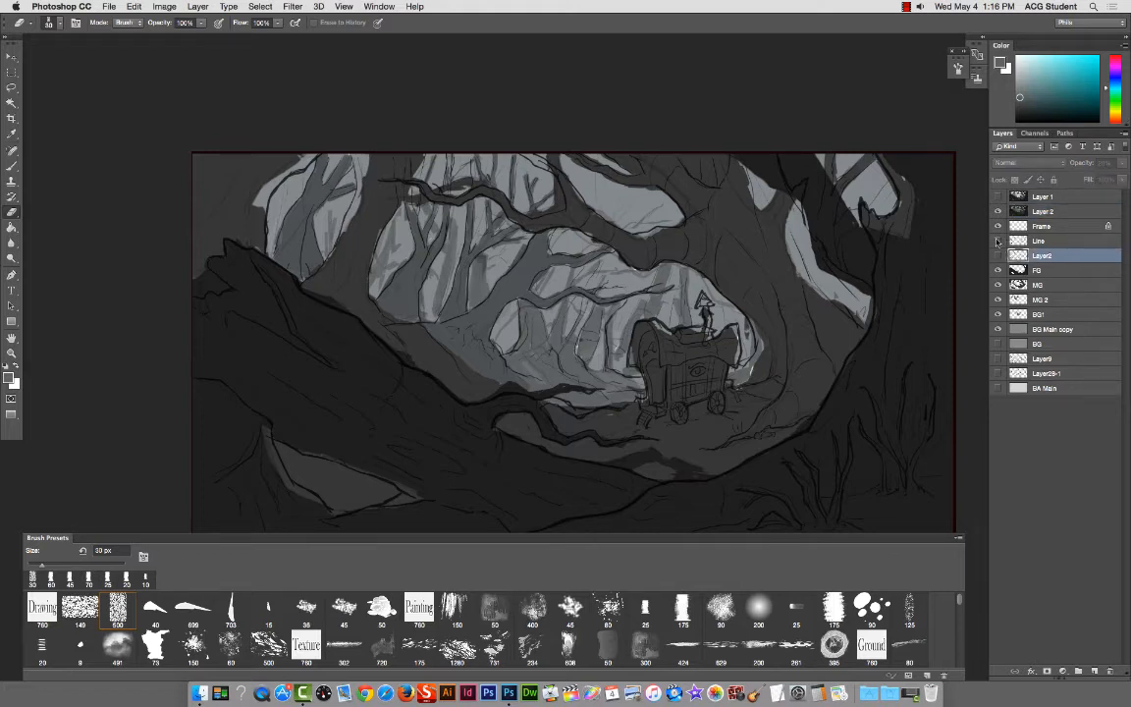
pyautogui.click(1055, 240)
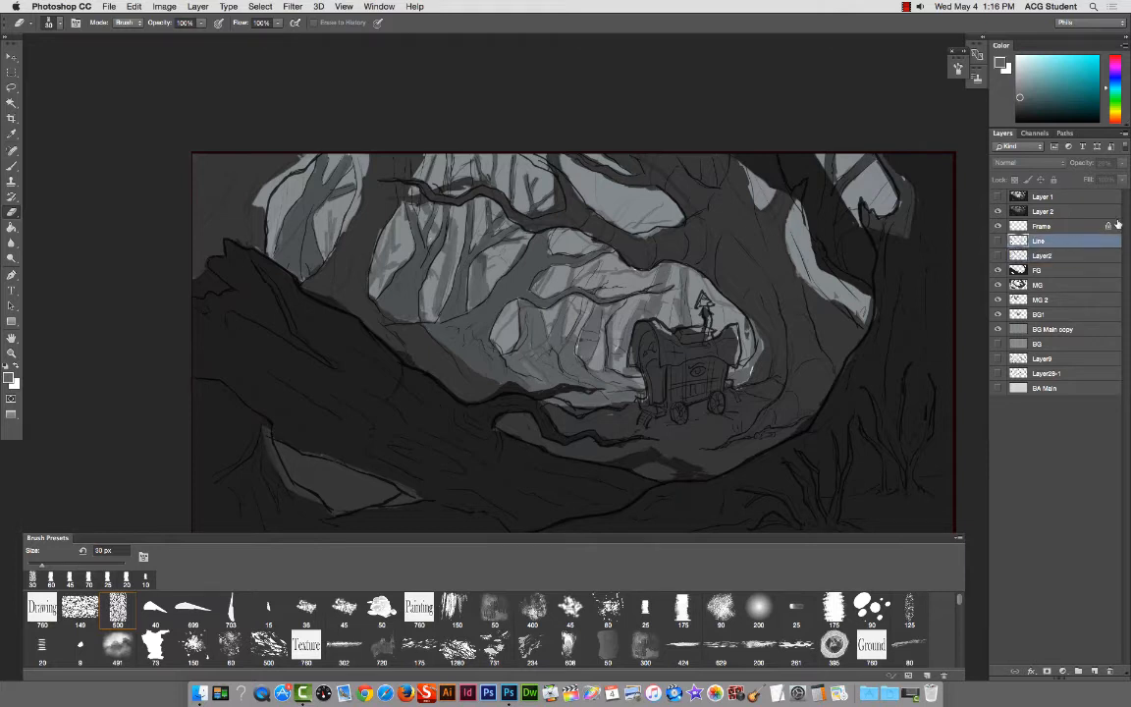
pyautogui.click(1080, 225)
pyautogui.click(999, 241)
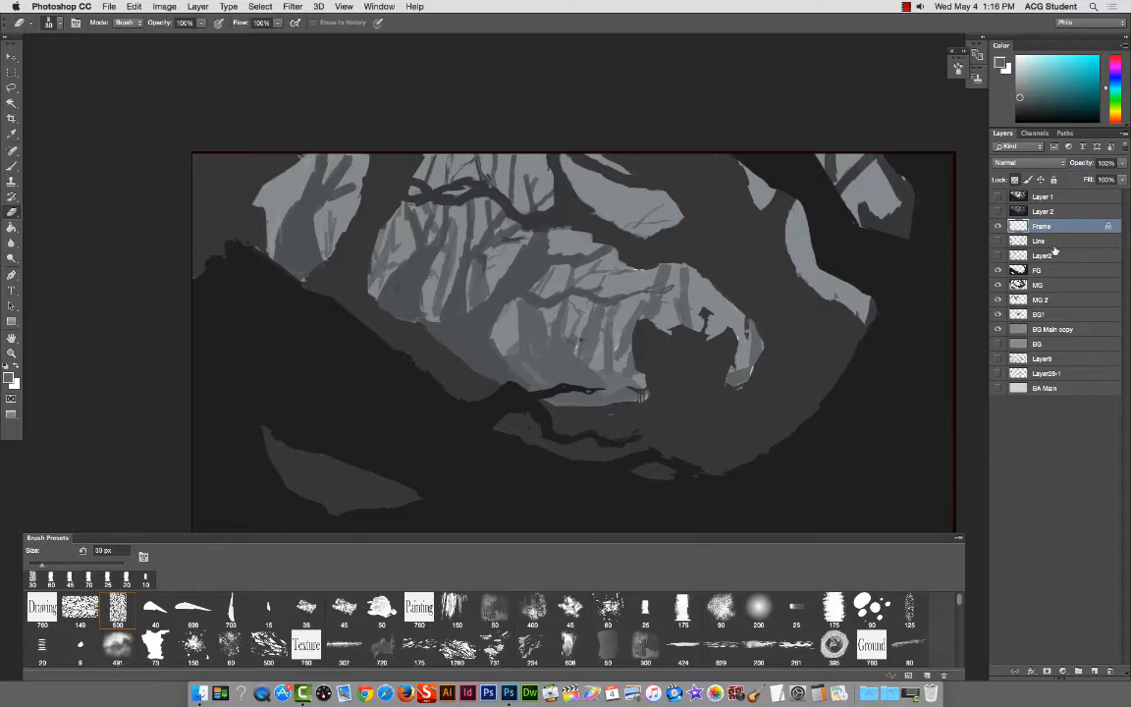
pyautogui.click(998, 255)
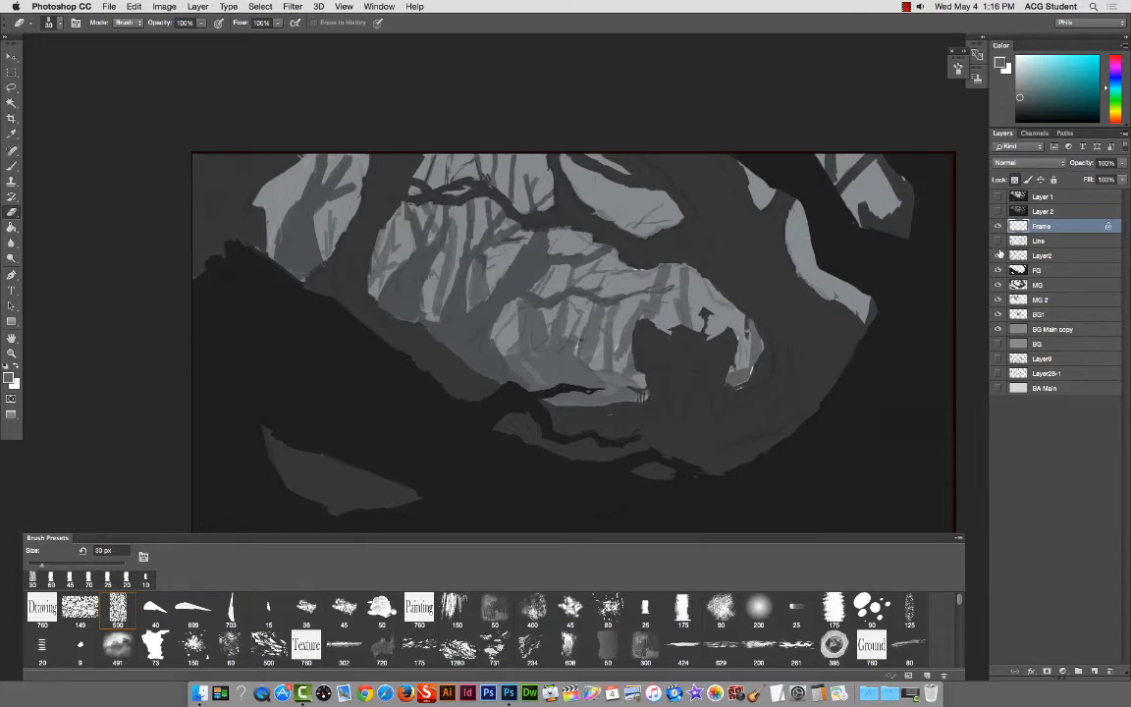
pyautogui.click(998, 240)
pyautogui.click(999, 240)
pyautogui.click(998, 244)
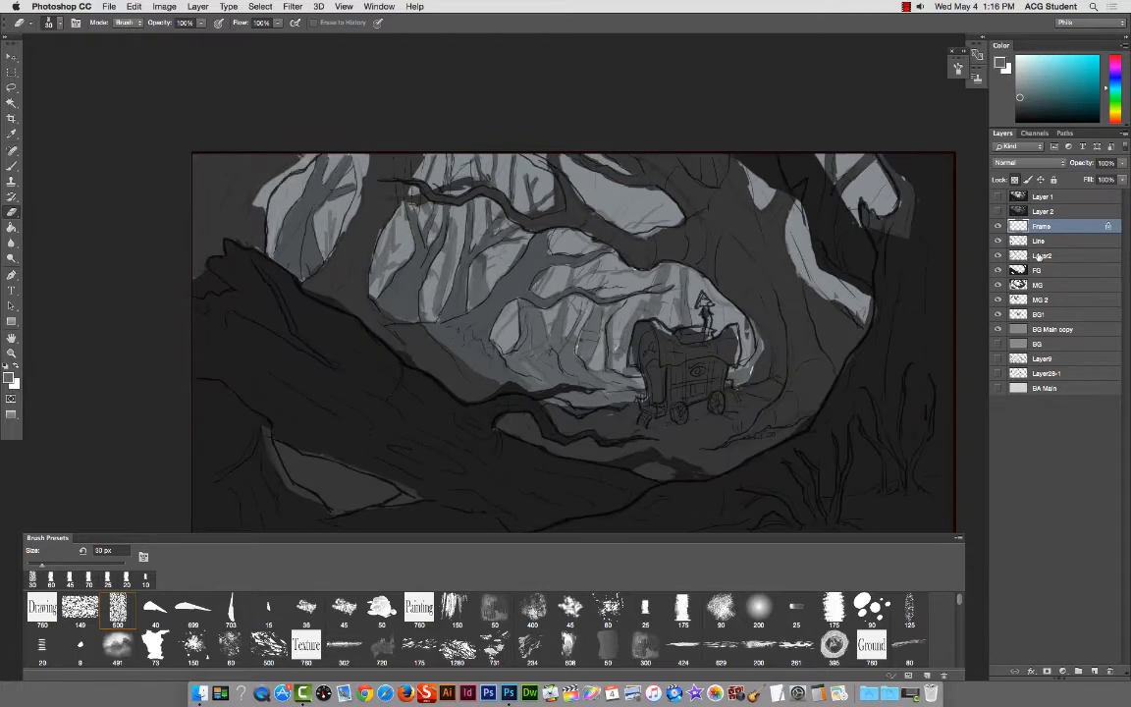
# Step: Merge the Layer2 and Line layers into a single line-art layer
pyautogui.click(1046, 255)
pyautogui.keyDown('shift'); pyautogui.click(1041, 240); pyautogui.keyUp('shift')
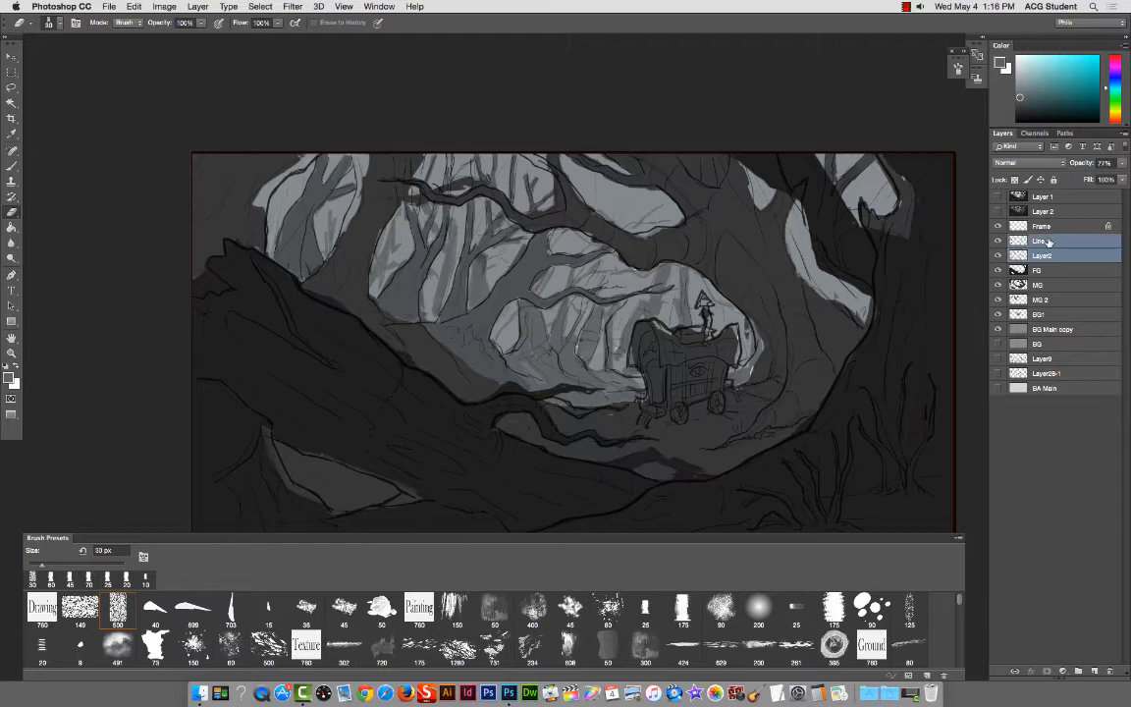
pyautogui.hotkey('ctrl', 'e')
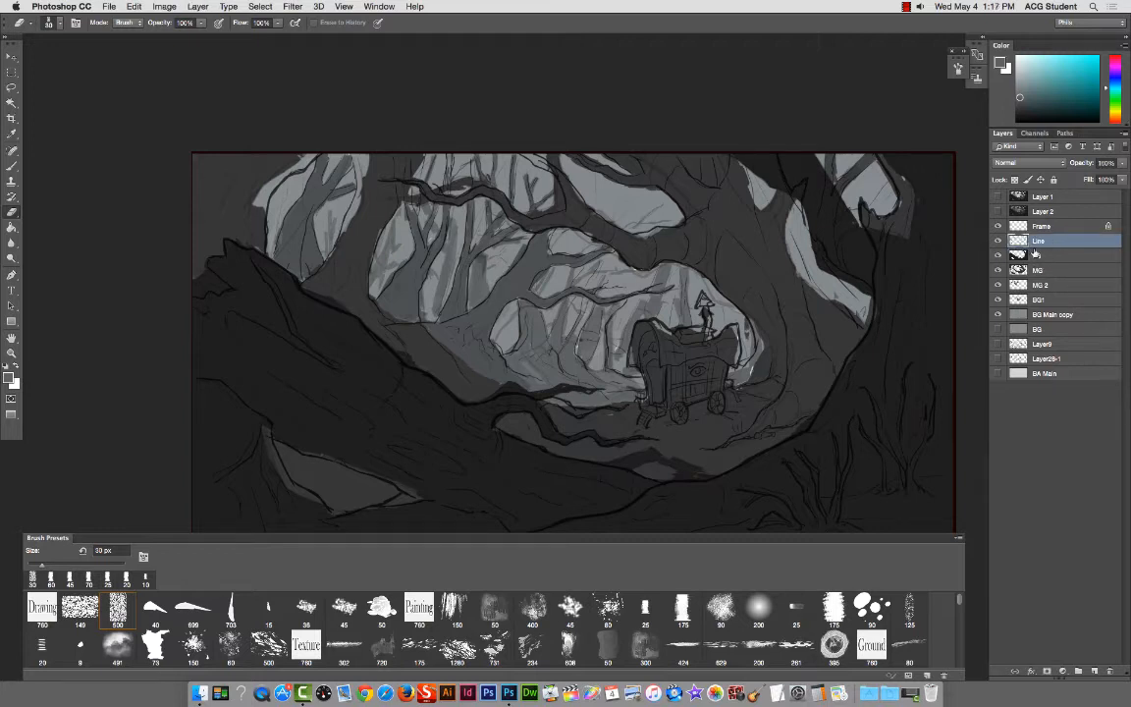
# Step: Create a new layer named Light directly above the FG layer
pyautogui.click(1047, 256)
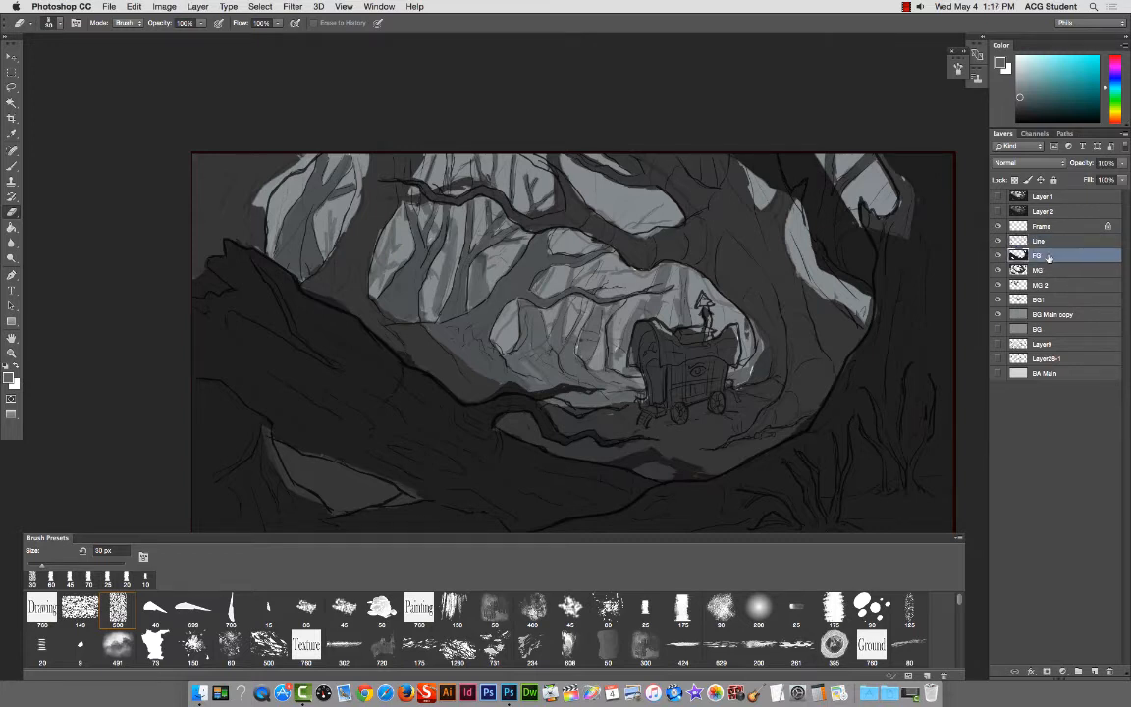
pyautogui.hotkey('ctrl', 'shift', 'n')
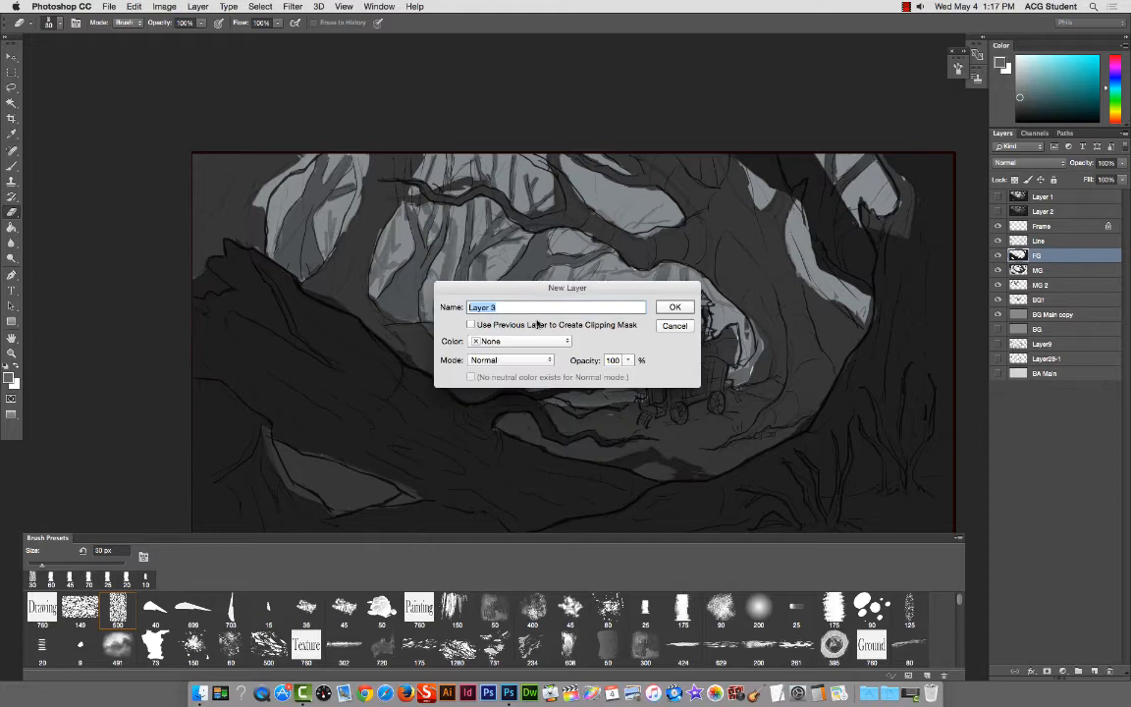
pyautogui.write('Light')
pyautogui.press('Return')
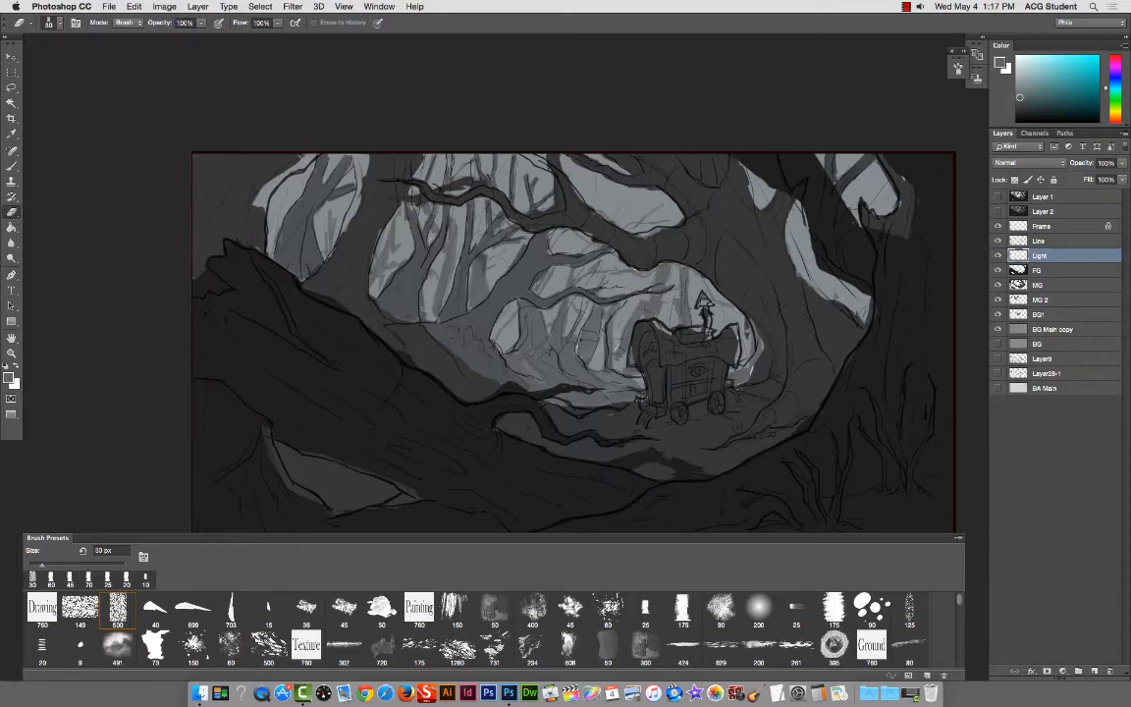
# Step: Paint a white glow in the wagon's doorway on the Light layer with the 175 brush preset reduced to 50 px
pyautogui.press('b')
pyautogui.click(17, 366)
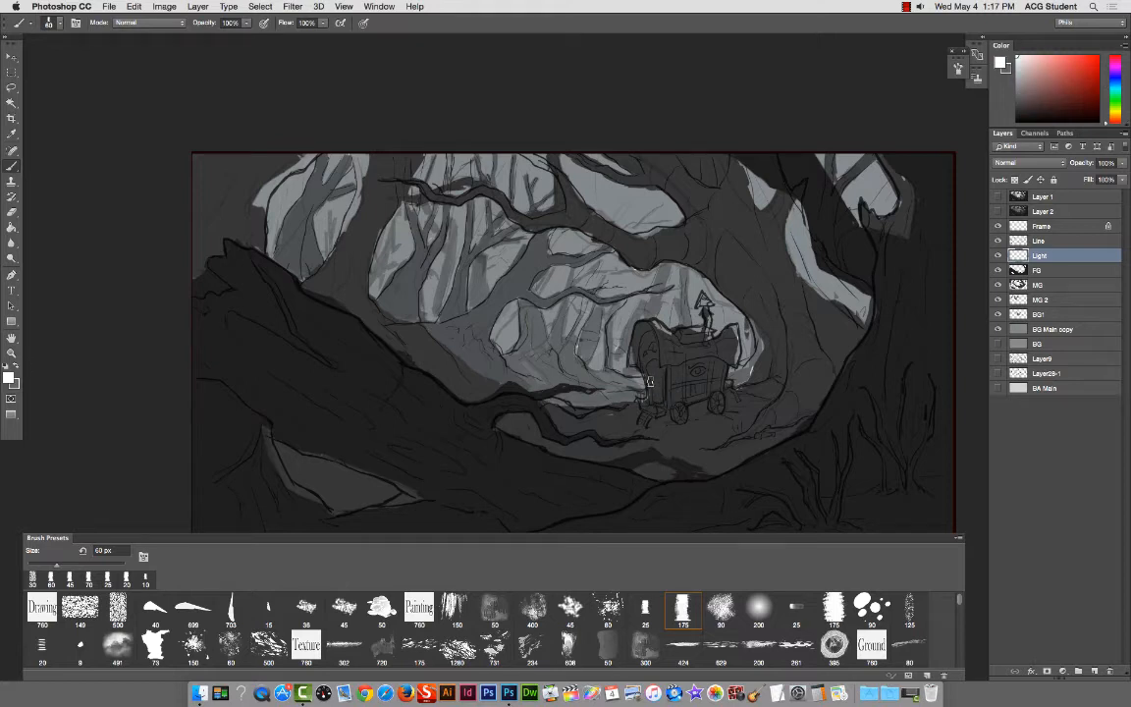
pyautogui.moveTo(656, 393); pyautogui.dragTo(655, 379)
pyautogui.press('super+z')
pyautogui.click(684, 599)
pyautogui.press('3')
pyautogui.press('4')
pyautogui.press('4')
pyautogui.press('[')
pyautogui.press('[')
pyautogui.press('[')
pyautogui.press('[')
pyautogui.press('[')
pyautogui.press('[')
pyautogui.press('[')
pyautogui.press('[')
pyautogui.moveTo(654, 367); pyautogui.dragTo(656, 396)
# Step: Brush faint light onto the ground in front of the wagon door at 10% opacity with an 80 px brush
pyautogui.press('2')
pyautogui.press('3')
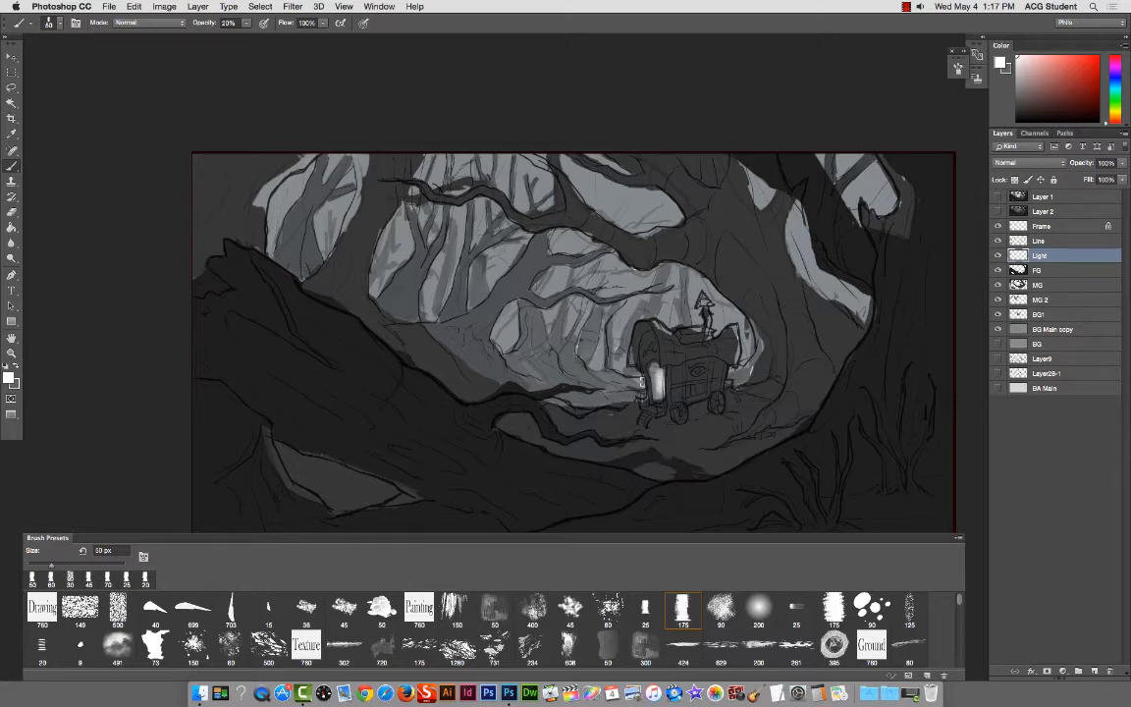
pyautogui.press('1')
pyautogui.press('3')
pyautogui.moveTo(633, 423)
pyautogui.mouseDown()
pyautogui.moveTo(555, 433)
pyautogui.moveTo(634, 431)
pyautogui.moveTo(620, 449)
pyautogui.moveTo(510, 431)
pyautogui.moveTo(632, 447)
pyautogui.mouseUp()
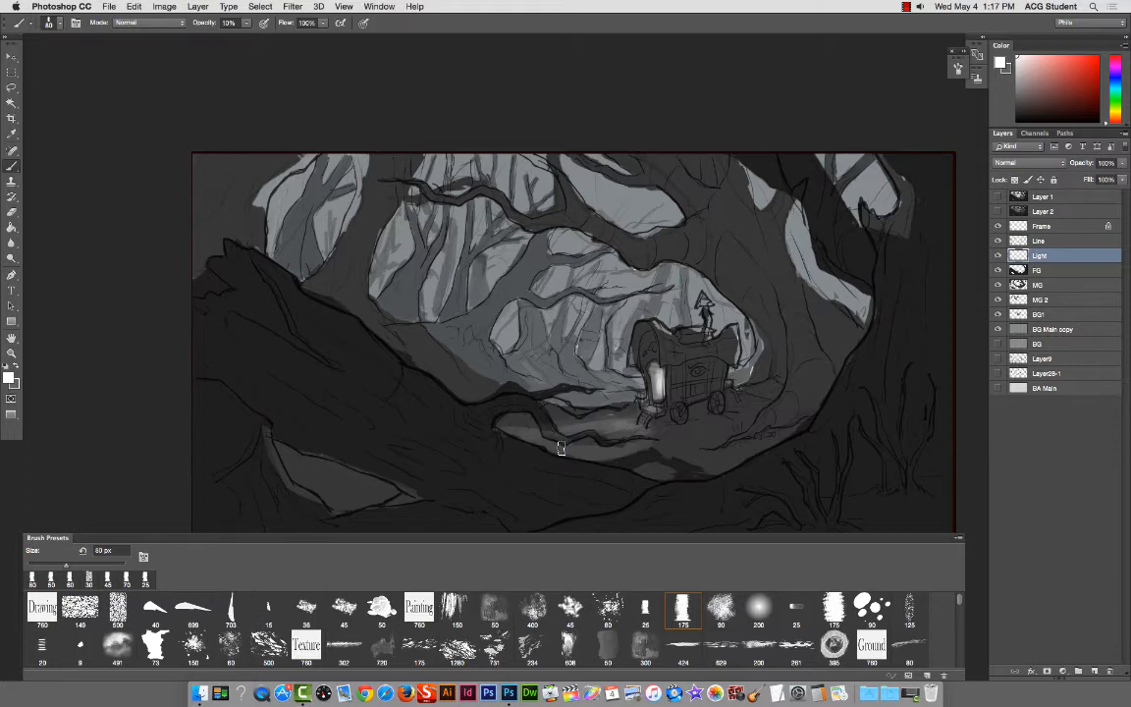
# Step: Brush soft light into the opening beneath the large foreground trunk at 5% opacity
pyautogui.press('0')
pyautogui.press('0')
pyautogui.press('5')
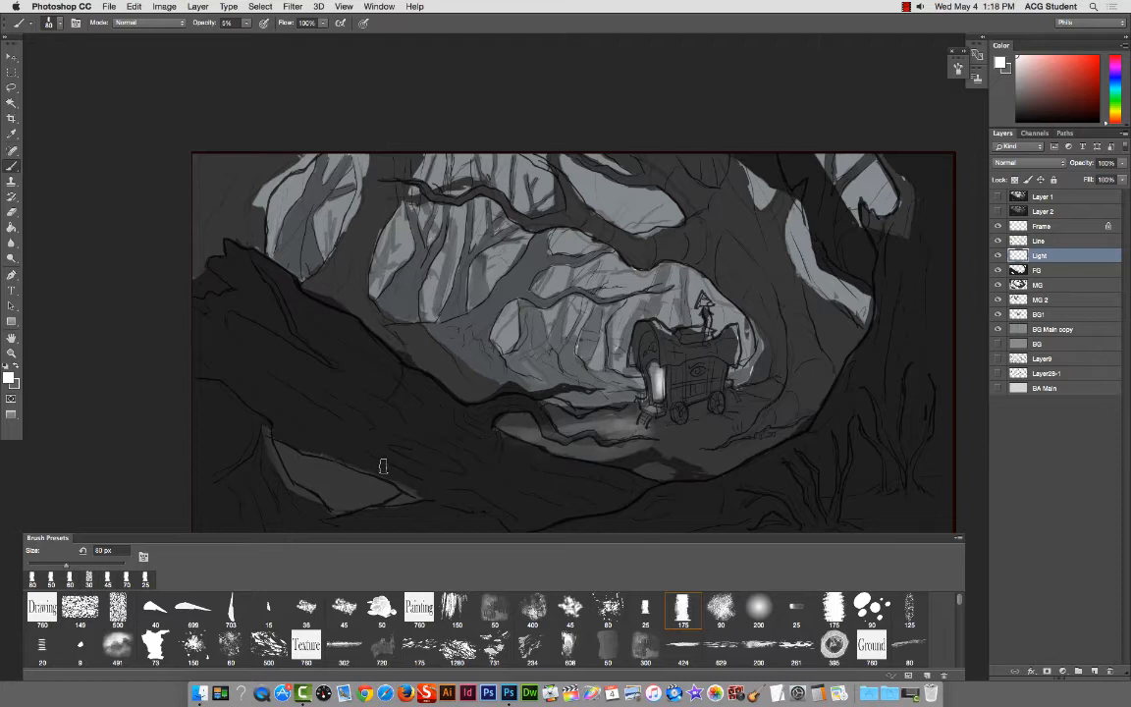
pyautogui.moveTo(290, 480)
pyautogui.mouseDown()
pyautogui.moveTo(333, 481)
pyautogui.moveTo(310, 493)
pyautogui.moveTo(406, 493)
pyautogui.moveTo(283, 479)
pyautogui.moveTo(384, 493)
pyautogui.mouseUp()
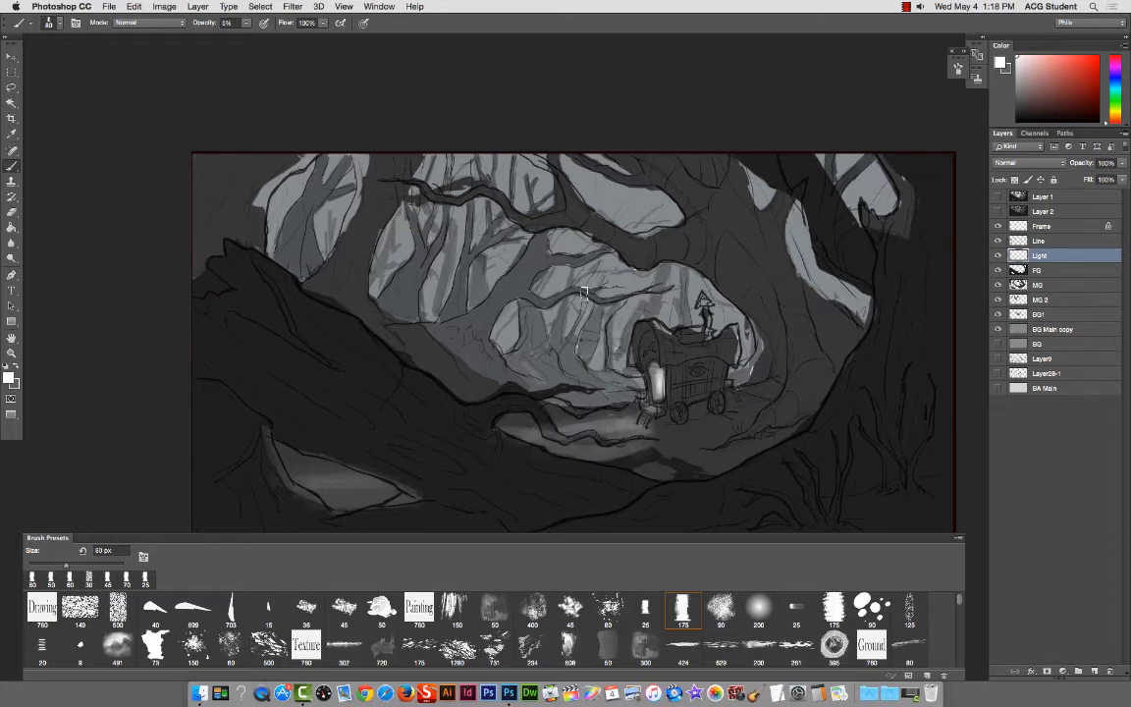
# Step: Darken the MG 2 tree layer with Levels, setting the midtone input to 0.81
pyautogui.rightClick(516, 282)
pyautogui.click(535, 288)
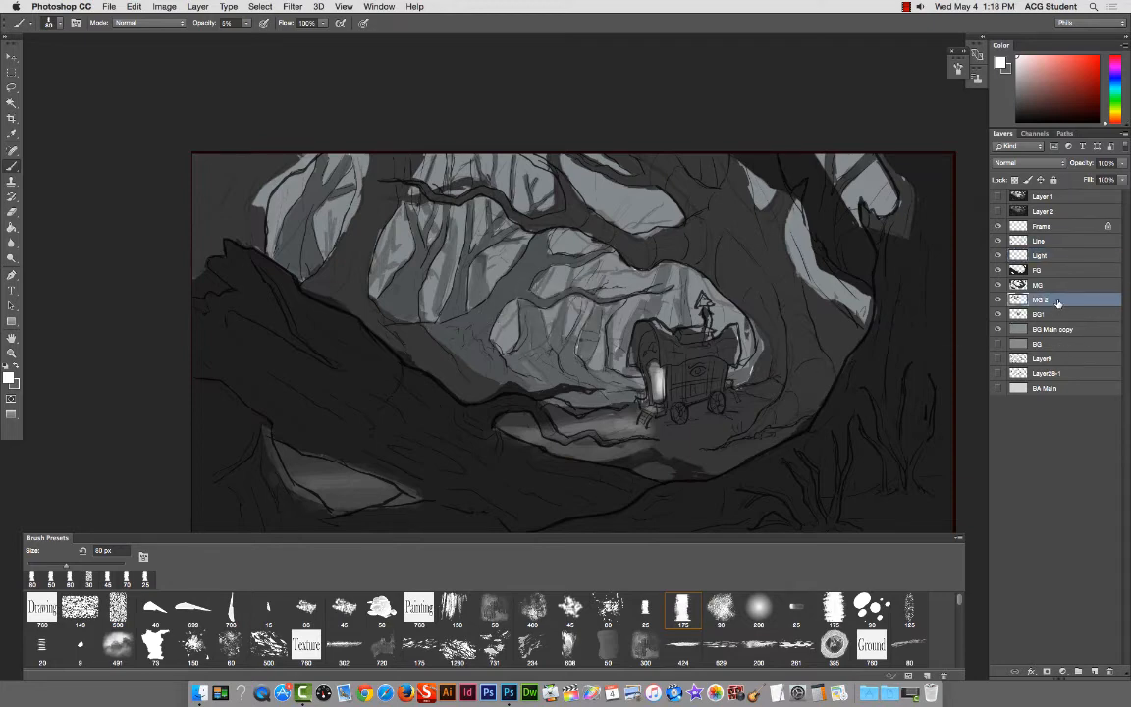
pyautogui.press('super+l')
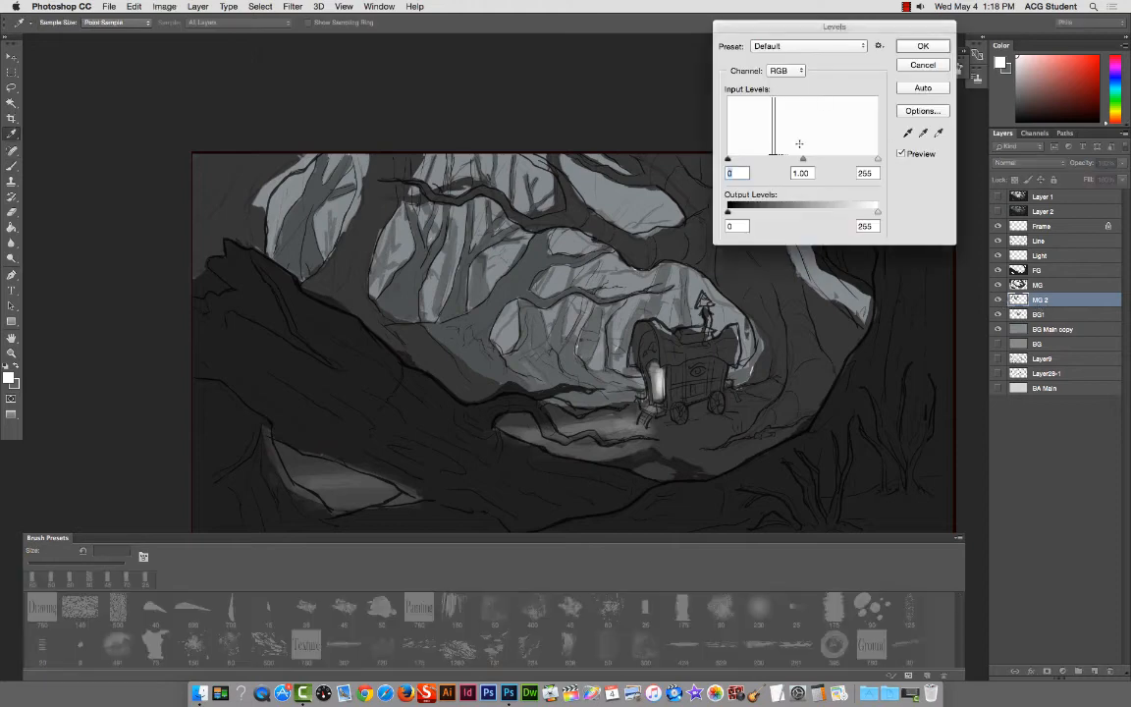
pyautogui.moveTo(804, 159); pyautogui.dragTo(812, 159)
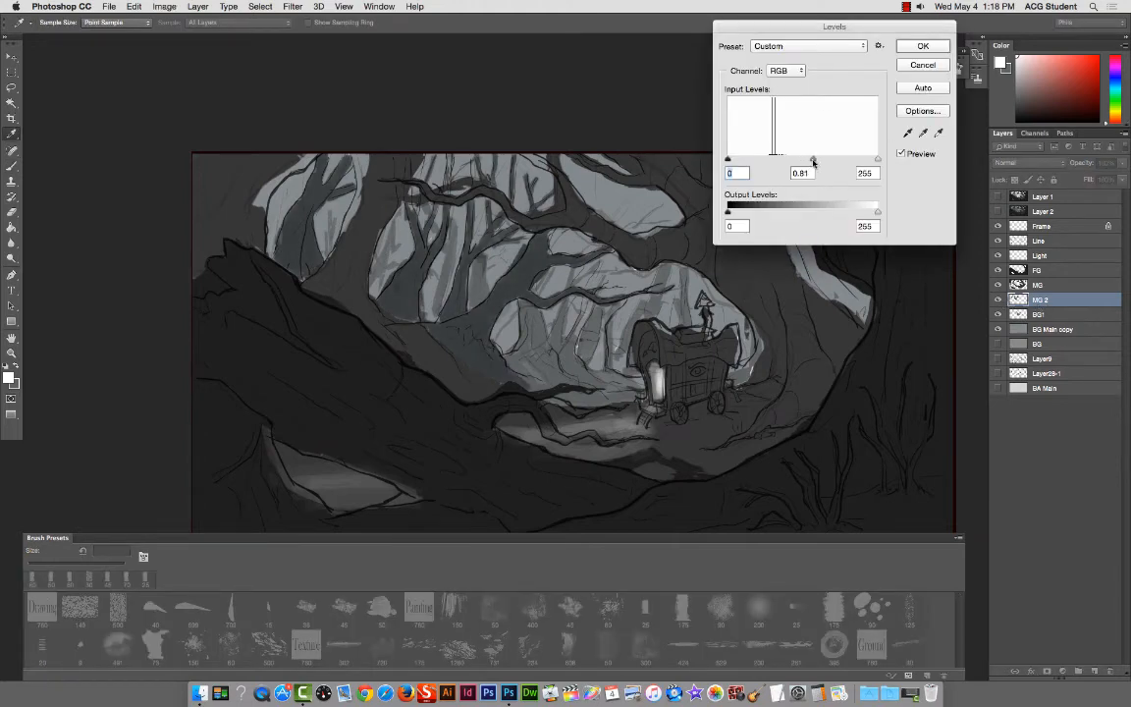
pyautogui.press('Return')
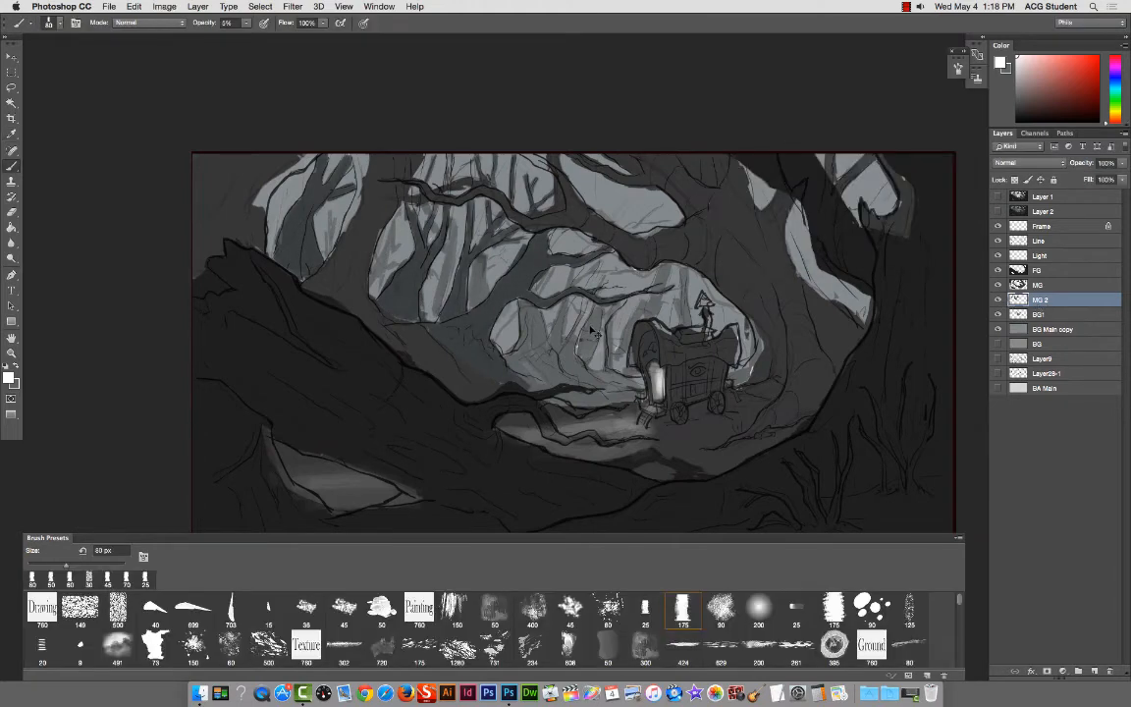
# Step: Darken the BG1 background tree layer with Levels, setting the midtone input to 0.83
pyautogui.keyDown('super'); pyautogui.rightClick(599, 330); pyautogui.keyUp('super')
pyautogui.click(602, 330)
pyautogui.press('super+l')
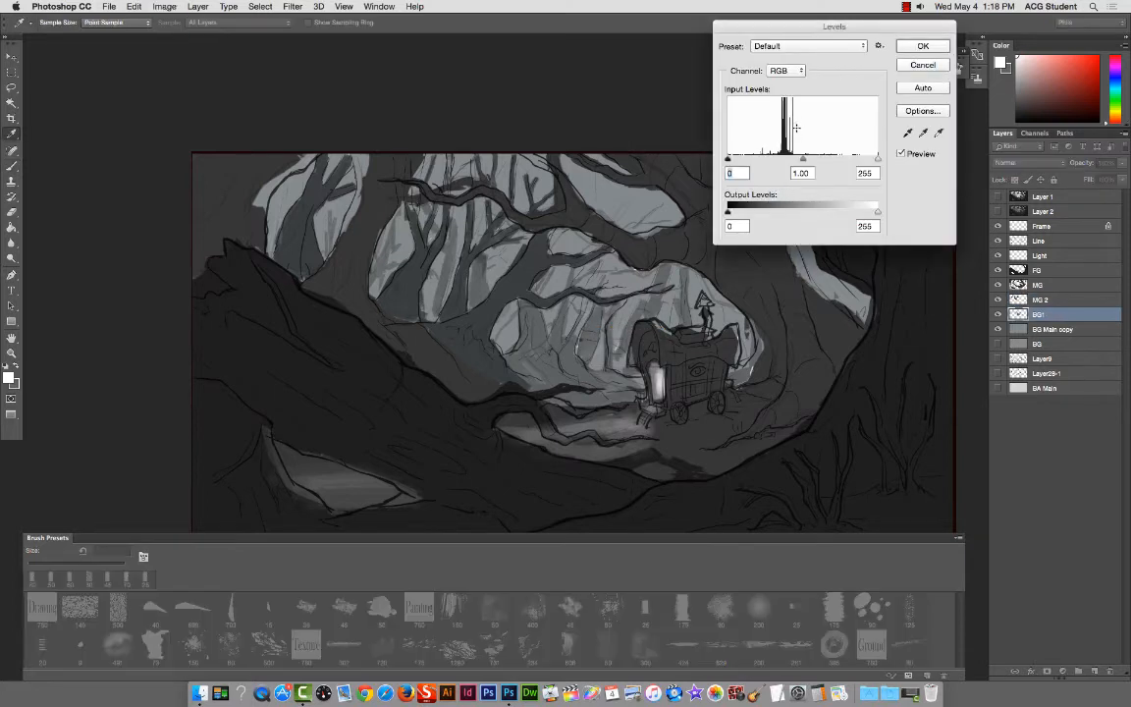
pyautogui.moveTo(806, 159); pyautogui.dragTo(816, 160)
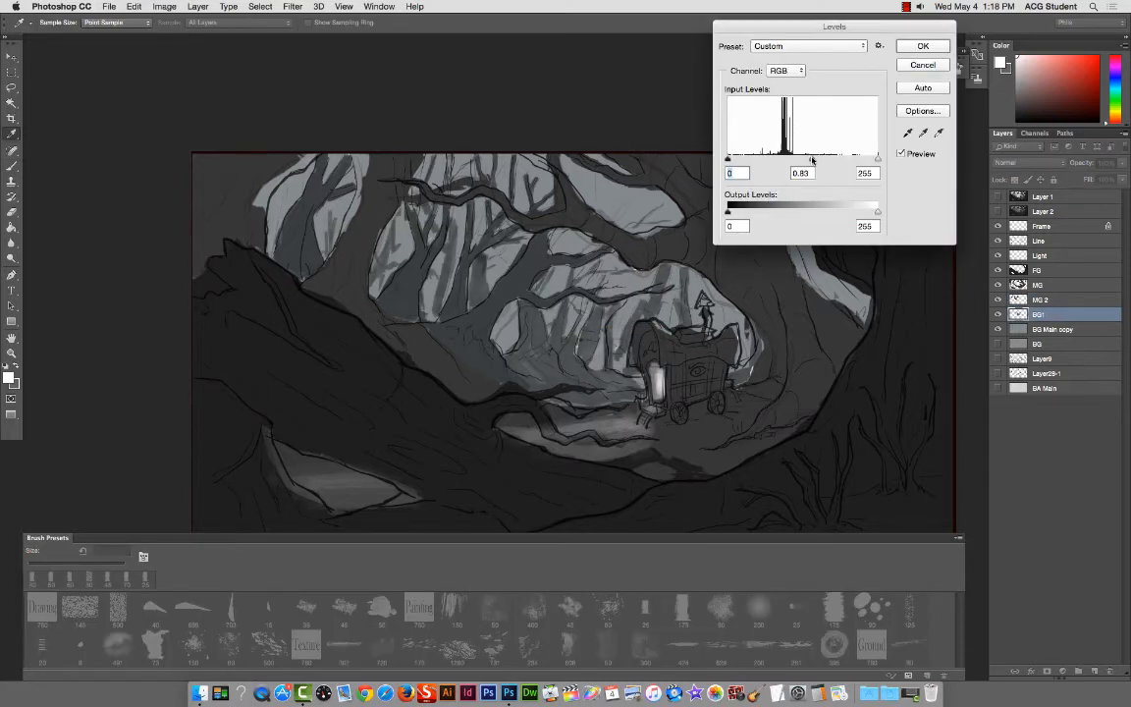
pyautogui.click(923, 46)
# Step: Darken the BG Main copy layer strongly with Levels, setting the midtone input to about 0.45
pyautogui.rightClick(537, 169)
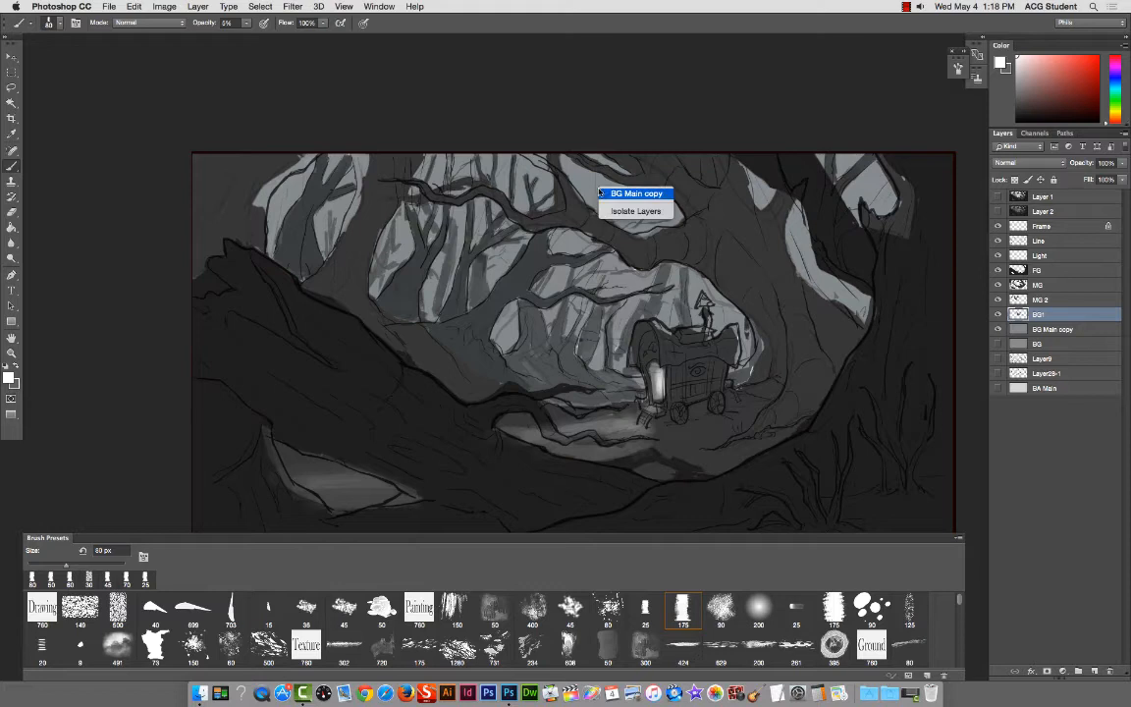
pyautogui.click(554, 176)
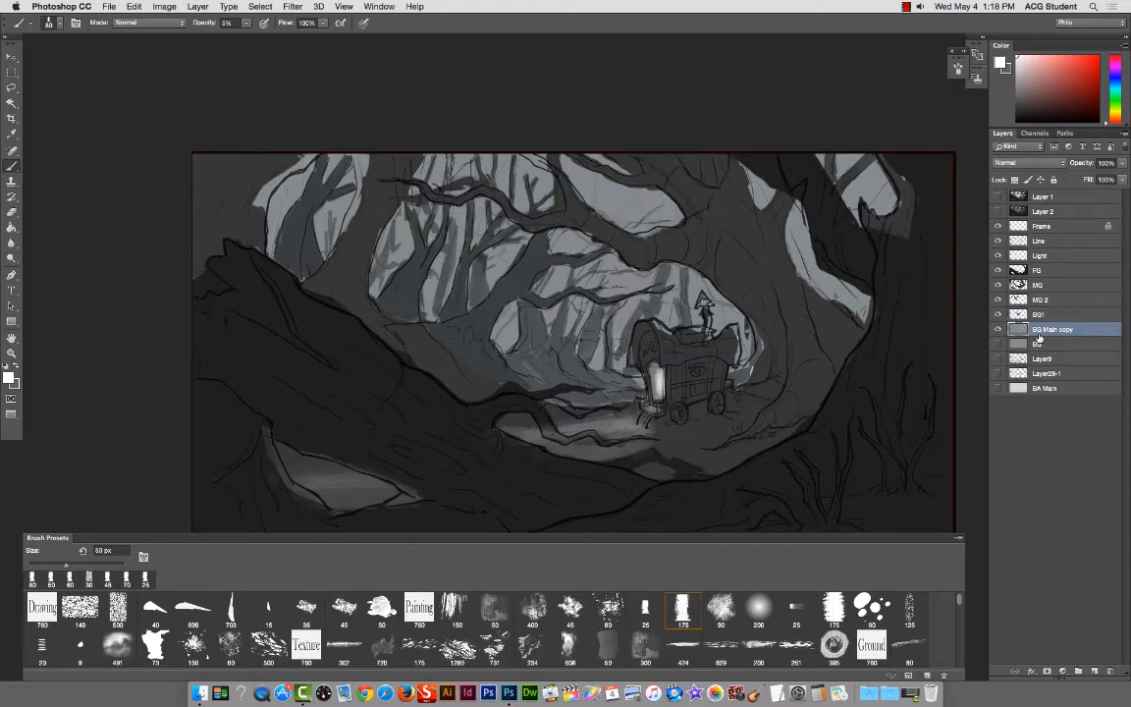
pyautogui.hotkey('ctrl', 'l')
pyautogui.moveTo(803, 158); pyautogui.dragTo(836, 166)
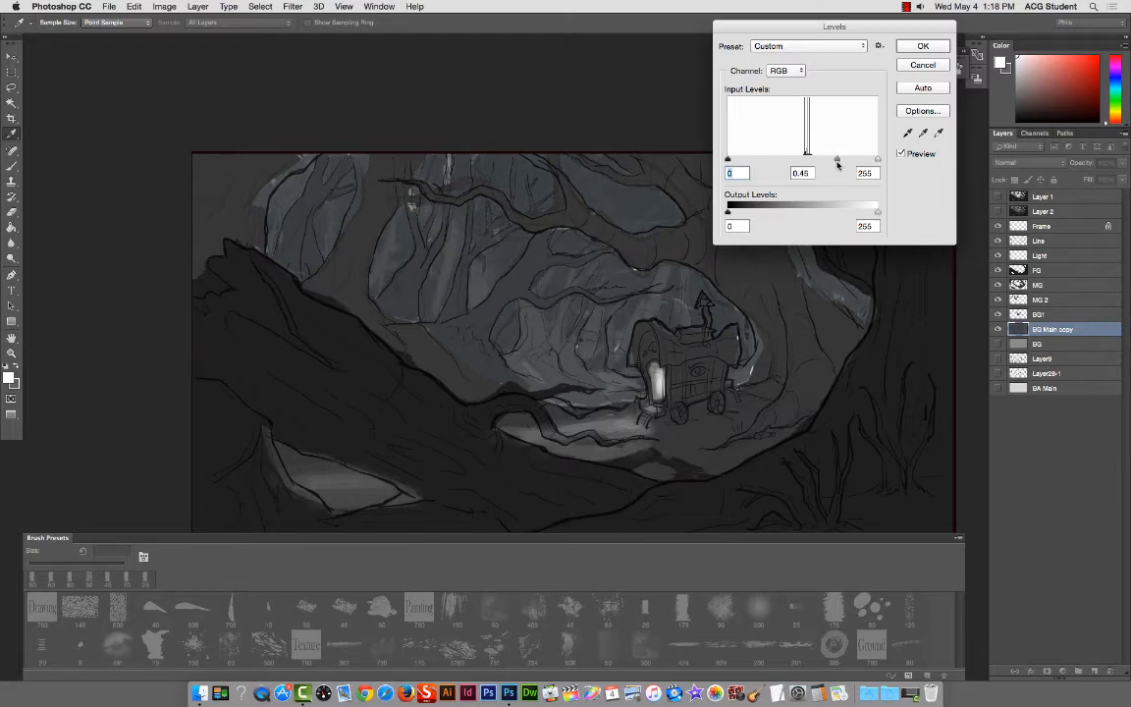
pyautogui.moveTo(837, 165); pyautogui.dragTo(838, 167)
pyautogui.click(936, 47)
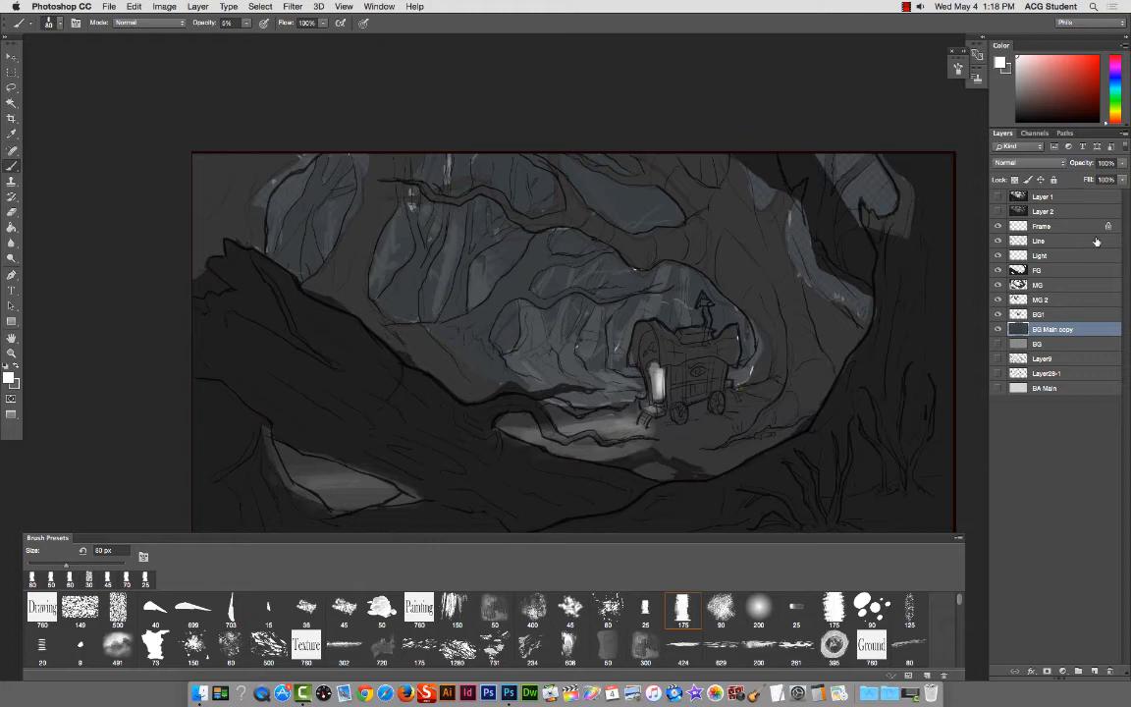
# Step: Return to the Light layer and choose the 261 texture brush preset, enlarged to 600 px
pyautogui.click(1058, 256)
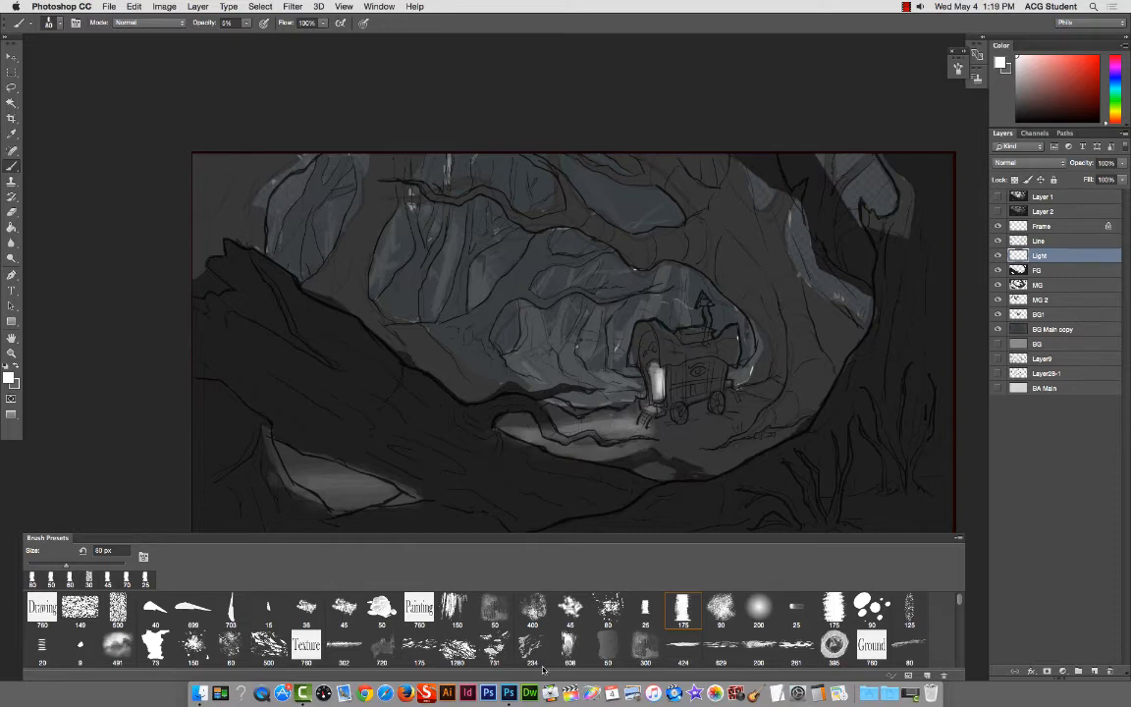
pyautogui.scroll(-2, 254, 628)
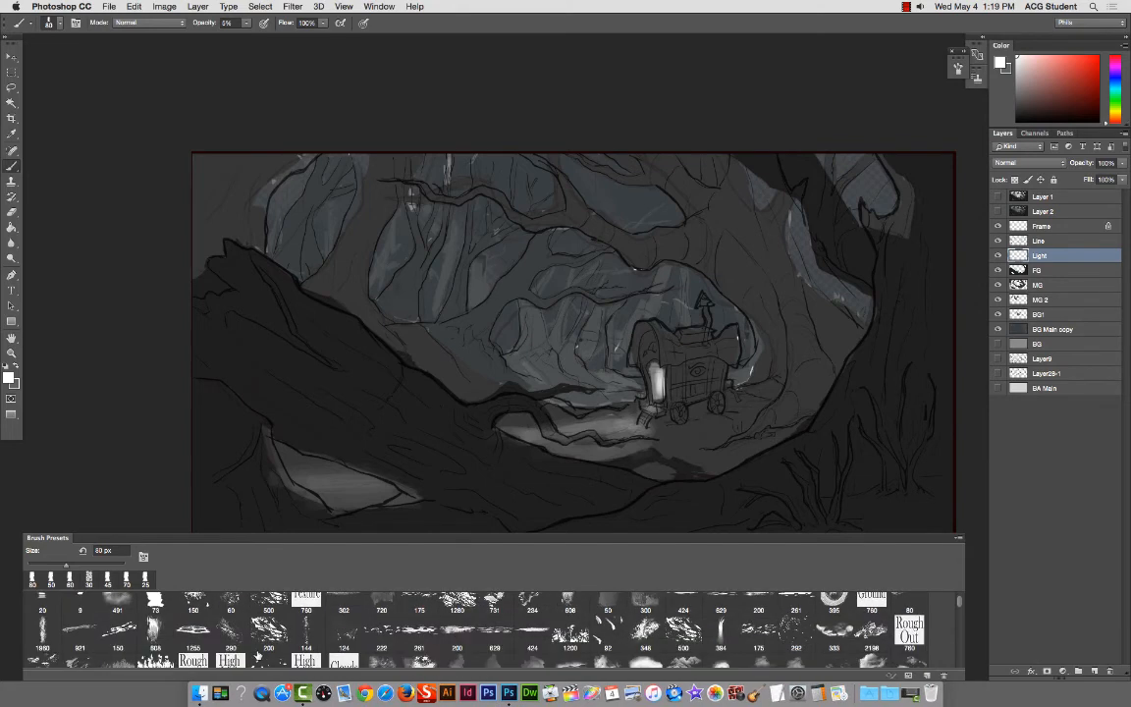
pyautogui.scroll(1, 253, 633)
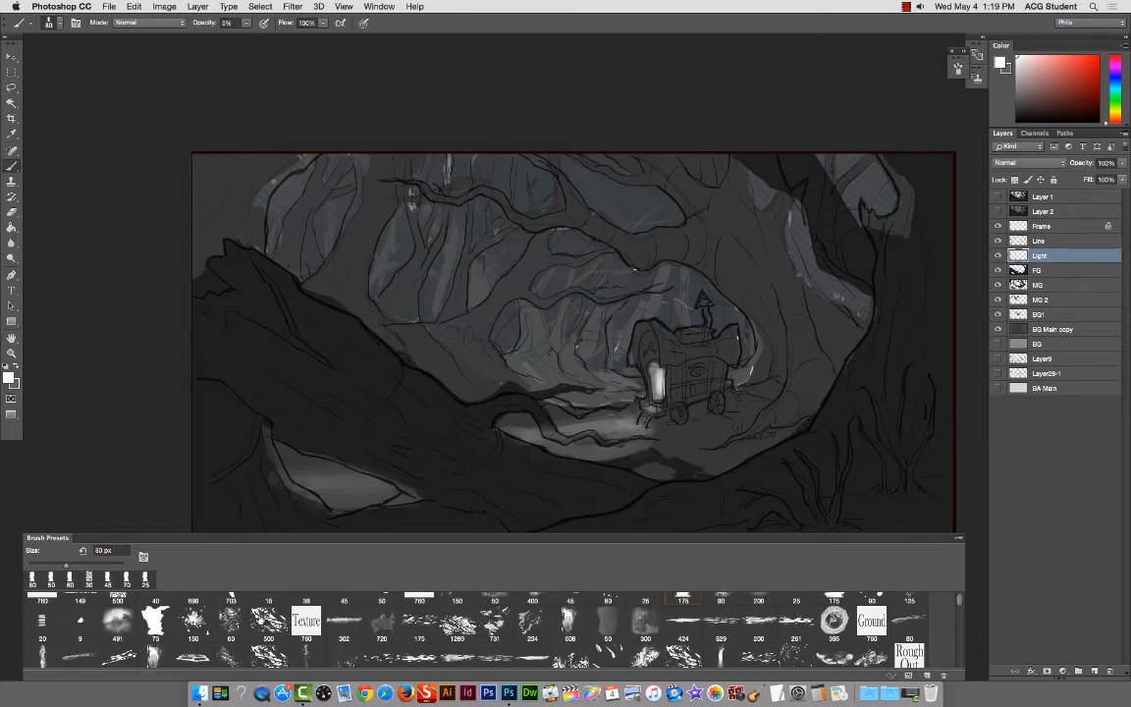
pyautogui.click(268, 618)
pyautogui.click(791, 620)
pyautogui.press(']')
pyautogui.press(']')
pyautogui.press(']')
pyautogui.press(']')
# Step: Add another new layer named Light above the existing Light layer
pyautogui.press('super+shift+n')
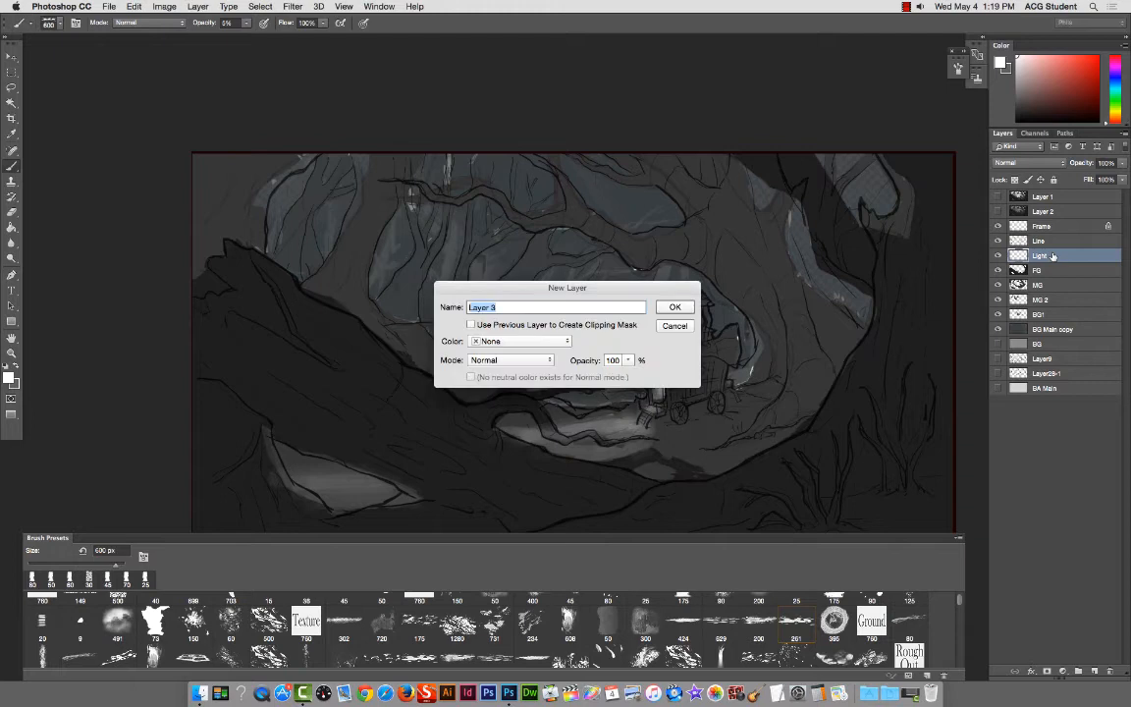
pyautogui.write('Light')
pyautogui.press('Return')
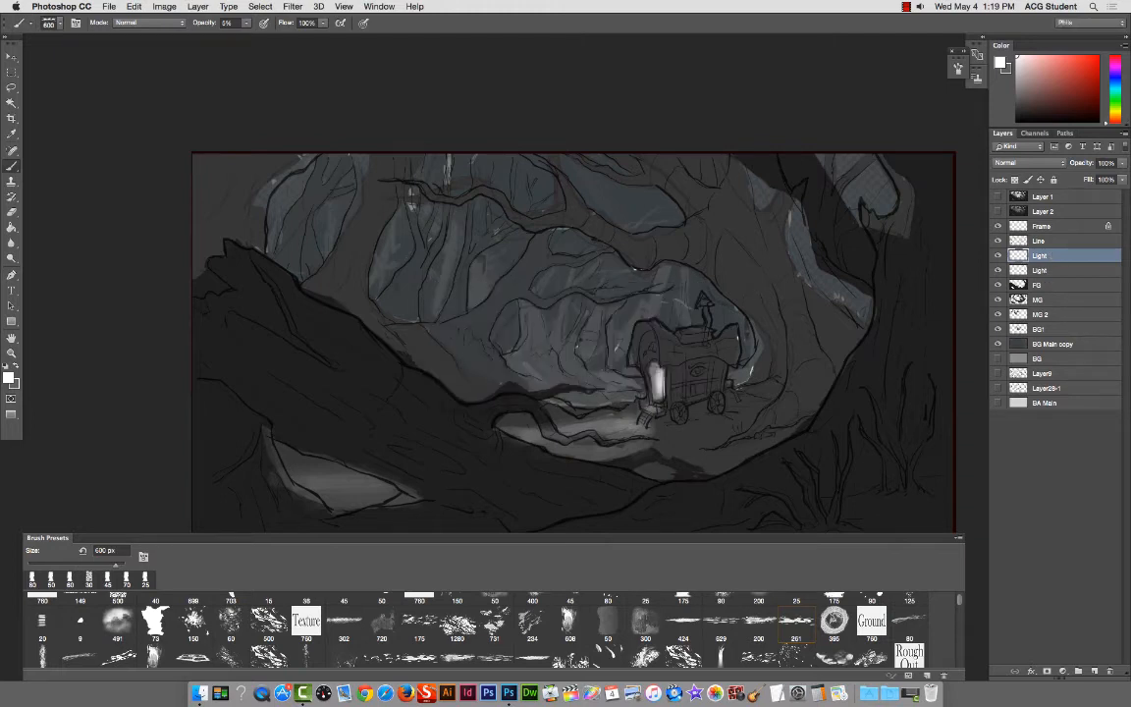
# Step: Paint textured white highlights on the ground by the wagon steps, using the texture brush at 250 px and 40% opacity
pyautogui.moveTo(597, 433); pyautogui.dragTo(638, 425)
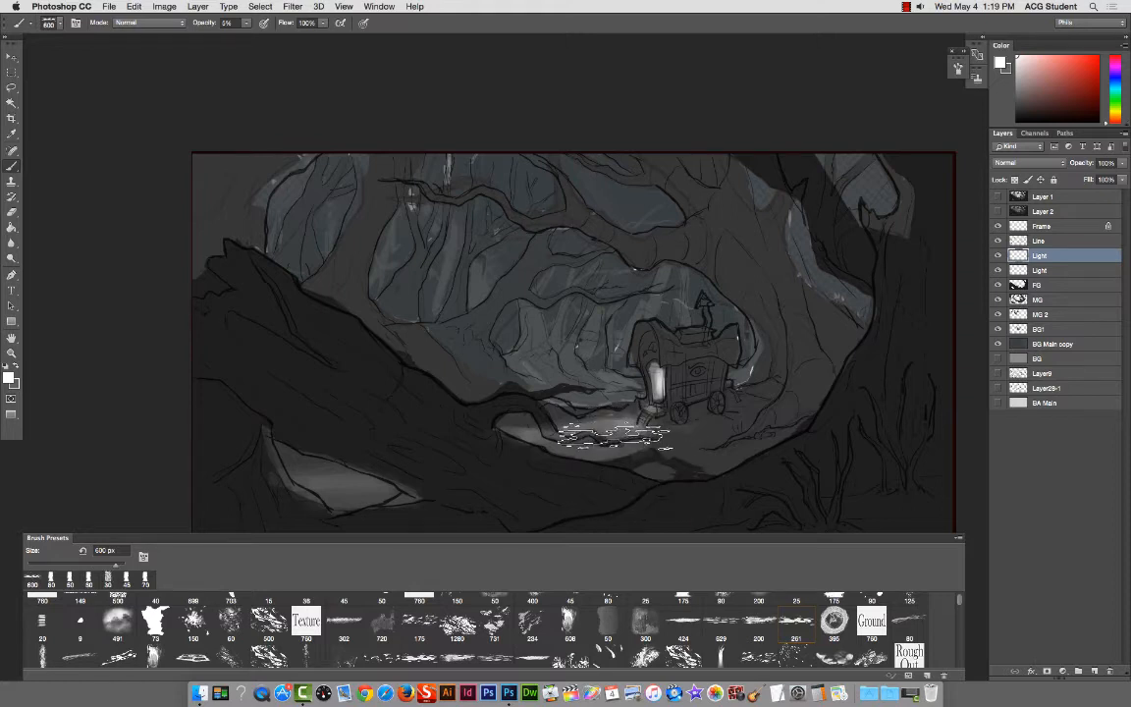
pyautogui.press('[')
pyautogui.press('[')
pyautogui.press('[')
pyautogui.press('[')
pyautogui.press('[')
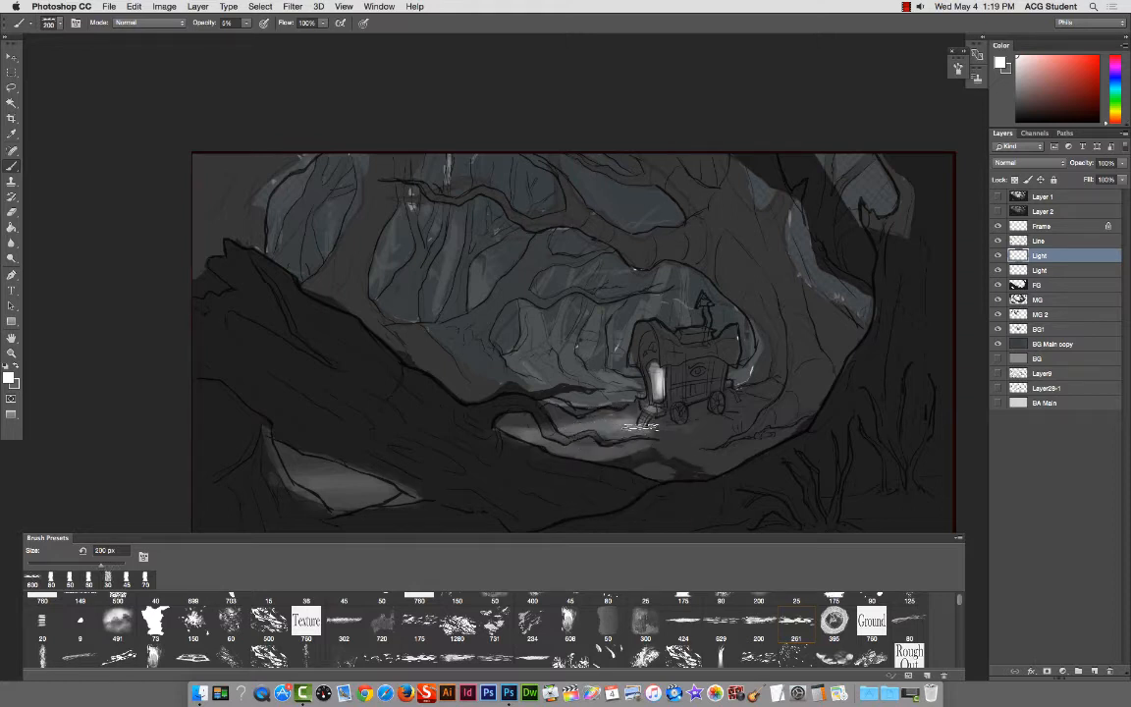
pyautogui.press(']')
pyautogui.press('4')
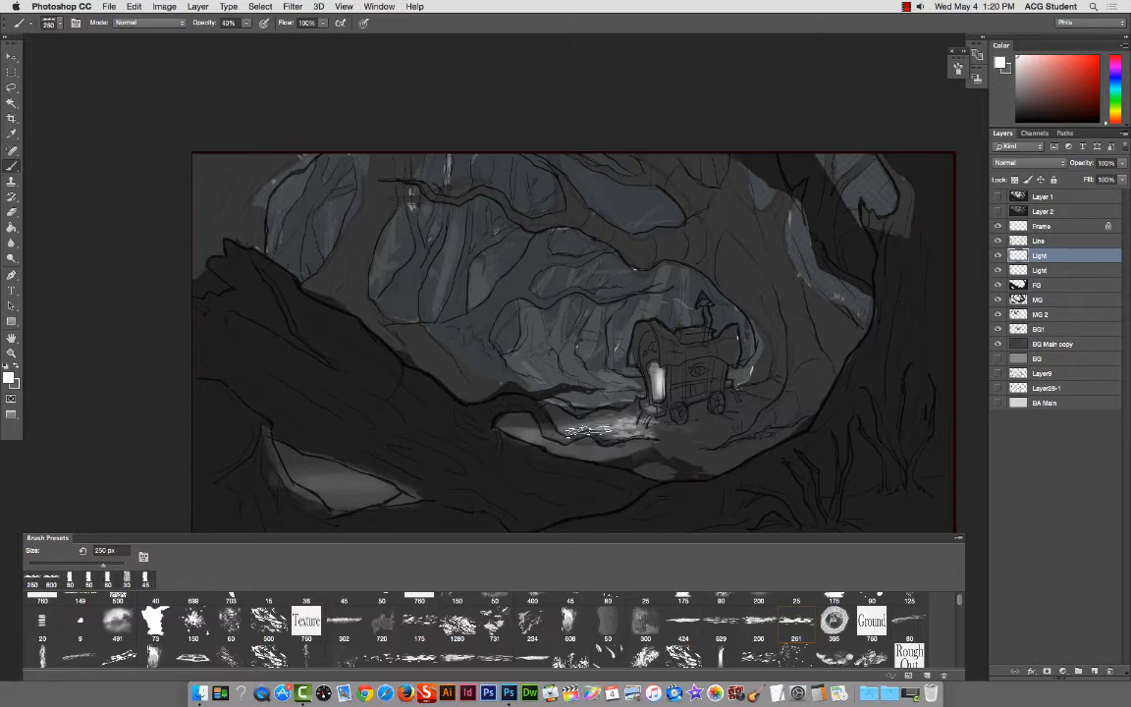
# Step: Undo the last highlight stroke and repaint the lit ground by the wagon steps with the texture brush at 300 px, starting at 60% opacity
pyautogui.press('super+z')
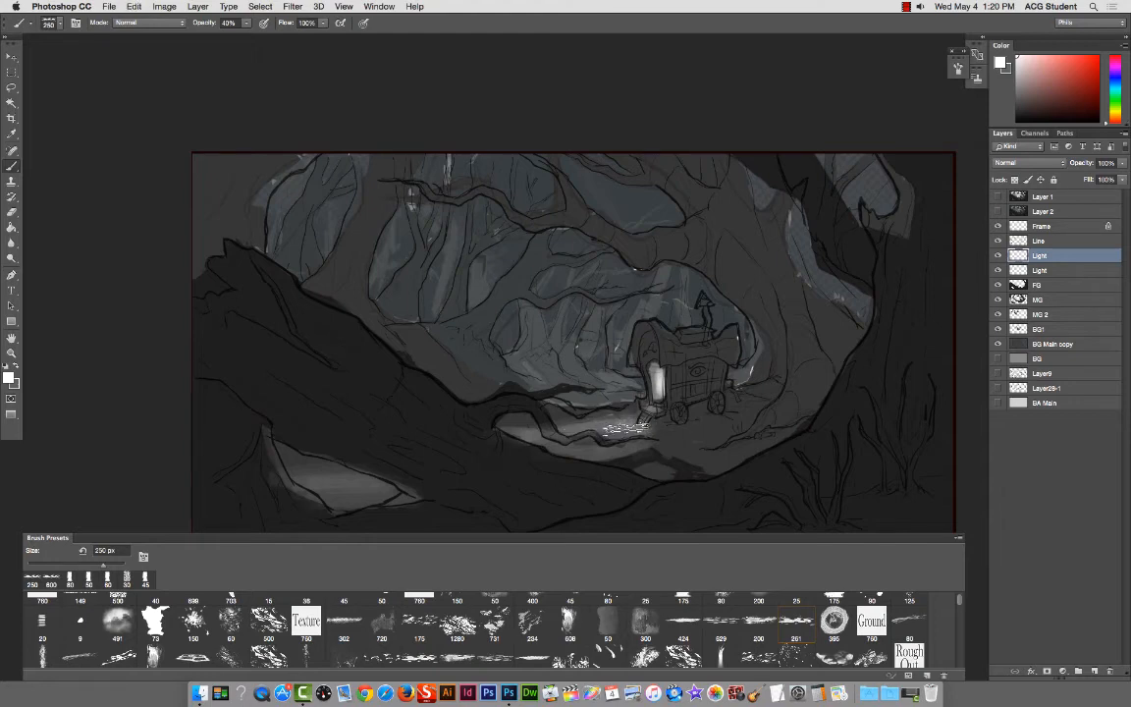
pyautogui.press('6')
pyautogui.press(']')
pyautogui.click(623, 429)
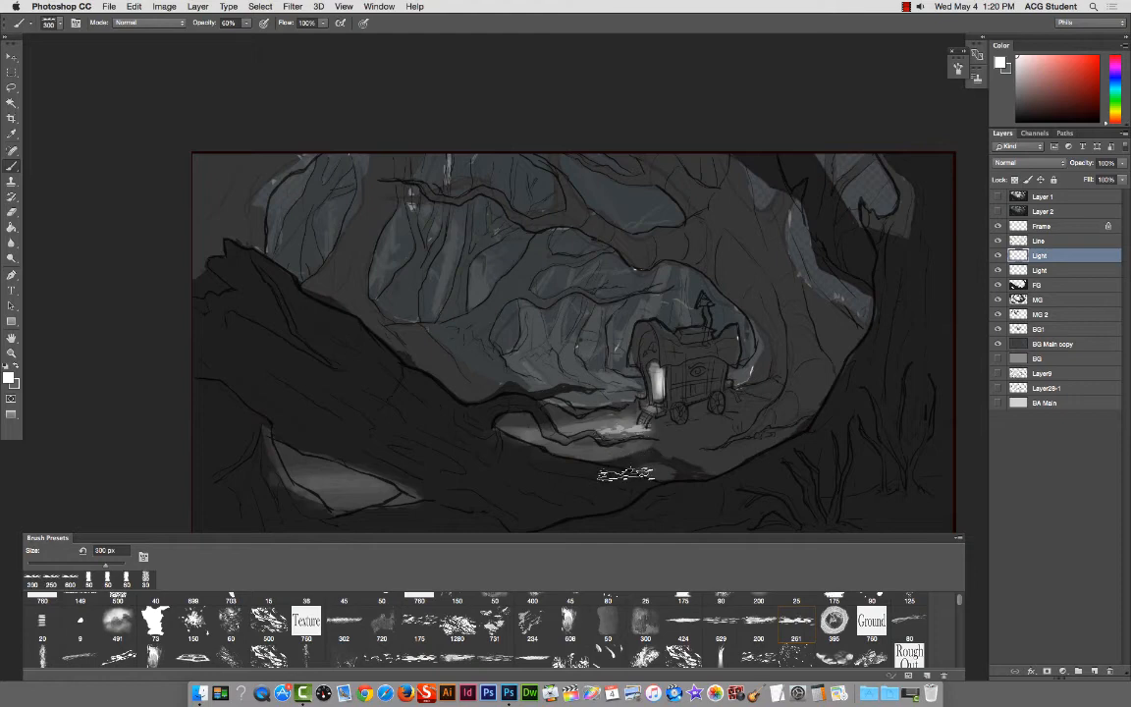
pyautogui.press('5')
pyautogui.press('3')
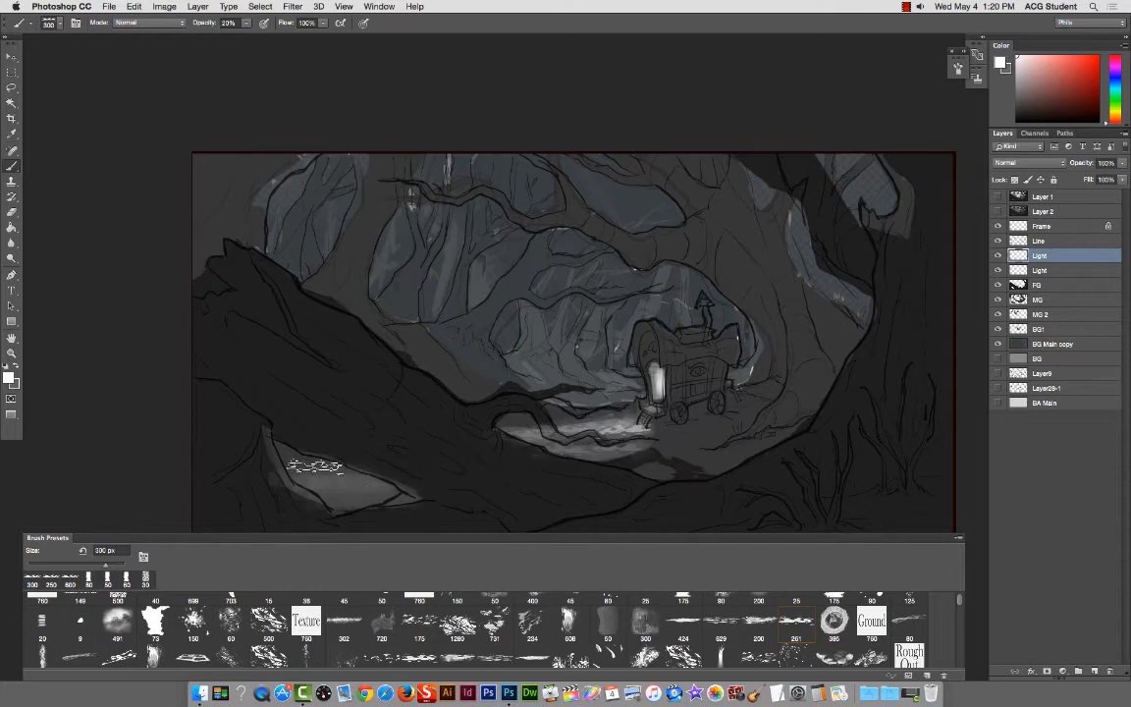
# Step: Paint faint textured highlights on the ground patch in the foreground opening, with the texture brush at 600 px and opacity lowered to 10%
pyautogui.press(']')
pyautogui.press(']')
pyautogui.press(']')
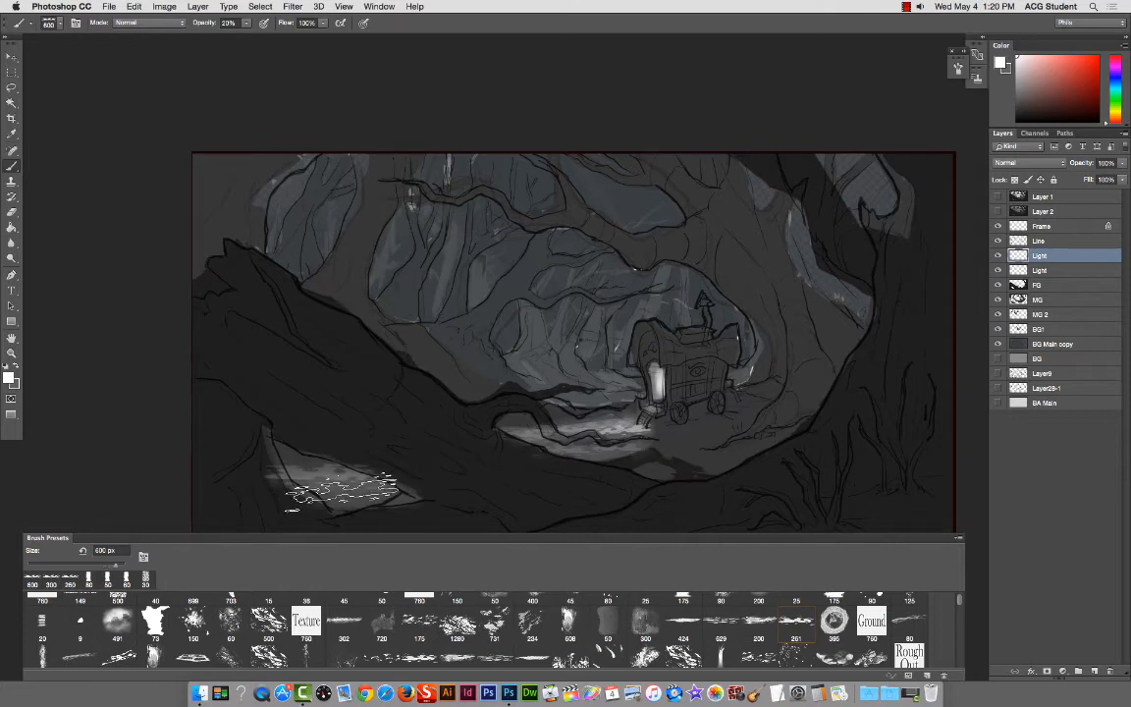
pyautogui.press('super+z')
pyautogui.press('1')
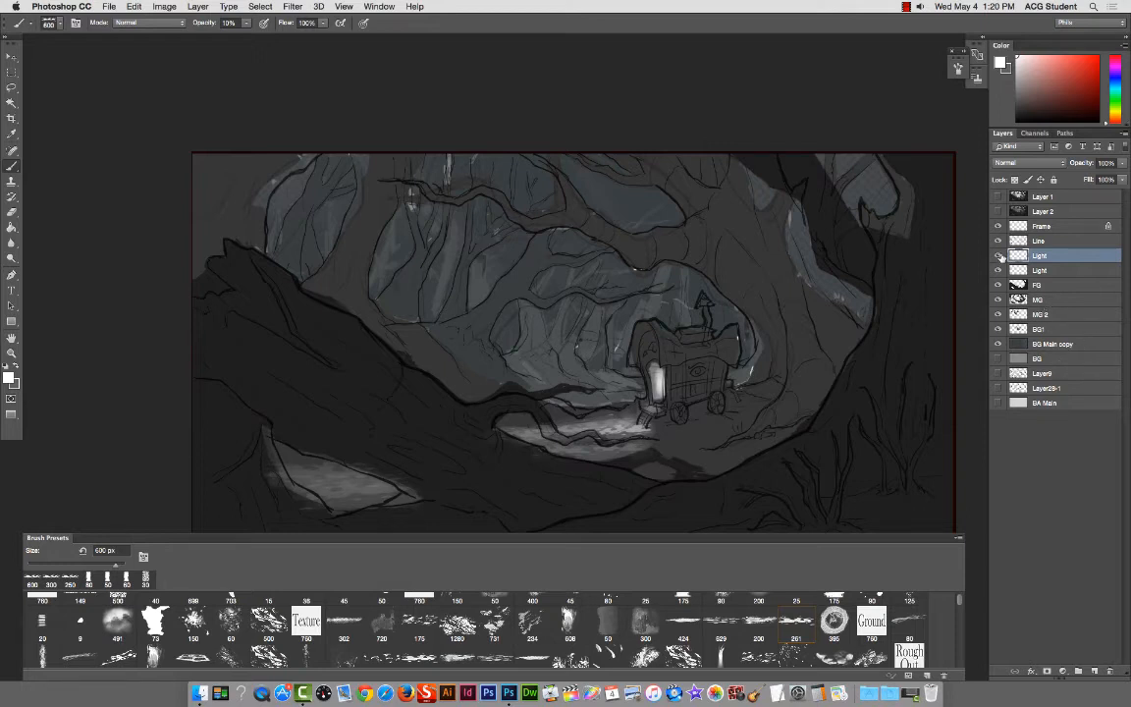
# Step: Merge the two Light layers into one and compare the scene with and without the light
pyautogui.click(998, 256)
pyautogui.click(998, 256)
pyautogui.click(998, 256)
pyautogui.click(998, 257)
pyautogui.keyDown('shift'); pyautogui.click(1054, 271); pyautogui.keyUp('shift')
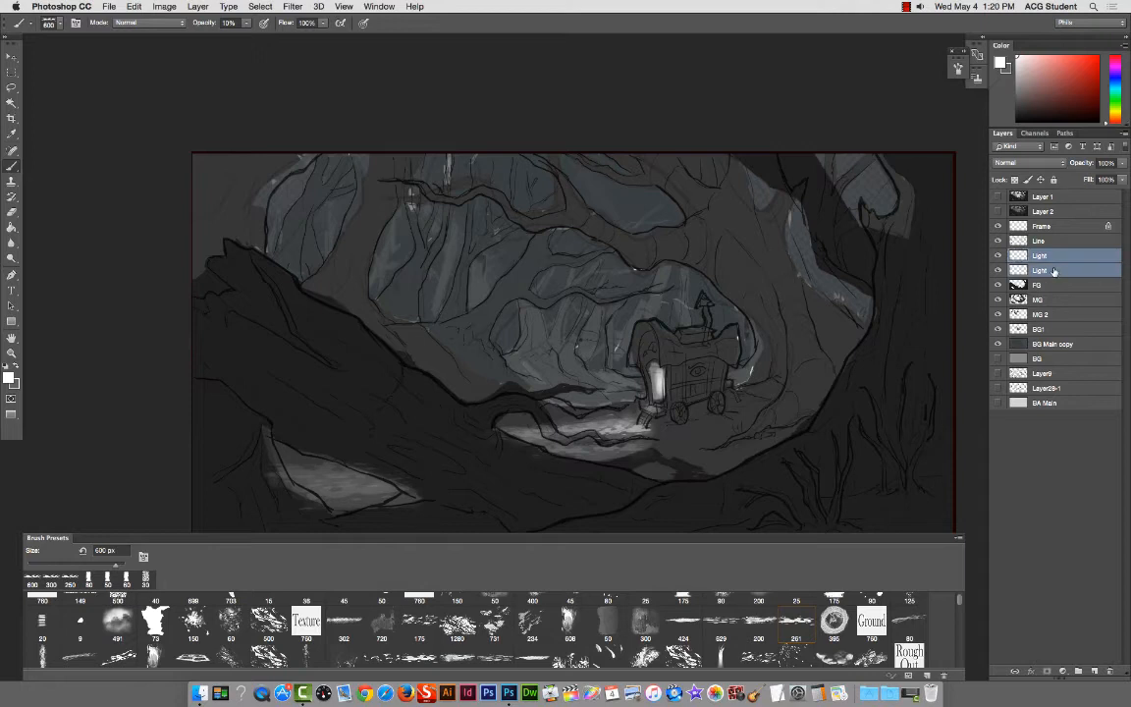
pyautogui.hotkey('ctrl', 'e')
pyautogui.click(998, 257)
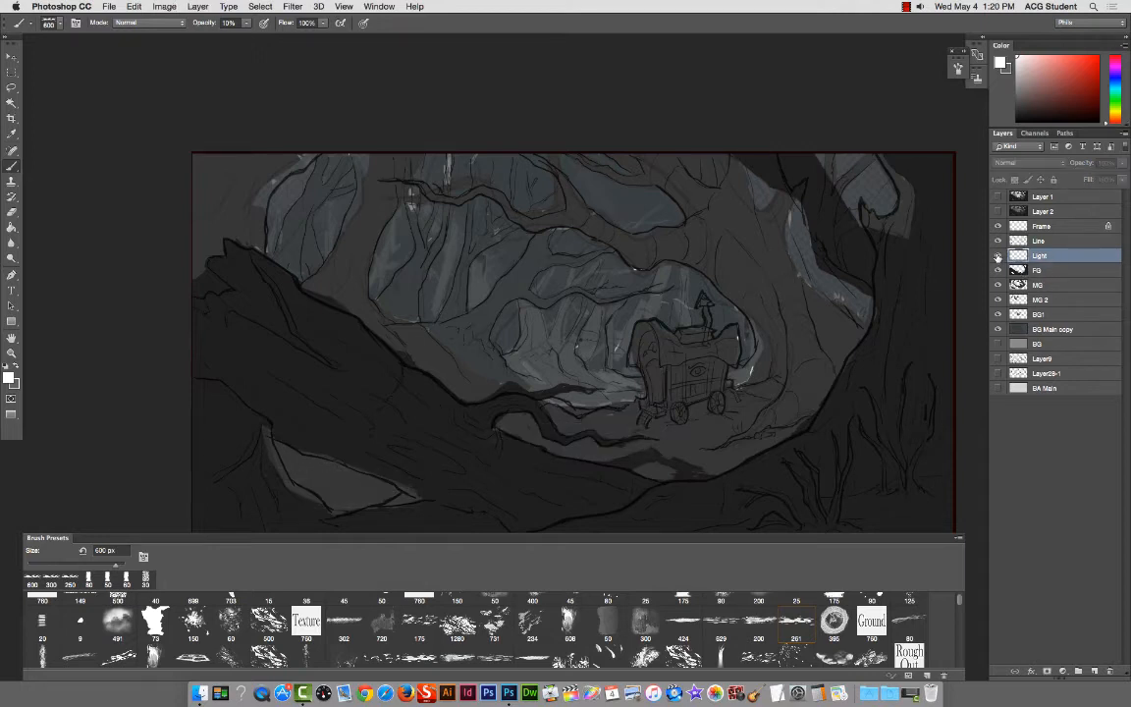
pyautogui.click(998, 256)
pyautogui.click(999, 256)
pyautogui.click(998, 256)
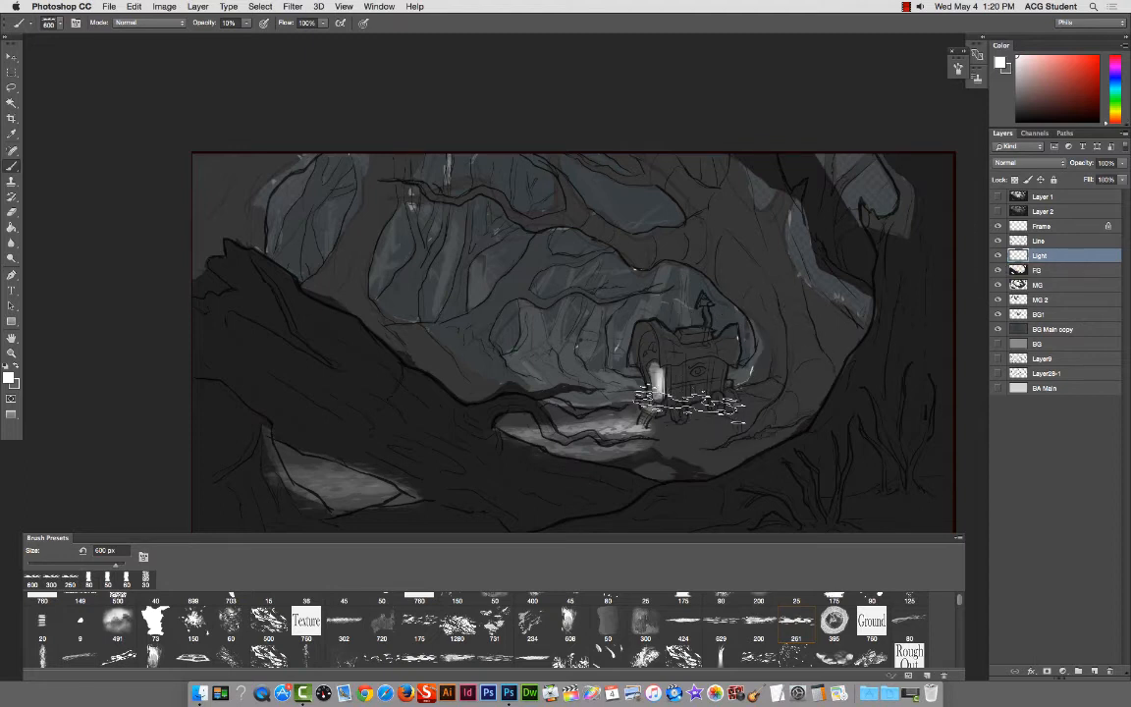
# Step: Soften the edges of the lit path and the foreground ground patch with the Eraser at 60 px and about 10% opacity
pyautogui.press('e')
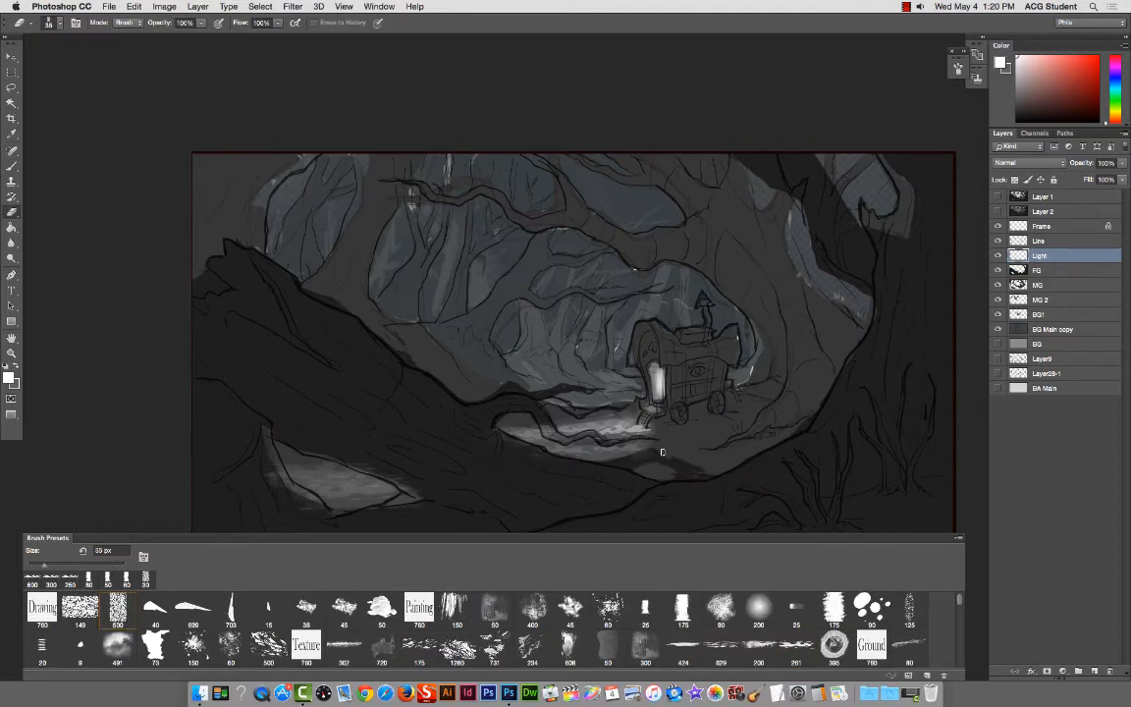
pyautogui.press(']')
pyautogui.press(']')
pyautogui.press(']')
pyautogui.press(']')
pyautogui.press('1')
pyautogui.moveTo(636, 439); pyautogui.dragTo(656, 444)
pyautogui.moveTo(265, 462); pyautogui.dragTo(269, 474)
pyautogui.press('0')
pyautogui.press('1')
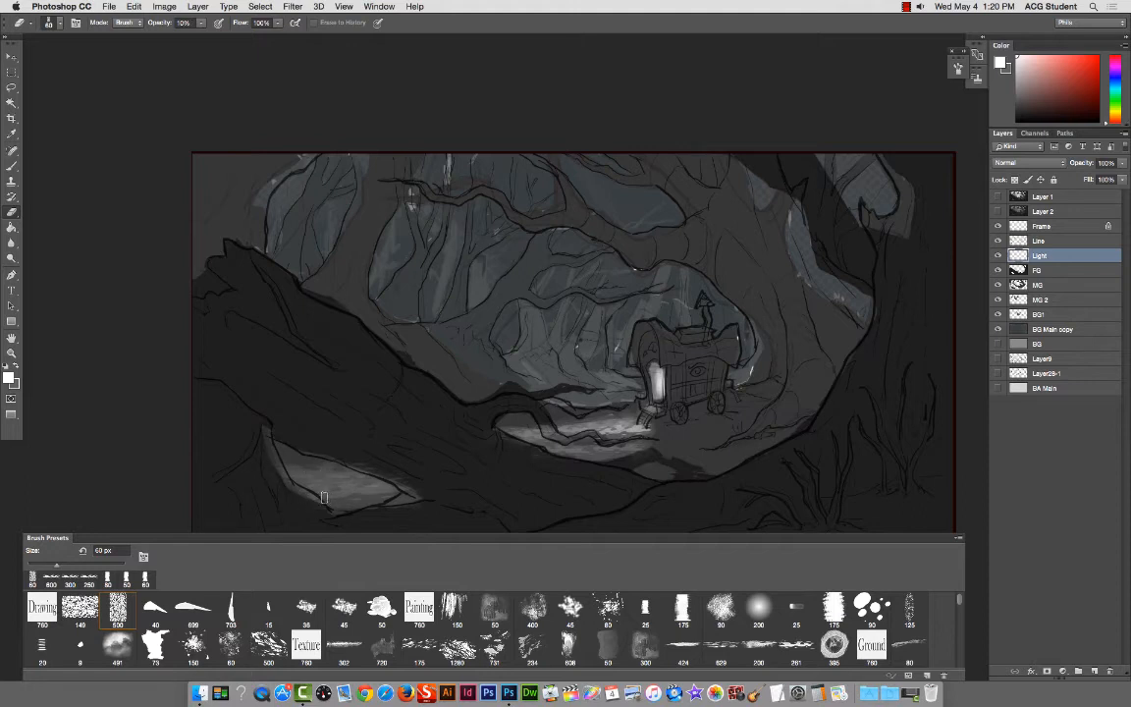
pyautogui.press('1')
pyautogui.press('2')
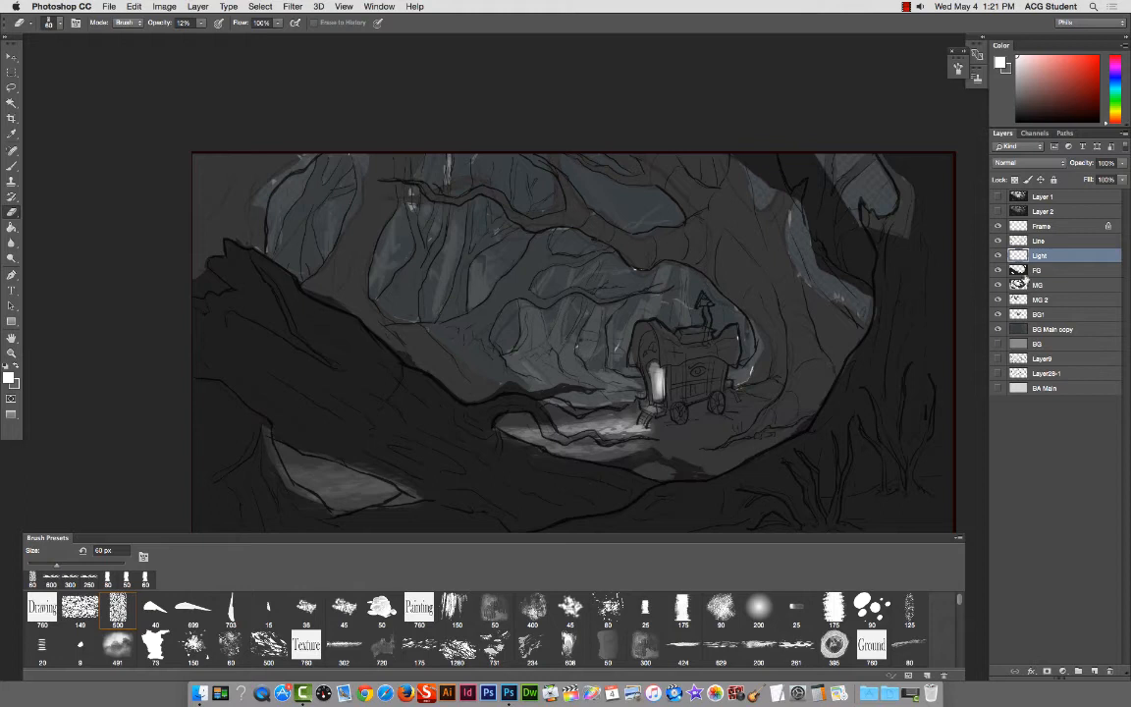
# Step: Add a new layer named Light Bounce above the Light layer
pyautogui.press('super+shift+n')
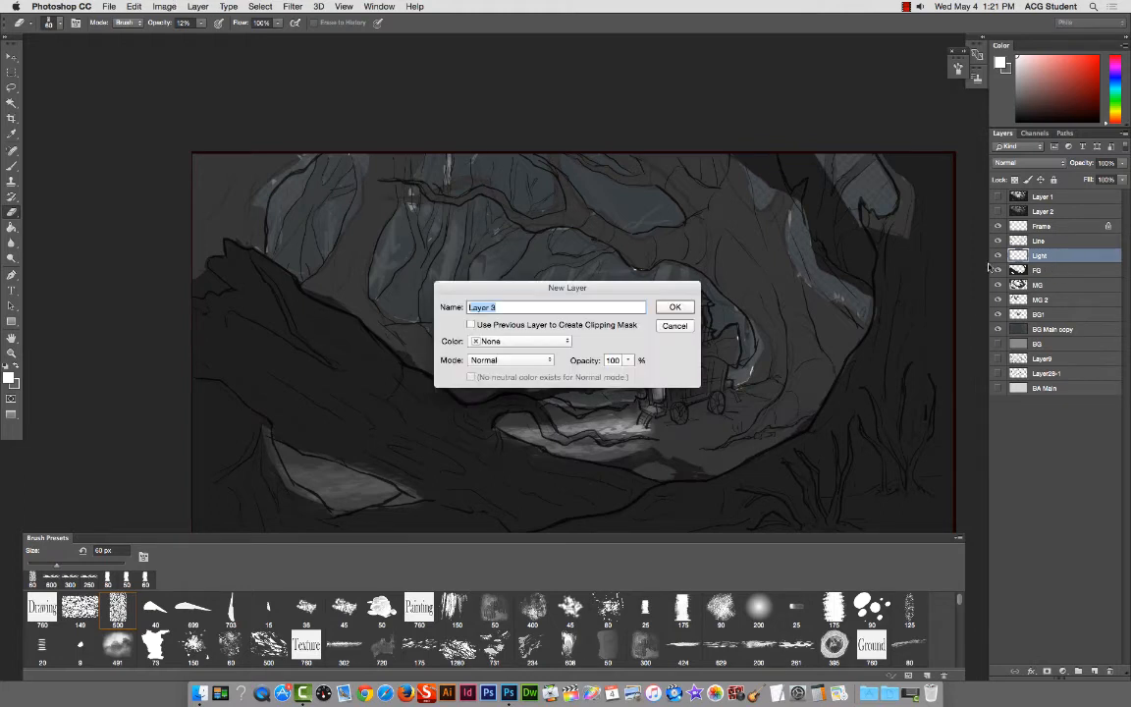
pyautogui.write('Light Bounce')
pyautogui.press('Return')
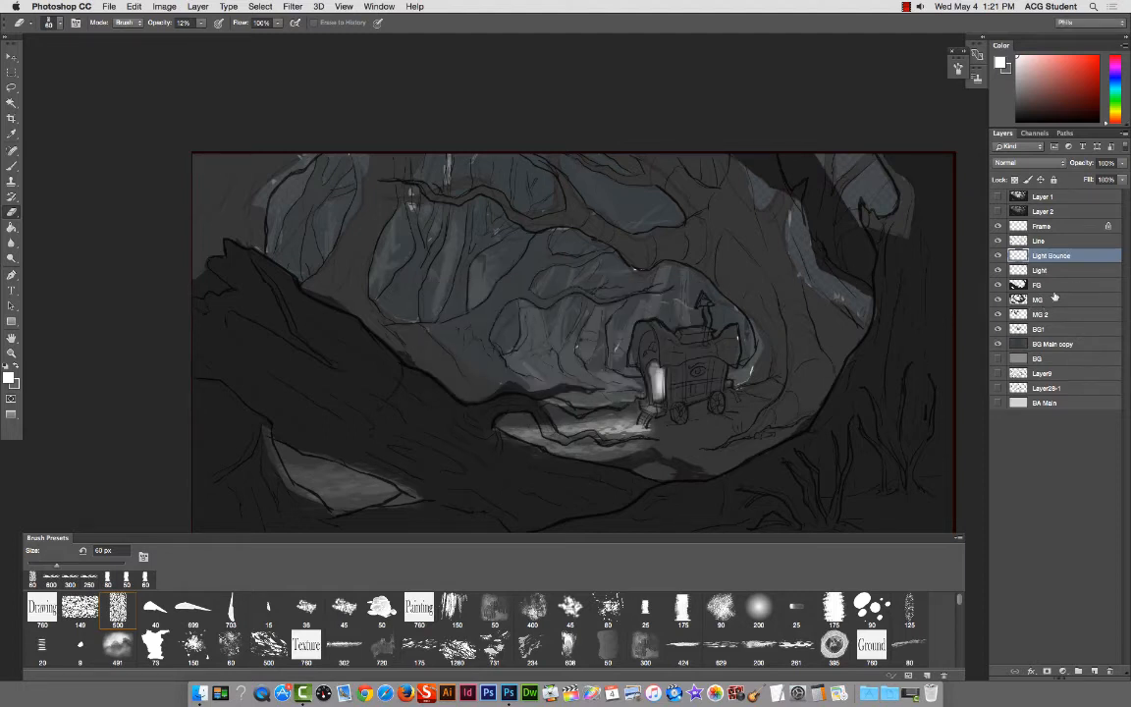
# Step: Try to erase the light spilling over the foreground root on the Light layer, using the Eraser at 30 px and 100% opacity
pyautogui.hotkey('alt', '[')
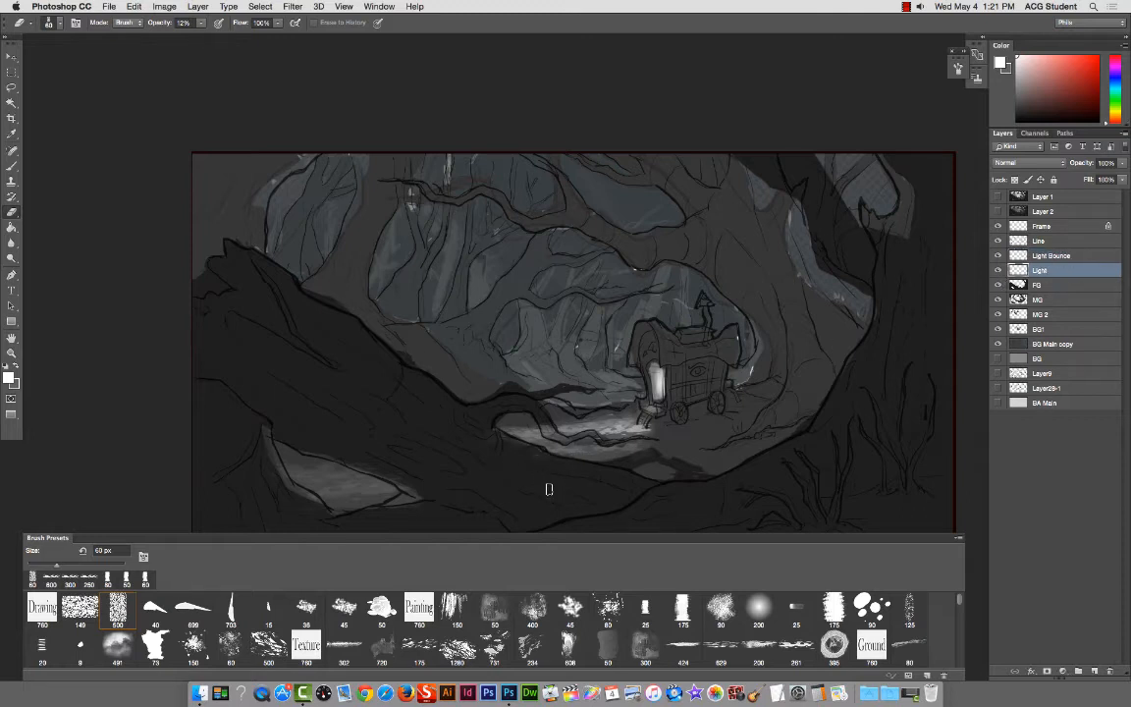
pyautogui.press('[')
pyautogui.press('[')
pyautogui.press('0')
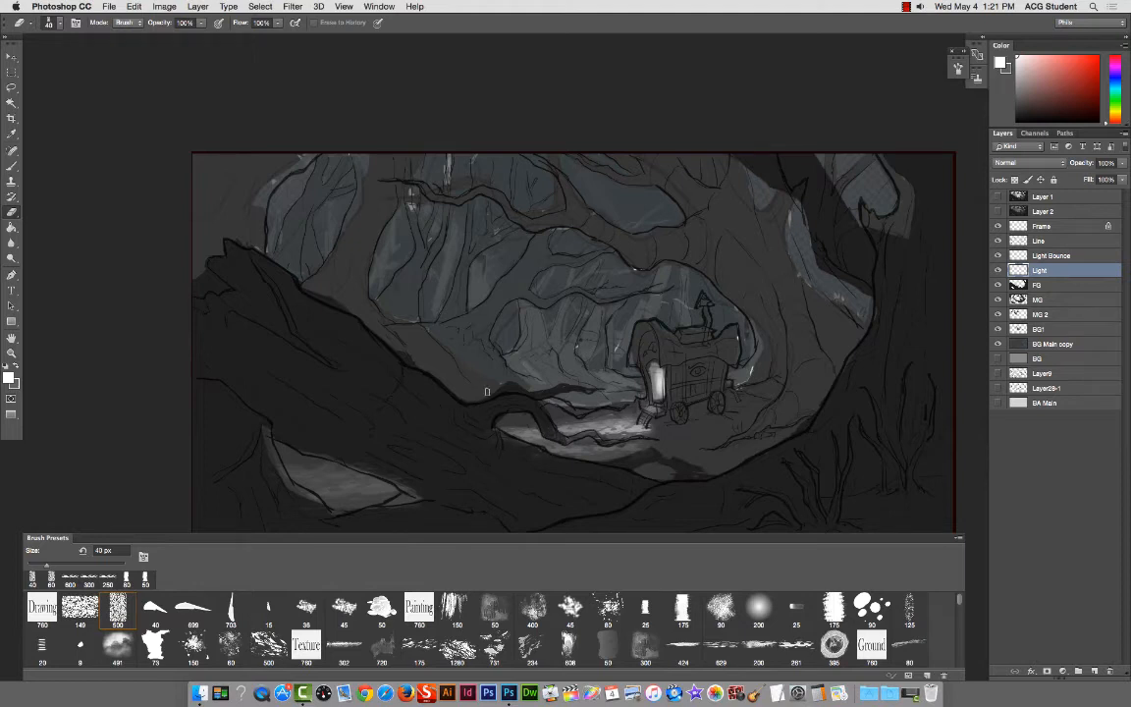
pyautogui.press('[')
pyautogui.press('[')
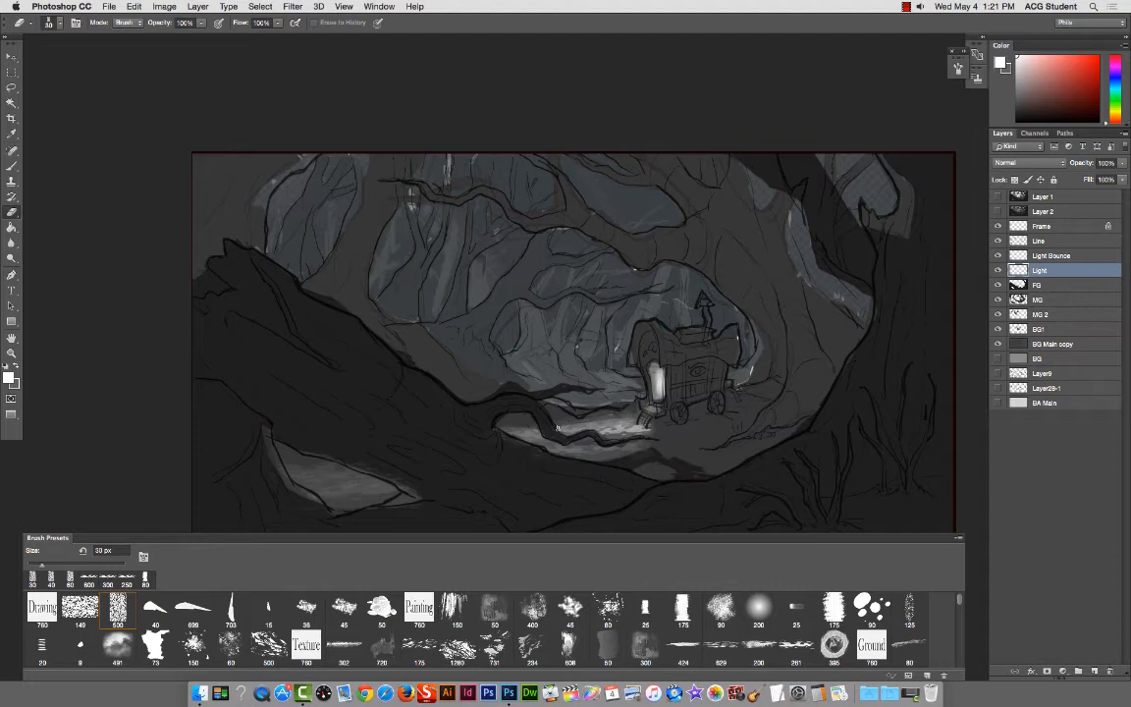
# Step: Step back through the recent eraser strokes made around the foreground root
pyautogui.press('super+alt+z')
pyautogui.press('super+alt+z')
pyautogui.press('super+alt+z')
pyautogui.press('super+alt+z')
pyautogui.press('super+alt+z')
pyautogui.press('super+alt+z')
# Step: Load the FG layer's painted shape as a selection, clear the light overlapping it on the Light layer, and deselect
pyautogui.keyDown('super'); pyautogui.rightClick(329, 324); pyautogui.keyUp('super')
pyautogui.click(339, 323)
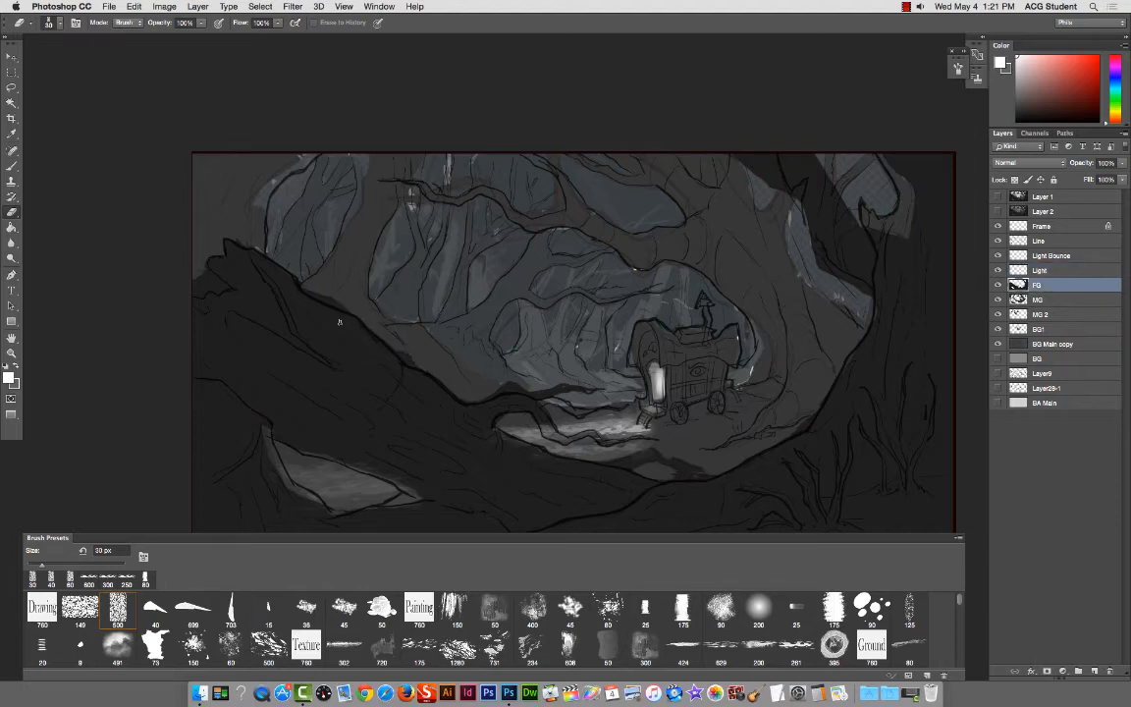
pyautogui.press('super+a')
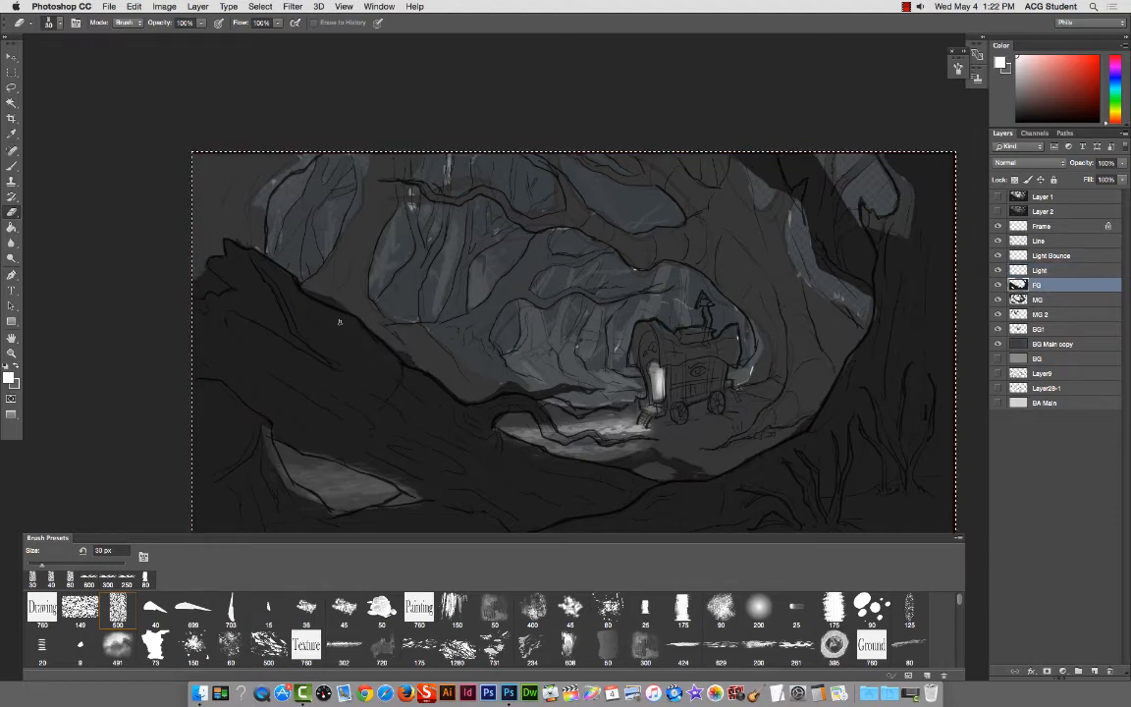
pyautogui.press('v')
pyautogui.press('Up')
pyautogui.press('Down')
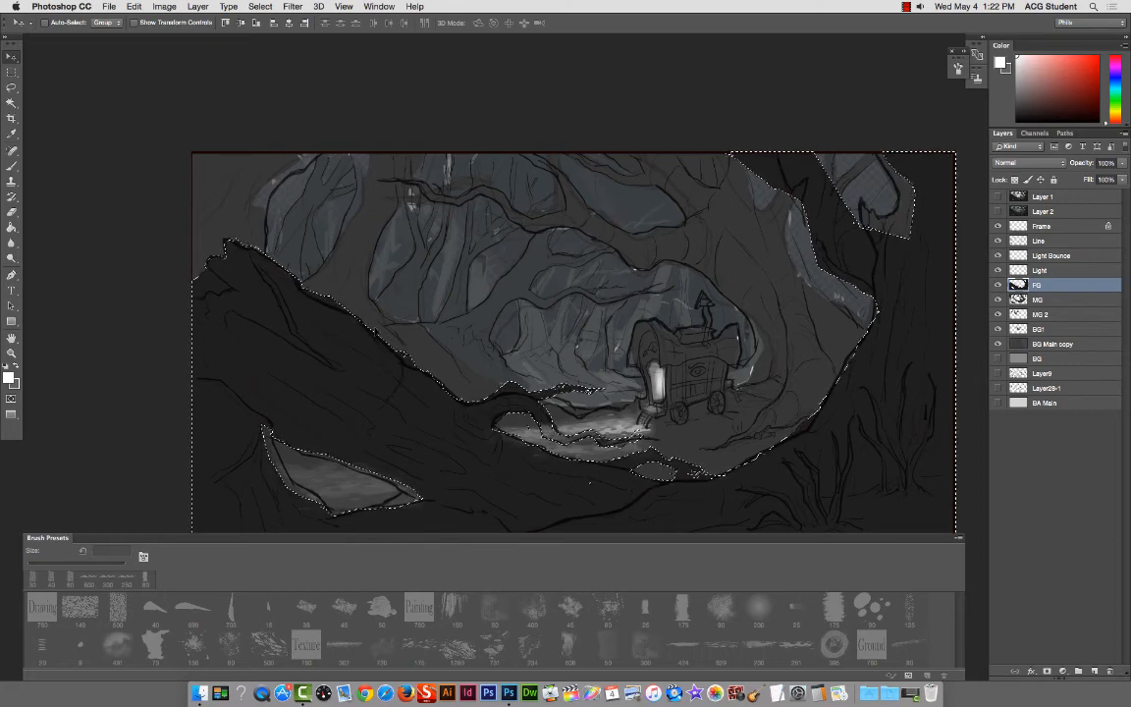
pyautogui.press('super+d')
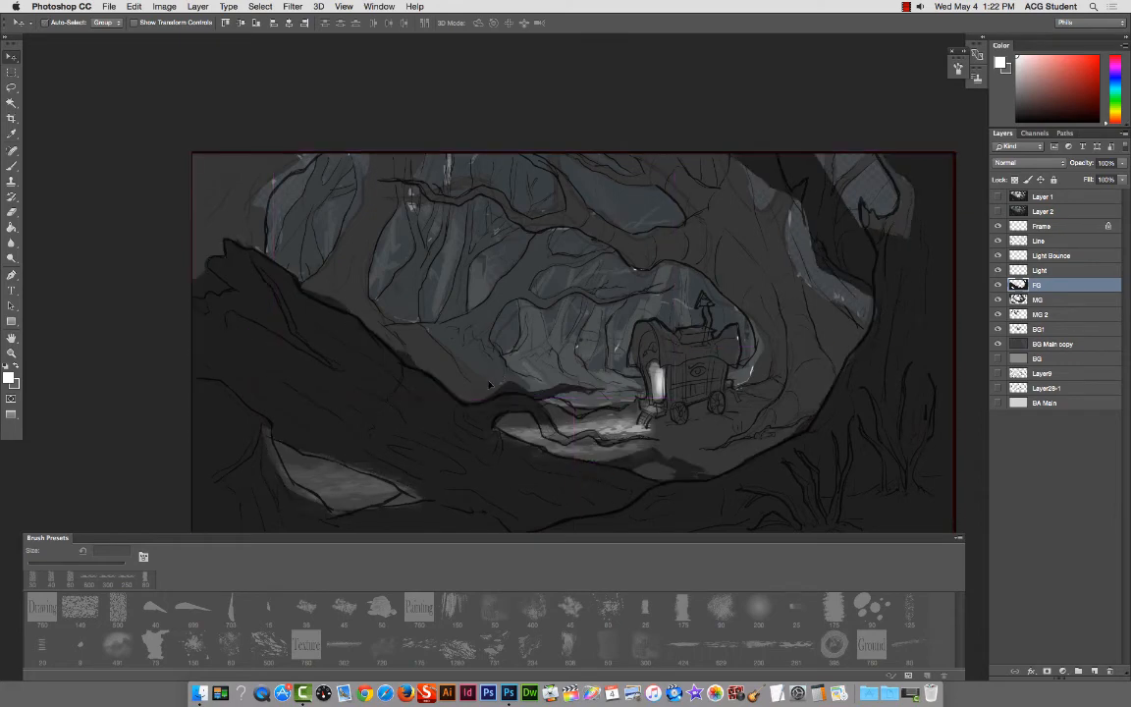
pyautogui.click(1056, 270)
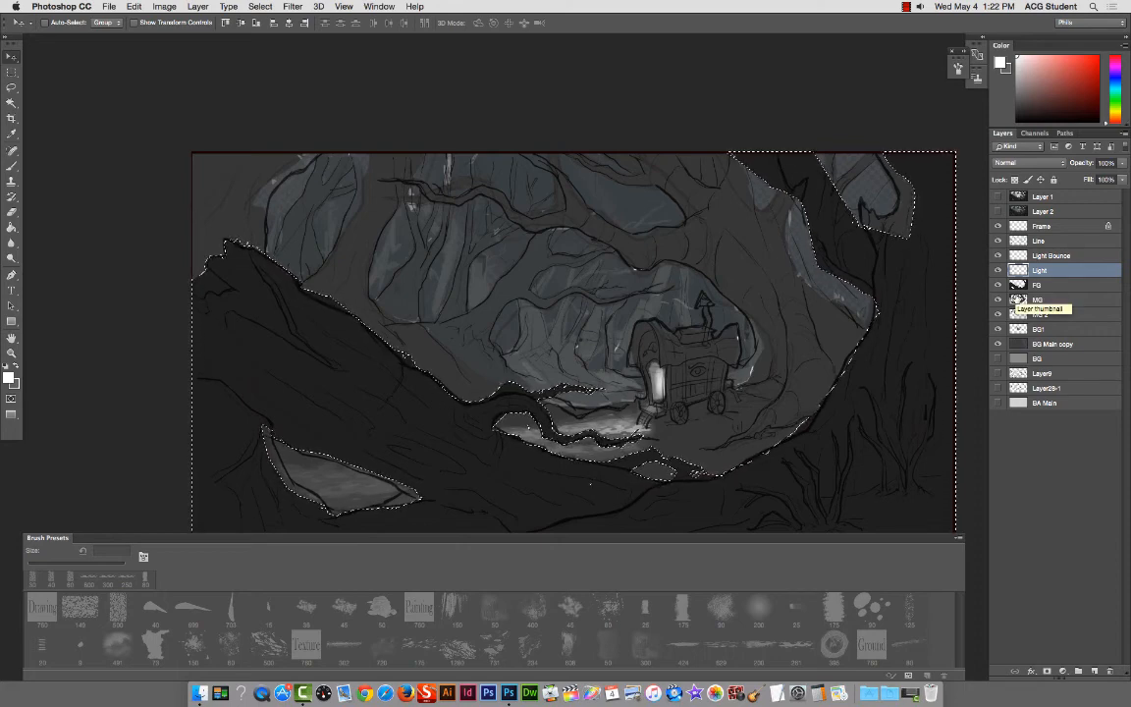
pyautogui.press('super+d')
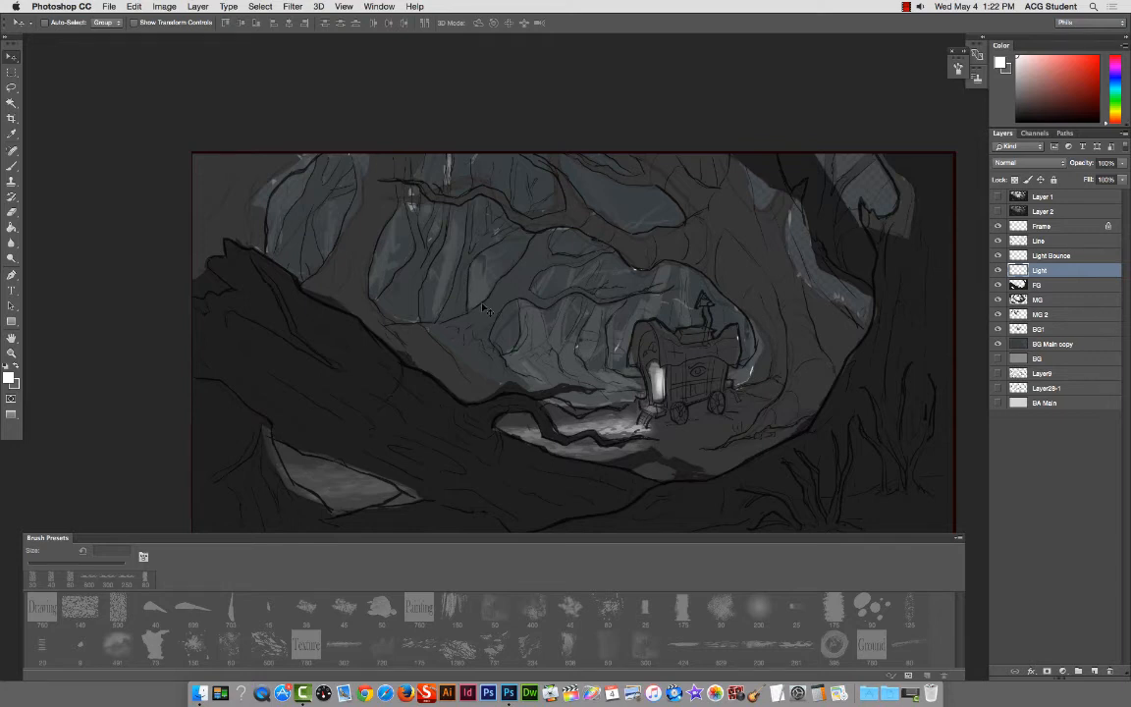
# Step: Pick the MG 2 layer from the background trees on the canvas and toggle its visibility to check which shapes it holds
pyautogui.rightClick(517, 276)
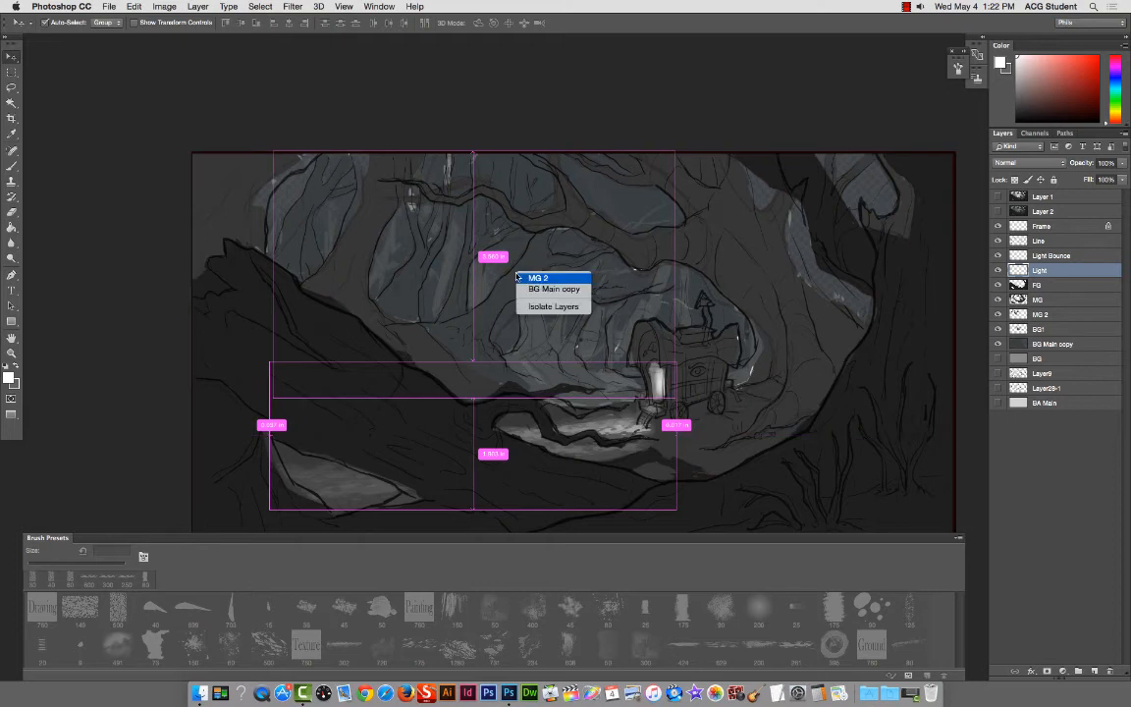
pyautogui.click(522, 279)
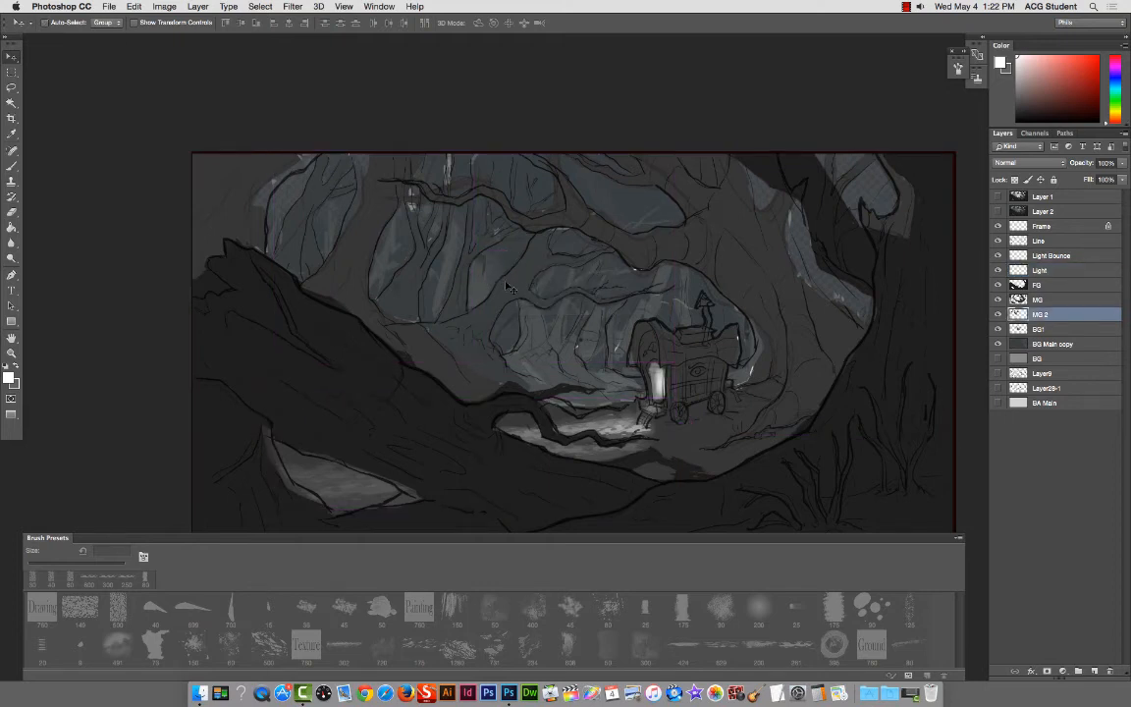
pyautogui.click(998, 314)
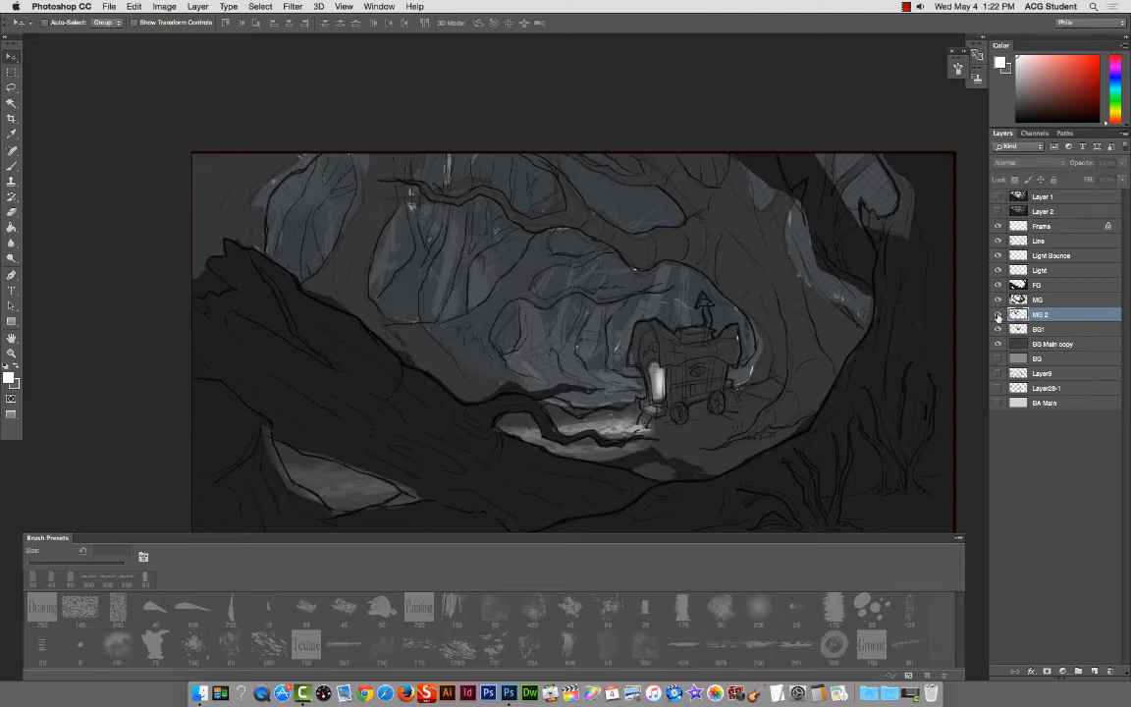
pyautogui.click(998, 314)
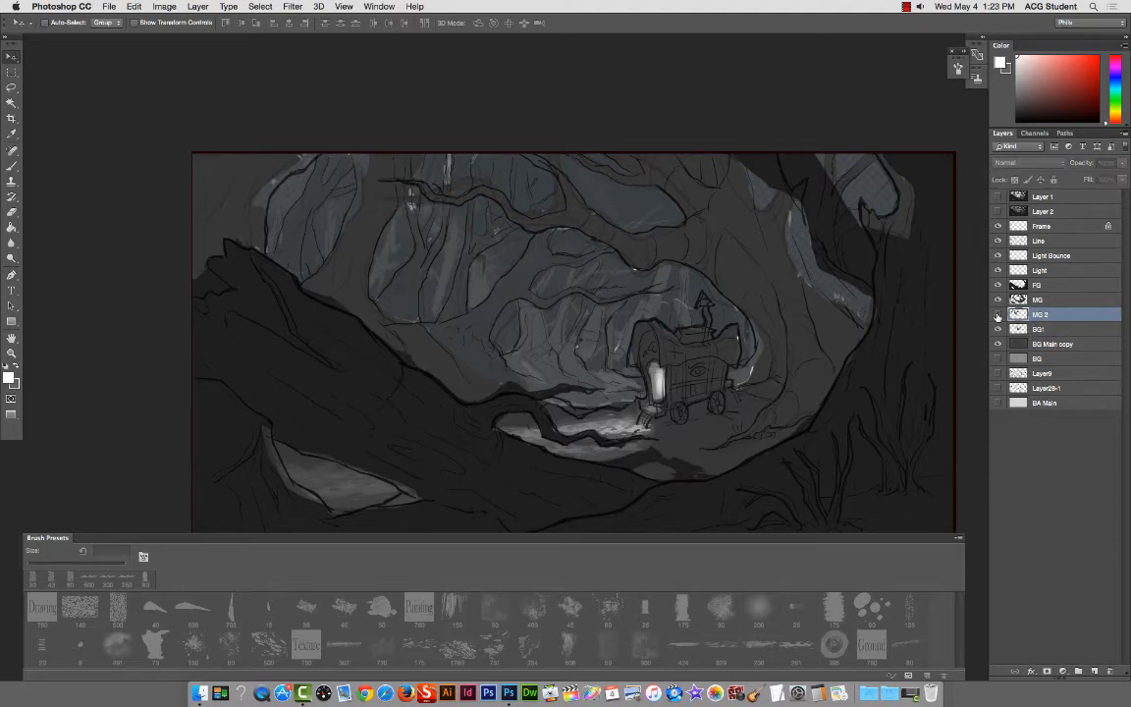
pyautogui.rightClick(502, 292)
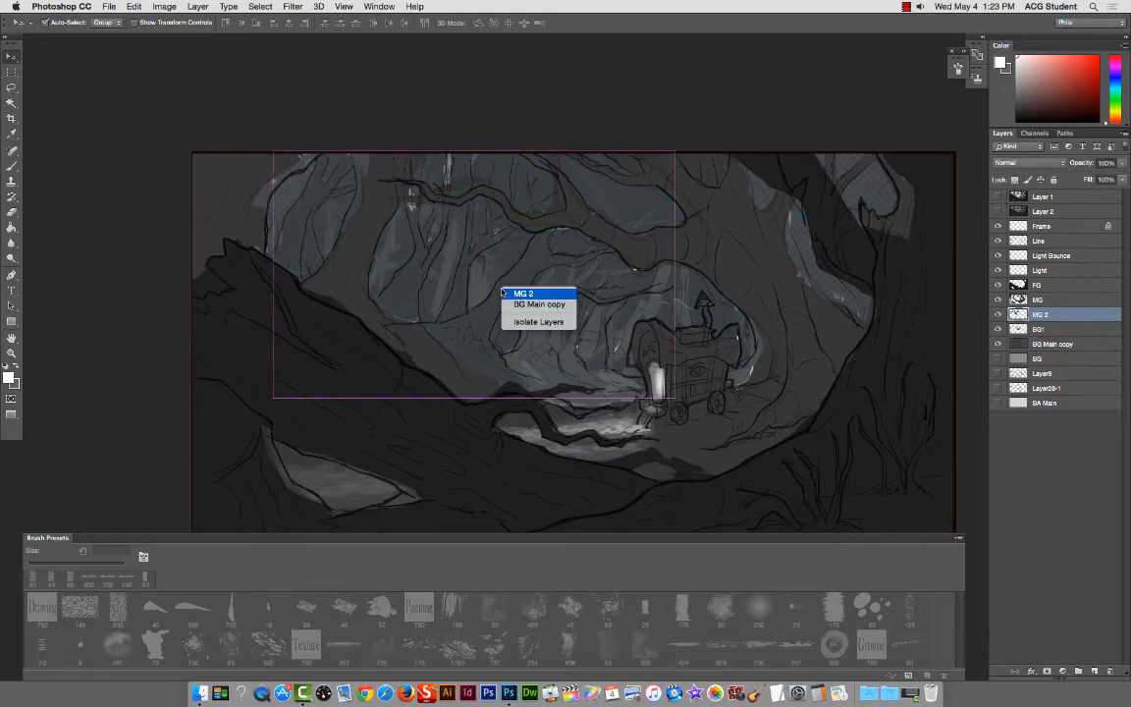
pyautogui.click(511, 294)
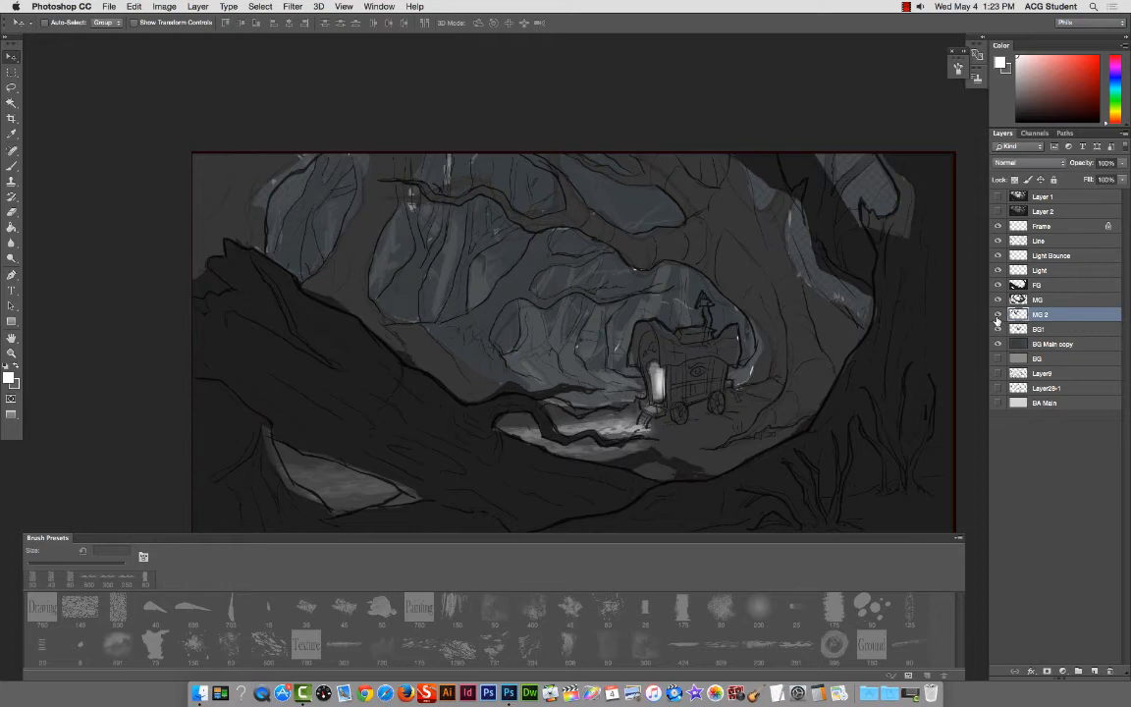
# Step: Add a new layer named MG 2 Shadow directly above the MG 2 layer
pyautogui.rightClick(1056, 318)
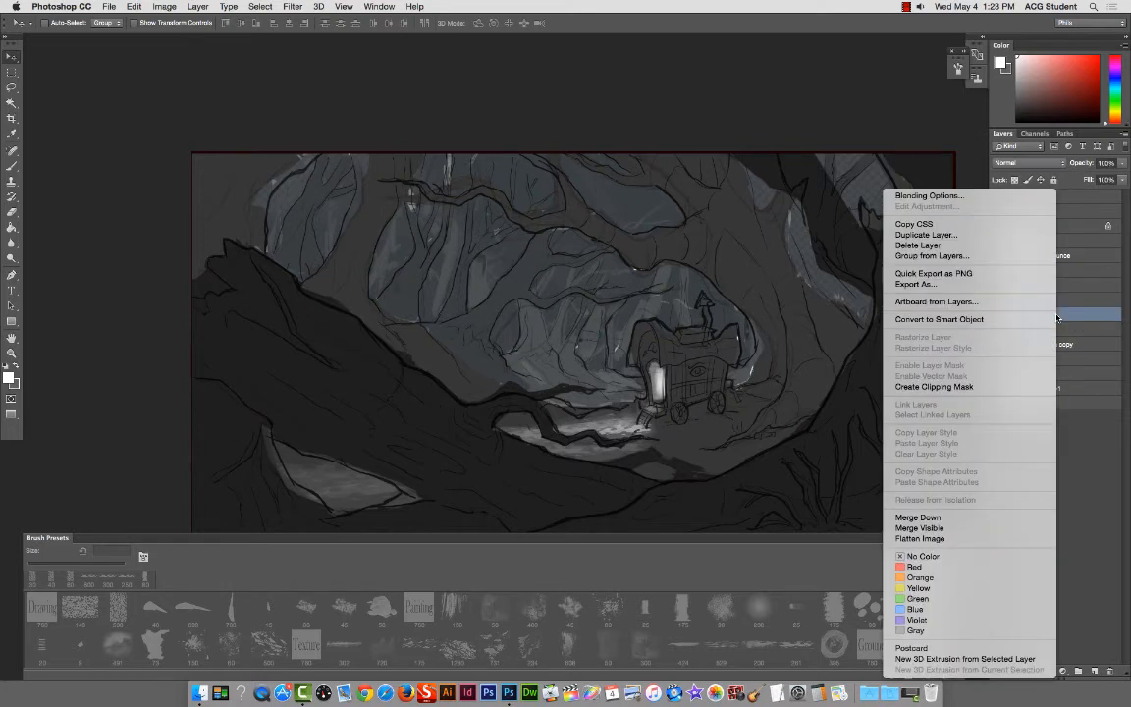
pyautogui.click(1087, 319)
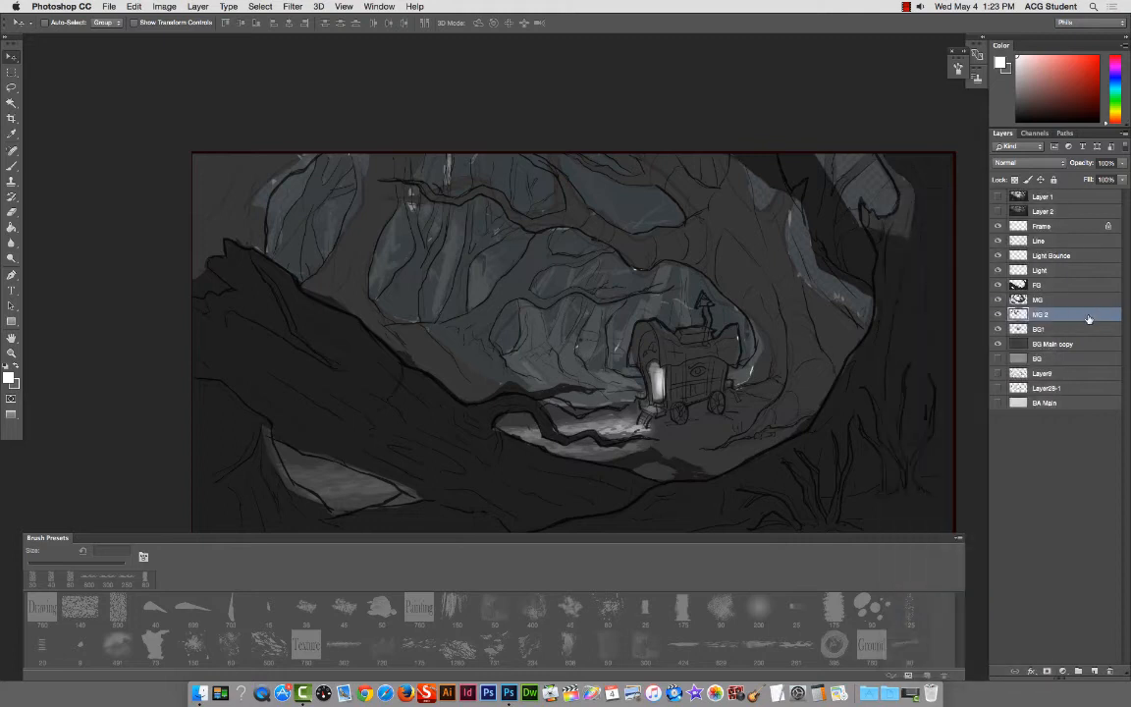
pyautogui.press('super+shift+n')
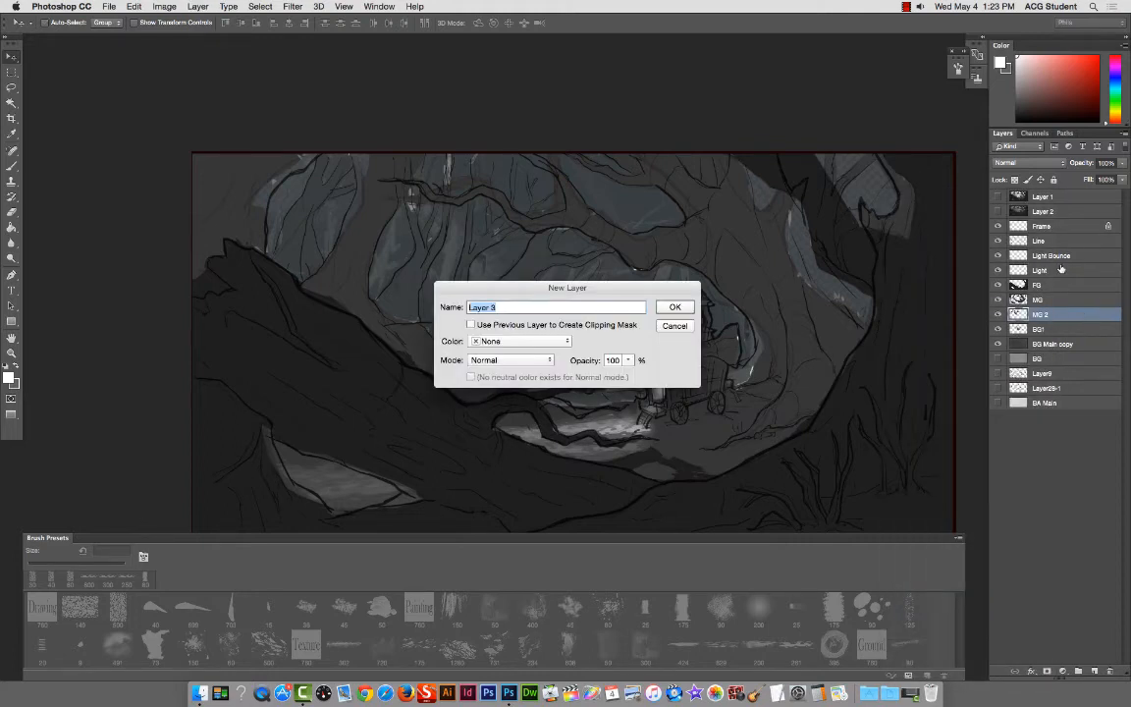
pyautogui.write('MG 2 Shadow')
pyautogui.press('Return')
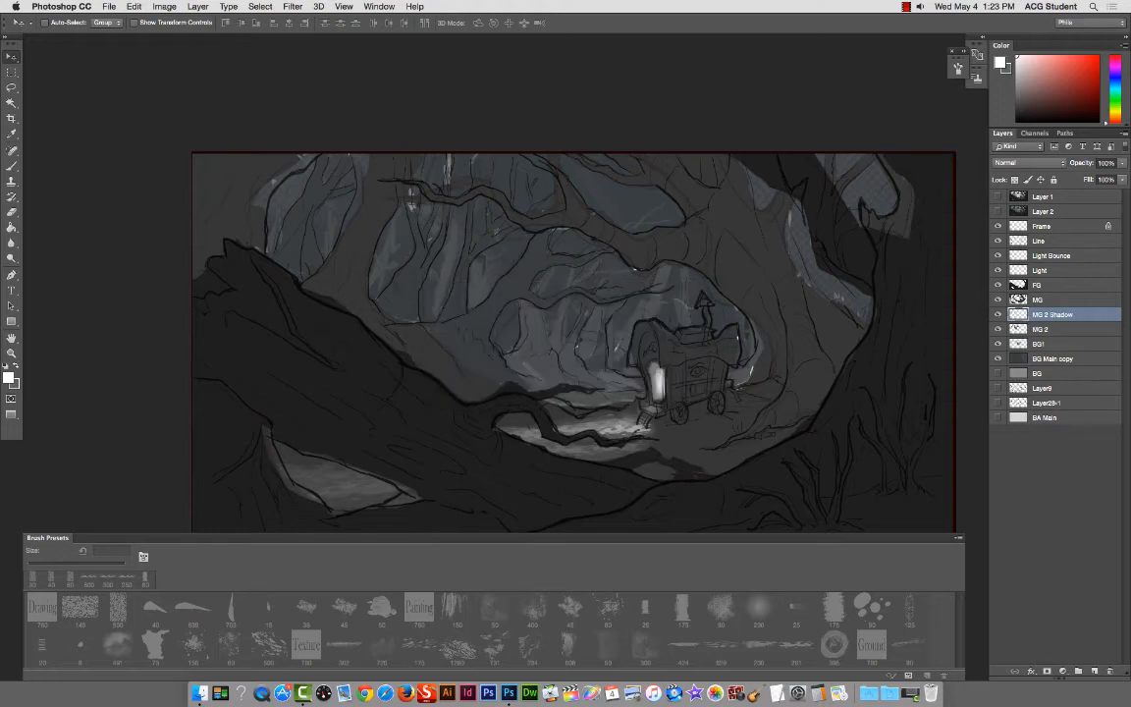
# Step: Load the MG 2 layer's painted tree shapes as a selection and release it again
pyautogui.click(1050, 331)
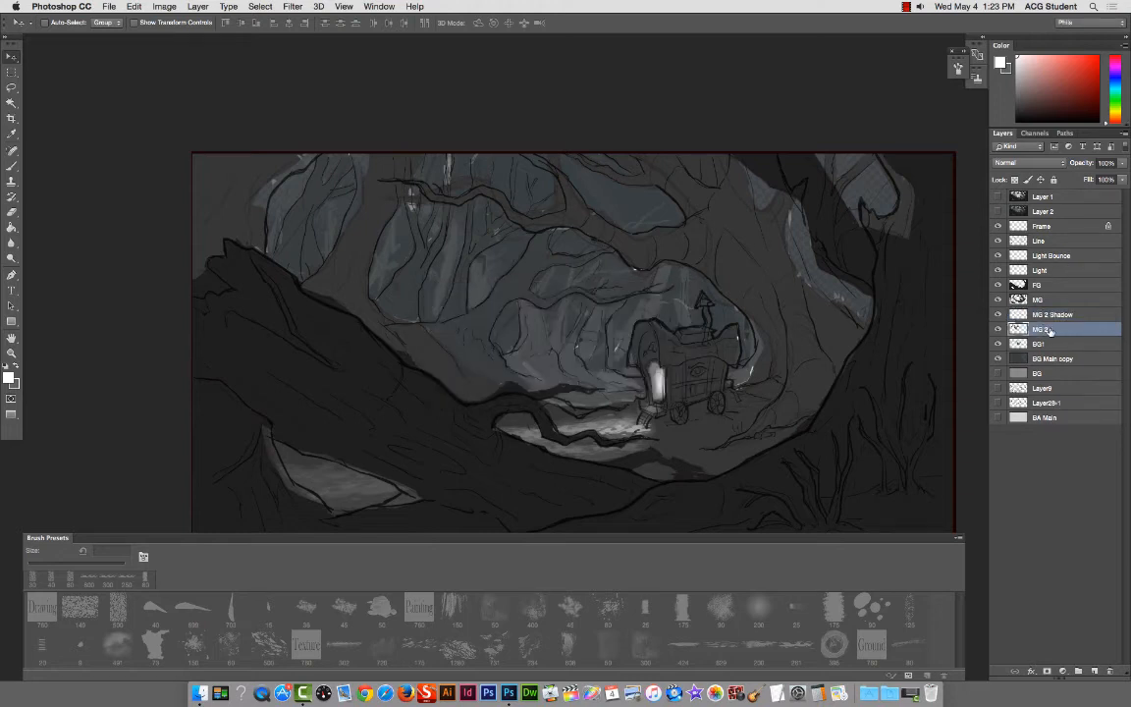
pyautogui.press('super+a')
pyautogui.press('Up')
pyautogui.press('Down')
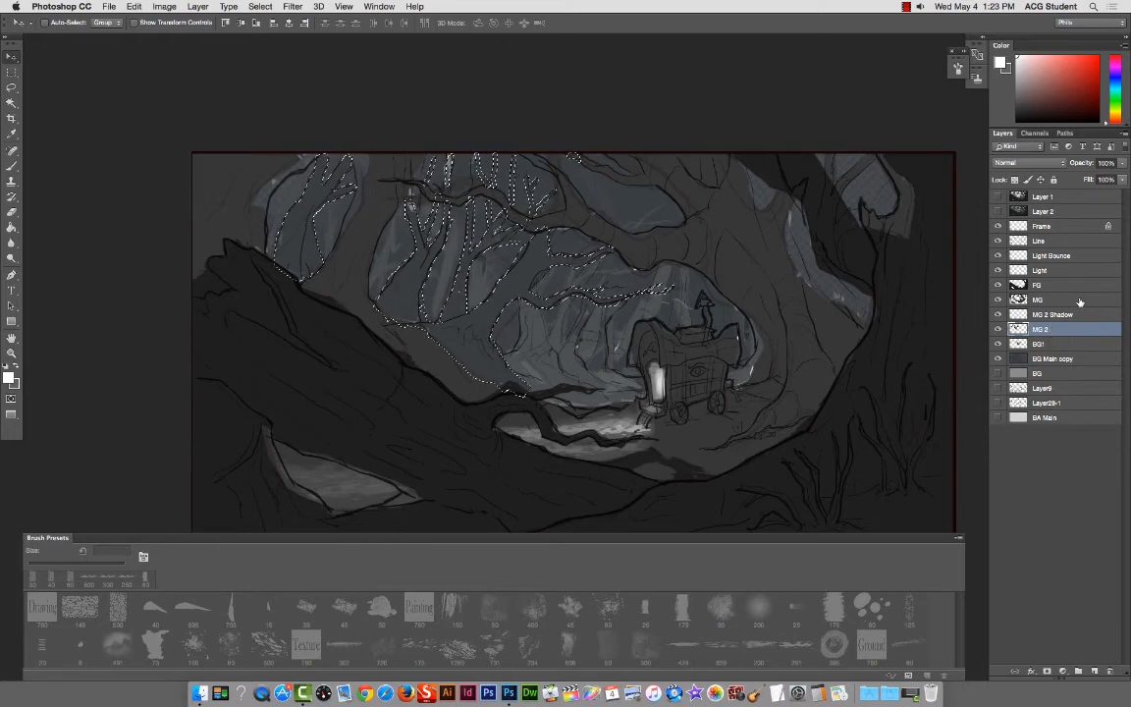
pyautogui.press('super+d')
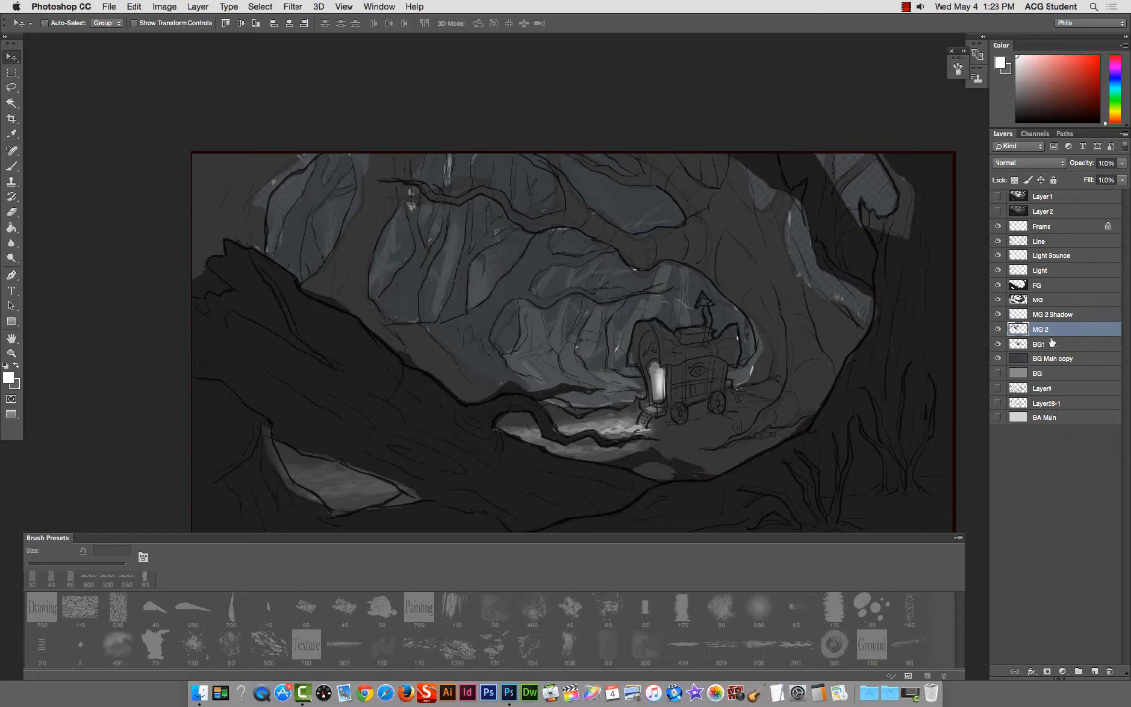
# Step: On the MG 2 Shadow layer, brush over the background trees with the 400 px textured brush at 90% flow, using a dark colour sampled from the canvas
pyautogui.click(1055, 314)
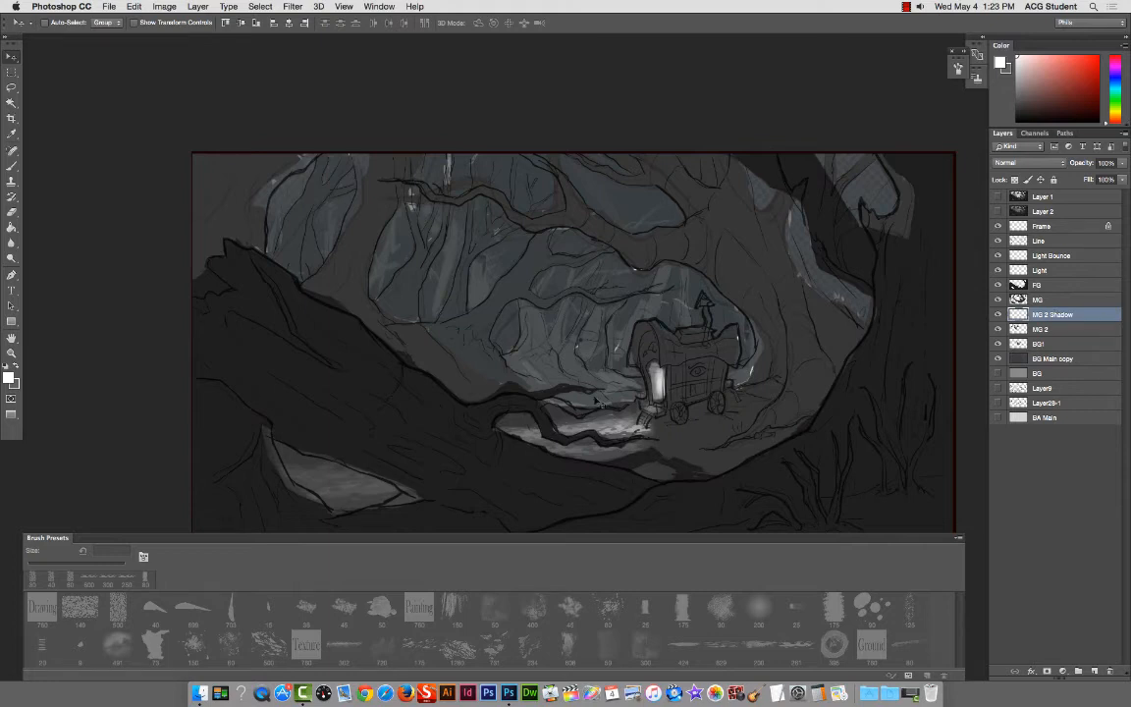
pyautogui.press('b')
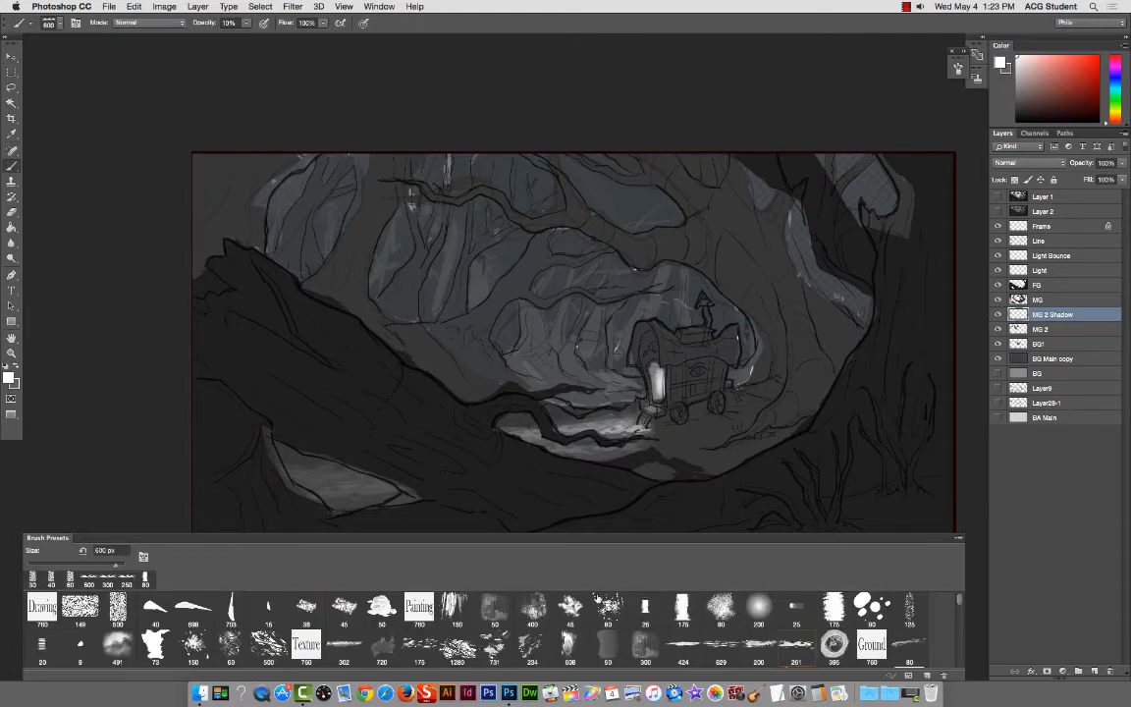
pyautogui.click(532, 609)
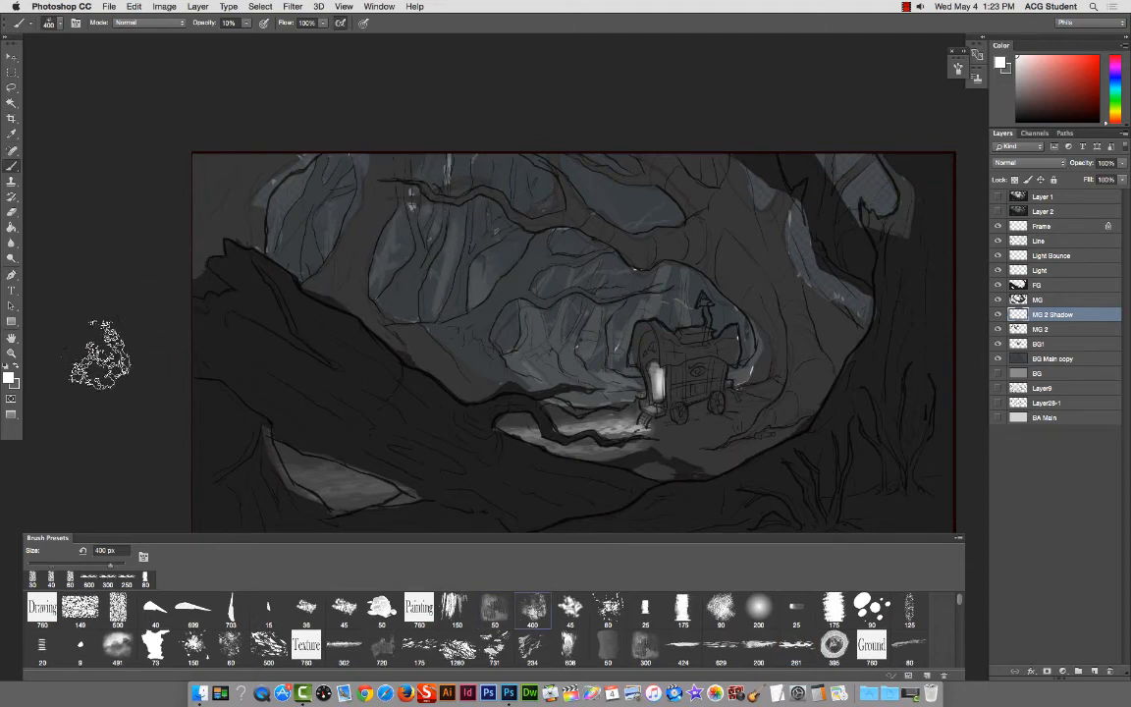
pyautogui.keyDown('alt'); pyautogui.click(223, 262); pyautogui.keyUp('alt')
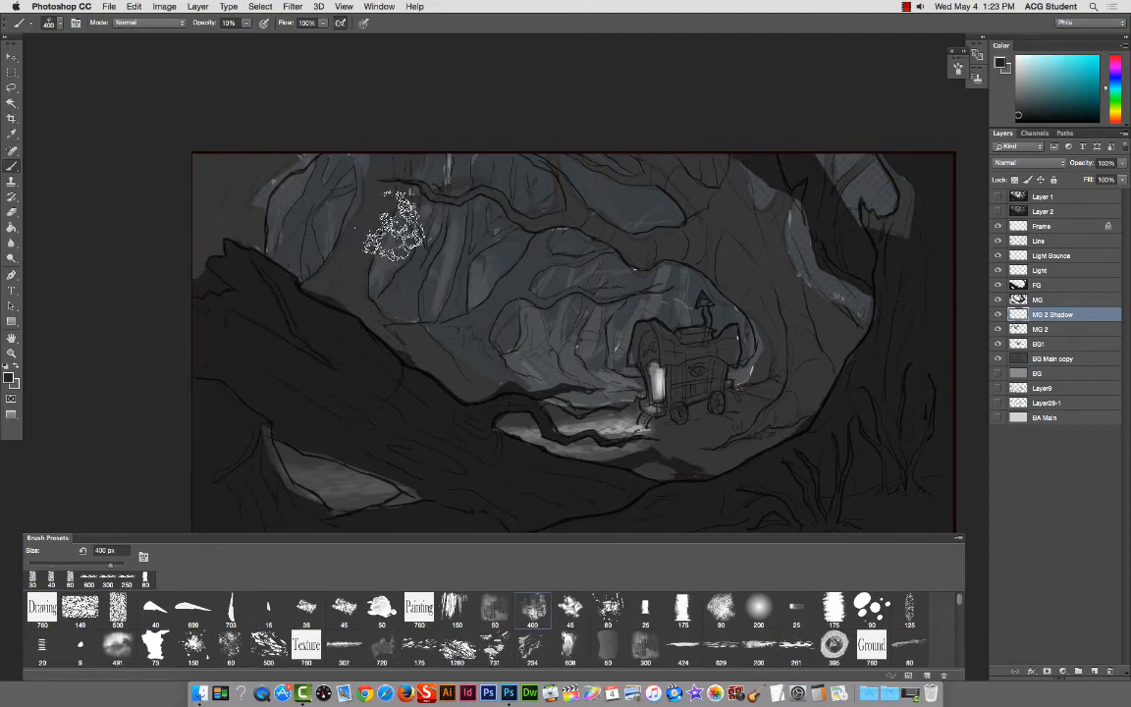
pyautogui.press('2')
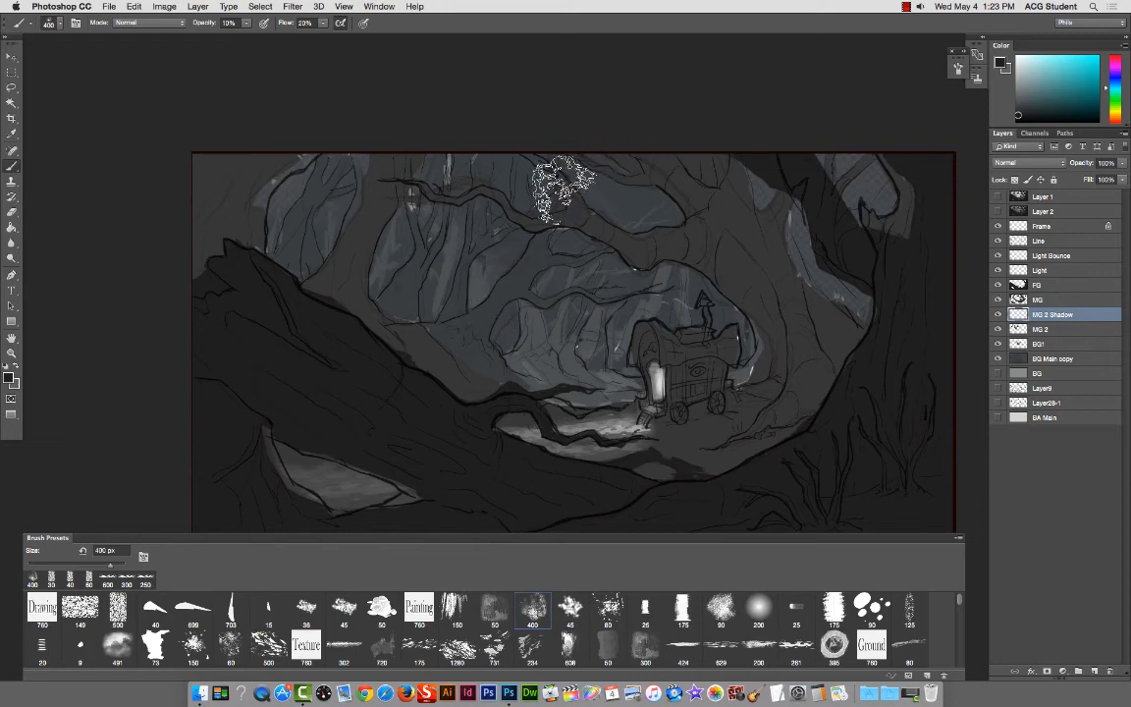
pyautogui.click(998, 315)
pyautogui.click(999, 318)
pyautogui.click(999, 318)
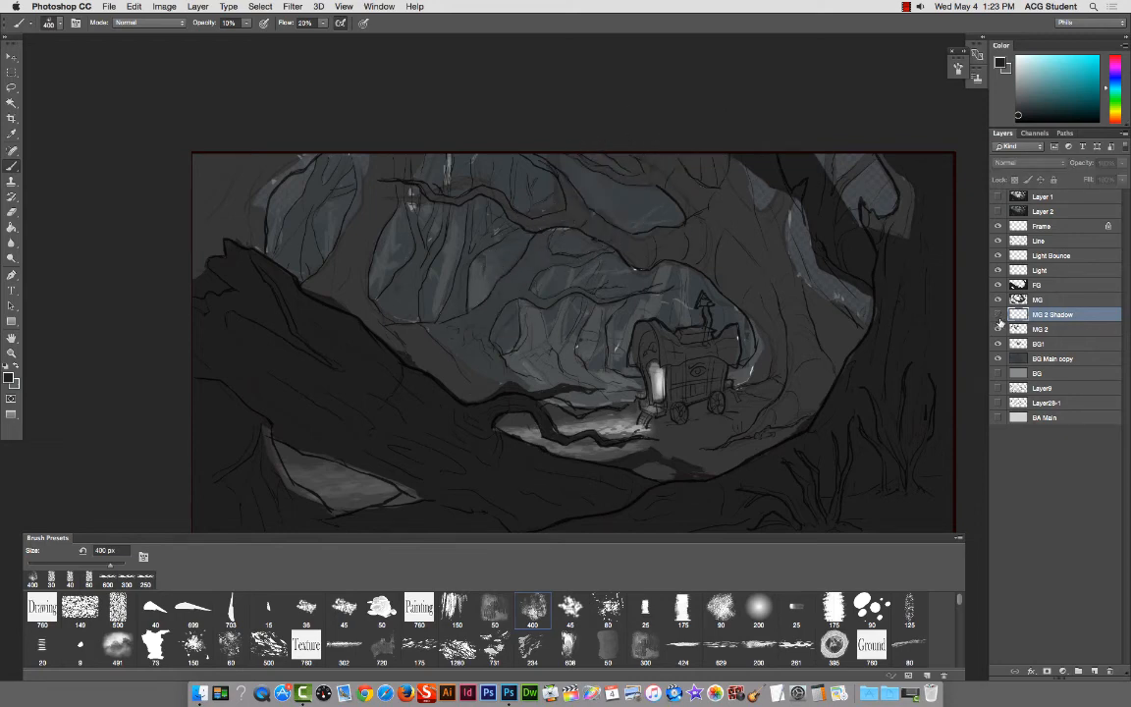
pyautogui.click(1000, 318)
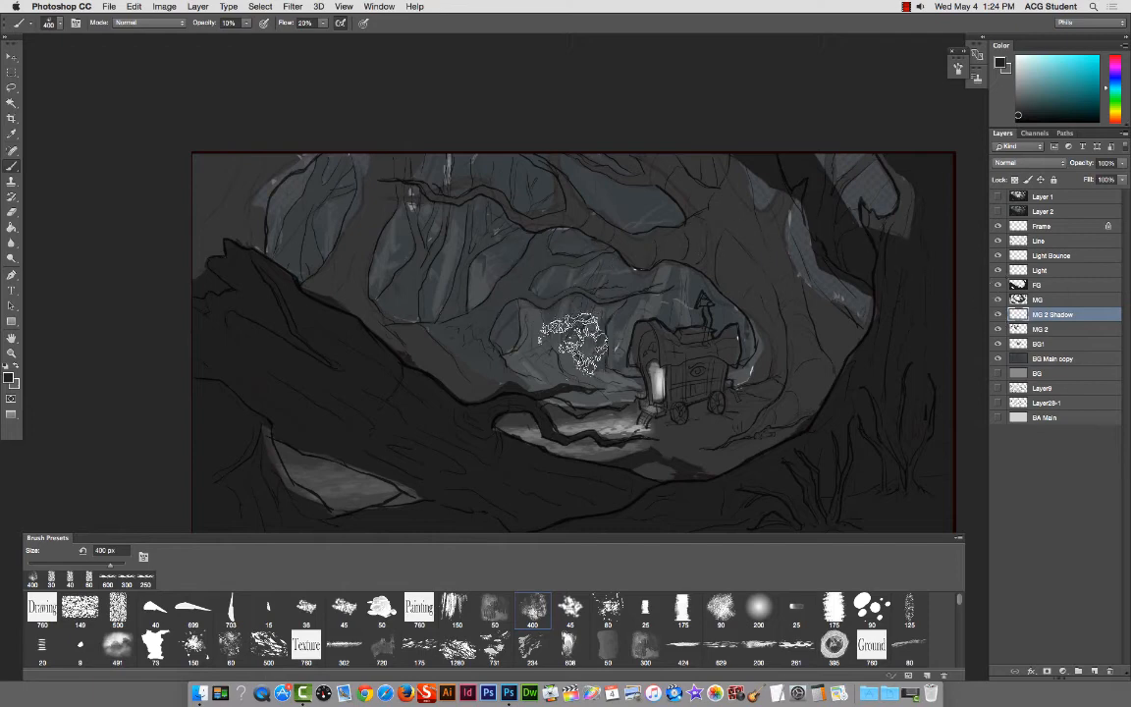
pyautogui.press('9')
pyautogui.moveTo(538, 308)
pyautogui.mouseDown()
pyautogui.moveTo(573, 231)
pyautogui.moveTo(556, 260)
pyautogui.moveTo(530, 260)
pyautogui.moveTo(557, 205)
pyautogui.mouseUp()
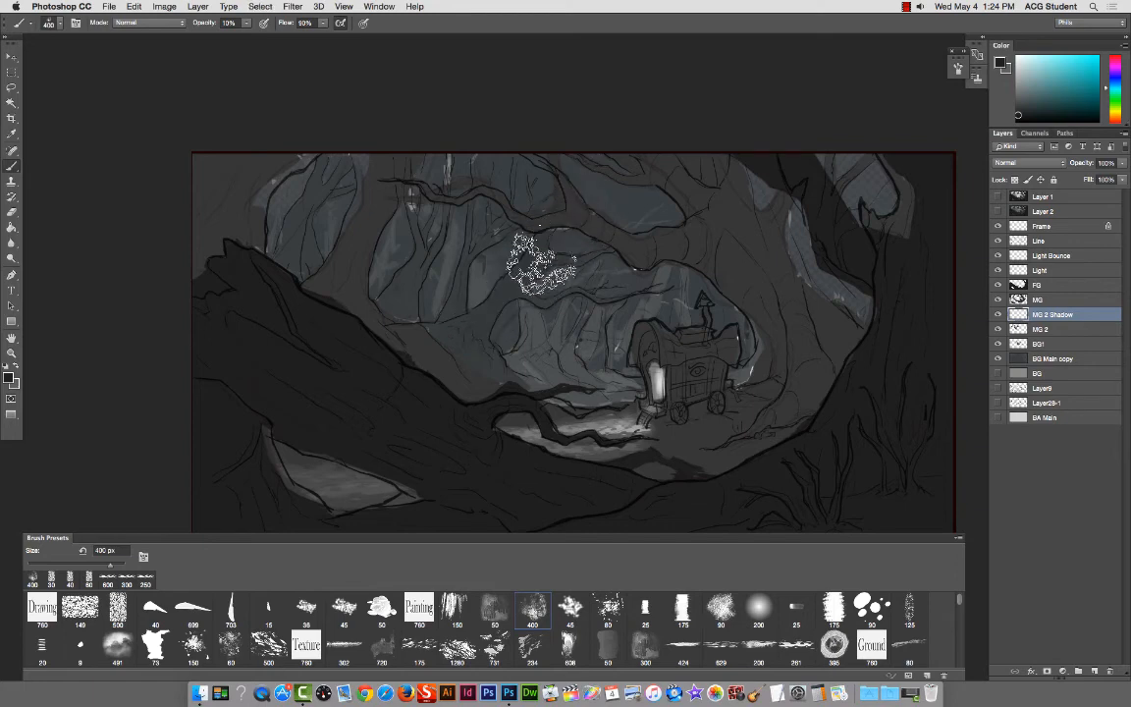
# Step: Hide the MG layer and toggle the MG 2 Shadow layer's visibility to check the shadow strokes
pyautogui.click(997, 299)
pyautogui.click(998, 300)
pyautogui.click(997, 299)
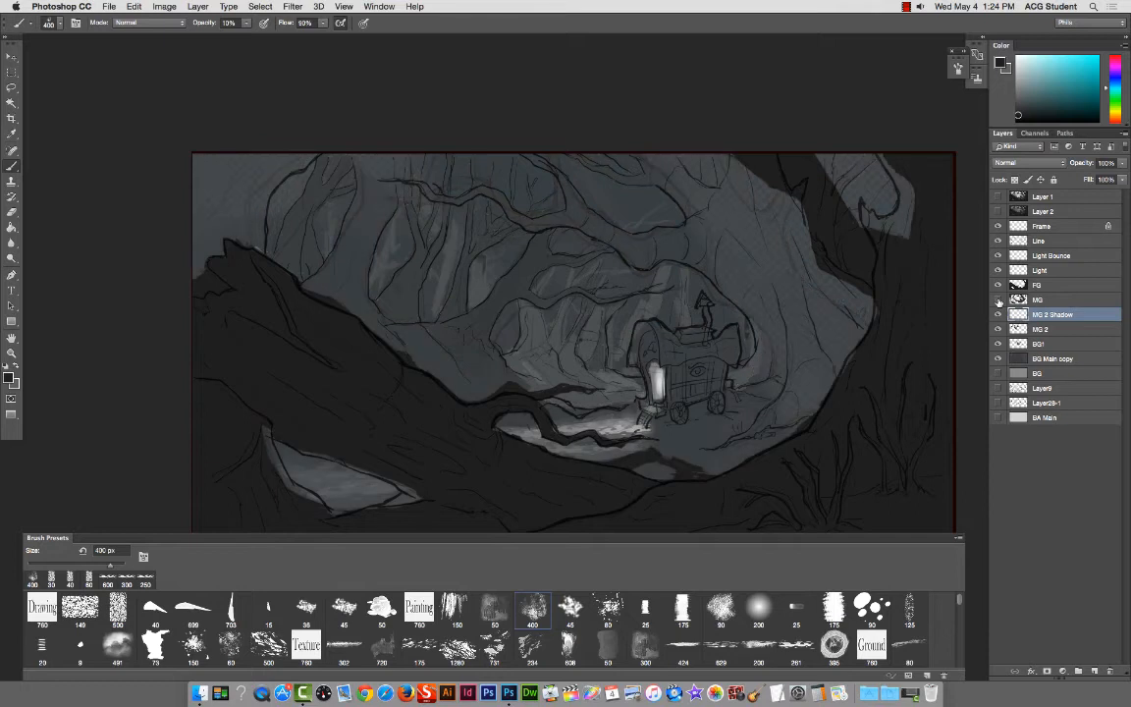
pyautogui.click(997, 299)
pyautogui.click(997, 314)
pyautogui.click(997, 314)
pyautogui.click(997, 314)
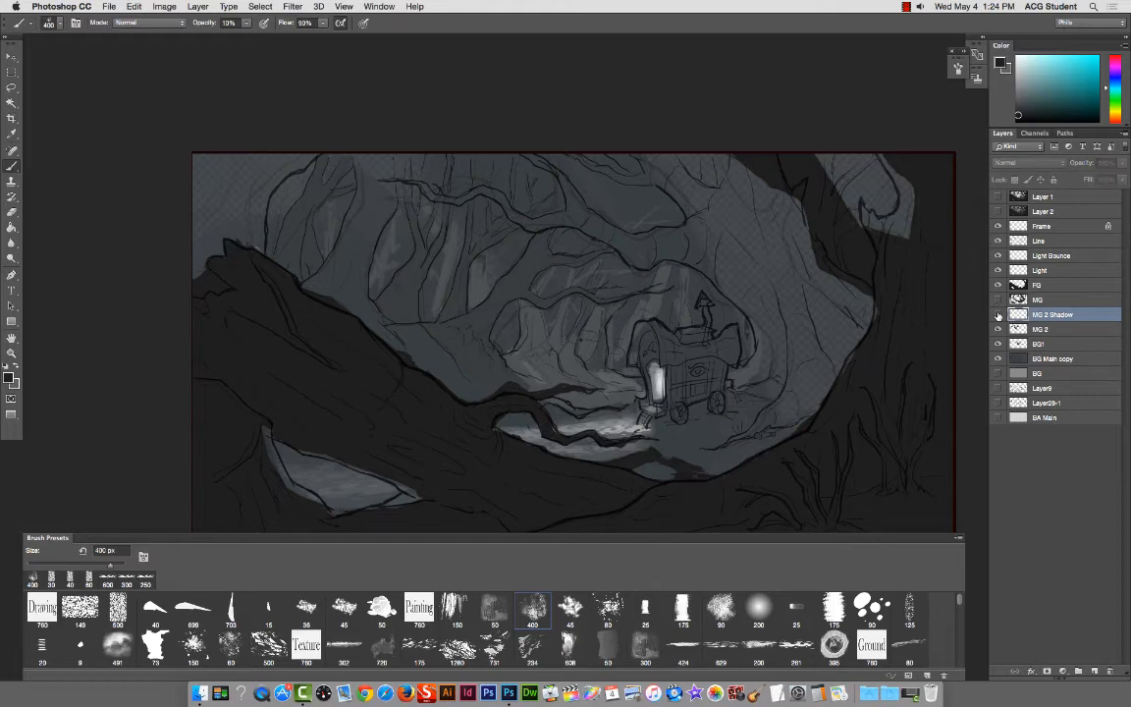
pyautogui.click(998, 314)
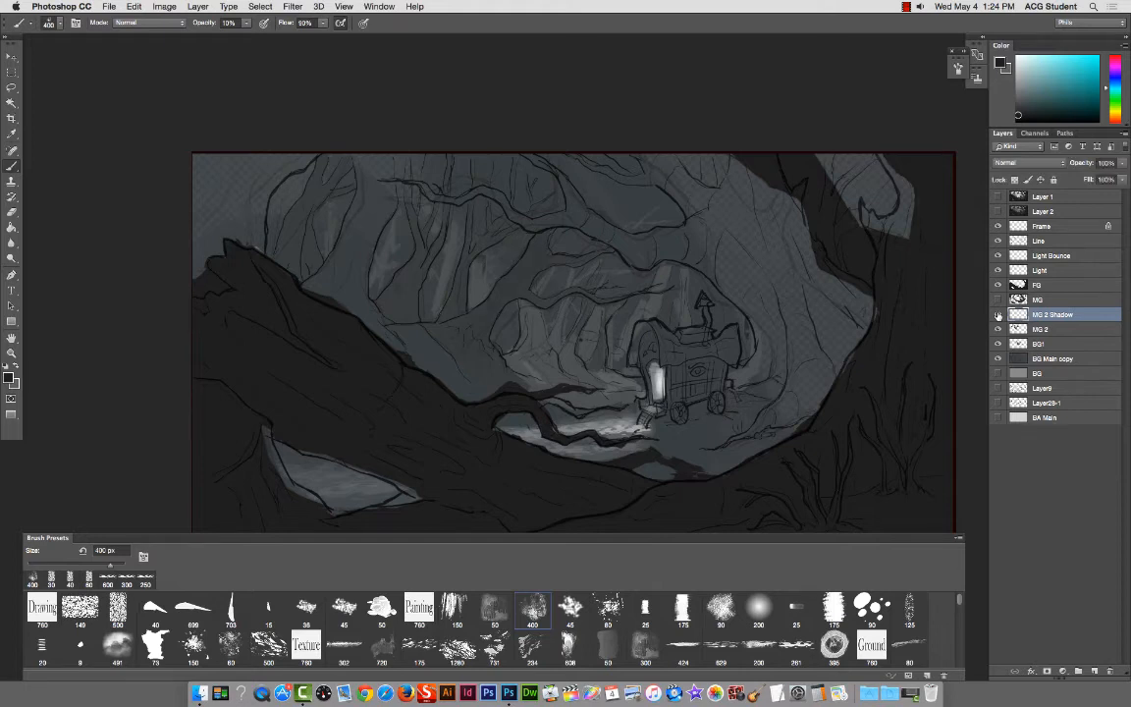
# Step: Load the MG 2 layer's tree shapes as a selection and make MG 2 Shadow the active layer
pyautogui.click(1054, 331)
pyautogui.press('v')
pyautogui.press('super+a')
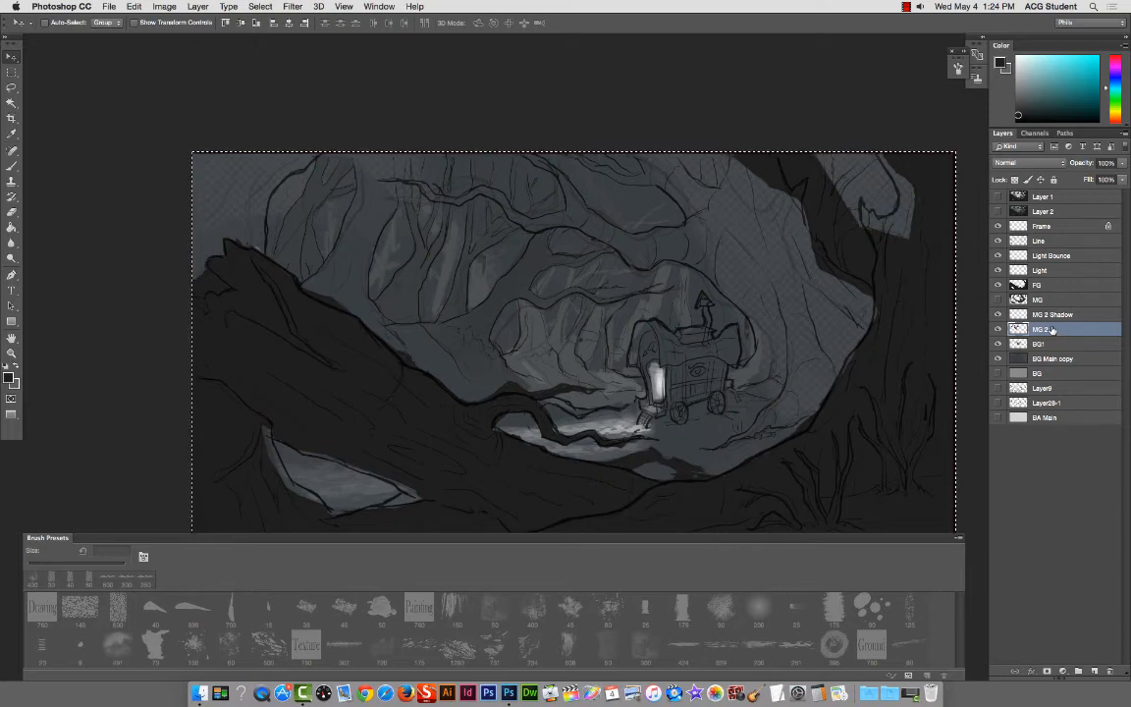
pyautogui.press('Up')
pyautogui.press('Down')
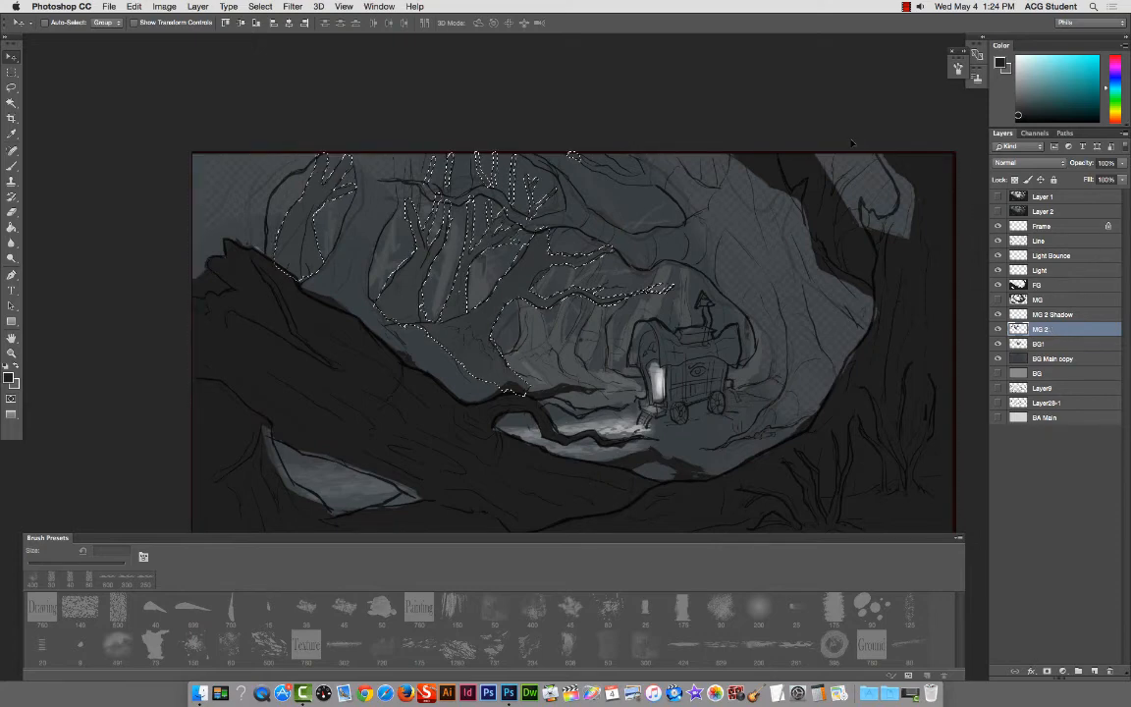
pyautogui.click(1055, 314)
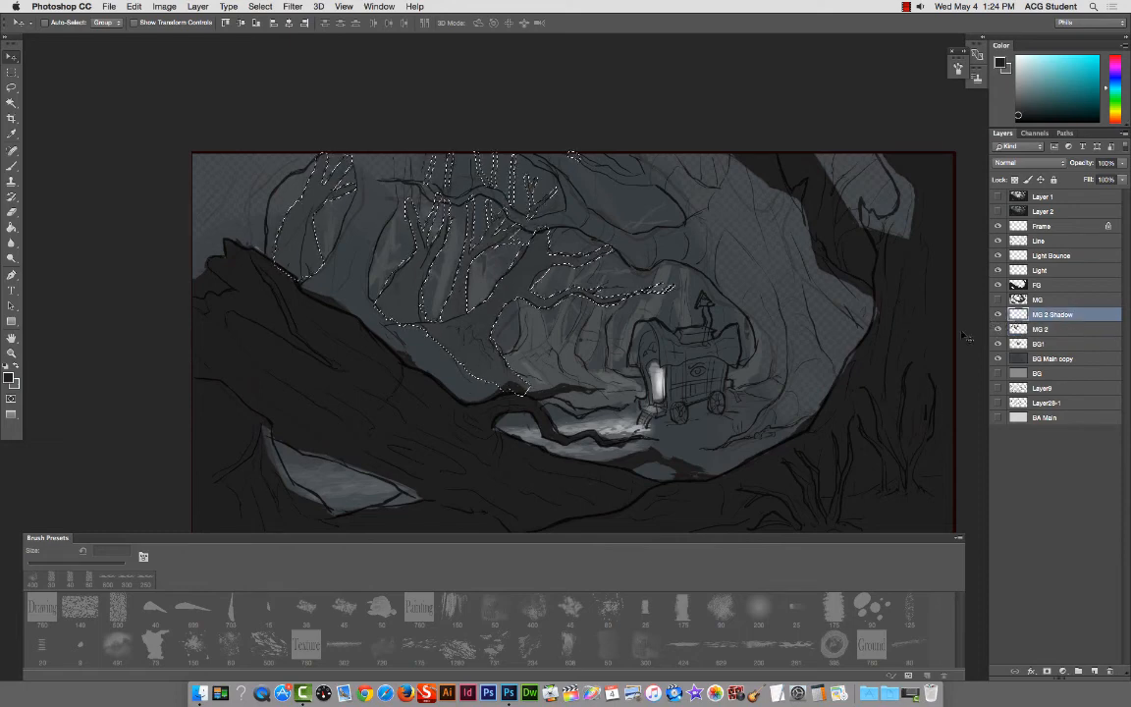
# Step: Paint dark shadow on the selected tree trunks with the ragged 73 px brush enlarged to 150 px at 20% opacity
pyautogui.press('b')
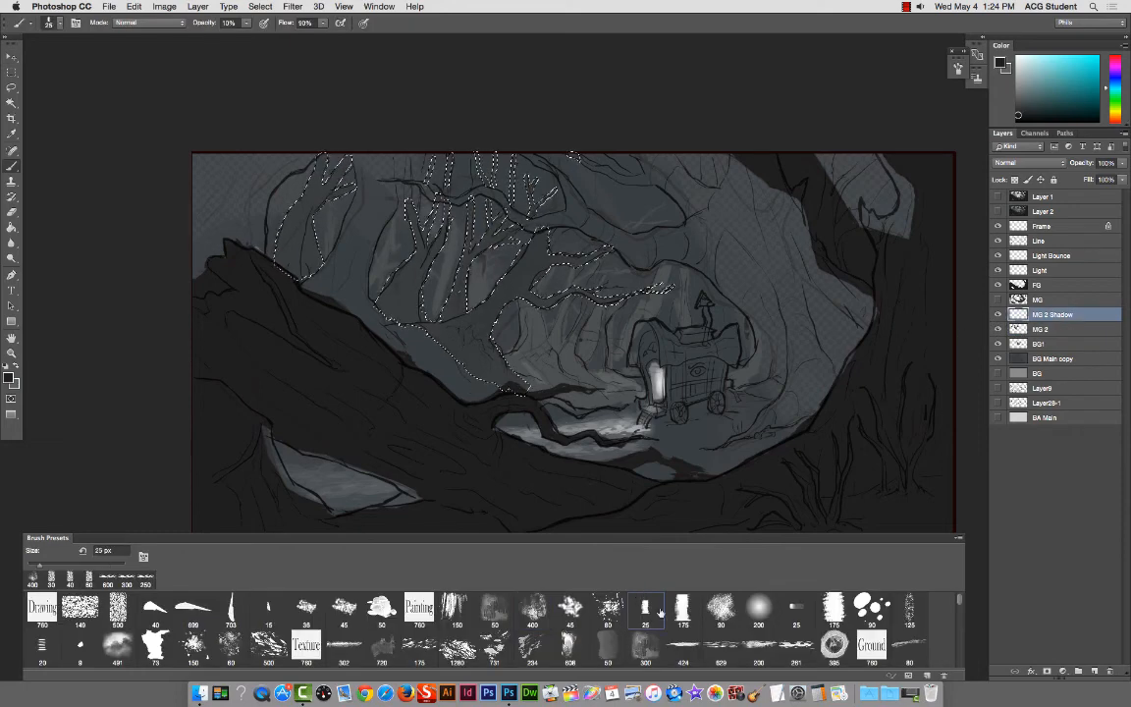
pyautogui.click(720, 608)
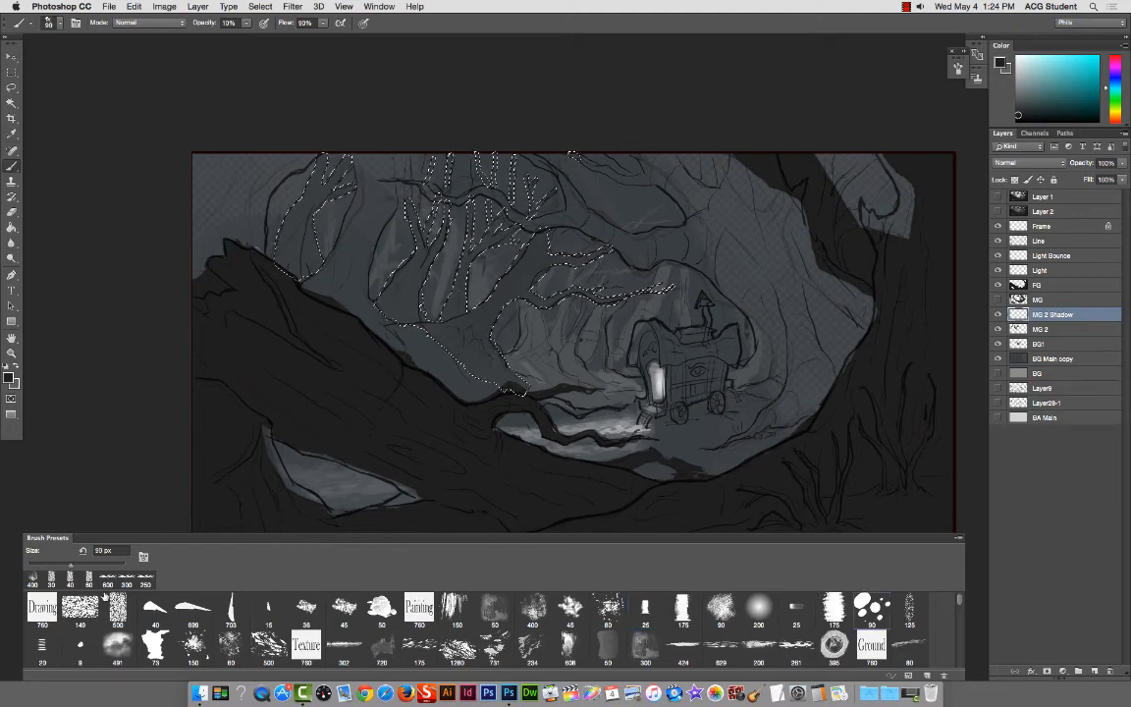
pyautogui.click(154, 645)
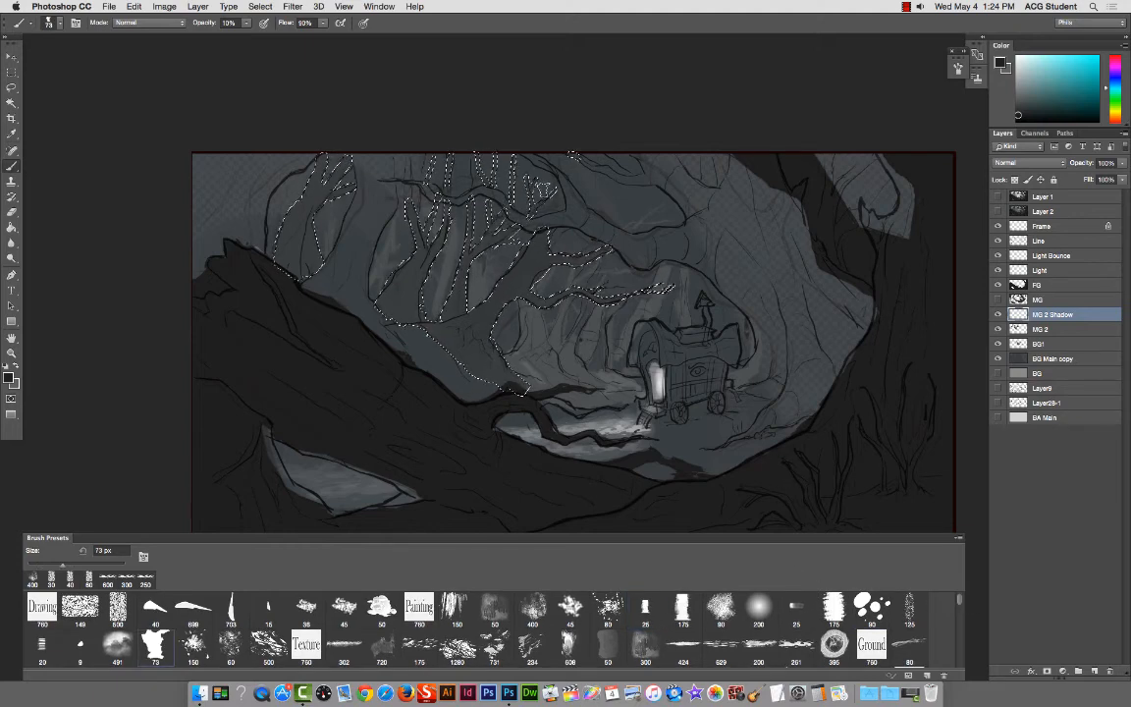
pyautogui.press(']')
pyautogui.press(']')
pyautogui.press(']')
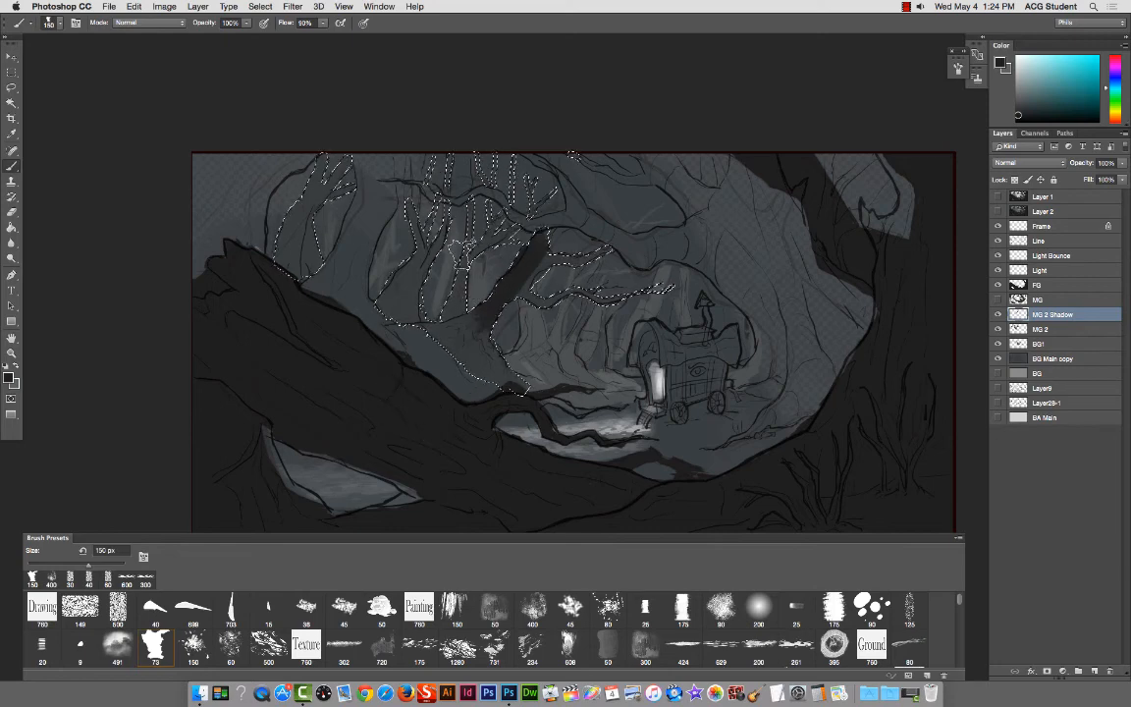
pyautogui.moveTo(529, 314)
pyautogui.mouseDown()
pyautogui.moveTo(476, 285)
pyautogui.moveTo(473, 234)
pyautogui.mouseUp()
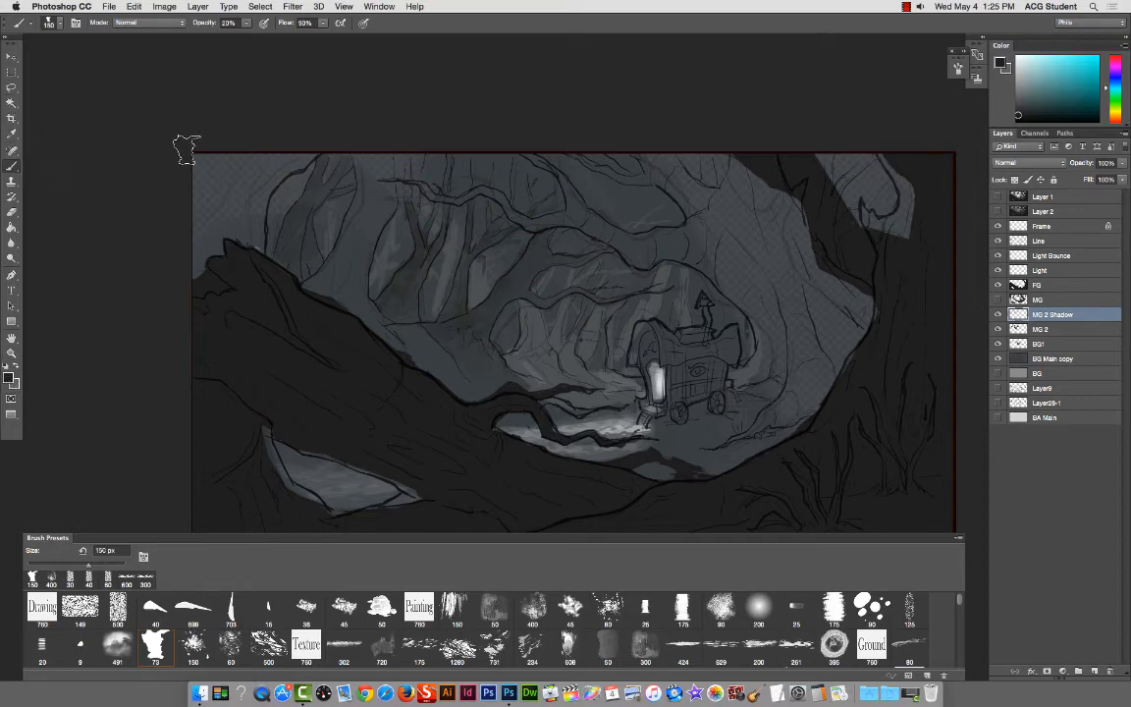
# Step: Apply dark fading gradients across the MG 2 tree shapes from the canvas's upper-left corner and left side toward the wagon
pyautogui.press('g')
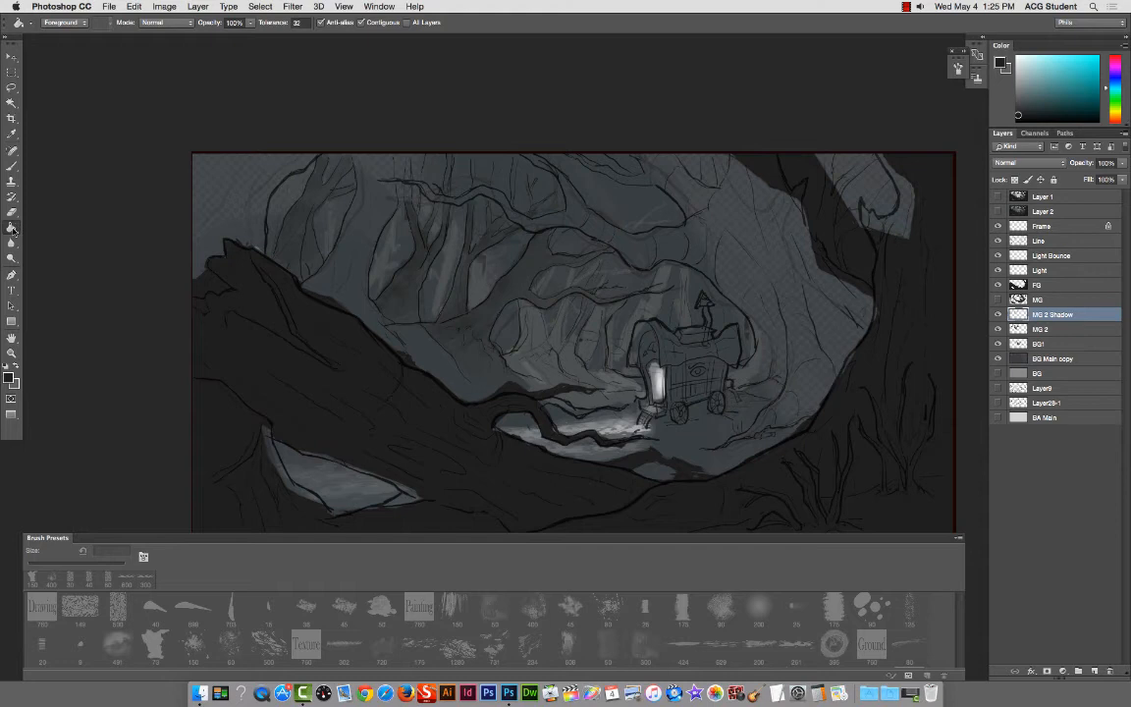
pyautogui.moveTo(13, 229); pyautogui.dragTo(59, 203)
pyautogui.moveTo(193, 148); pyautogui.dragTo(451, 359)
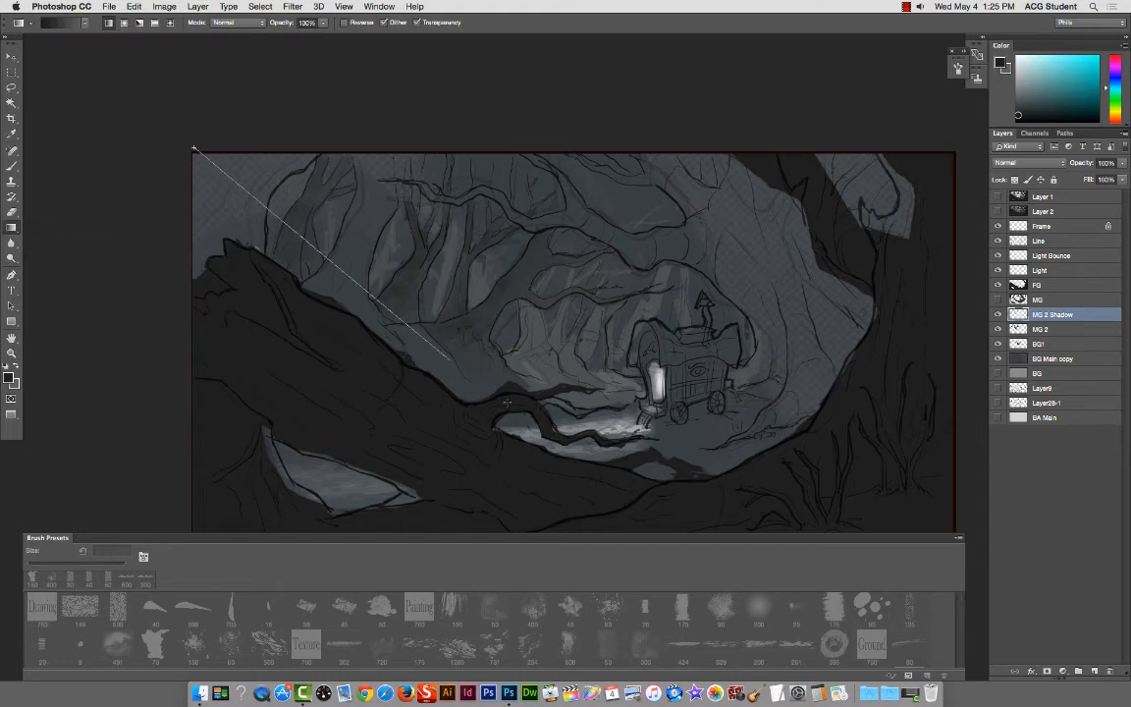
pyautogui.moveTo(508, 402); pyautogui.dragTo(511, 400)
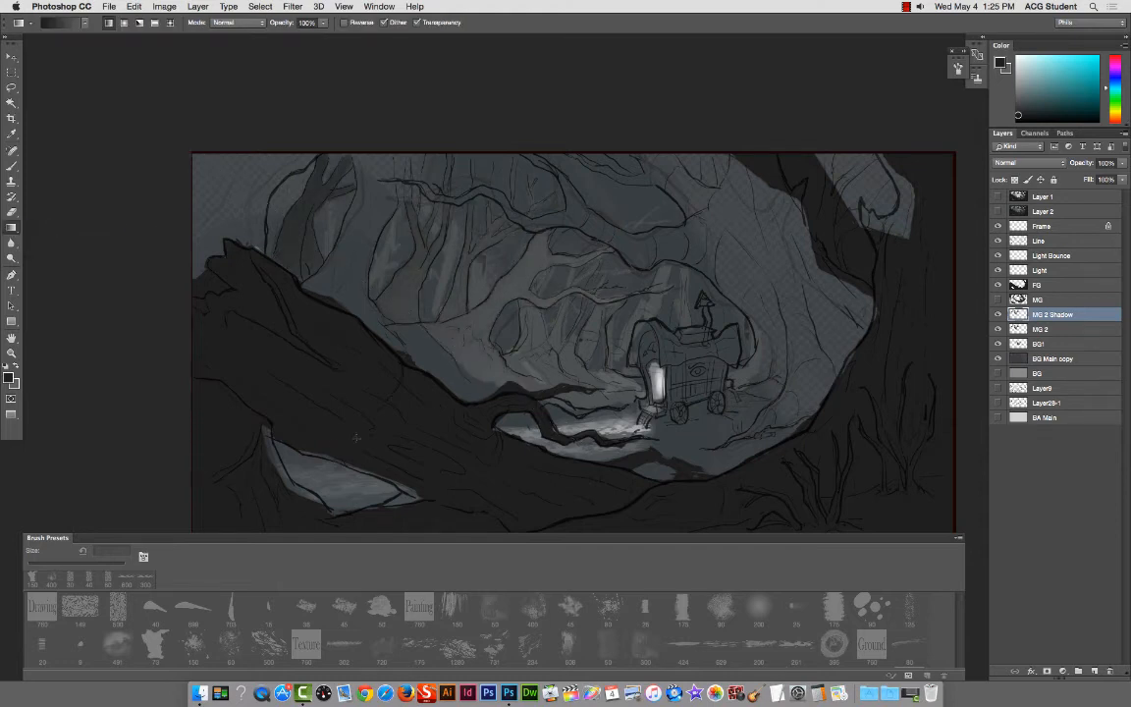
pyautogui.moveTo(291, 408); pyautogui.dragTo(622, 274)
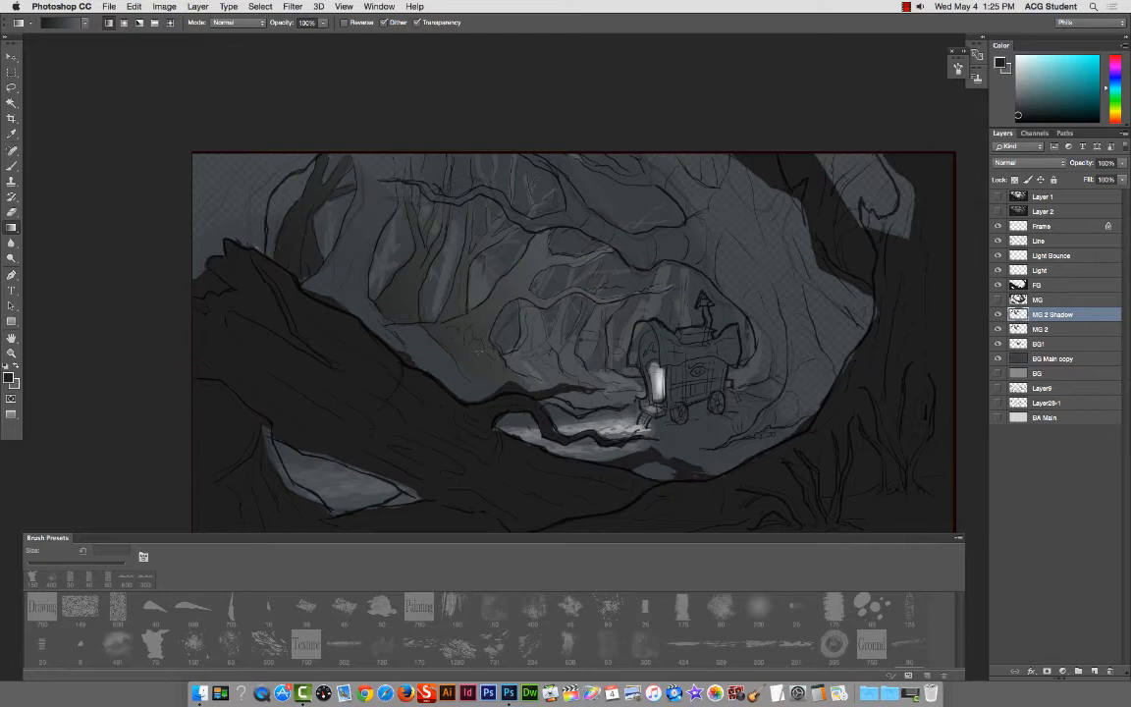
# Step: Texture the tree bases and ground shadow with the speckled 125 px brush enlarged to 400 px, using 90% and then 20% opacity
pyautogui.press('b')
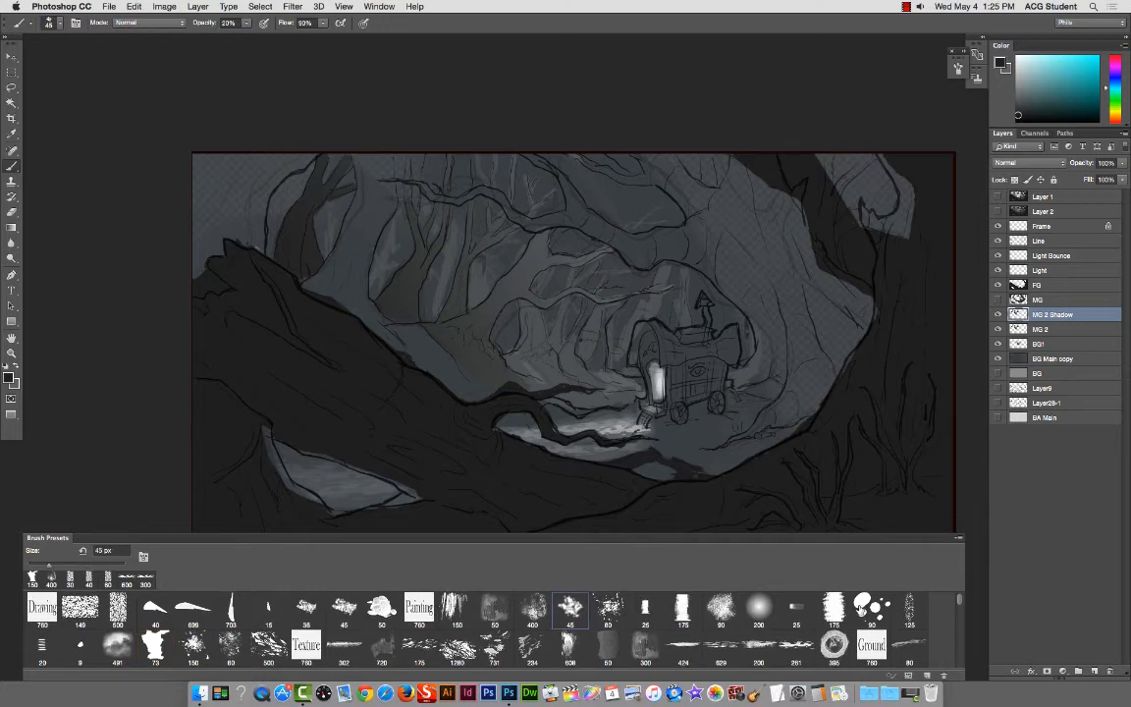
pyautogui.click(870, 610)
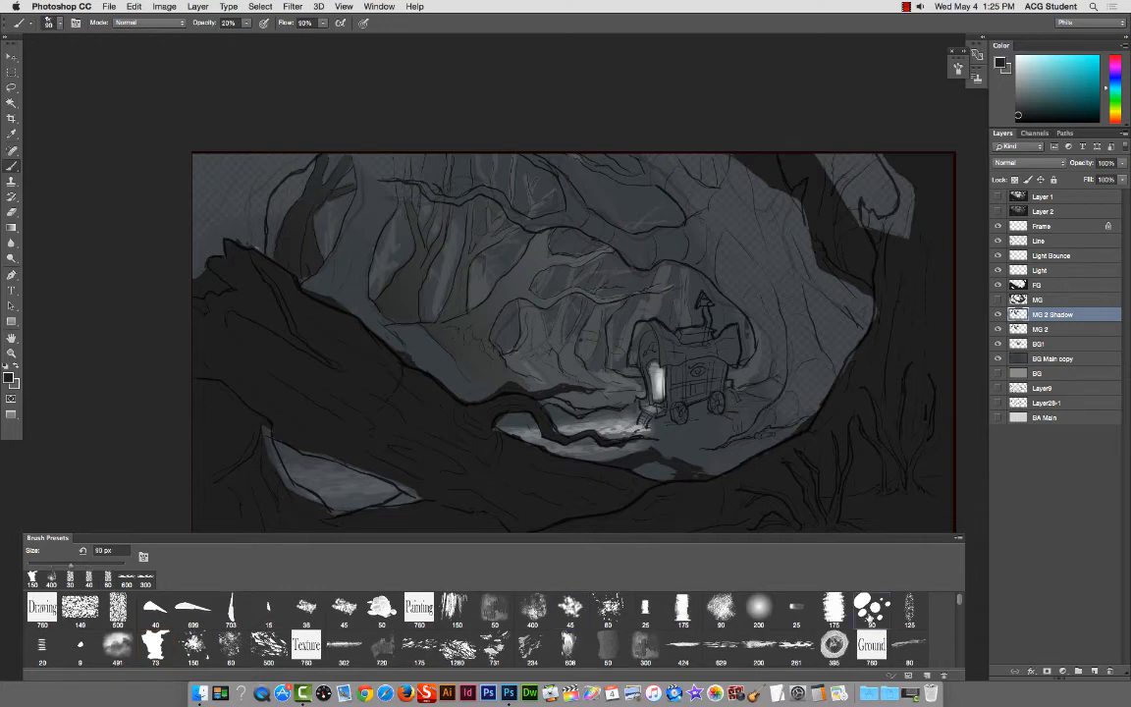
pyautogui.click(919, 606)
pyautogui.press(']')
pyautogui.press(']')
pyautogui.press(']')
pyautogui.press(']')
pyautogui.press(']')
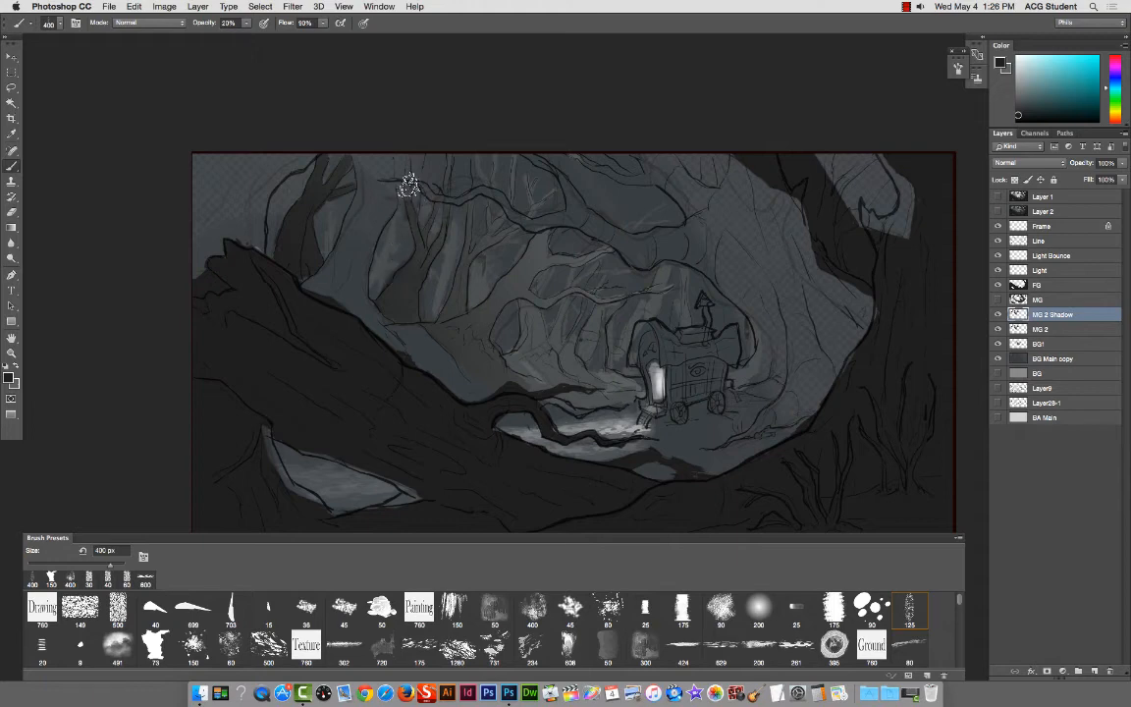
pyautogui.press('5')
pyautogui.press('9')
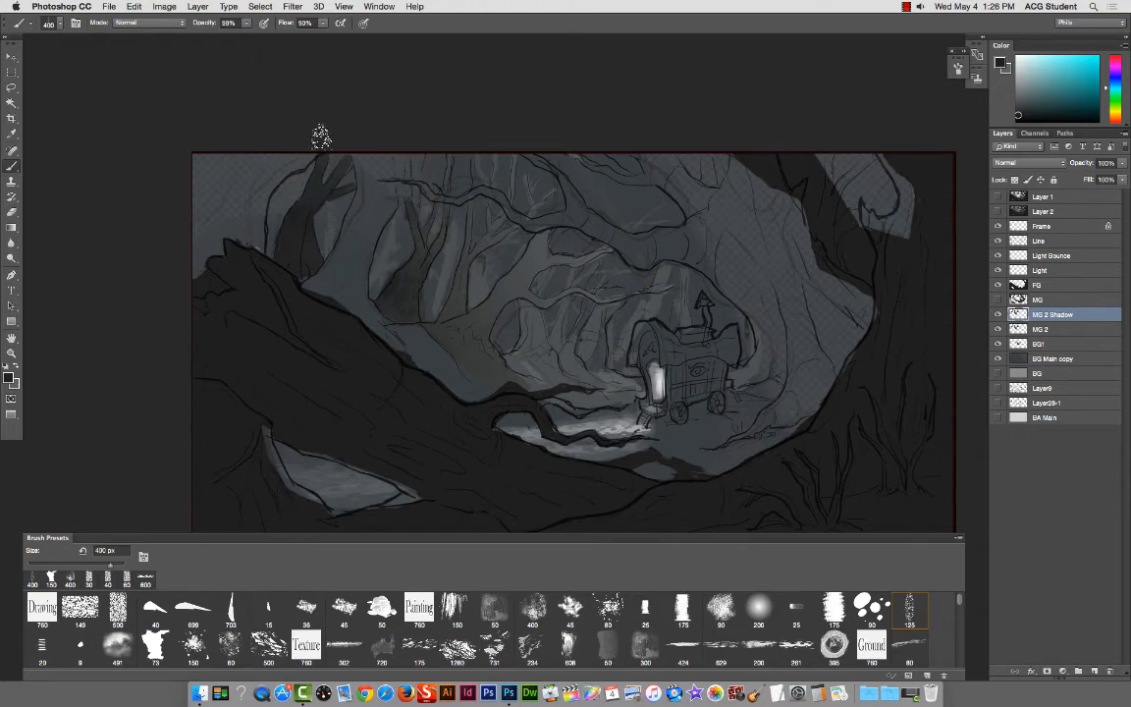
pyautogui.moveTo(489, 287); pyautogui.dragTo(531, 296)
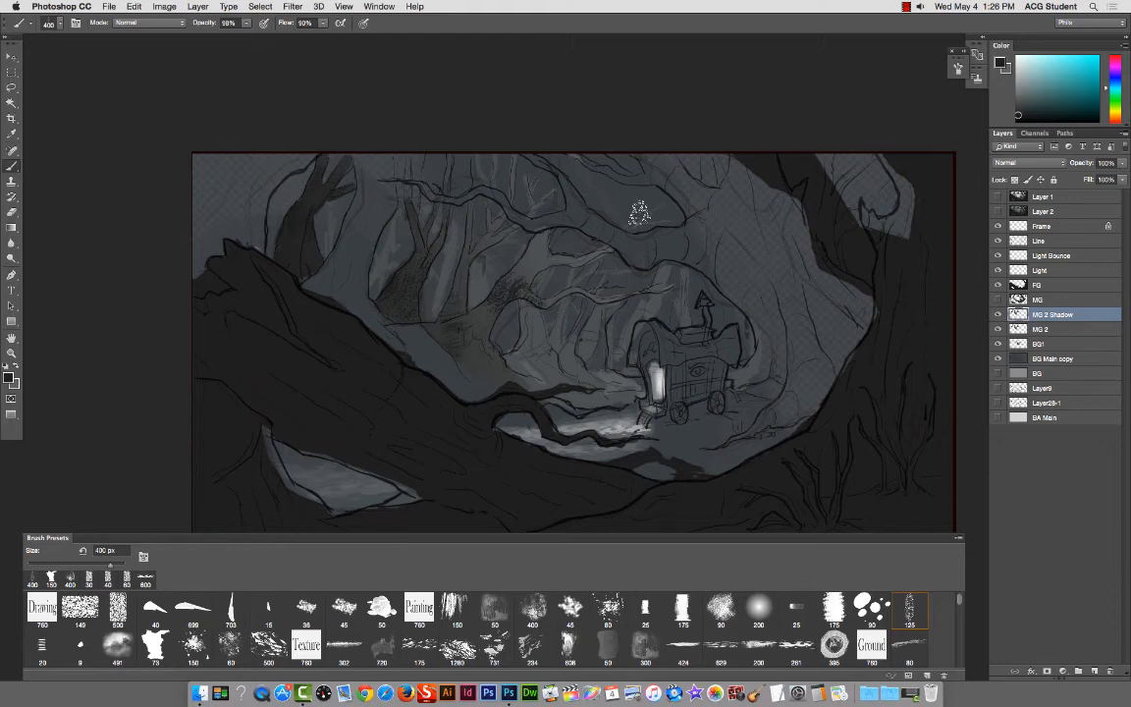
pyautogui.press('2')
pyautogui.press('3')
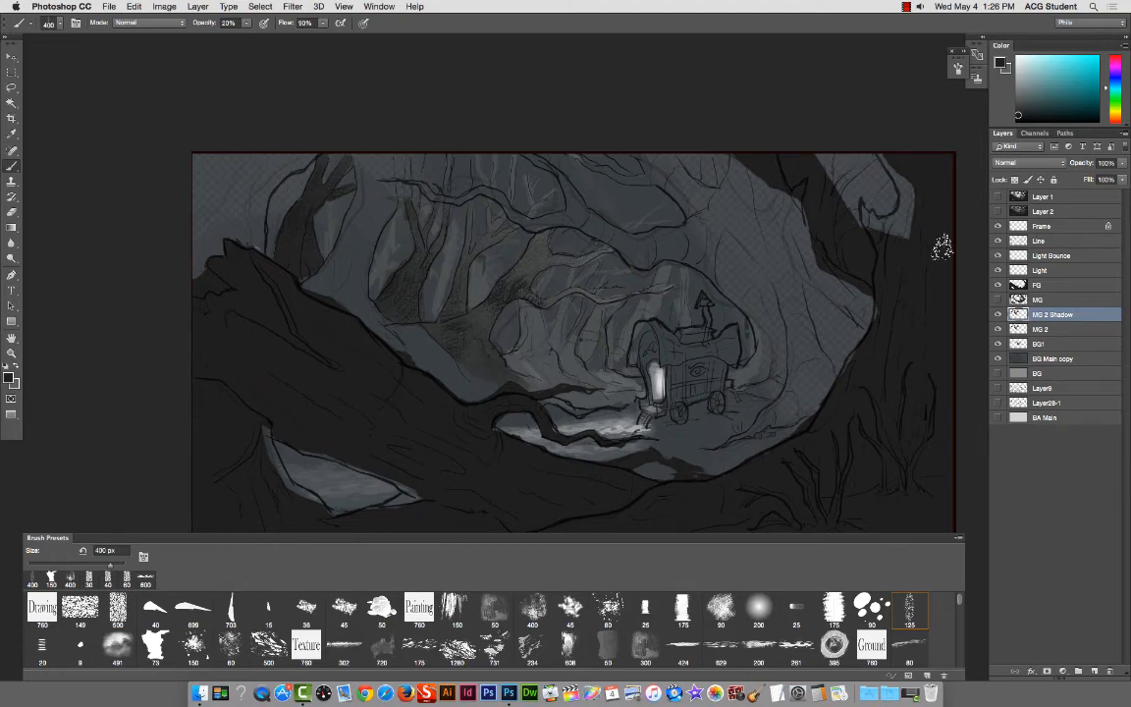
# Step: Compare the trees with and without the MG 2 Shadow layer, and lower that layer's opacity to 50%
pyautogui.click(998, 314)
pyautogui.click(998, 314)
pyautogui.click(998, 314)
pyautogui.click(999, 314)
pyautogui.click(998, 314)
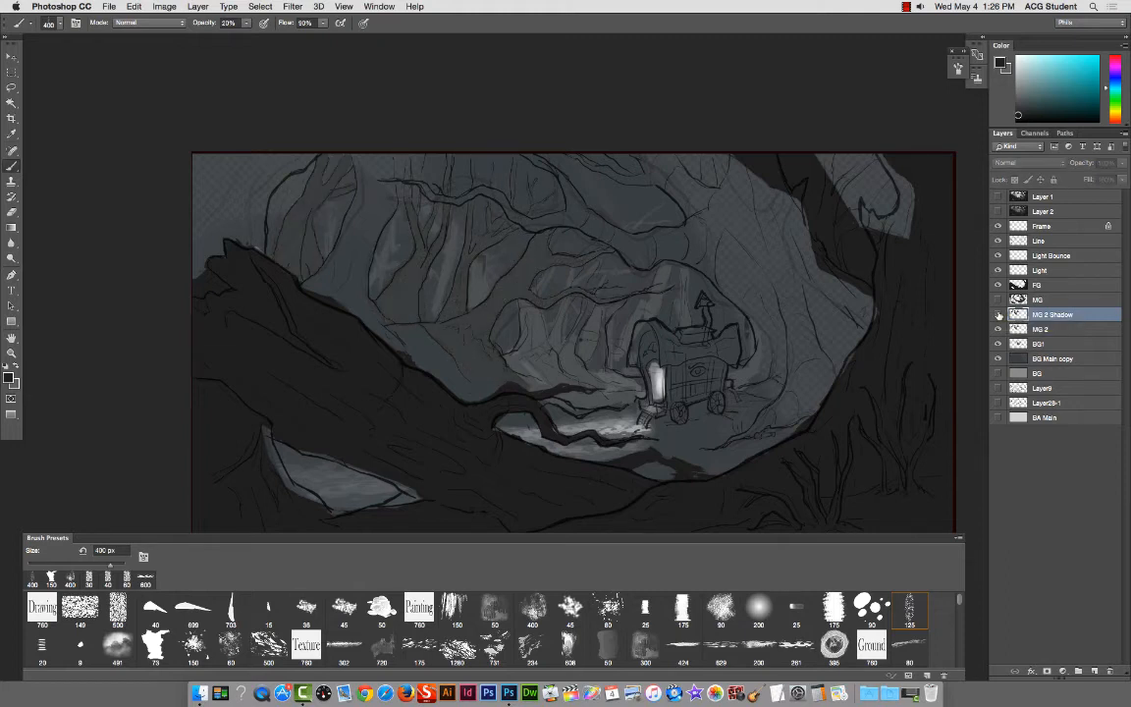
pyautogui.click(998, 314)
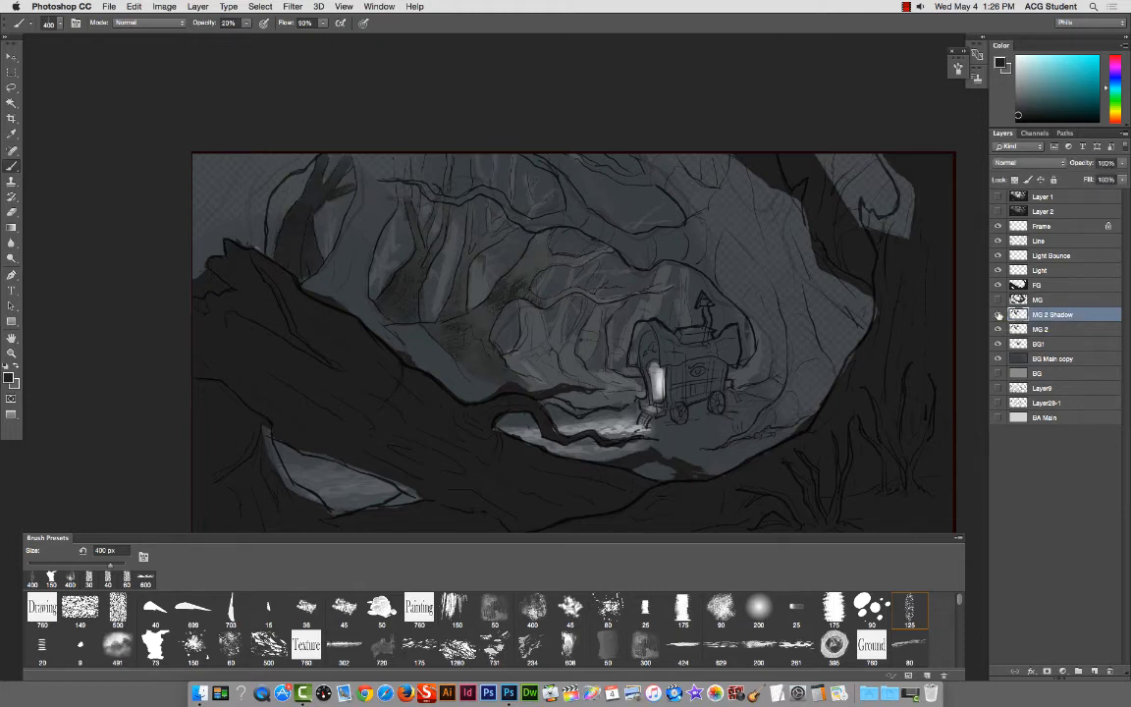
pyautogui.click(1124, 165)
pyautogui.moveTo(1115, 178); pyautogui.dragTo(1097, 182)
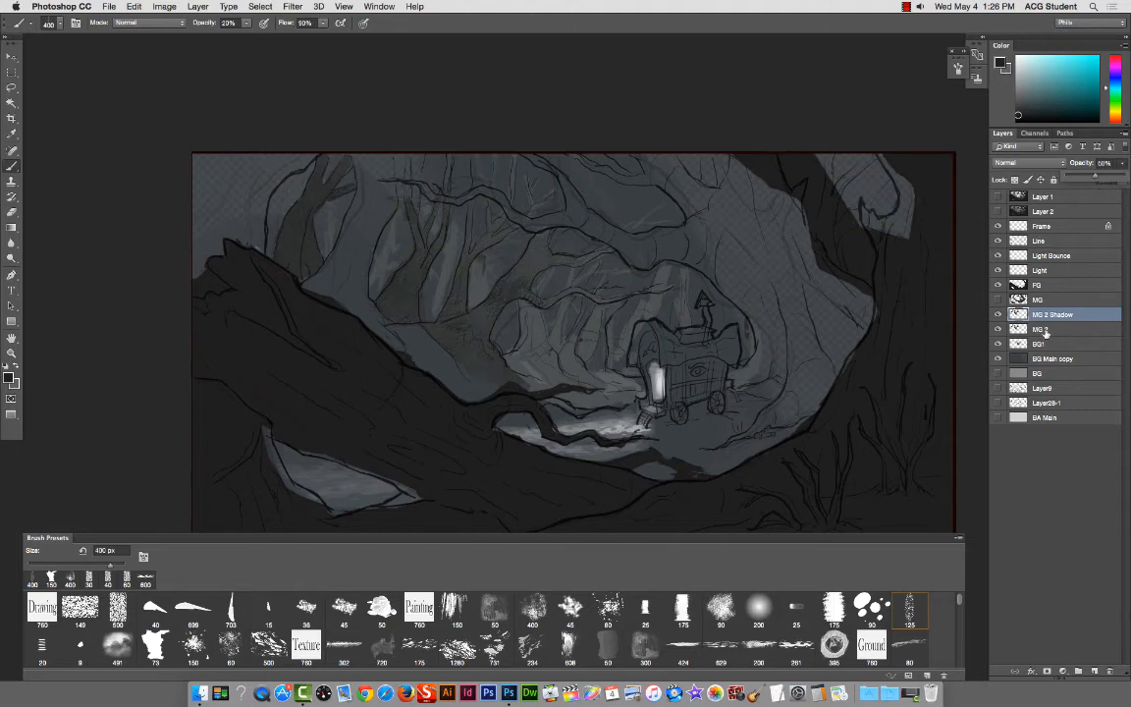
# Step: Pick the Light layer from the wagon's glowing doorway on the canvas and toggle its visibility to check its contents
pyautogui.rightClick(660, 382)
pyautogui.click(677, 384)
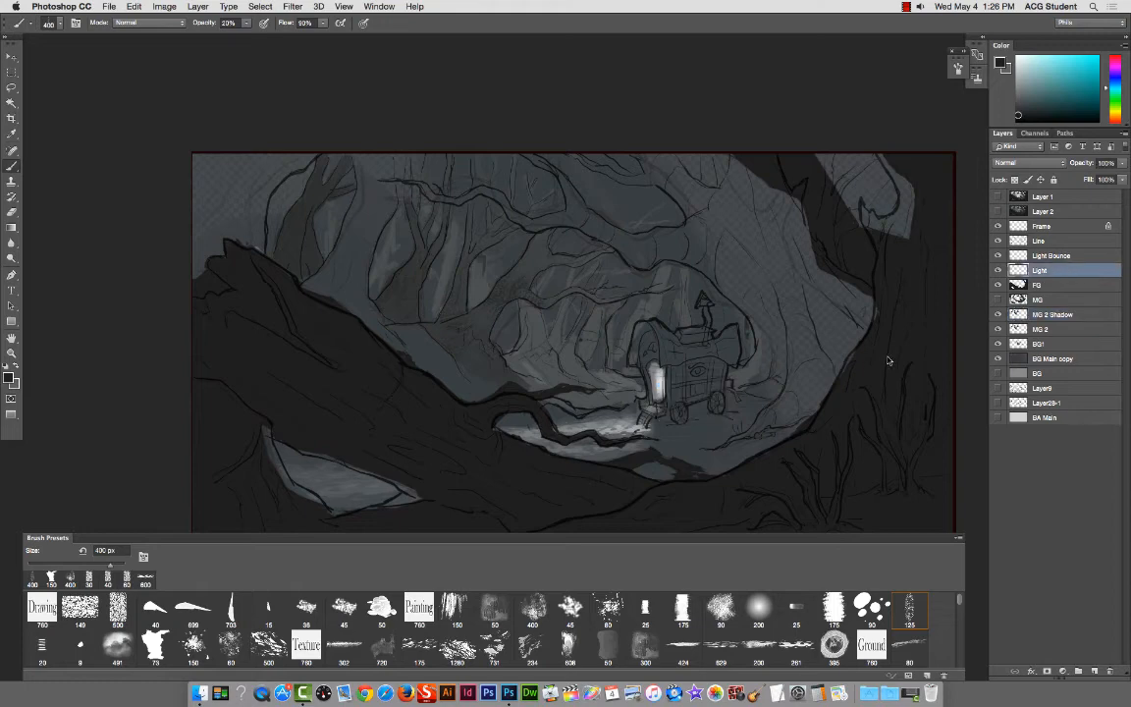
pyautogui.click(997, 271)
pyautogui.click(997, 271)
# Step: Choose the 175 px brush, reduce it to 45 px, and sample the light grey from the lit ground before the wagon
pyautogui.click(684, 607)
pyautogui.keyDown('alt'); pyautogui.click(612, 422); pyautogui.keyUp('alt')
pyautogui.press('[')
pyautogui.press('[')
pyautogui.press('[')
pyautogui.press('[')
pyautogui.press('[')
pyautogui.press('[')
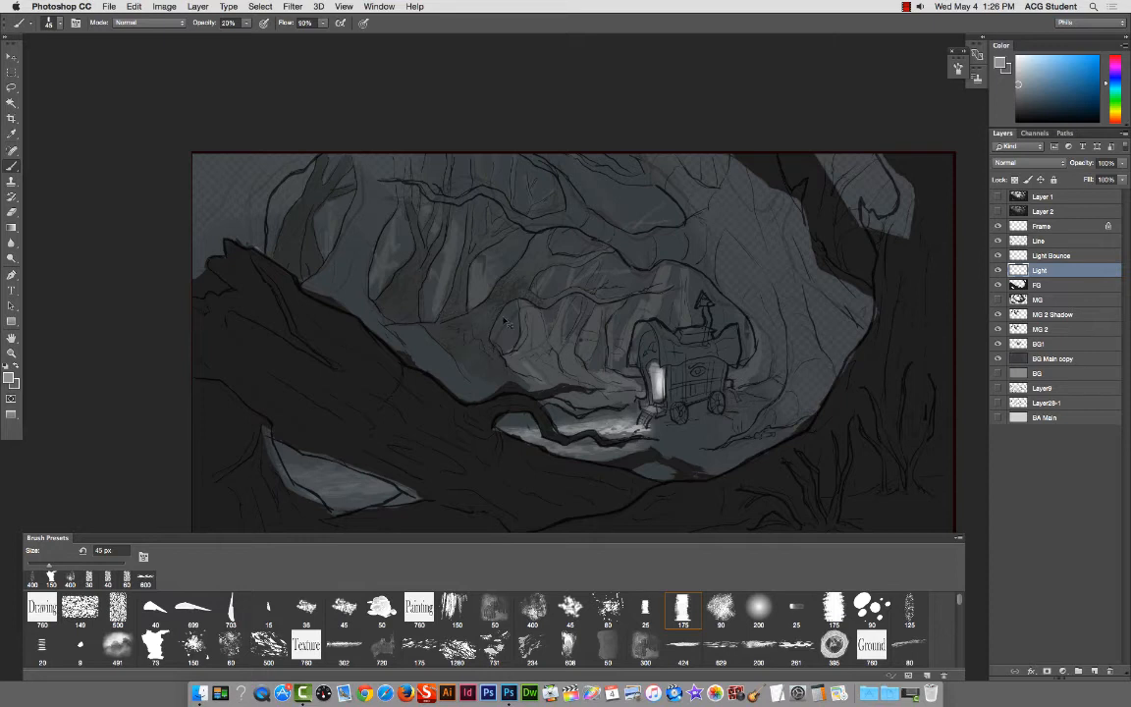
# Step: Pick the MG 2 tree layer from the canvas and load its painted tree shapes as a selection
pyautogui.rightClick(481, 316)
pyautogui.click(499, 318)
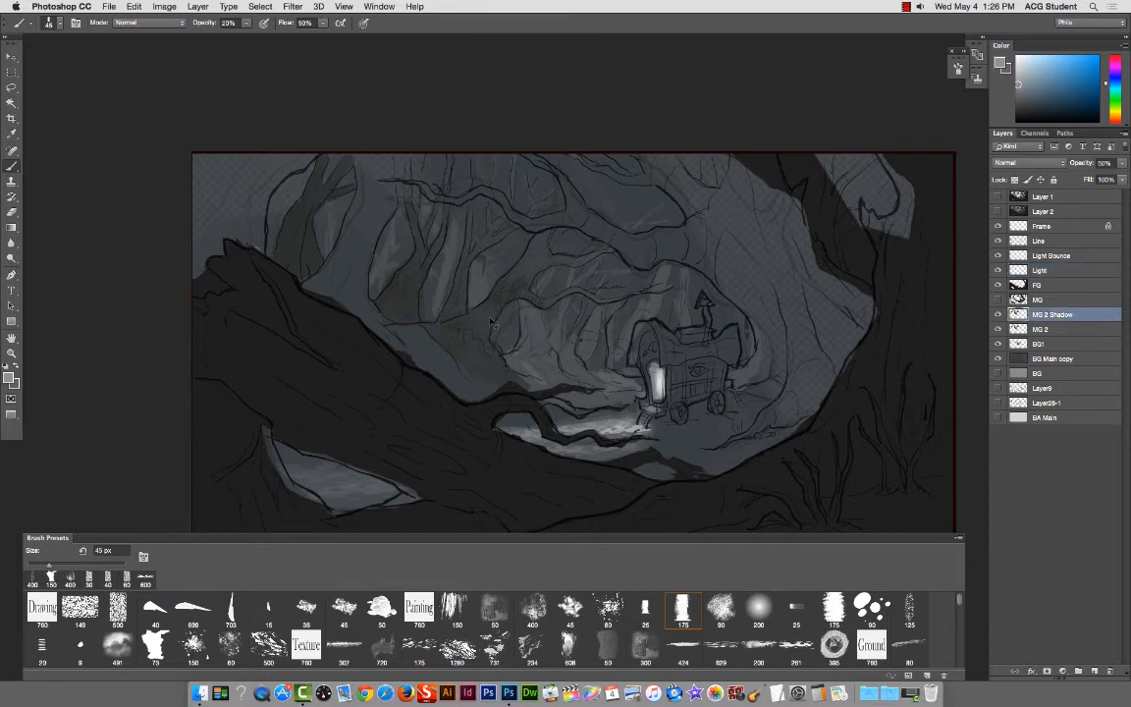
pyautogui.rightClick(487, 318)
pyautogui.click(504, 333)
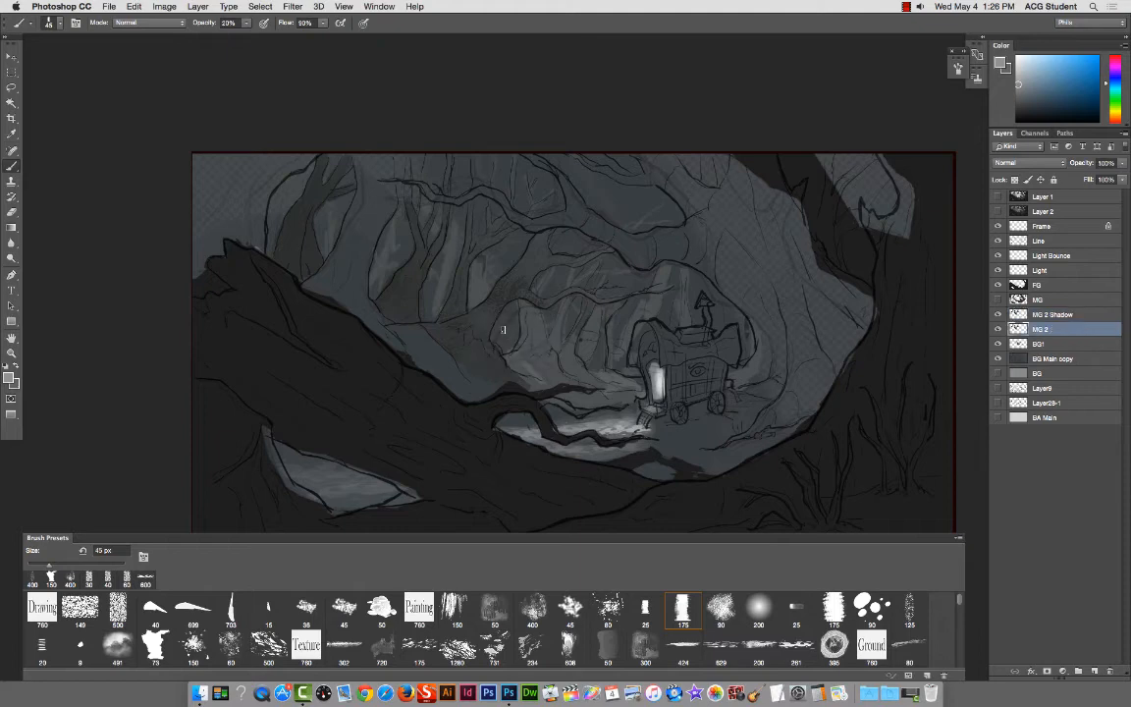
pyautogui.press('super+a')
pyautogui.press('v')
pyautogui.press('Up')
pyautogui.press('Down')
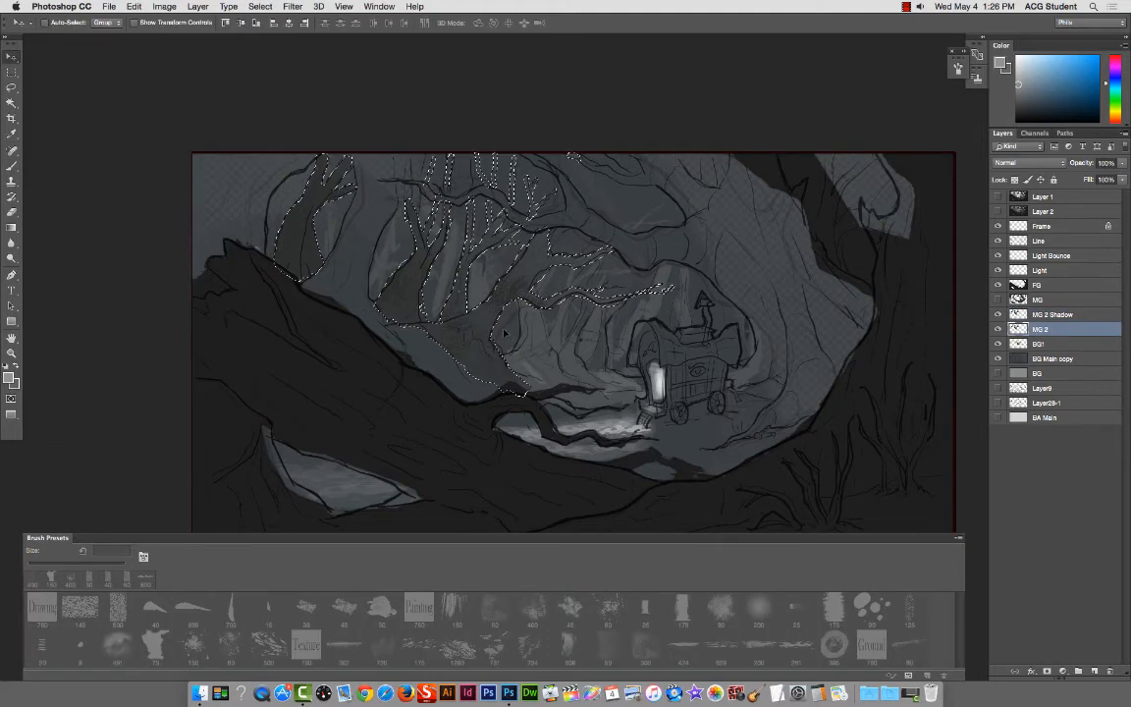
pyautogui.moveTo(502, 330); pyautogui.dragTo(675, 343)
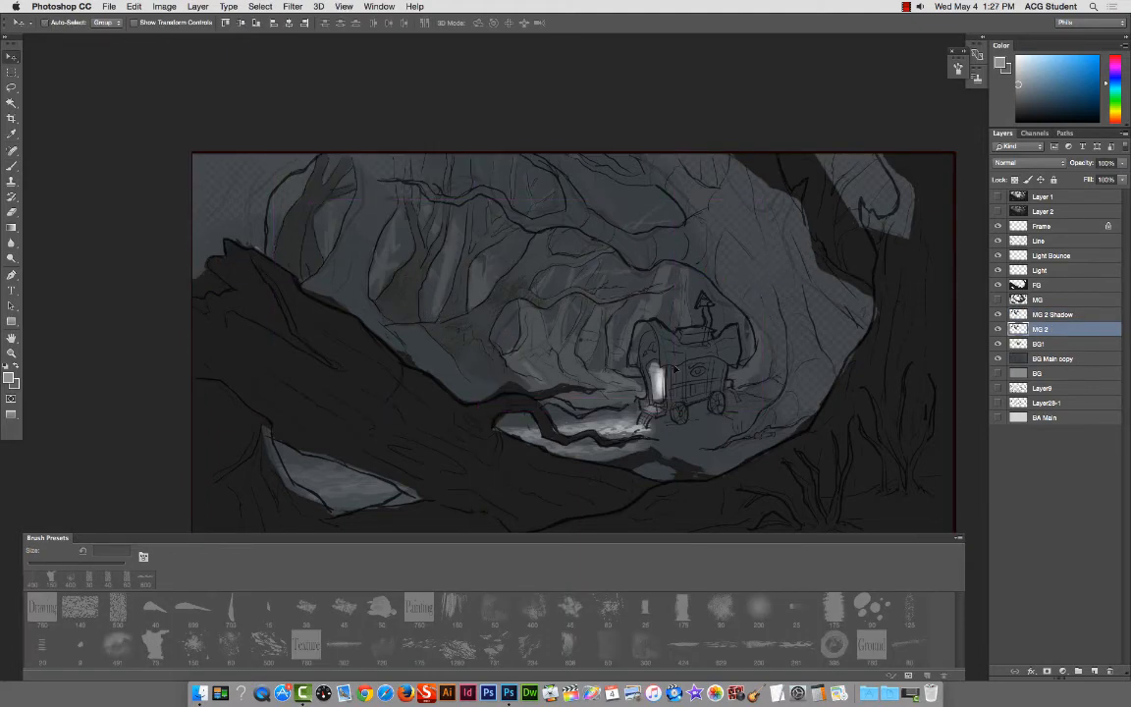
# Step: On the Light Bounce layer, brush a soft glow onto the selected trees' wagon-facing edges with the soft 200 px brush, reduced to 90 px
pyautogui.click(1048, 270)
pyautogui.click(1045, 255)
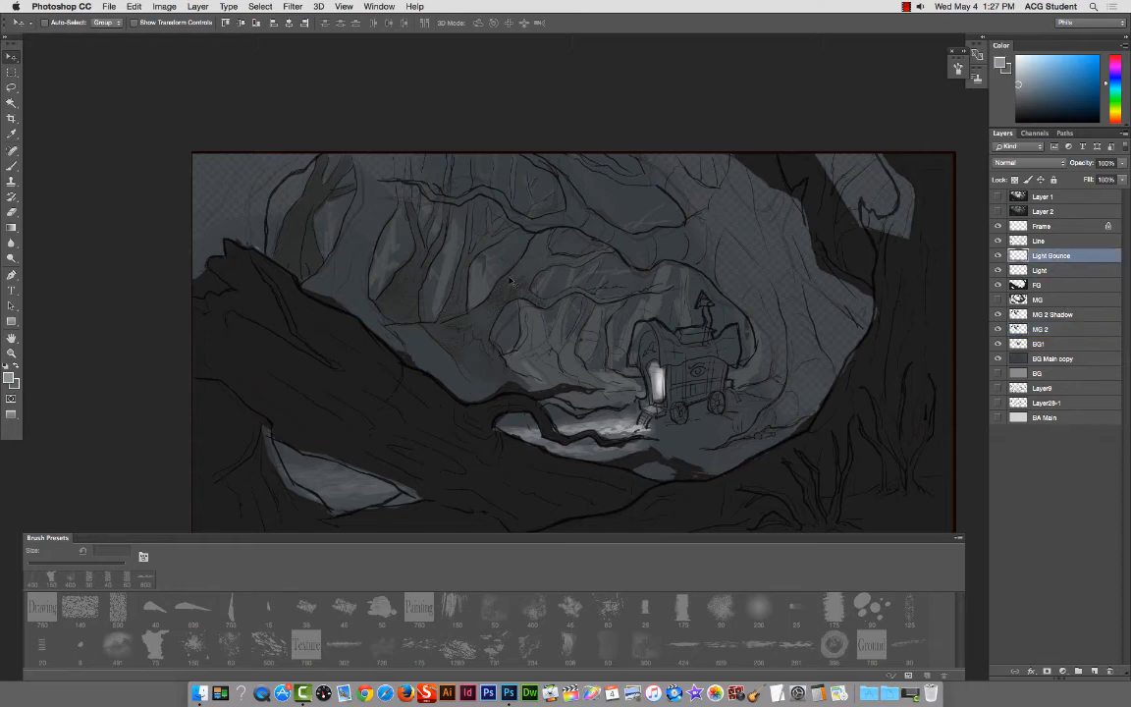
pyautogui.press('b')
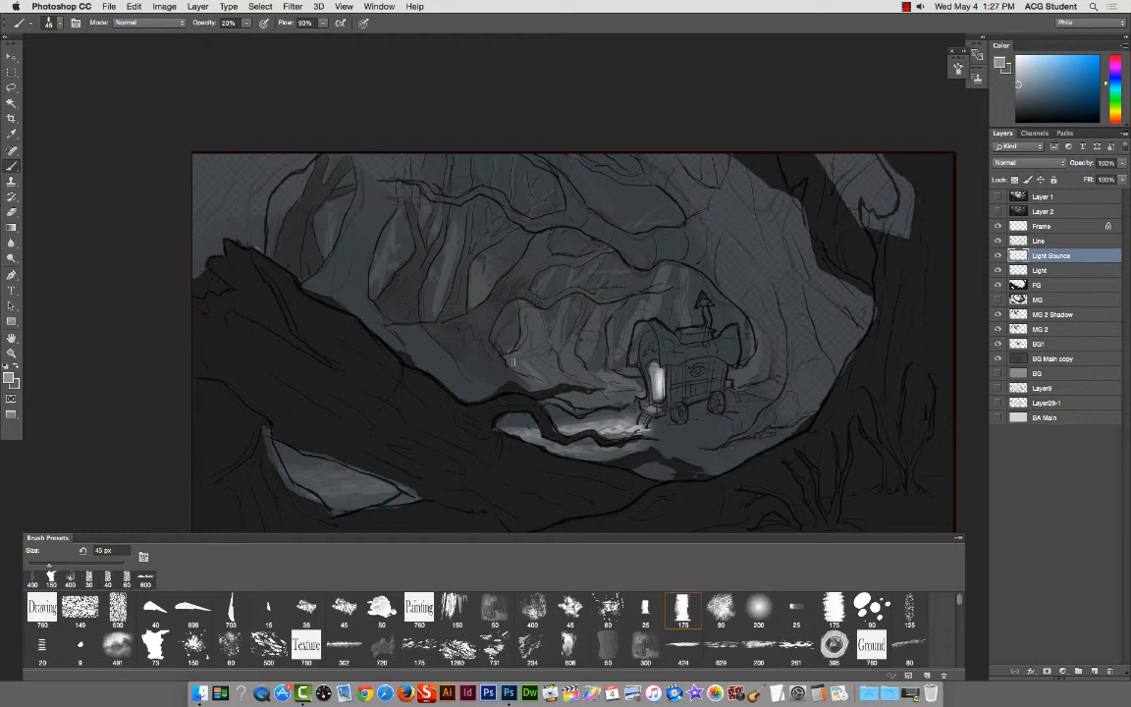
pyautogui.click(758, 609)
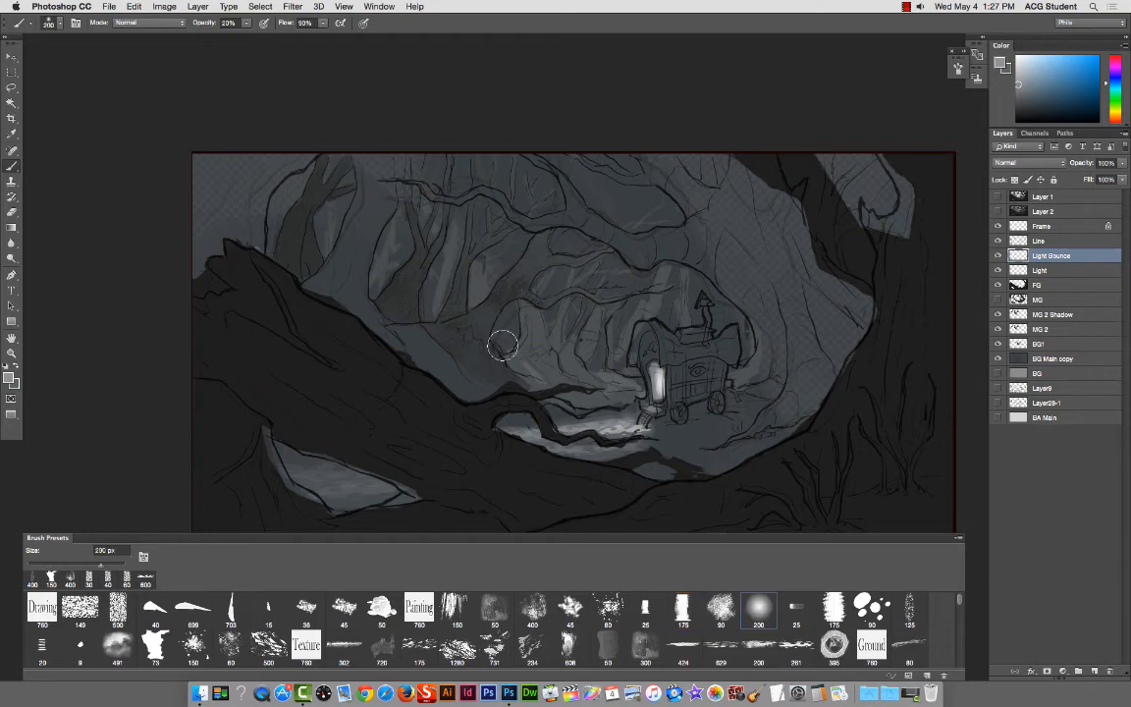
pyautogui.moveTo(503, 348)
pyautogui.mouseDown()
pyautogui.moveTo(516, 306)
pyautogui.moveTo(497, 339)
pyautogui.moveTo(504, 348)
pyautogui.moveTo(502, 322)
pyautogui.moveTo(557, 294)
pyautogui.moveTo(597, 299)
pyautogui.moveTo(519, 315)
pyautogui.moveTo(492, 275)
pyautogui.mouseUp()
pyautogui.press('[')
pyautogui.press('[')
pyautogui.press('[')
pyautogui.press('[')
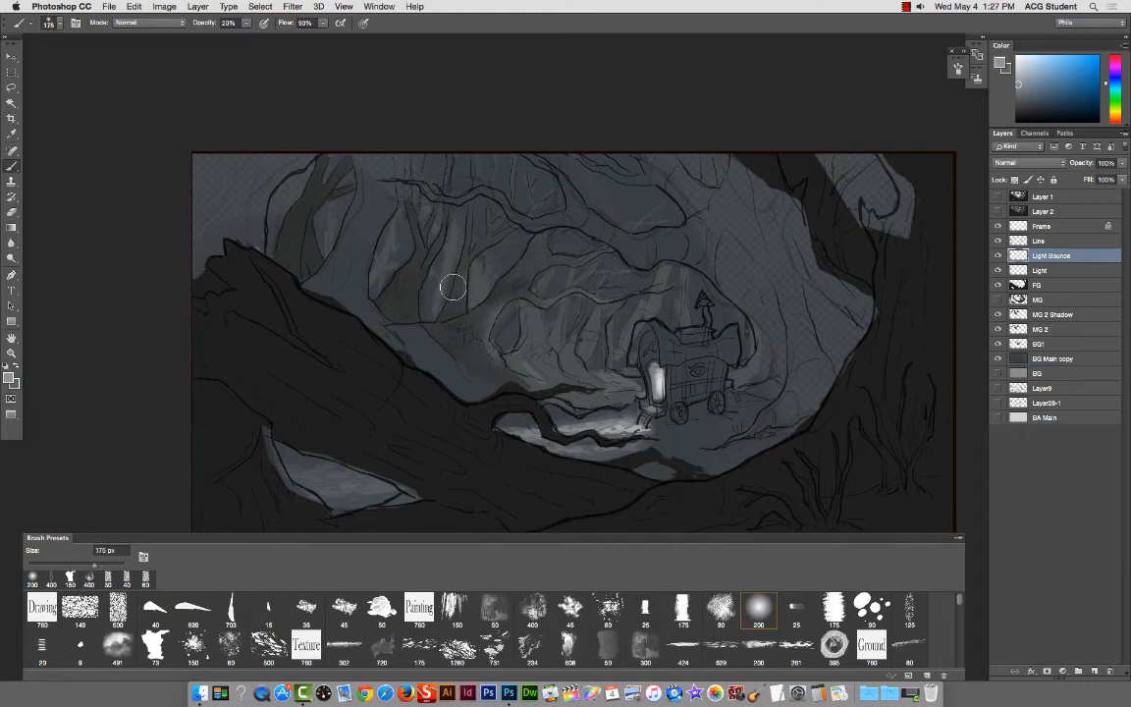
pyautogui.press('[')
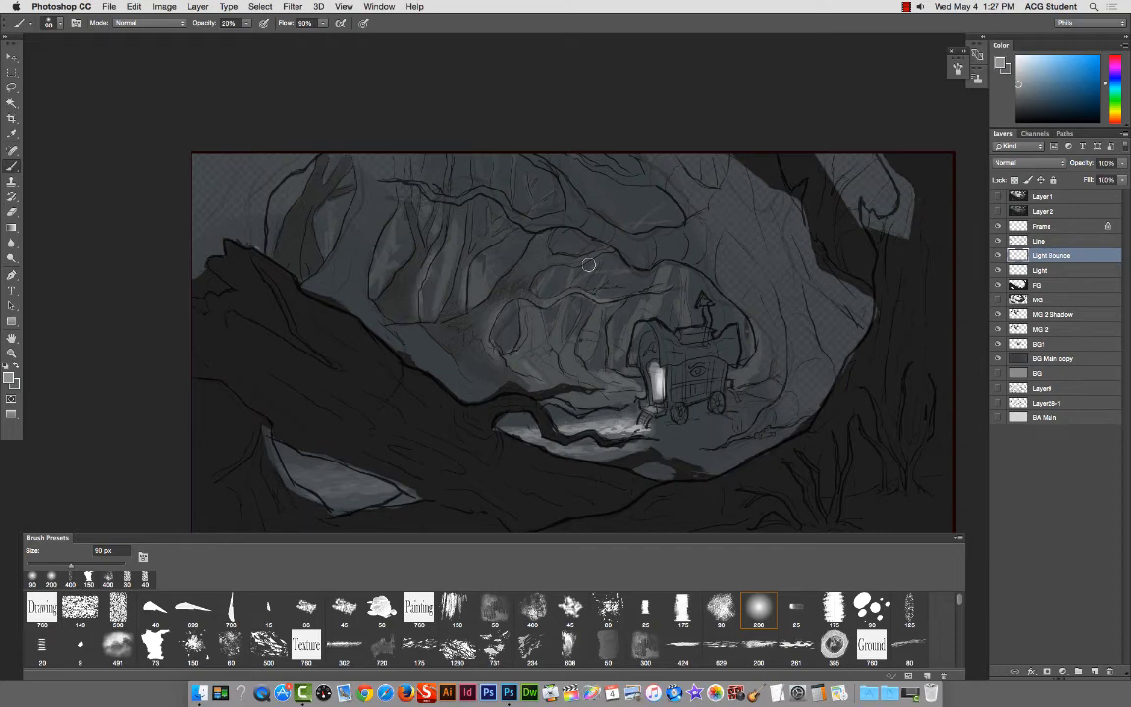
# Step: Paint crisper bounce light along the selected trunks and branch with the 175 px brush reduced to 80 px, using 70% and then 20% opacity
pyautogui.click(682, 608)
pyautogui.press('[')
pyautogui.press('[')
pyautogui.press('[')
pyautogui.press('[')
pyautogui.press('[')
pyautogui.press('super+h')
pyautogui.press('super+h')
pyautogui.press('super+h')
pyautogui.press('super+h')
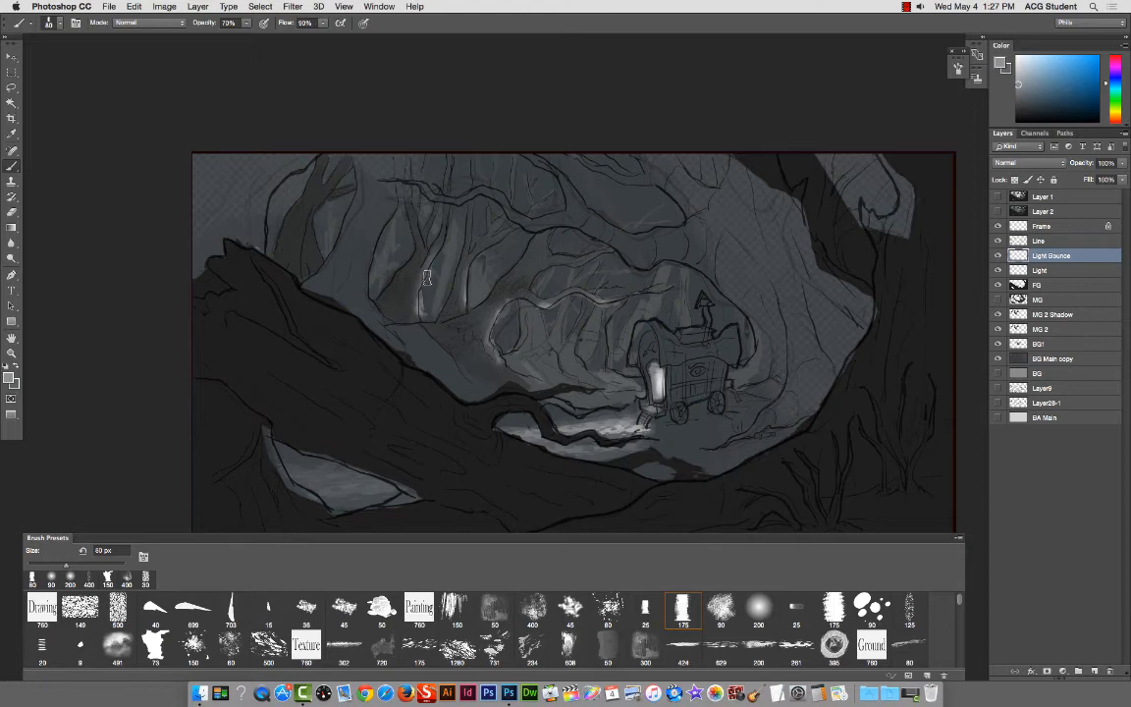
pyautogui.press('2')
# Step: Compare the scene with and without the Light Bounce layer
pyautogui.click(998, 255)
pyautogui.click(998, 255)
pyautogui.click(998, 256)
pyautogui.click(998, 255)
# Step: Pick the BG1 layer from the distant trees on the canvas and darken its midtones slightly with Levels
pyautogui.rightClick(513, 324)
pyautogui.click(539, 331)
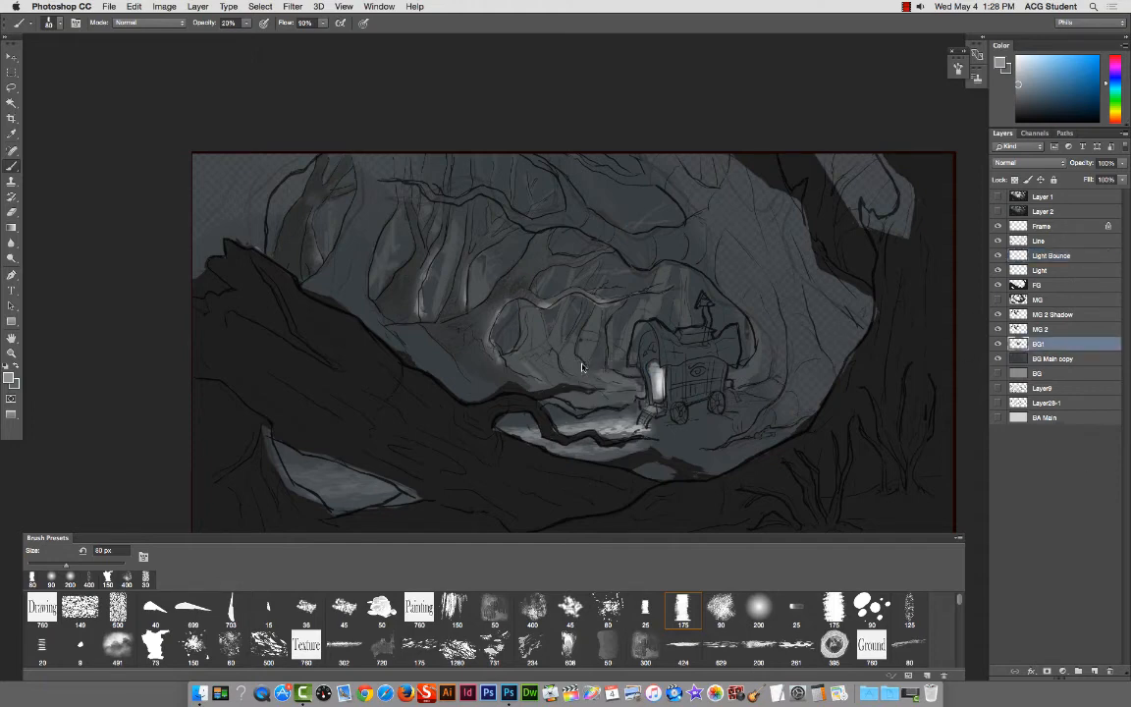
pyautogui.hotkey('ctrl', 'l')
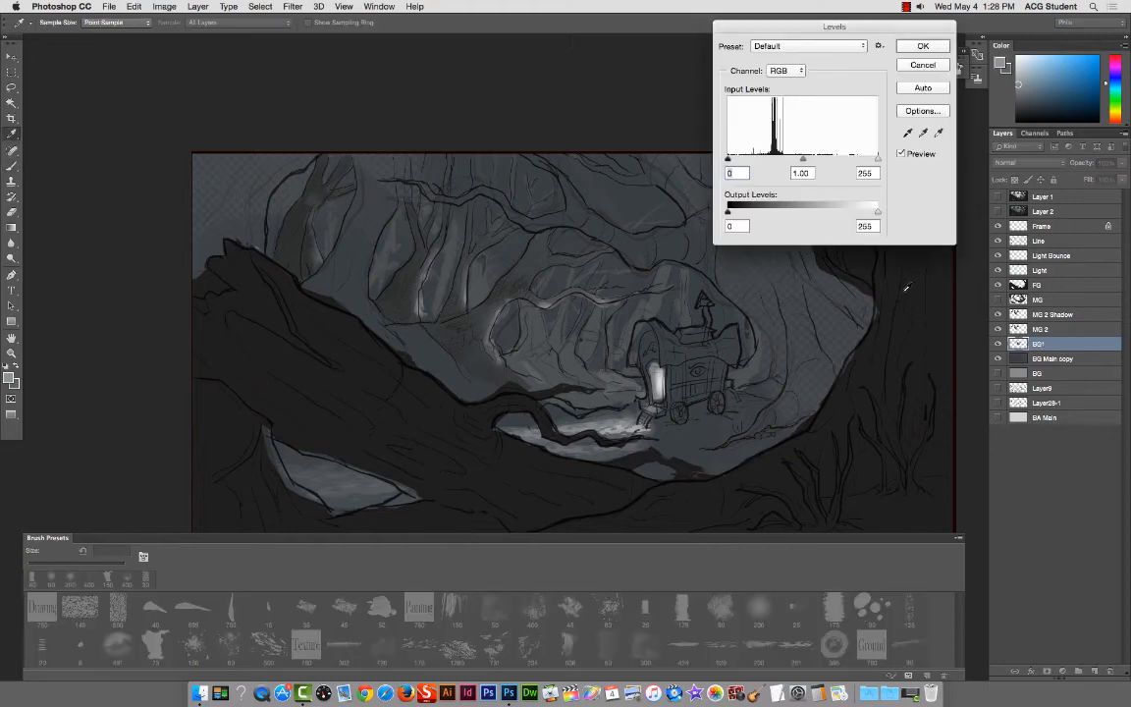
pyautogui.moveTo(802, 159); pyautogui.dragTo(806, 166)
pyautogui.click(923, 47)
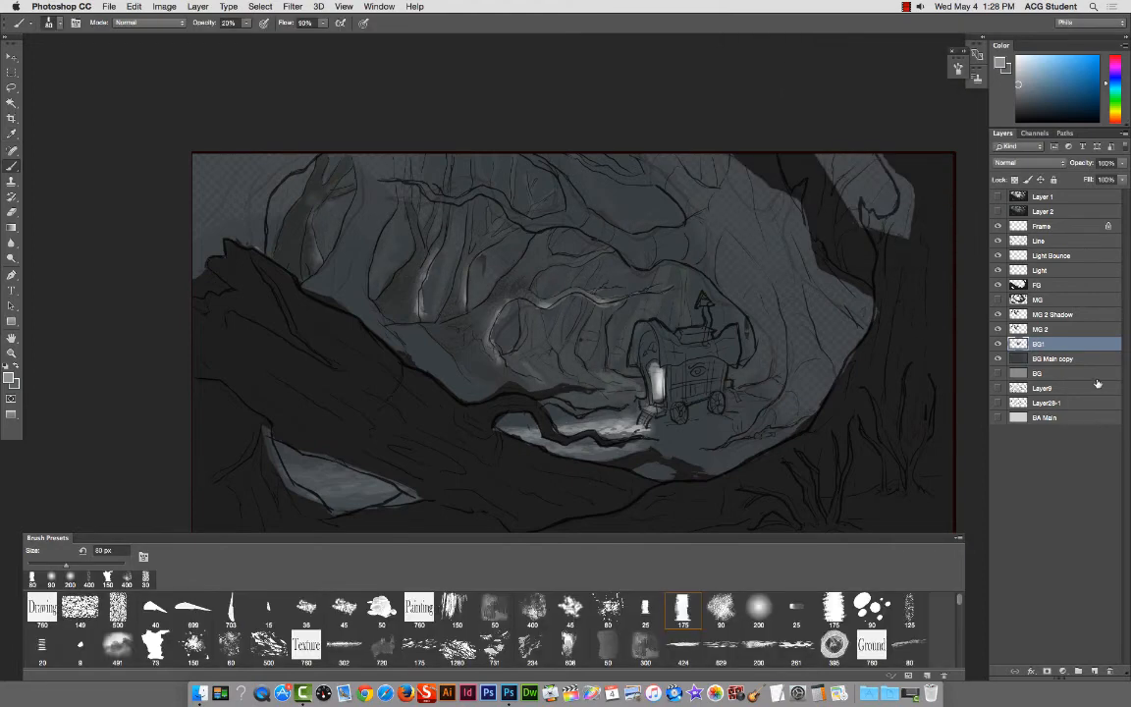
# Step: Darken the BG Main copy layer with Levels by setting the midtone input to 0.91
pyautogui.click(1062, 359)
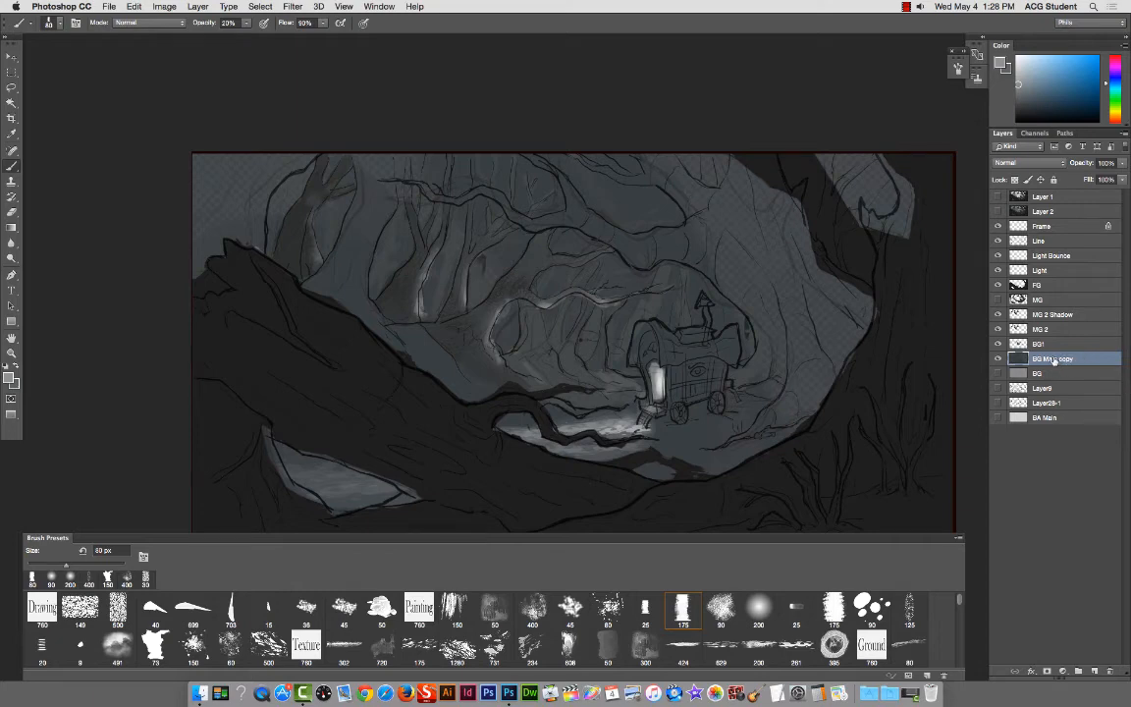
pyautogui.press('super+l')
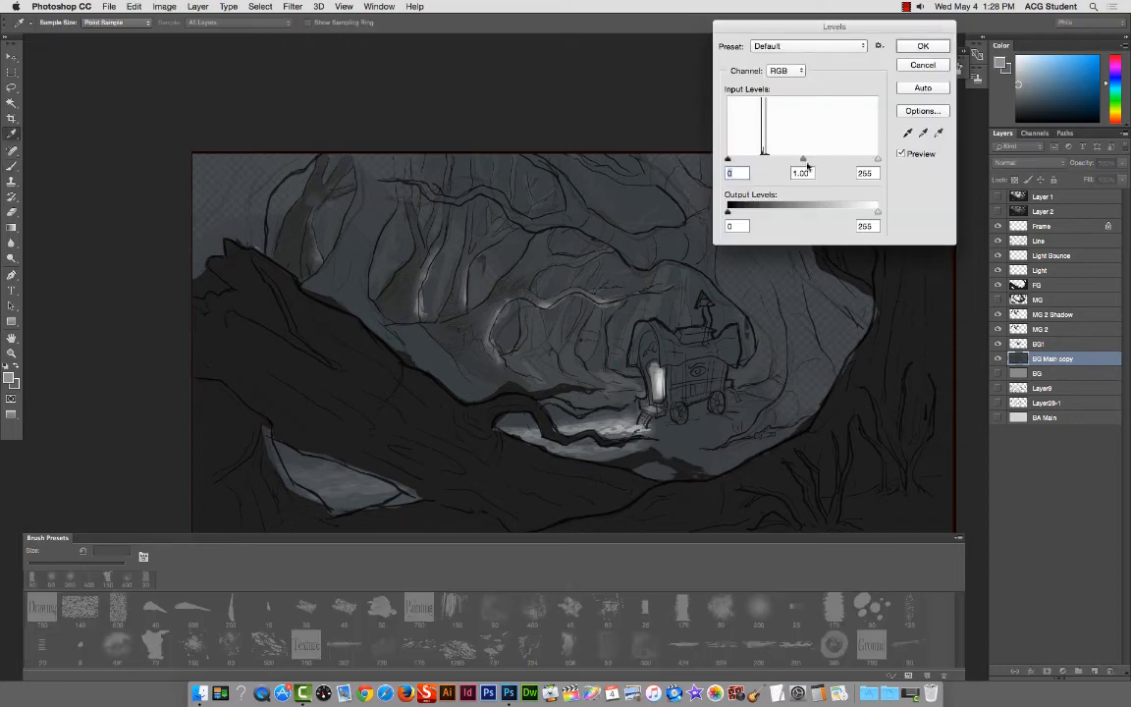
pyautogui.moveTo(802, 160); pyautogui.dragTo(808, 160)
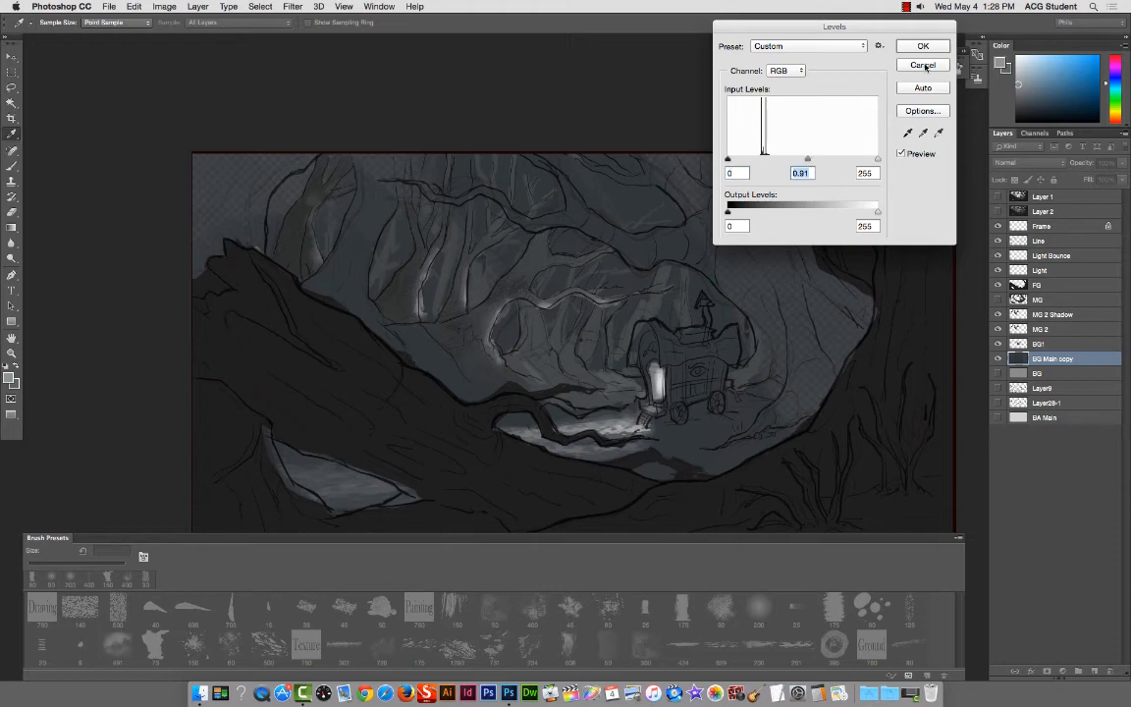
pyautogui.click(923, 48)
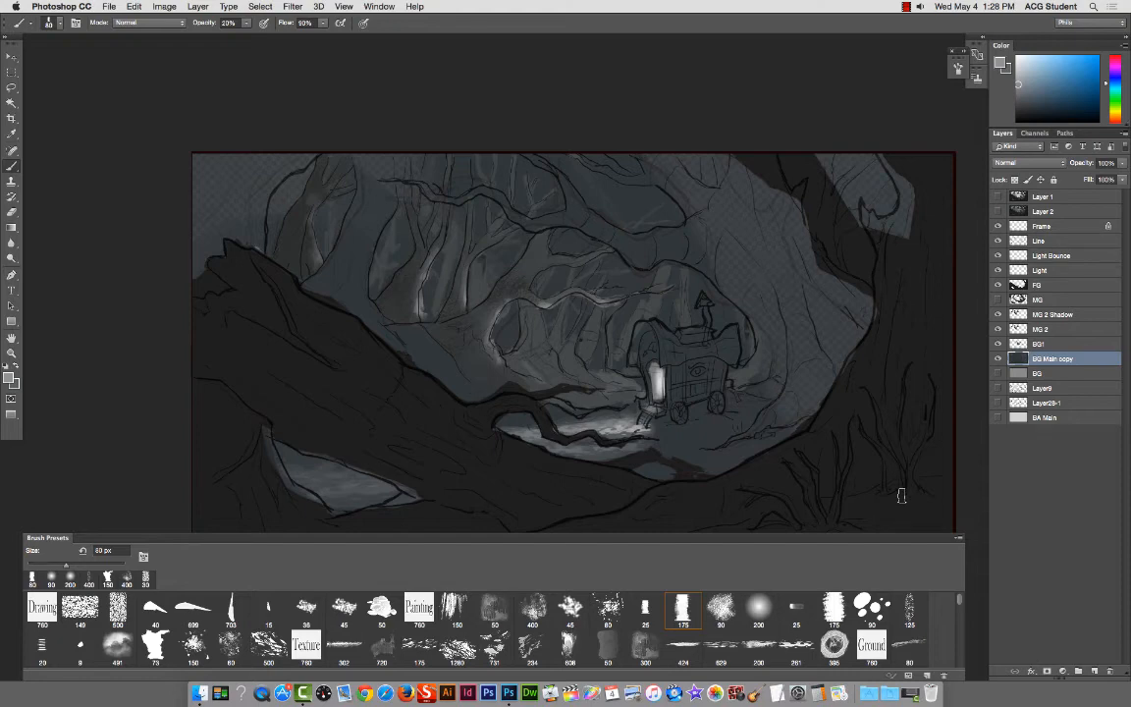
# Step: Add a new layer above Light Bounce and paint light accents on the branches and trunks with the brush reduced to 60 and 50 px
pyautogui.click(1037, 269)
pyautogui.click(1032, 258)
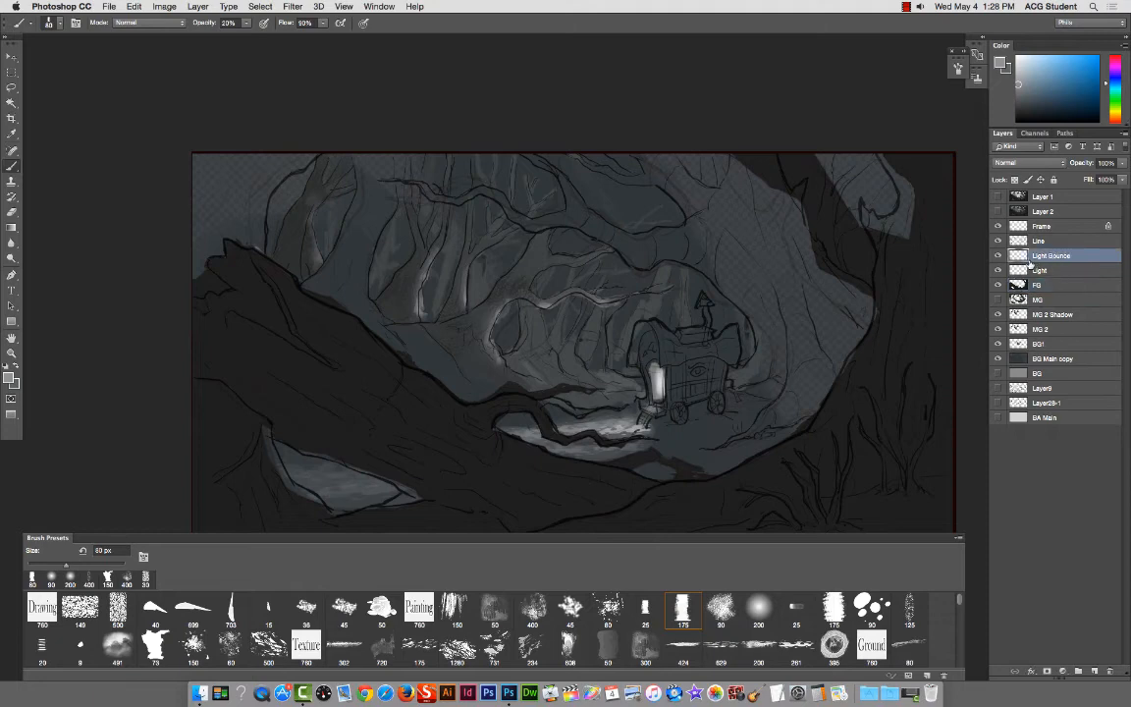
pyautogui.press('super+shift+n')
pyautogui.press('Return')
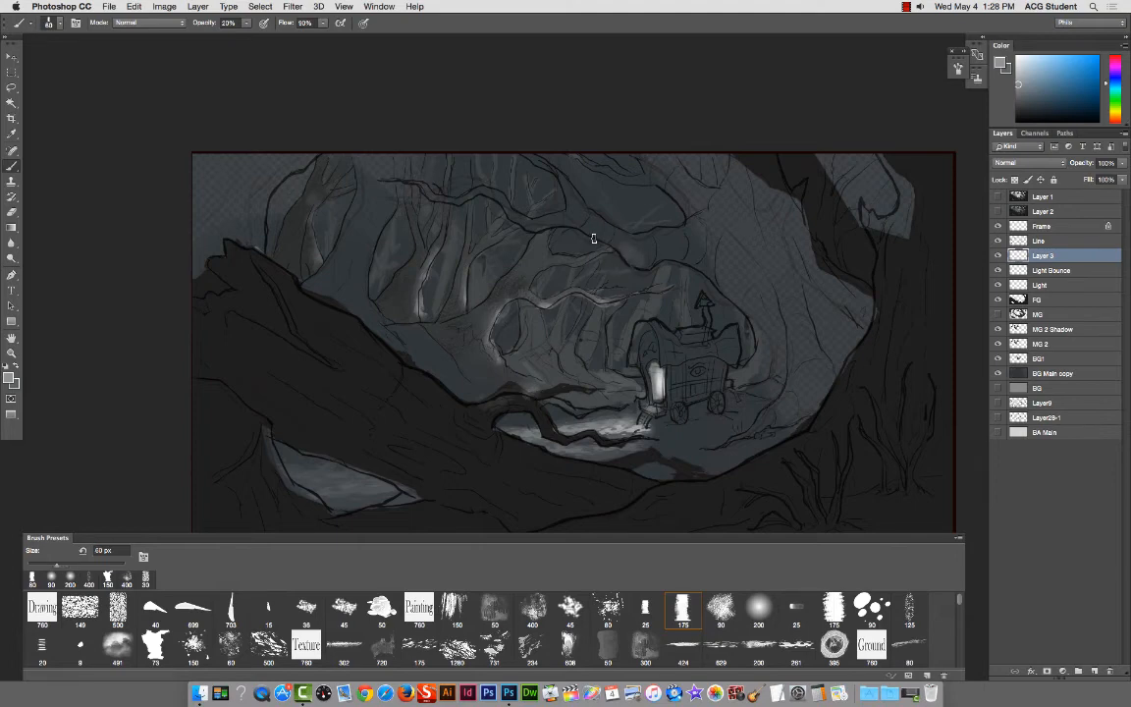
pyautogui.click(528, 226)
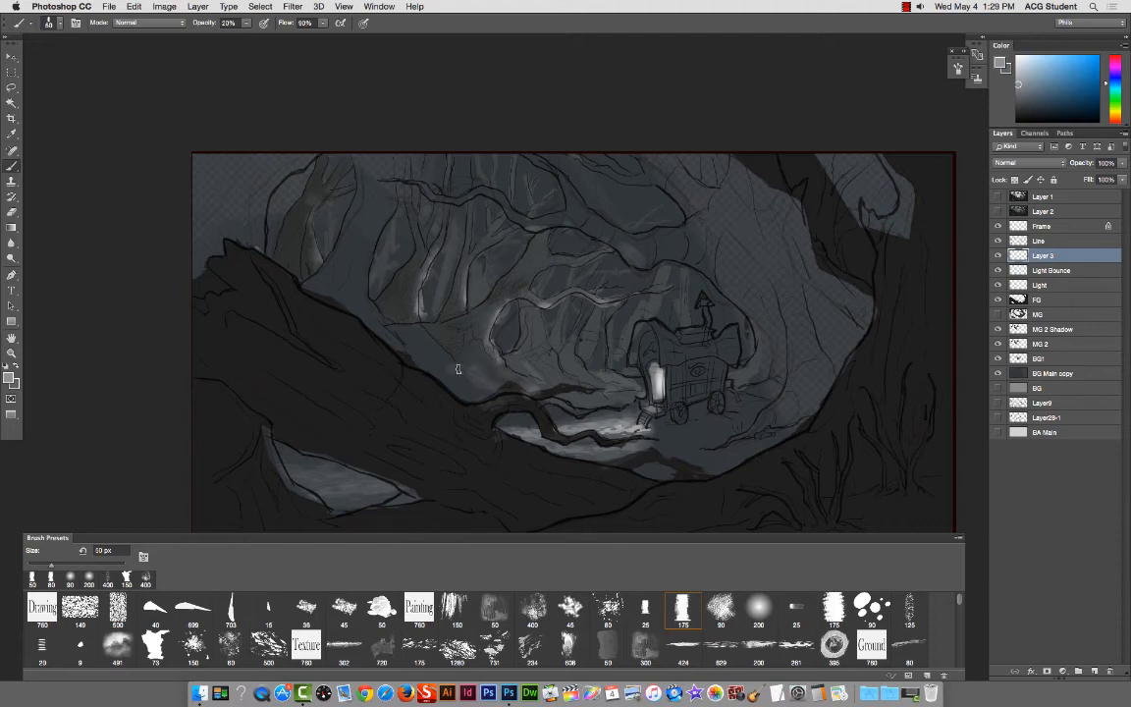
# Step: Streak light across the forest ground toward the wagon with the streaky 200 px ground brush at 70% opacity, reducing it to 125 px
pyautogui.press(']')
pyautogui.press(']')
pyautogui.press(']')
pyautogui.press(']')
pyautogui.press(']')
pyautogui.press(']')
pyautogui.press(']')
pyautogui.press(']')
pyautogui.press(']')
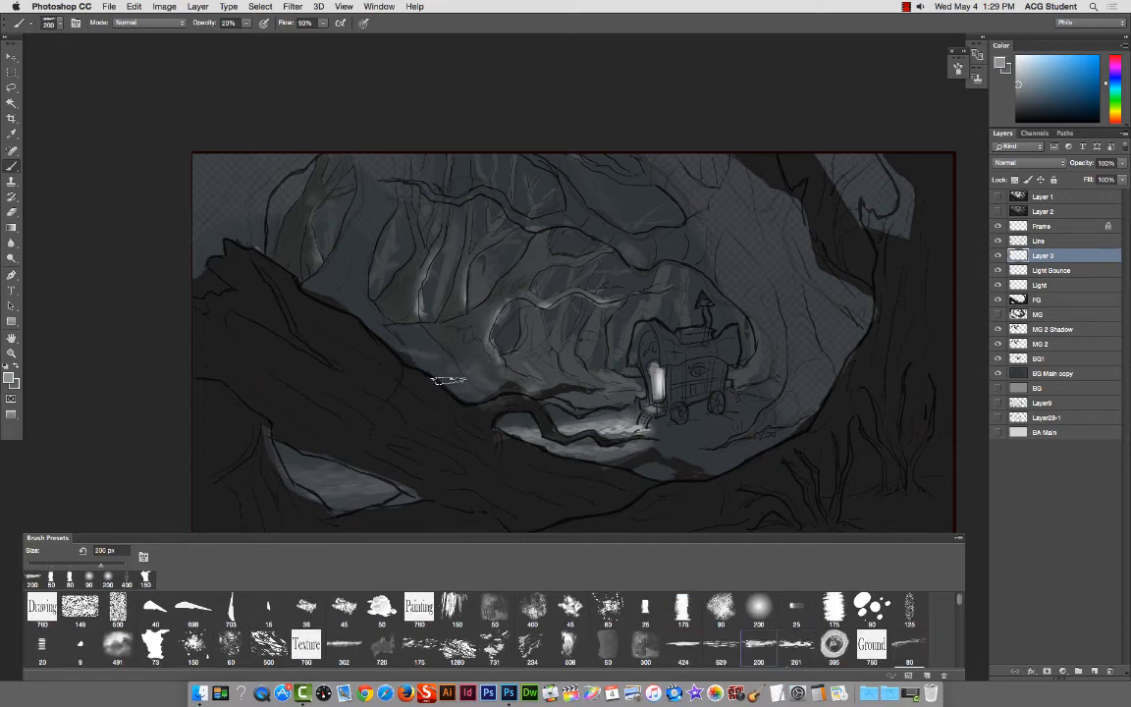
pyautogui.press('7')
pyautogui.press('3')
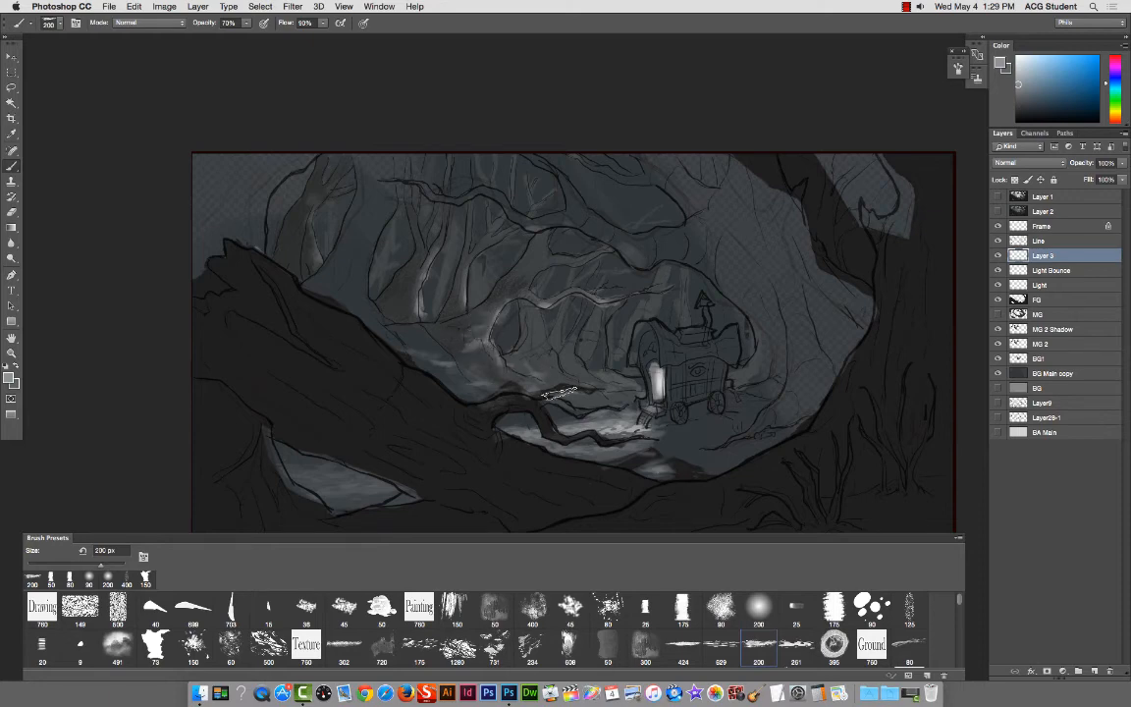
pyautogui.press('[')
pyautogui.press('[')
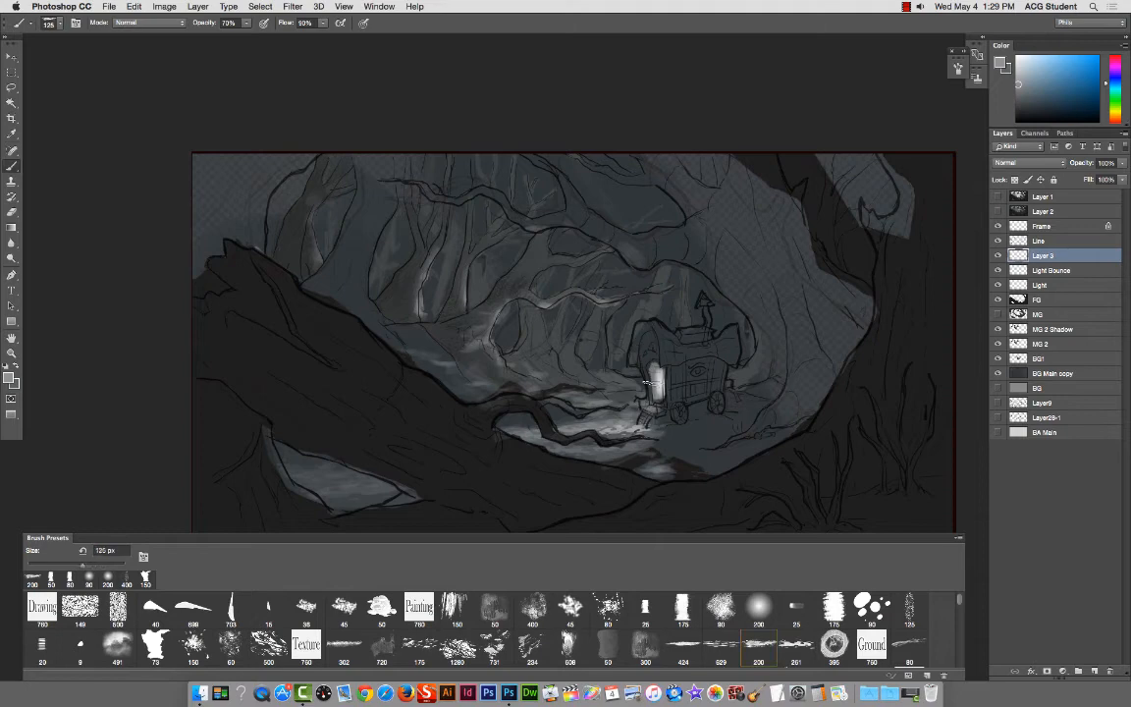
# Step: Reduce the brush to 70 px, light the wagon's front arch, and shade around its doorway with a sampled dark tone
pyautogui.press('[')
pyautogui.press('[')
pyautogui.press('[')
pyautogui.press('[')
pyautogui.press('[')
pyautogui.moveTo(632, 355); pyautogui.dragTo(631, 359)
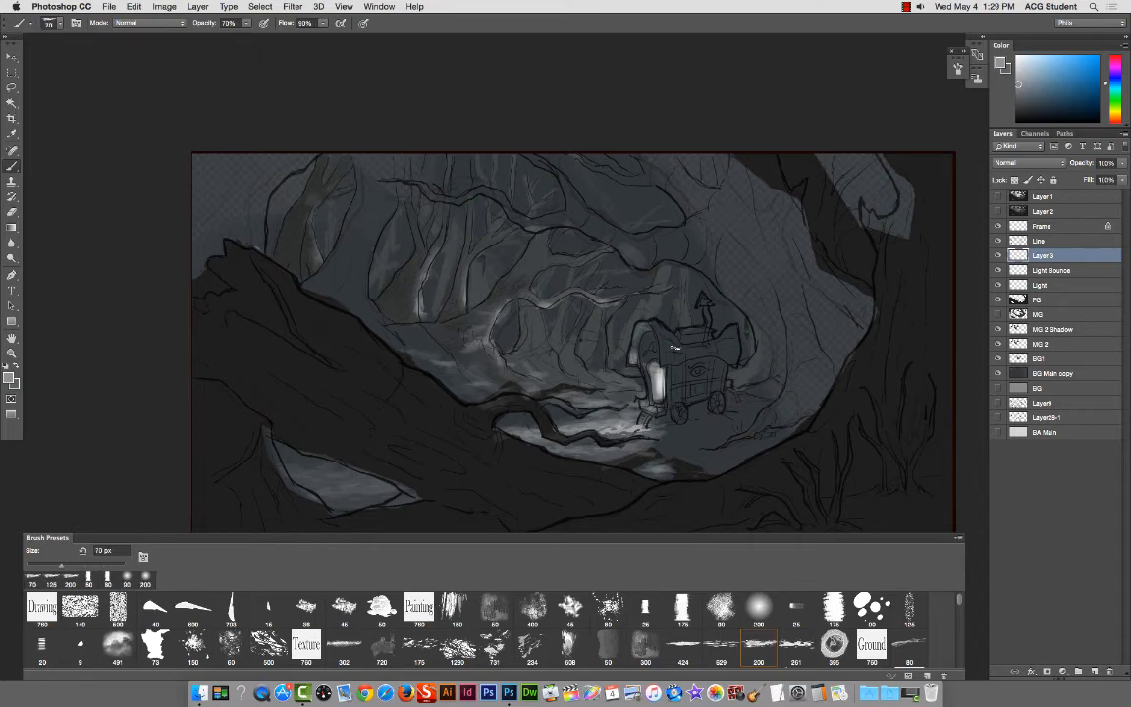
pyautogui.keyDown('alt'); pyautogui.click(538, 402); pyautogui.keyUp('alt')
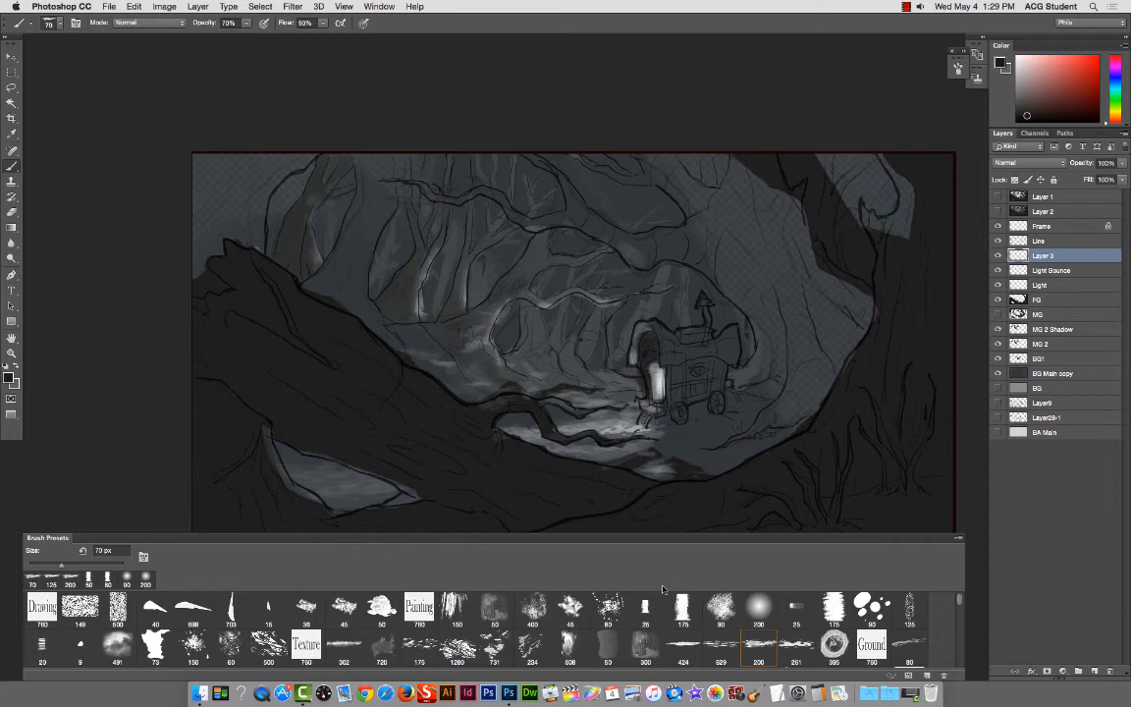
# Step: Try the new highlight layer at 65% opacity and restore it to 100%
pyautogui.click(1122, 164)
pyautogui.moveTo(1121, 178); pyautogui.dragTo(1104, 183)
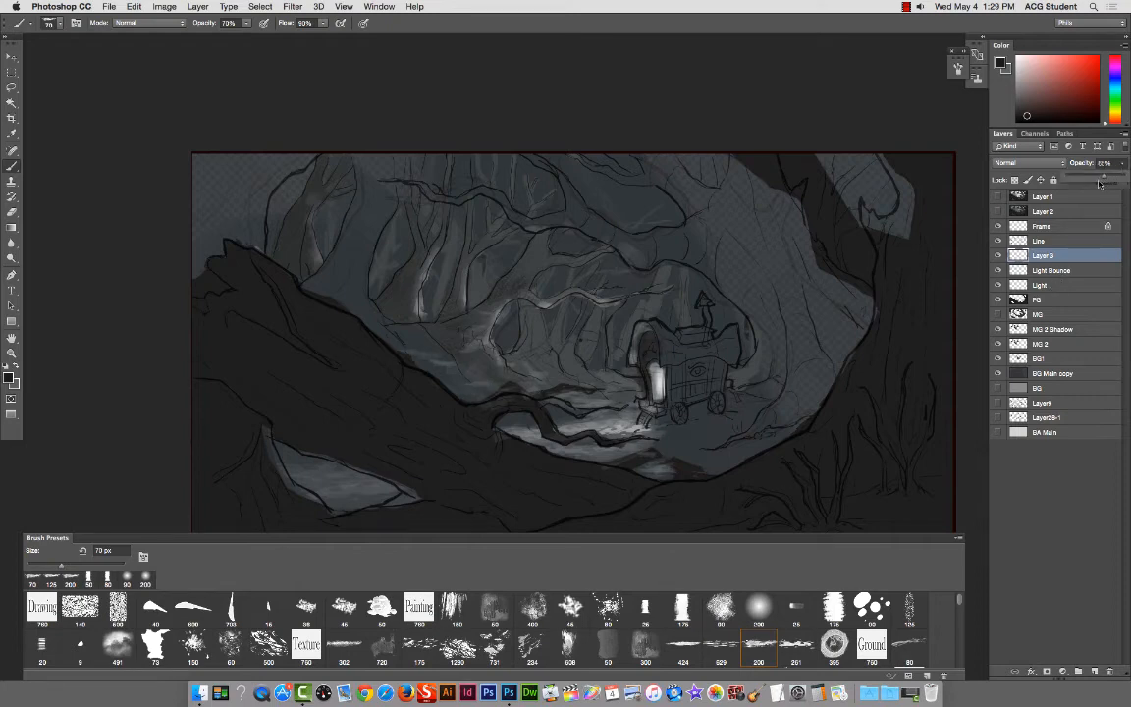
pyautogui.click(1098, 182)
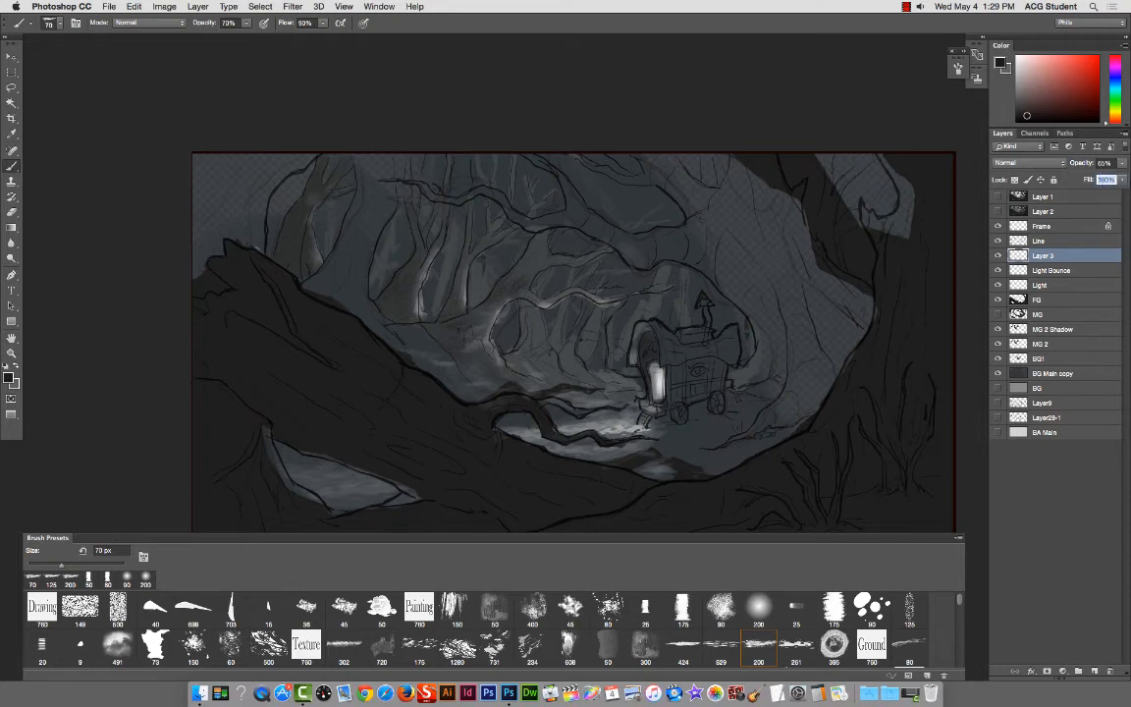
pyautogui.click(1122, 163)
pyautogui.moveTo(1104, 179); pyautogui.dragTo(1125, 180)
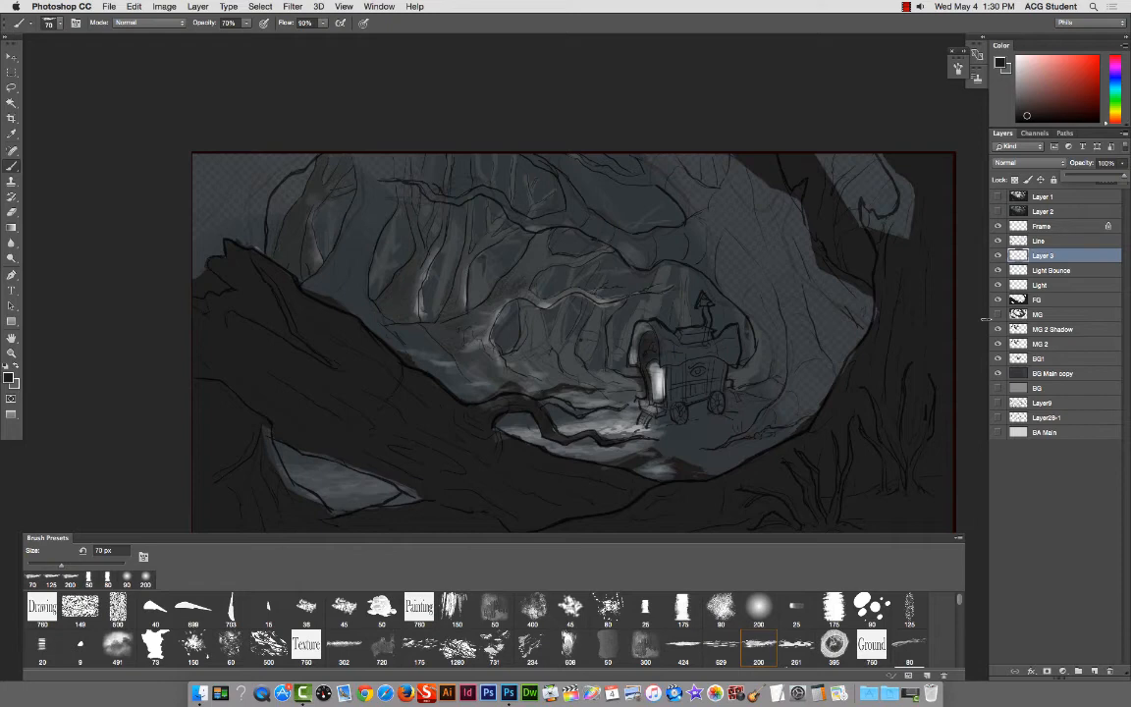
# Step: Undo the last dark strokes around the wagon's doorway and compare the scene with and without the highlight layer
pyautogui.press('super+alt+z')
pyautogui.press('super+alt+z')
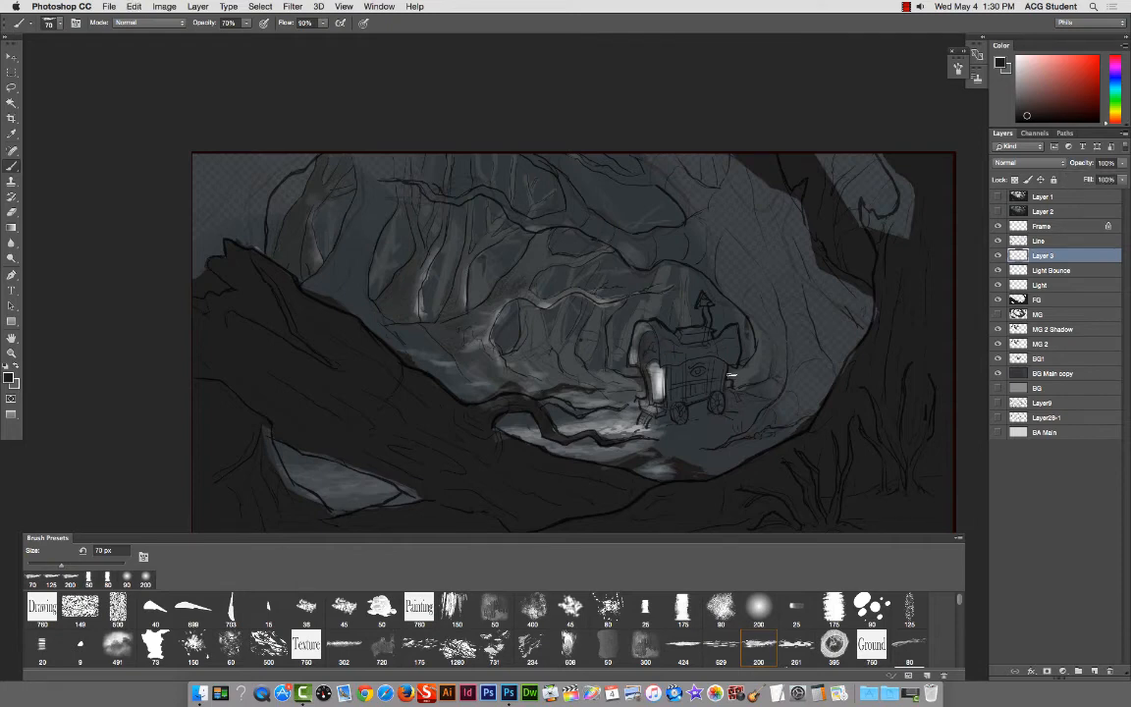
pyautogui.click(998, 256)
pyautogui.click(998, 255)
# Step: Rename the new highlight layer as Higs
pyautogui.doubleClick(1042, 256)
pyautogui.write('Higs')
pyautogui.press('Return')
pyautogui.hotkey('ctrl', 'shift', 'n')
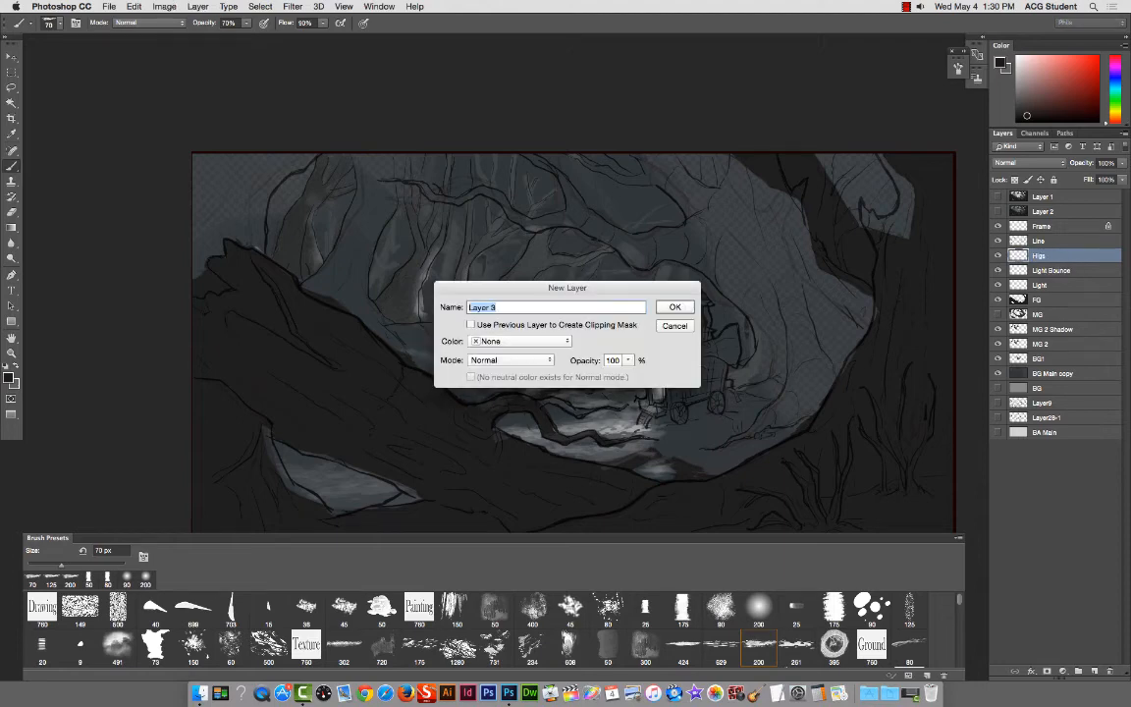
pyautogui.press('Return')
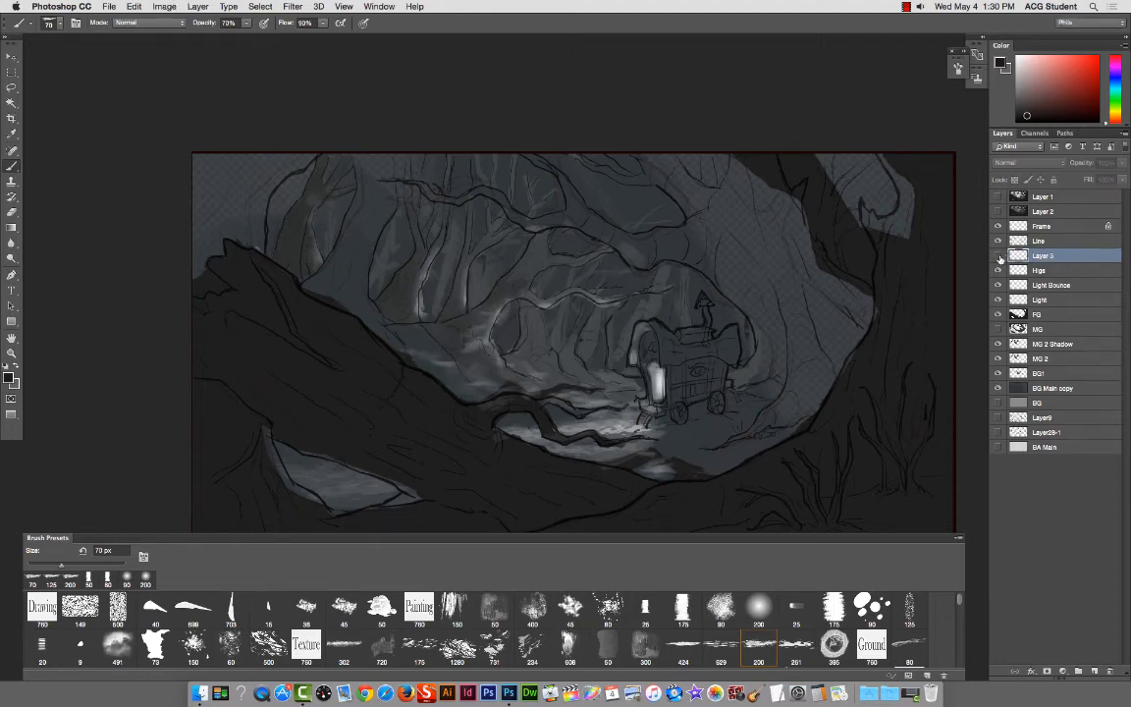
pyautogui.rightClick(1065, 255)
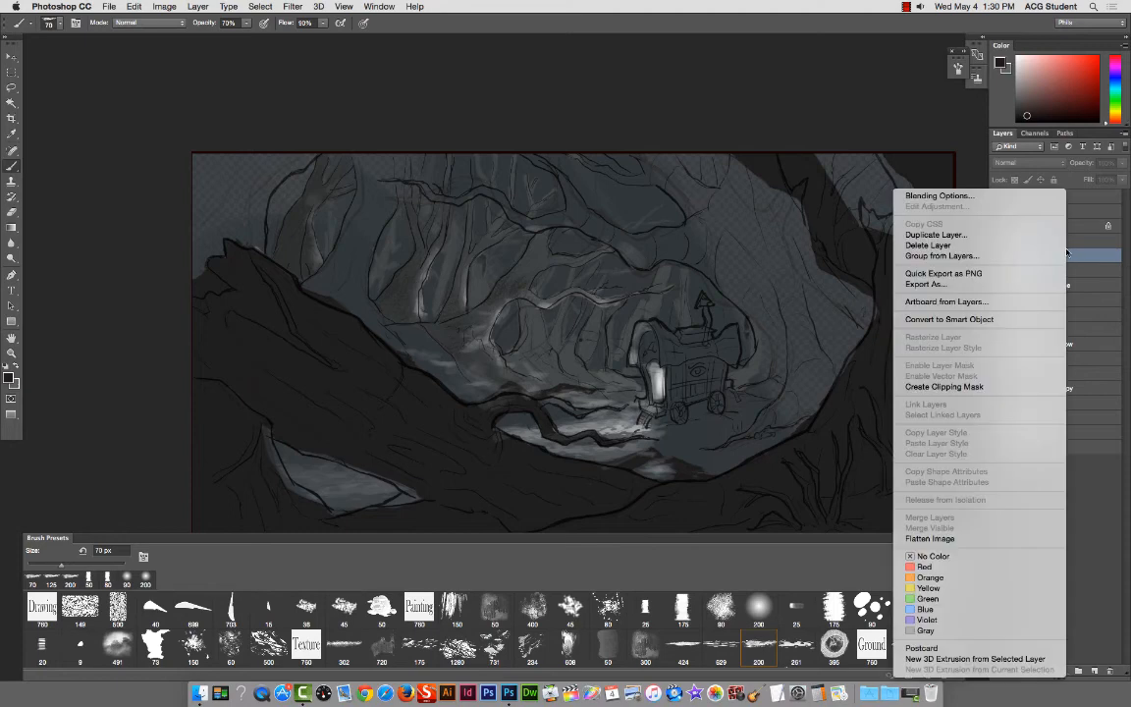
pyautogui.click(966, 246)
# Step: Add a layer named DArks above Higs and paint dark shading on the wagon's side and the ground beneath it
pyautogui.hotkey('ctrl', 'shift', 'n')
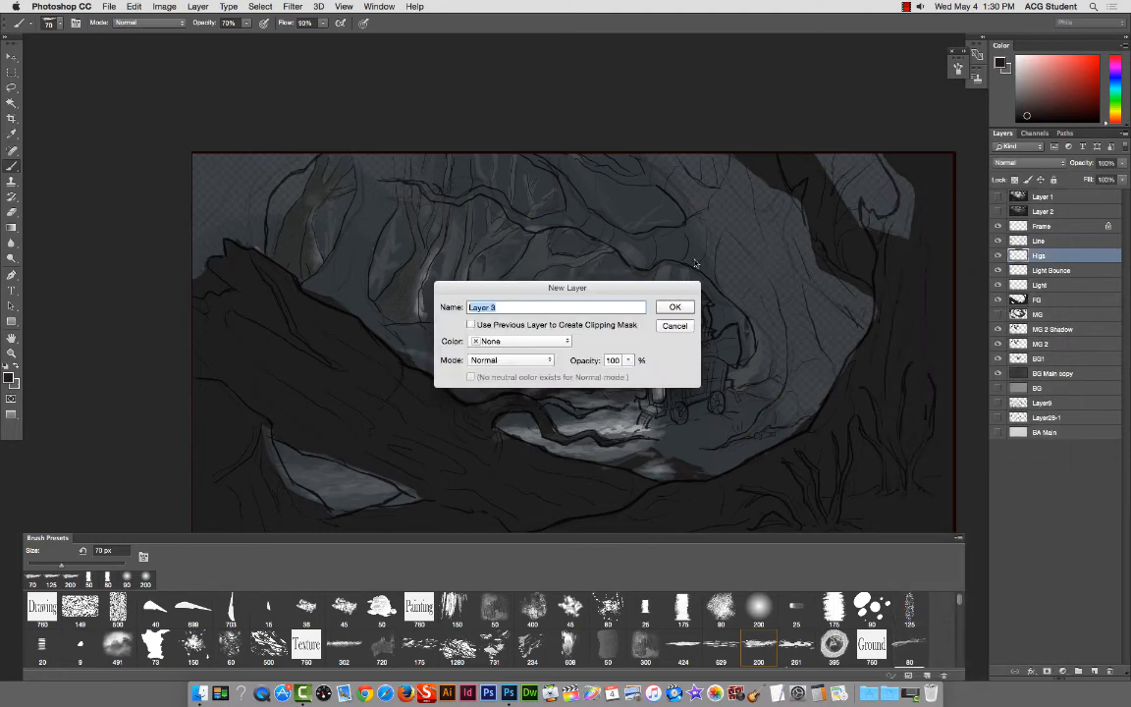
pyautogui.write('DArks')
pyautogui.press('Return')
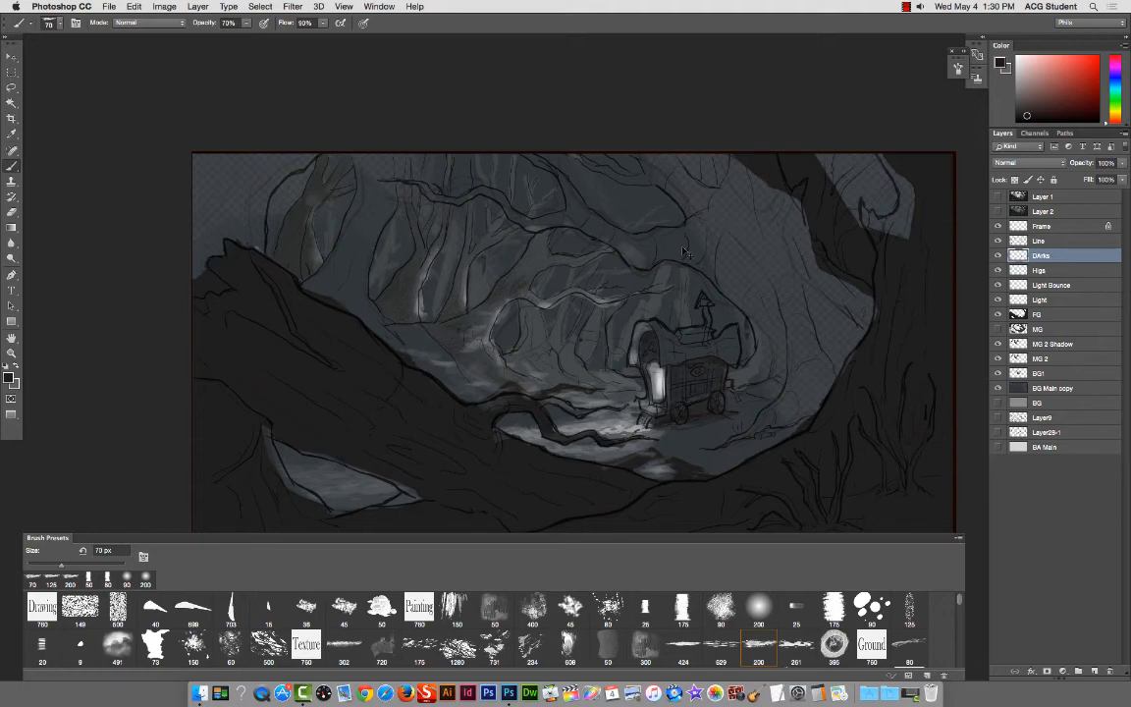
# Step: Show the BG layer beneath BG Main copy and pick BG Main copy from the canvas
pyautogui.click(997, 389)
pyautogui.click(998, 402)
pyautogui.rightClick(746, 253)
pyautogui.click(698, 212)
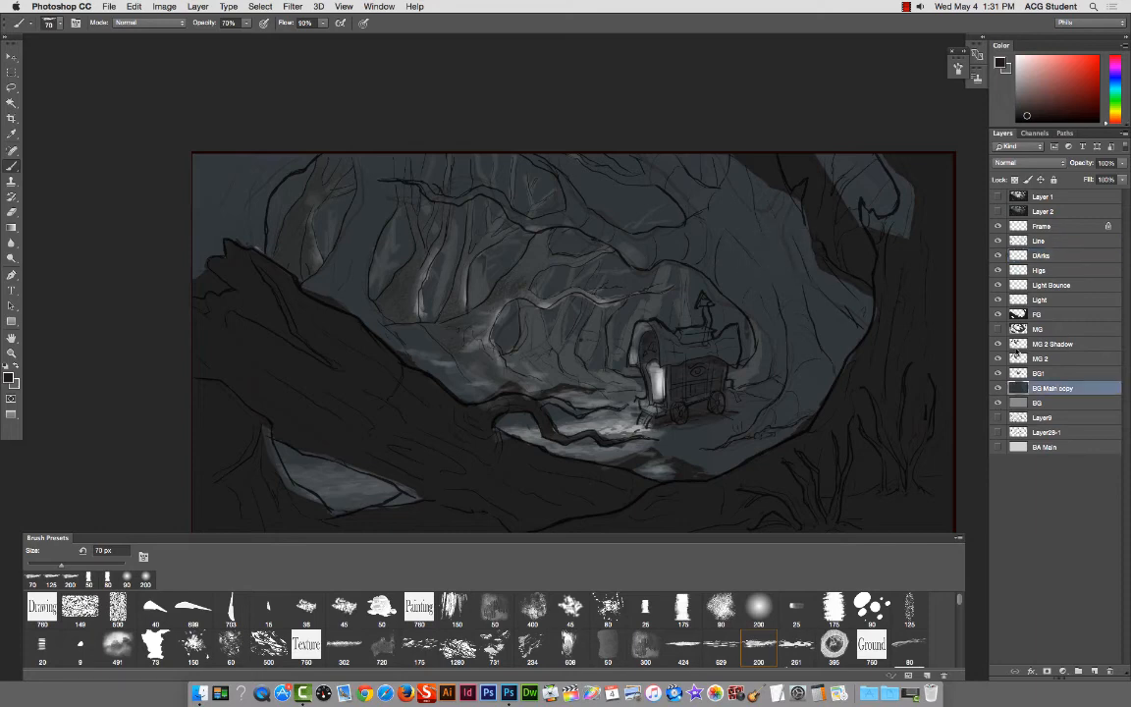
# Step: Compare the scene with and without BG Main copy and add a new normal layer directly above it
pyautogui.click(998, 389)
pyautogui.click(998, 389)
pyautogui.click(998, 389)
pyautogui.click(999, 388)
pyautogui.click(998, 388)
pyautogui.click(998, 389)
pyautogui.press('super+shift+n')
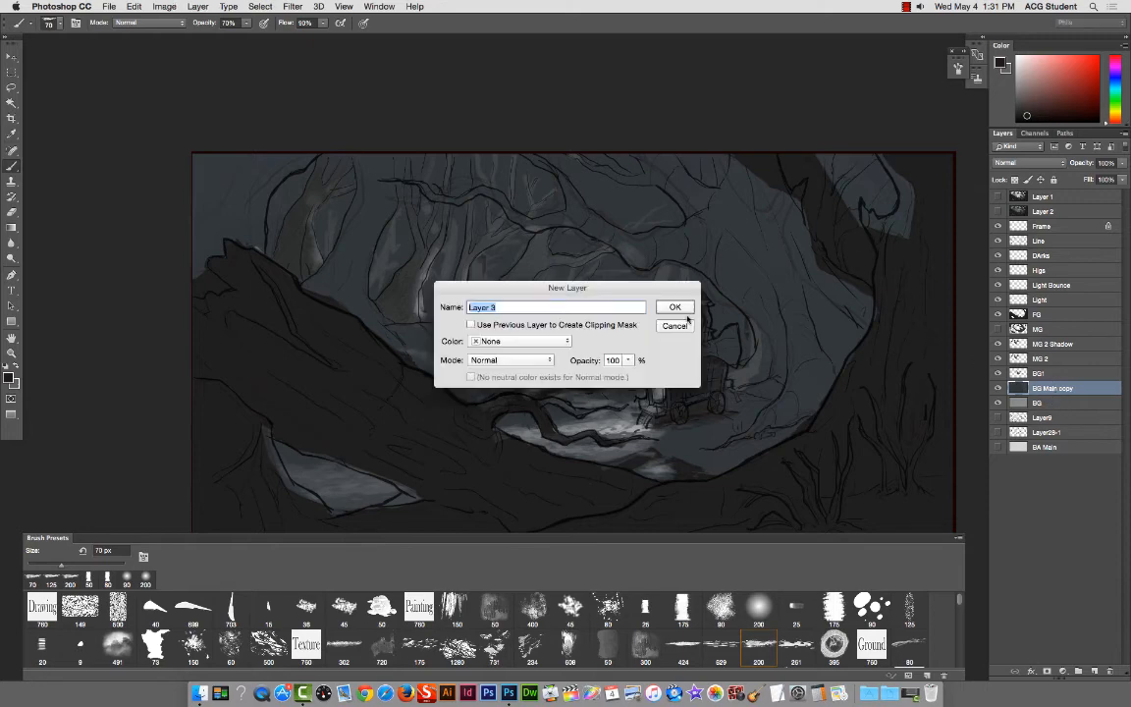
pyautogui.click(613, 283)
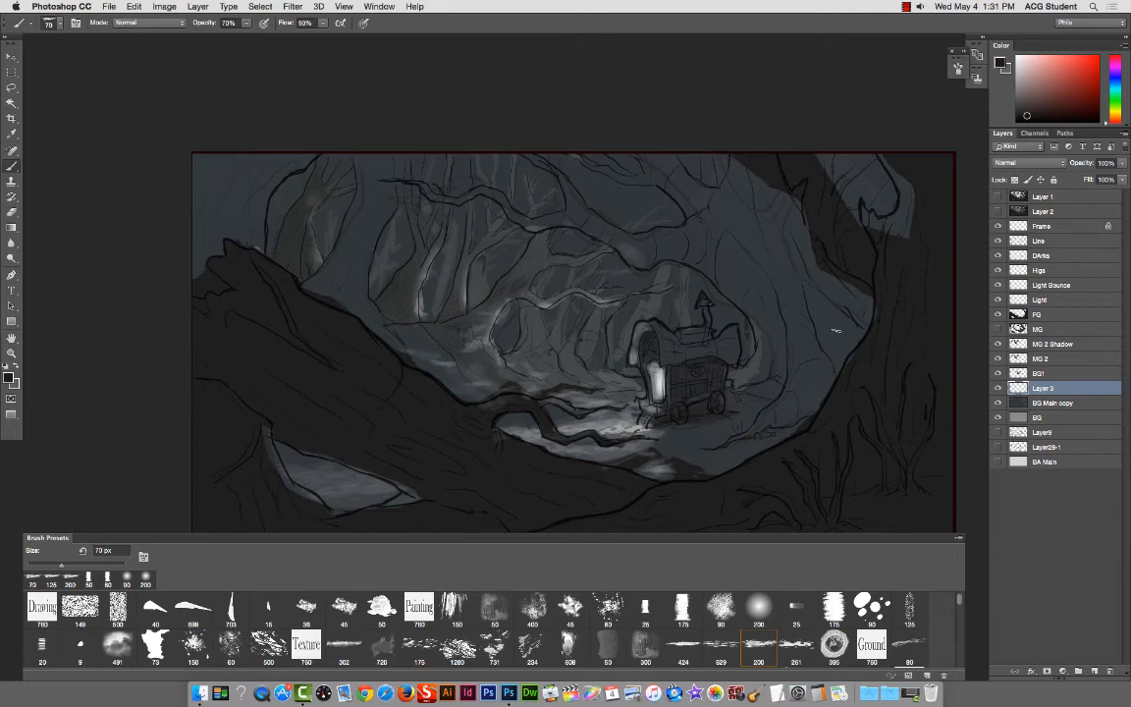
# Step: Sample the dark foreground tone and paint it over the large tree around the wagon with a 175 px rough-edged brush
pyautogui.keyDown('alt'); pyautogui.click(852, 226); pyautogui.keyUp('alt')
pyautogui.press(']')
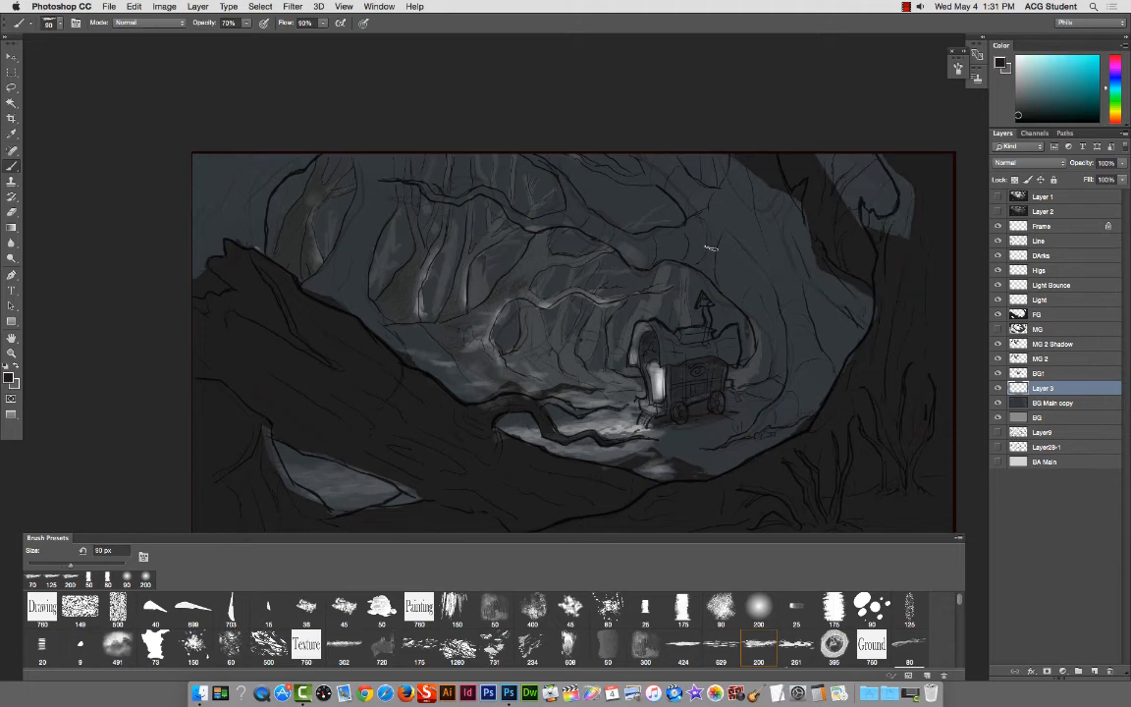
pyautogui.press(']')
pyautogui.press(']')
pyautogui.press(']')
pyautogui.click(681, 609)
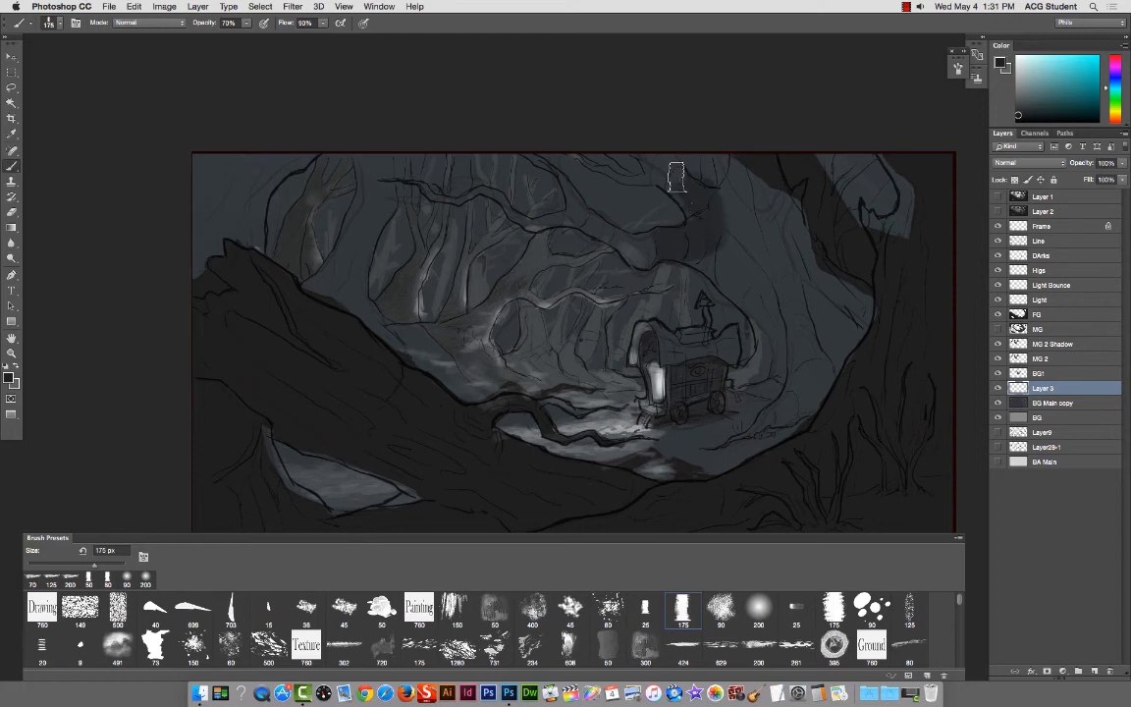
pyautogui.moveTo(677, 177)
pyautogui.mouseDown()
pyautogui.moveTo(712, 217)
pyautogui.moveTo(726, 190)
pyautogui.moveTo(751, 267)
pyautogui.moveTo(761, 194)
pyautogui.moveTo(784, 185)
pyautogui.moveTo(798, 208)
pyautogui.moveTo(707, 241)
pyautogui.moveTo(725, 270)
pyautogui.moveTo(698, 258)
pyautogui.moveTo(751, 278)
pyautogui.moveTo(730, 277)
pyautogui.moveTo(767, 328)
pyautogui.moveTo(750, 373)
pyautogui.moveTo(803, 329)
pyautogui.moveTo(803, 371)
pyautogui.moveTo(779, 417)
pyautogui.moveTo(753, 434)
pyautogui.moveTo(782, 414)
pyautogui.moveTo(801, 335)
pyautogui.moveTo(766, 355)
pyautogui.moveTo(788, 305)
pyautogui.moveTo(777, 279)
pyautogui.moveTo(792, 267)
pyautogui.moveTo(845, 271)
pyautogui.moveTo(847, 362)
pyautogui.moveTo(826, 293)
pyautogui.moveTo(760, 263)
pyautogui.moveTo(786, 227)
pyautogui.moveTo(776, 206)
pyautogui.moveTo(864, 231)
pyautogui.moveTo(828, 181)
pyautogui.moveTo(833, 152)
pyautogui.moveTo(874, 148)
pyautogui.moveTo(697, 336)
pyautogui.moveTo(766, 331)
pyautogui.mouseUp()
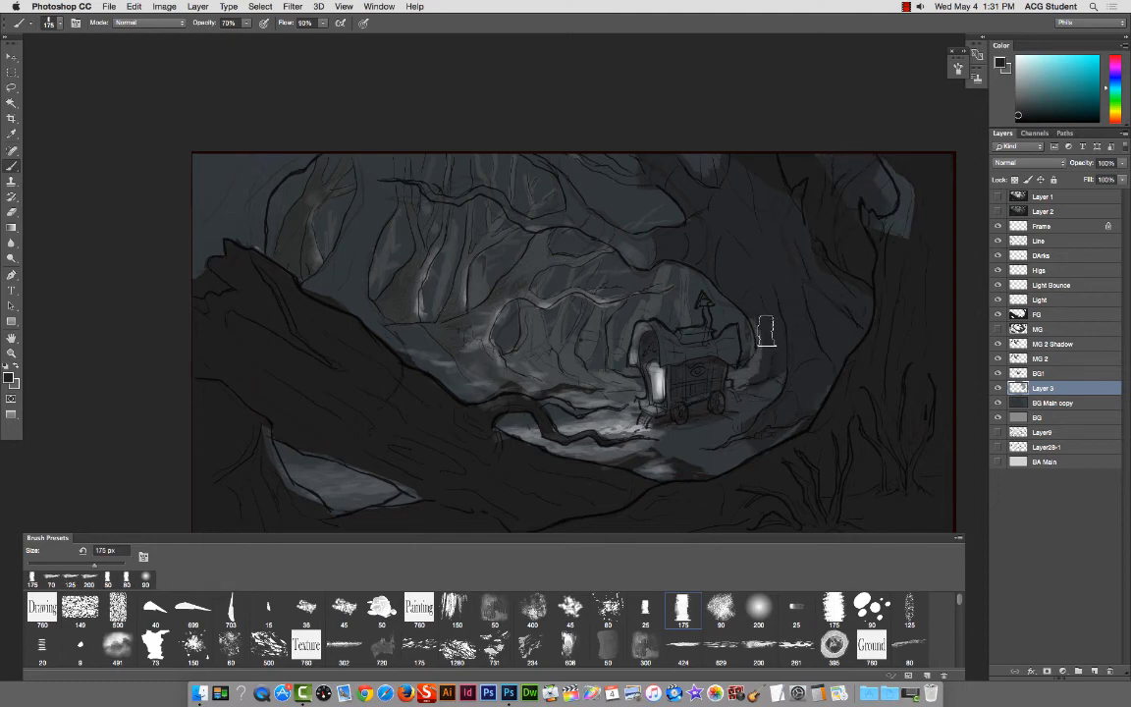
# Step: Reduce the brush to 50 px and darken the overhanging branches above the wagon on the new layer
pyautogui.press('[')
pyautogui.press('[')
pyautogui.press('[')
pyautogui.press('[')
pyautogui.press('[')
pyautogui.moveTo(582, 214)
pyautogui.mouseDown()
pyautogui.moveTo(637, 253)
pyautogui.moveTo(657, 250)
pyautogui.moveTo(608, 235)
pyautogui.moveTo(660, 246)
pyautogui.moveTo(564, 212)
pyautogui.moveTo(532, 225)
pyautogui.moveTo(486, 192)
pyautogui.moveTo(416, 188)
pyautogui.moveTo(474, 200)
pyautogui.moveTo(566, 186)
pyautogui.moveTo(521, 156)
pyautogui.moveTo(563, 182)
pyautogui.moveTo(533, 216)
pyautogui.moveTo(583, 221)
pyautogui.moveTo(627, 252)
pyautogui.moveTo(605, 154)
pyautogui.mouseUp()
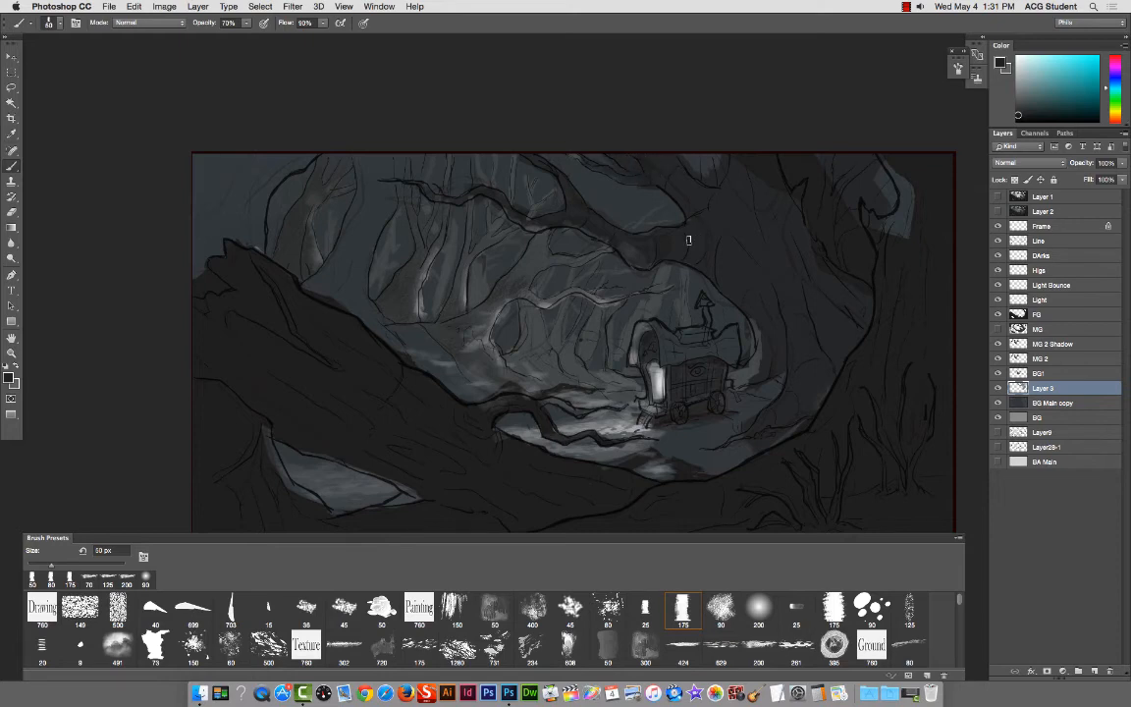
# Step: Erase paint on BG1 just behind the wagon with a 30 px eraser and compare the scene with and without Layer 3
pyautogui.rightClick(745, 384)
pyautogui.click(757, 379)
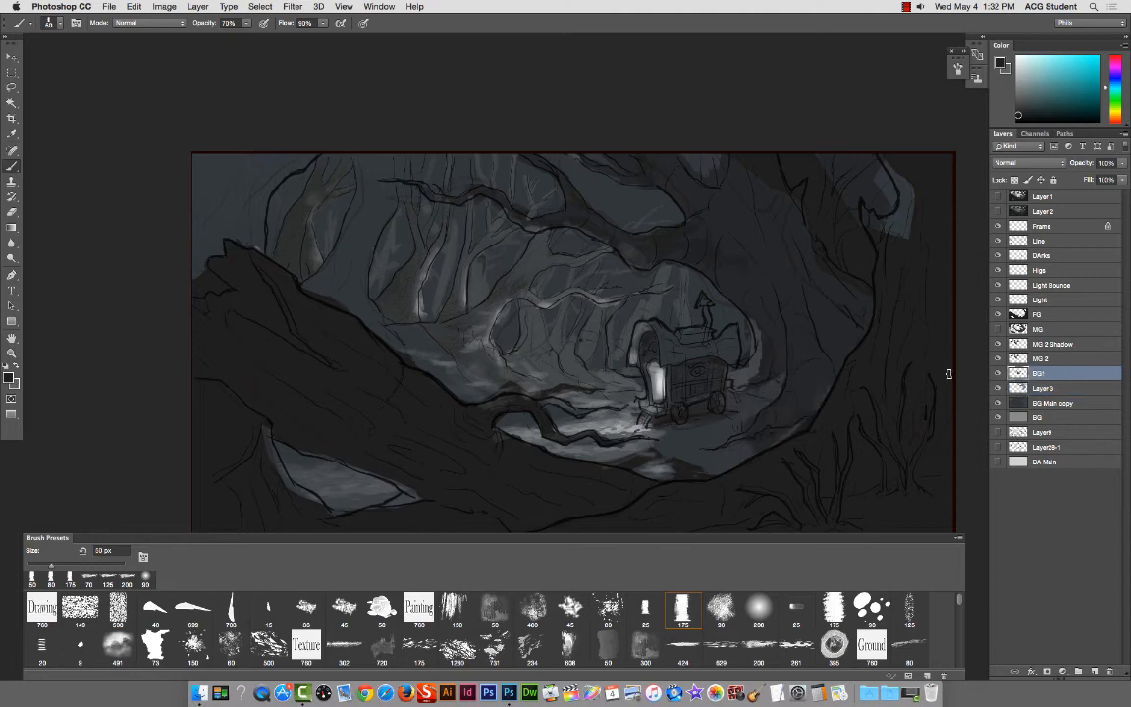
pyautogui.press('e')
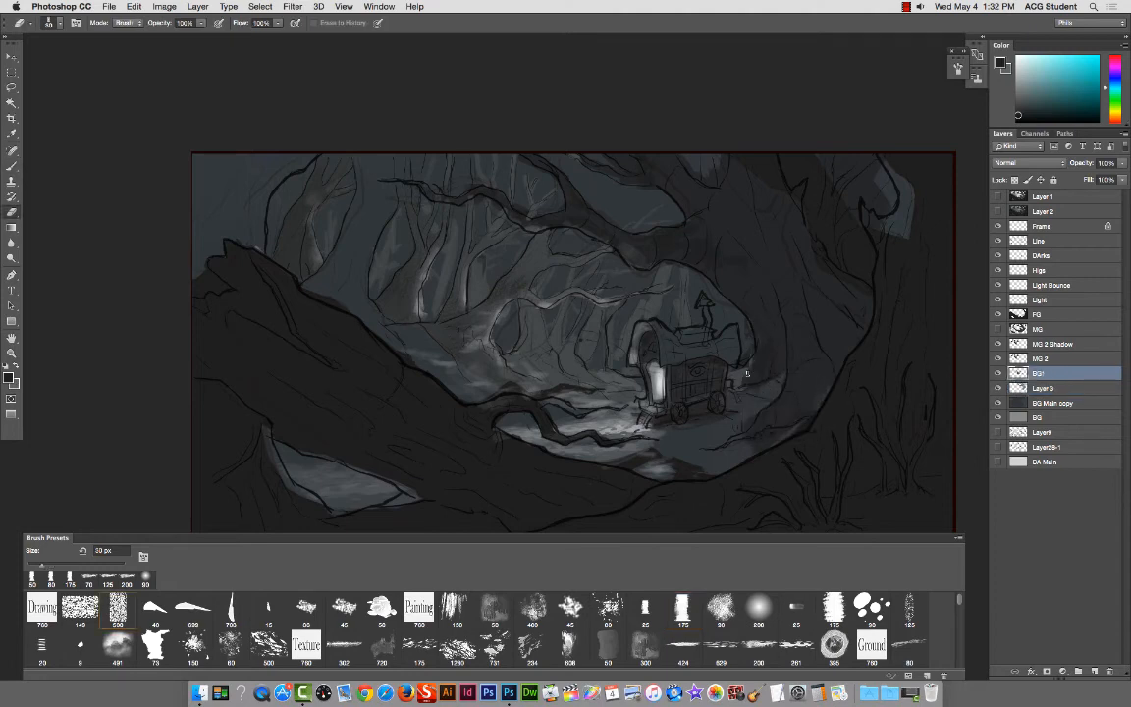
pyautogui.moveTo(743, 386); pyautogui.dragTo(743, 384)
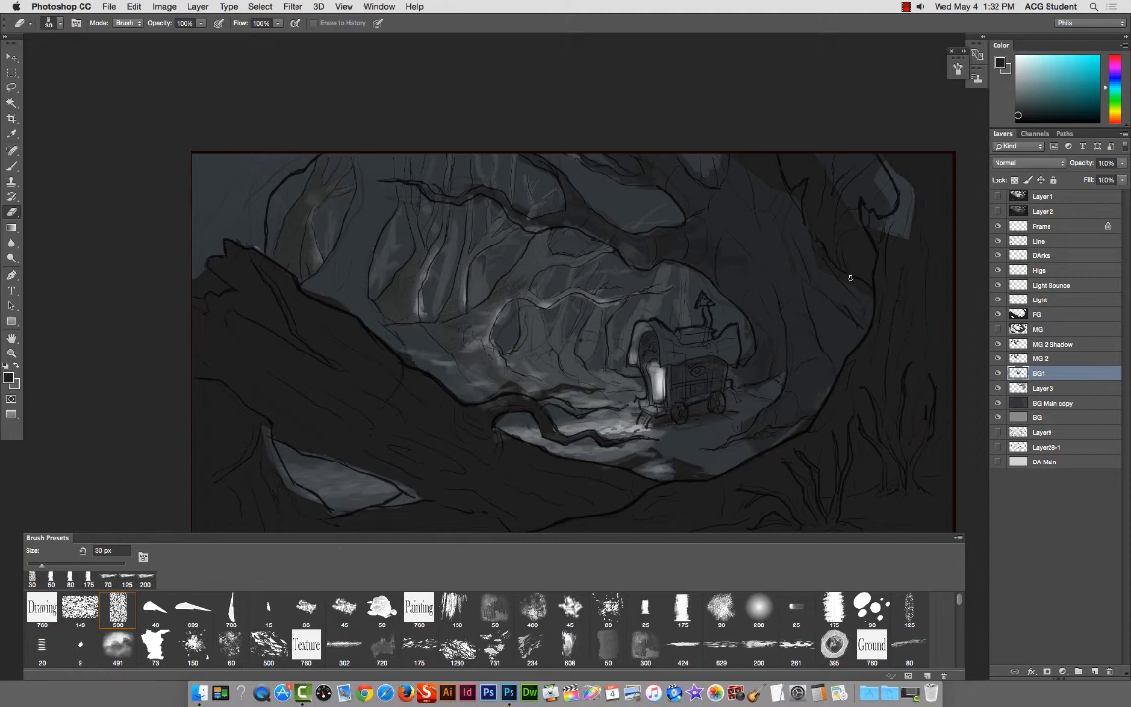
pyautogui.click(1000, 387)
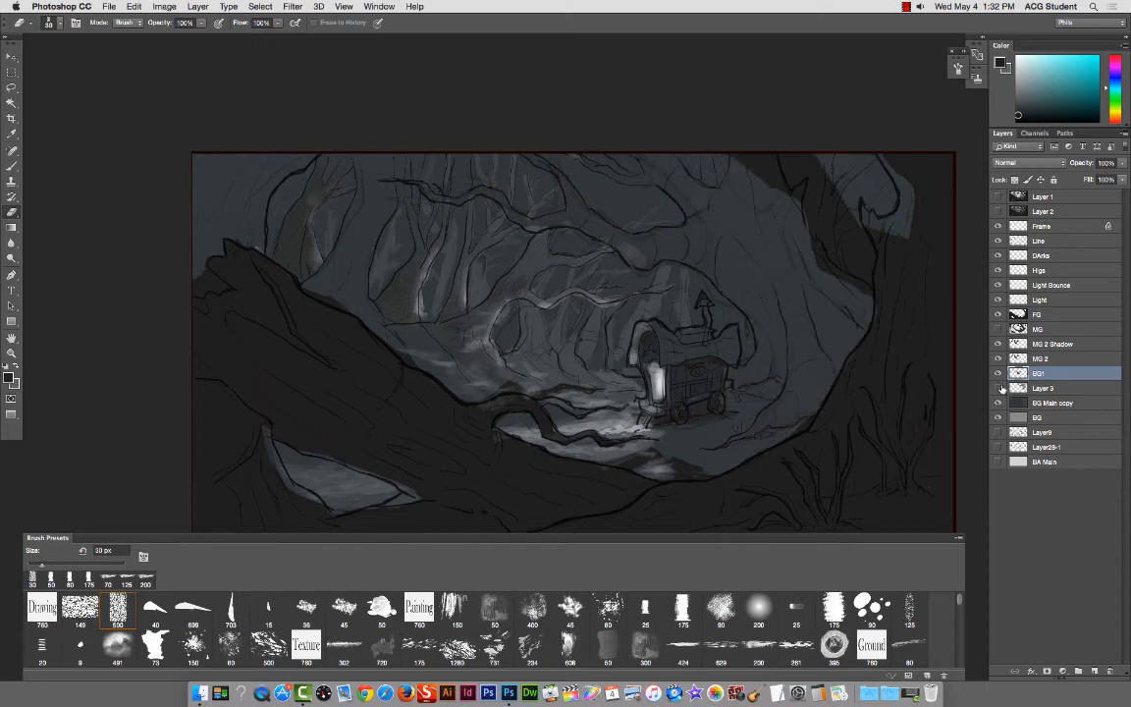
pyautogui.click(999, 388)
pyautogui.click(1000, 388)
pyautogui.click(999, 388)
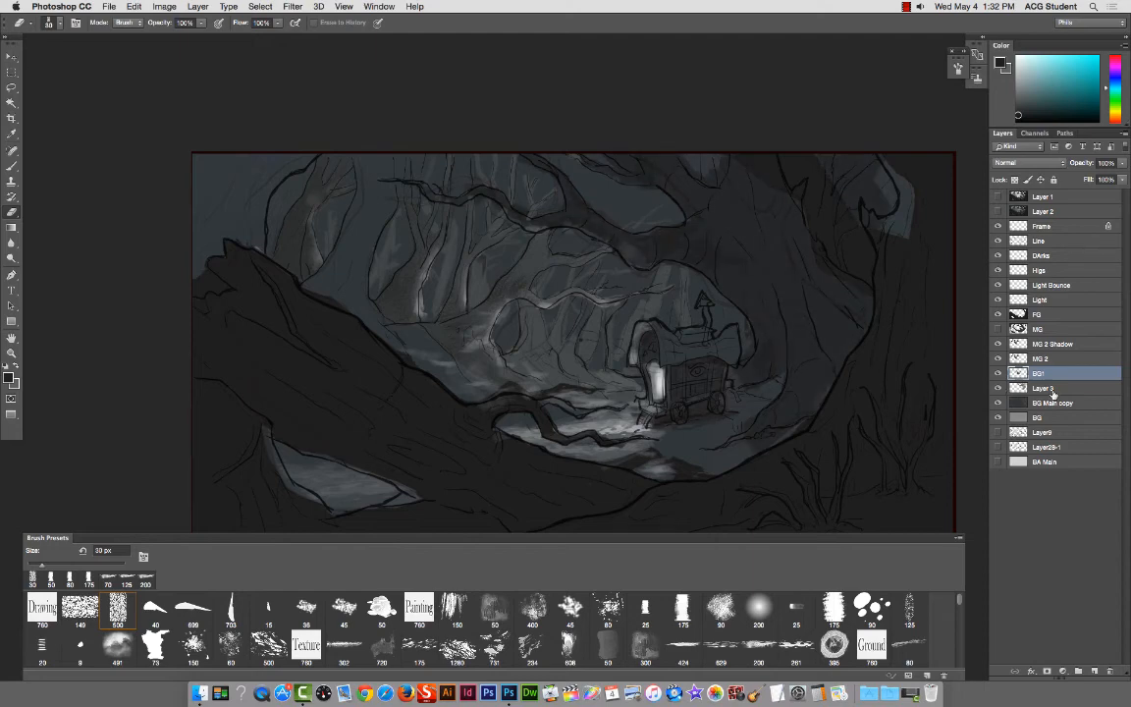
# Step: Sample a dark tone beside the wagon and paint it onto BG1 behind the wagon's rear with the 50 px brush
pyautogui.press('b')
pyautogui.keyDown('alt'); pyautogui.click(769, 359); pyautogui.keyUp('alt')
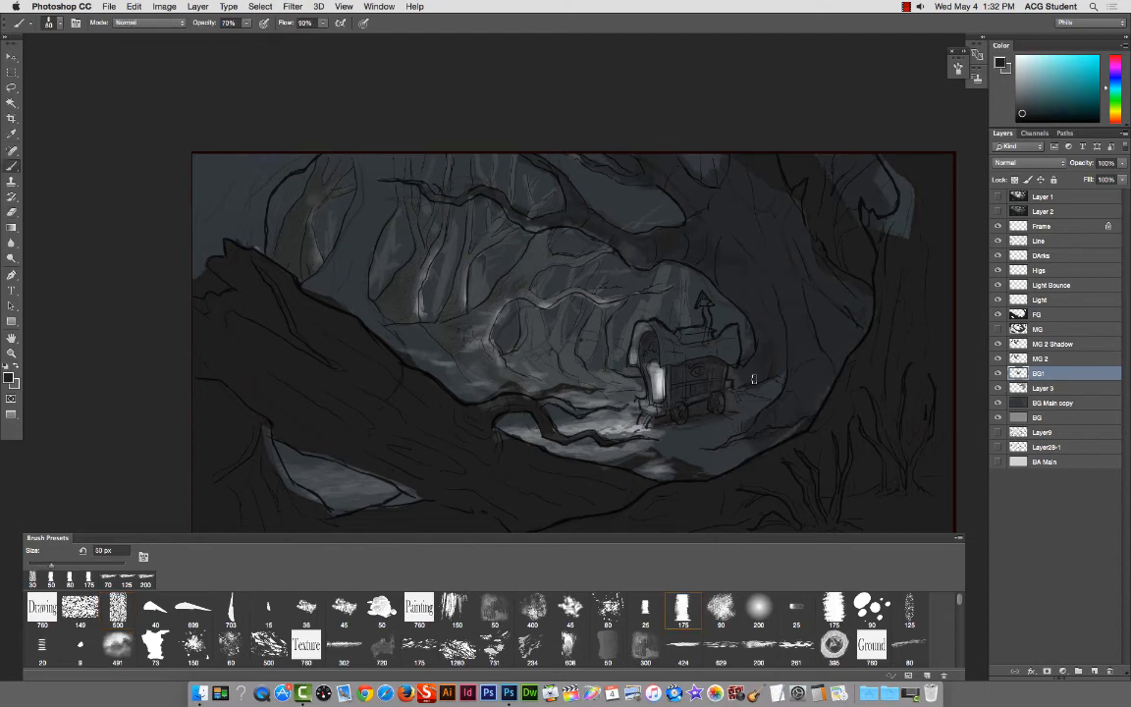
pyautogui.moveTo(753, 378); pyautogui.dragTo(725, 377)
# Step: Make Layer 3 active from the canvas and compare the scene with it hidden and shown
pyautogui.press('e')
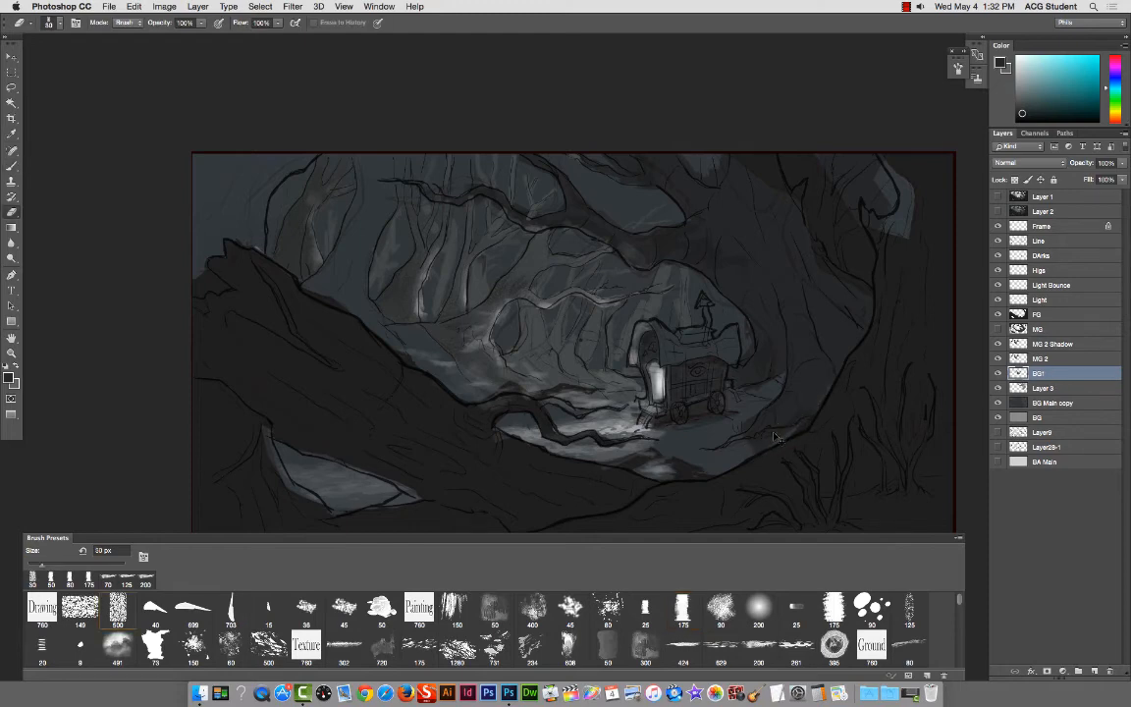
pyautogui.keyDown('super'); pyautogui.rightClick(774, 438); pyautogui.keyUp('super')
pyautogui.click(782, 444)
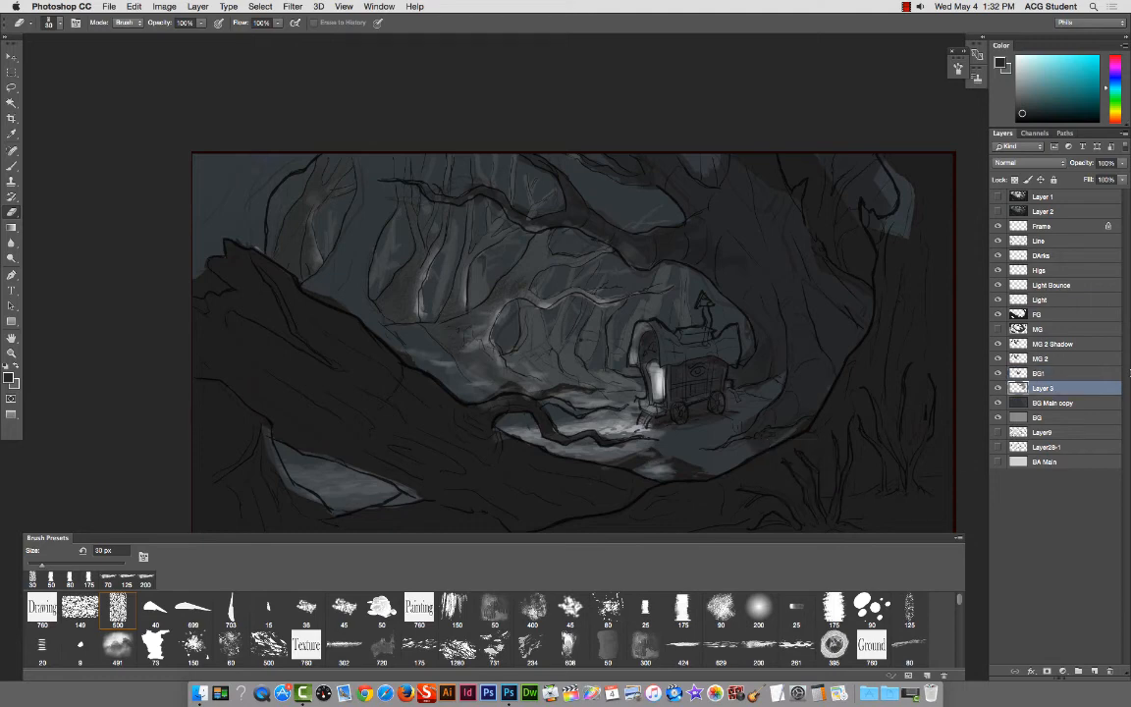
pyautogui.click(997, 387)
pyautogui.click(997, 388)
pyautogui.click(997, 388)
pyautogui.click(997, 388)
pyautogui.rightClick(810, 363)
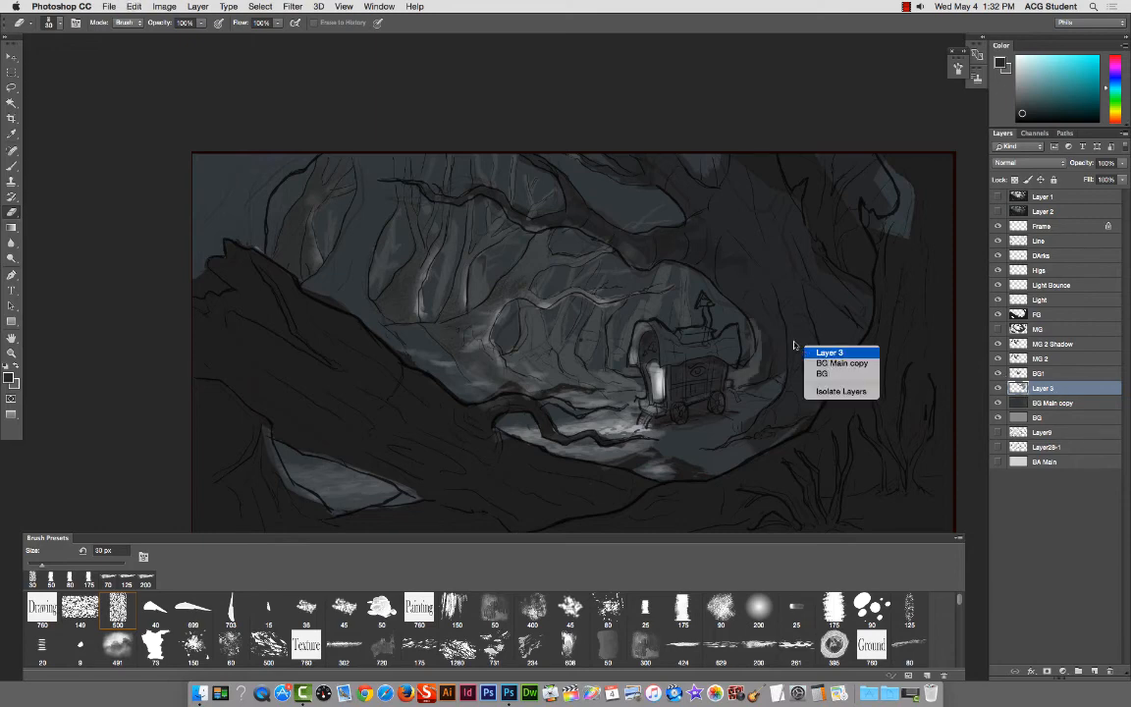
pyautogui.click(132, 6)
pyautogui.click(132, 7)
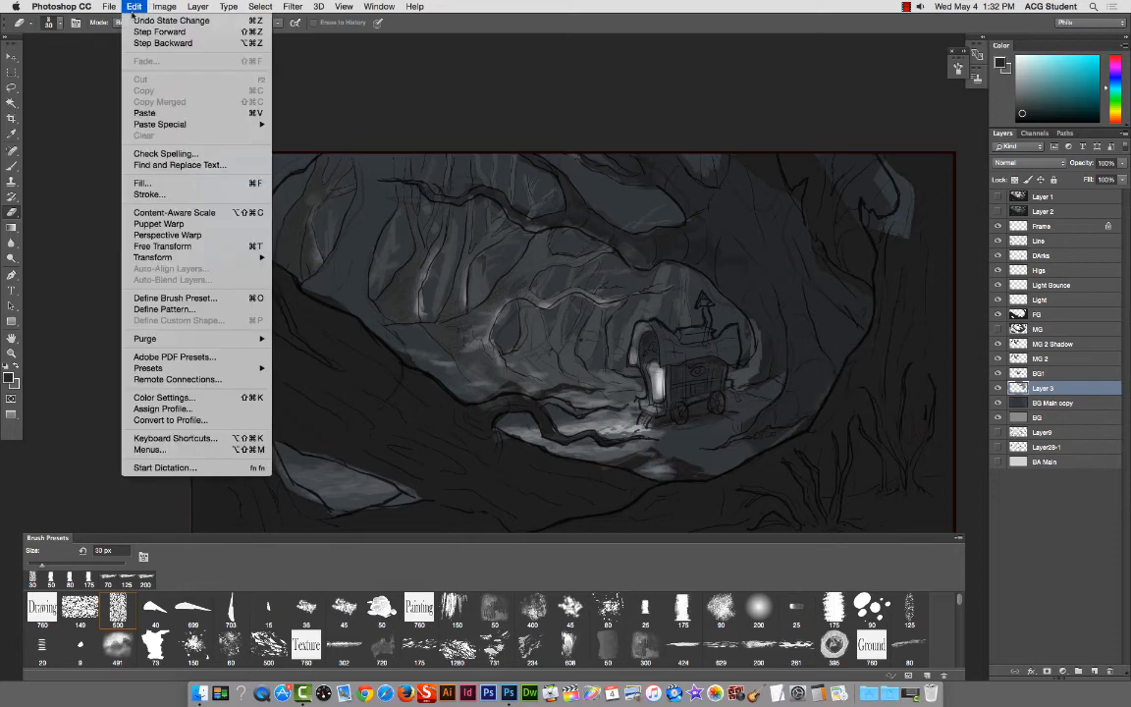
pyautogui.click(132, 7)
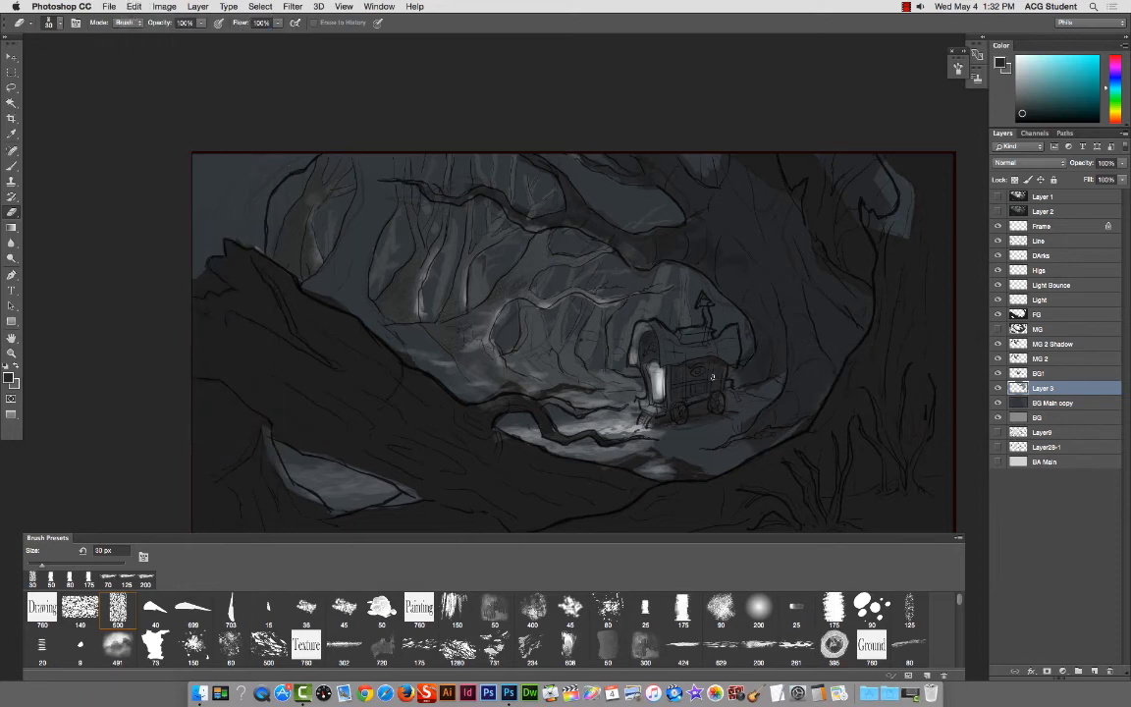
# Step: Pick Layer 3 on the tree again and recheck how its dark shading changes the area around the wagon
pyautogui.keyDown('super'); pyautogui.rightClick(834, 337); pyautogui.keyUp('super')
pyautogui.click(839, 340)
pyautogui.click(998, 388)
pyautogui.click(998, 388)
pyautogui.press('b')
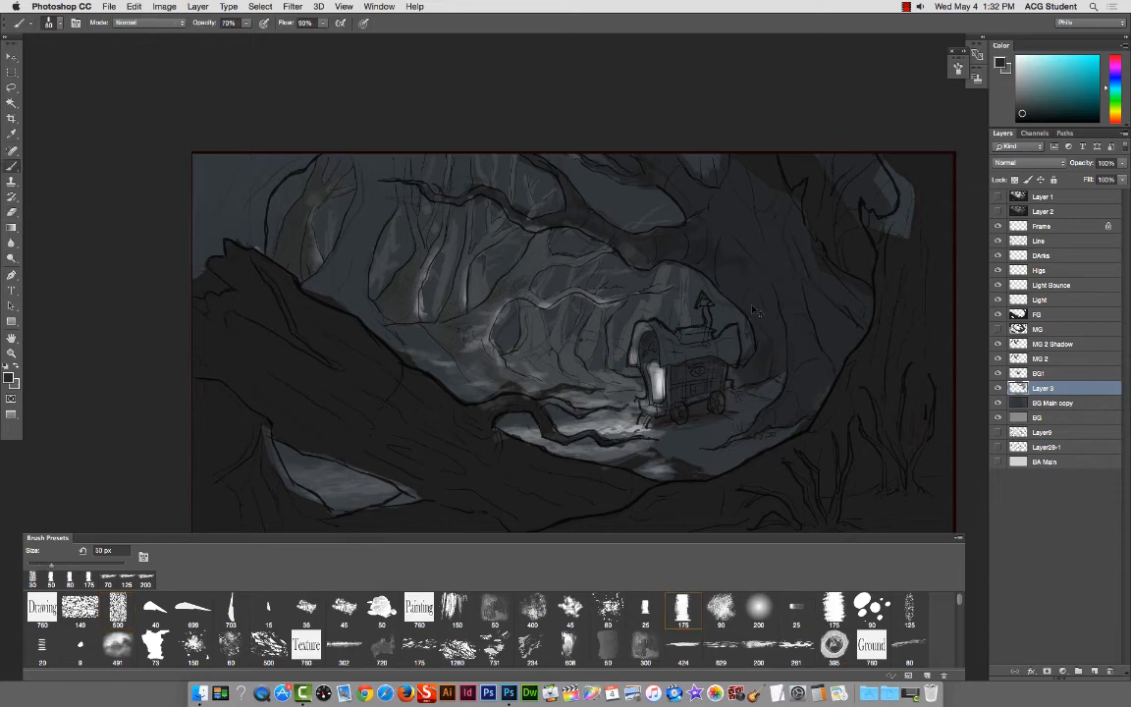
pyautogui.keyDown('super'); pyautogui.rightClick(746, 299); pyautogui.keyUp('super')
pyautogui.click(752, 307)
pyautogui.press('e')
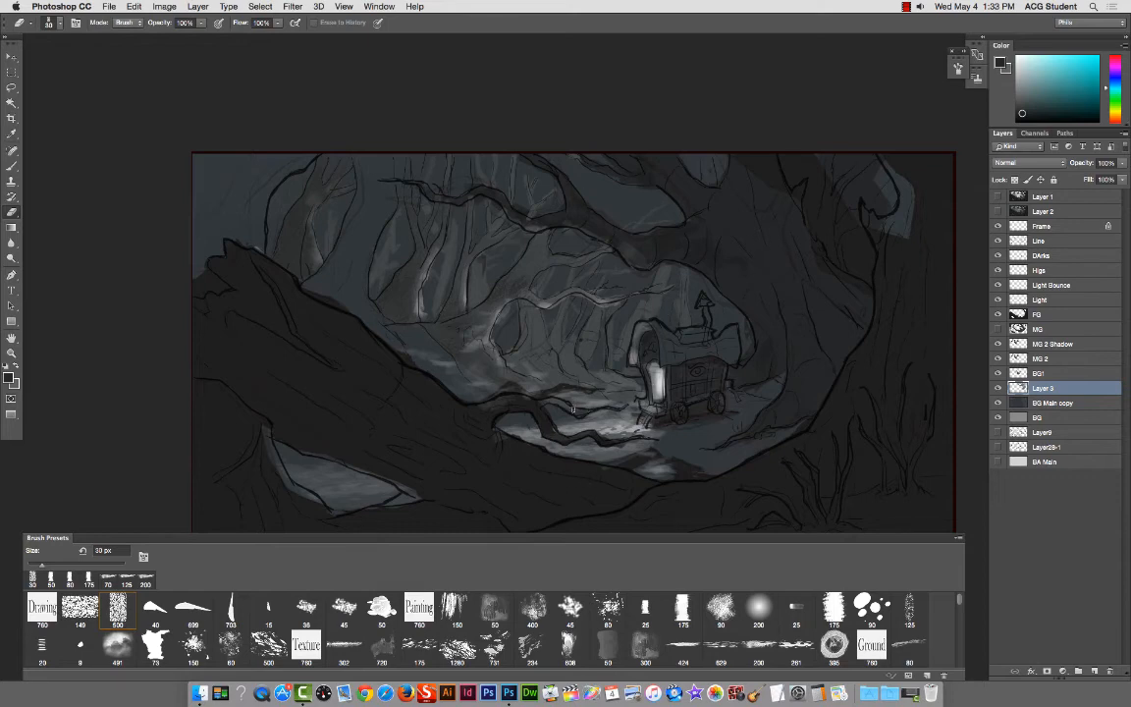
# Step: Examine what the Light, Light Bounce and Higs layers each contribute by hiding and showing them in turn
pyautogui.click(997, 299)
pyautogui.click(997, 299)
pyautogui.click(997, 299)
pyautogui.click(997, 299)
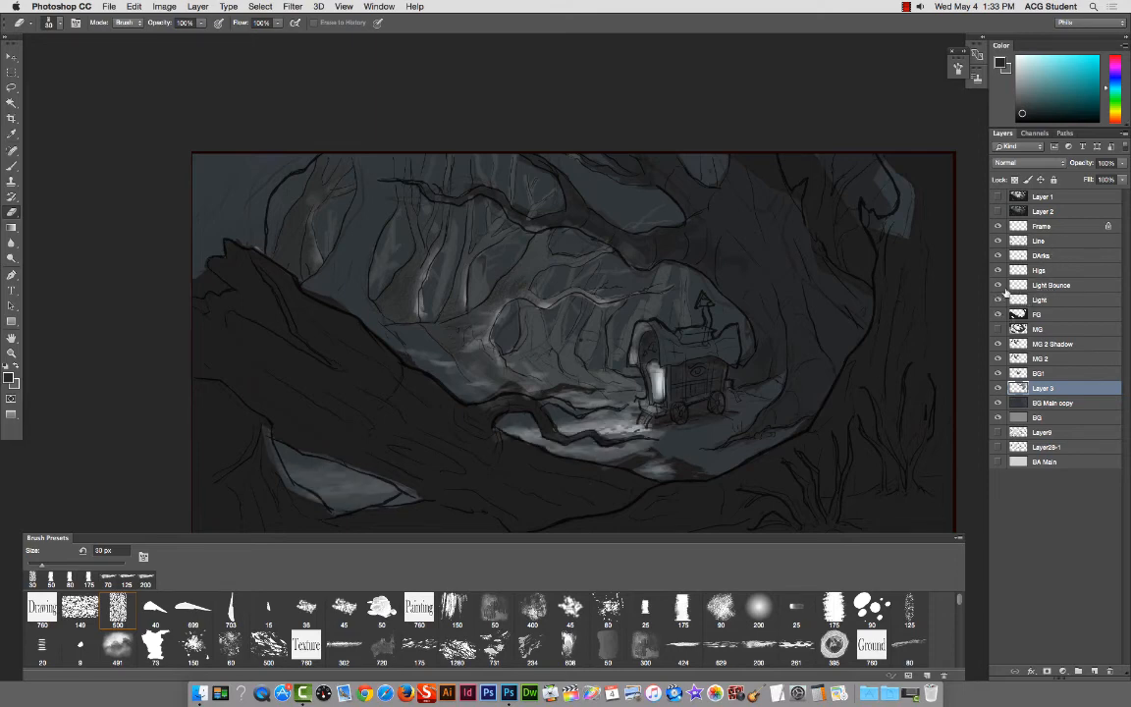
pyautogui.click(998, 285)
pyautogui.click(998, 285)
pyautogui.click(998, 270)
pyautogui.click(998, 270)
pyautogui.click(998, 270)
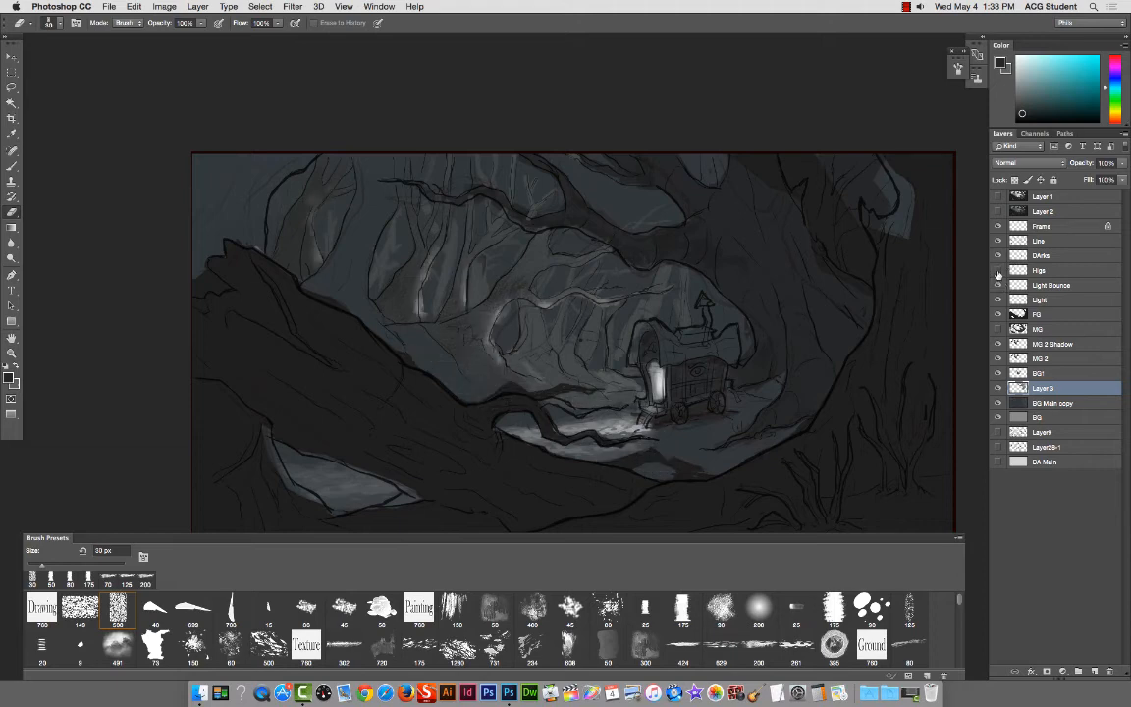
pyautogui.click(998, 270)
# Step: Merge the Higs and Light Bounce layers into a single layer
pyautogui.click(1040, 271)
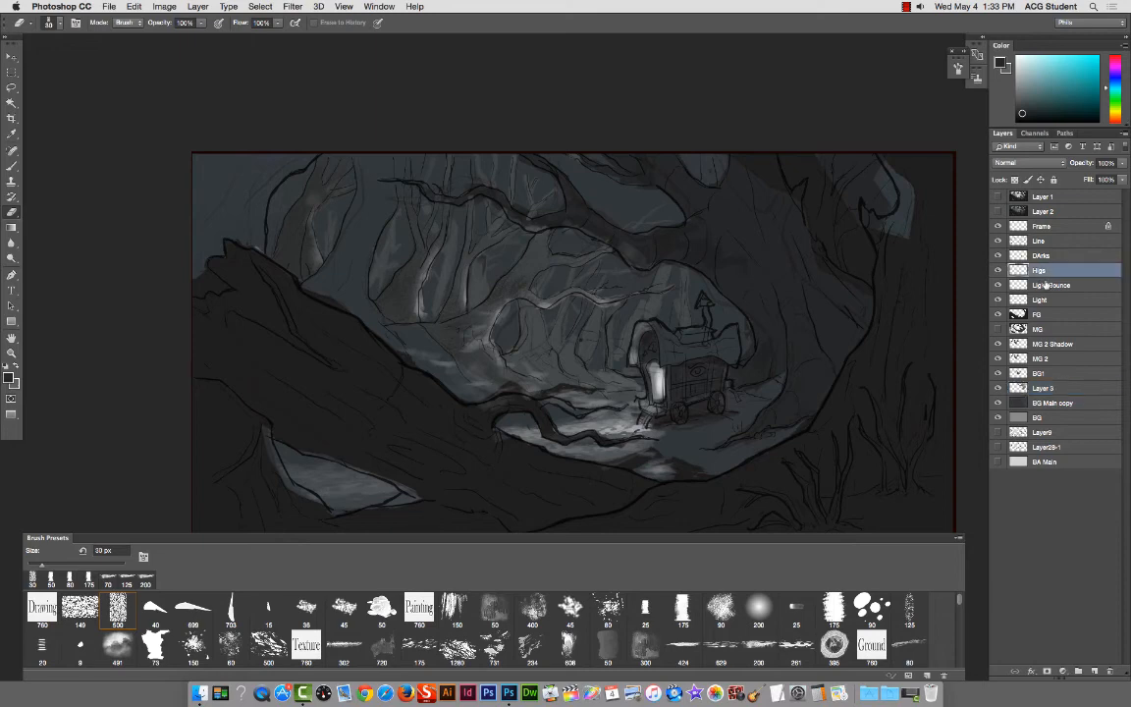
pyautogui.keyDown('shift'); pyautogui.click(1048, 285); pyautogui.keyUp('shift')
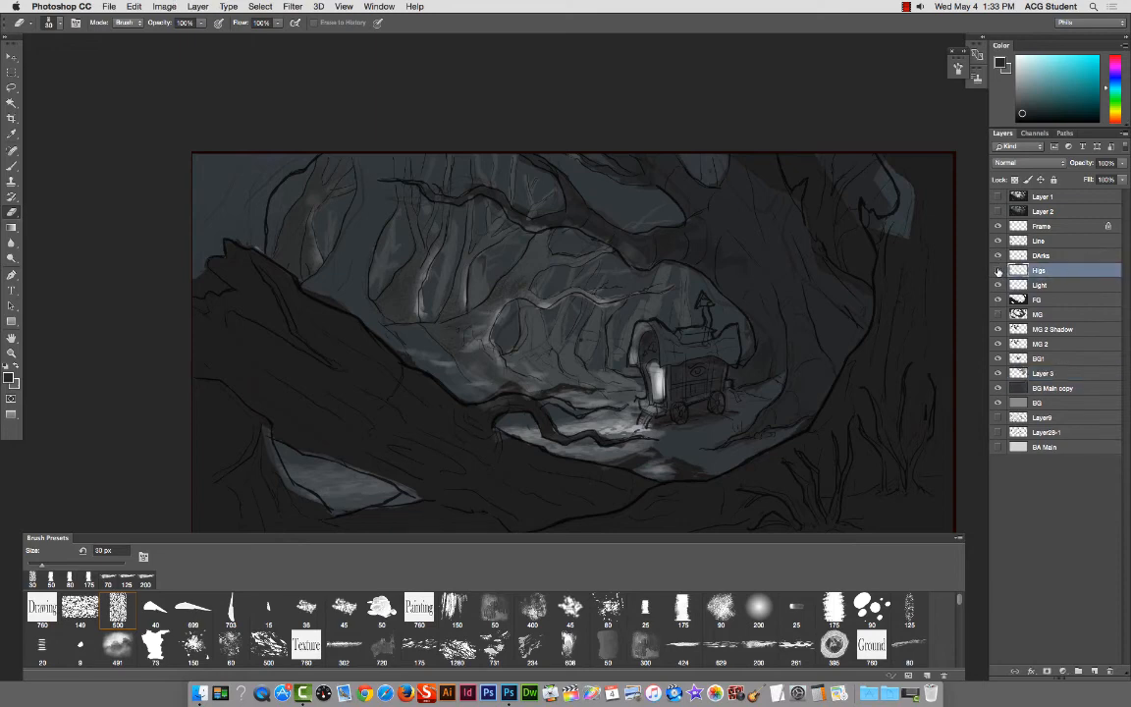
pyautogui.press('super+e')
# Step: Make Layer 3 active and turn its painted tree area into a selection
pyautogui.keyDown('super'); pyautogui.rightClick(757, 284); pyautogui.keyUp('super')
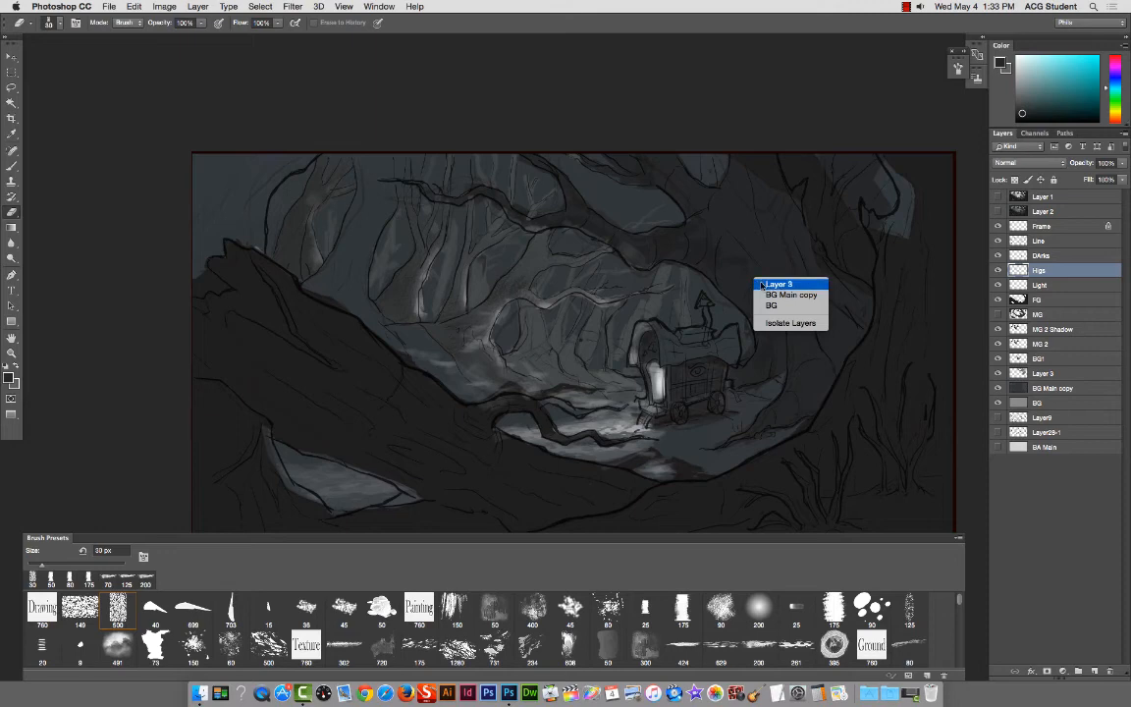
pyautogui.press('Escape')
pyautogui.press('super+a')
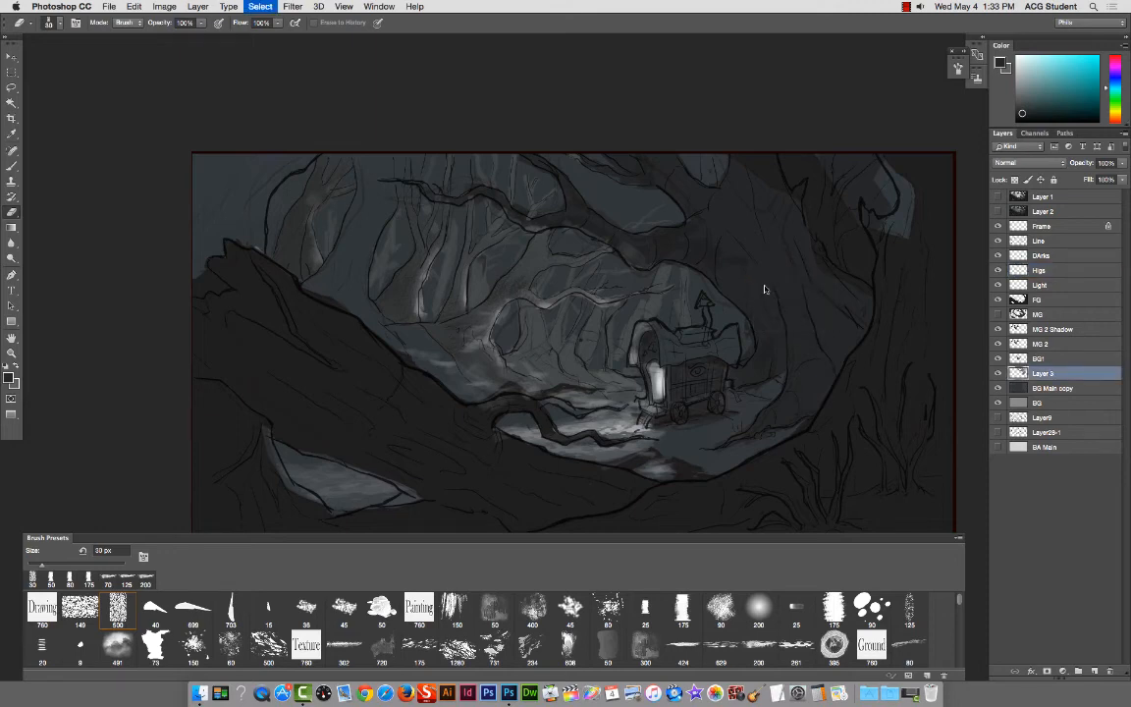
pyautogui.press('v')
pyautogui.scroll(2, 765, 285)
pyautogui.press('Up')
pyautogui.press('Down')
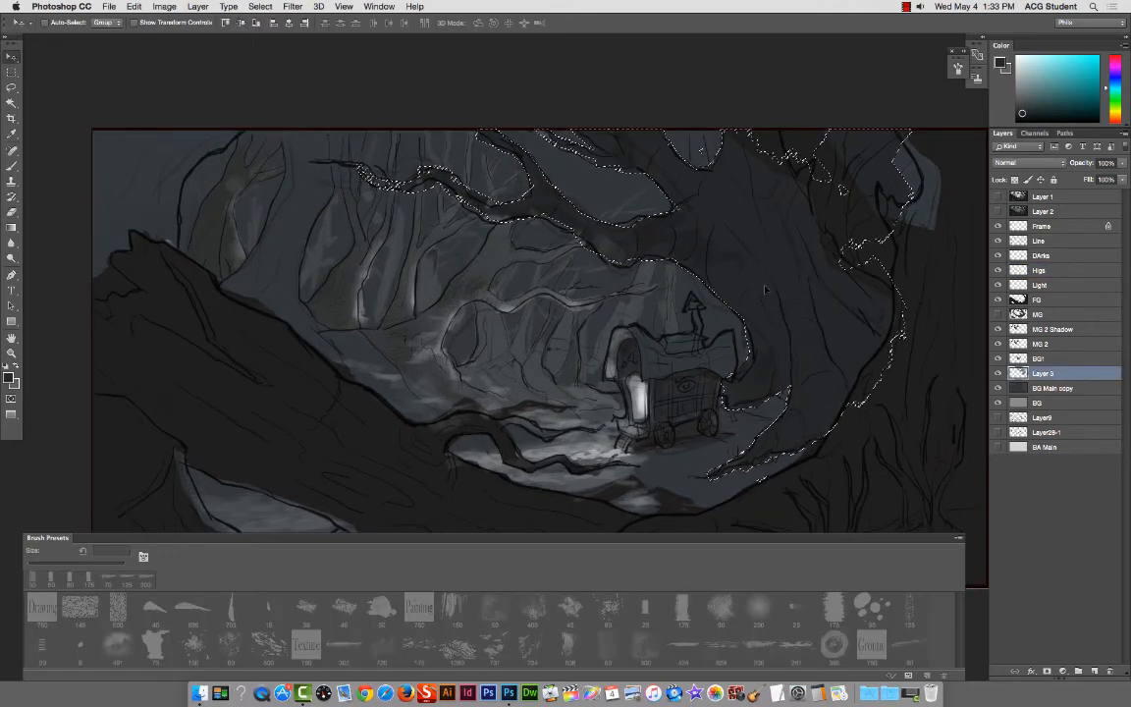
pyautogui.press('super')
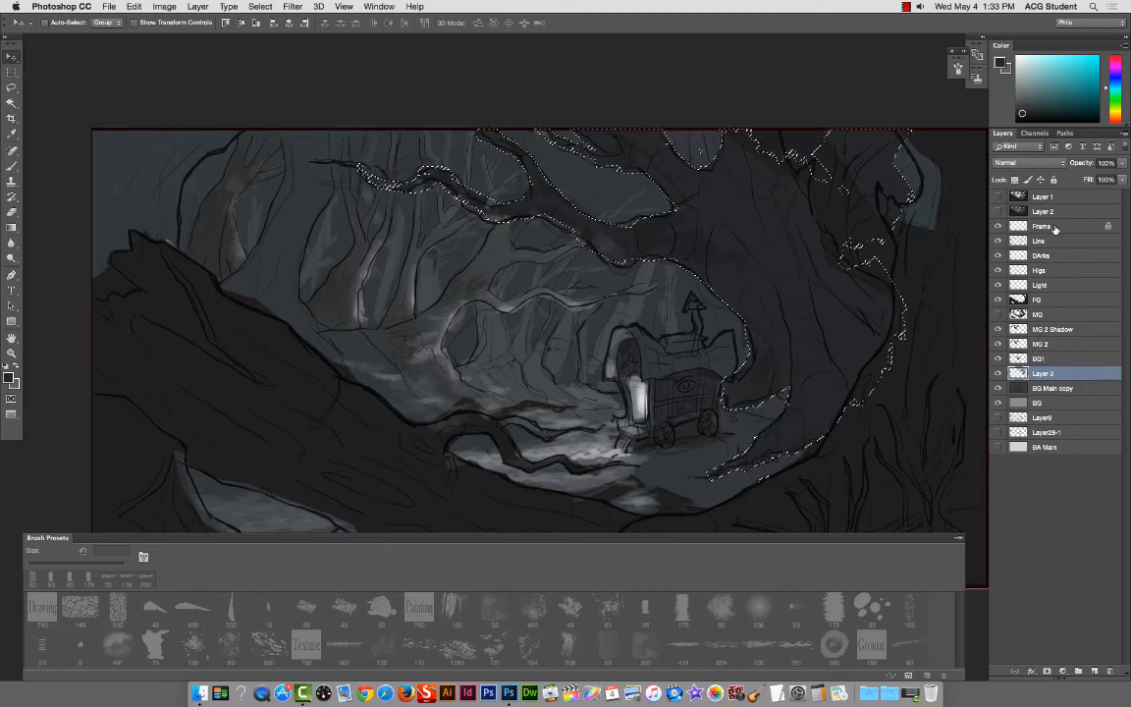
# Step: Switch to the Higs layer, comparing the scene with and without it, and clear the selection outline from view
pyautogui.click(1040, 271)
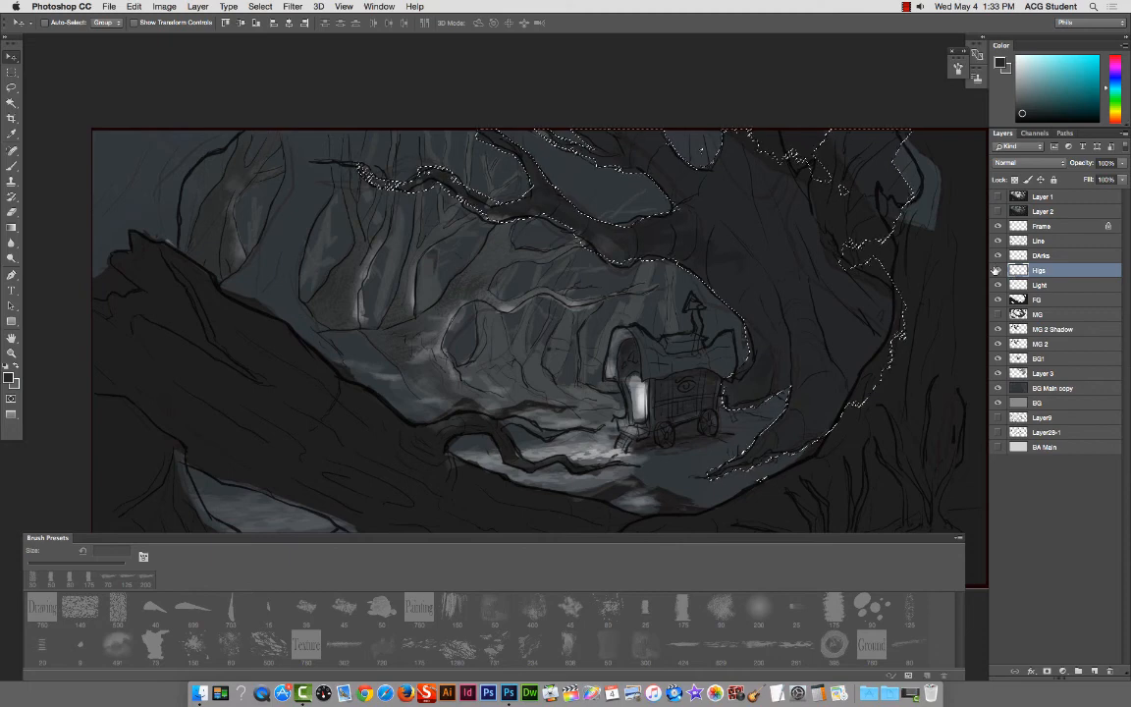
pyautogui.click(998, 270)
pyautogui.click(998, 270)
pyautogui.click(998, 270)
pyautogui.click(998, 270)
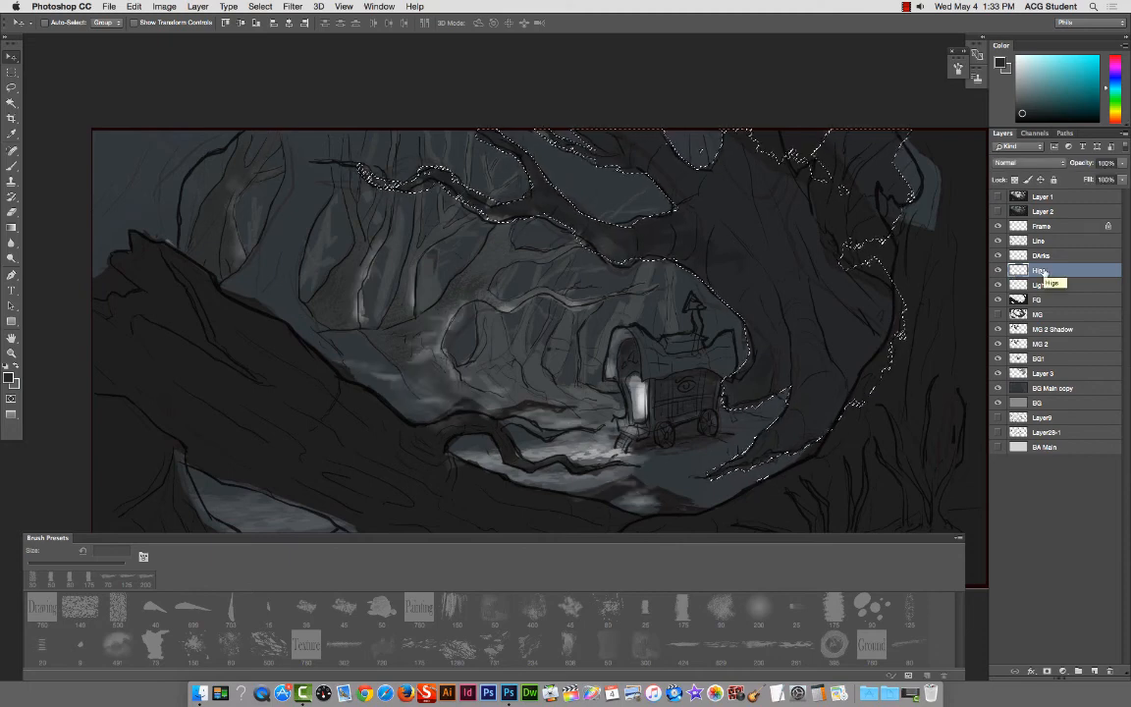
pyautogui.press('super+d')
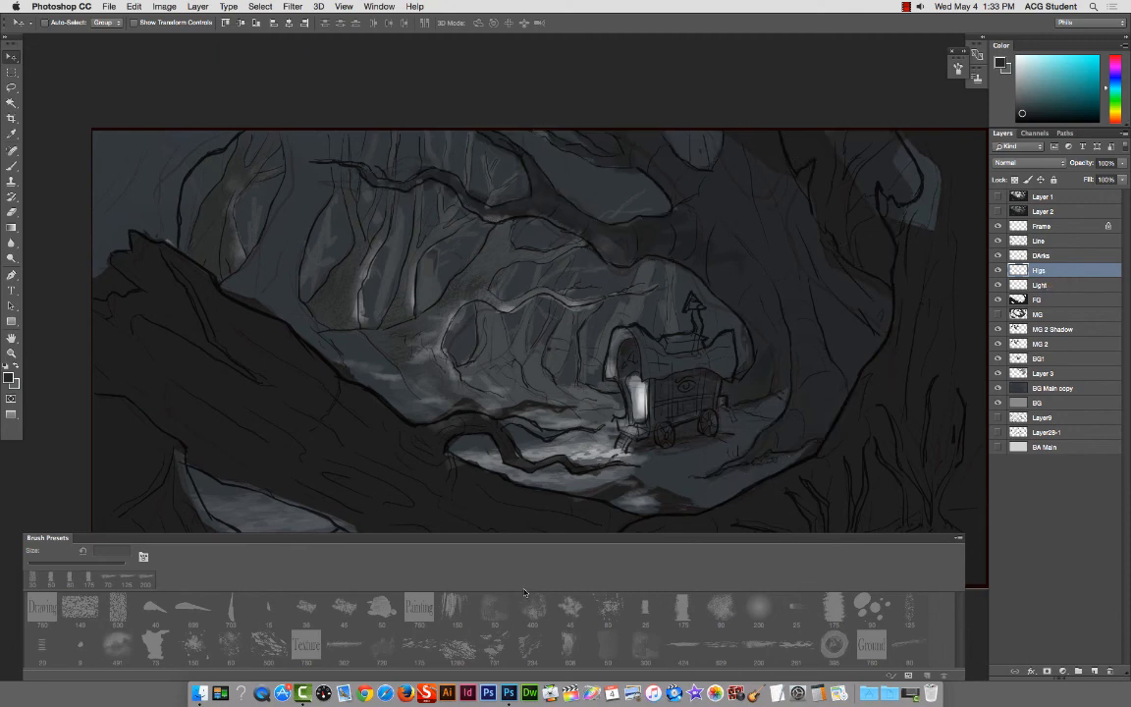
# Step: Choose the cloudy textured 50 px brush, sample the bright tone of the wagon's doorway and enlarge the brush
pyautogui.press('b')
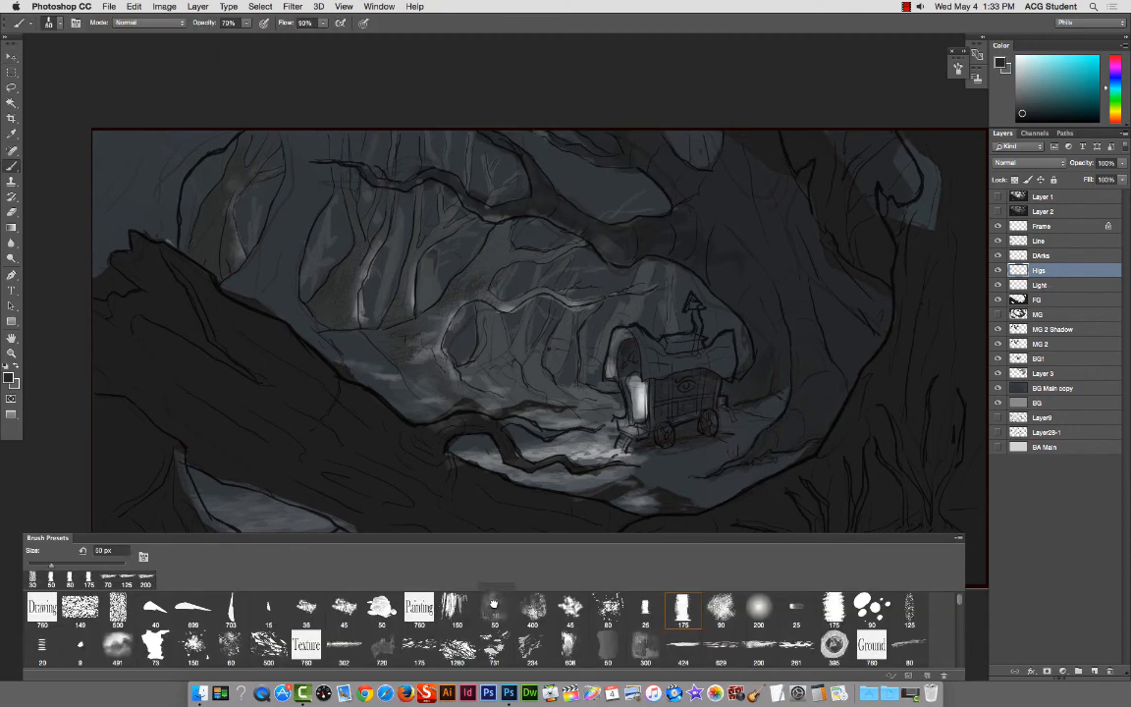
pyautogui.moveTo(727, 306); pyautogui.dragTo(731, 316)
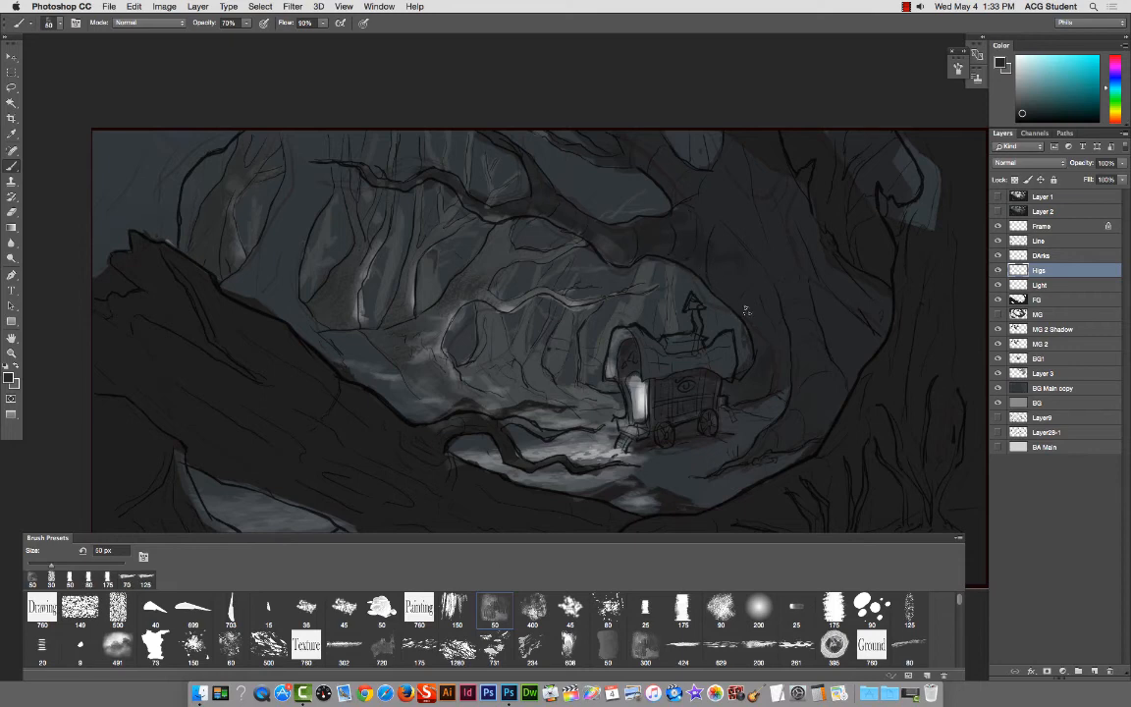
pyautogui.keyDown('alt'); pyautogui.click(642, 391); pyautogui.keyUp('alt')
pyautogui.press(']')
pyautogui.press(']')
# Step: Try bright strokes at 70% opacity on the branch and trunk above the wagon, and undo them
pyautogui.moveTo(595, 243)
pyautogui.mouseDown()
pyautogui.moveTo(628, 262)
pyautogui.moveTo(777, 288)
pyautogui.mouseUp()
pyautogui.moveTo(648, 257); pyautogui.dragTo(691, 297)
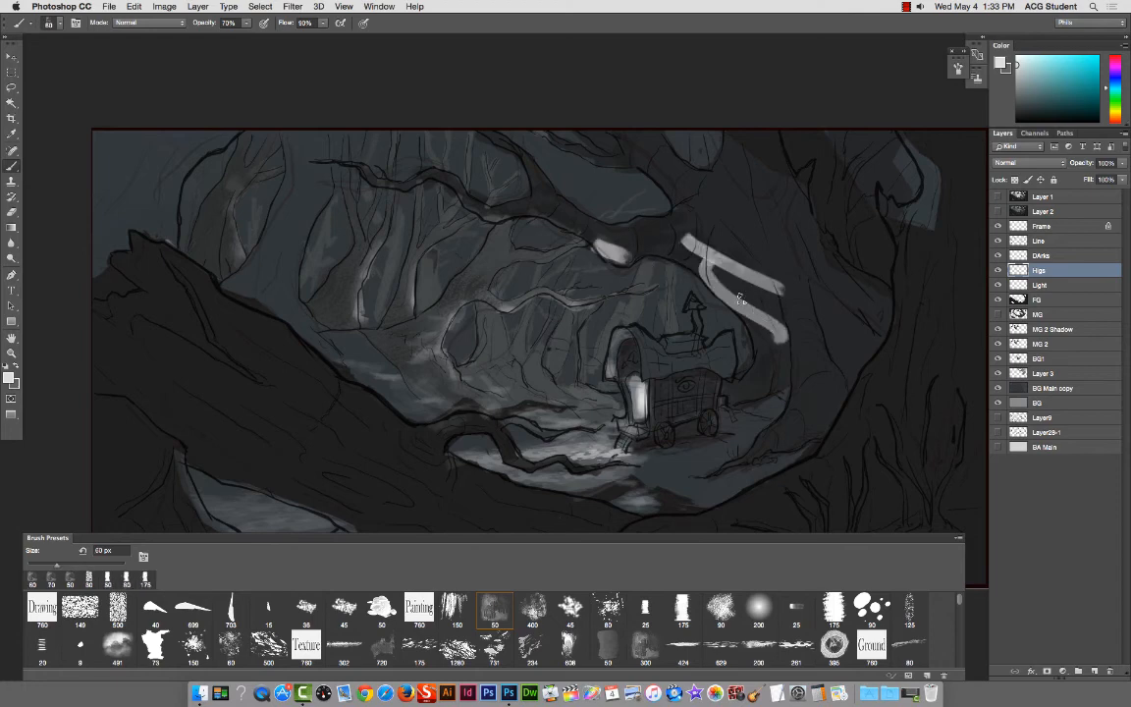
pyautogui.press('super+z')
pyautogui.press('super+alt+z')
pyautogui.press('super+alt+z')
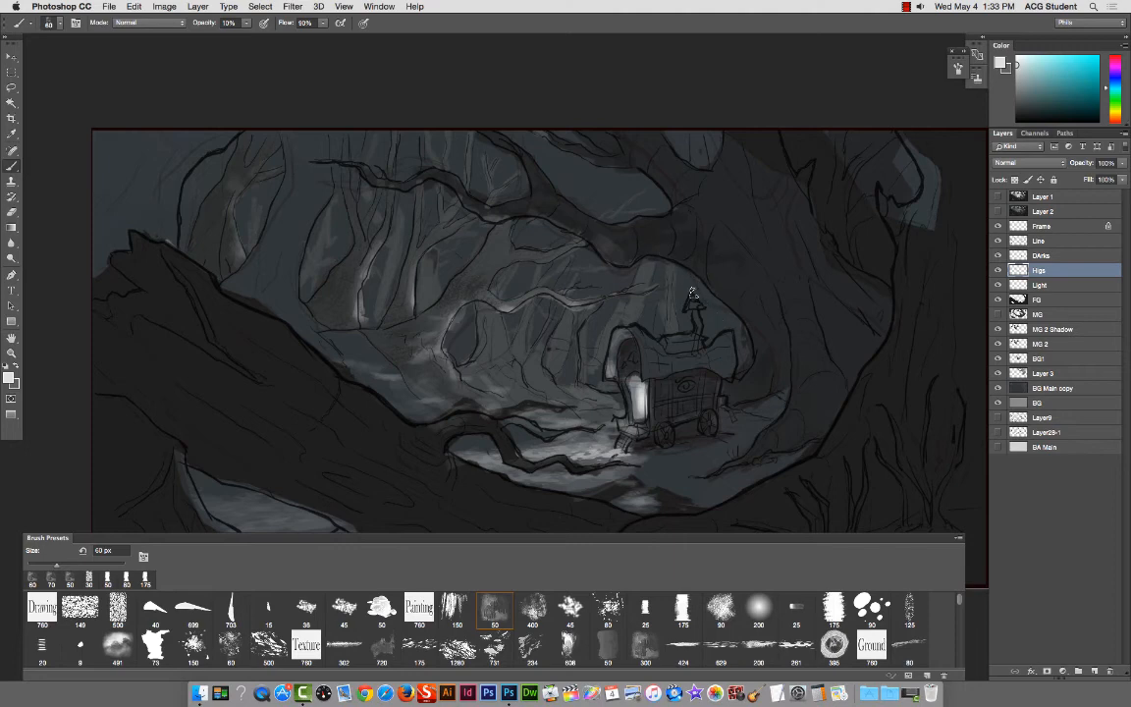
# Step: Paint faint highlights along the branch and the big trunk around the wagon with a 70 px brush at 20% opacity
pyautogui.press(']')
pyautogui.press('2')
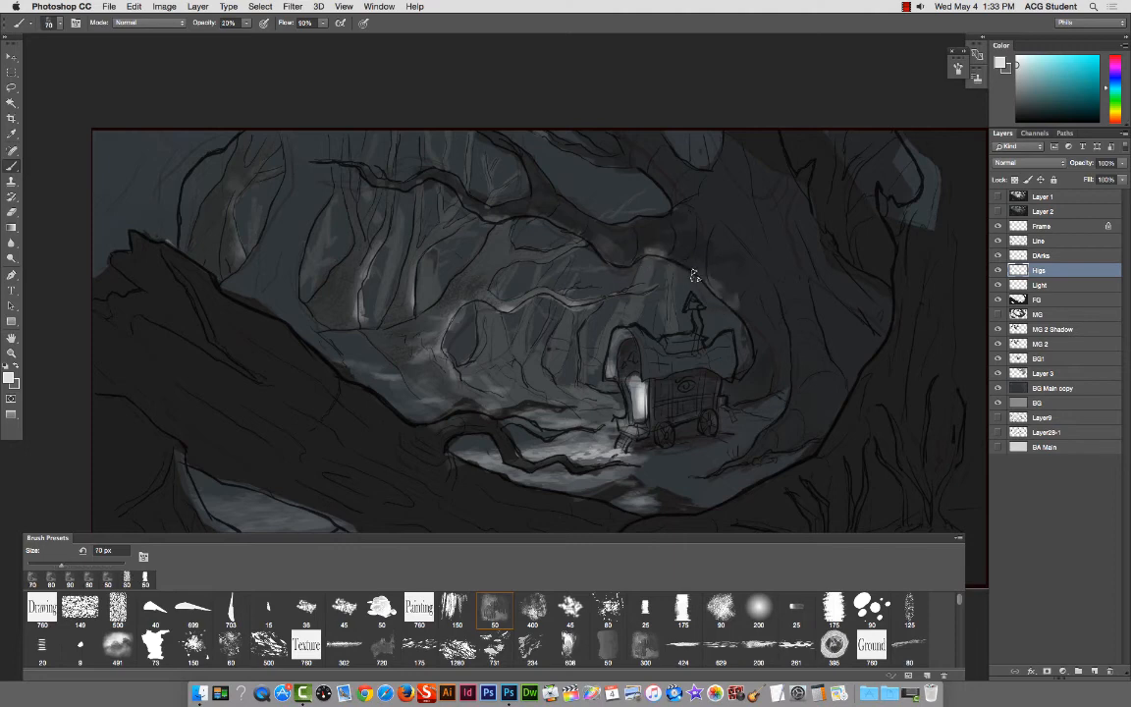
pyautogui.moveTo(698, 275)
pyautogui.mouseDown()
pyautogui.moveTo(755, 337)
pyautogui.moveTo(765, 365)
pyautogui.moveTo(744, 392)
pyautogui.moveTo(803, 386)
pyautogui.moveTo(787, 323)
pyautogui.mouseUp()
pyautogui.moveTo(762, 451); pyautogui.dragTo(773, 442)
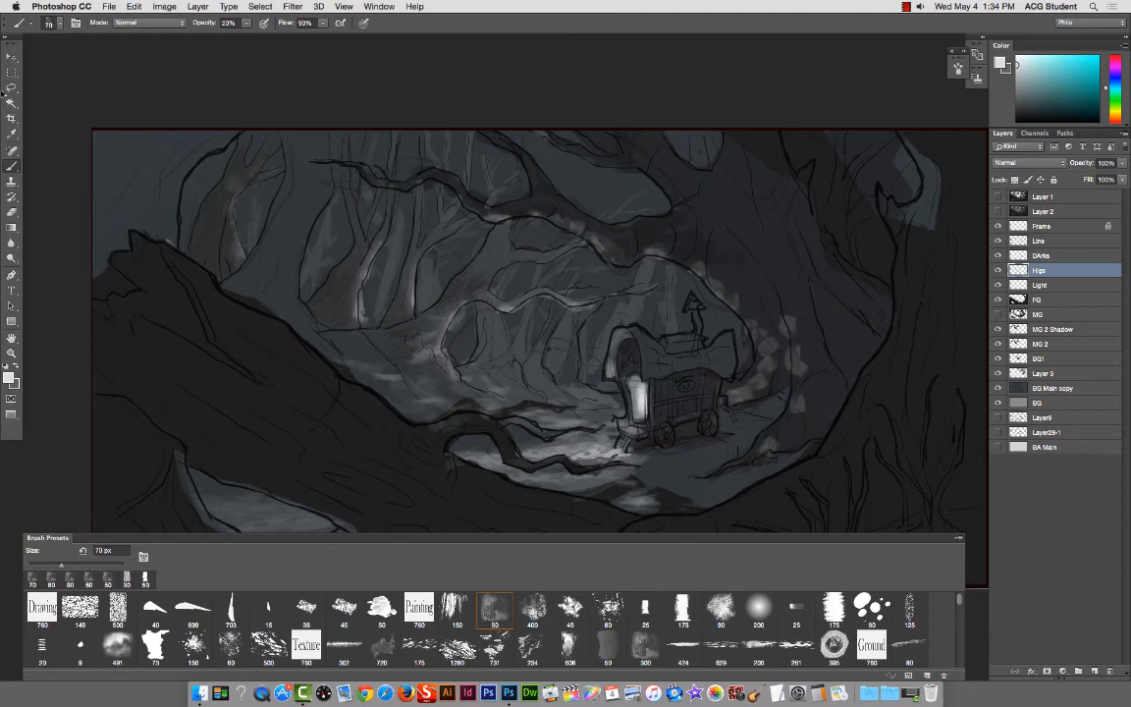
# Step: Soften the new highlights on the branch and trunk with the textured Eraser, enlarging it to 60 px and raising opacity from 20% to 30%
pyautogui.click(22, 23)
pyautogui.click(403, 21)
pyautogui.press('e')
pyautogui.scroll(4, 725, 265)
pyautogui.press(']')
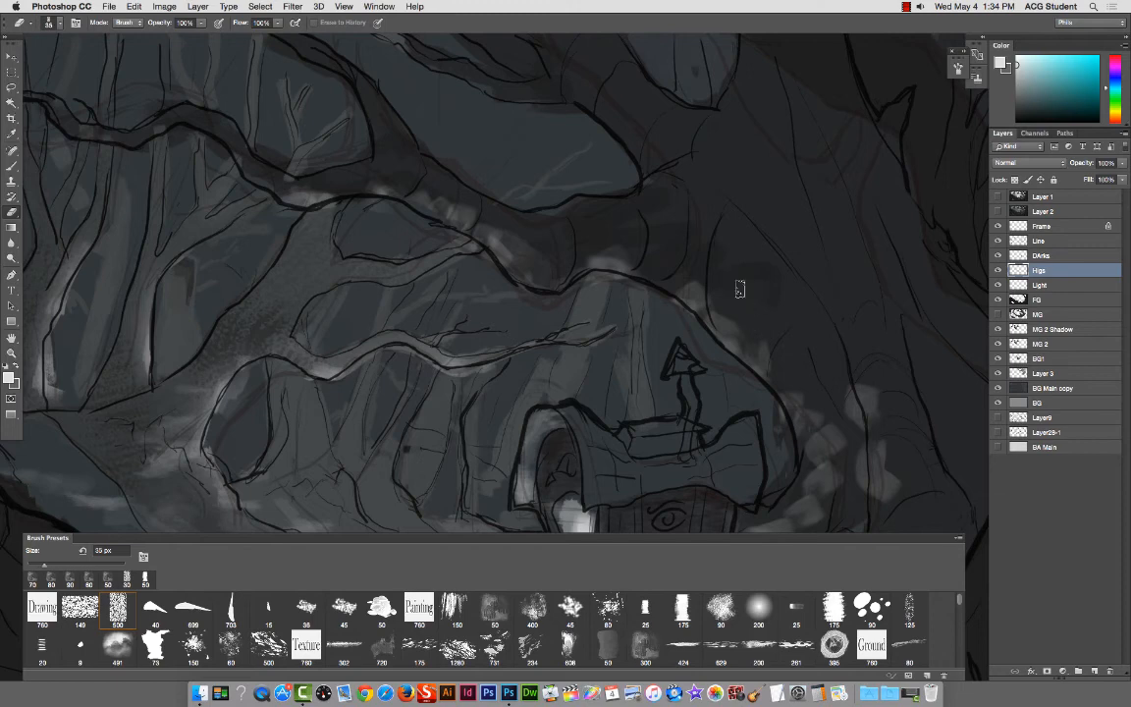
pyautogui.press('1')
pyautogui.press('2')
pyautogui.scroll(-3, 756, 324)
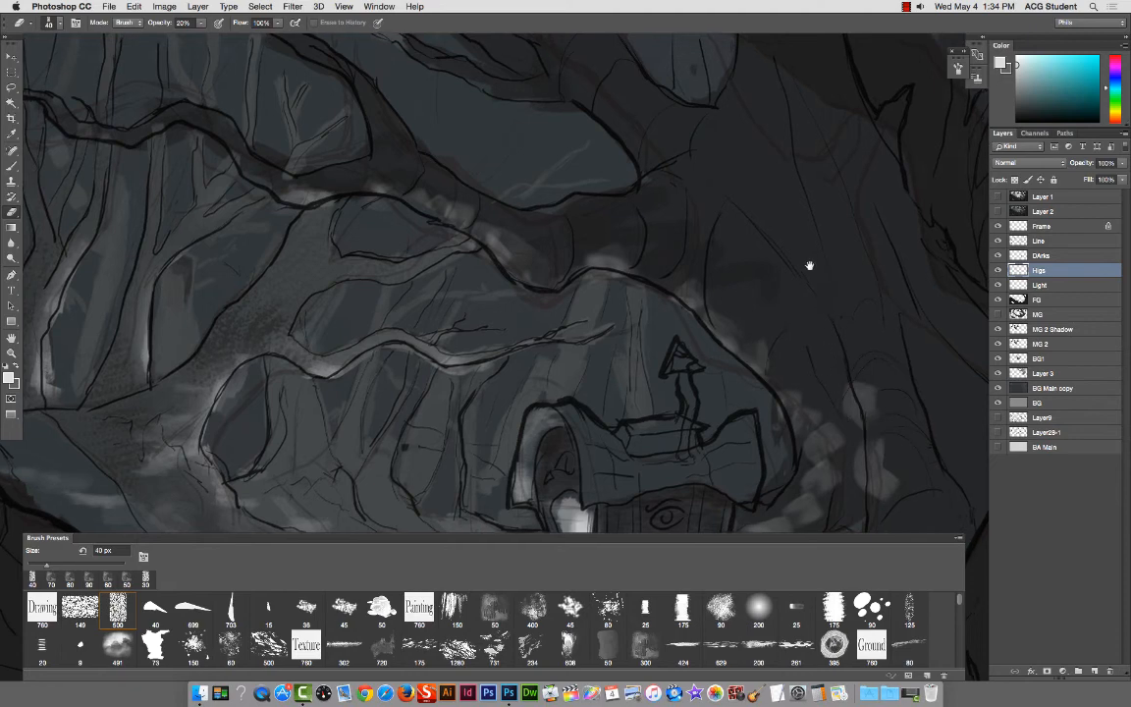
pyautogui.press('3')
pyautogui.press(']')
pyautogui.press(']')
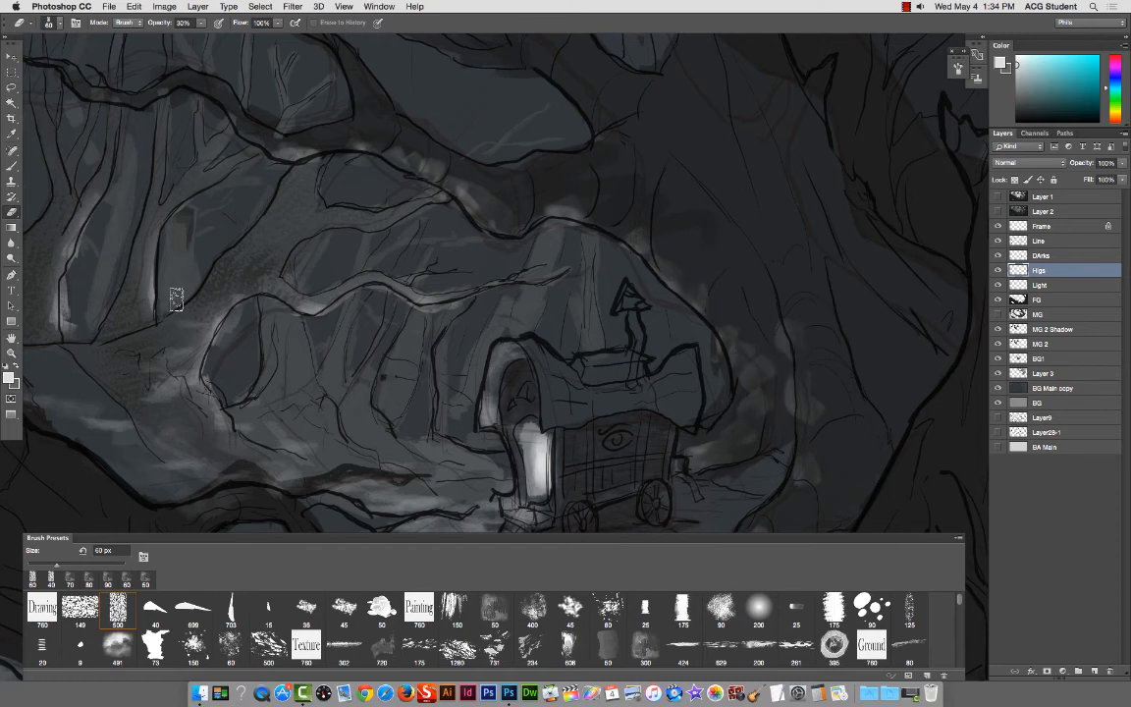
# Step: Switch to the Smudge tool and give it the speckled 500 px brush tip
pyautogui.press('u')
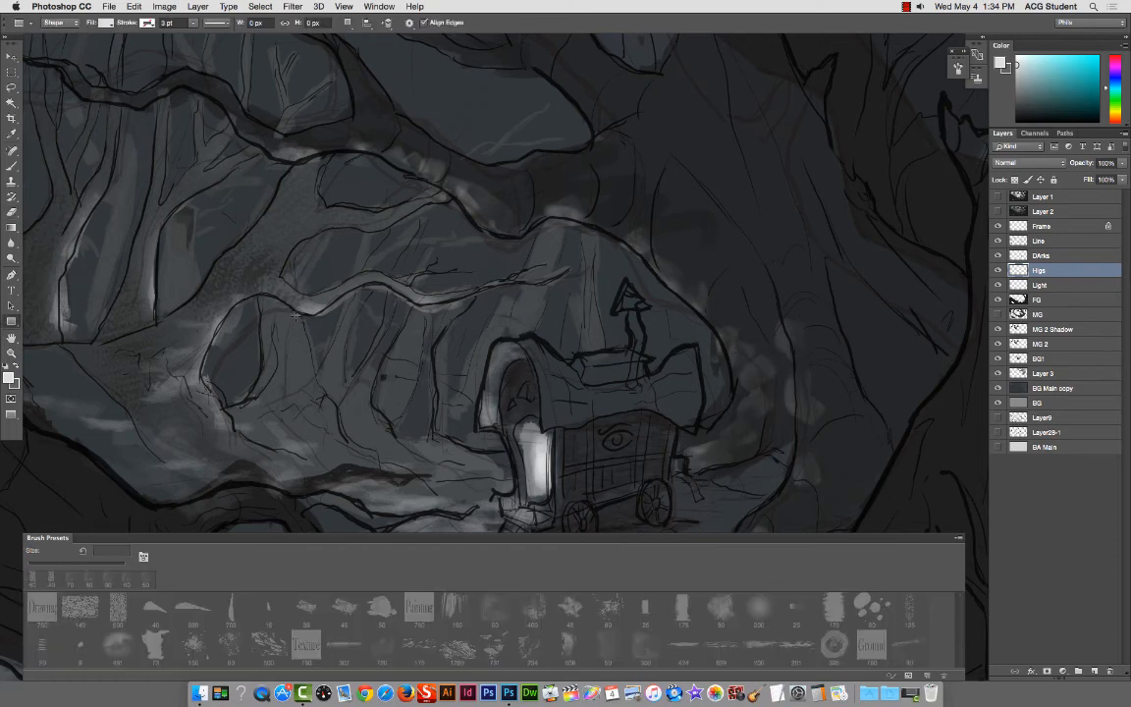
pyautogui.click(13, 322)
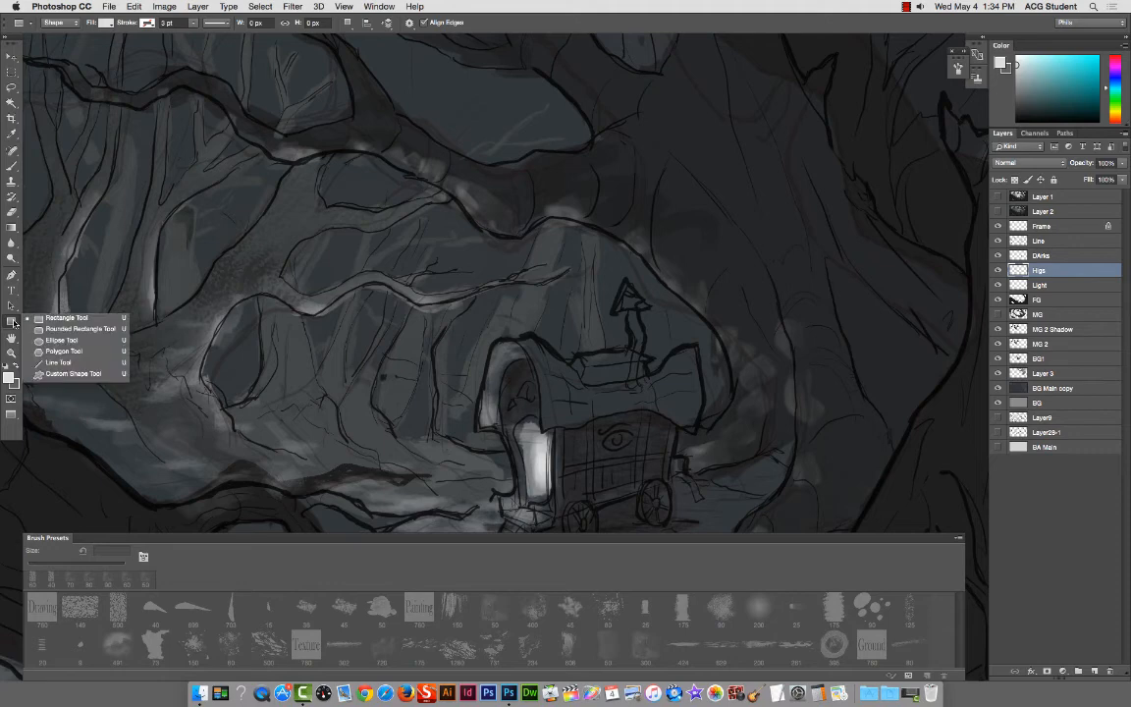
pyautogui.click(32, 23)
pyautogui.click(12, 242)
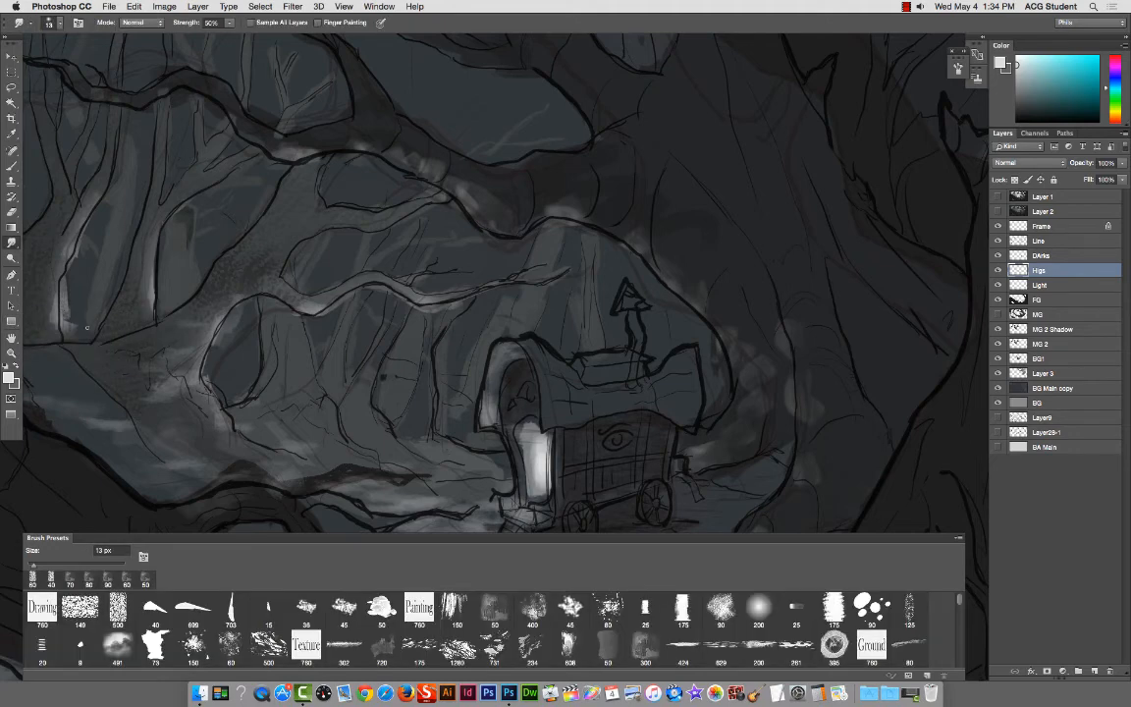
pyautogui.click(28, 25)
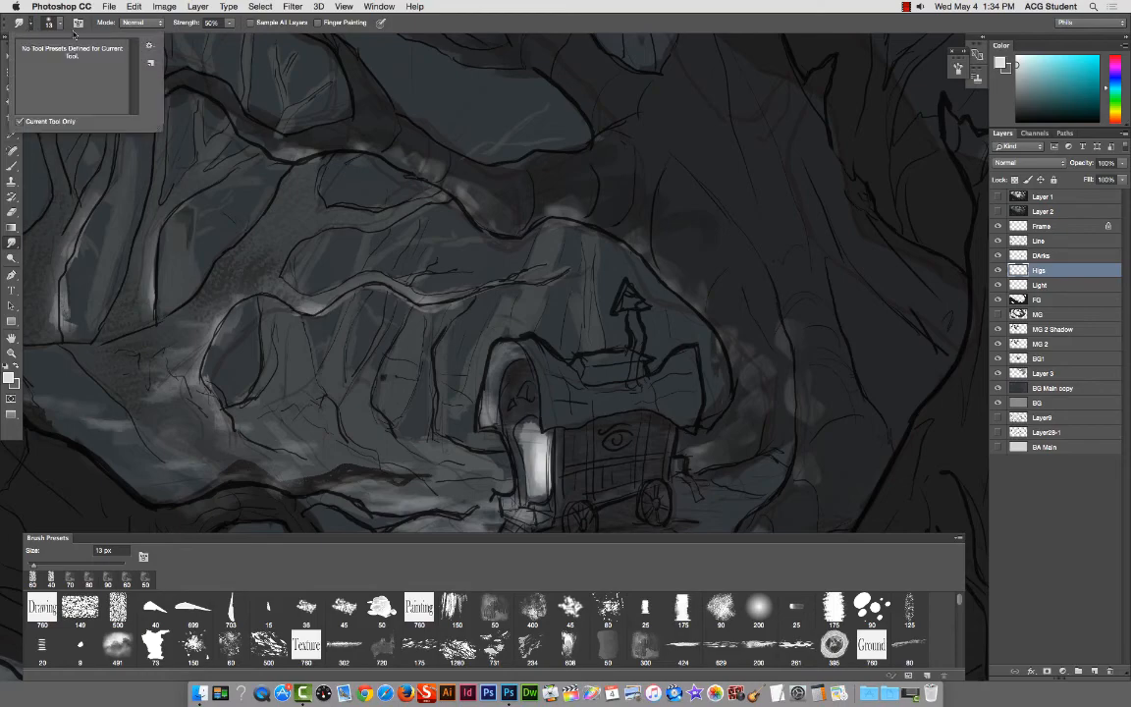
pyautogui.click(52, 24)
pyautogui.click(109, 144)
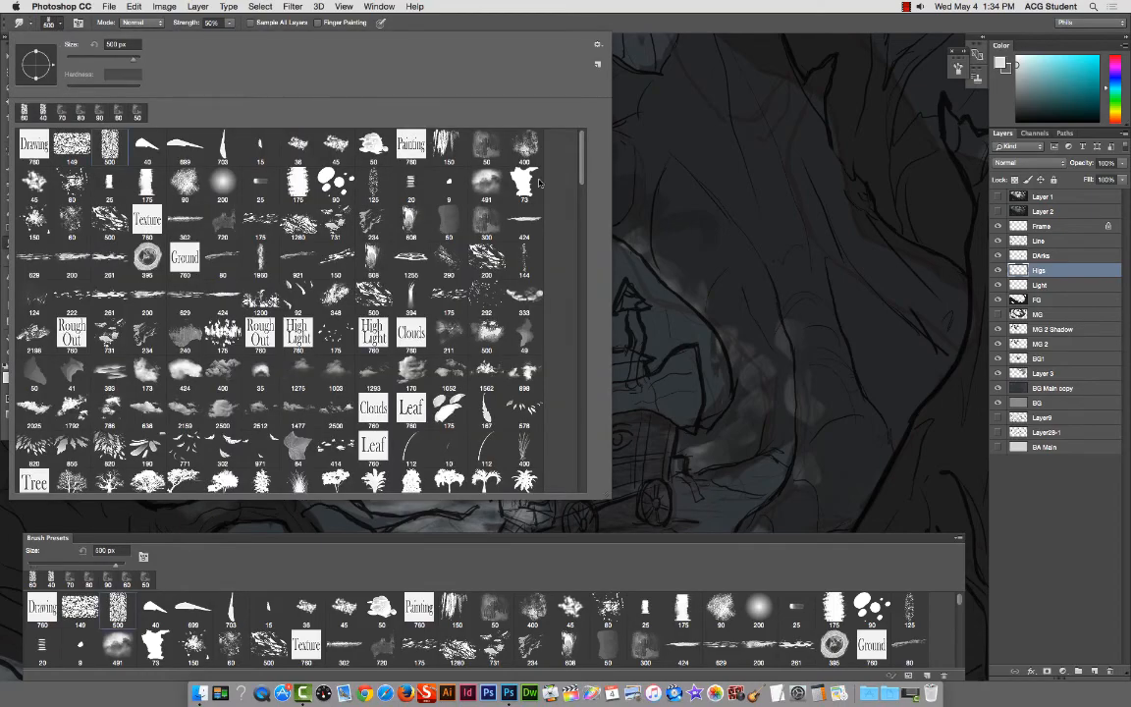
pyautogui.click(705, 324)
# Step: Smudge the highlights on the branch and trunk around the wagon with a 150 px tip at 100% strength
pyautogui.press('[')
pyautogui.press('[')
pyautogui.press('[')
pyautogui.press('[')
pyautogui.press('[')
pyautogui.press('[')
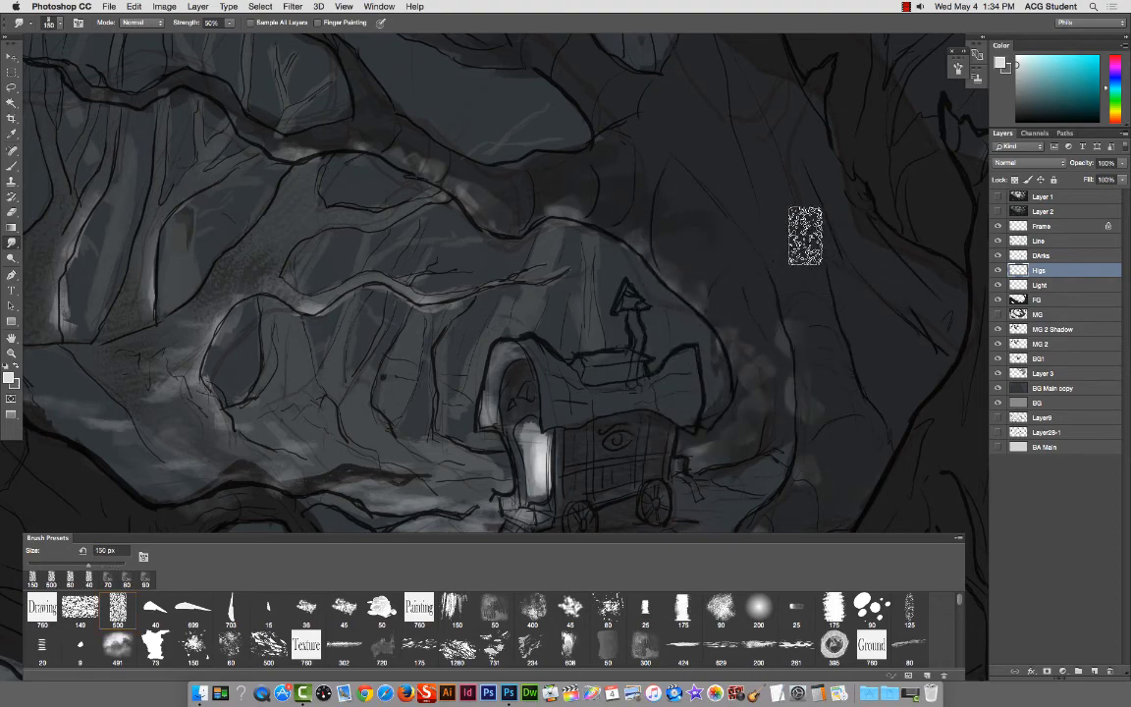
pyautogui.press('0')
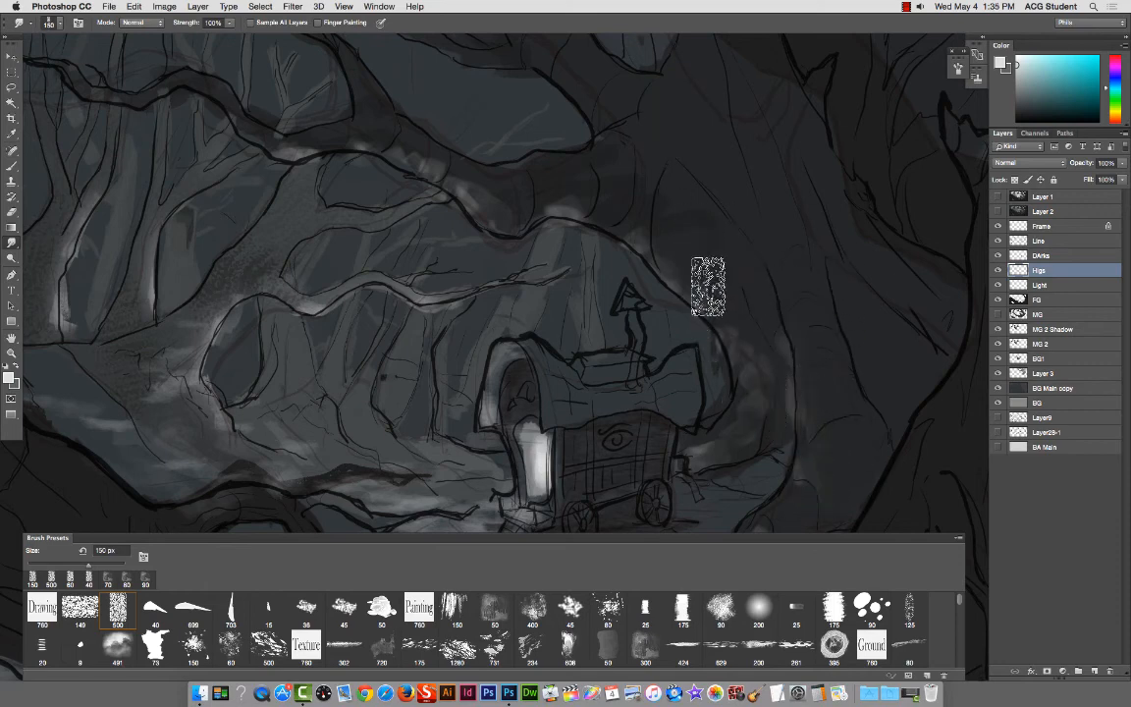
pyautogui.moveTo(611, 202); pyautogui.dragTo(647, 207)
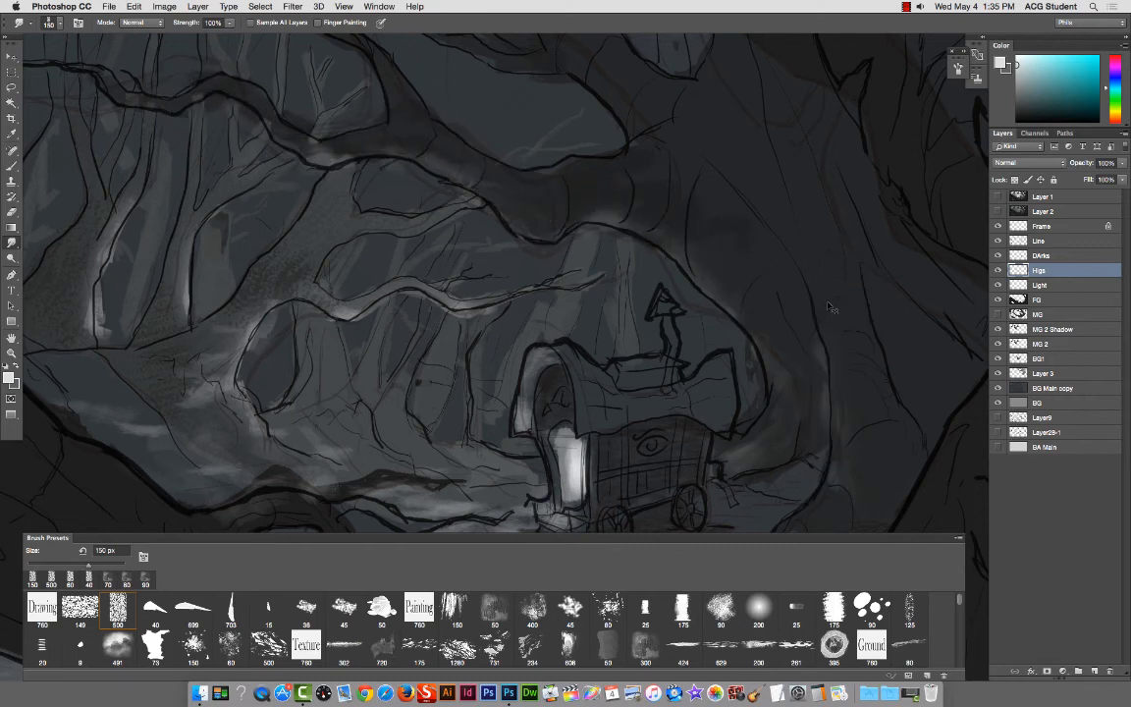
# Step: Compare the whole scene with and without the Higs layer
pyautogui.scroll(-4, 840, 309)
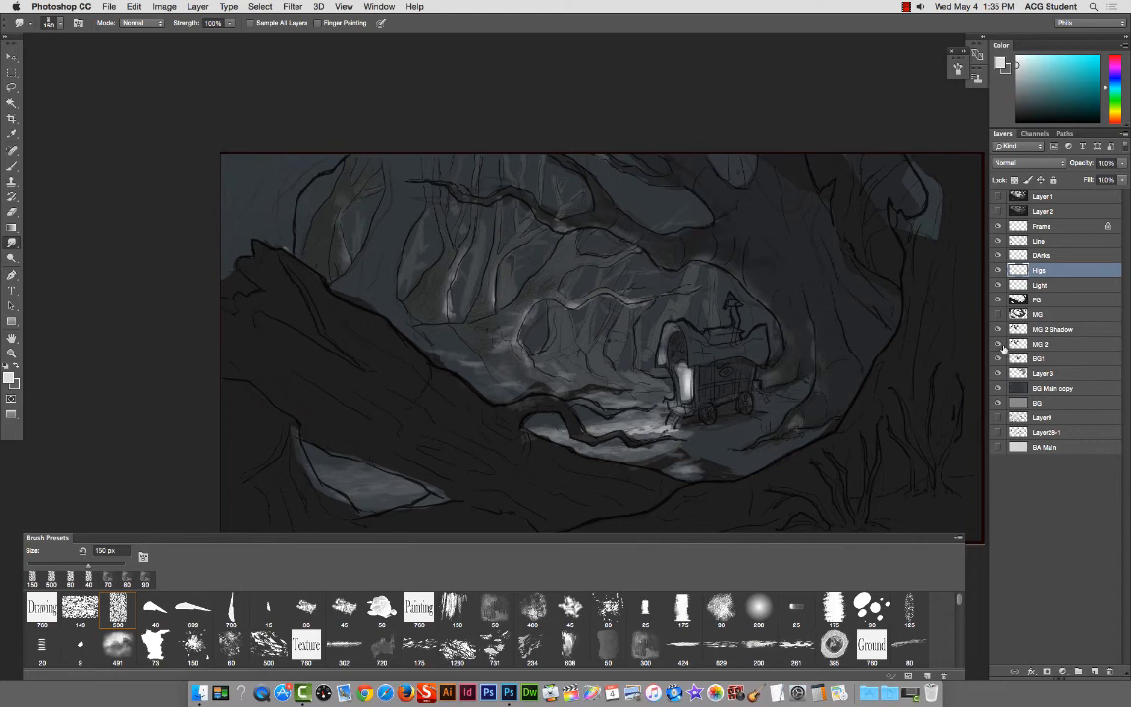
pyautogui.click(996, 270)
pyautogui.click(996, 270)
pyautogui.click(996, 270)
pyautogui.click(996, 270)
pyautogui.moveTo(504, 334); pyautogui.dragTo(428, 267)
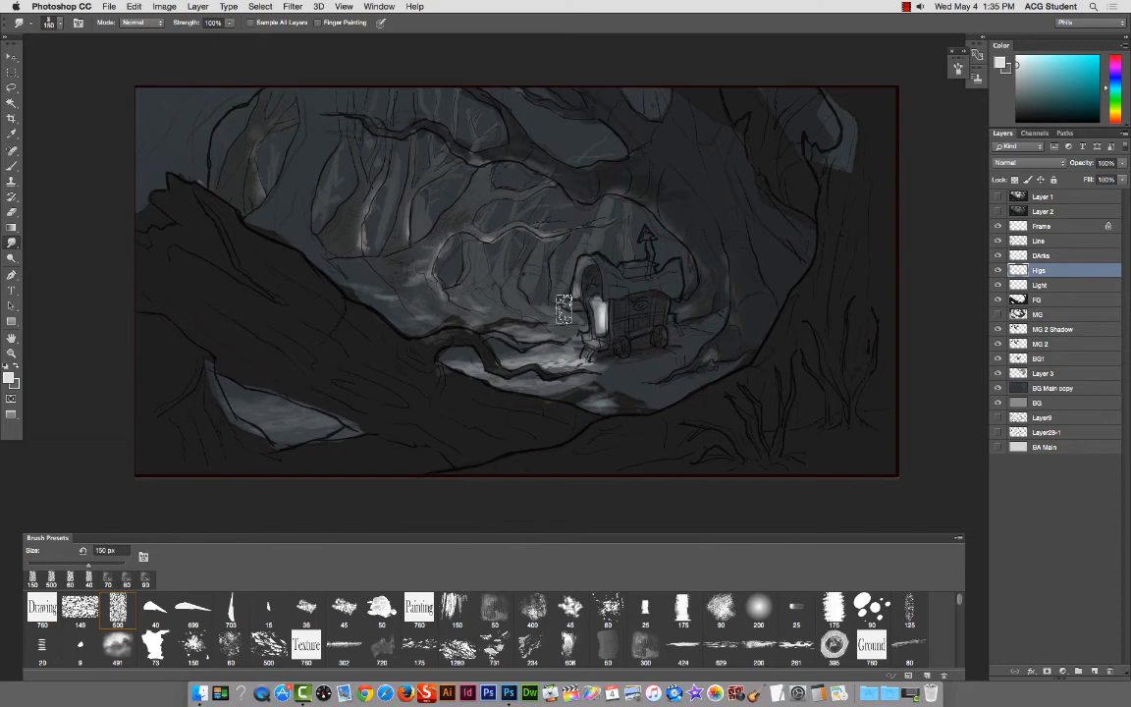
pyautogui.moveTo(546, 309); pyautogui.dragTo(546, 317)
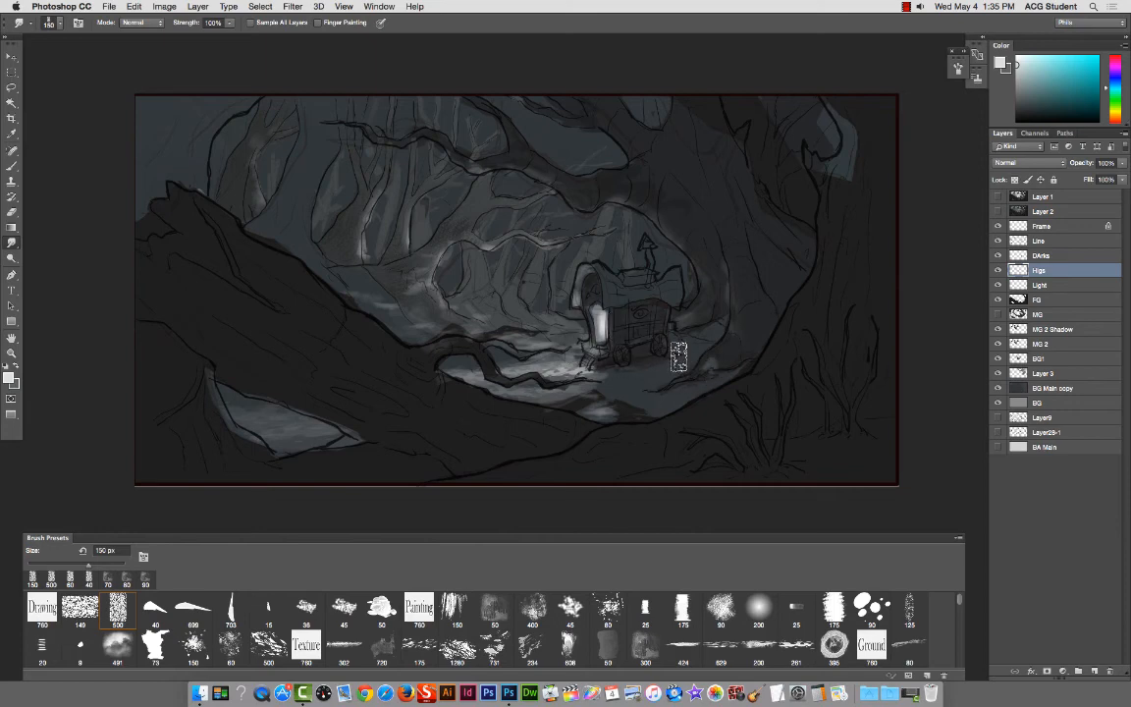
# Step: Paste a merged copy of the whole scene as a new layer above Frame and hide the layers beneath it
pyautogui.press('super+a')
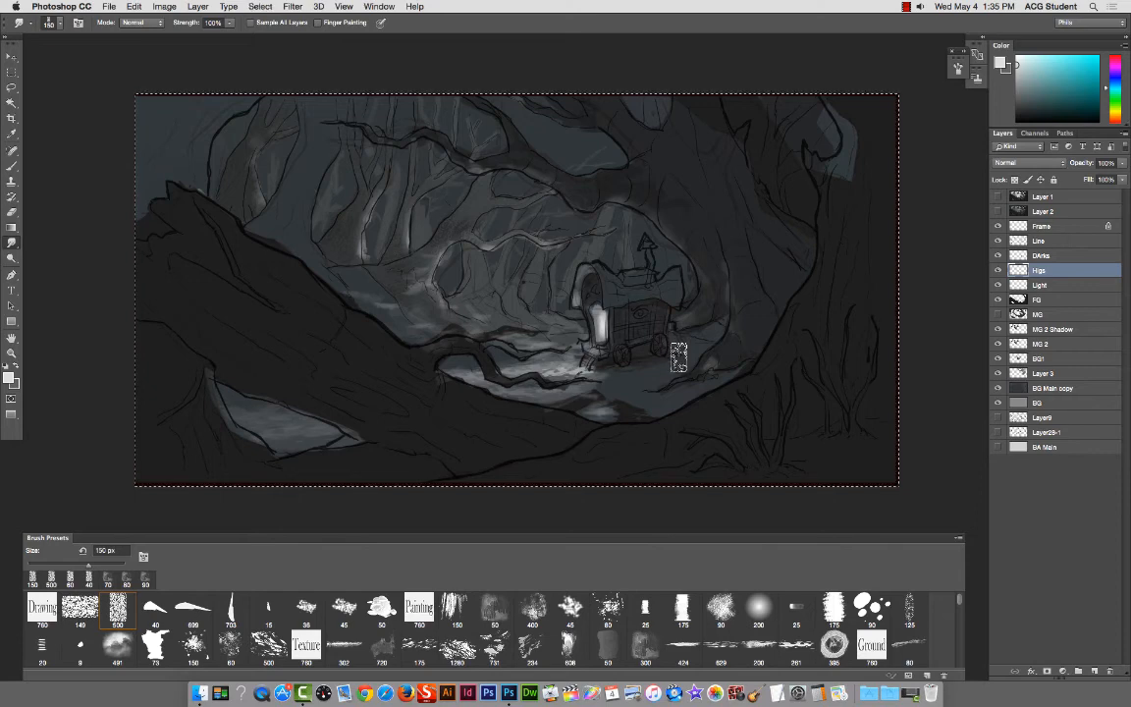
pyautogui.press('super+shift+c')
pyautogui.press('super+v')
pyautogui.press('super+d')
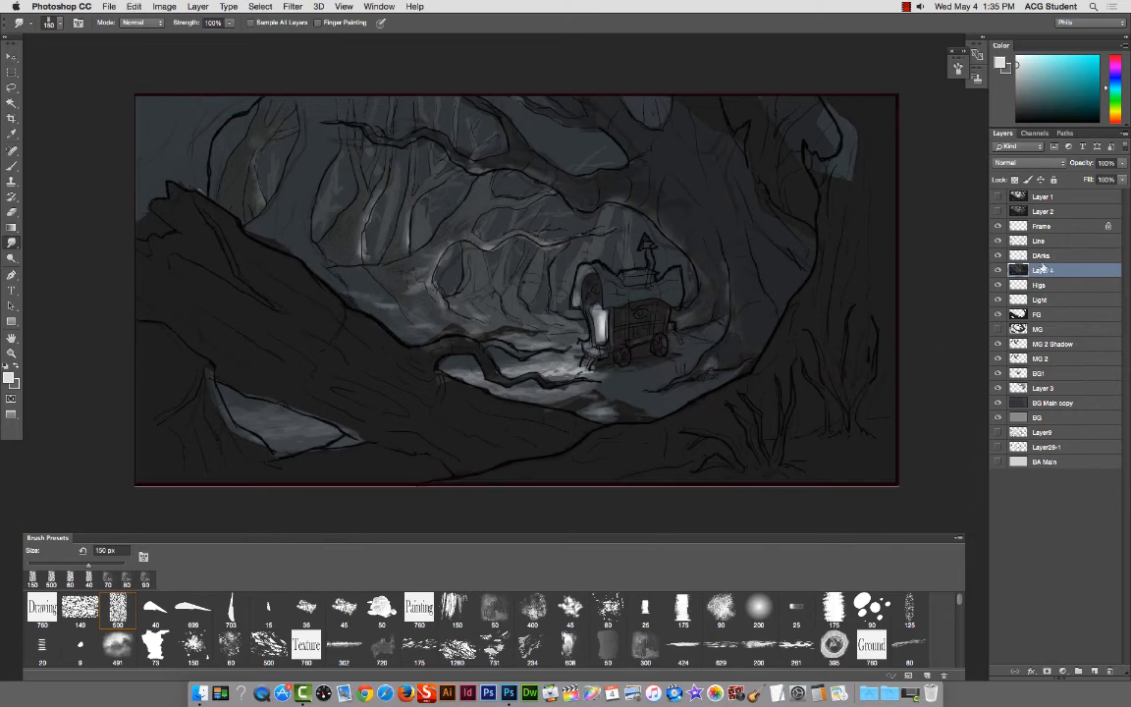
pyautogui.moveTo(1043, 268)
pyautogui.mouseDown()
pyautogui.moveTo(1001, 219)
pyautogui.moveTo(994, 414)
pyautogui.mouseUp()
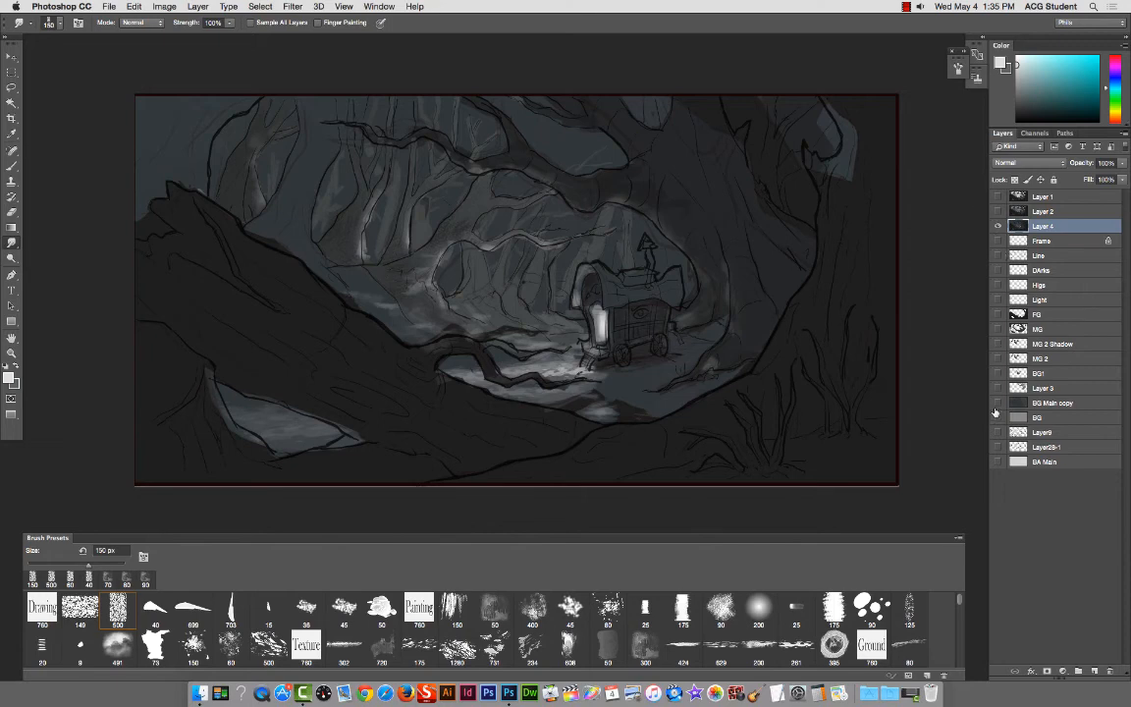
# Step: Try a Levels midtone of 1.37 on the merged scene copy and cancel the adjustment
pyautogui.press('super+l')
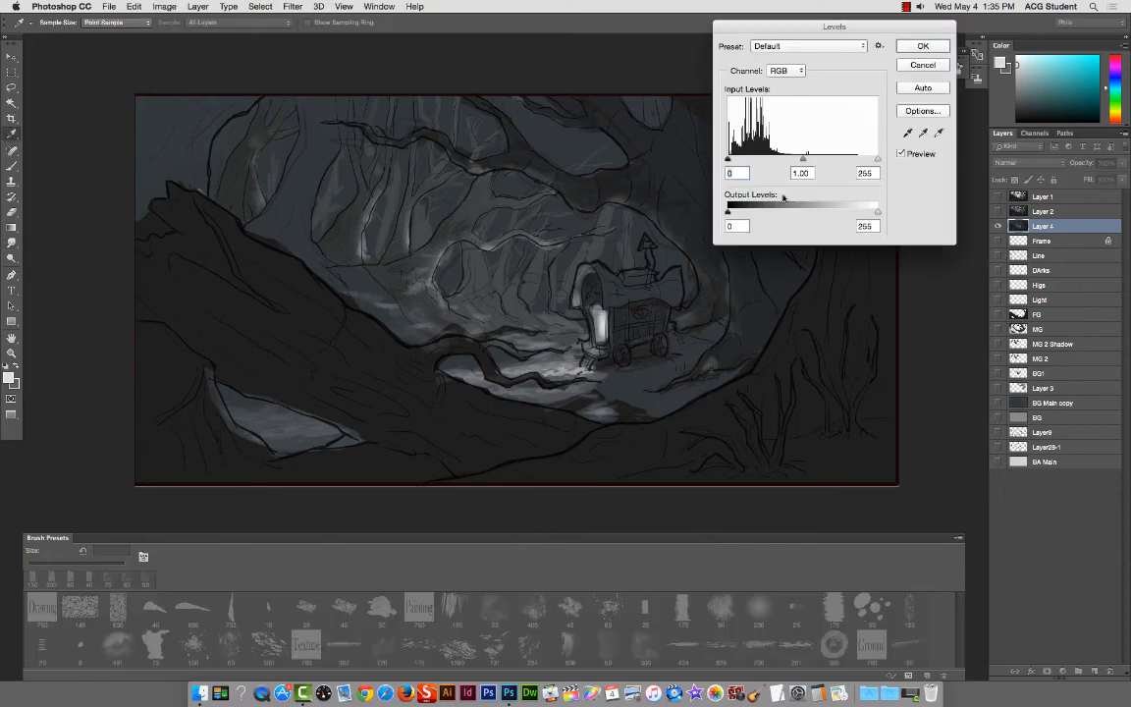
pyautogui.moveTo(805, 159); pyautogui.dragTo(786, 162)
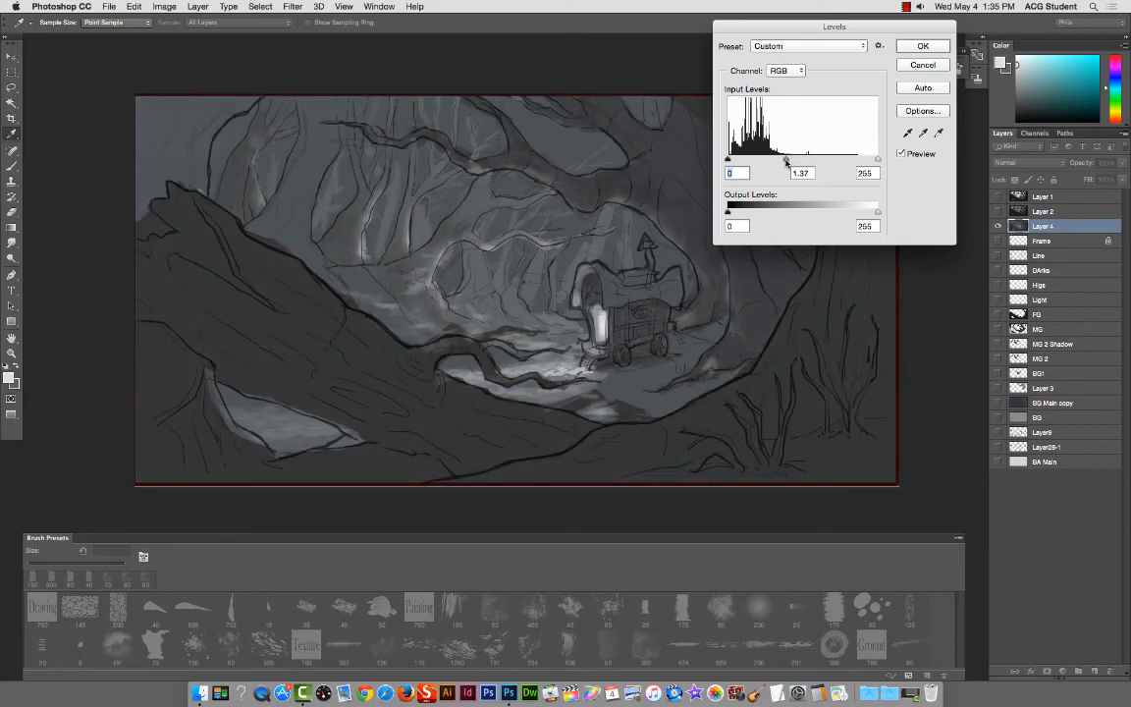
pyautogui.click(785, 160)
pyautogui.click(924, 66)
pyautogui.press('r')
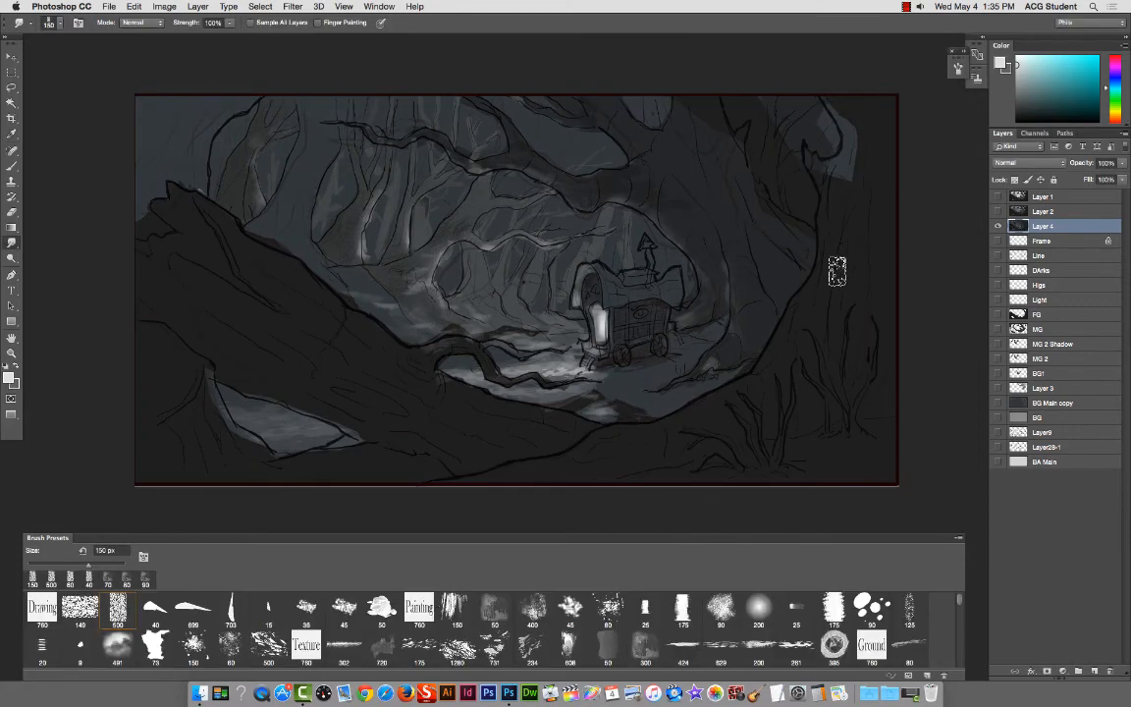
# Step: Hide Layer 4 and show the working layers from Frame down to BG
pyautogui.click(997, 224)
pyautogui.keyDown('alt'); pyautogui.click(998, 225); pyautogui.keyUp('alt')
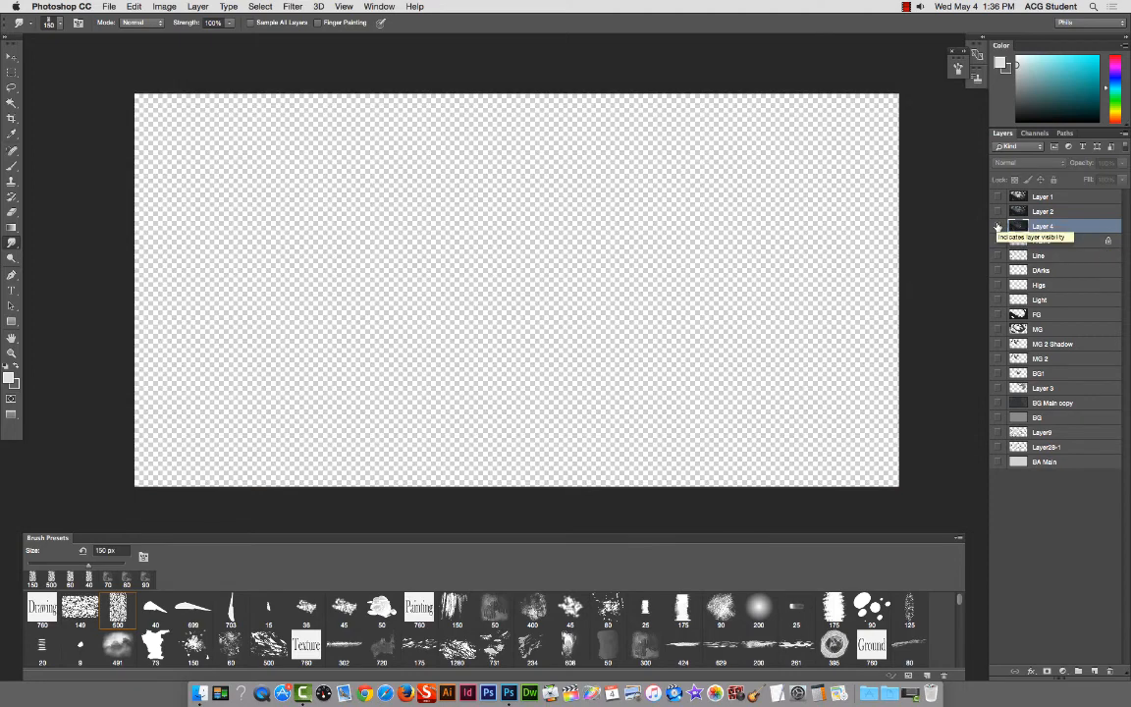
pyautogui.keyDown('alt'); pyautogui.click(998, 226); pyautogui.keyUp('alt')
pyautogui.moveTo(1001, 225); pyautogui.dragTo(998, 409)
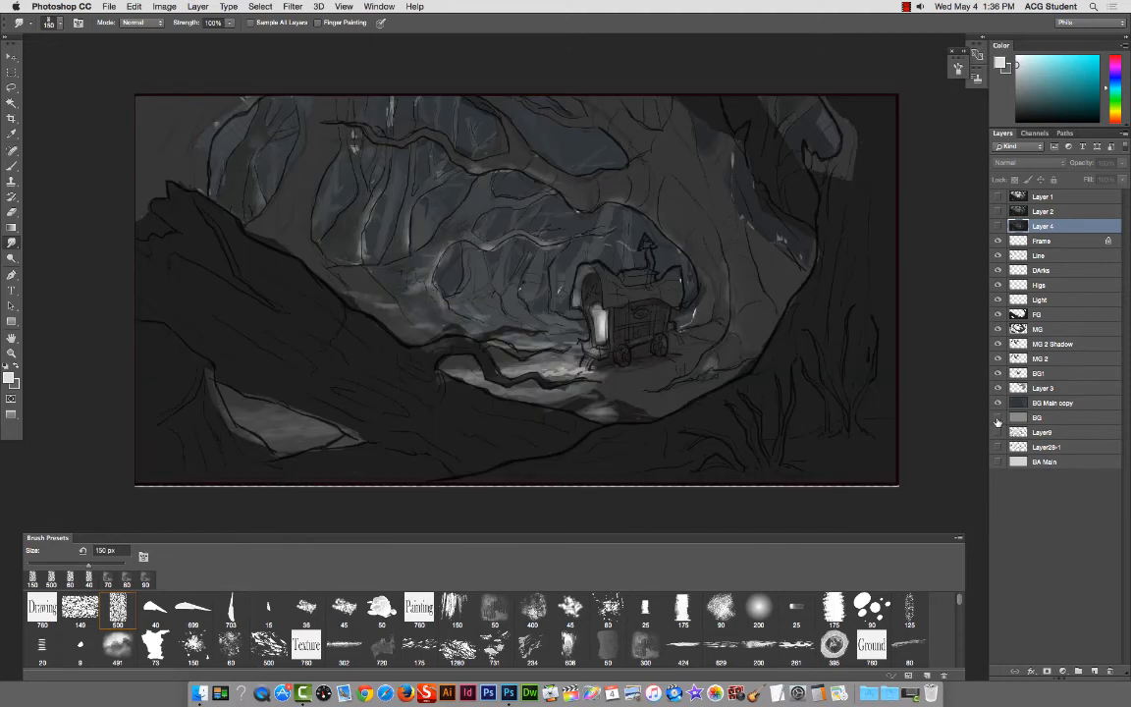
pyautogui.click(997, 420)
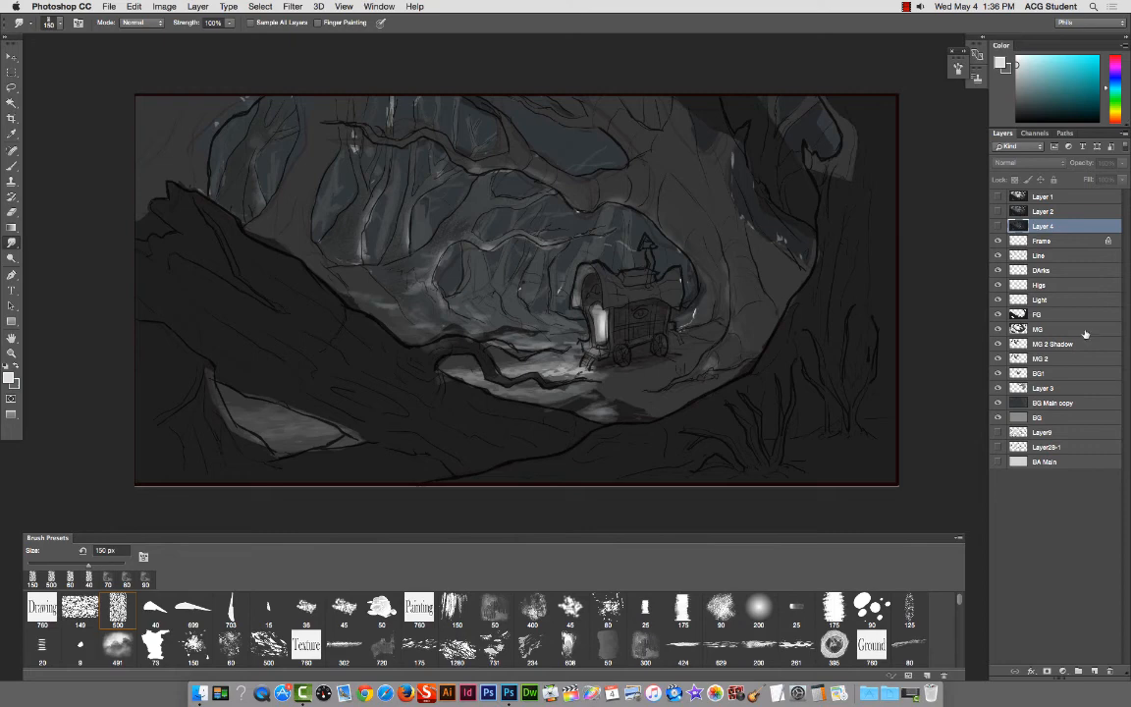
# Step: Make the Light layer active by picking it at the wagon's doorway, and hide the Light and Higs layers
pyautogui.rightClick(603, 325)
pyautogui.click(609, 325)
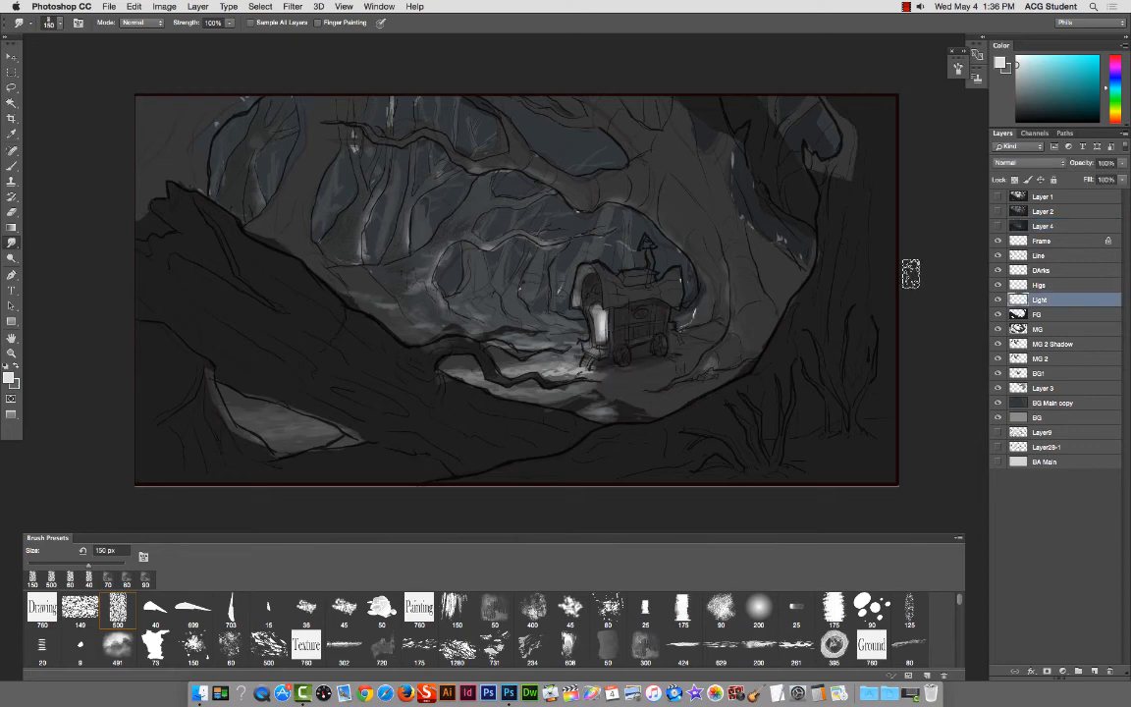
pyautogui.click(997, 299)
pyautogui.click(997, 284)
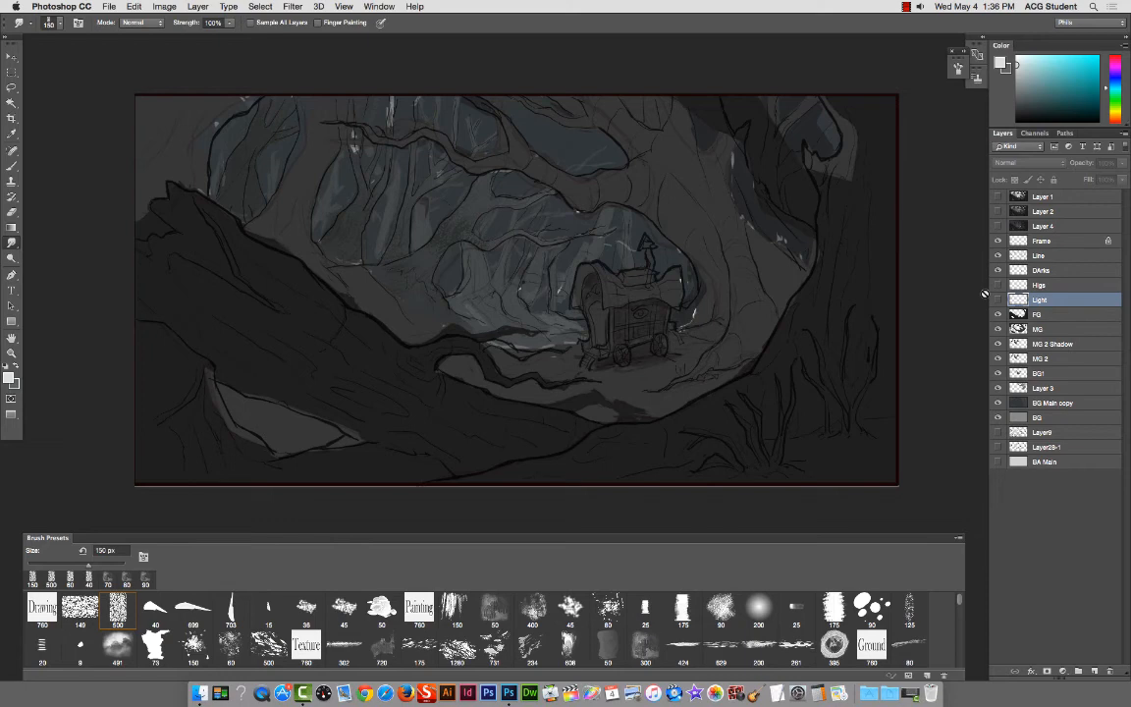
# Step: Compare the merged scene versions on Layer 1, Layer 2 and Layer 4 with the working layers hidden
pyautogui.click(996, 197)
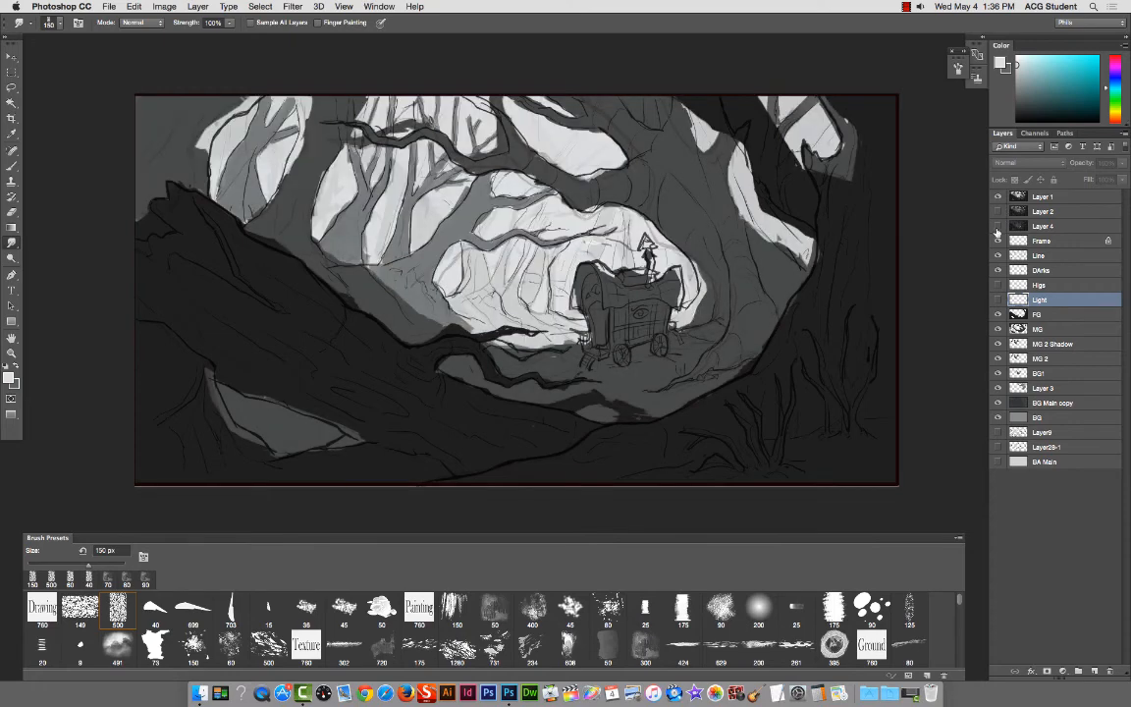
pyautogui.moveTo(996, 242); pyautogui.dragTo(994, 413)
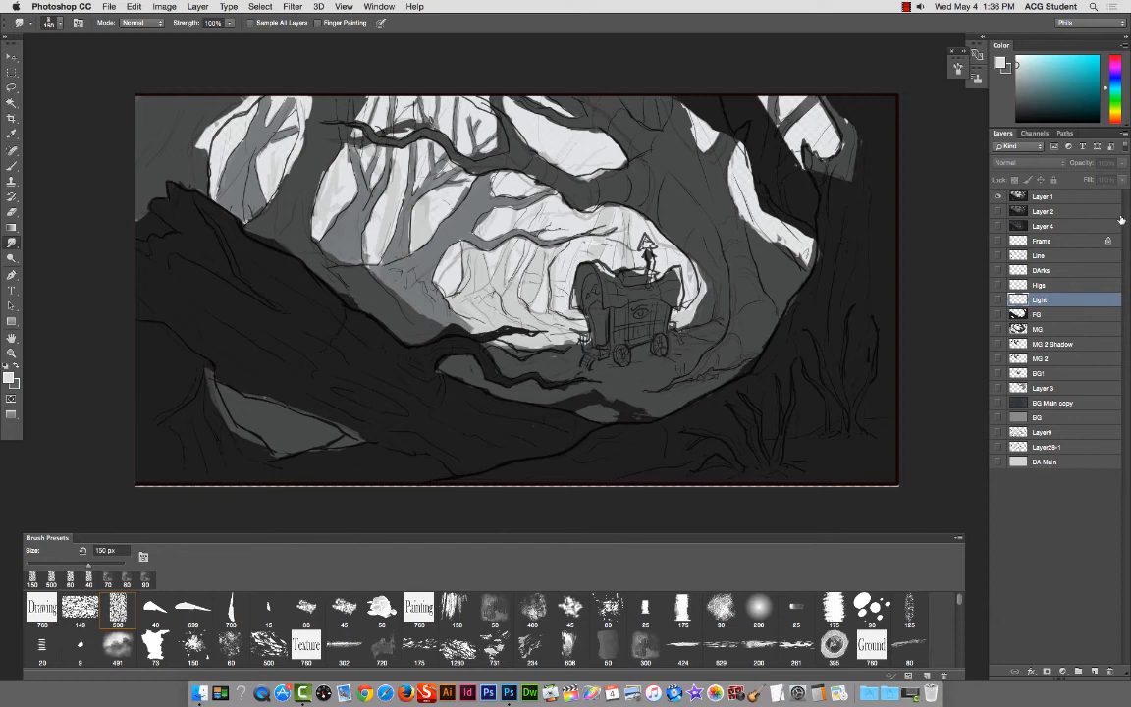
pyautogui.click(1000, 197)
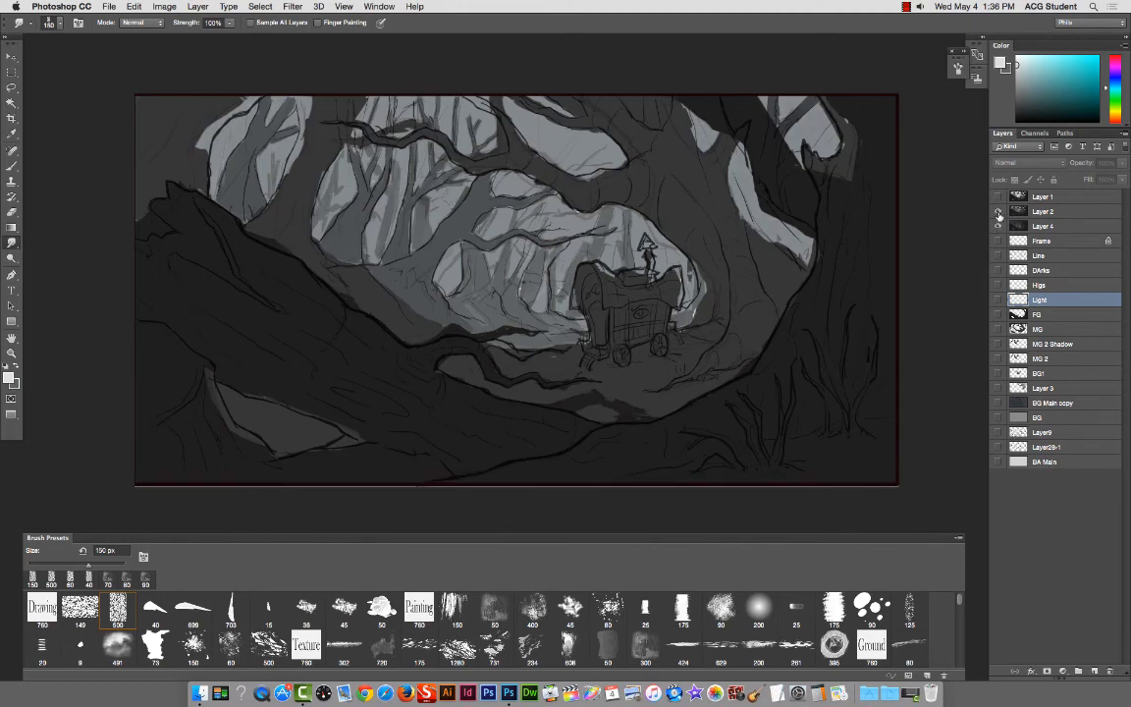
pyautogui.click(998, 212)
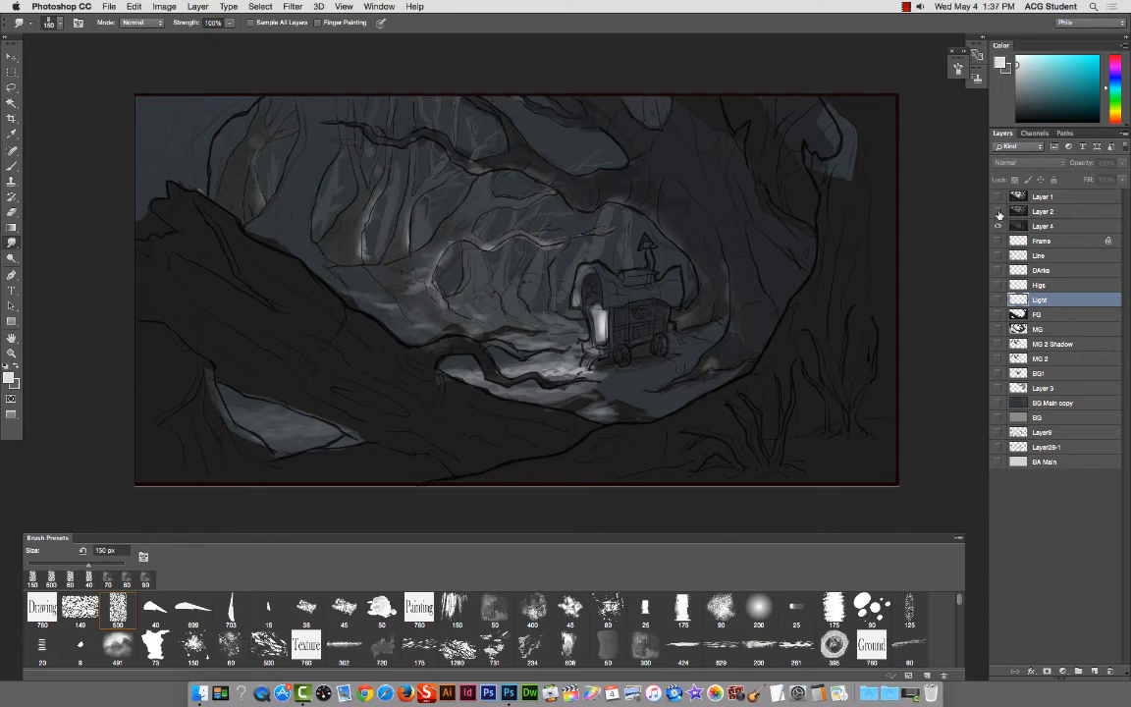
pyautogui.click(997, 226)
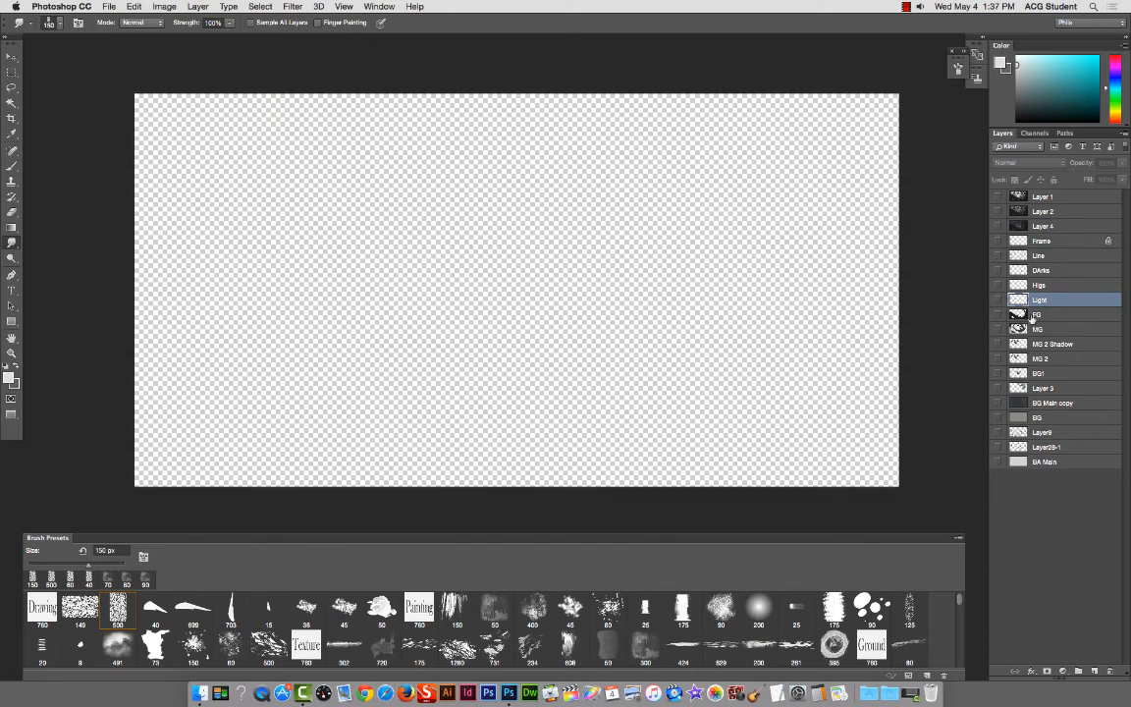
# Step: Show the working layers from Frame to BG Main copy without Light and Higs, and brighten BG Main copy's midtones with Levels
pyautogui.moveTo(997, 242); pyautogui.dragTo(999, 402)
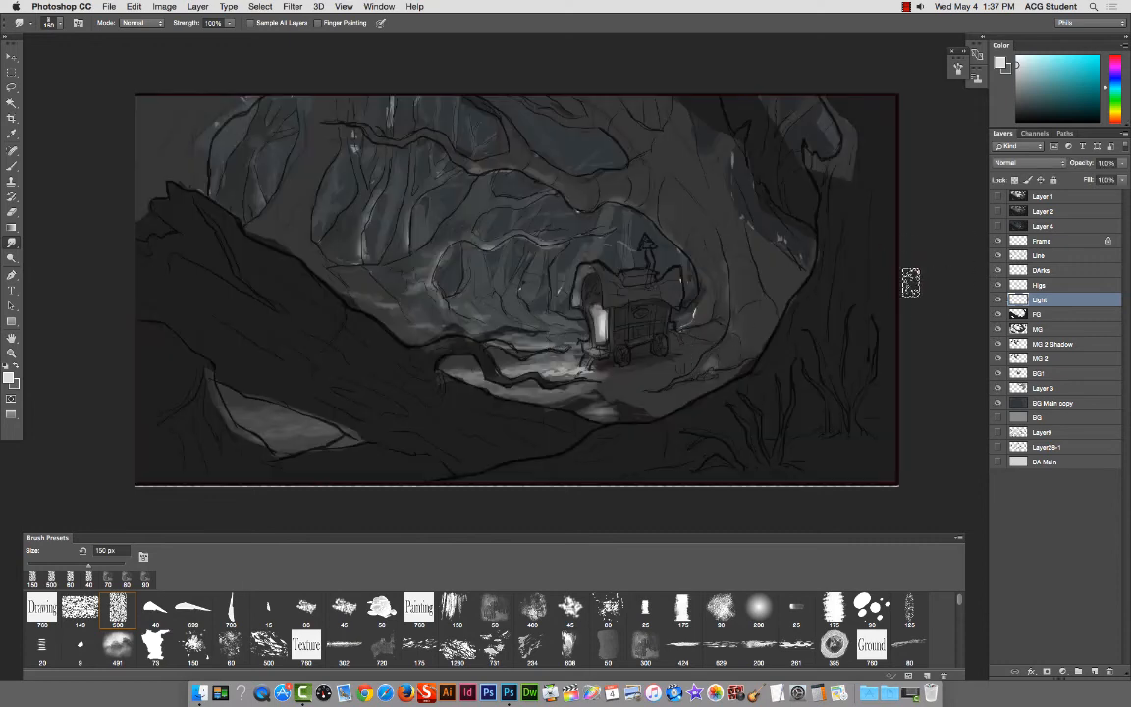
pyautogui.click(997, 299)
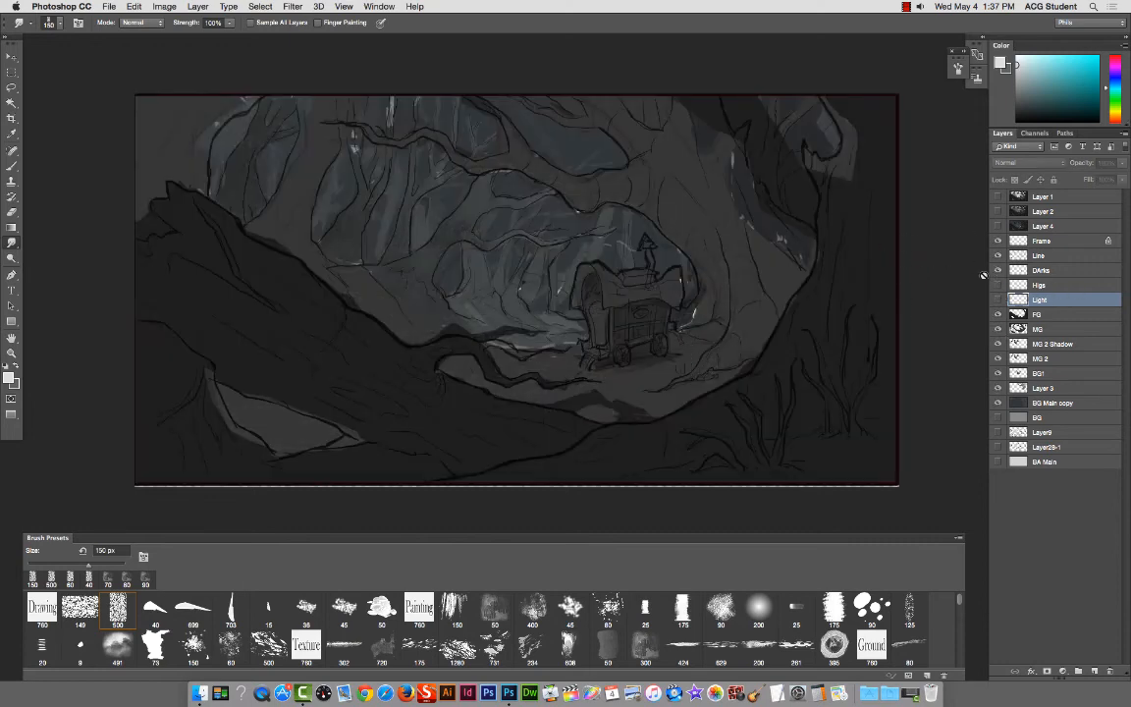
pyautogui.rightClick(581, 136)
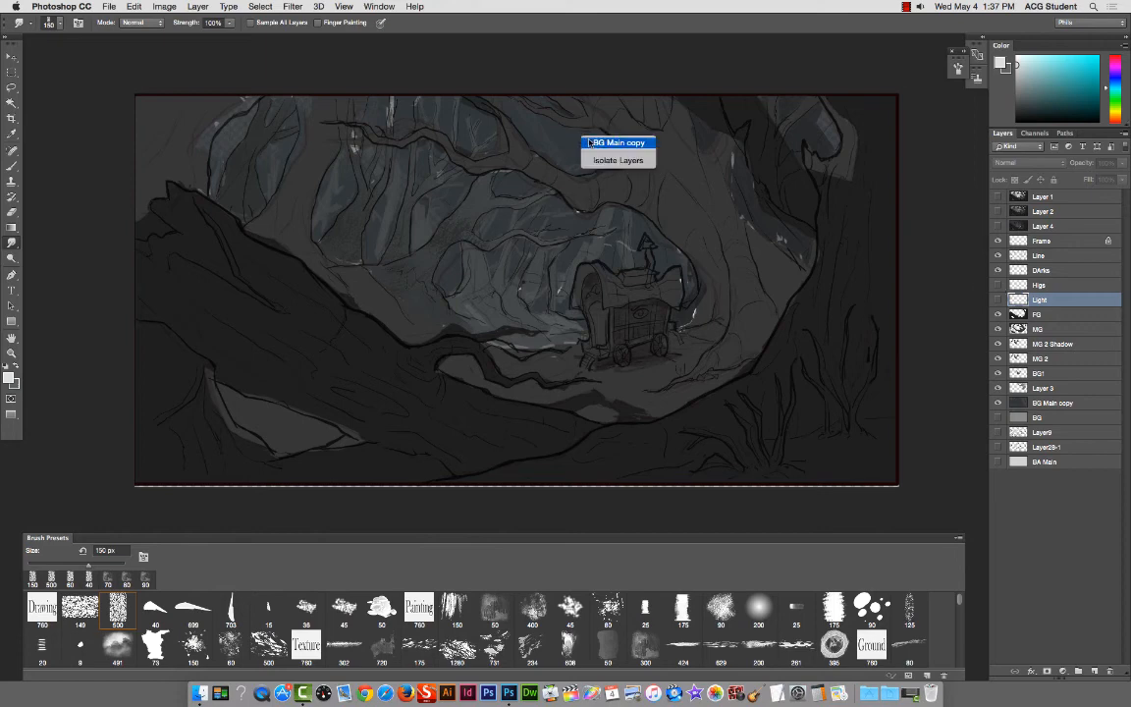
pyautogui.click(591, 143)
pyautogui.hotkey('ctrl', 'l')
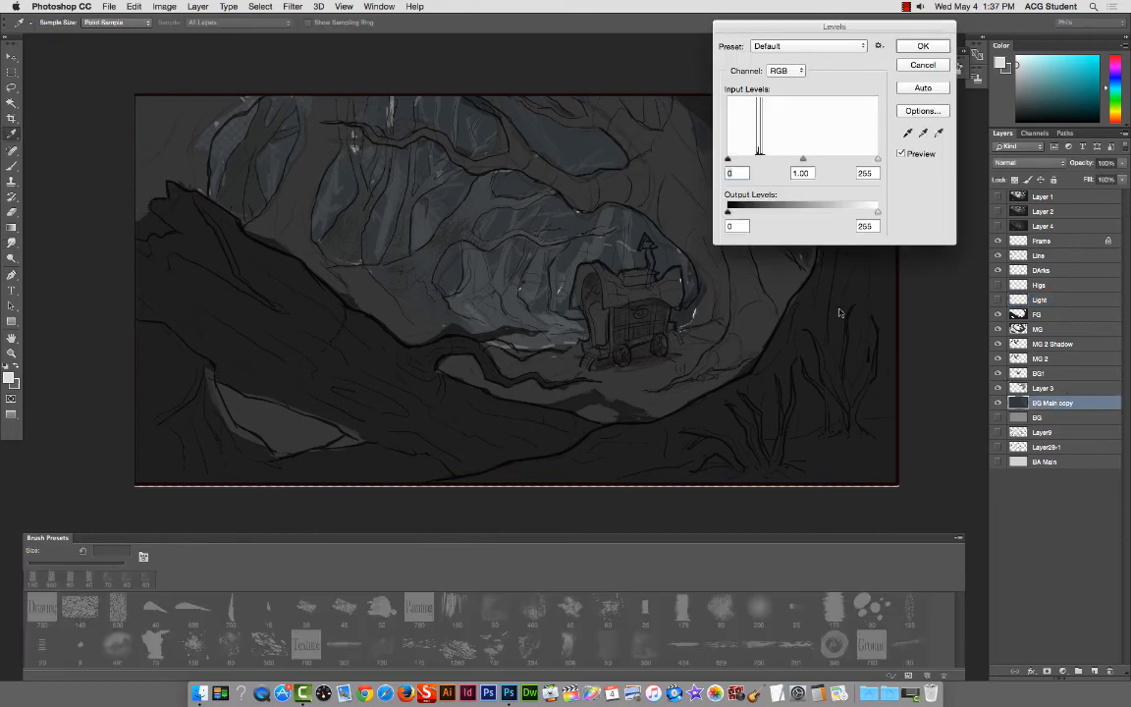
pyautogui.moveTo(802, 159); pyautogui.dragTo(778, 164)
pyautogui.press('Return')
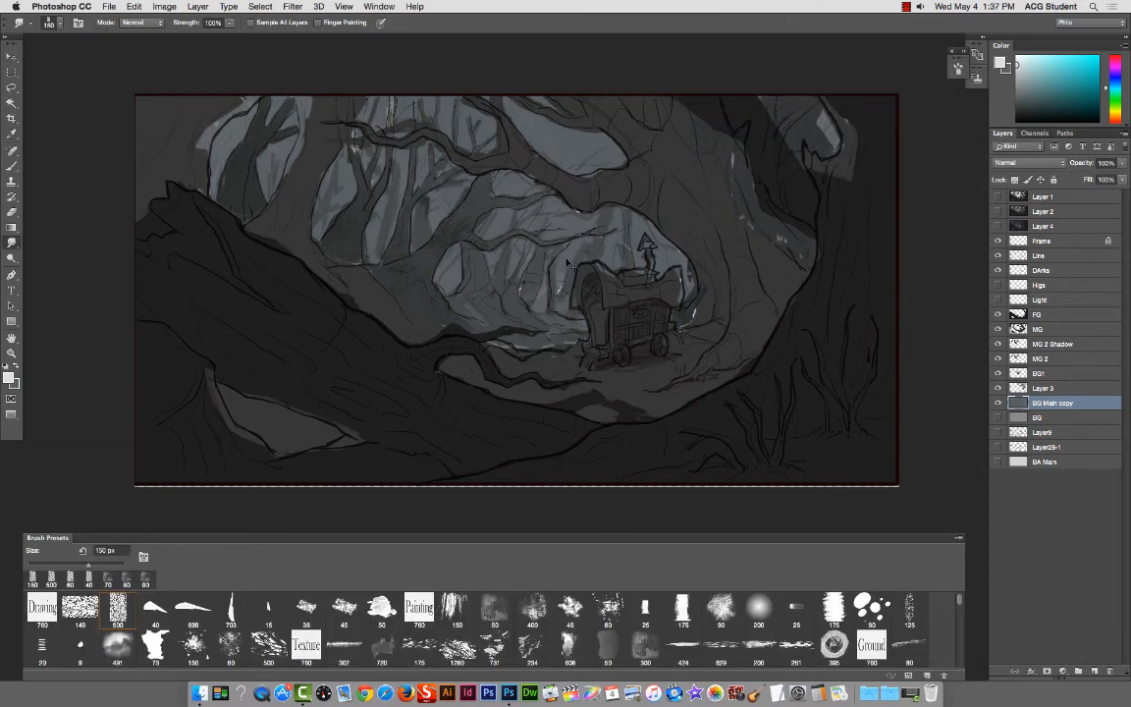
# Step: Brighten the BG1 layer behind the wagon with a Levels midtone of 1.14
pyautogui.rightClick(600, 251)
pyautogui.click(614, 255)
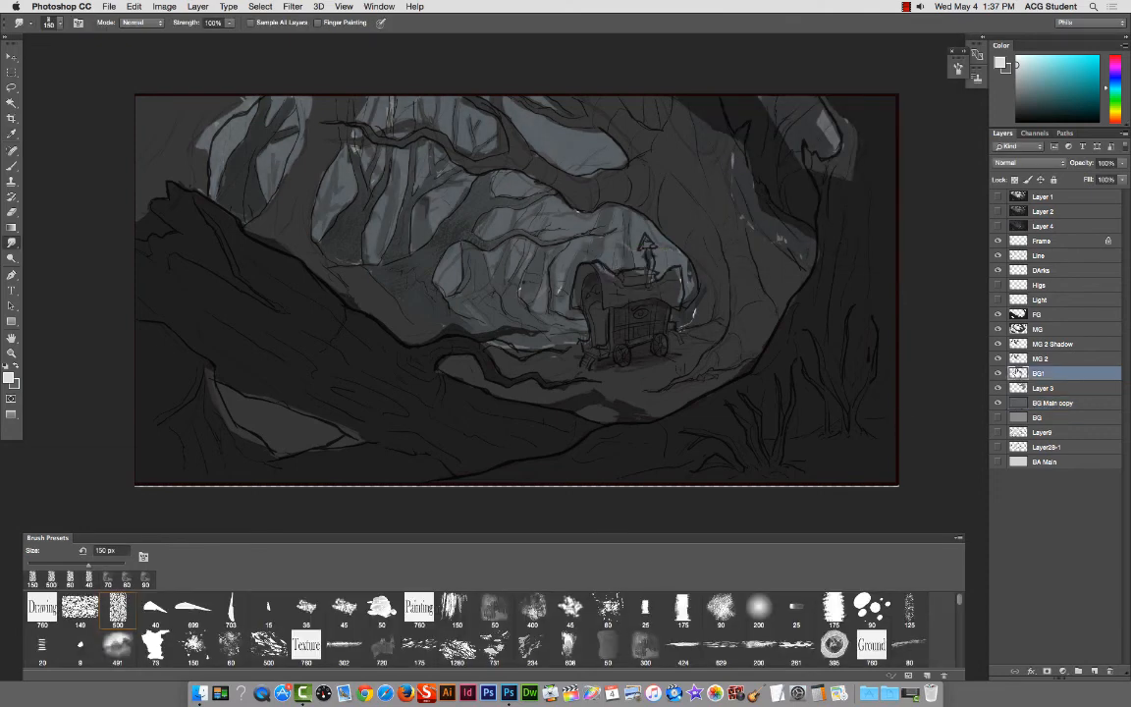
pyautogui.press('super+l')
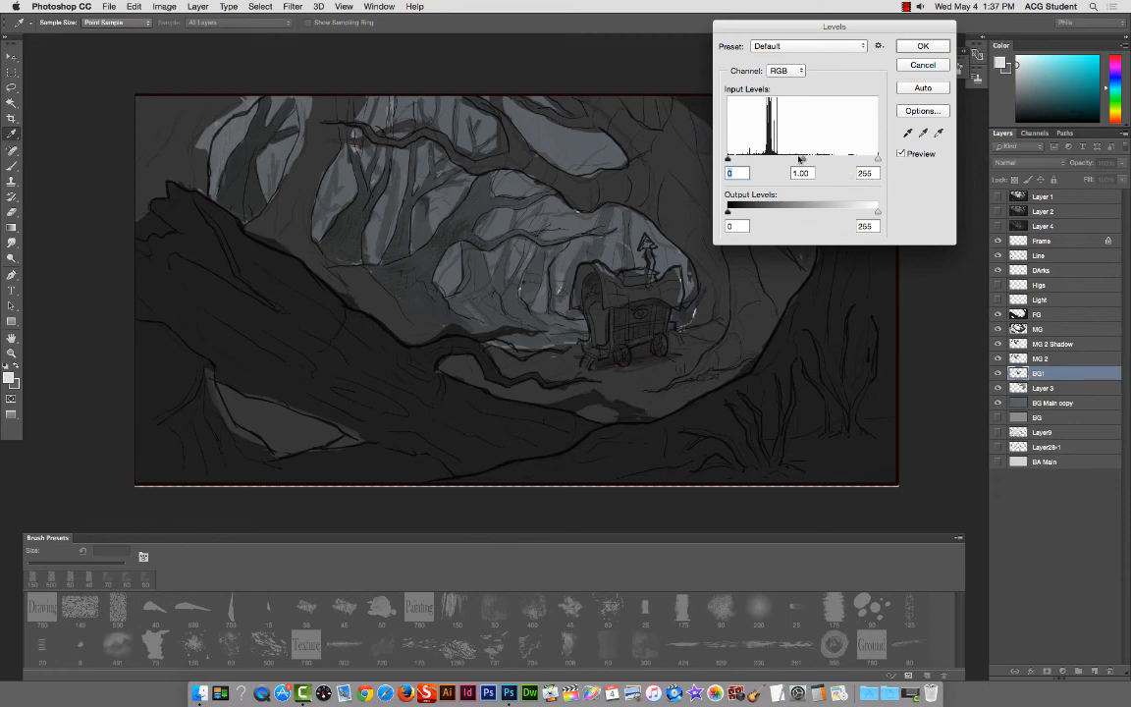
pyautogui.moveTo(799, 158); pyautogui.dragTo(795, 158)
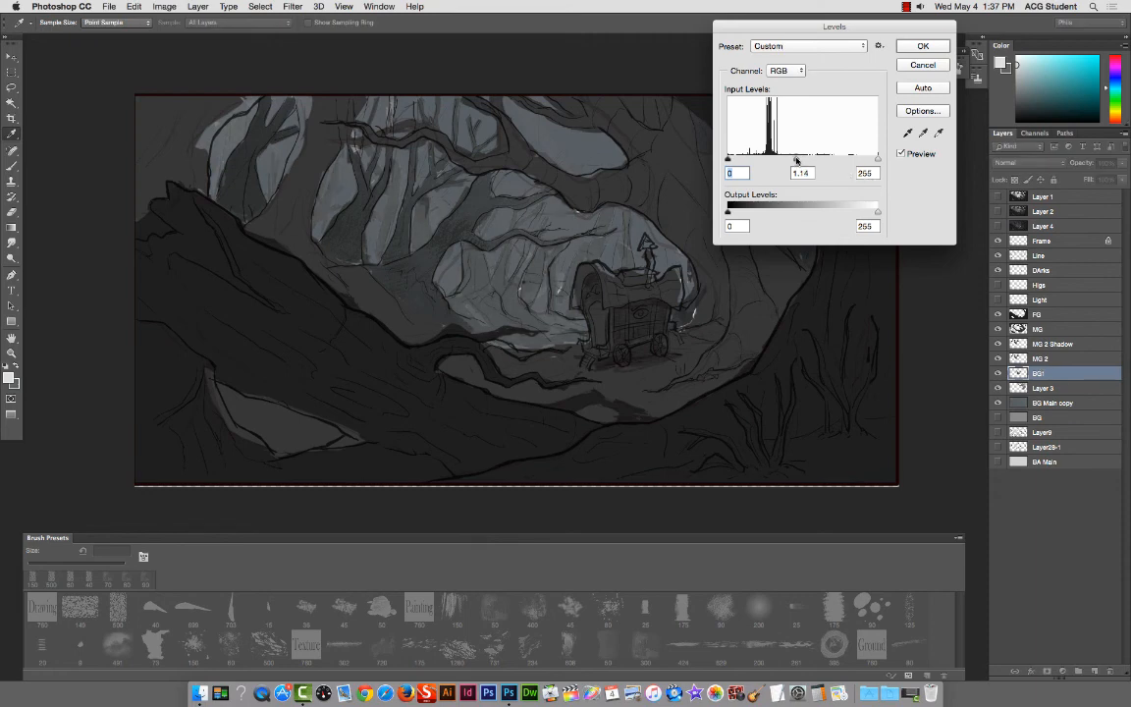
pyautogui.click(923, 47)
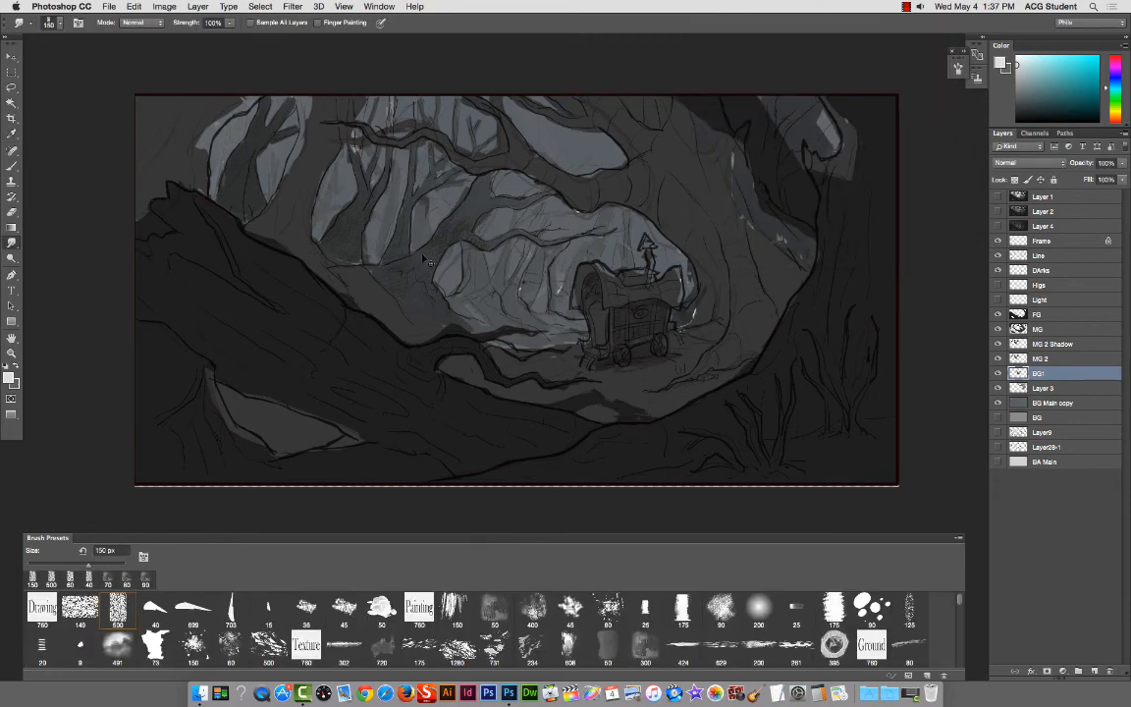
# Step: Check what the MG and MG 2 Shadow layers contribute by toggling their visibility, and leave MG 2 Shadow hidden
pyautogui.keyDown('super'); pyautogui.rightClick(432, 263); pyautogui.keyUp('super')
pyautogui.click(436, 265)
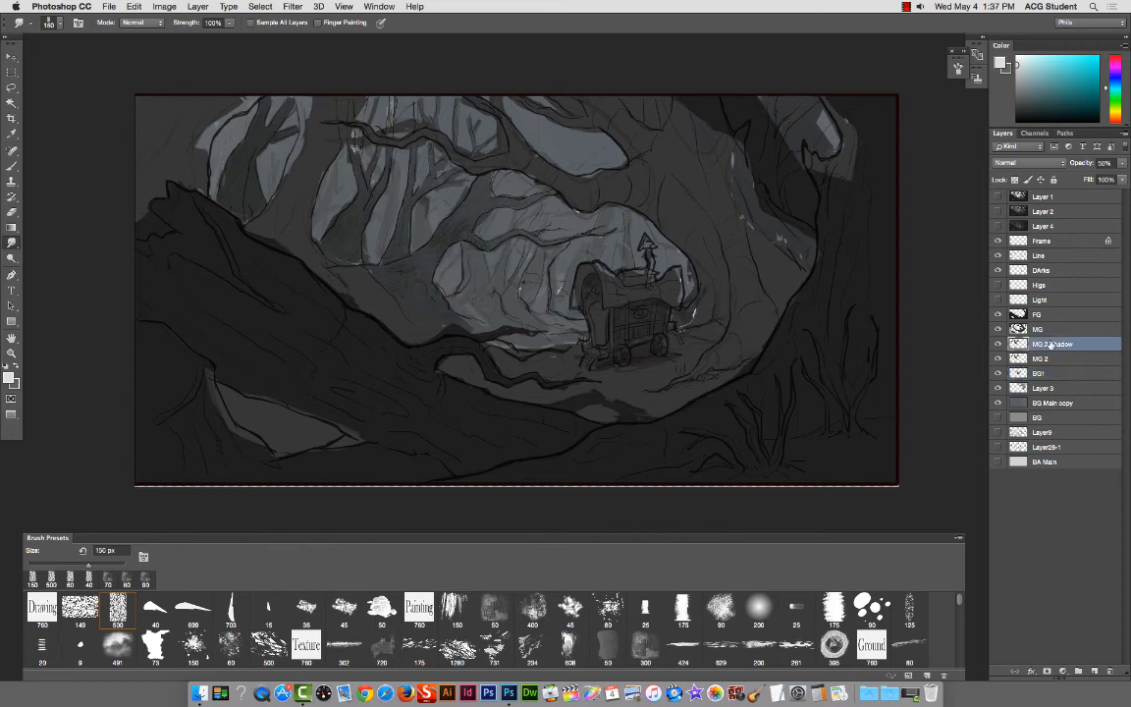
pyautogui.click(998, 331)
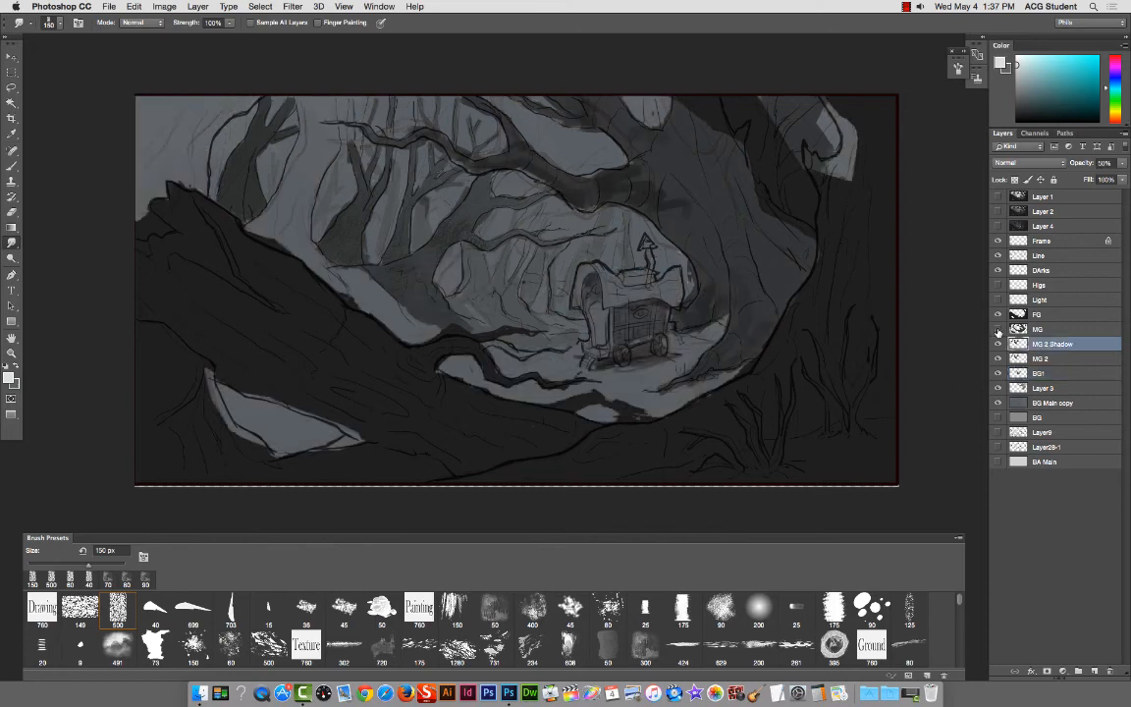
pyautogui.click(997, 330)
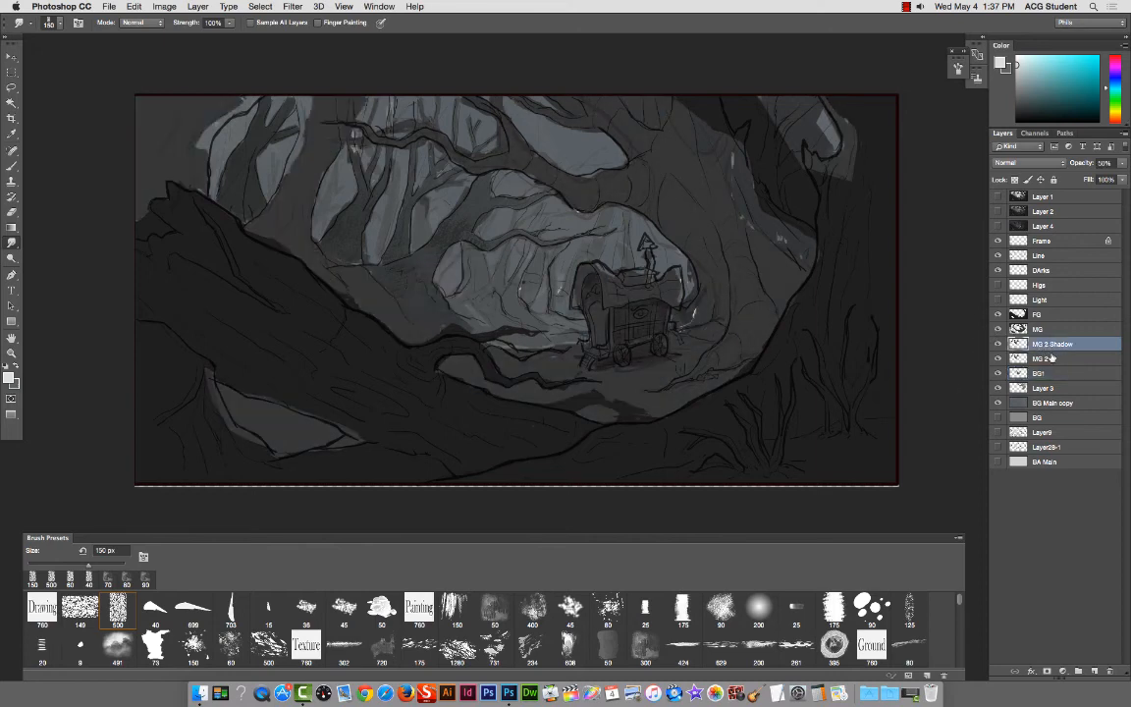
pyautogui.click(998, 345)
pyautogui.click(998, 345)
pyautogui.click(997, 344)
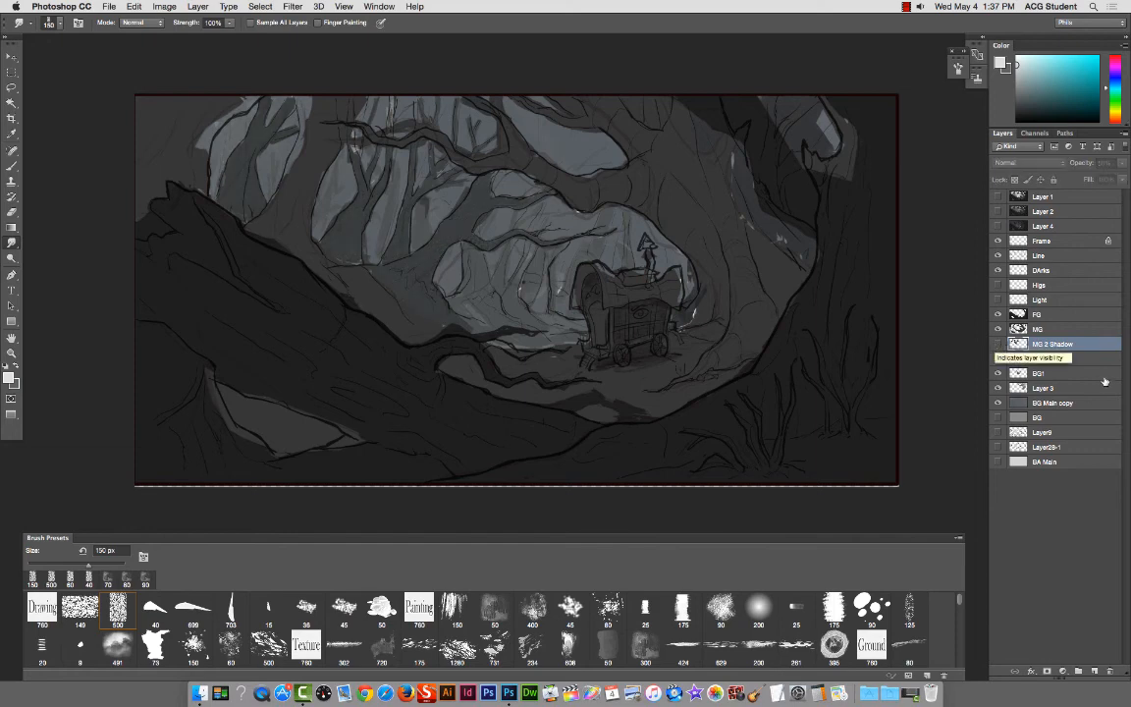
# Step: Brighten the MG 2 layer with a Levels midtone of 1.18
pyautogui.keyDown('shift'); pyautogui.click(1057, 360); pyautogui.keyUp('shift')
pyautogui.click(1057, 360)
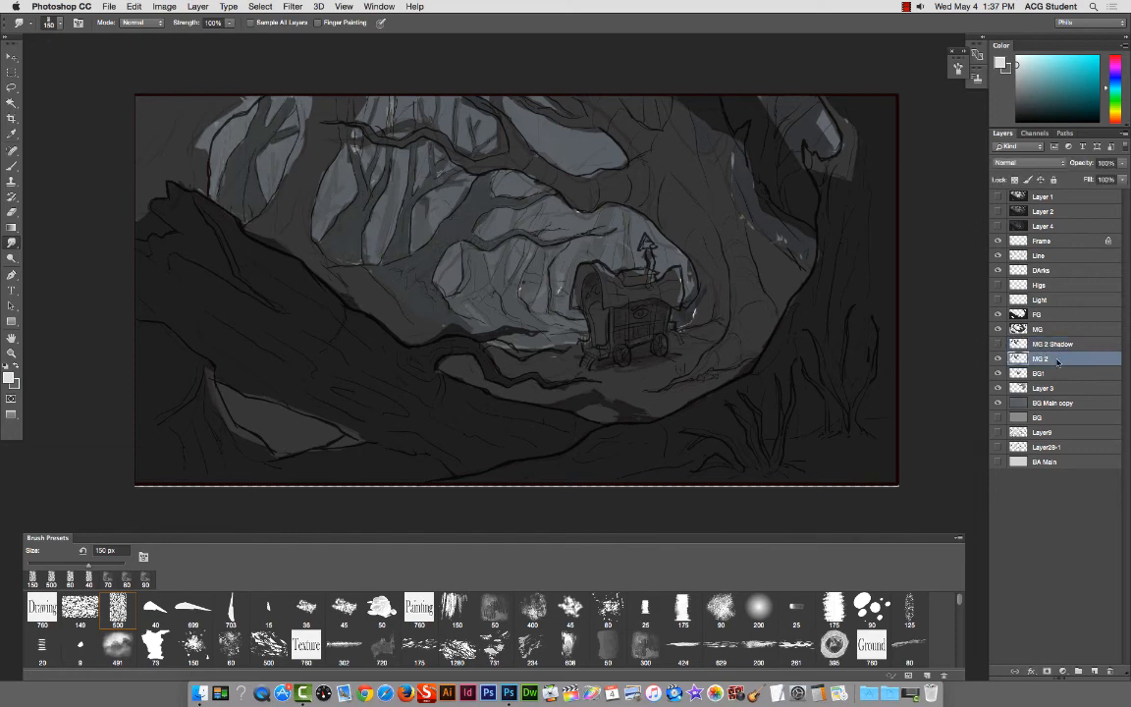
pyautogui.press('super+l')
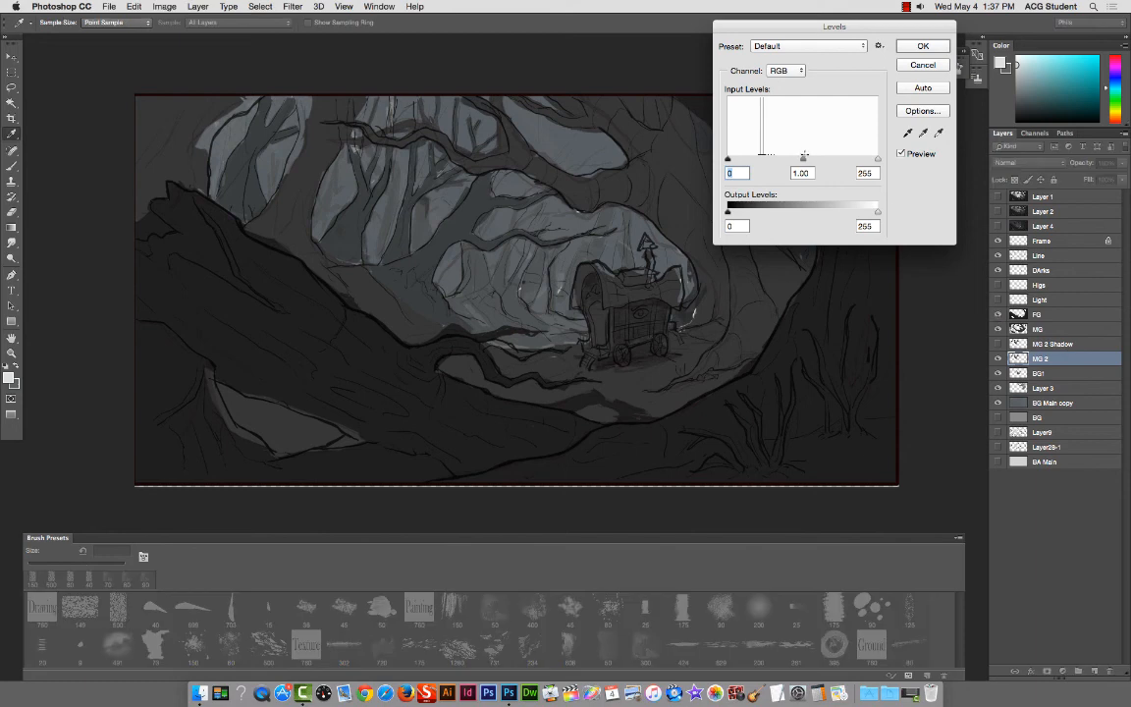
pyautogui.moveTo(804, 157); pyautogui.dragTo(794, 160)
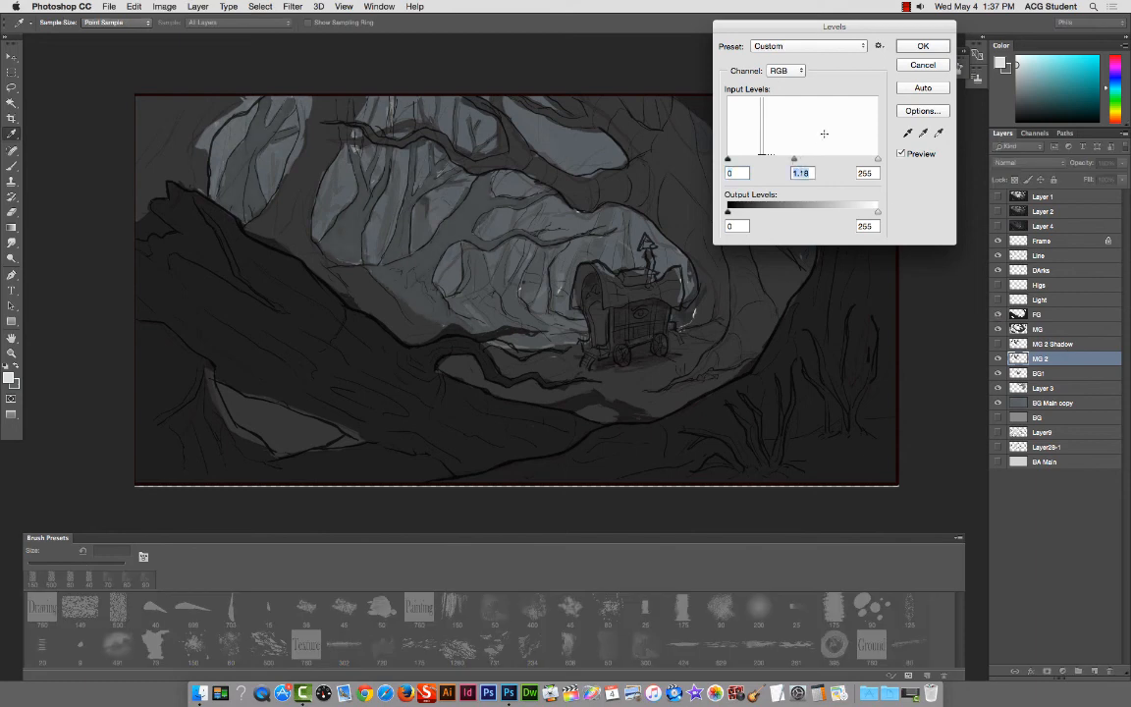
pyautogui.click(918, 49)
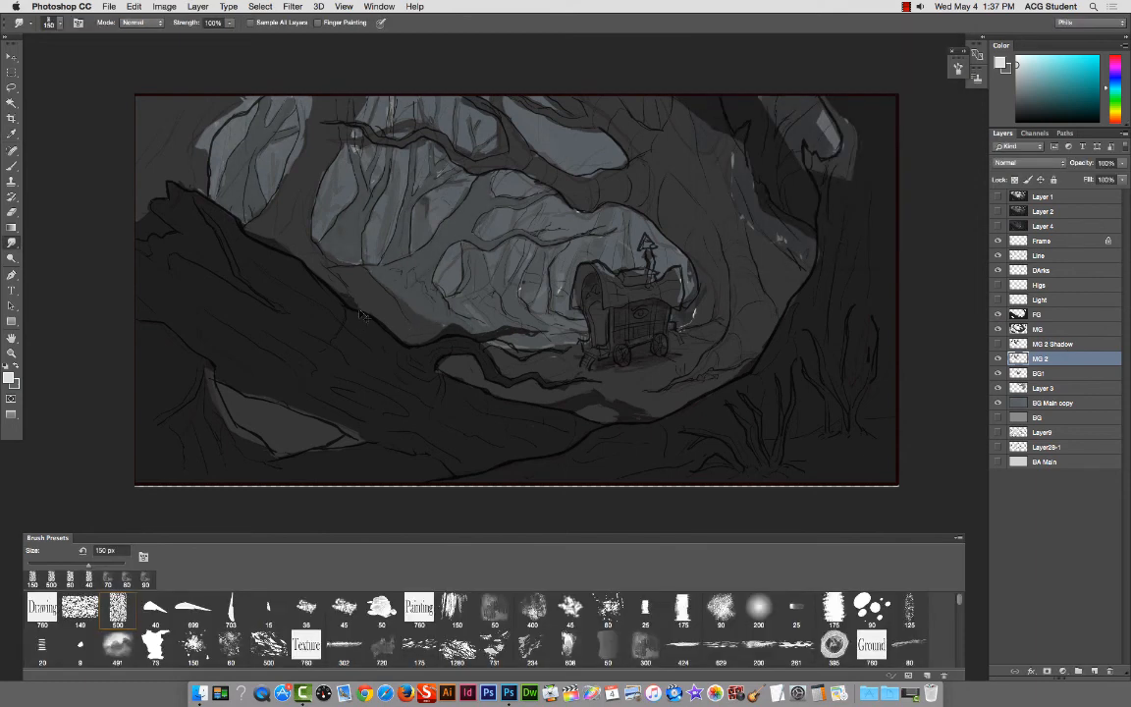
# Step: Adjust the MG layer with a Levels midtone of 1.14
pyautogui.rightClick(332, 280)
pyautogui.click(355, 268)
pyautogui.press('super+l')
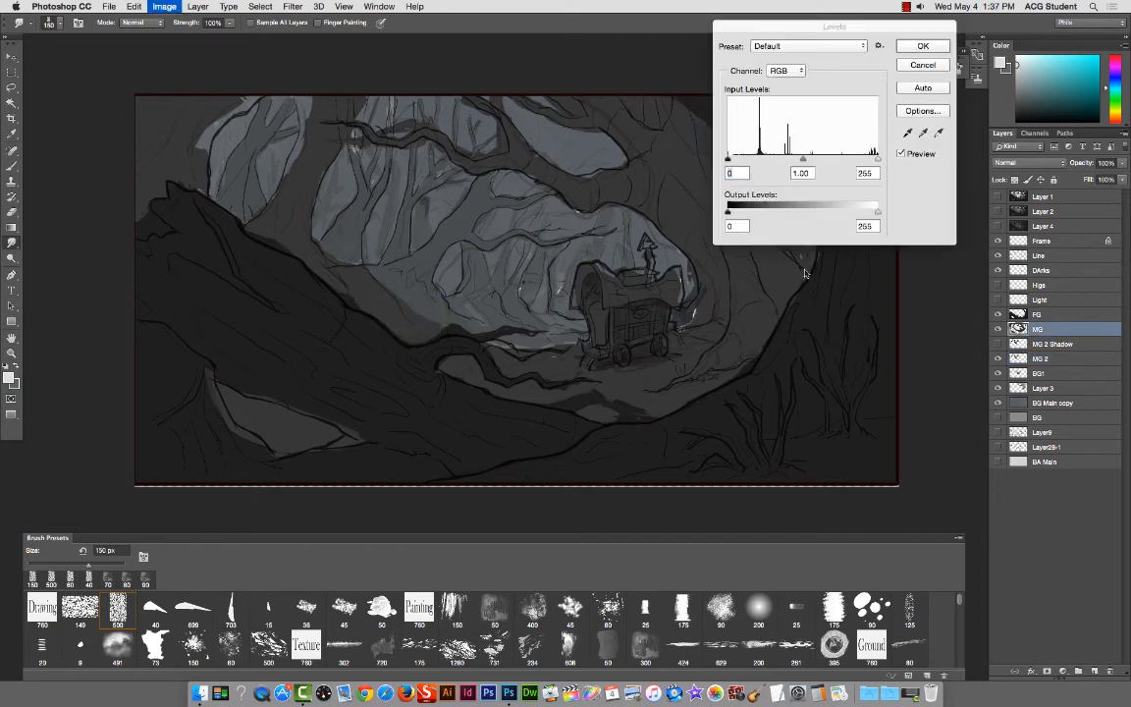
pyautogui.moveTo(803, 160); pyautogui.dragTo(797, 161)
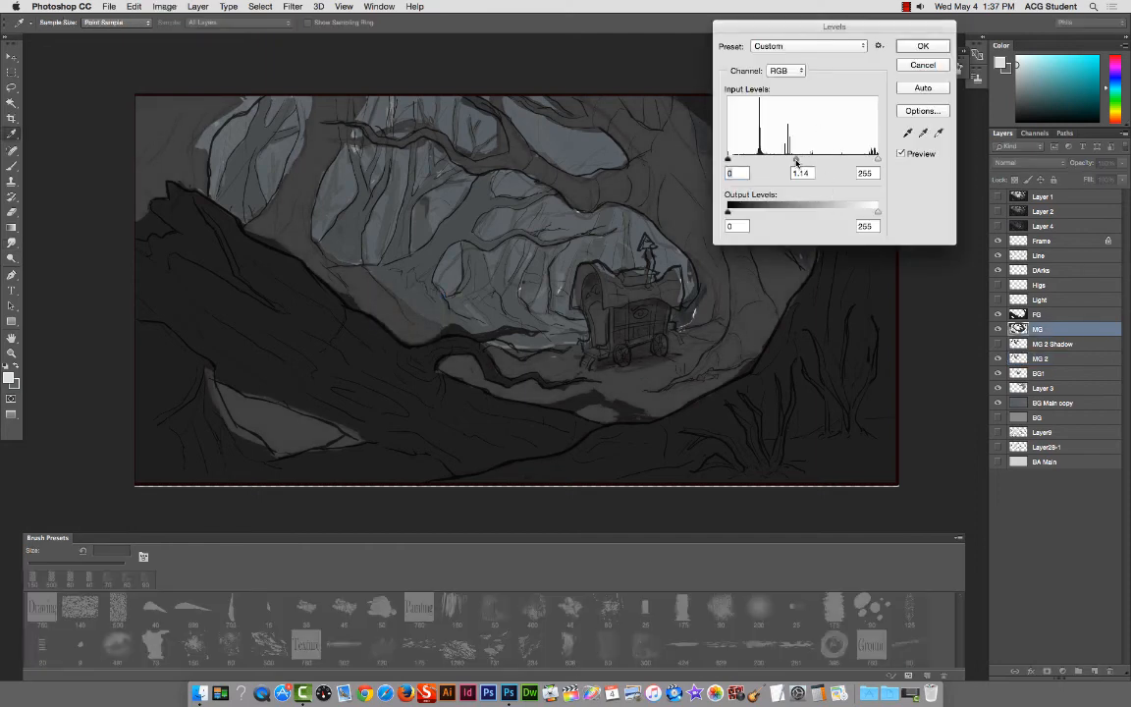
pyautogui.click(923, 67)
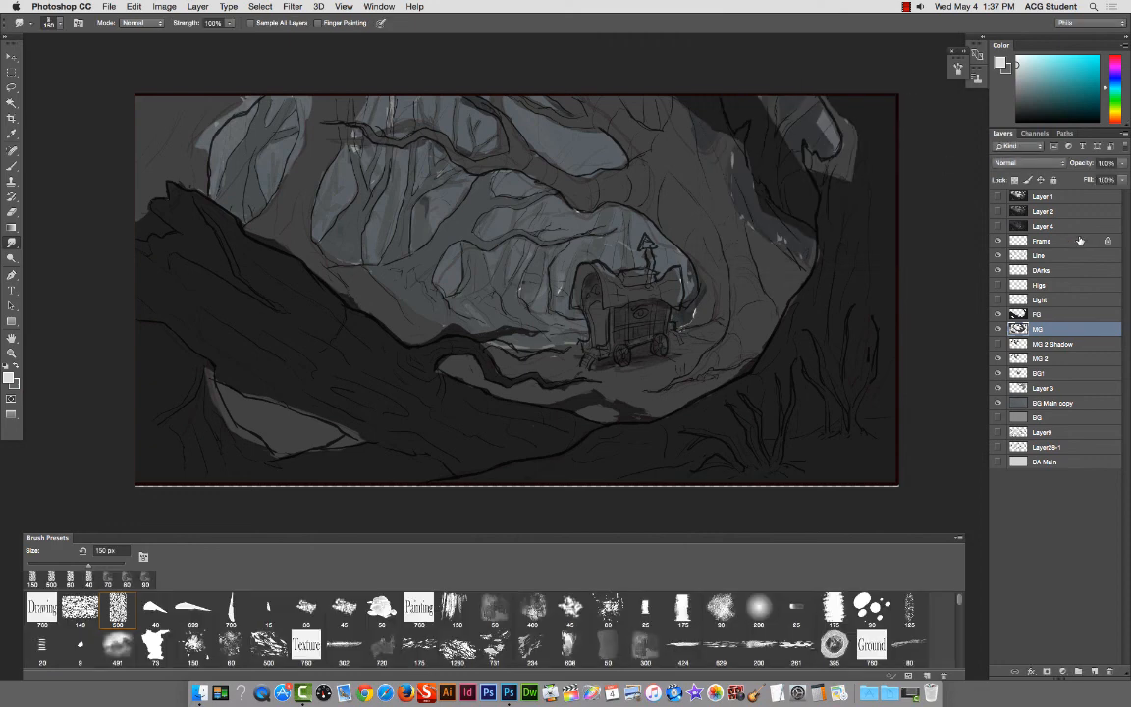
# Step: Add a new layer named Light 2 directly above the FG layer
pyautogui.click(1066, 314)
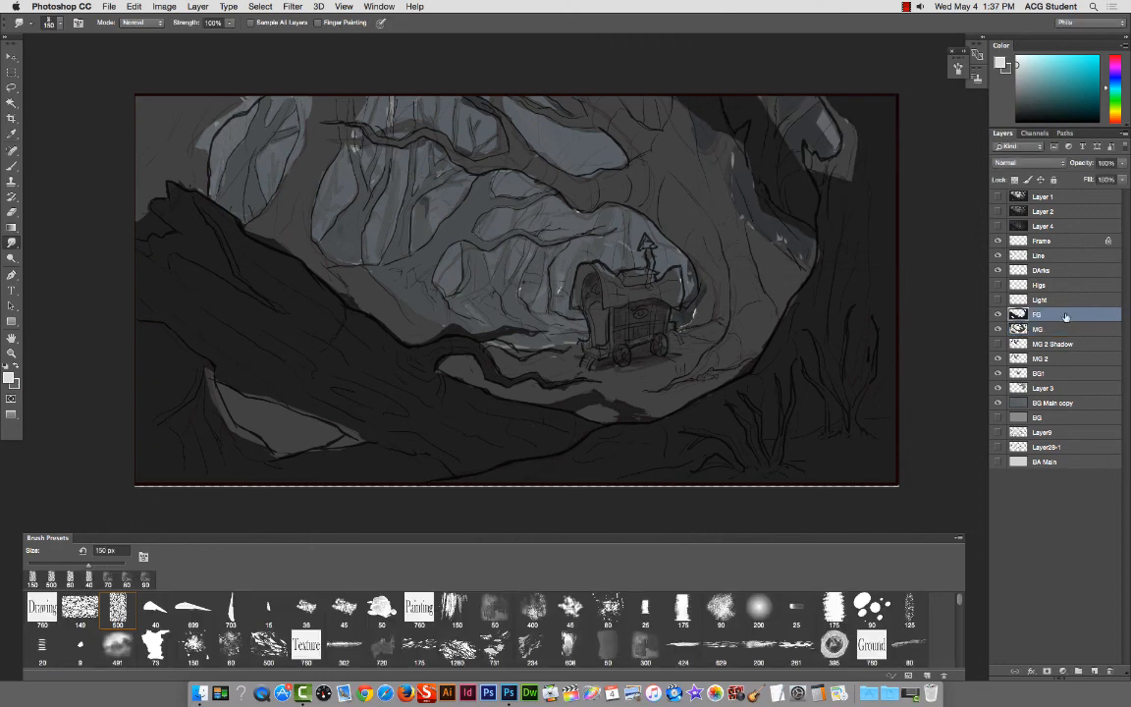
pyautogui.press('super+shift+n')
pyautogui.write('Light 2')
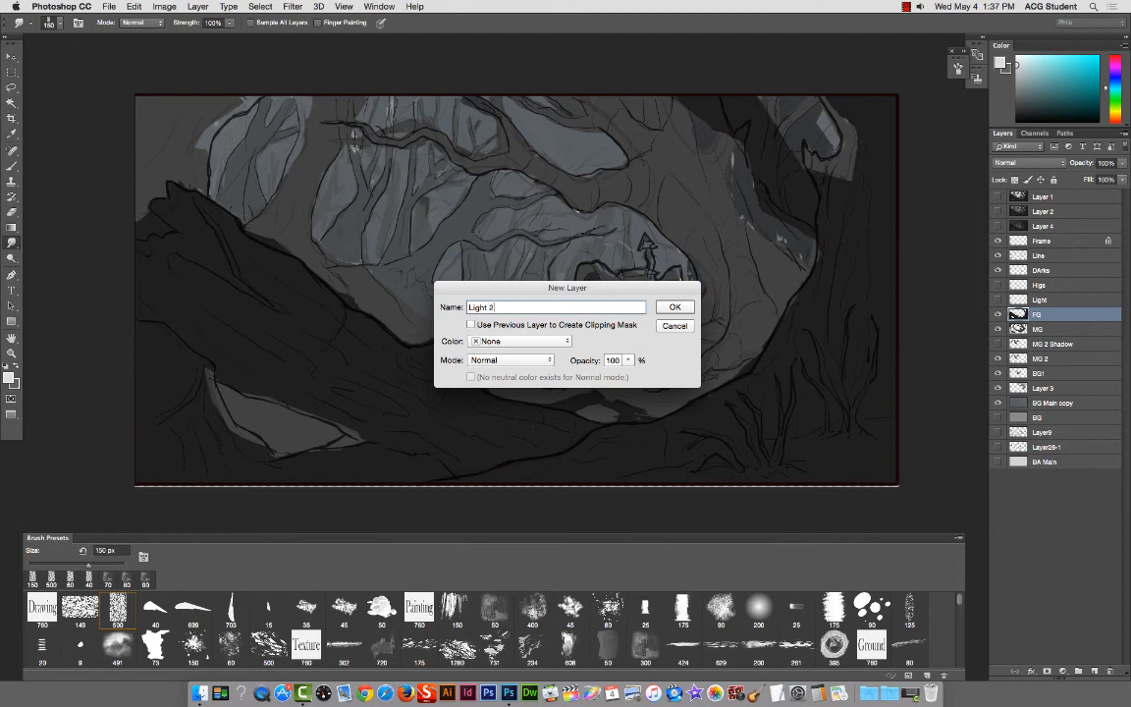
pyautogui.press('Return')
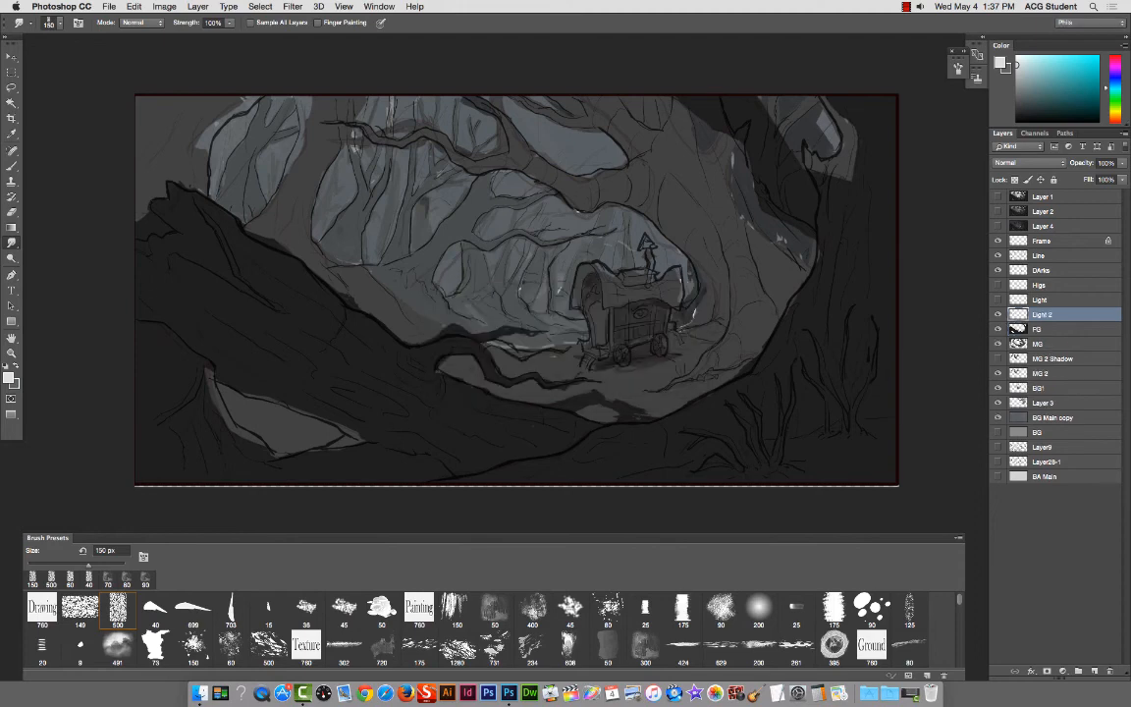
# Step: Paint light highlights along the wagon's roof with the 175 px brush preset, reduced in size, at 40% opacity
pyautogui.press('b')
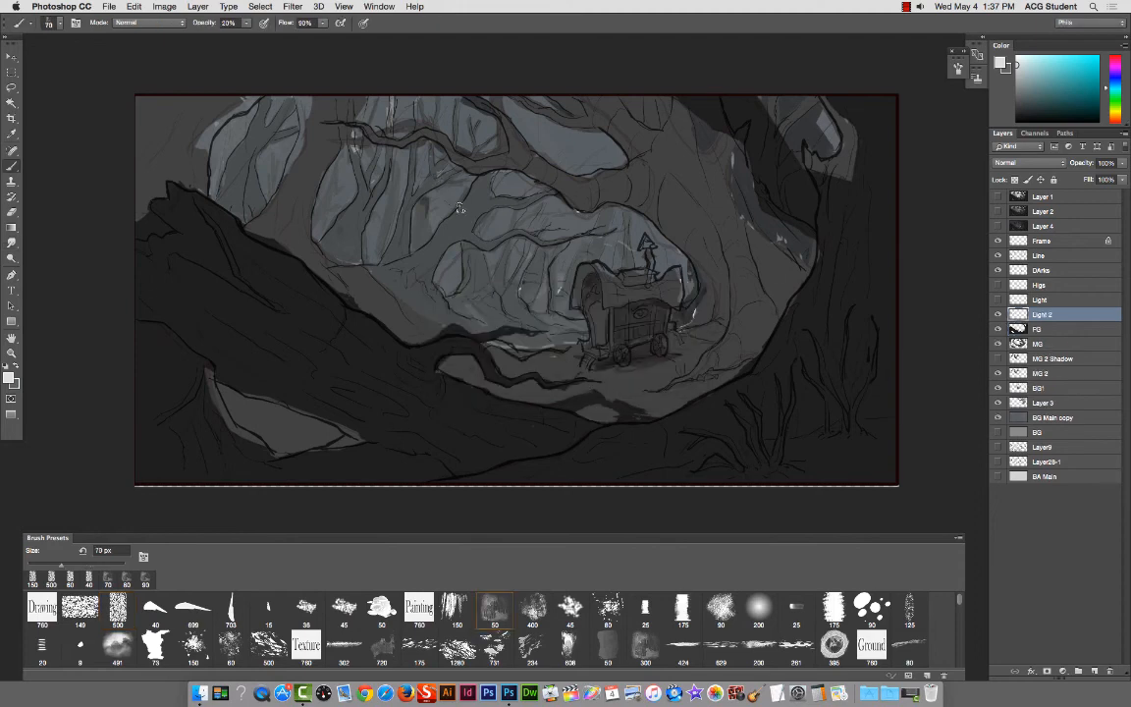
pyautogui.click(682, 600)
pyautogui.press('[')
pyautogui.press('[')
pyautogui.press('[')
pyautogui.press('[')
pyautogui.press('[')
pyautogui.press('[')
pyautogui.press('[')
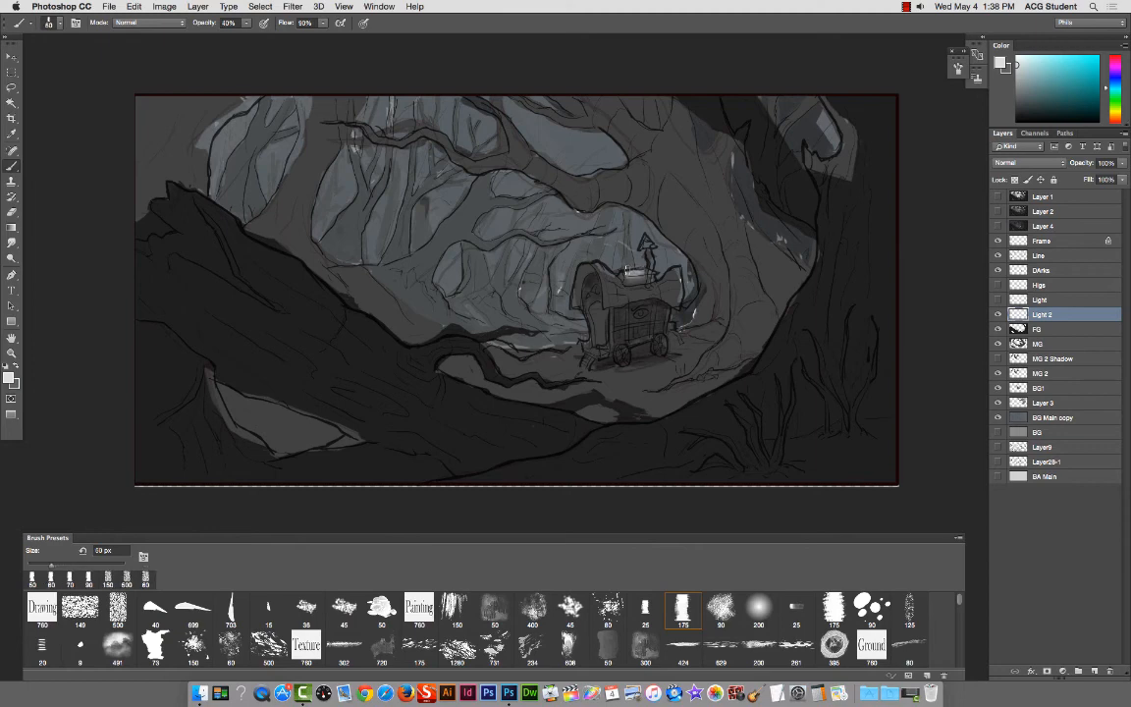
pyautogui.moveTo(630, 270)
pyautogui.mouseDown()
pyautogui.moveTo(659, 267)
pyautogui.moveTo(600, 265)
pyautogui.moveTo(621, 287)
pyautogui.moveTo(606, 301)
pyautogui.moveTo(676, 293)
pyautogui.mouseUp()
# Step: Paint soft pools of light on the ground in front of and around the wagon at about 20% brush opacity
pyautogui.press('[')
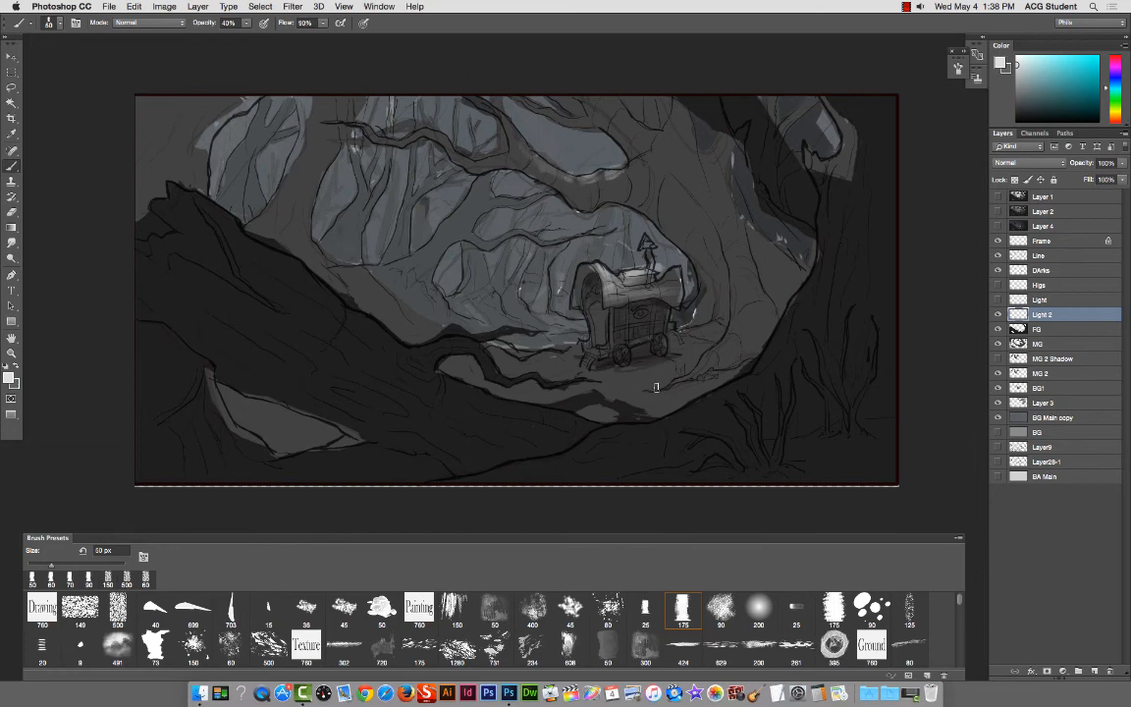
pyautogui.press('[')
pyautogui.moveTo(565, 359)
pyautogui.mouseDown()
pyautogui.moveTo(665, 408)
pyautogui.moveTo(587, 382)
pyautogui.moveTo(641, 413)
pyautogui.moveTo(681, 402)
pyautogui.moveTo(625, 404)
pyautogui.moveTo(646, 370)
pyautogui.mouseUp()
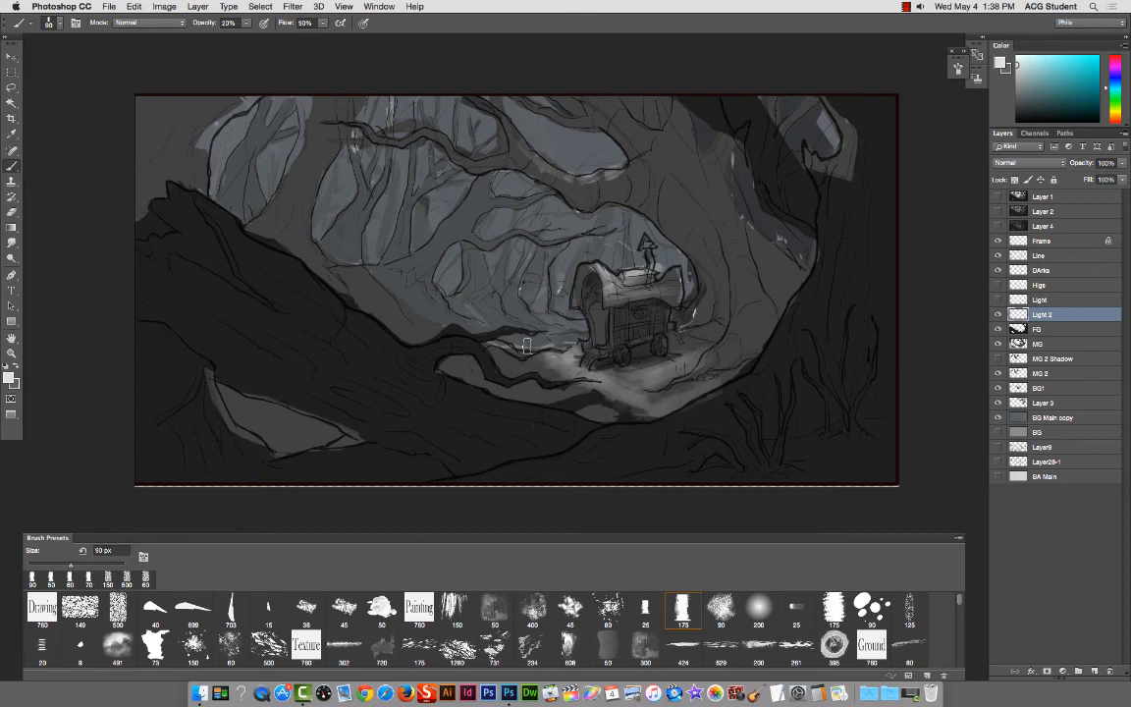
pyautogui.moveTo(533, 349)
pyautogui.mouseDown()
pyautogui.moveTo(503, 336)
pyautogui.moveTo(575, 340)
pyautogui.moveTo(547, 356)
pyautogui.mouseUp()
pyautogui.press('4')
pyautogui.press('3')
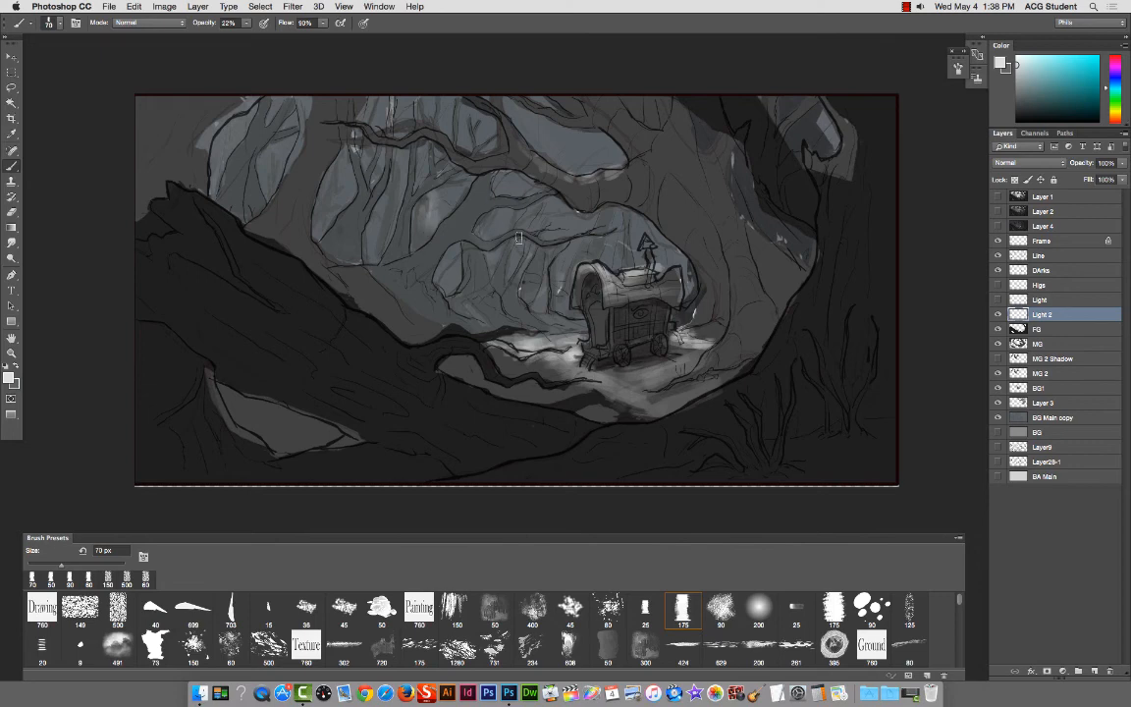
# Step: Paint soft light patches between the background trees and along the path edge with a 100 px brush at 22% opacity
pyautogui.press(']')
pyautogui.press(']')
pyautogui.press(']')
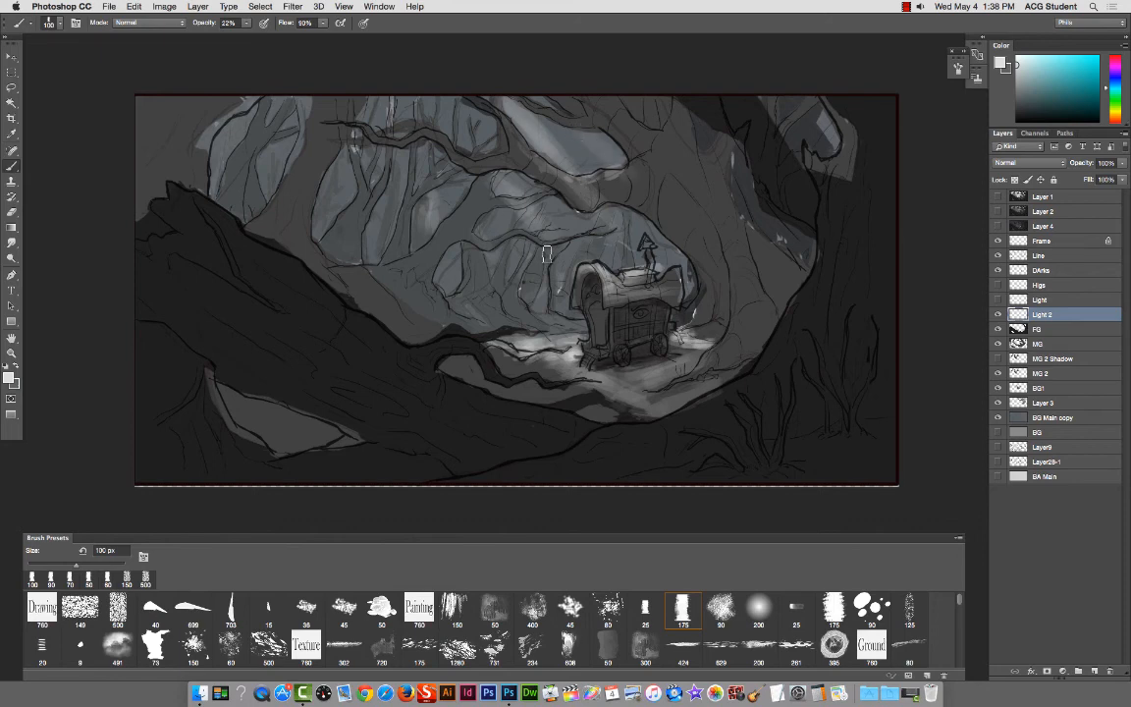
pyautogui.moveTo(398, 187); pyautogui.dragTo(453, 231)
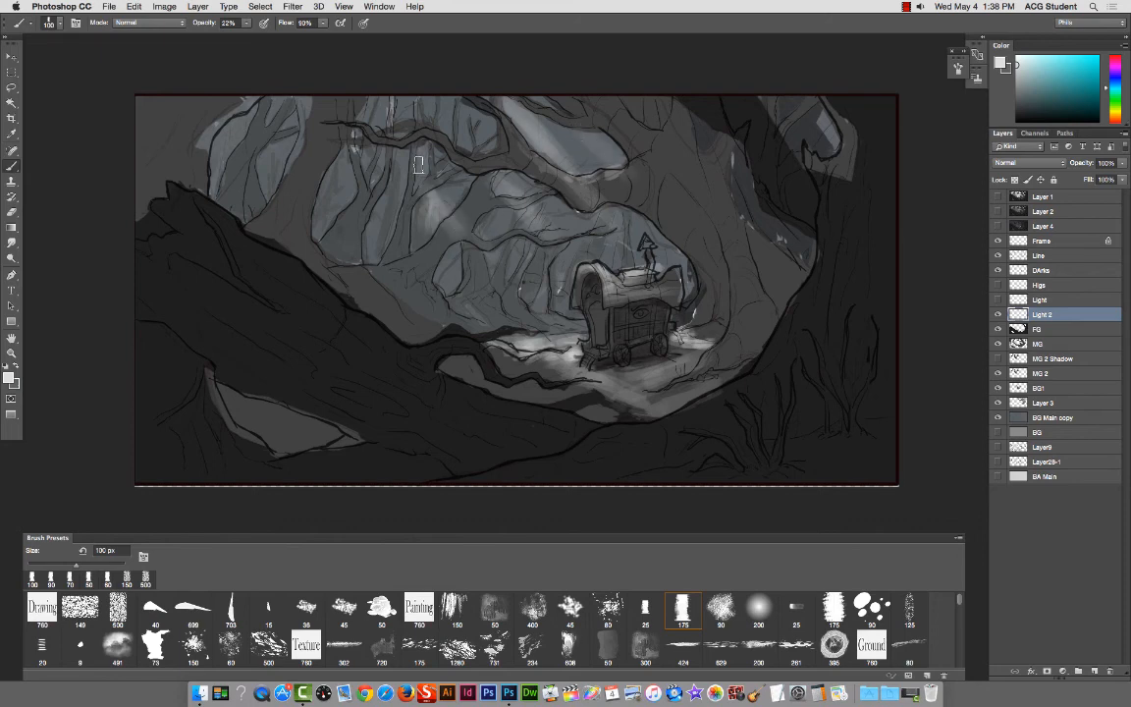
pyautogui.moveTo(400, 153); pyautogui.dragTo(397, 202)
pyautogui.moveTo(388, 102); pyautogui.dragTo(382, 125)
pyautogui.moveTo(451, 106)
pyautogui.mouseDown()
pyautogui.moveTo(448, 120)
pyautogui.moveTo(496, 200)
pyautogui.mouseUp()
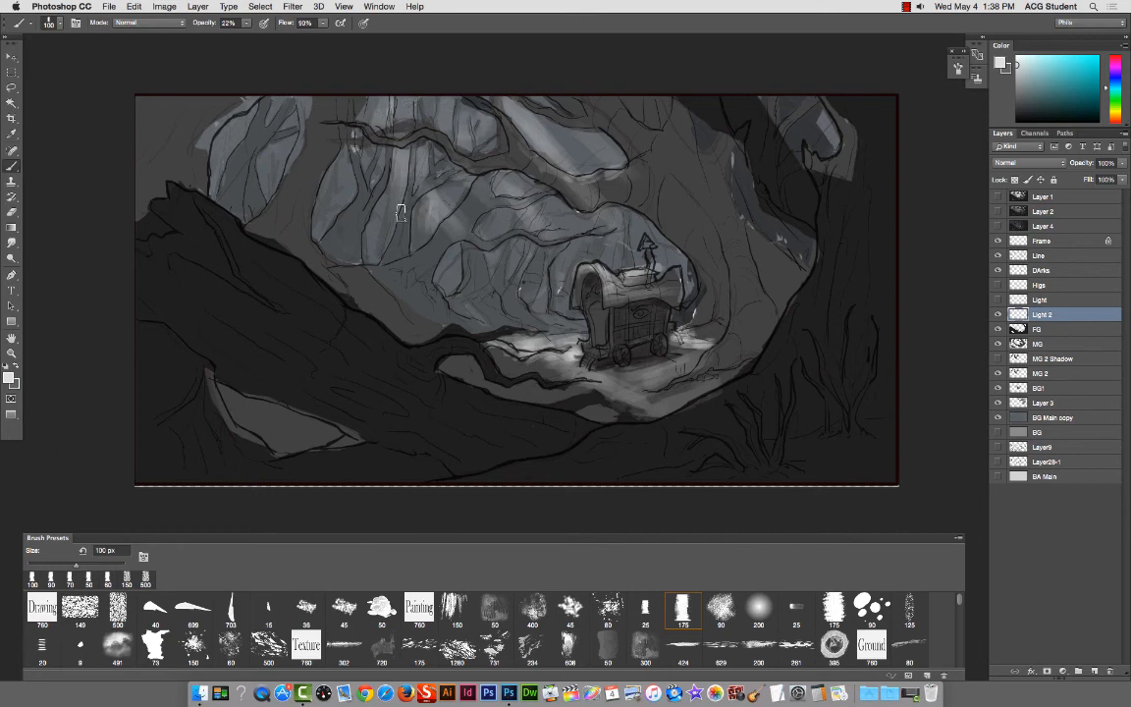
pyautogui.moveTo(380, 193)
pyautogui.mouseDown()
pyautogui.moveTo(374, 222)
pyautogui.moveTo(381, 207)
pyautogui.moveTo(338, 207)
pyautogui.moveTo(332, 224)
pyautogui.mouseUp()
pyautogui.moveTo(355, 169)
pyautogui.mouseDown()
pyautogui.moveTo(346, 206)
pyautogui.moveTo(331, 223)
pyautogui.moveTo(341, 161)
pyautogui.moveTo(334, 215)
pyautogui.moveTo(324, 179)
pyautogui.moveTo(328, 226)
pyautogui.mouseUp()
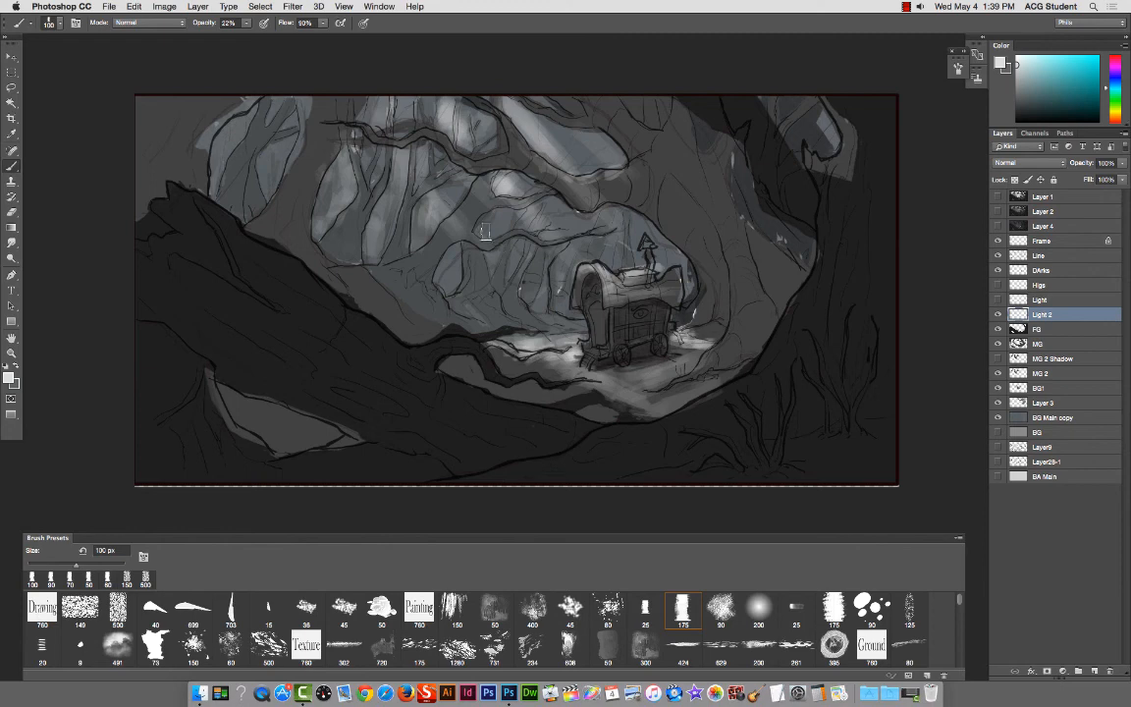
pyautogui.moveTo(455, 267); pyautogui.dragTo(450, 285)
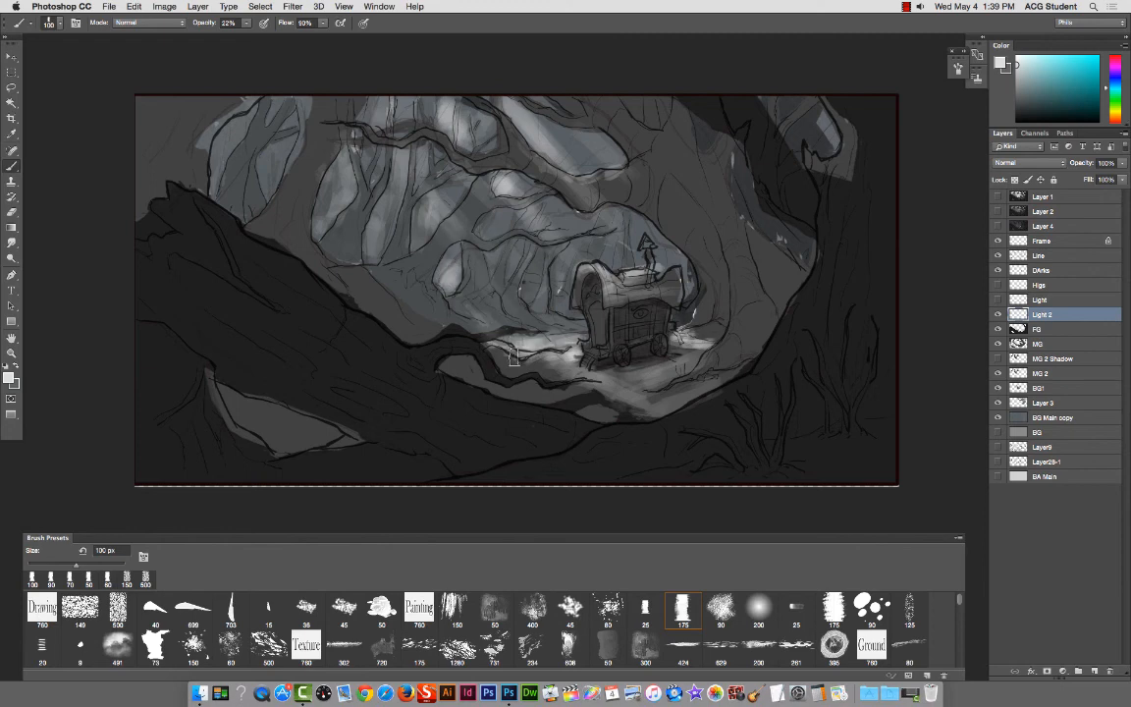
pyautogui.moveTo(416, 331); pyautogui.dragTo(479, 331)
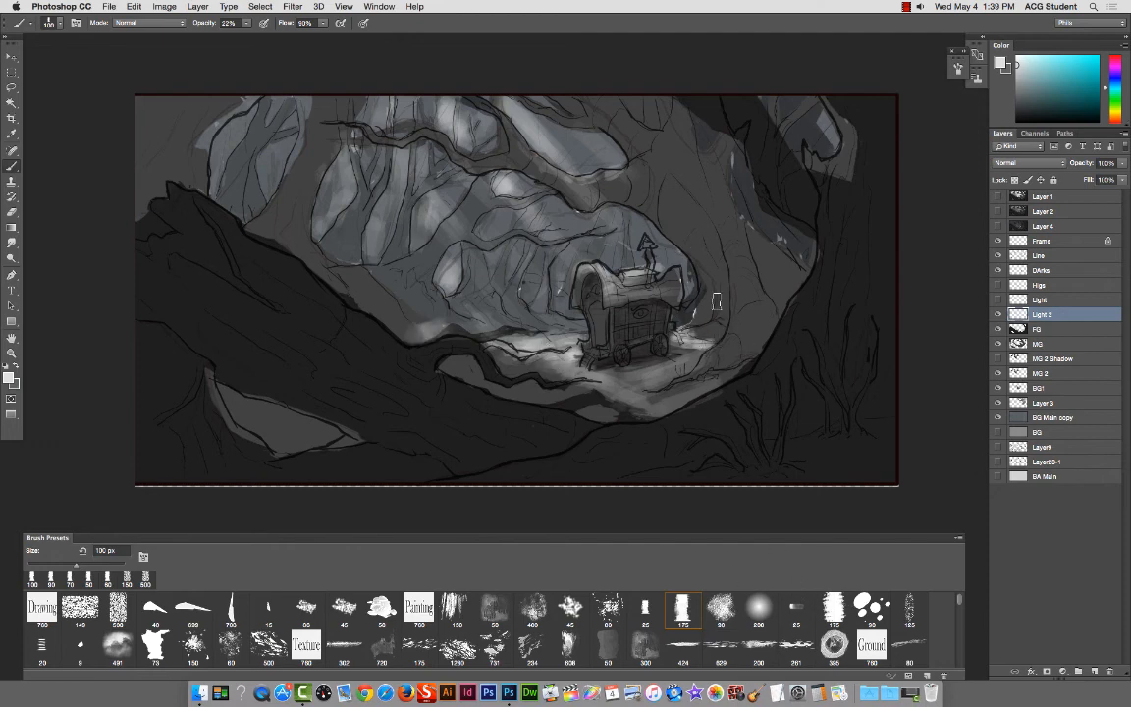
# Step: Paint soft highlights along the large curving tree trunk beyond the wagon, using a 45 px brush and then 80 px at 13% opacity
pyautogui.press('[')
pyautogui.press('[')
pyautogui.press('[')
pyautogui.press('[')
pyautogui.press('[')
pyautogui.press('[')
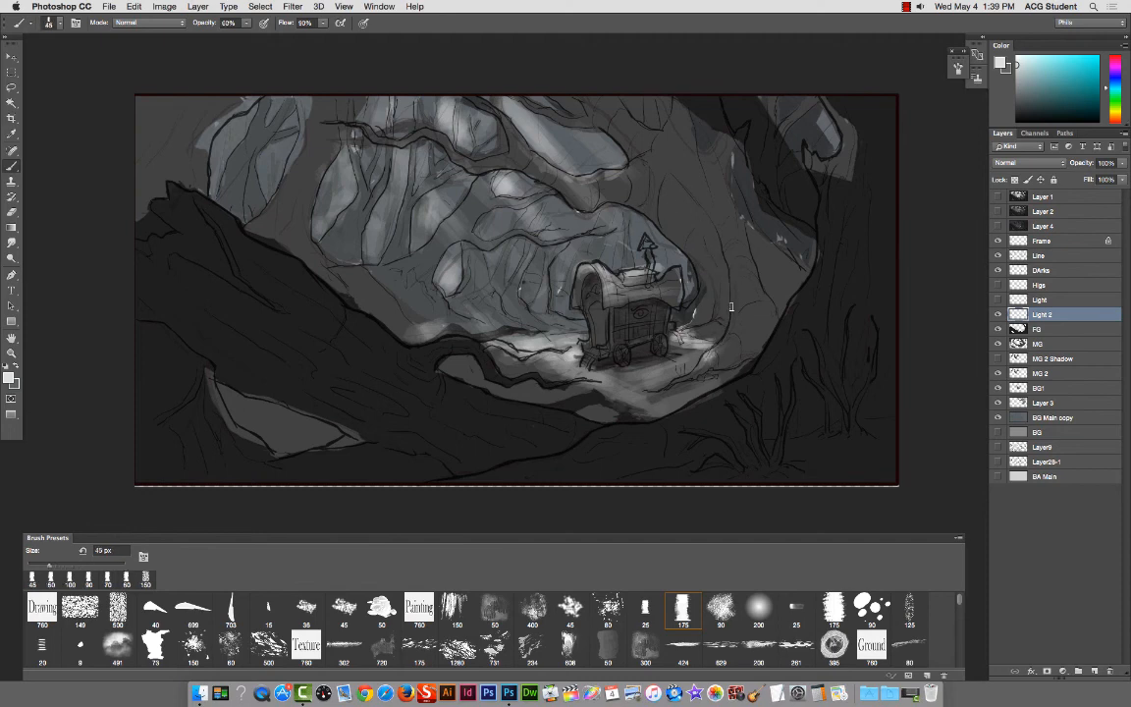
pyautogui.moveTo(732, 306); pyautogui.dragTo(727, 336)
pyautogui.press('1')
pyautogui.press('3')
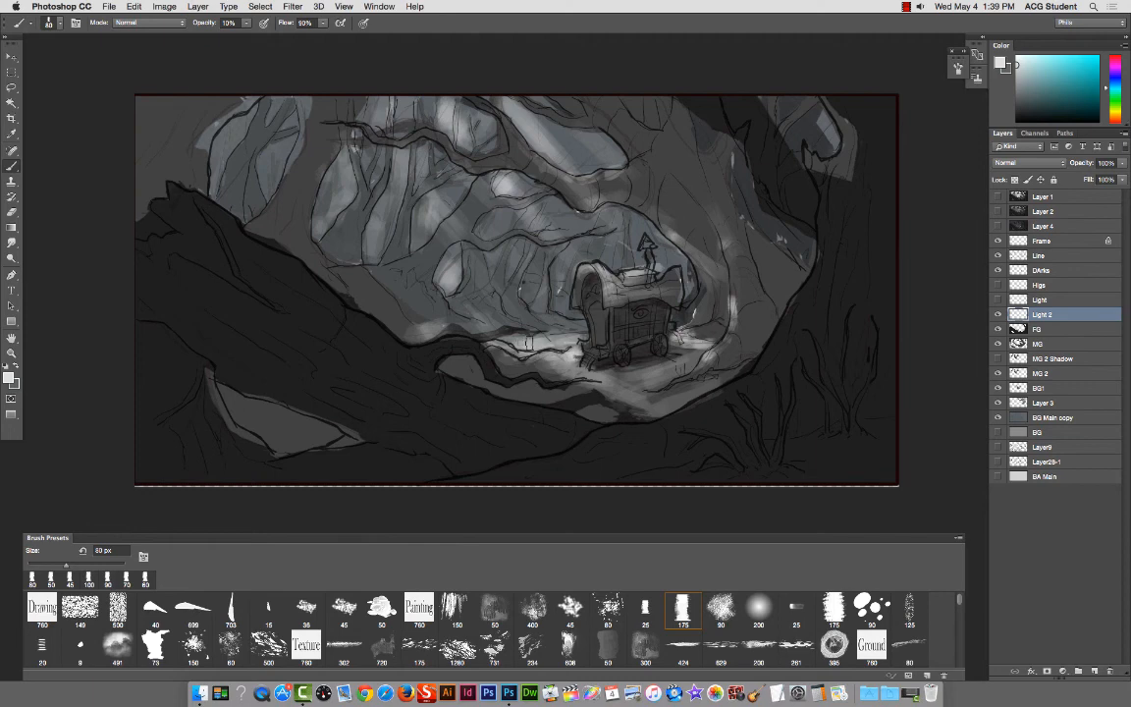
# Step: Compare the lighting versions by toggling the Light and Light 2 layers on and off, leaving only Light 2 visible
pyautogui.click(997, 314)
pyautogui.click(997, 314)
pyautogui.click(998, 314)
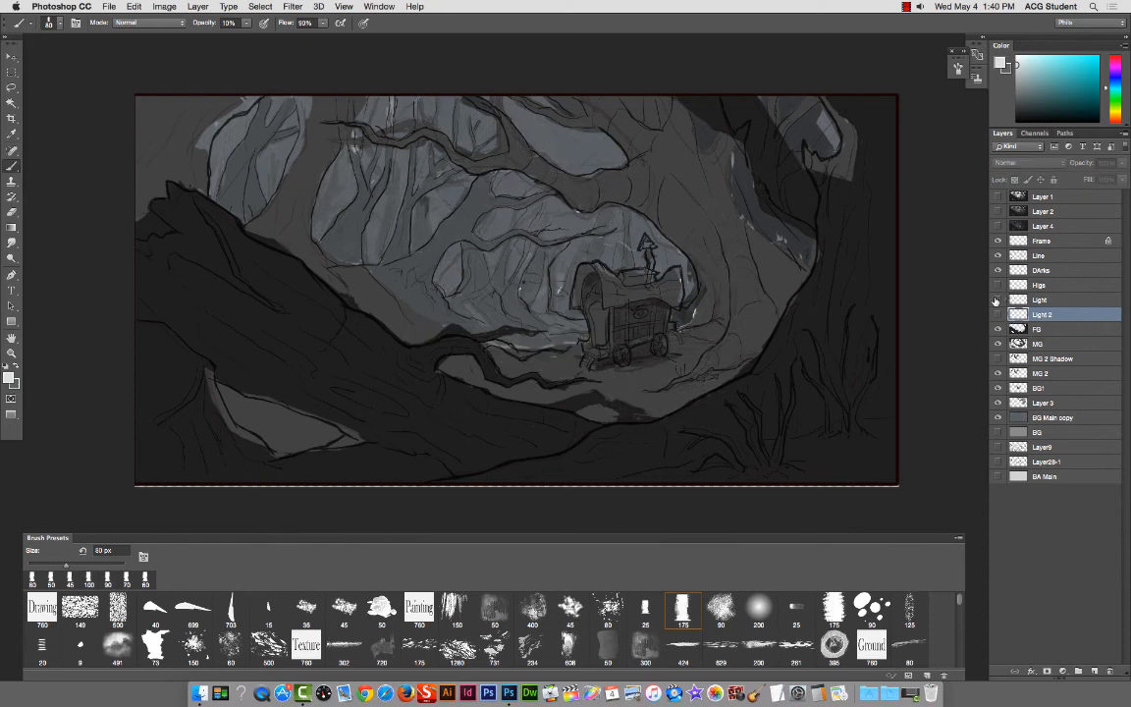
pyautogui.click(997, 301)
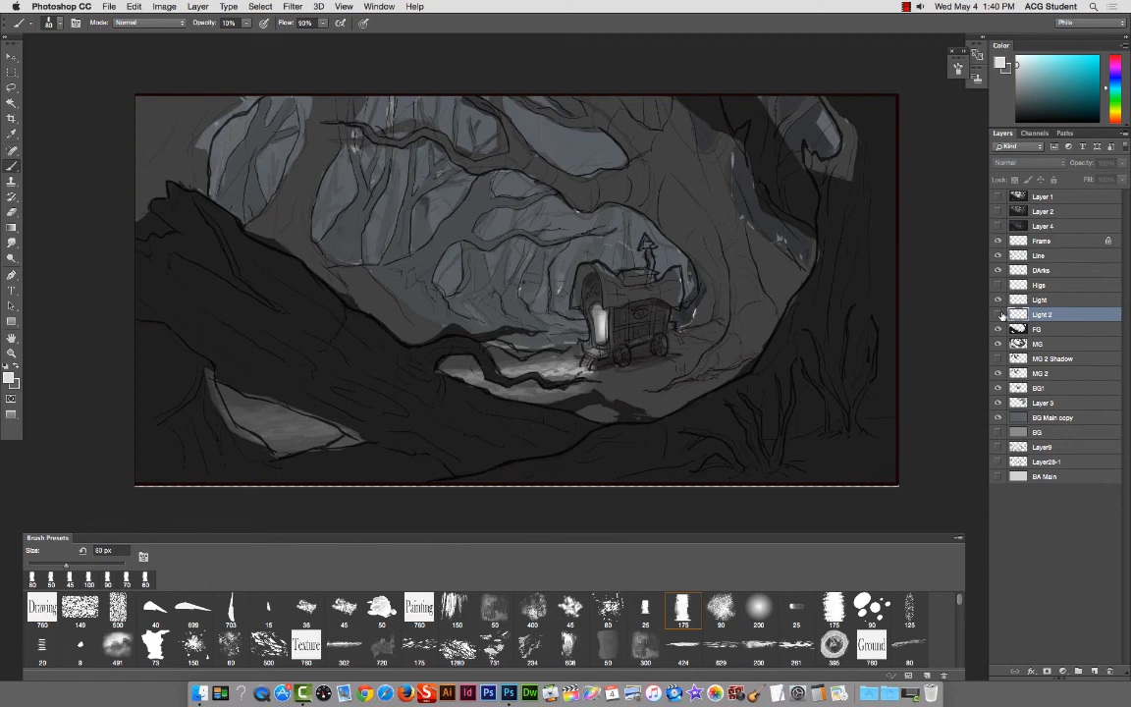
pyautogui.click(996, 313)
pyautogui.click(996, 314)
pyautogui.click(996, 315)
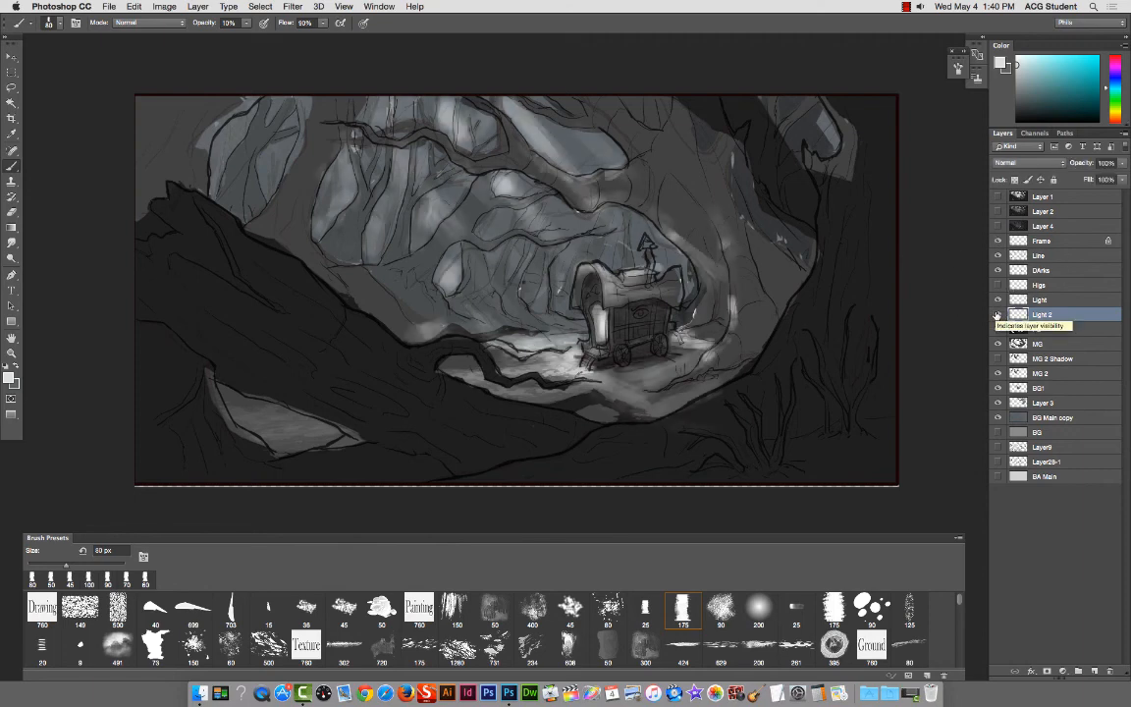
pyautogui.click(997, 314)
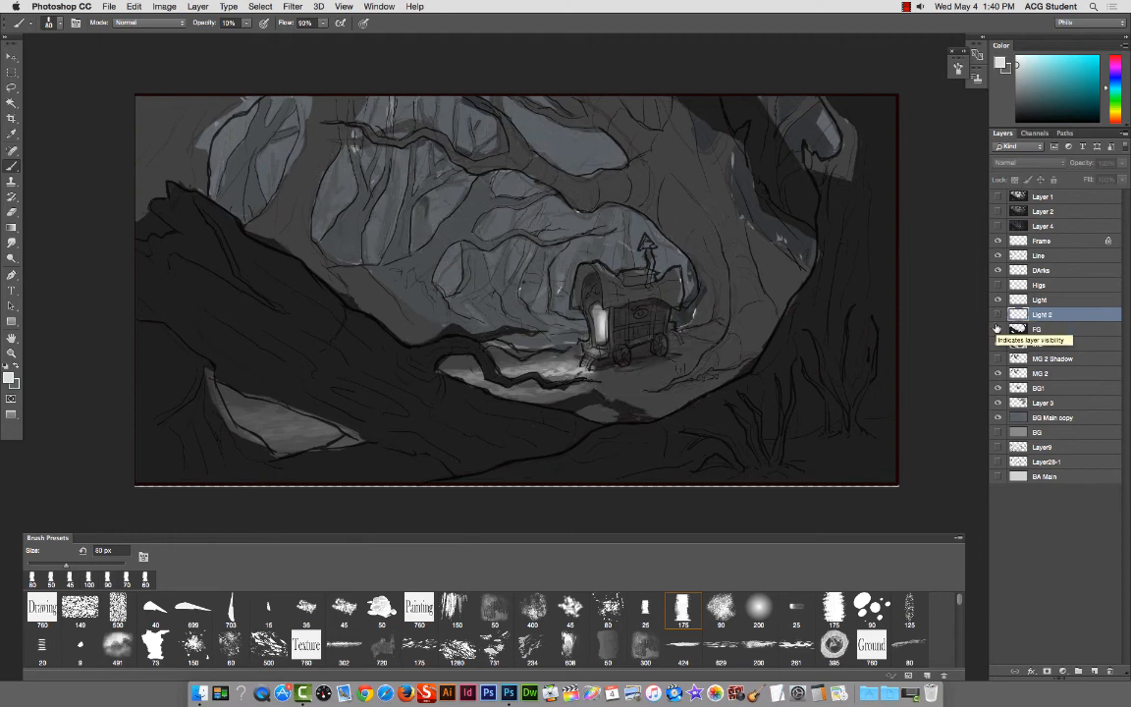
pyautogui.click(997, 329)
pyautogui.click(997, 329)
pyautogui.click(997, 299)
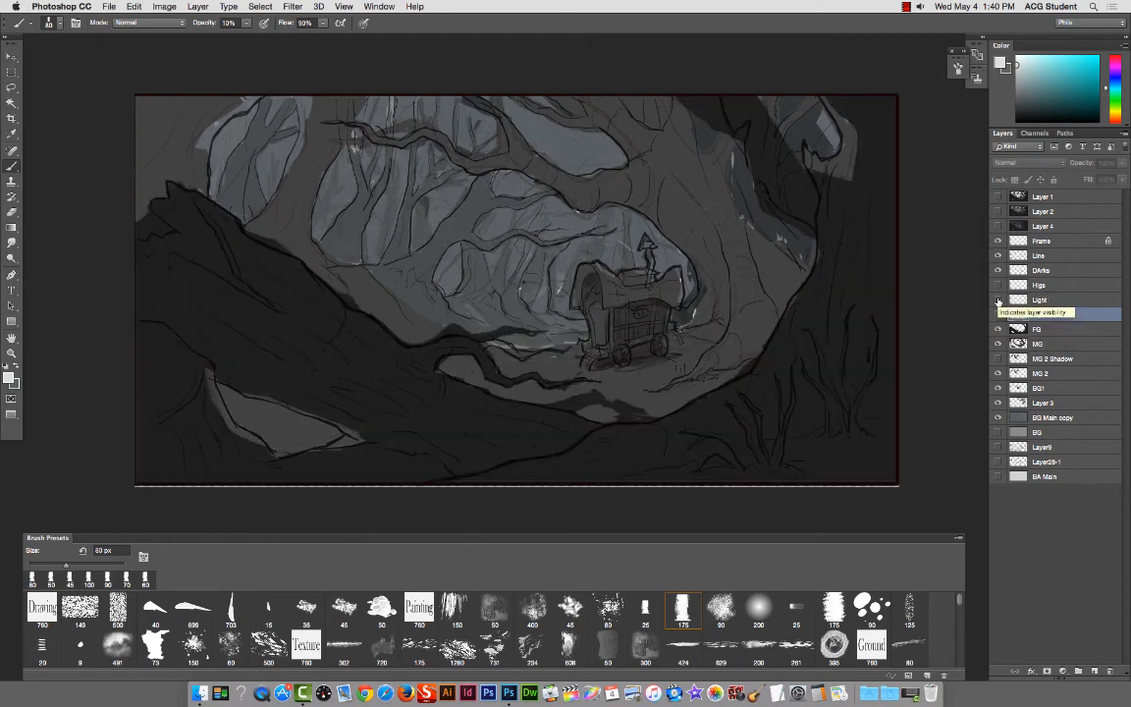
pyautogui.click(998, 299)
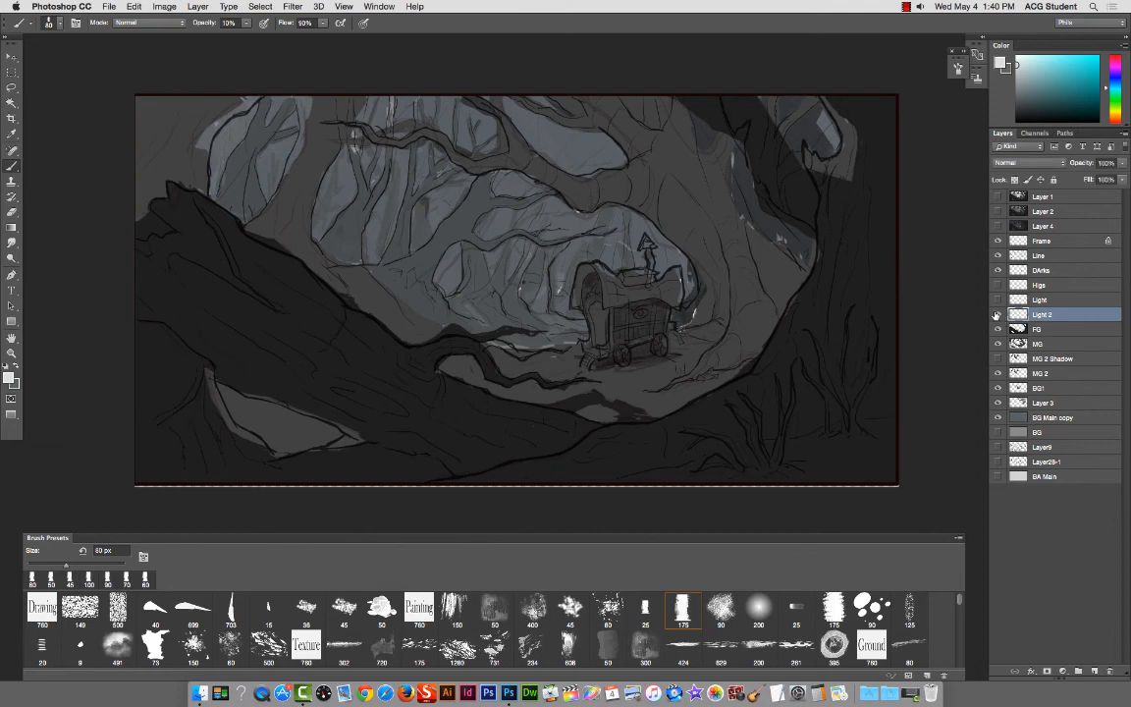
pyautogui.click(997, 314)
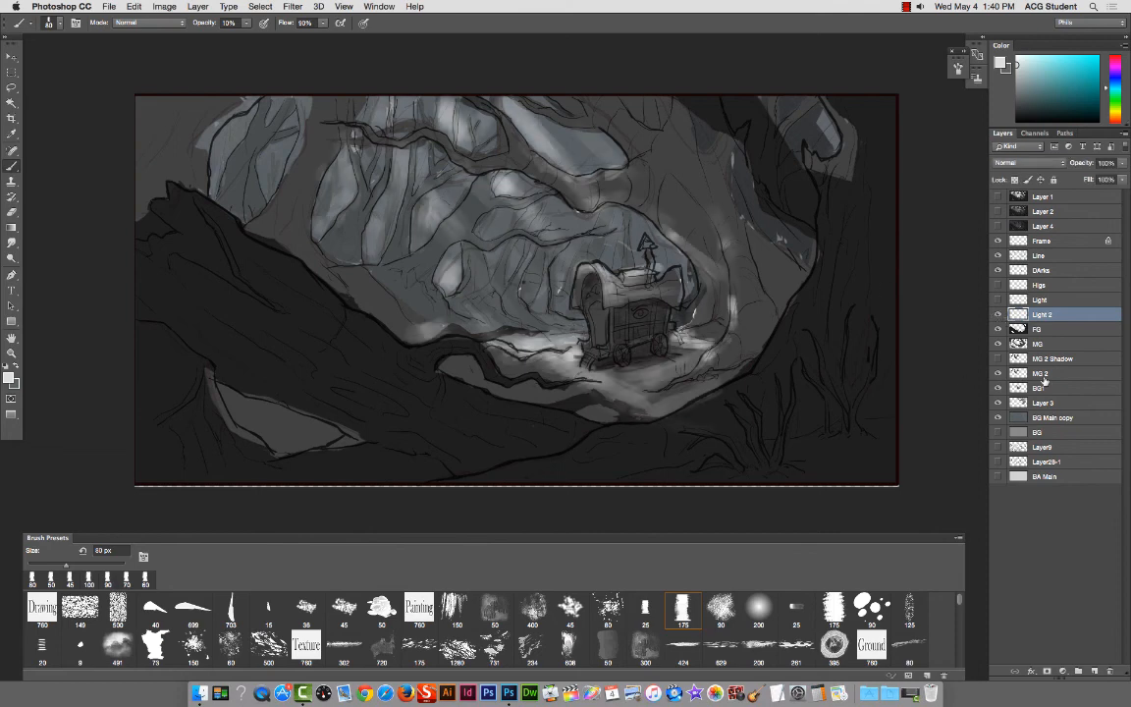
# Step: Add a new layer named Detail and place it directly above the Frame layer
pyautogui.hotkey('ctrl', 'shift', 'n')
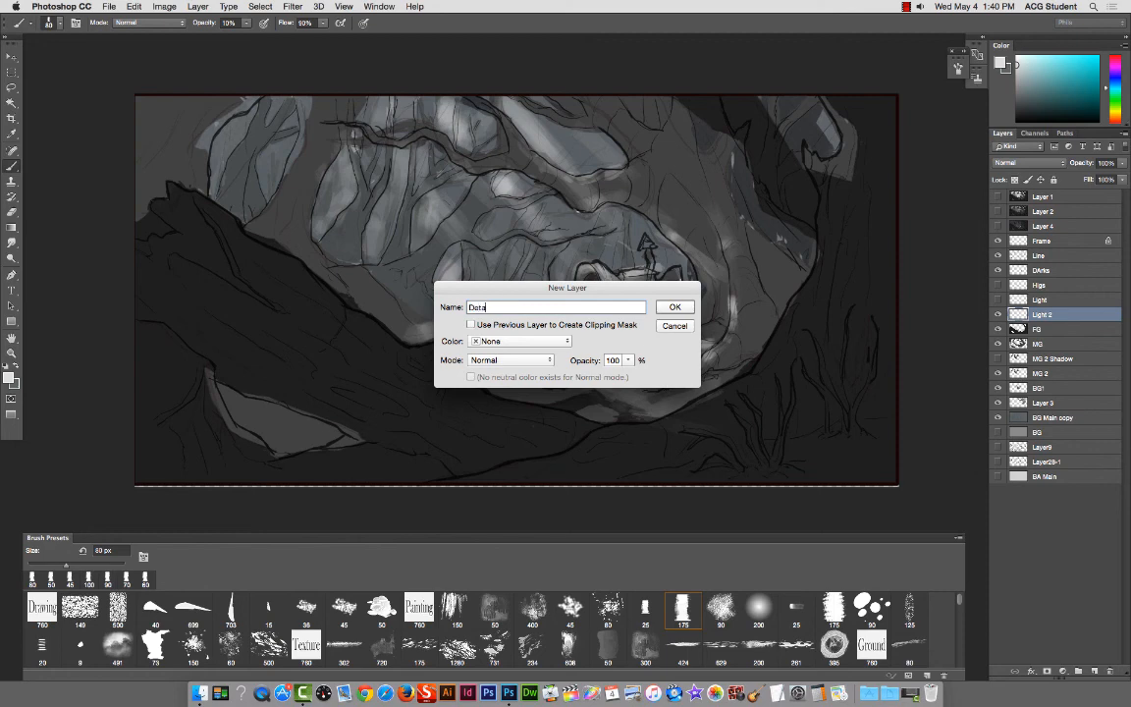
pyautogui.press('Return')
pyautogui.moveTo(1058, 325); pyautogui.dragTo(1031, 233)
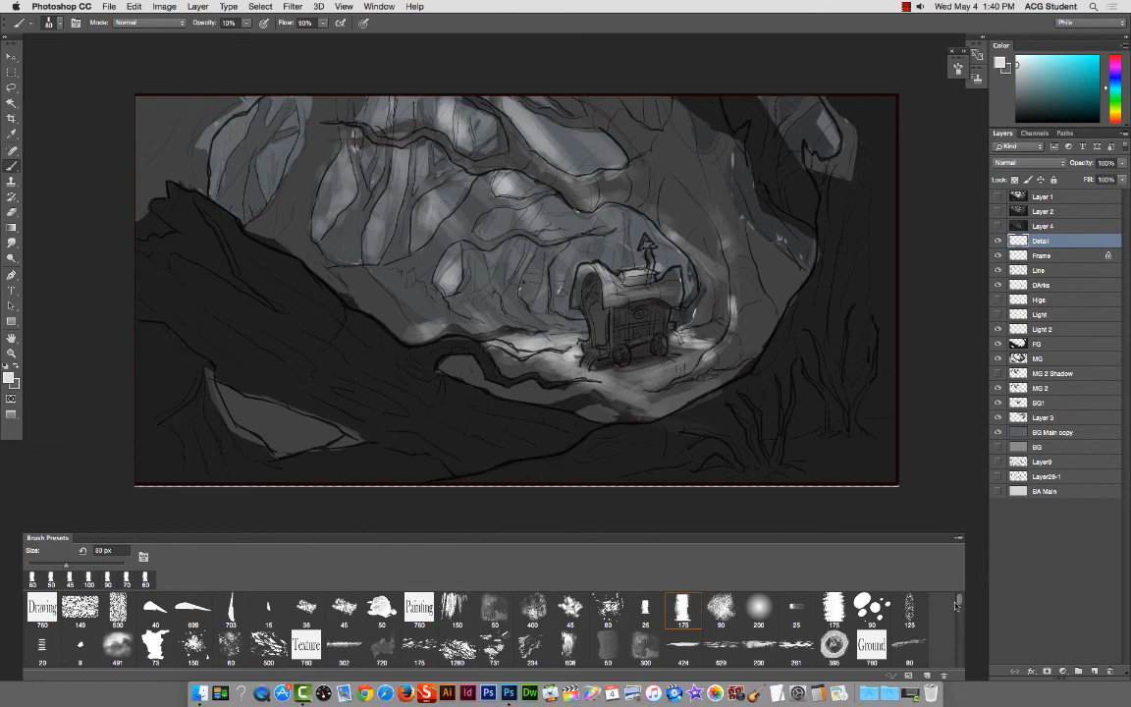
# Step: Try stamping a glow with the 1148 px brush at the wagon's doorway, scale it to about 24%, and merge the layer down
pyautogui.moveTo(955, 606); pyautogui.dragTo(958, 662)
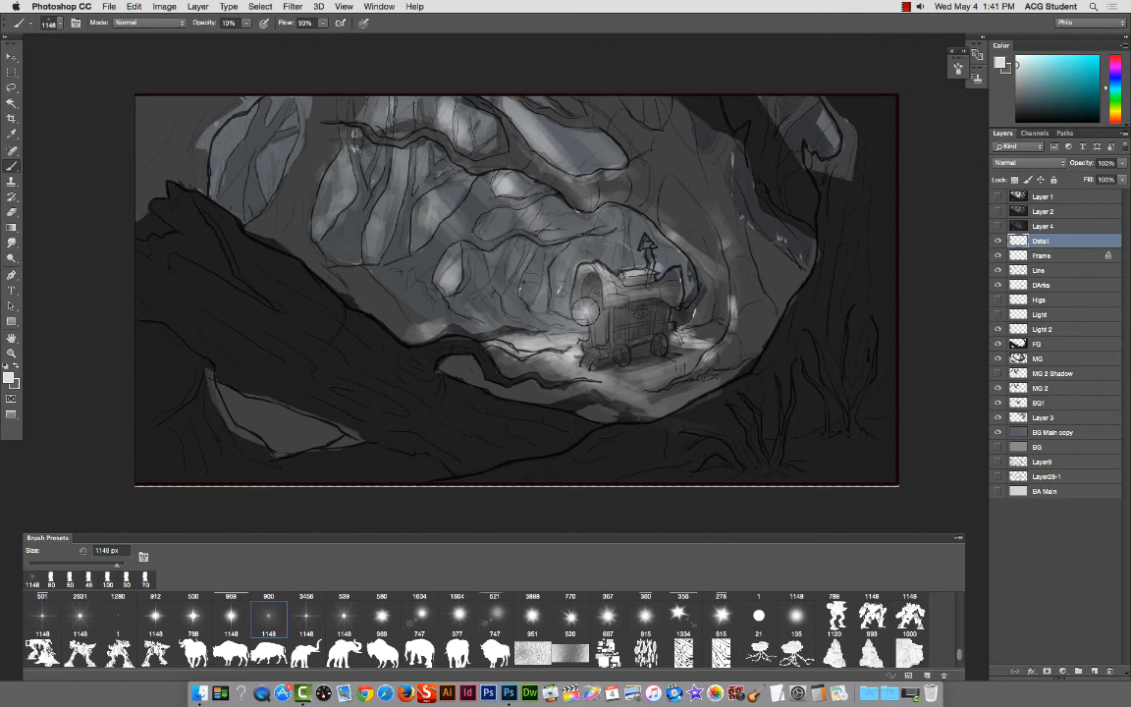
pyautogui.press('super+t')
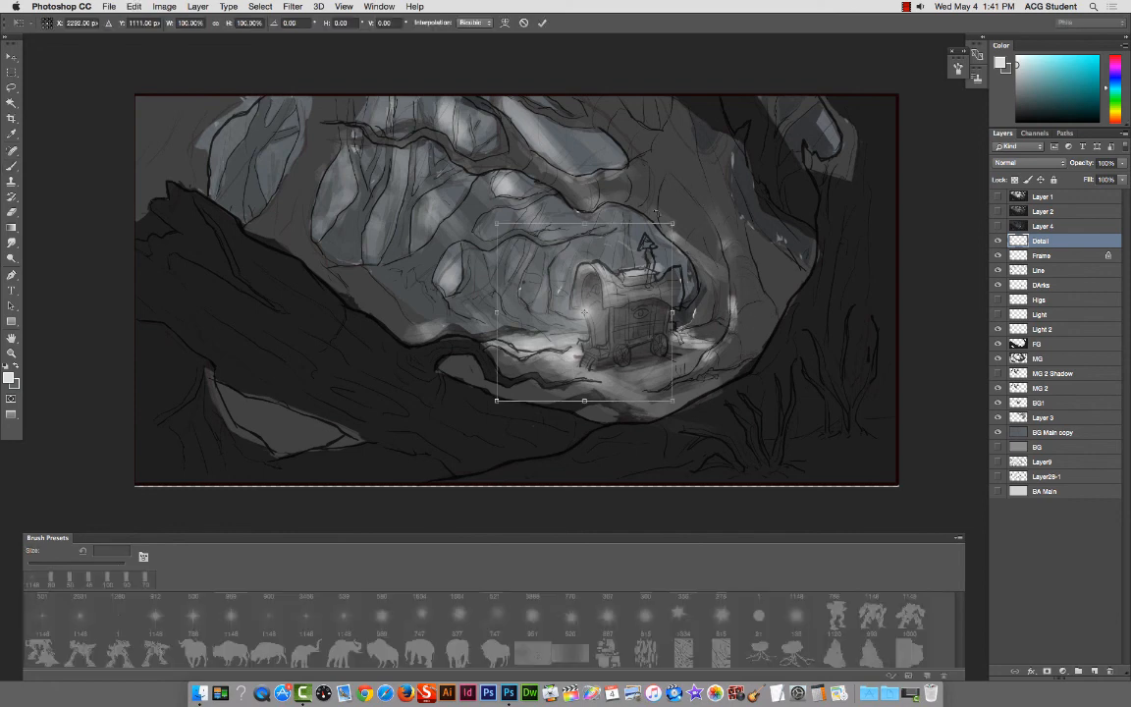
pyautogui.moveTo(671, 223); pyautogui.dragTo(597, 302)
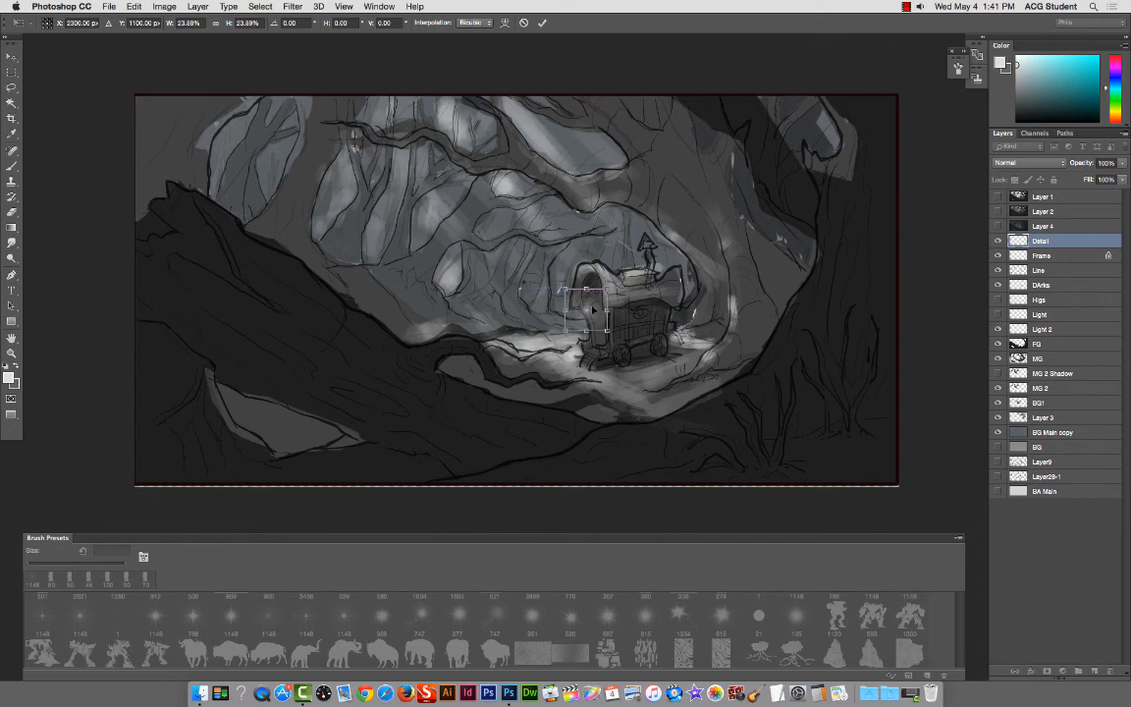
pyautogui.press('Return')
pyautogui.hotkey('ctrl', 'e')
pyautogui.press('b')
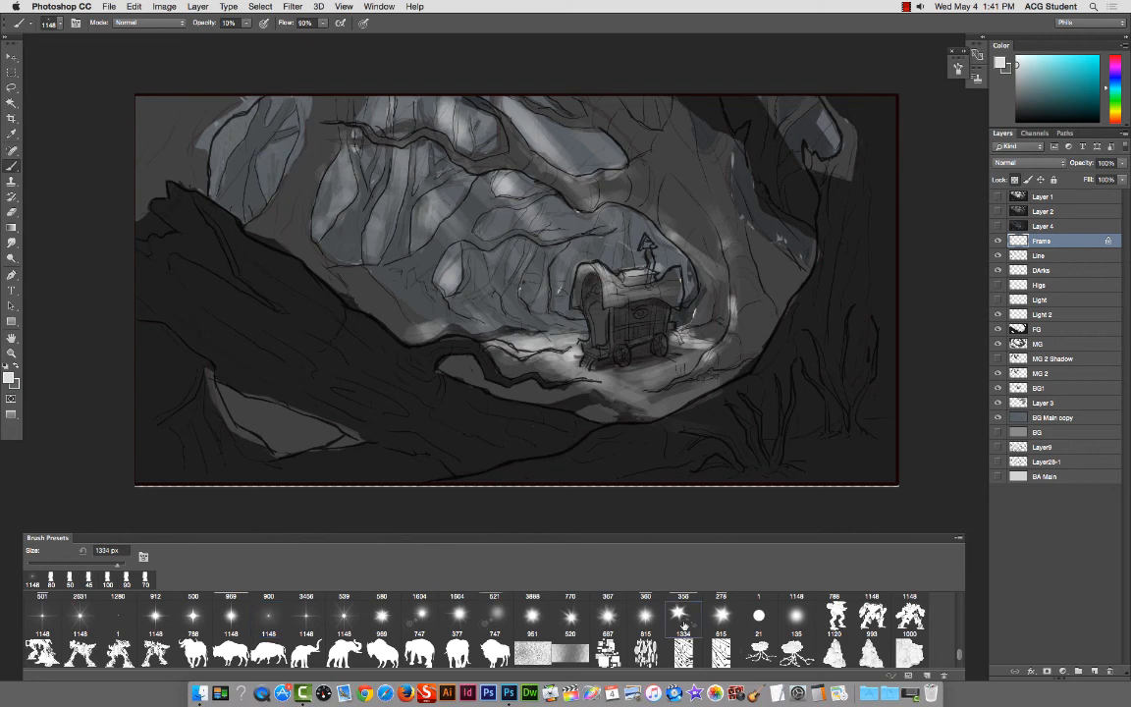
# Step: Choose the 1334 px starburst brush preset, add a new layer directly above DArks, and enlarge the brush to 1400 px
pyautogui.click(683, 625)
pyautogui.click(998, 299)
pyautogui.click(998, 299)
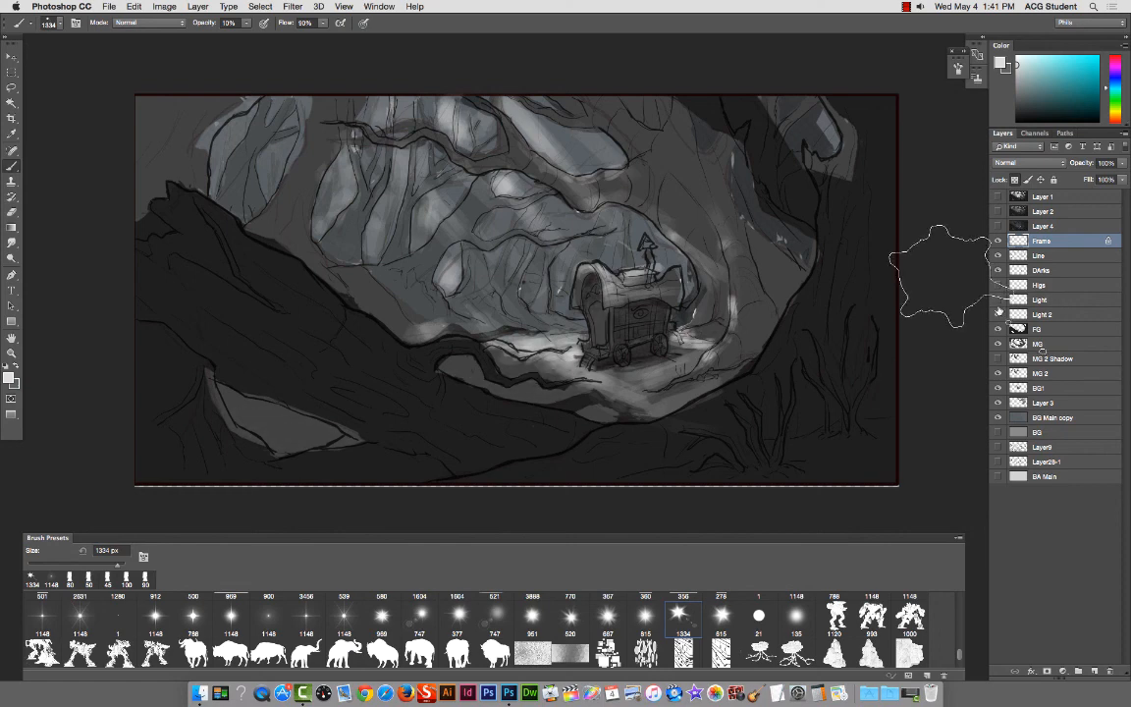
pyautogui.click(1063, 272)
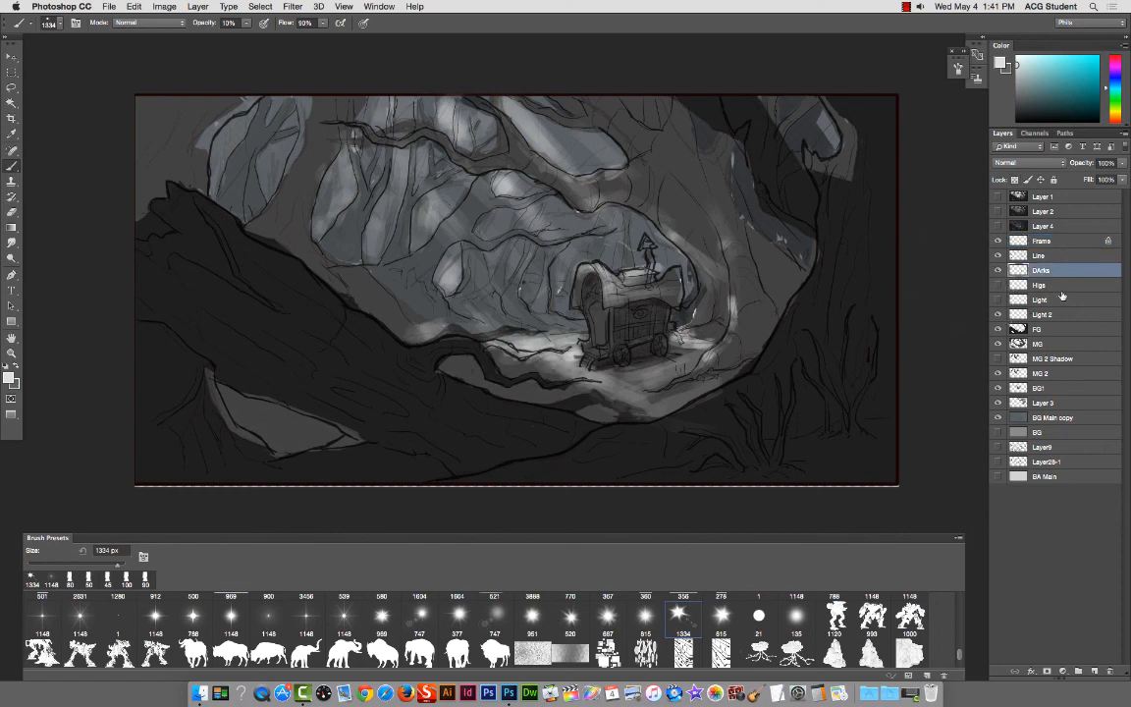
pyautogui.press('super+shift+n')
pyautogui.press('Return')
pyautogui.press(']')
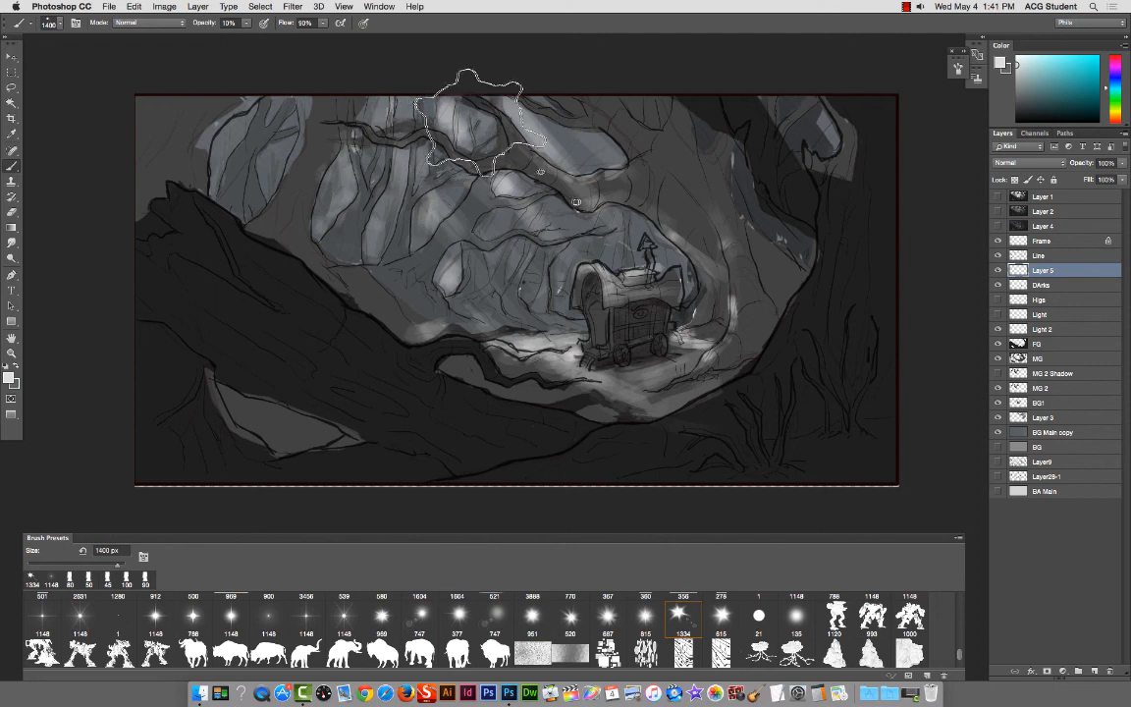
# Step: Try stamping a starburst glow over the upper background trees, shrink and reposition it above the wagon clearing, and clear it from the layer
pyautogui.click(494, 145)
pyautogui.click(493, 145)
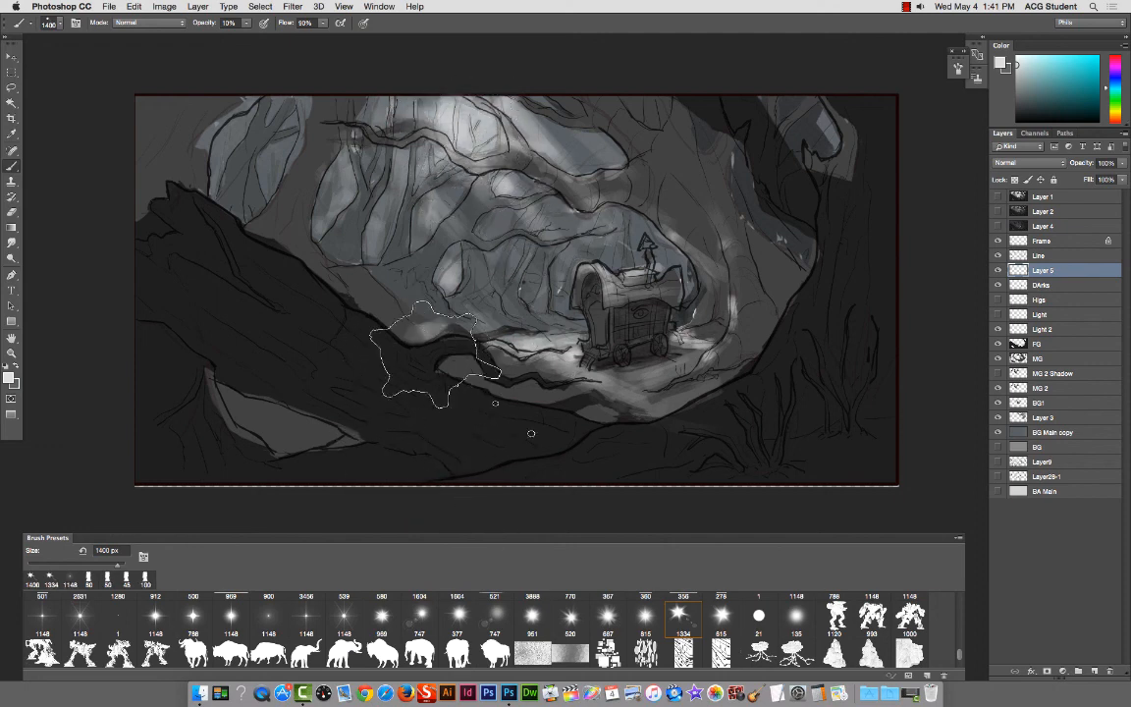
pyautogui.press('v')
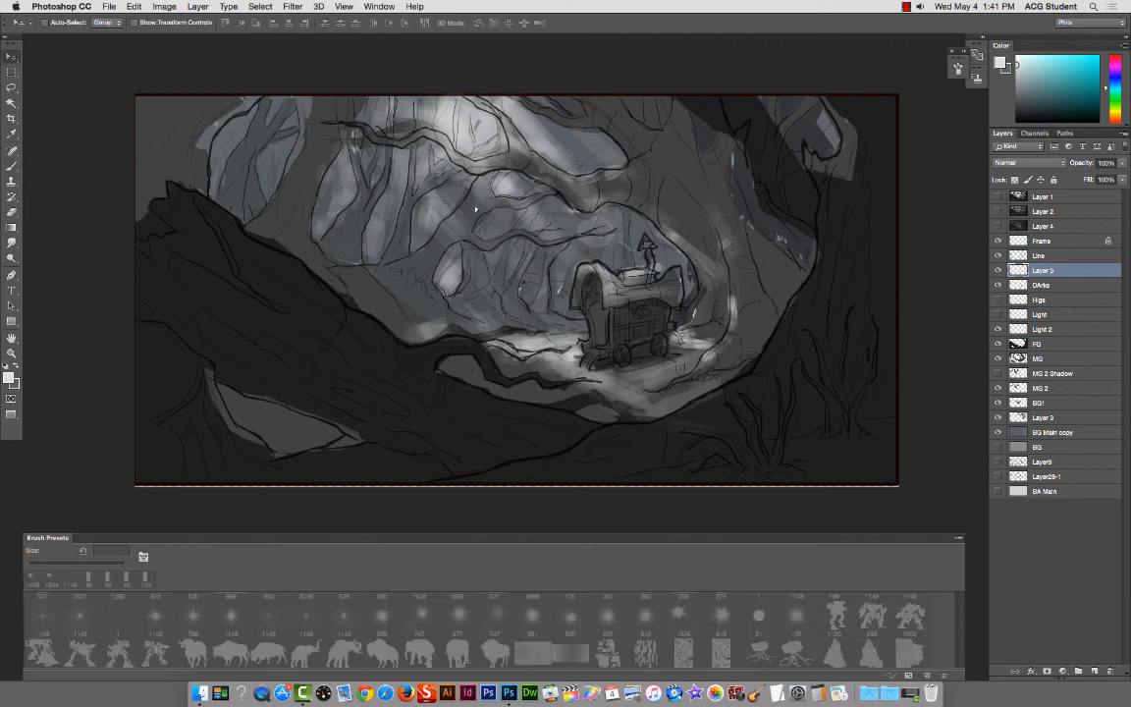
pyautogui.moveTo(475, 208)
pyautogui.mouseDown()
pyautogui.moveTo(464, 267)
pyautogui.moveTo(495, 273)
pyautogui.moveTo(515, 249)
pyautogui.moveTo(531, 276)
pyautogui.moveTo(620, 325)
pyautogui.moveTo(603, 343)
pyautogui.moveTo(564, 325)
pyautogui.moveTo(493, 206)
pyautogui.moveTo(417, 291)
pyautogui.moveTo(565, 262)
pyautogui.moveTo(584, 280)
pyautogui.mouseUp()
pyautogui.press('super+t')
pyautogui.moveTo(738, 166); pyautogui.dragTo(545, 226)
pyautogui.moveTo(522, 296)
pyautogui.mouseDown()
pyautogui.moveTo(626, 271)
pyautogui.moveTo(599, 245)
pyautogui.moveTo(491, 236)
pyautogui.moveTo(536, 207)
pyautogui.moveTo(555, 230)
pyautogui.moveTo(524, 190)
pyautogui.mouseUp()
pyautogui.press('Return')
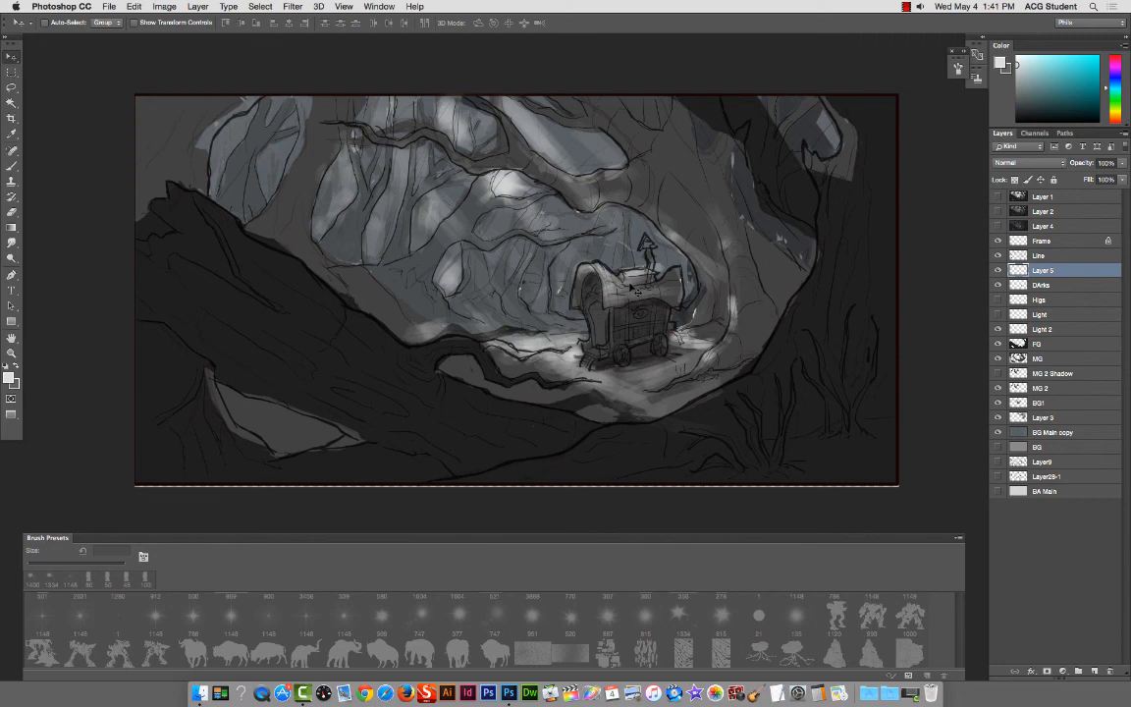
pyautogui.press('super+a')
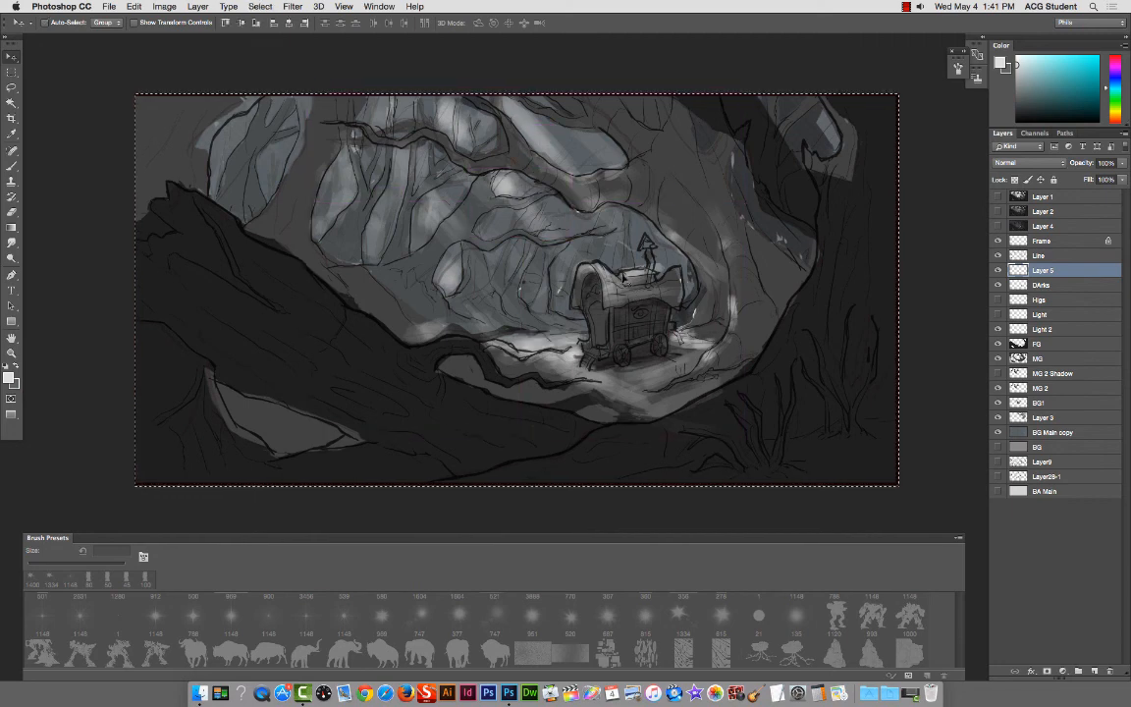
# Step: Choose the 780 px cloud-like brush preset and rename the new layer above DArks as D
pyautogui.press('b')
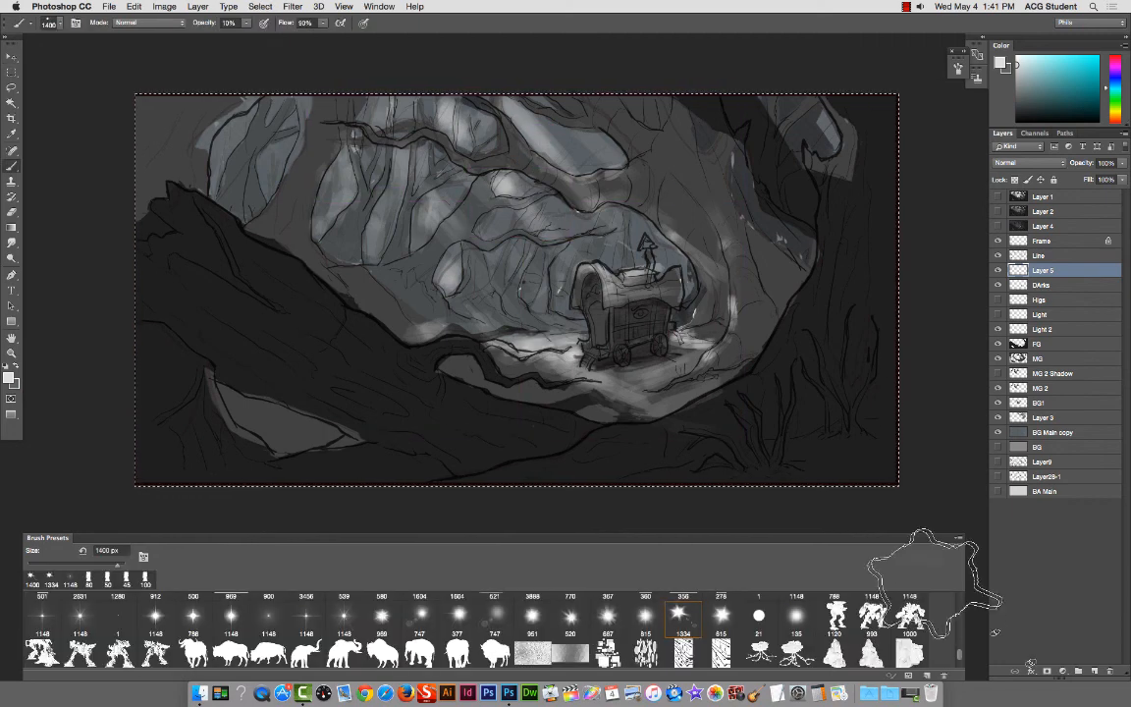
pyautogui.scroll(-10, 960, 643)
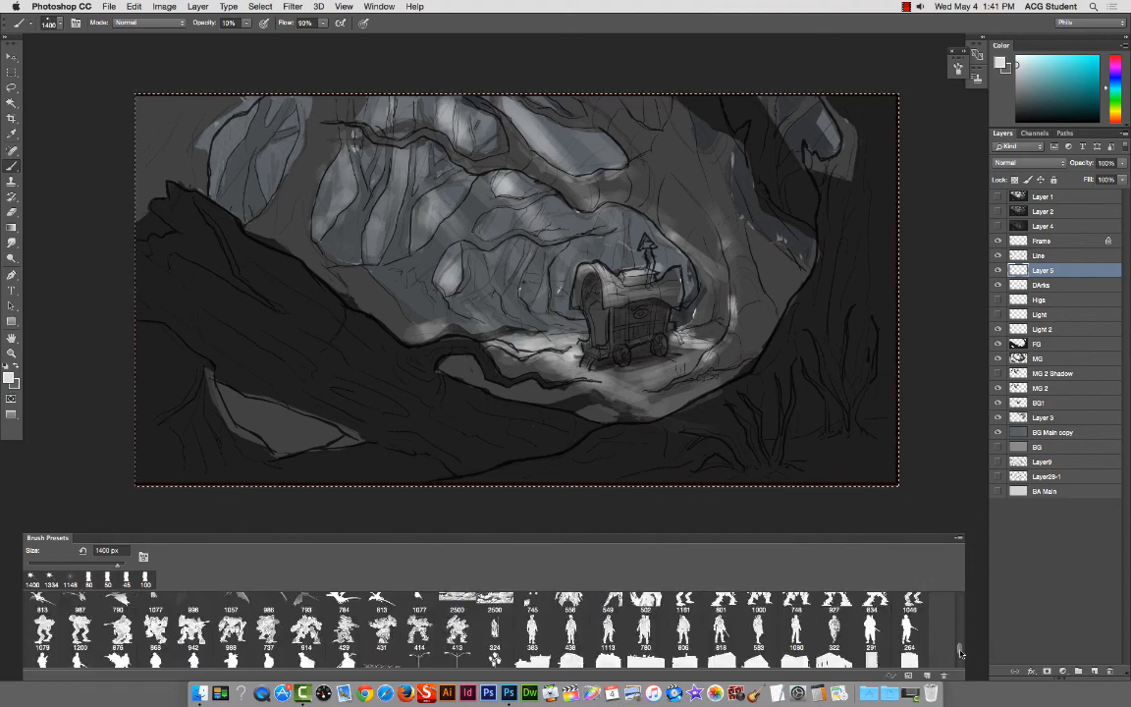
pyautogui.moveTo(960, 643); pyautogui.dragTo(962, 615)
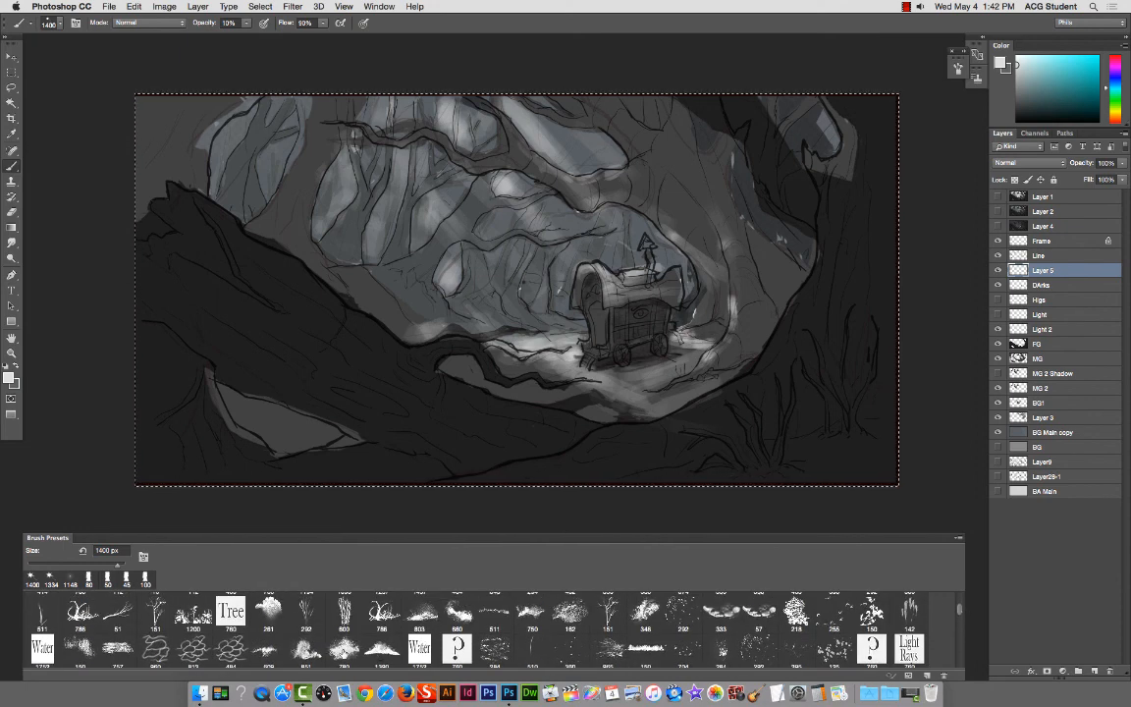
pyautogui.click(343, 646)
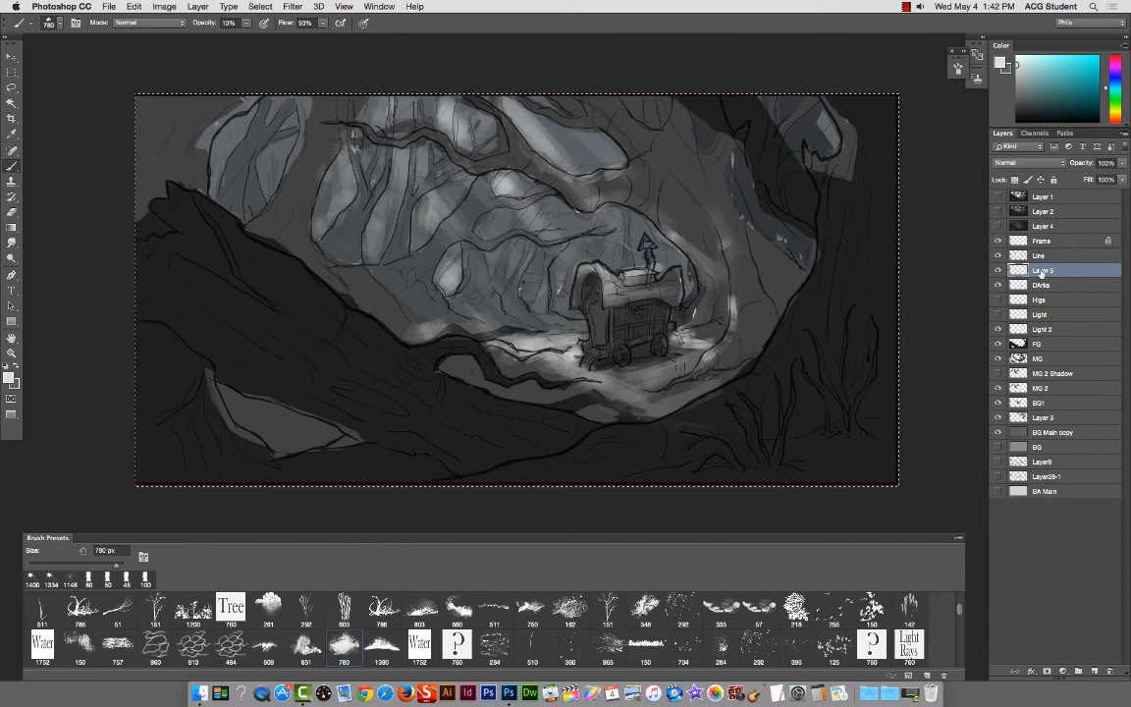
pyautogui.press('Return')
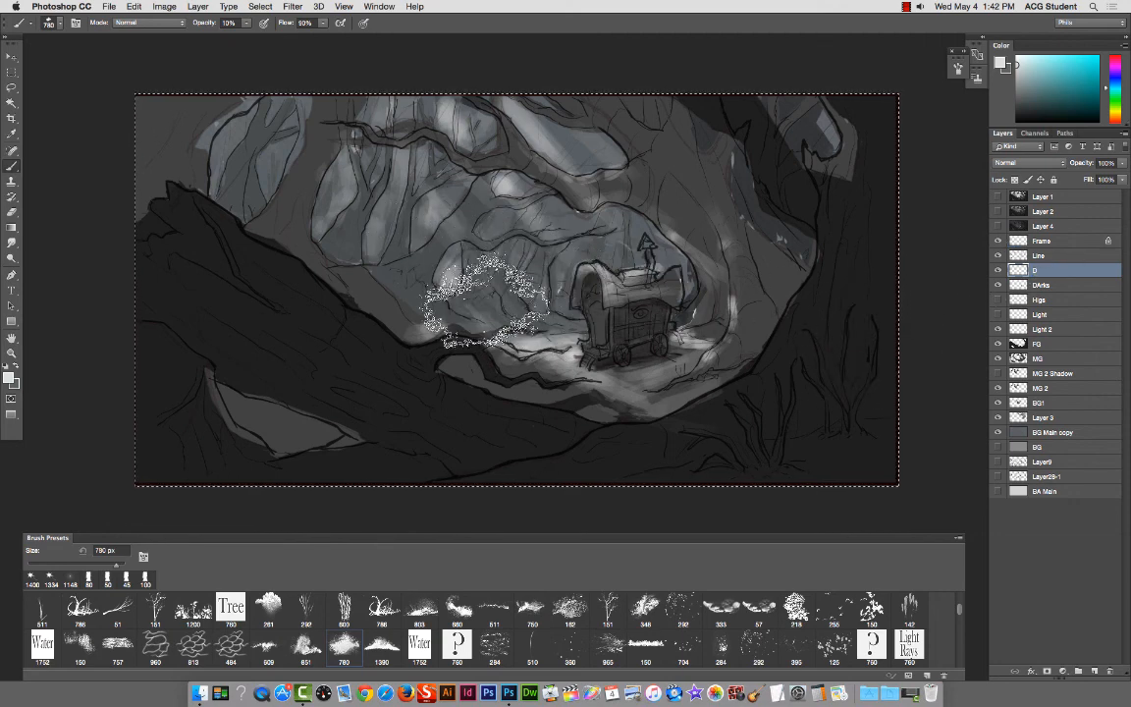
# Step: Try brushing misty texture over the background trees behind the wagon, undoing the 20% opacity strokes and repainting at 10%
pyautogui.press('2')
pyautogui.moveTo(399, 225)
pyautogui.mouseDown()
pyautogui.moveTo(557, 294)
pyautogui.moveTo(512, 250)
pyautogui.moveTo(576, 295)
pyautogui.moveTo(537, 240)
pyautogui.moveTo(532, 179)
pyautogui.moveTo(645, 245)
pyautogui.moveTo(645, 152)
pyautogui.moveTo(606, 137)
pyautogui.moveTo(606, 211)
pyautogui.moveTo(527, 226)
pyautogui.moveTo(568, 221)
pyautogui.mouseUp()
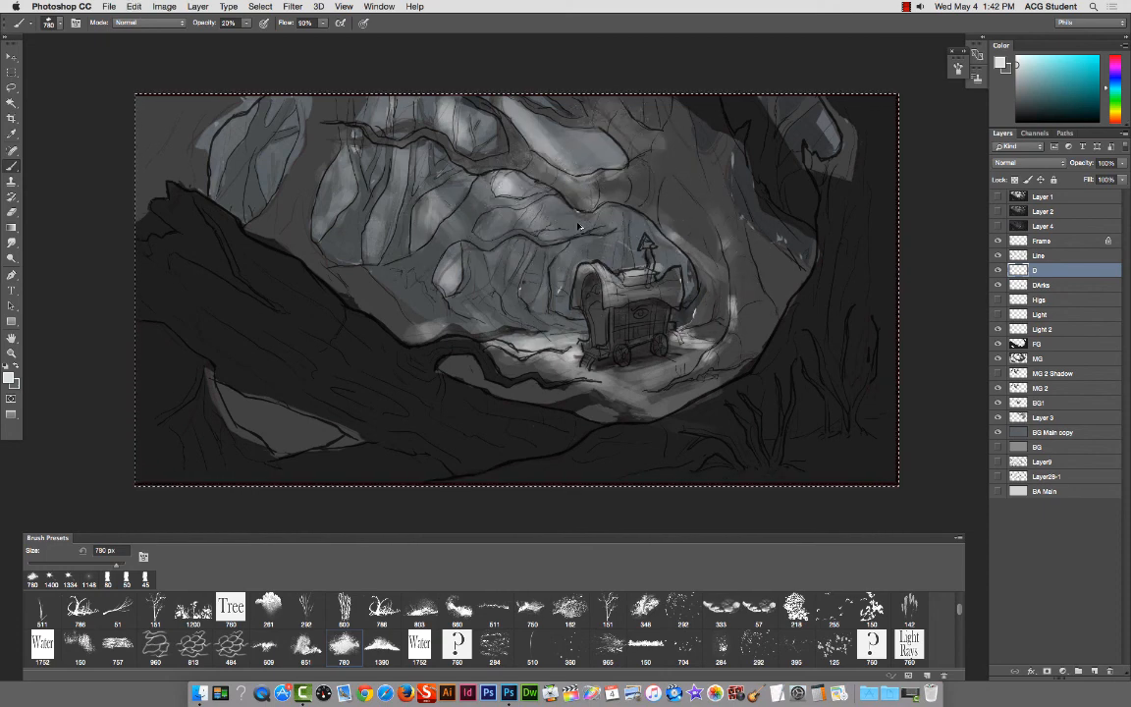
pyautogui.press('super+z')
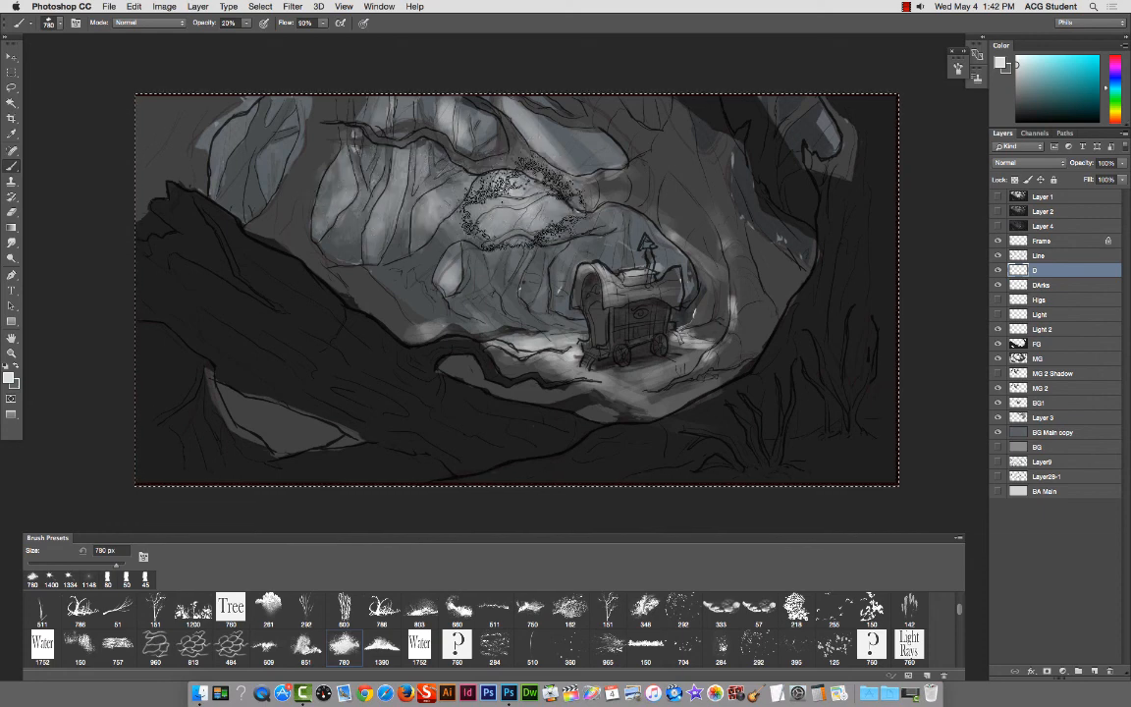
pyautogui.press('1')
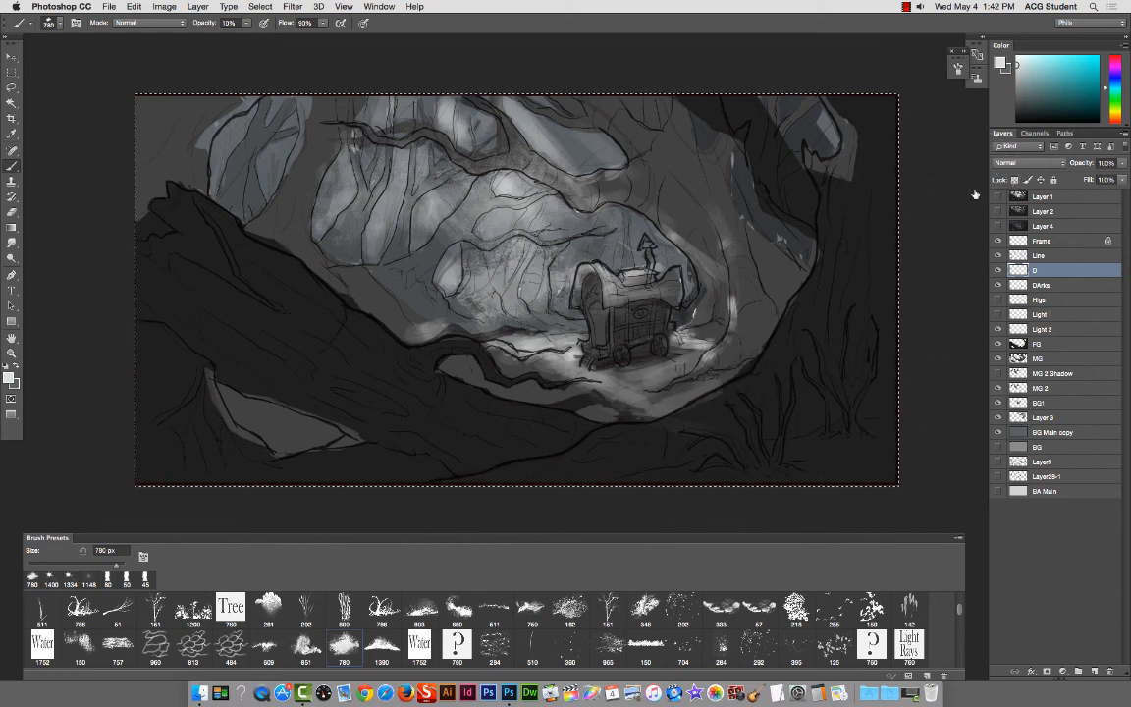
# Step: Lower layer D's opacity to 40% and compare the misty texture switched on and off
pyautogui.click(1124, 163)
pyautogui.moveTo(1110, 179); pyautogui.dragTo(1097, 179)
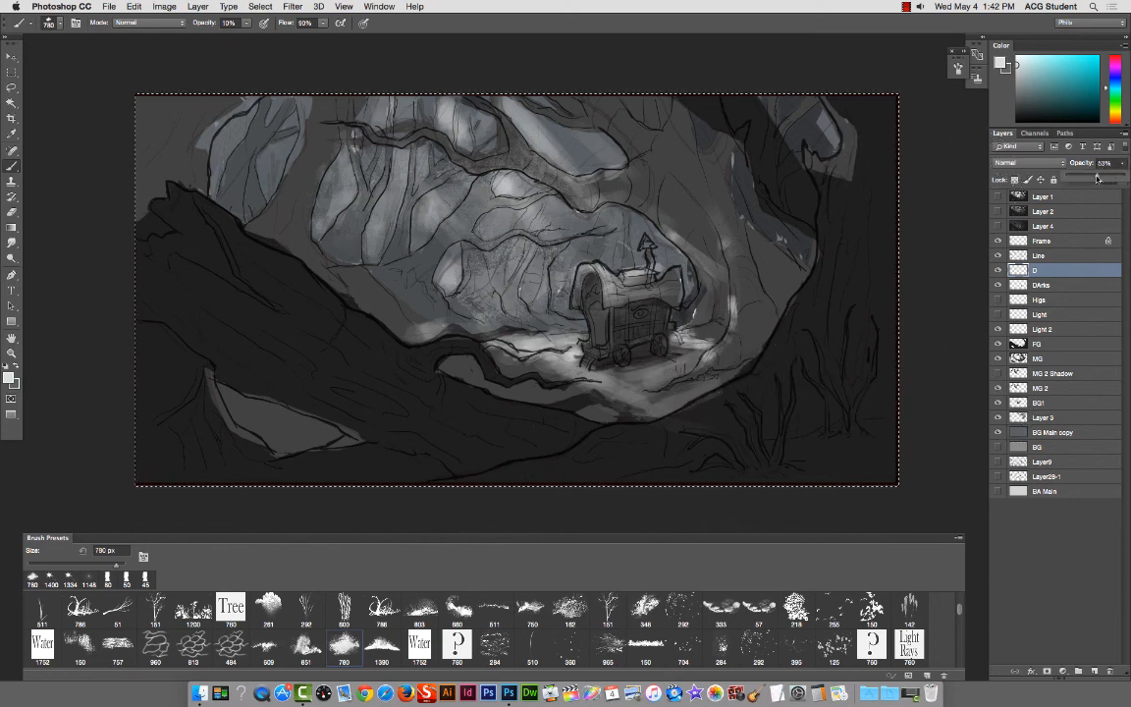
pyautogui.click(998, 270)
pyautogui.click(998, 271)
pyautogui.click(997, 272)
pyautogui.click(996, 273)
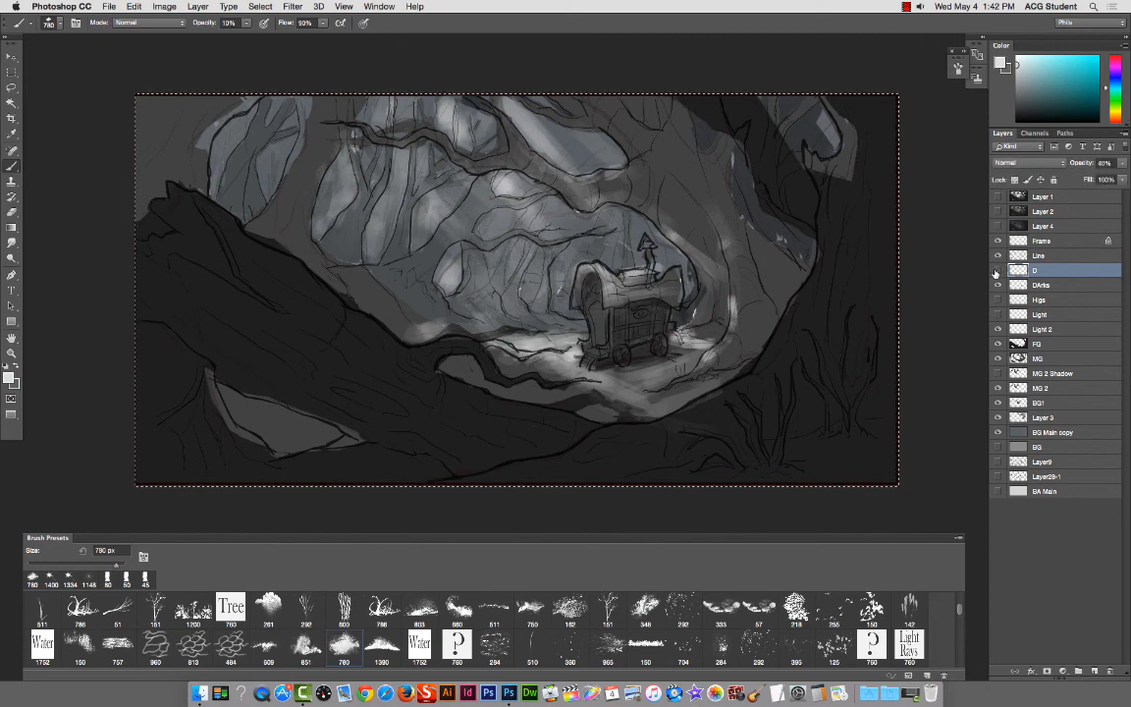
pyautogui.click(997, 271)
pyautogui.click(997, 271)
pyautogui.click(997, 271)
pyautogui.click(998, 271)
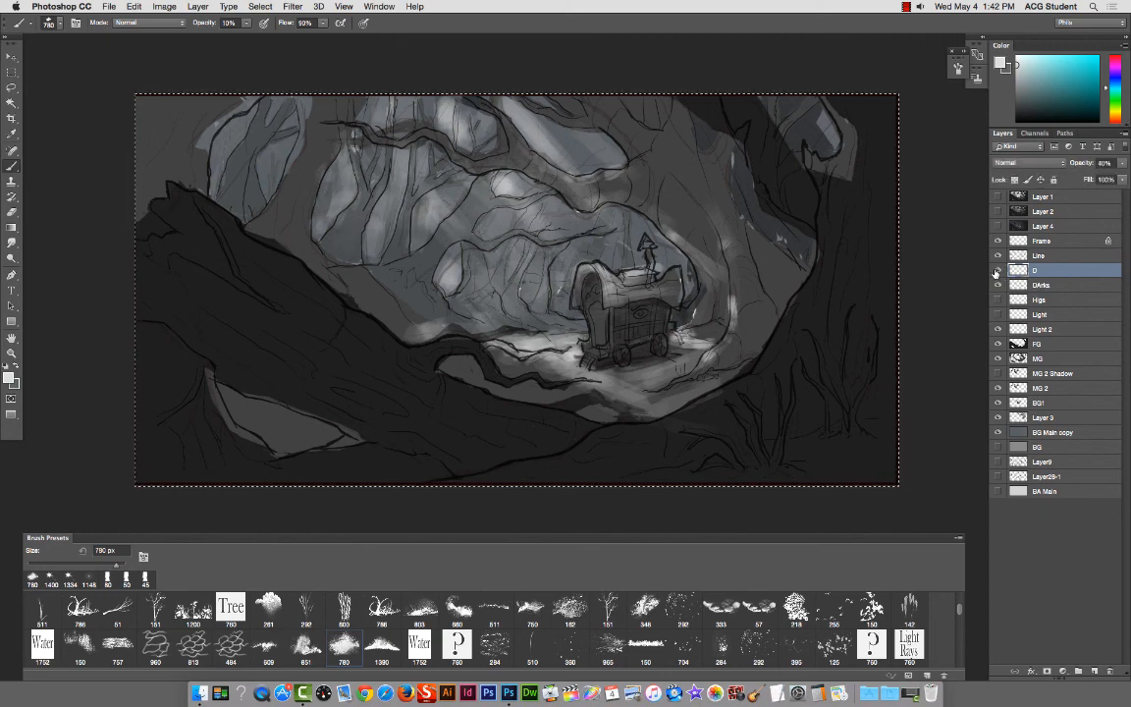
# Step: Undo layer D's opacity reduction and clear the misty texture from the layer
pyautogui.press('super+z')
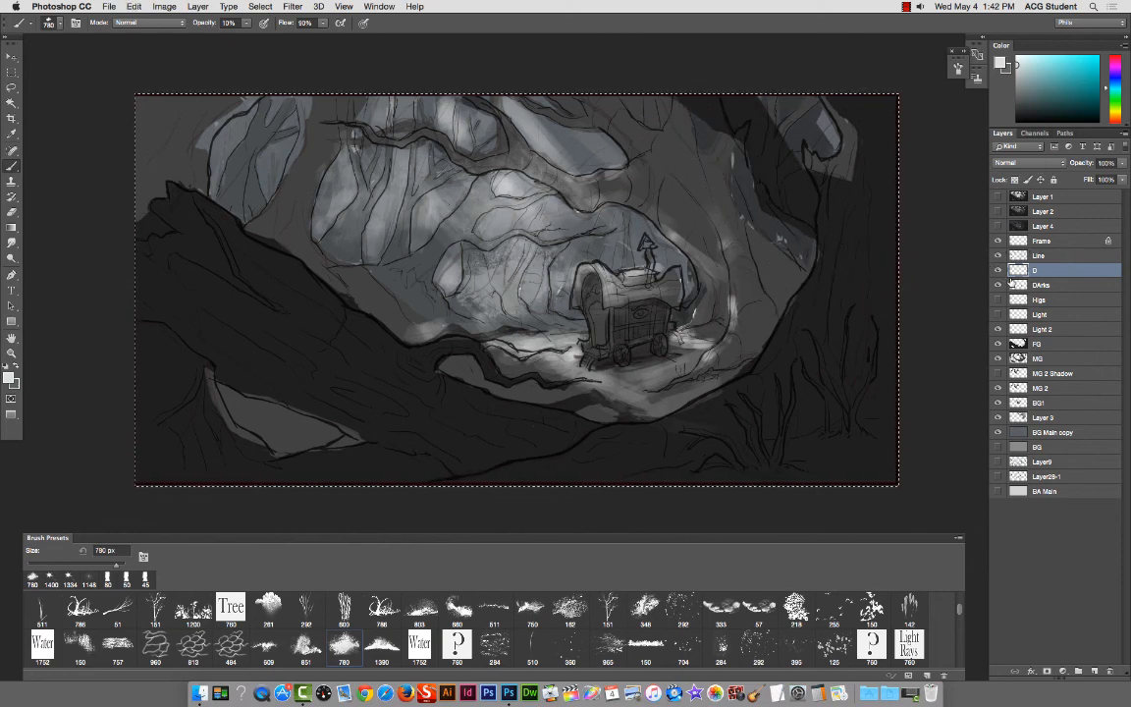
pyautogui.press('Delete')
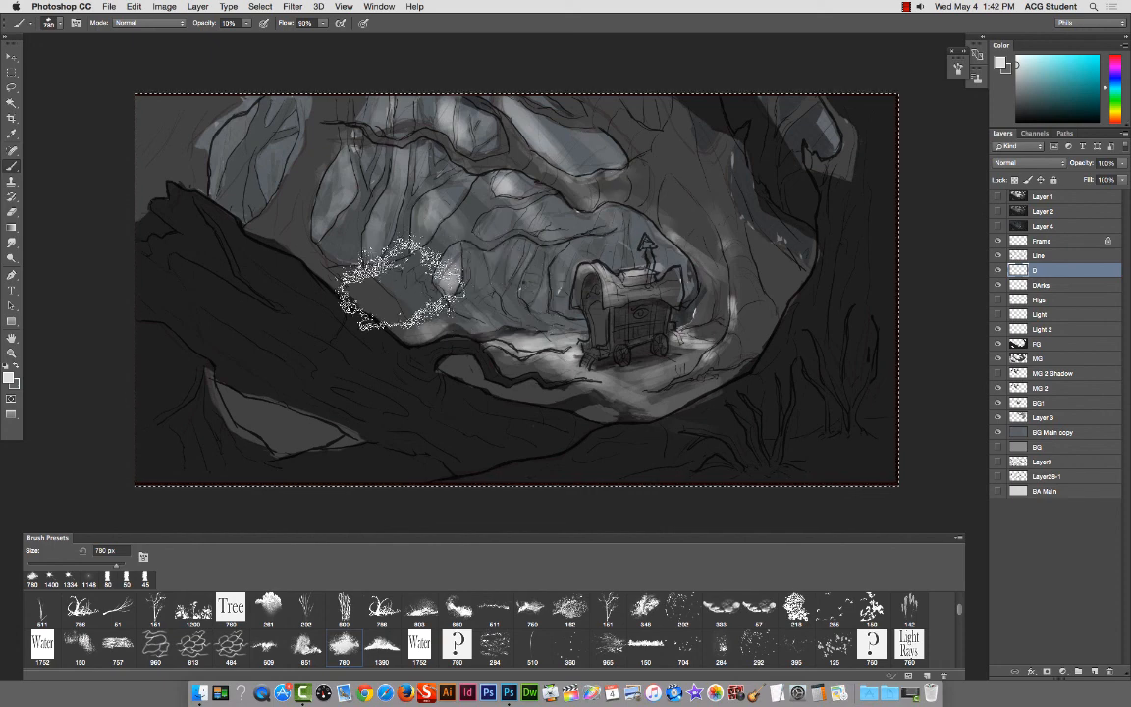
# Step: Sample the dark tone of the foreground root and brush cloud-like texture over the scene on layer D at 10% opacity
pyautogui.keyDown('alt'); pyautogui.click(296, 284); pyautogui.keyUp('alt')
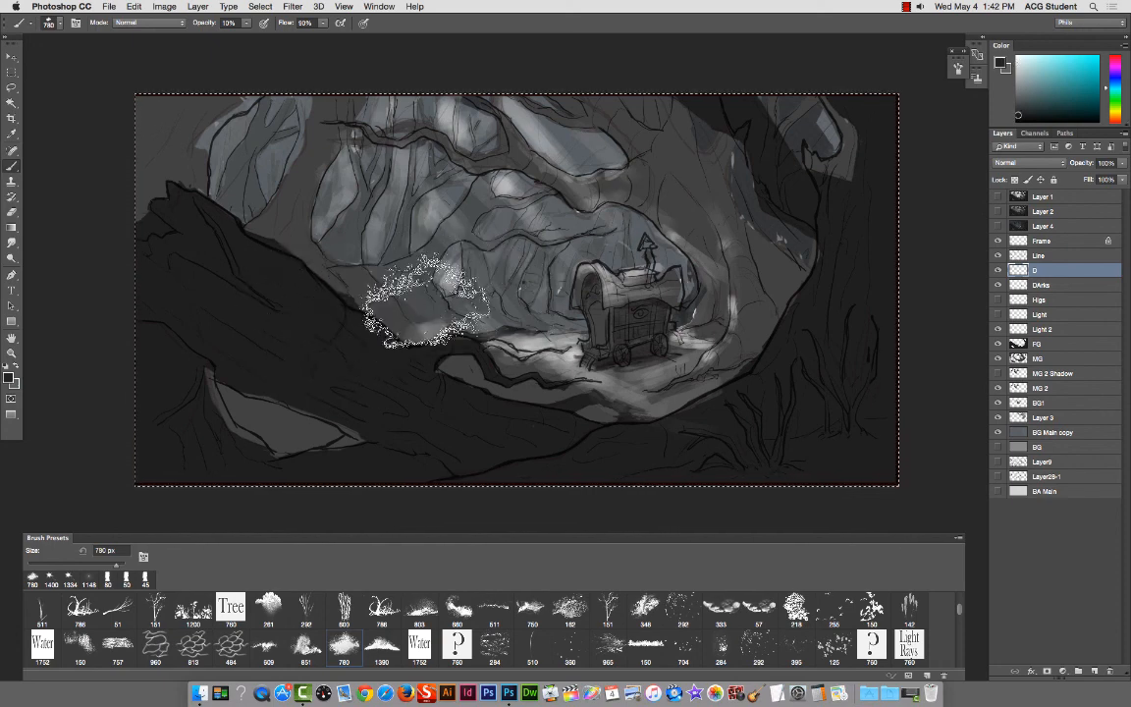
pyautogui.moveTo(426, 305); pyautogui.dragTo(178, 138)
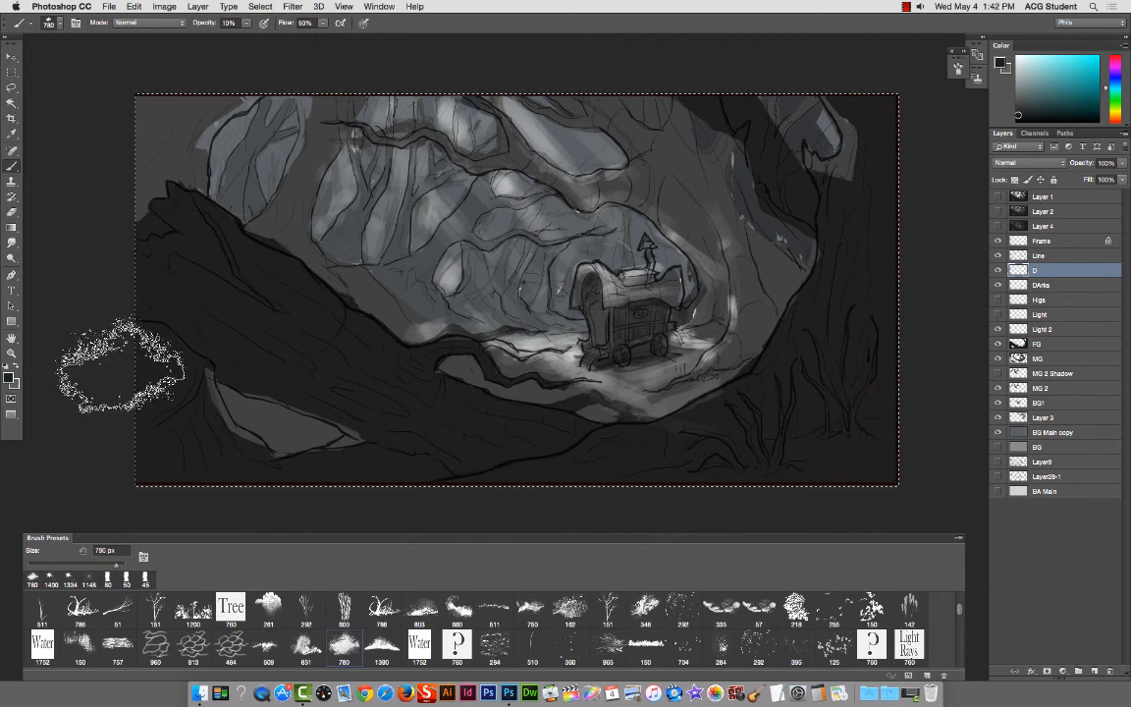
pyautogui.click(154, 251)
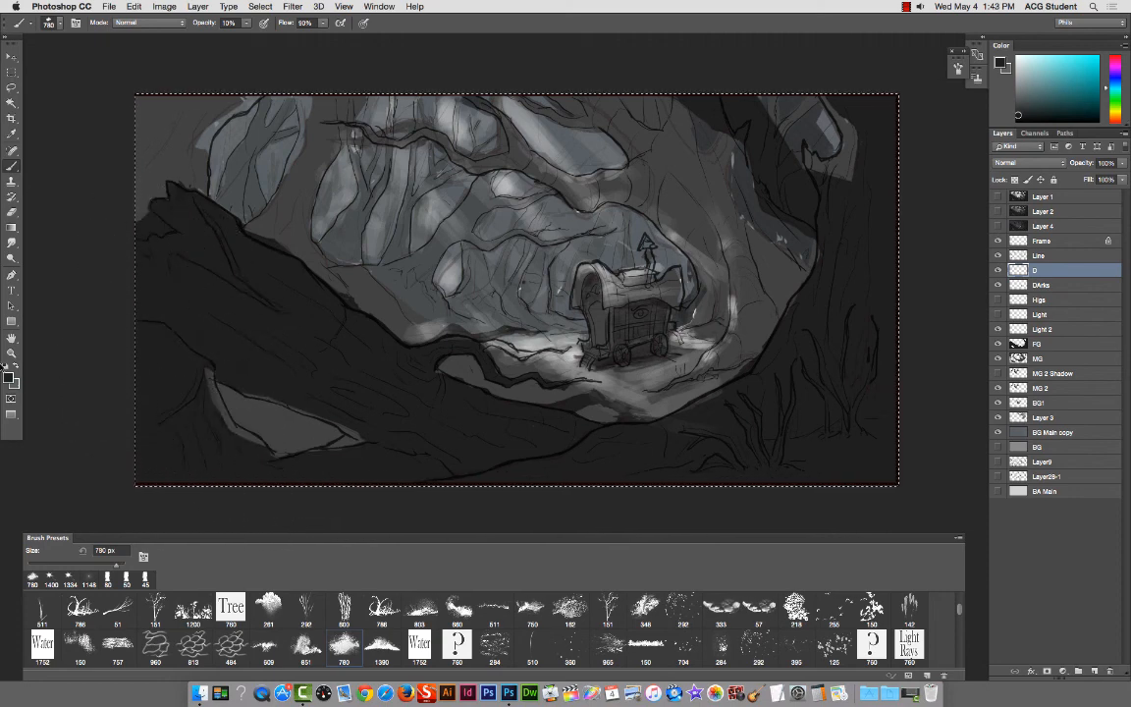
# Step: Set the foreground color to near-black 0a0a0a
pyautogui.click(9, 376)
pyautogui.click(344, 271)
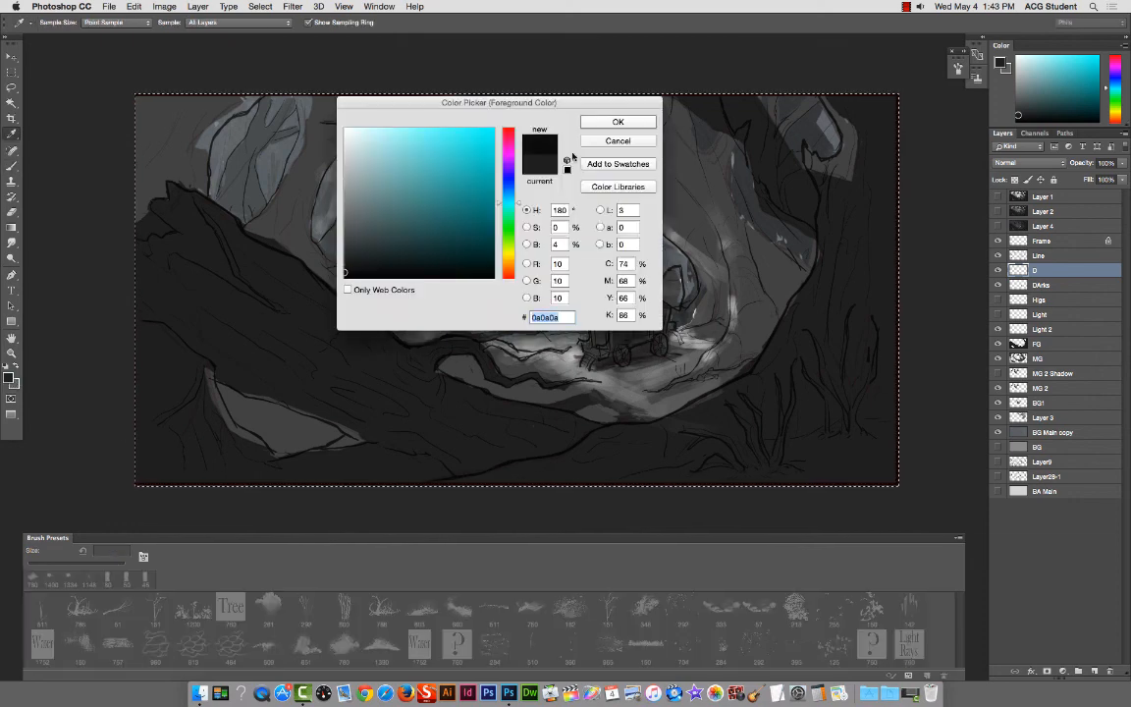
pyautogui.click(617, 122)
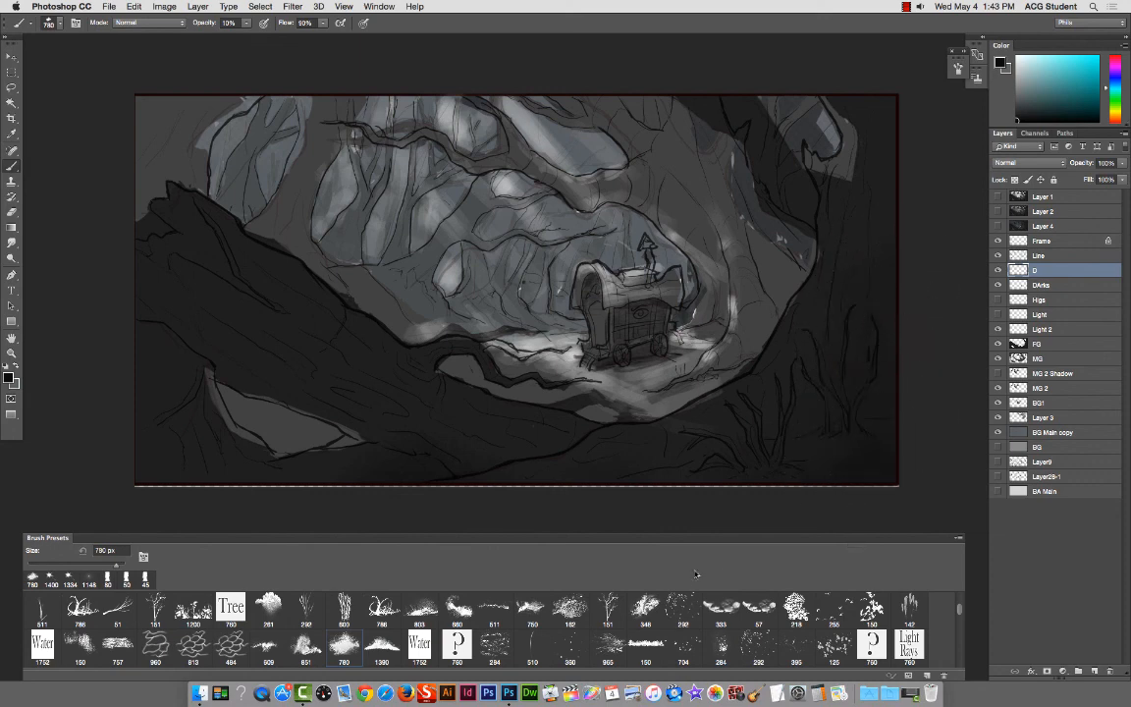
# Step: Reduce the cloud brush to 250 px, enlarge it to 500 px and darken the dark outer areas of the scene
pyautogui.press('[')
pyautogui.press('[')
pyautogui.press('[')
pyautogui.press('[')
pyautogui.press('[')
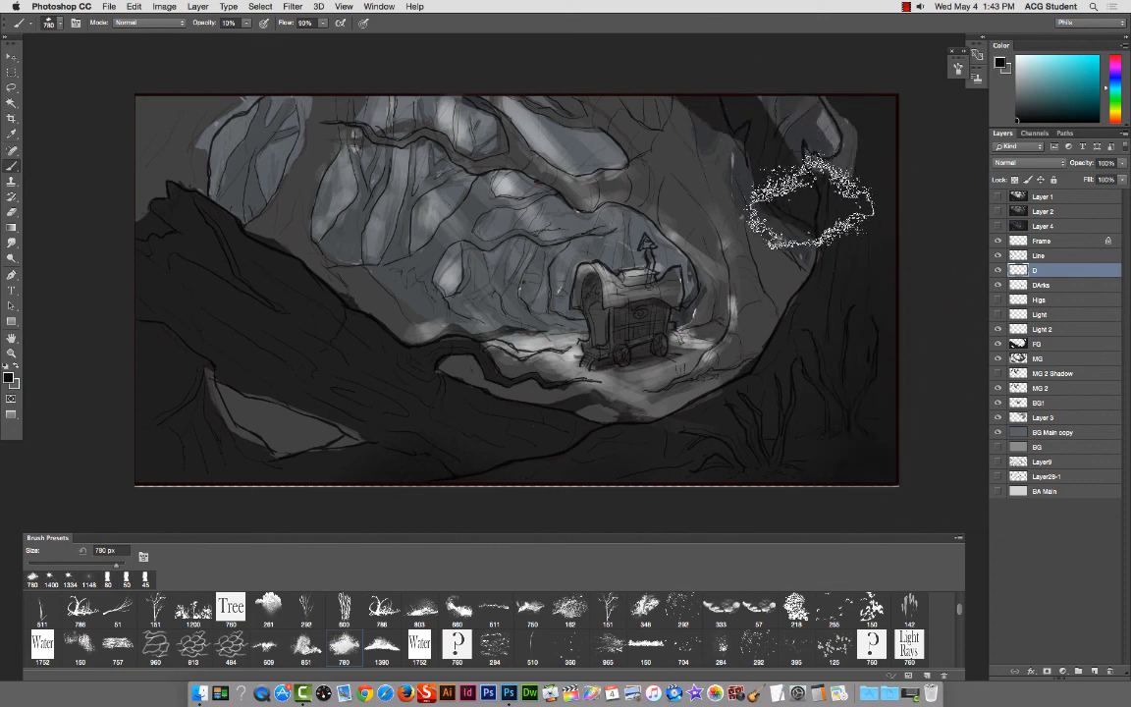
pyautogui.press('[')
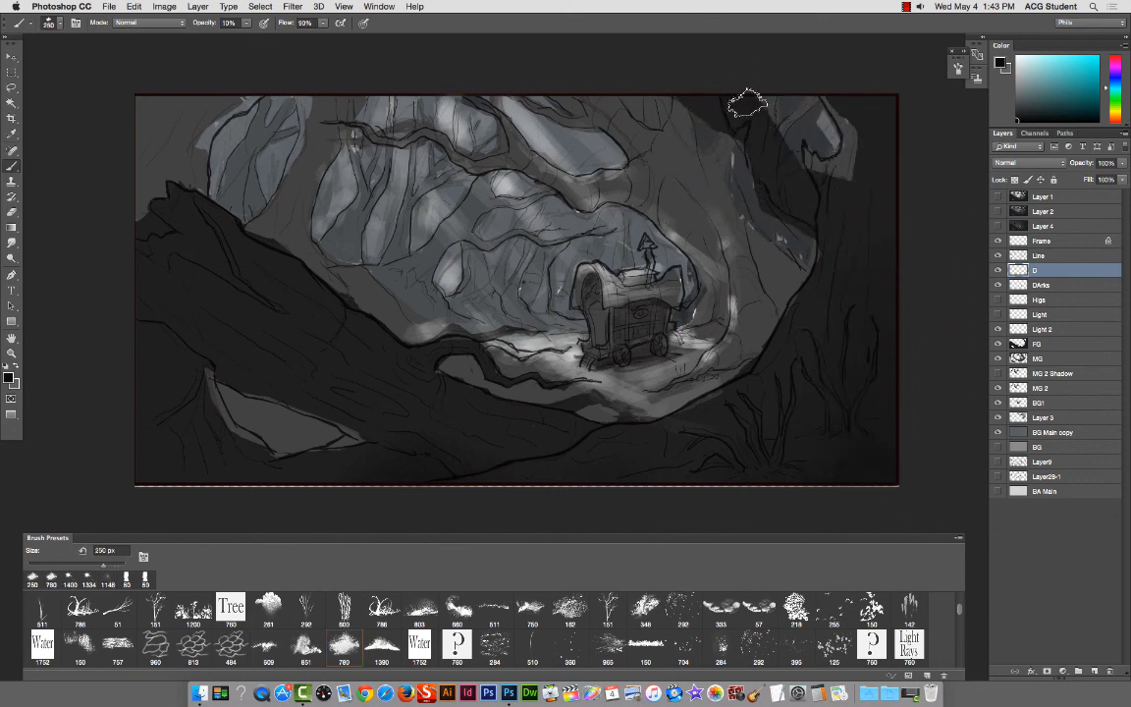
pyautogui.press(']')
pyautogui.press(']')
pyautogui.press(']')
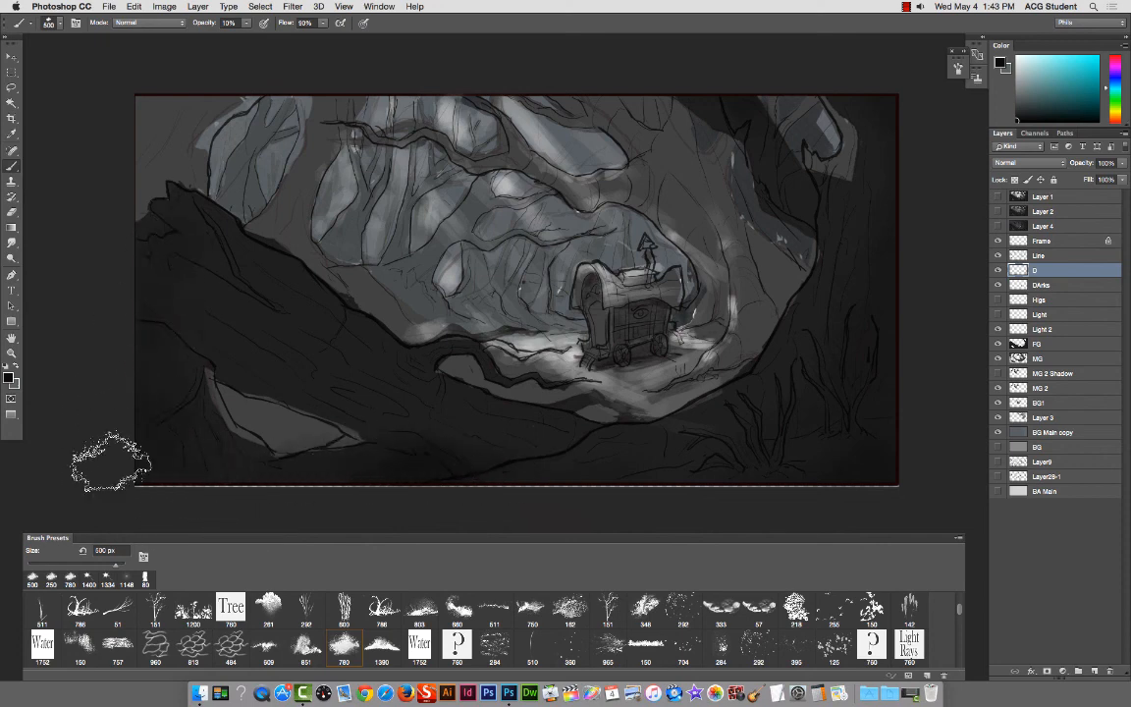
# Step: Extend the brush preset list and darken the bank beside the wagon with a 300 px brush at 20% opacity
pyautogui.moveTo(303, 533); pyautogui.dragTo(306, 504)
pyautogui.press('[')
pyautogui.press('[')
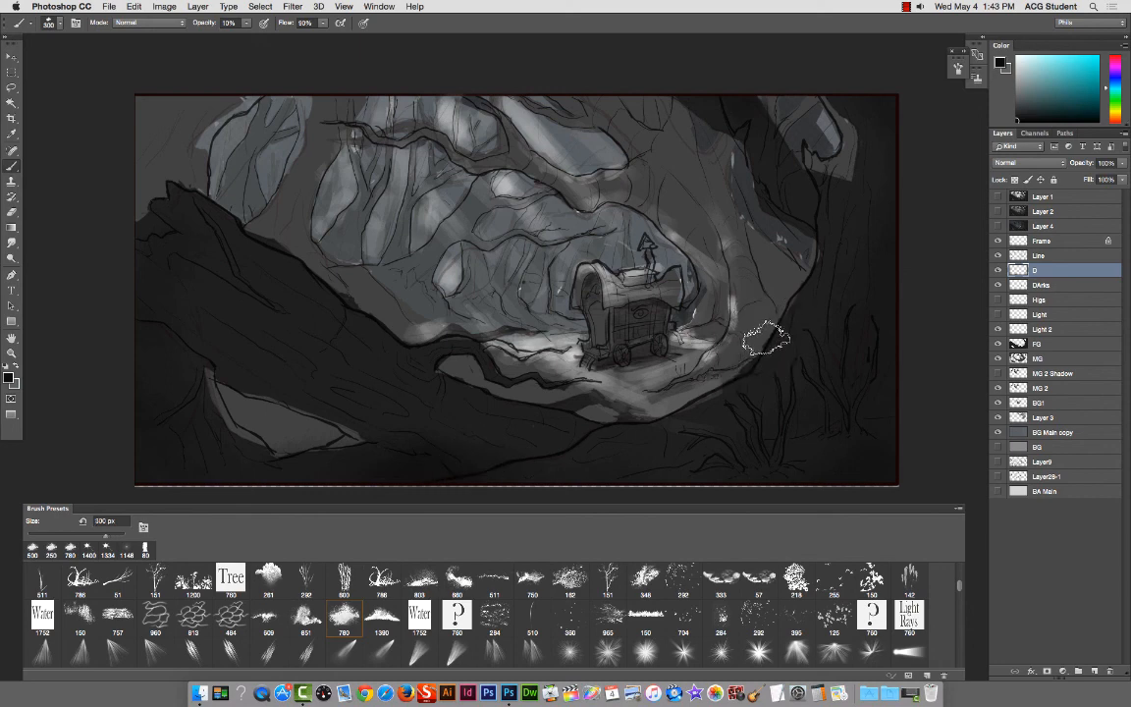
pyautogui.press('2')
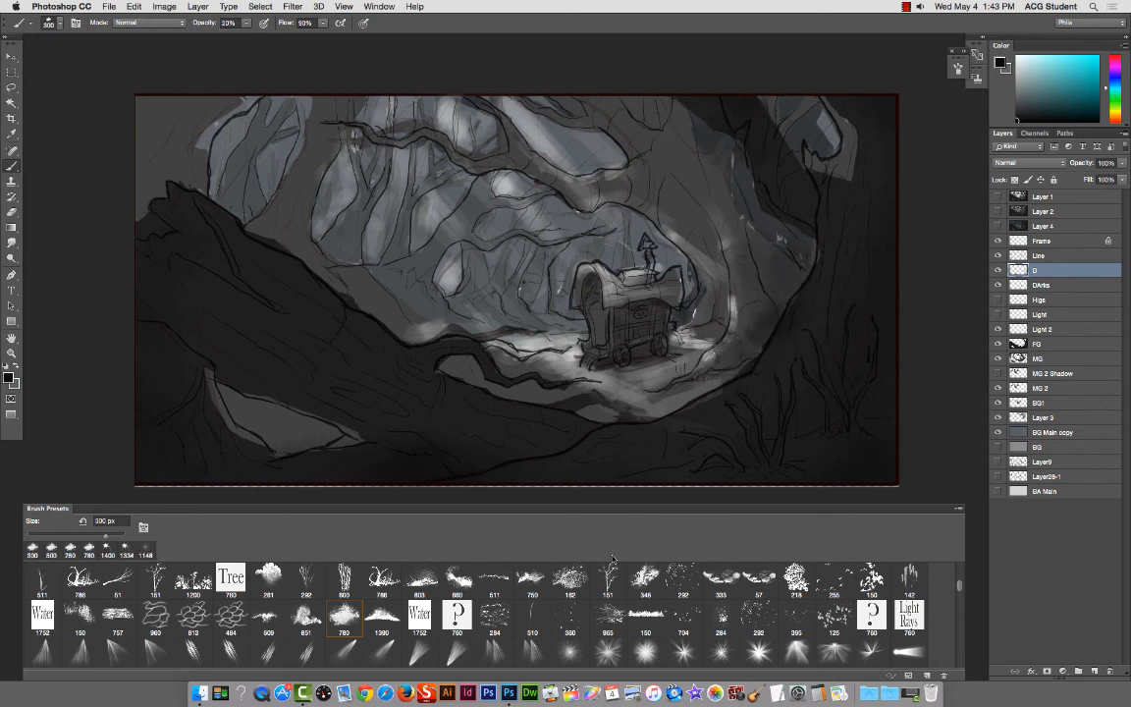
# Step: Choose the 292 px speckle brush preset, enlarge it to 600 px and stamp dark speckles over the background trees at 100% opacity
pyautogui.click(683, 580)
pyautogui.press(']')
pyautogui.press(']')
pyautogui.press(']')
pyautogui.press(']')
pyautogui.press(']')
pyautogui.press(']')
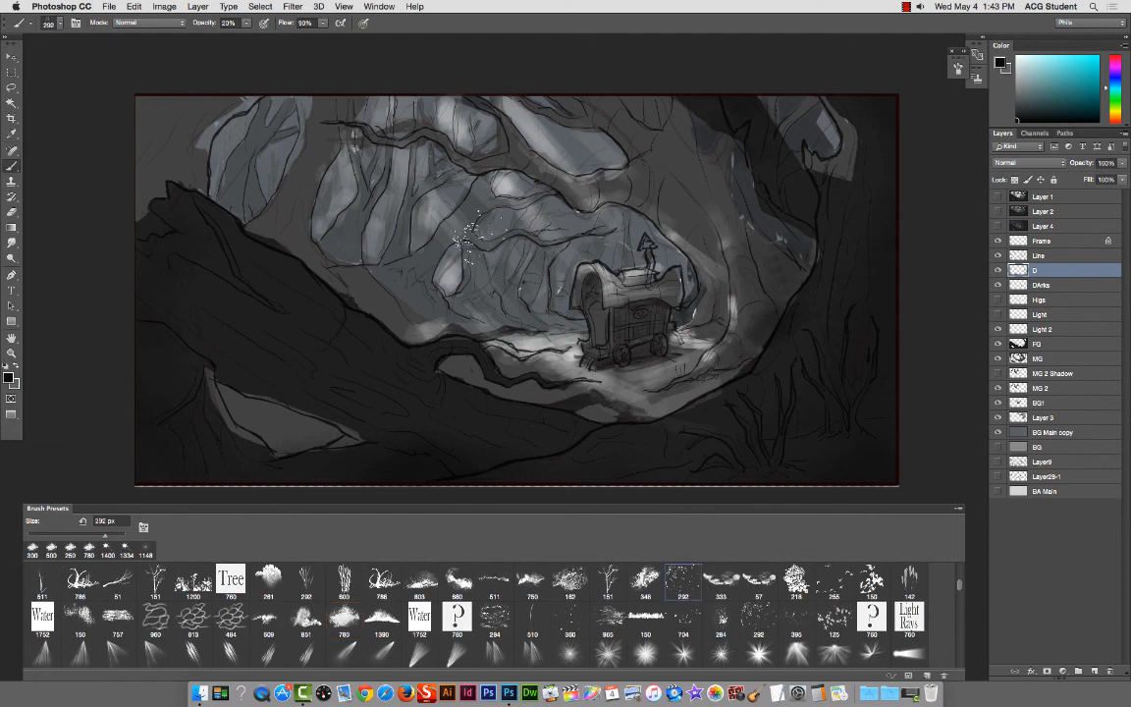
pyautogui.moveTo(496, 241)
pyautogui.mouseDown()
pyautogui.moveTo(401, 260)
pyautogui.moveTo(415, 236)
pyautogui.moveTo(474, 245)
pyautogui.moveTo(484, 216)
pyautogui.moveTo(547, 202)
pyautogui.moveTo(524, 192)
pyautogui.moveTo(510, 236)
pyautogui.mouseUp()
pyautogui.press('0')
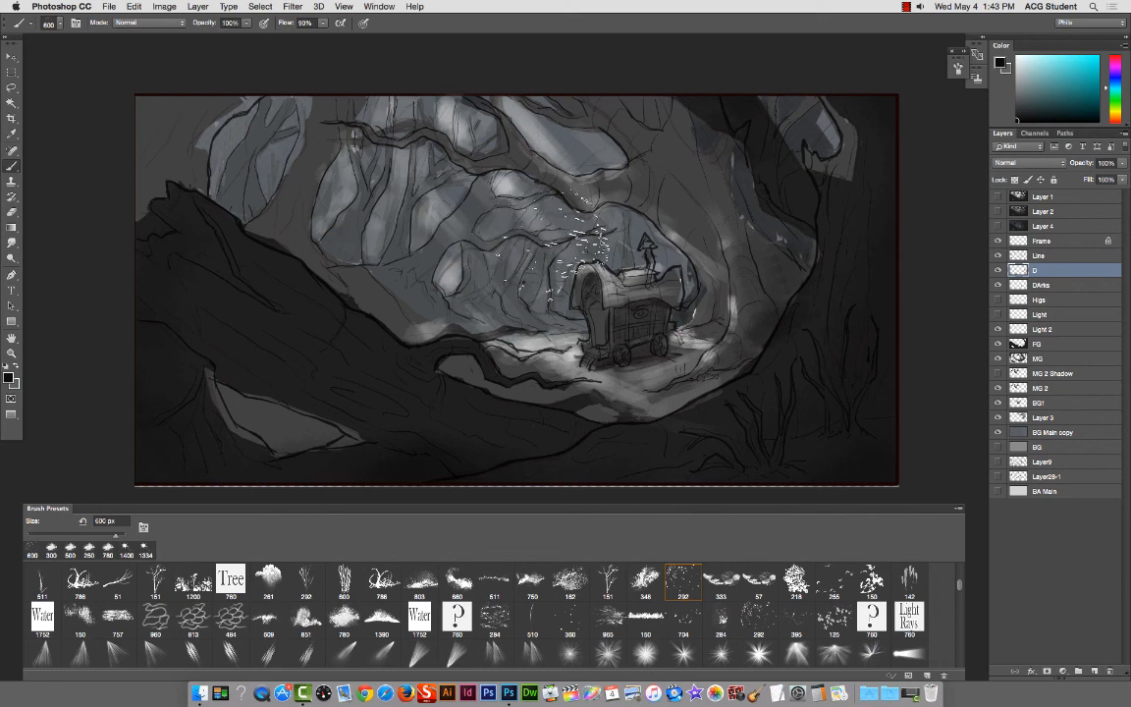
pyautogui.click(432, 182)
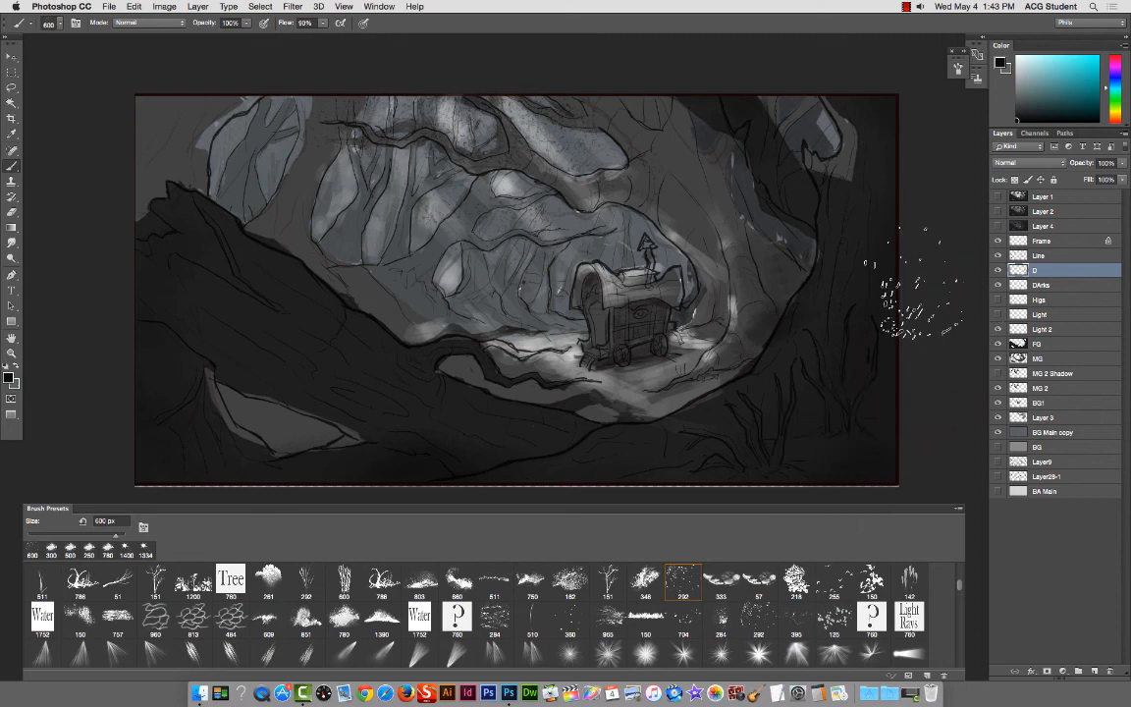
# Step: Examine the whole composition at thumbnail size and at larger sizes to judge how the values read
pyautogui.press('super+minus')
pyautogui.press('super+minus')
pyautogui.press('super+minus')
pyautogui.press('super+minus')
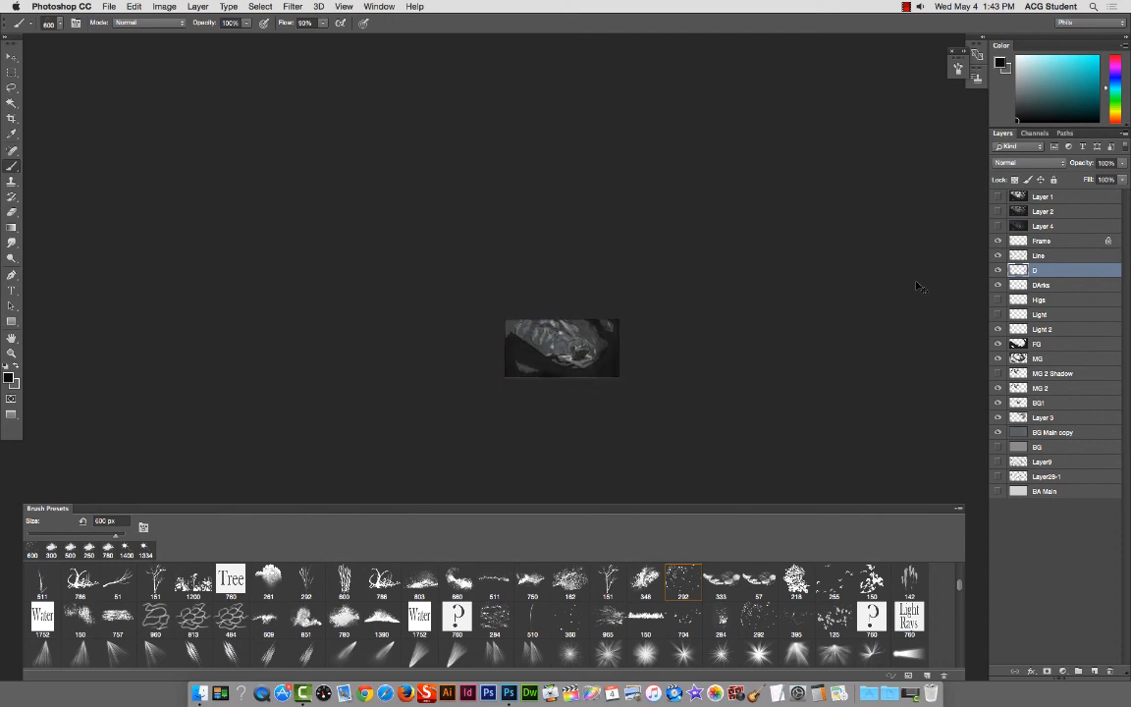
pyautogui.press('super+0')
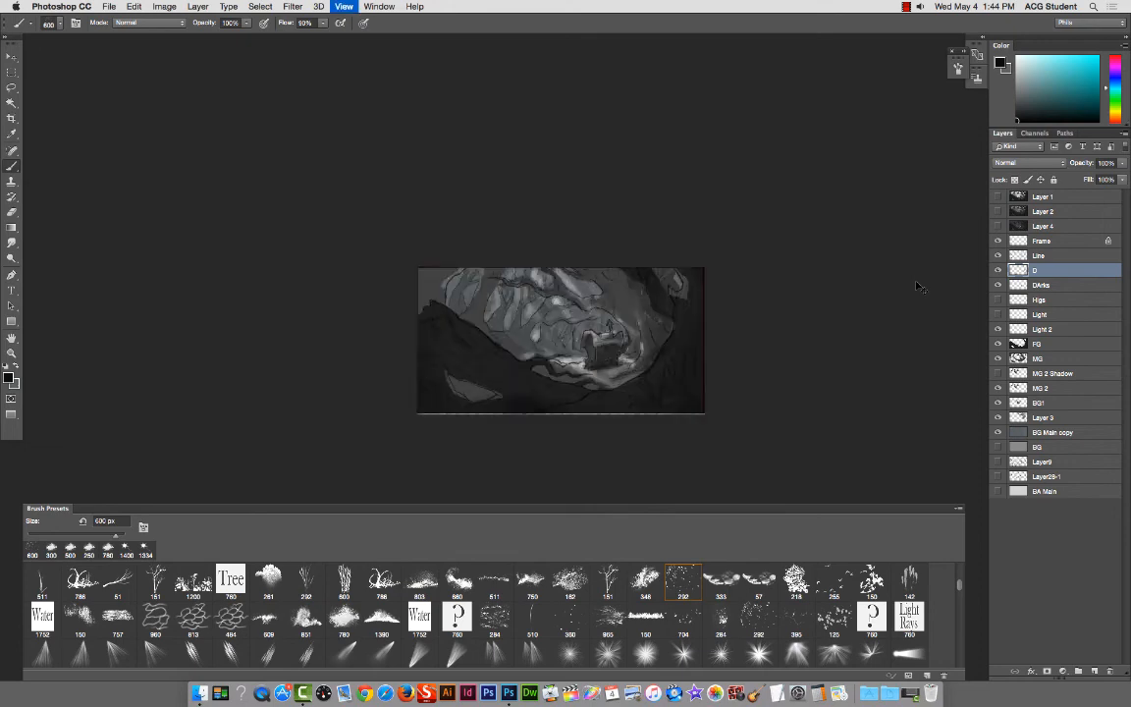
pyautogui.press('super+plus')
pyautogui.press('super+minus')
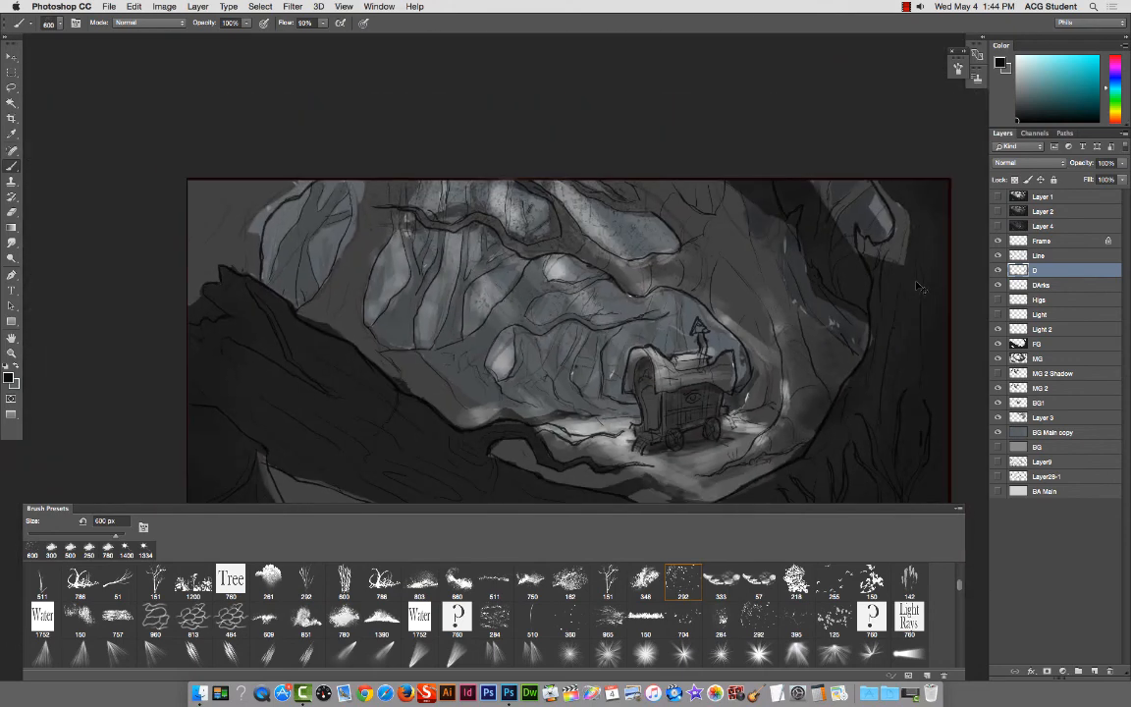
pyautogui.press('super+minus')
pyautogui.scroll(-5, 913, 279)
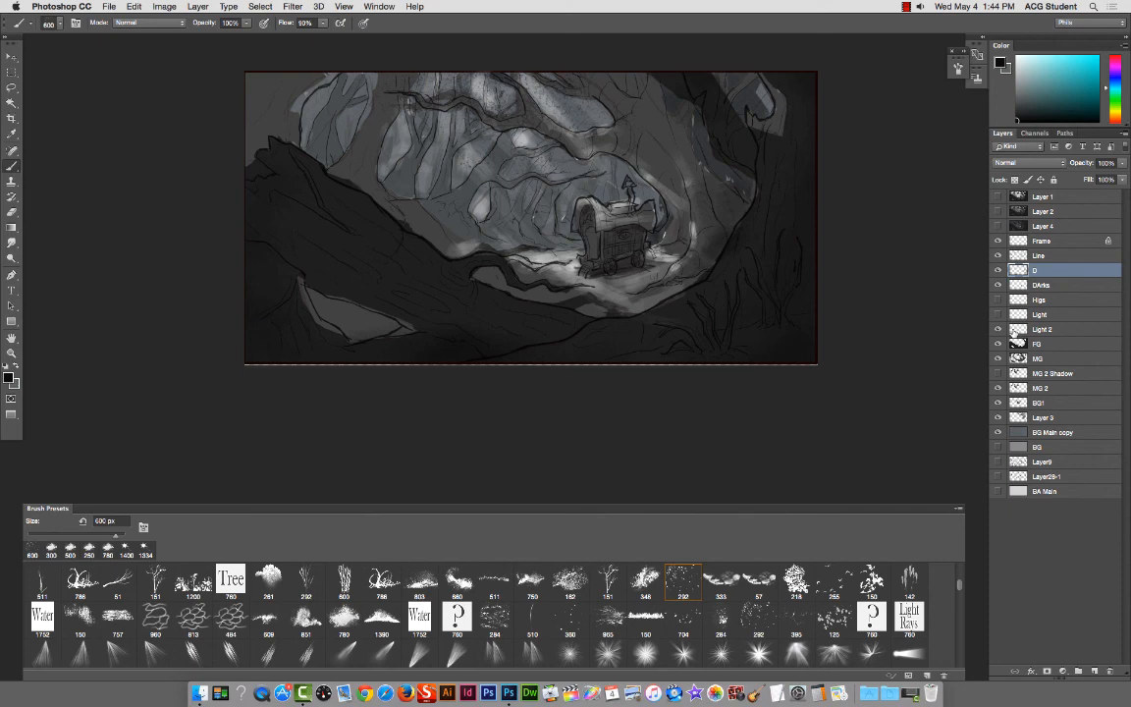
pyautogui.moveTo(794, 263); pyautogui.dragTo(757, 255)
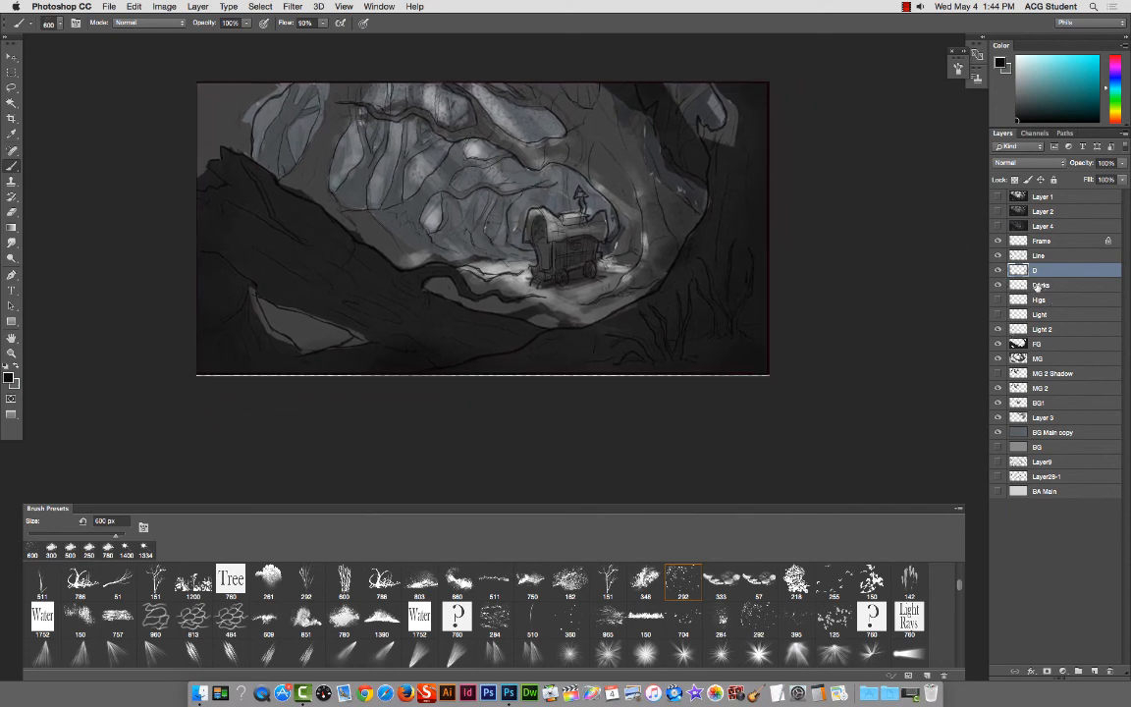
# Step: Hide the D and DArks layers and make Light 2 the active layer
pyautogui.click(999, 272)
pyautogui.click(999, 272)
pyautogui.click(999, 272)
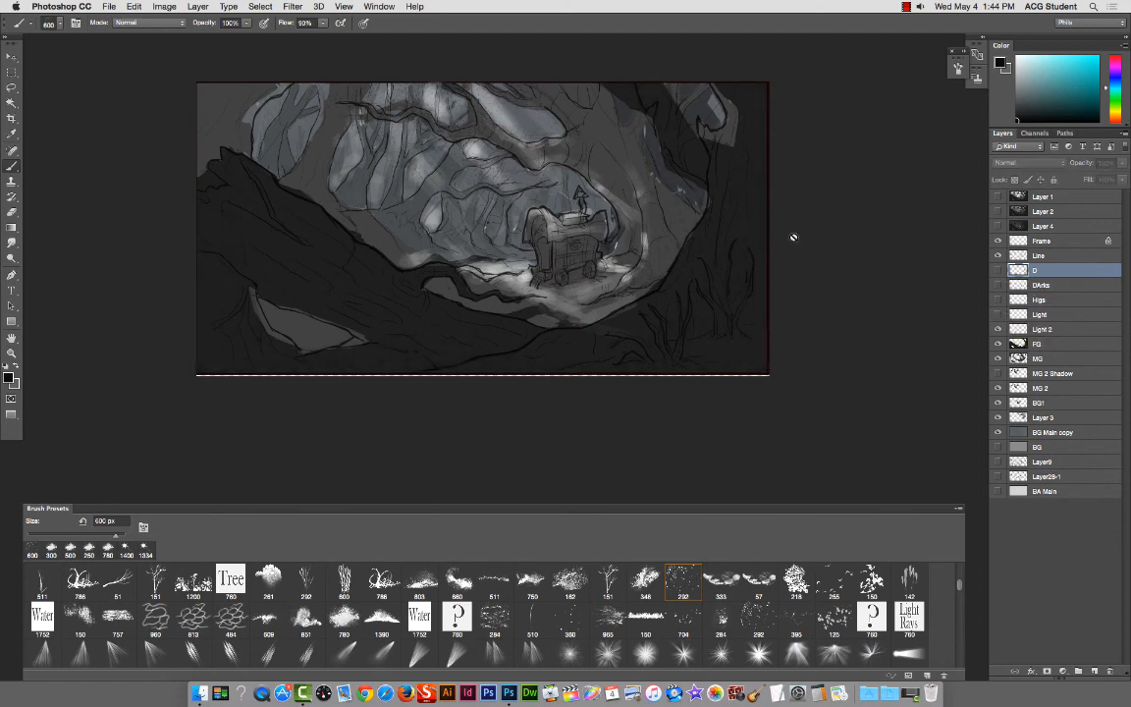
pyautogui.keyDown('super'); pyautogui.rightClick(481, 98); pyautogui.keyUp('super')
pyautogui.click(495, 104)
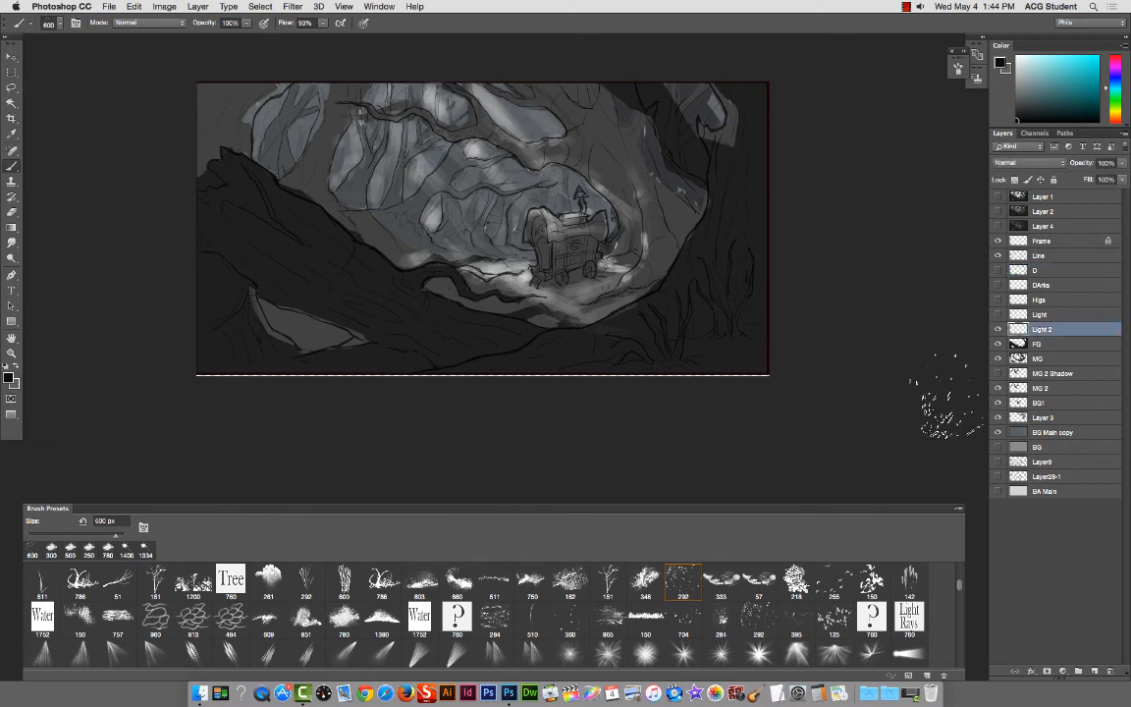
# Step: Compare the Light and Light 2 lighting setups by toggling each layer's visibility, ending with only Light 2 shown
pyautogui.click(998, 330)
pyautogui.click(997, 330)
pyautogui.click(997, 330)
pyautogui.click(997, 315)
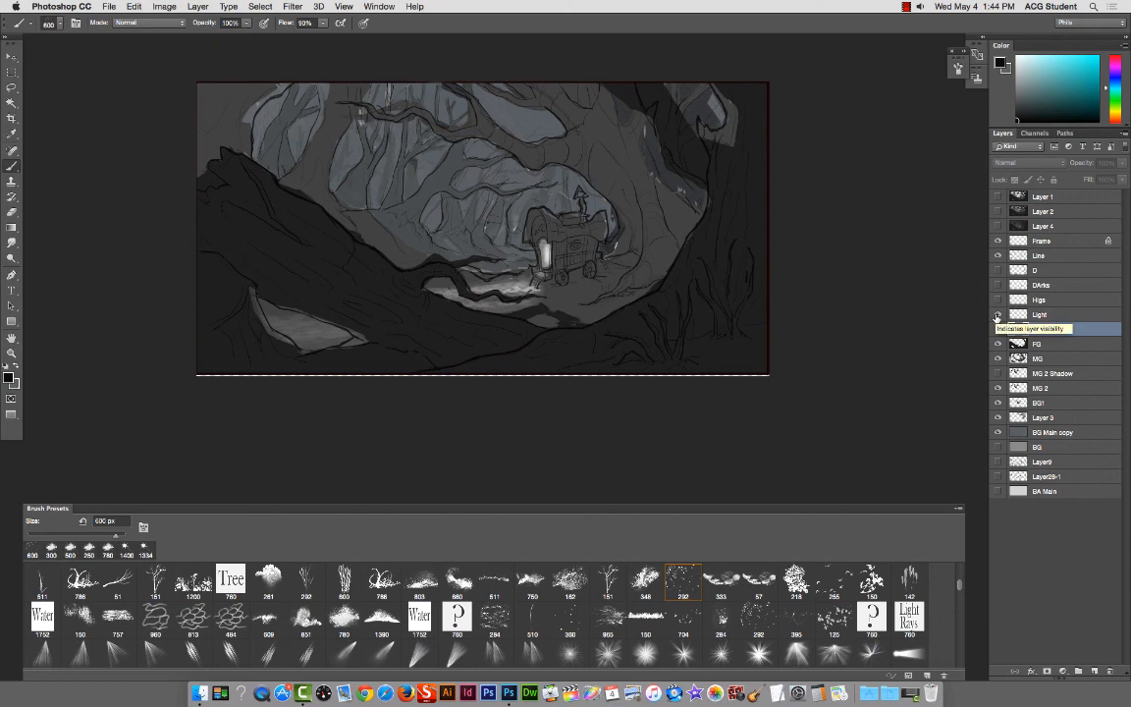
pyautogui.click(997, 315)
pyautogui.click(997, 315)
pyautogui.click(998, 315)
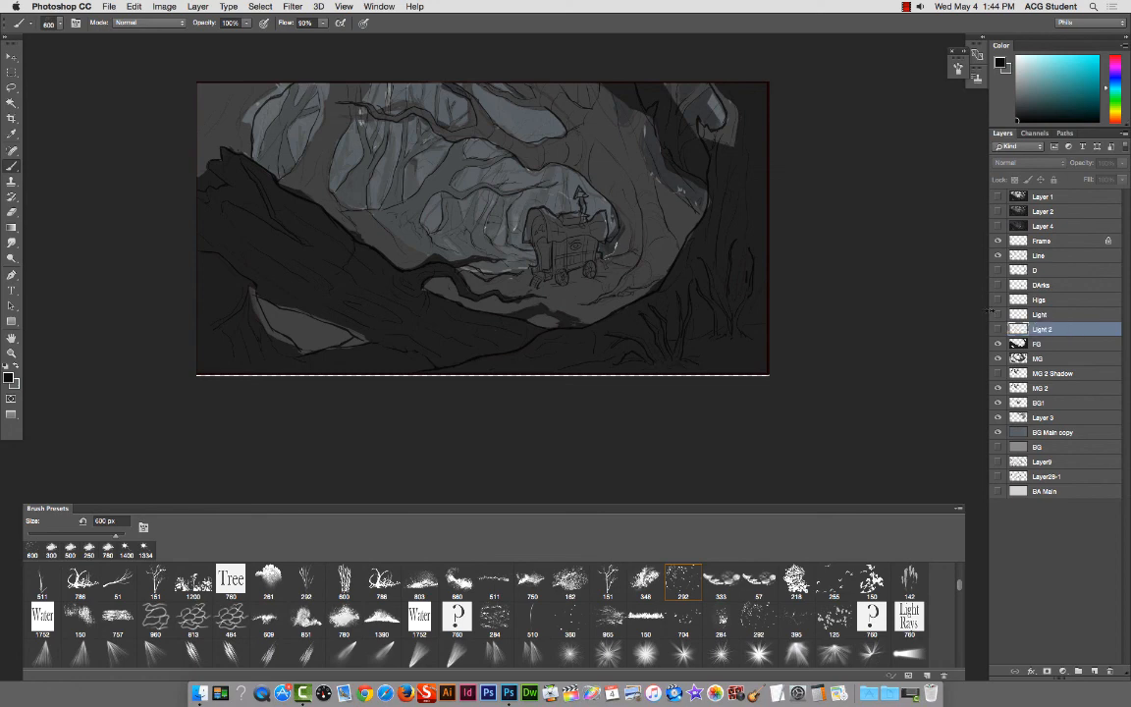
pyautogui.click(997, 315)
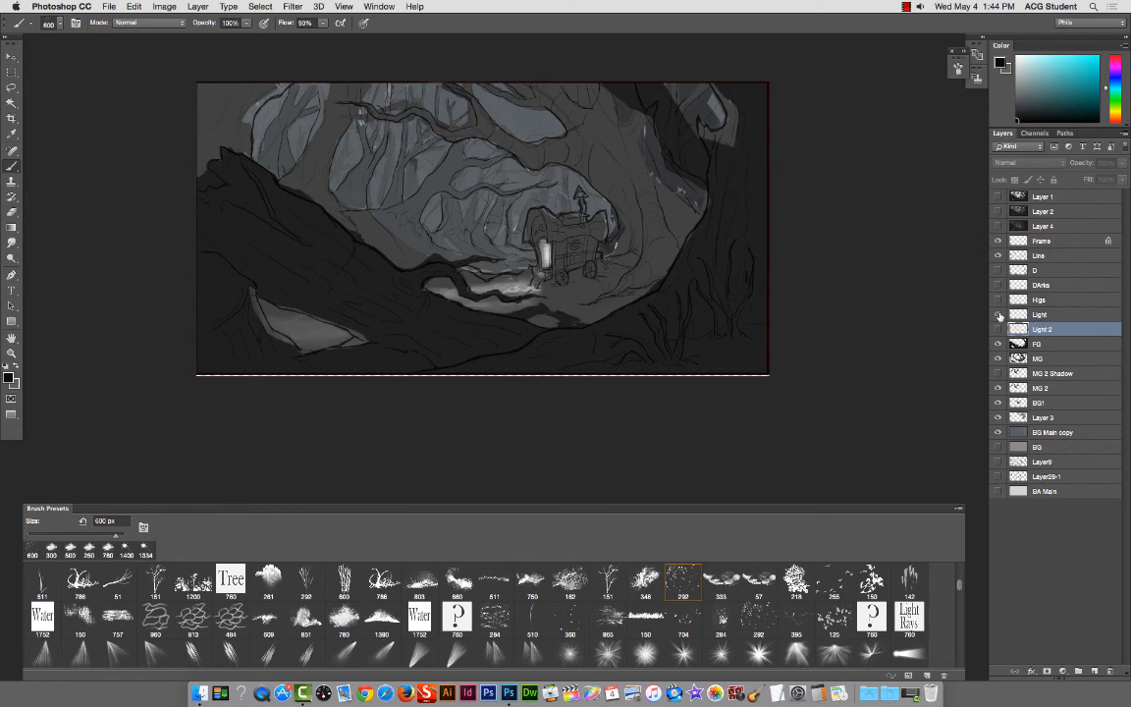
pyautogui.click(997, 315)
pyautogui.click(997, 329)
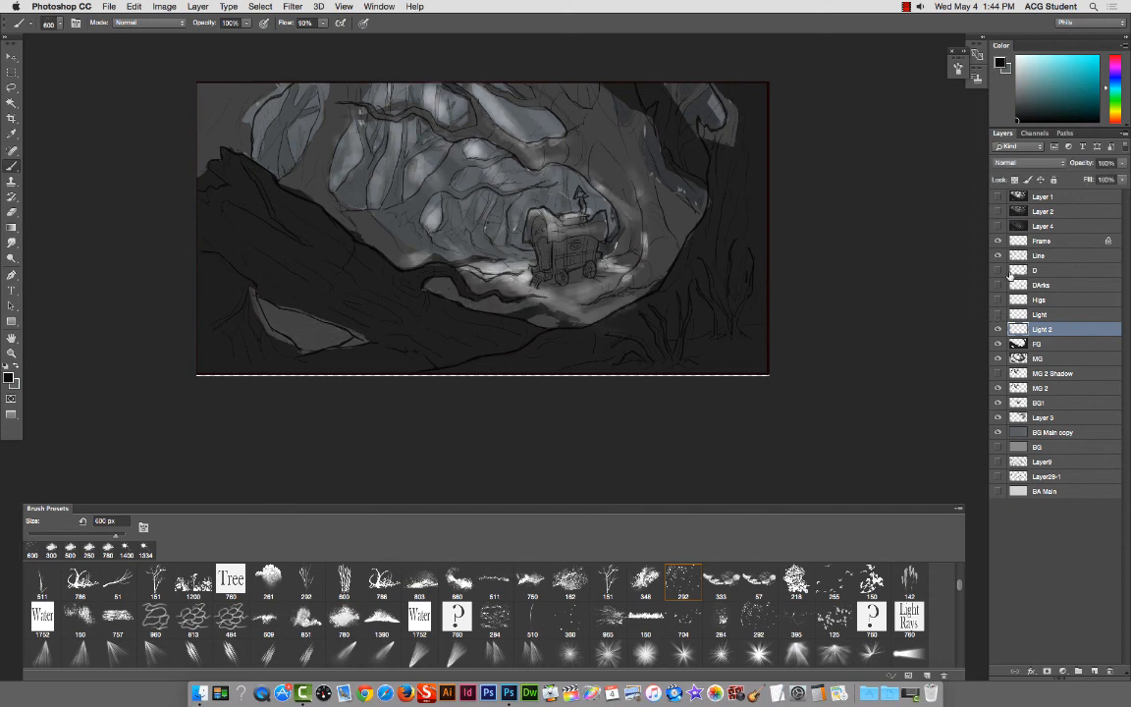
# Step: Compare the Higs layer on and off over Light 2, and show layer D with it
pyautogui.click(997, 299)
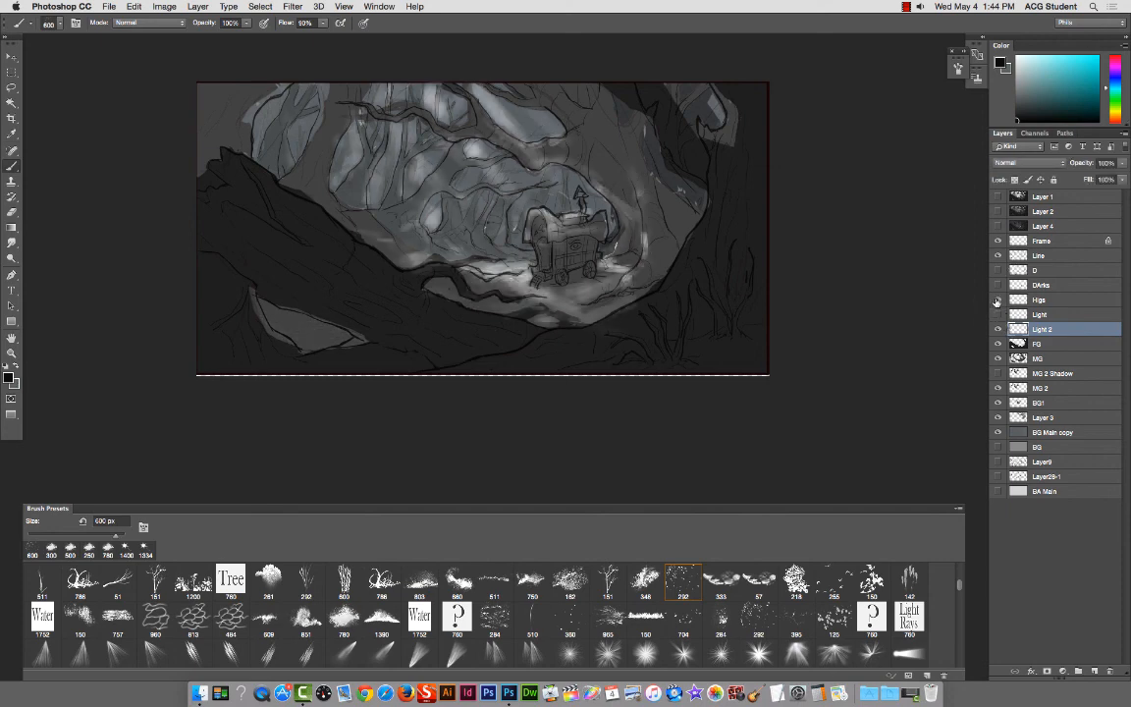
pyautogui.click(997, 299)
pyautogui.click(997, 299)
pyautogui.click(998, 271)
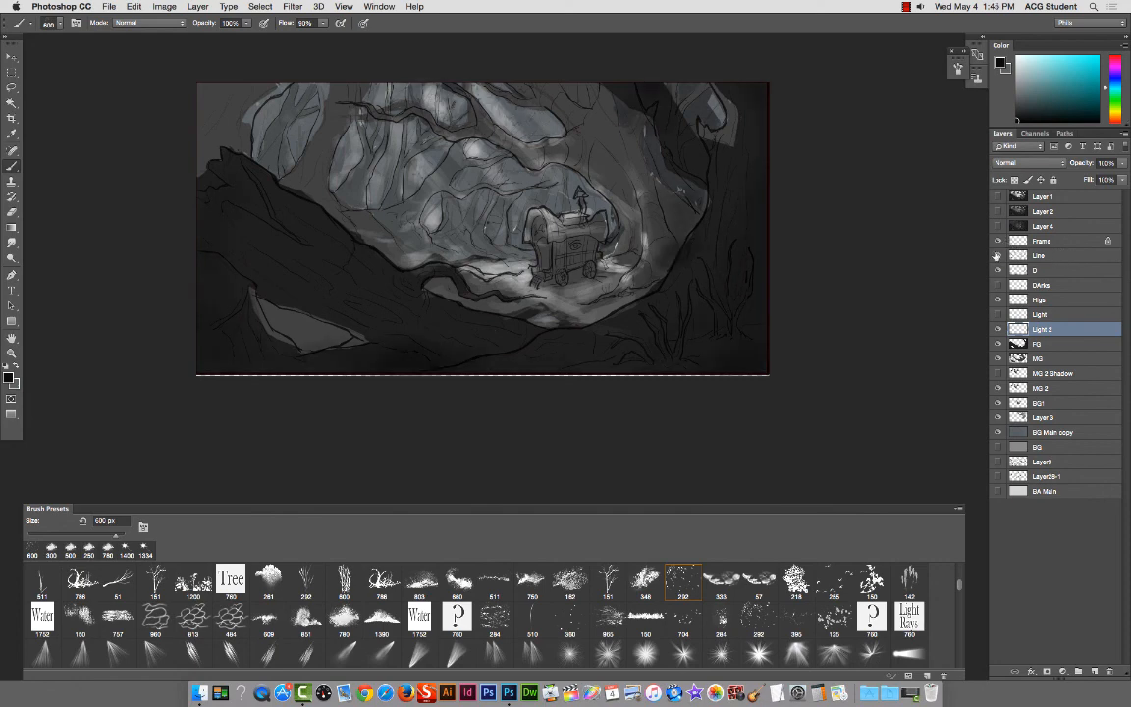
# Step: Hide the Line layer and check the painted values at thumbnail size
pyautogui.click(997, 255)
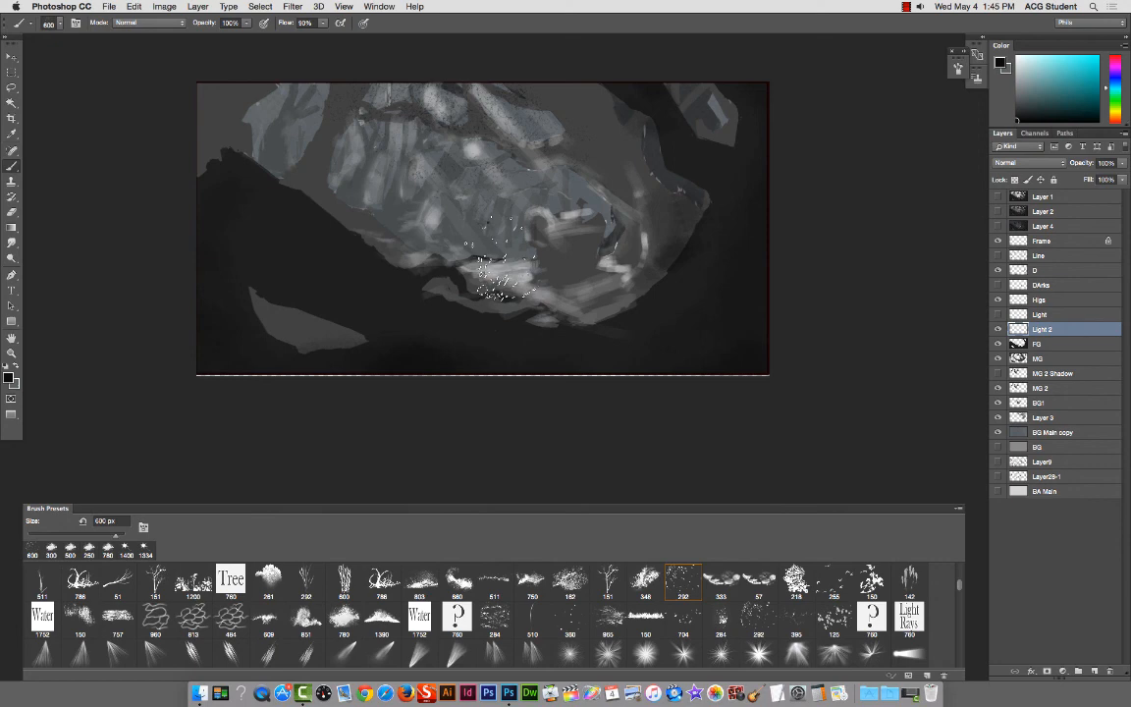
pyautogui.press('super+minus')
pyautogui.press('super+minus')
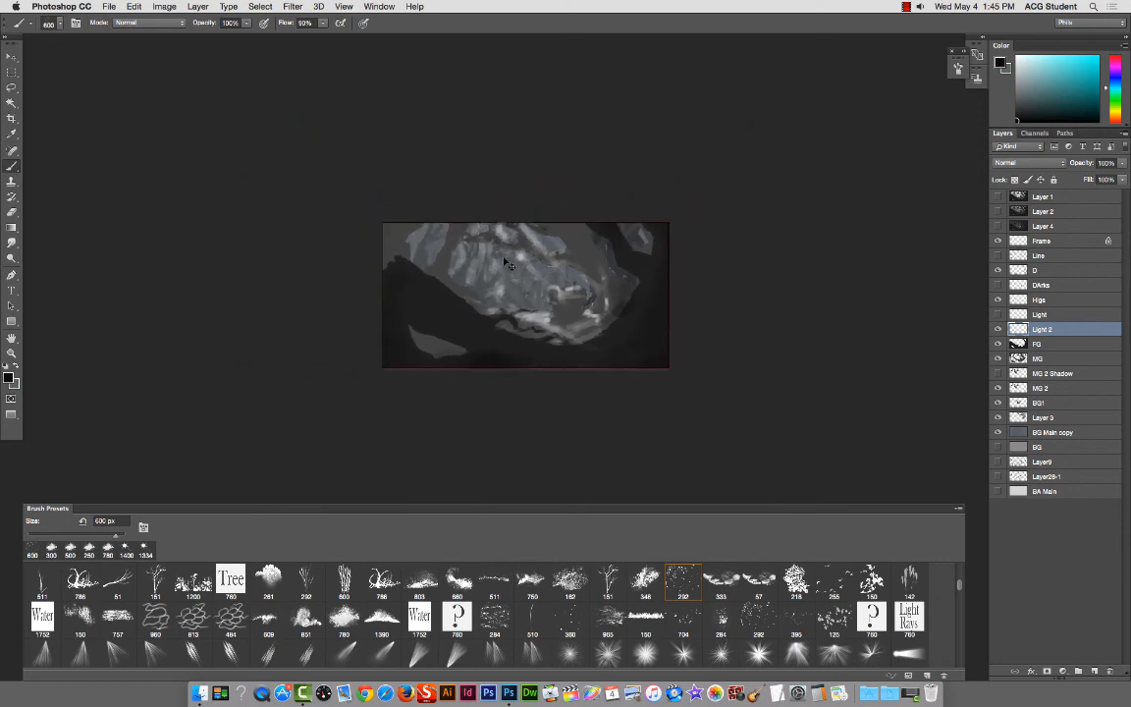
pyautogui.press('super+minus')
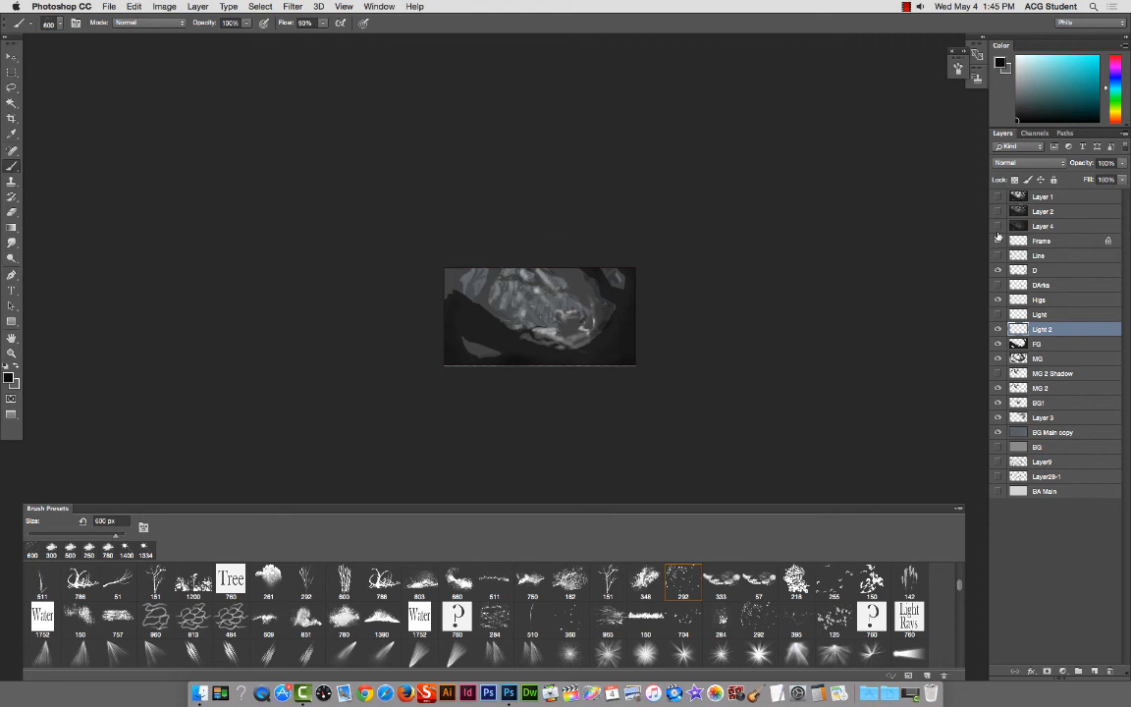
# Step: Hide all the working layers from Frame down through Layer 3, keeping only BG Main copy visible
pyautogui.click(999, 358)
pyautogui.moveTo(997, 240); pyautogui.dragTo(998, 405)
pyautogui.click(999, 404)
pyautogui.click(997, 418)
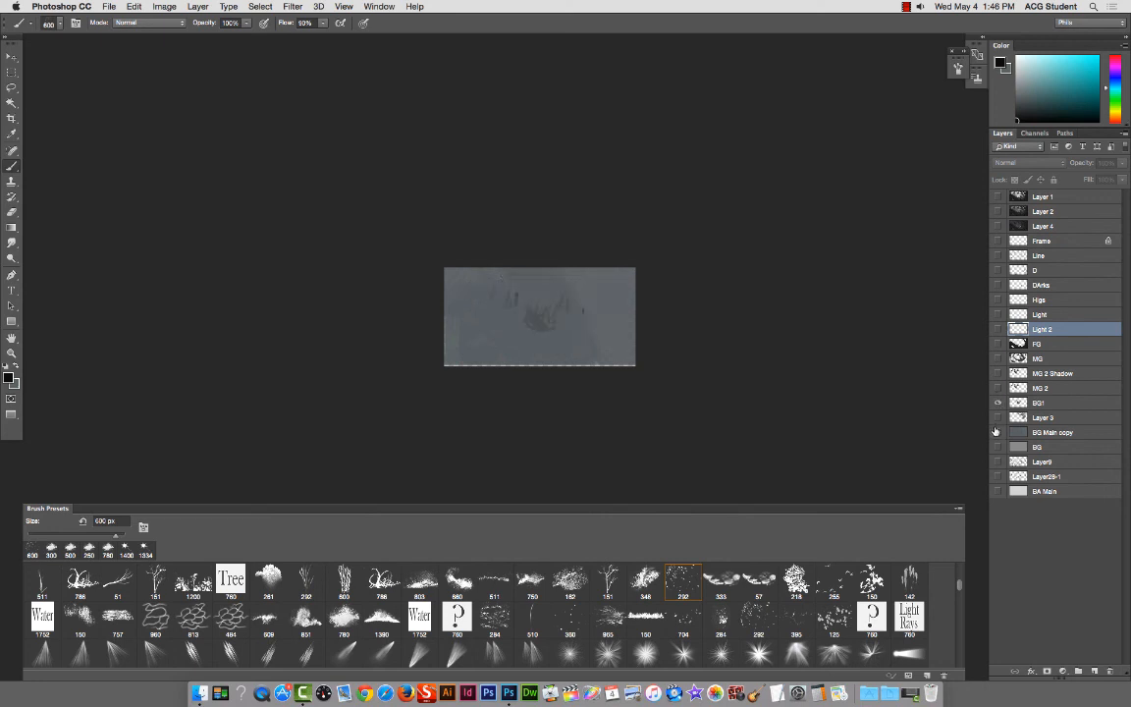
pyautogui.click(996, 433)
pyautogui.click(996, 433)
pyautogui.click(998, 402)
# Step: Compare the flattened lighting versions on Layer 1, Layer 2 and Layer 4 one at a time, ending with a closer view of Layer 4
pyautogui.click(998, 198)
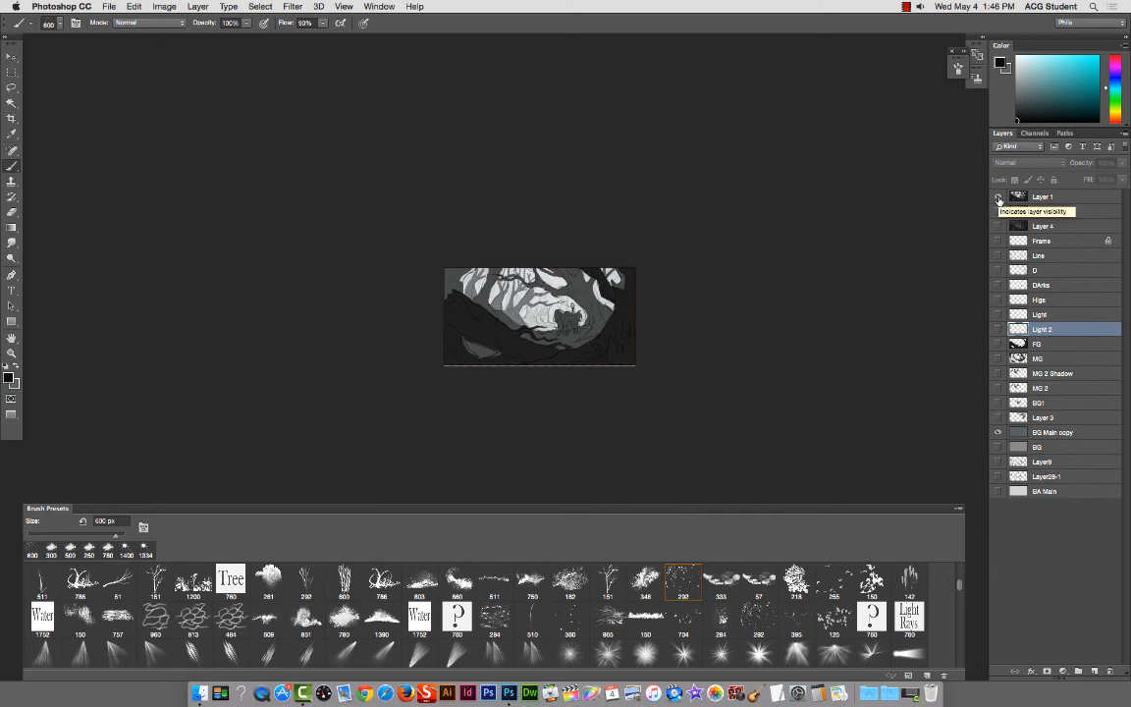
pyautogui.click(998, 211)
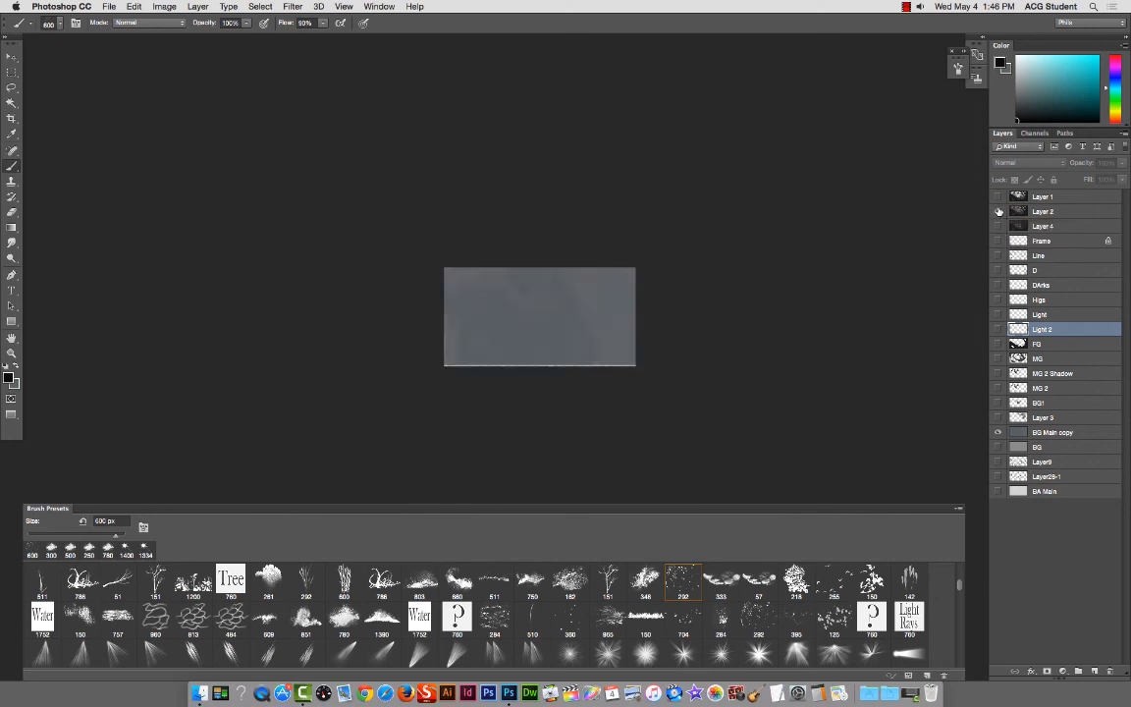
pyautogui.click(999, 211)
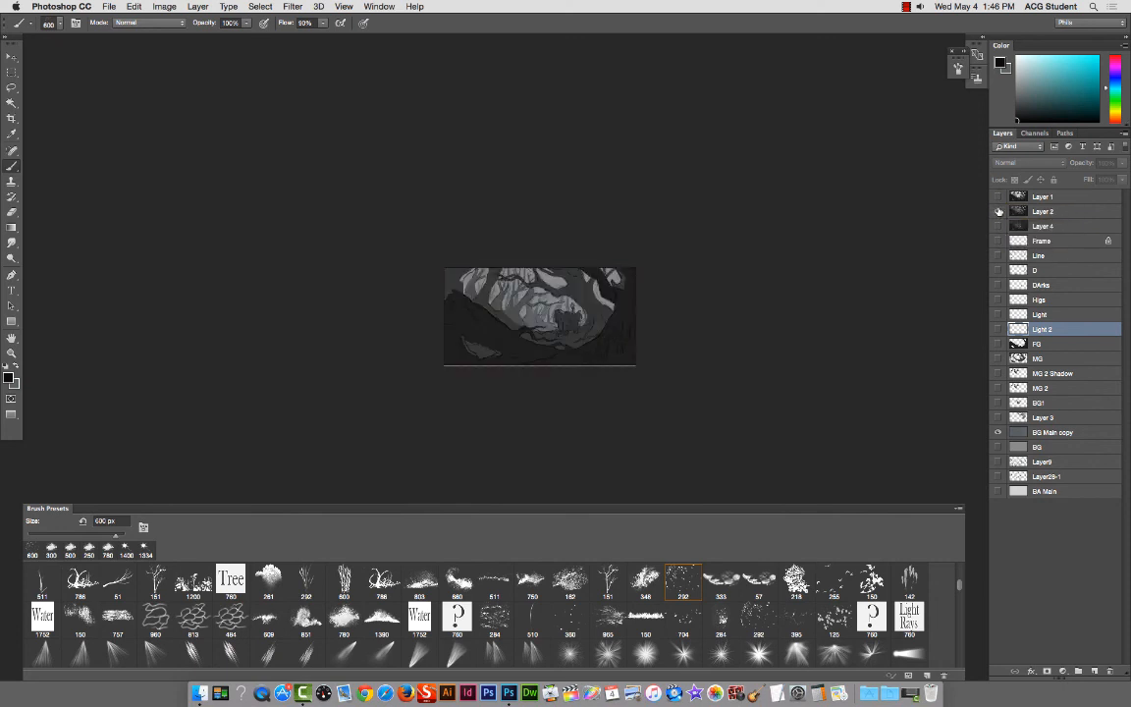
pyautogui.click(998, 211)
pyautogui.click(996, 227)
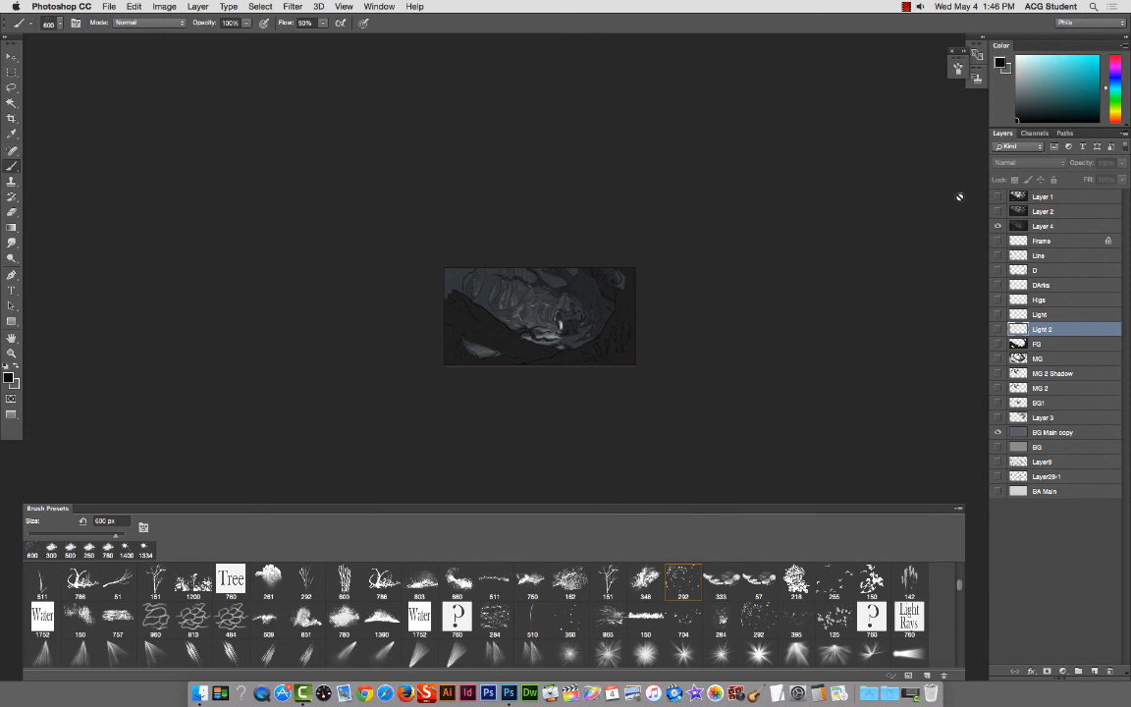
pyautogui.press('super+plus')
pyautogui.press('super+plus')
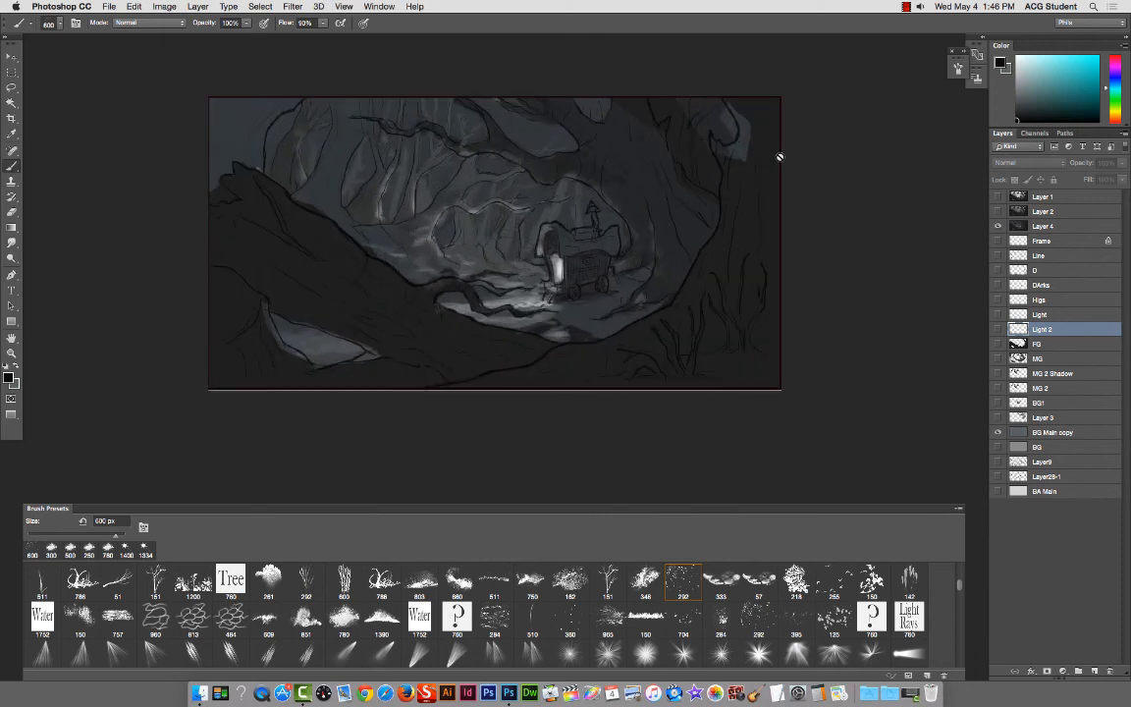